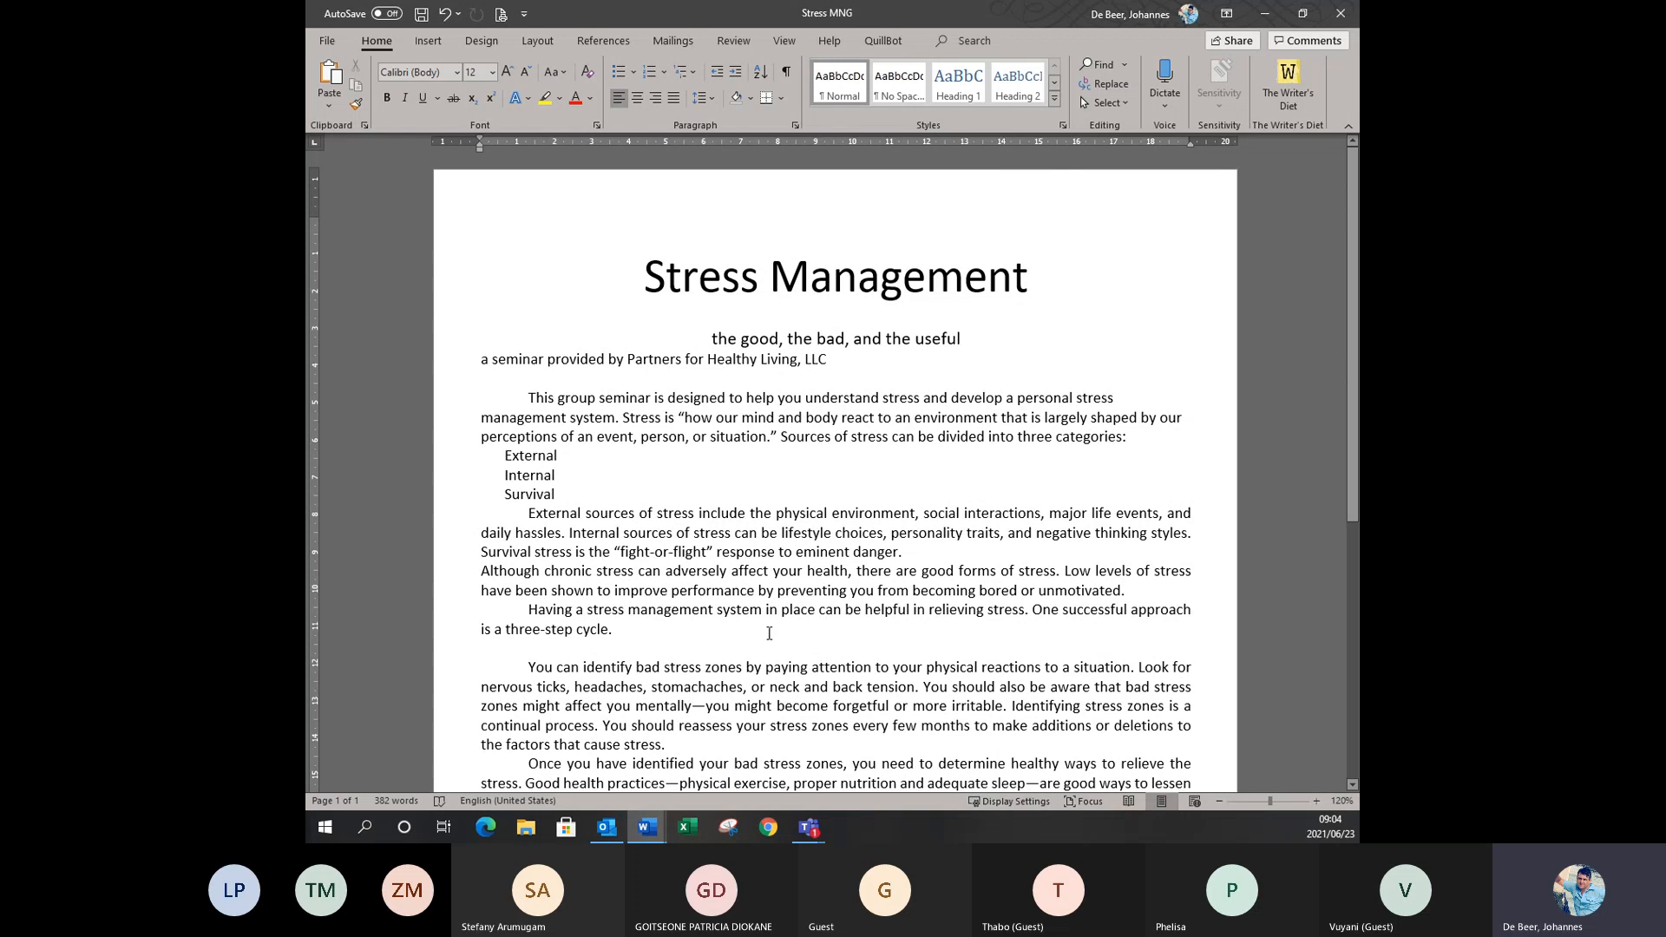
Look over the entire Stress Management page, including its footnote.
{"action": "scroll", "coordinate": [1041, 505], "scroll_direction": "down", "scroll_amount": 7}
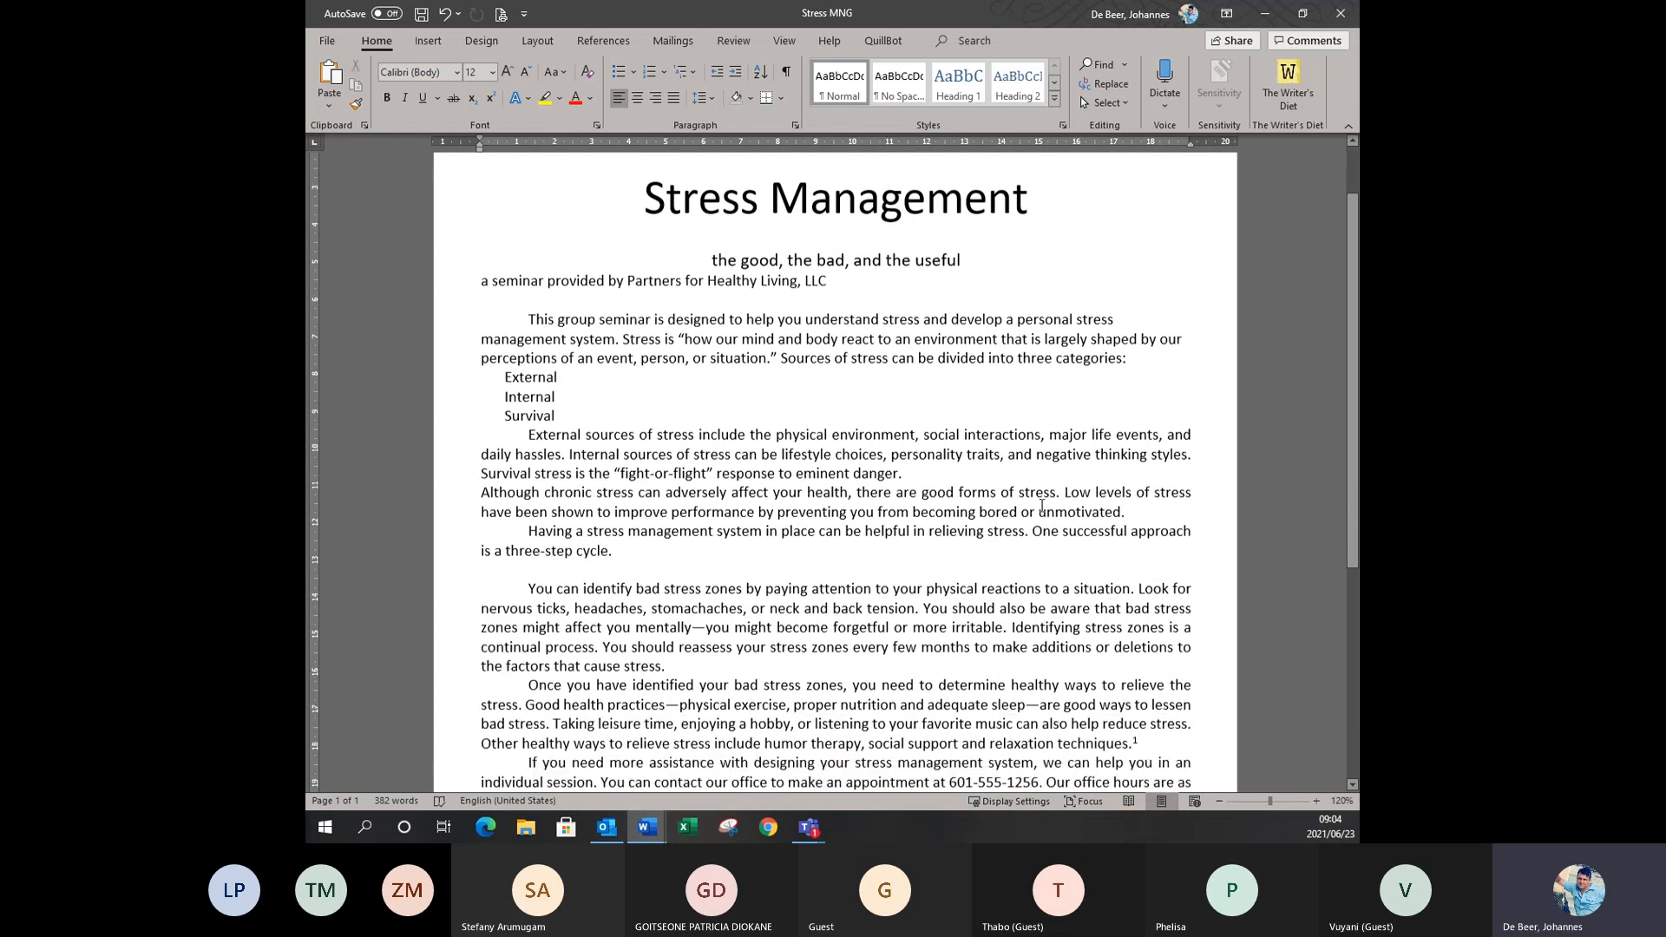
{"action": "scroll", "coordinate": [1041, 505], "scroll_direction": "up", "scroll_amount": 8}
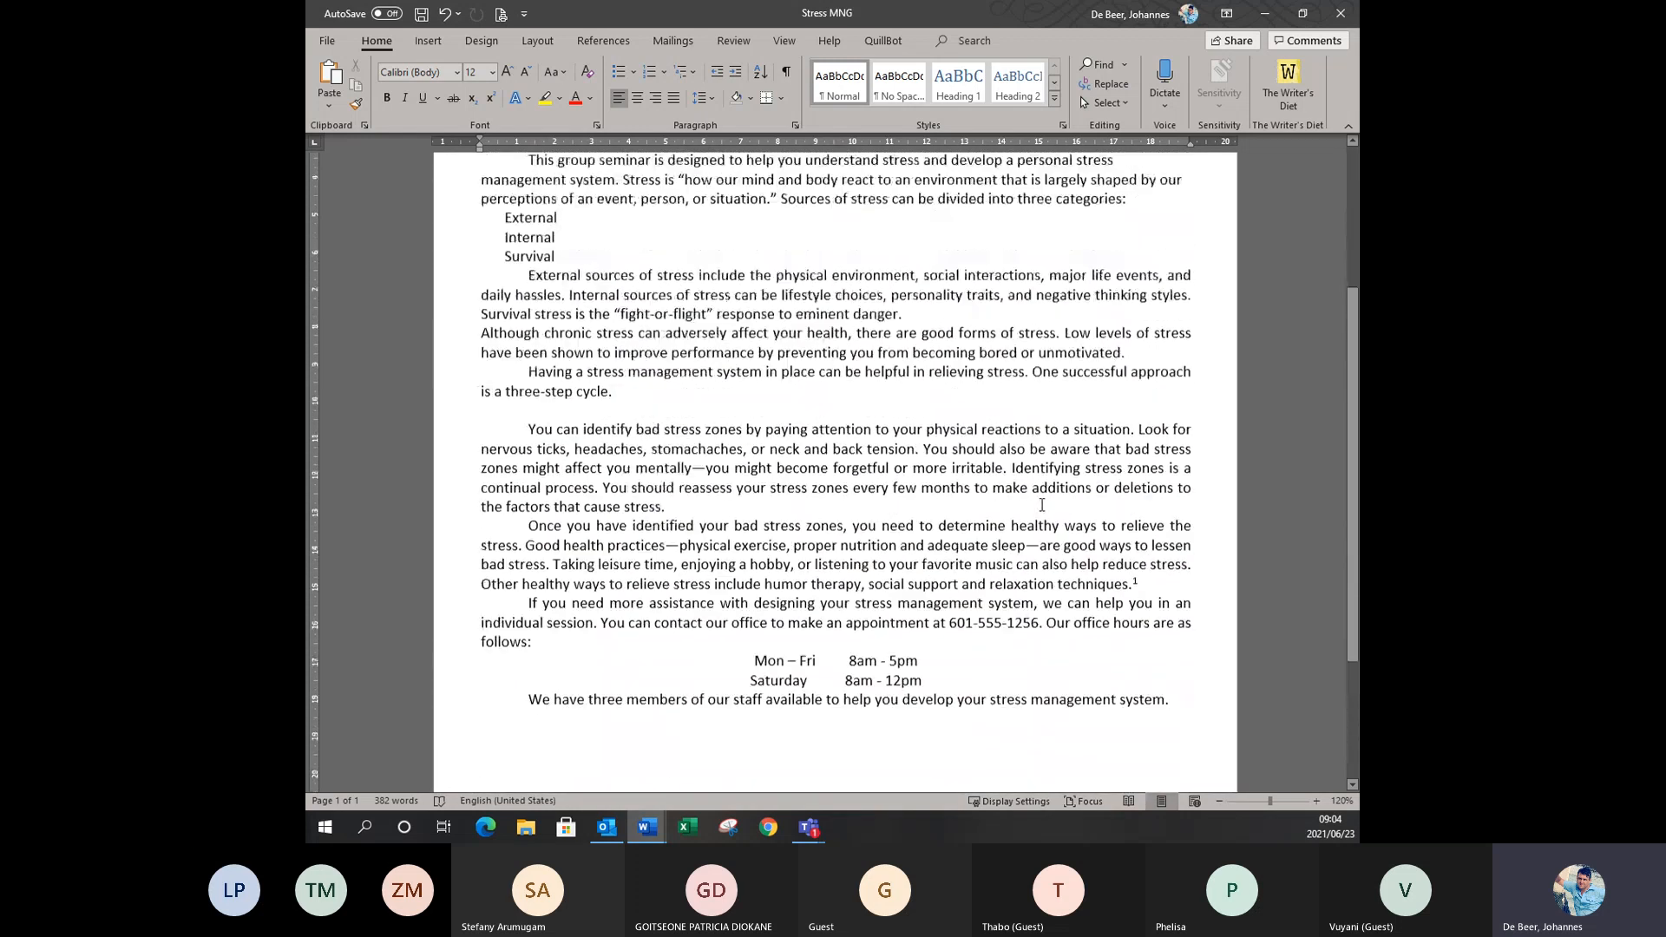
{"action": "scroll", "coordinate": [1041, 505], "scroll_direction": "down", "scroll_amount": 3, "text": "ctrl"}
{"action": "scroll", "coordinate": [1041, 505], "scroll_direction": "down", "scroll_amount": 3, "text": "ctrl"}
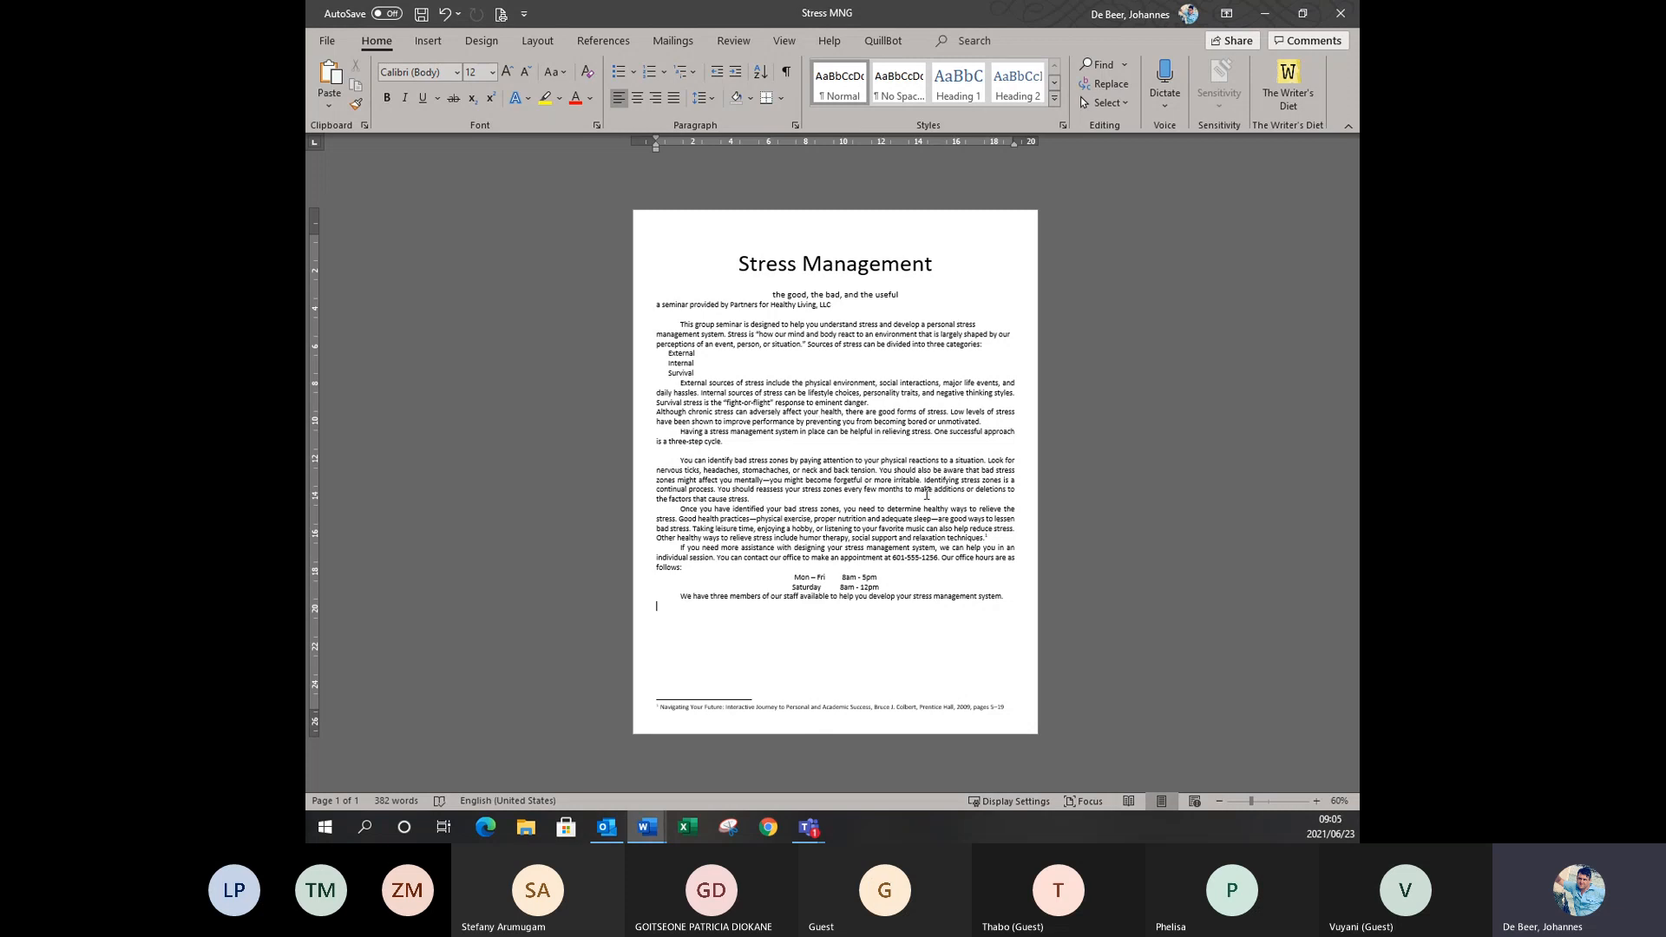
{"action": "scroll", "coordinate": [928, 490], "scroll_direction": "up", "scroll_amount": 5}
{"action": "scroll", "coordinate": [927, 494], "scroll_direction": "up", "scroll_amount": 5}
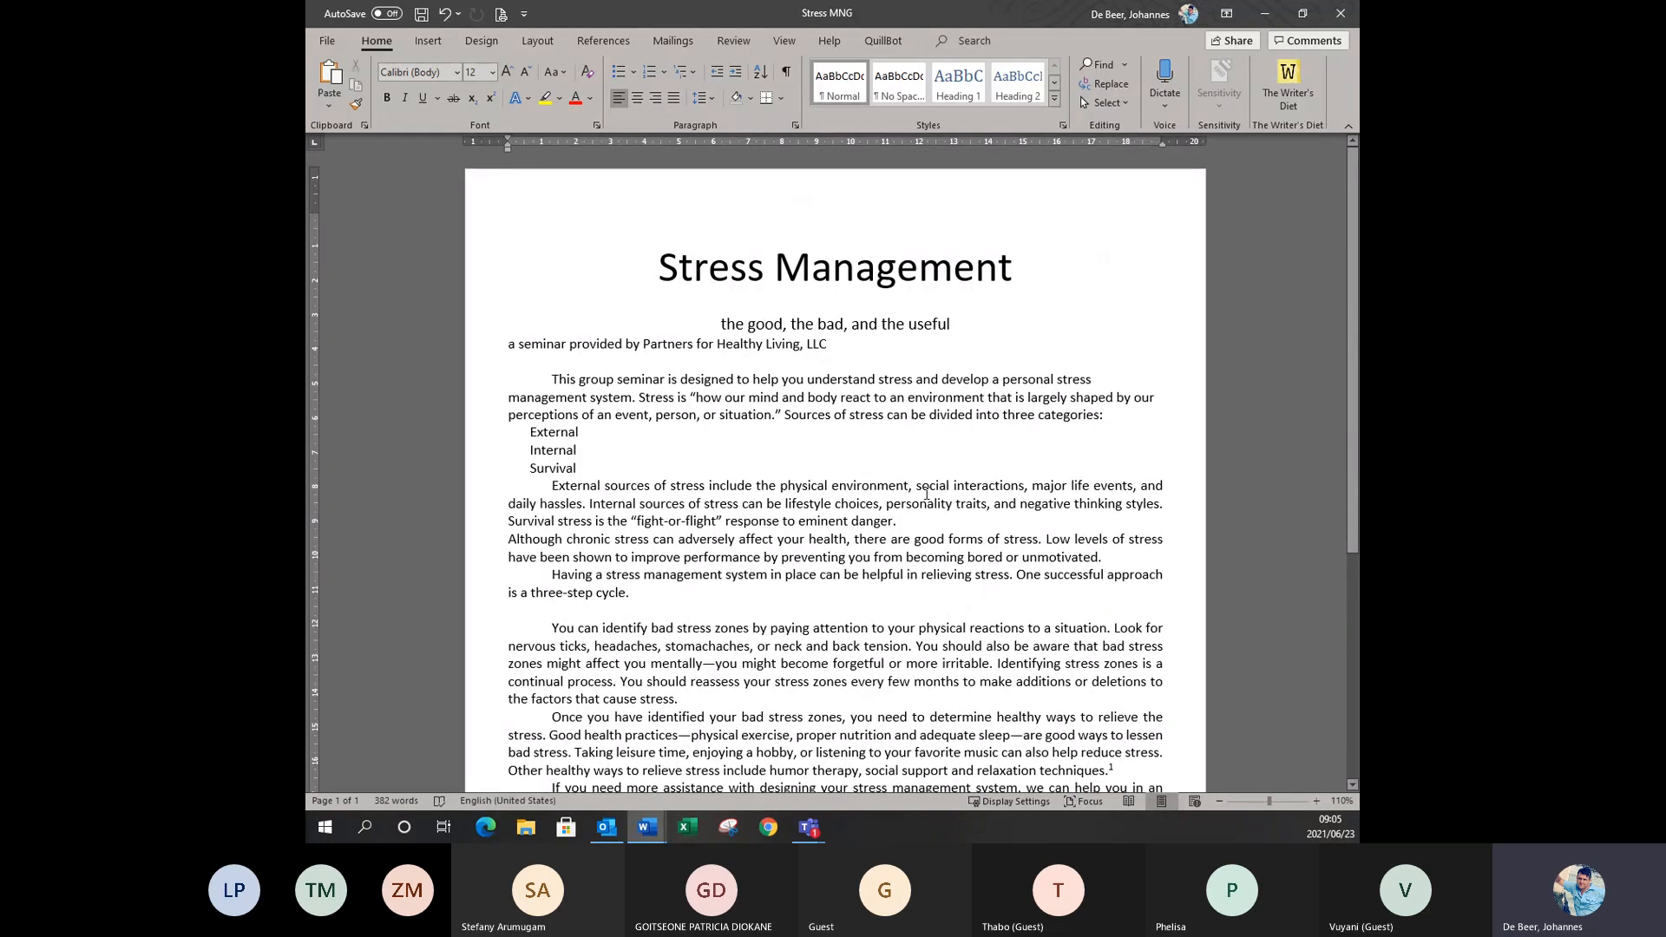
{"action": "scroll", "coordinate": [926, 493], "scroll_direction": "up", "scroll_amount": 1}
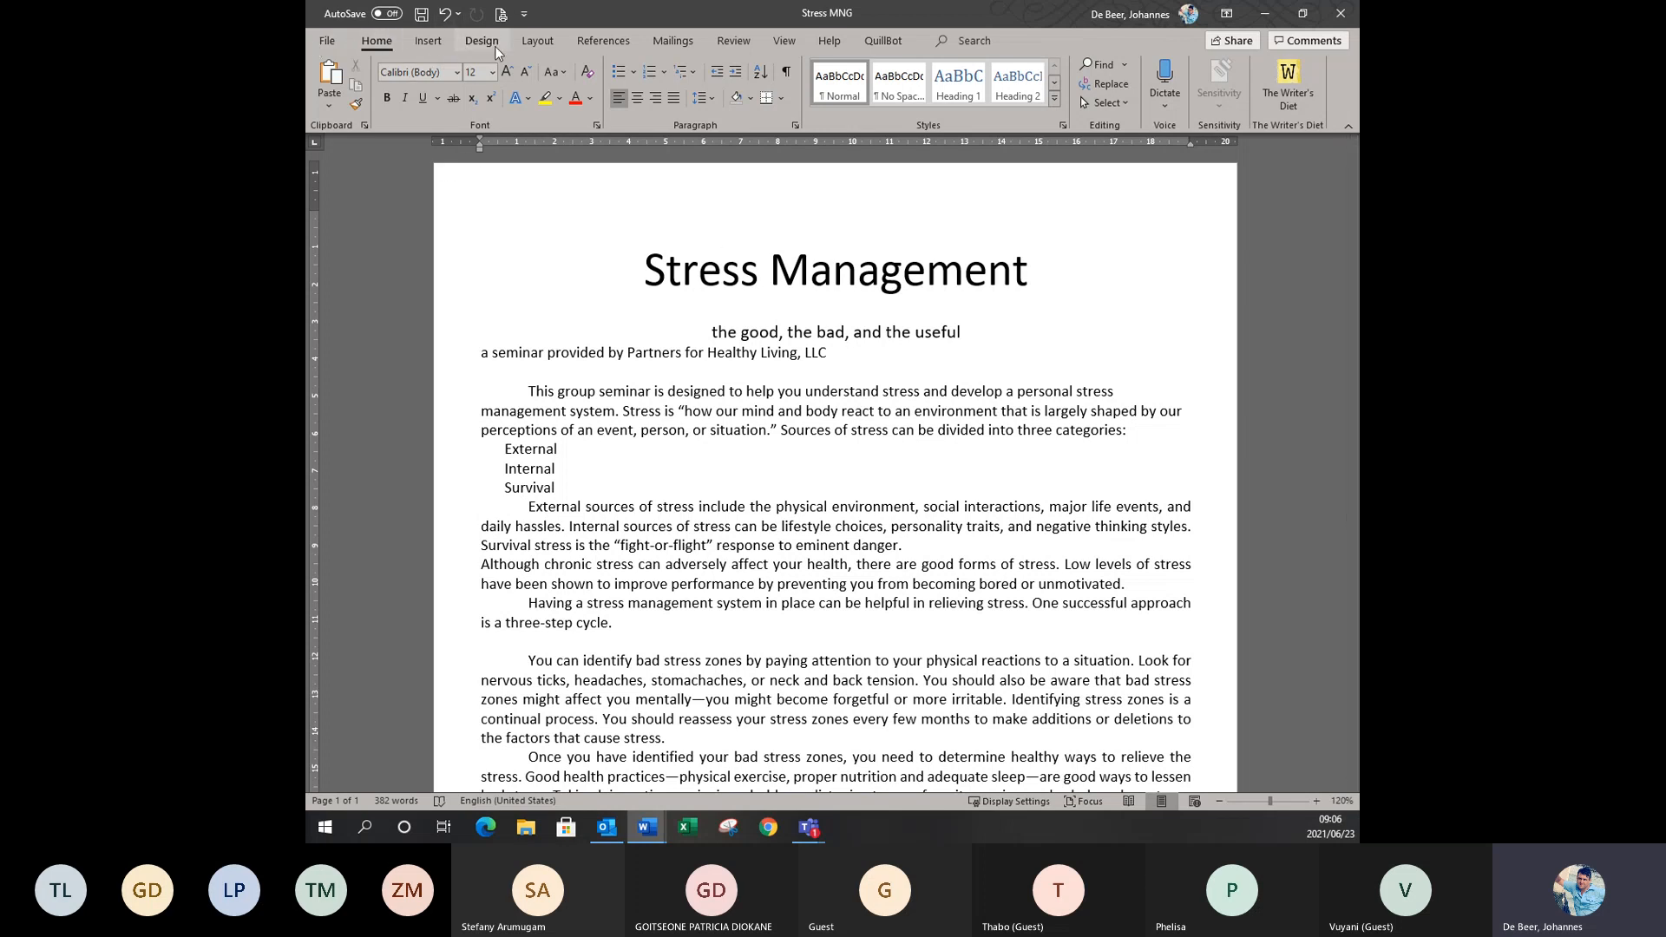
Open the custom margin settings and set the top margin to 2.5 cm.
{"action": "left_click", "coordinate": [538, 40]}
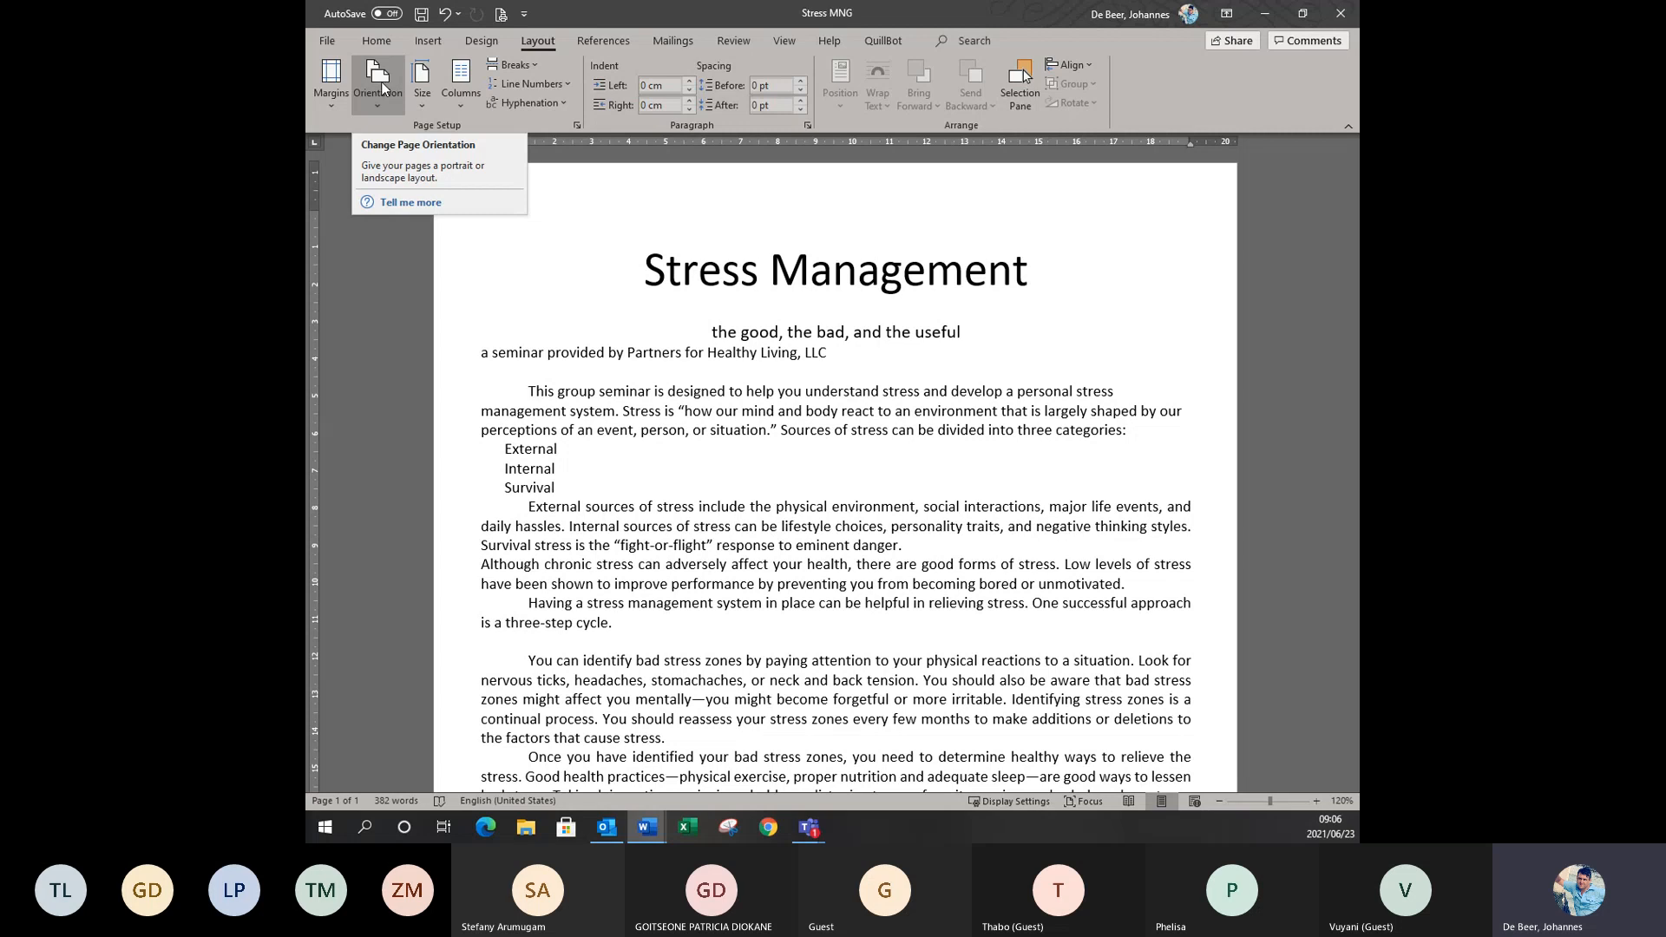
{"action": "left_click", "coordinate": [331, 96]}
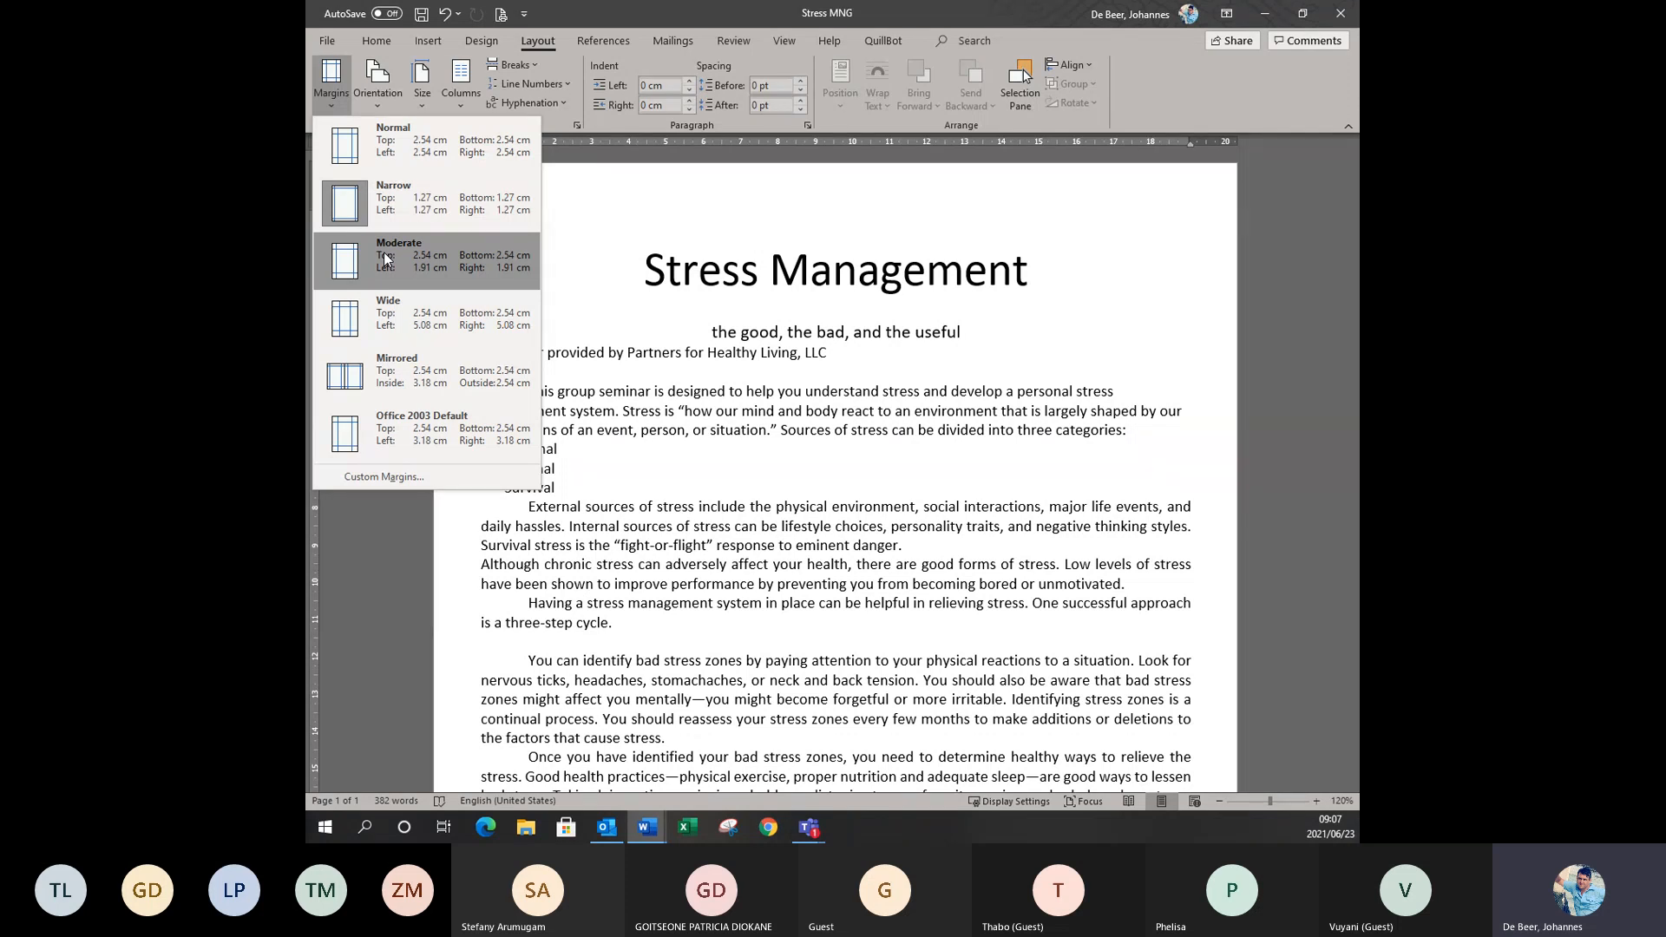
{"action": "left_click", "coordinate": [363, 476]}
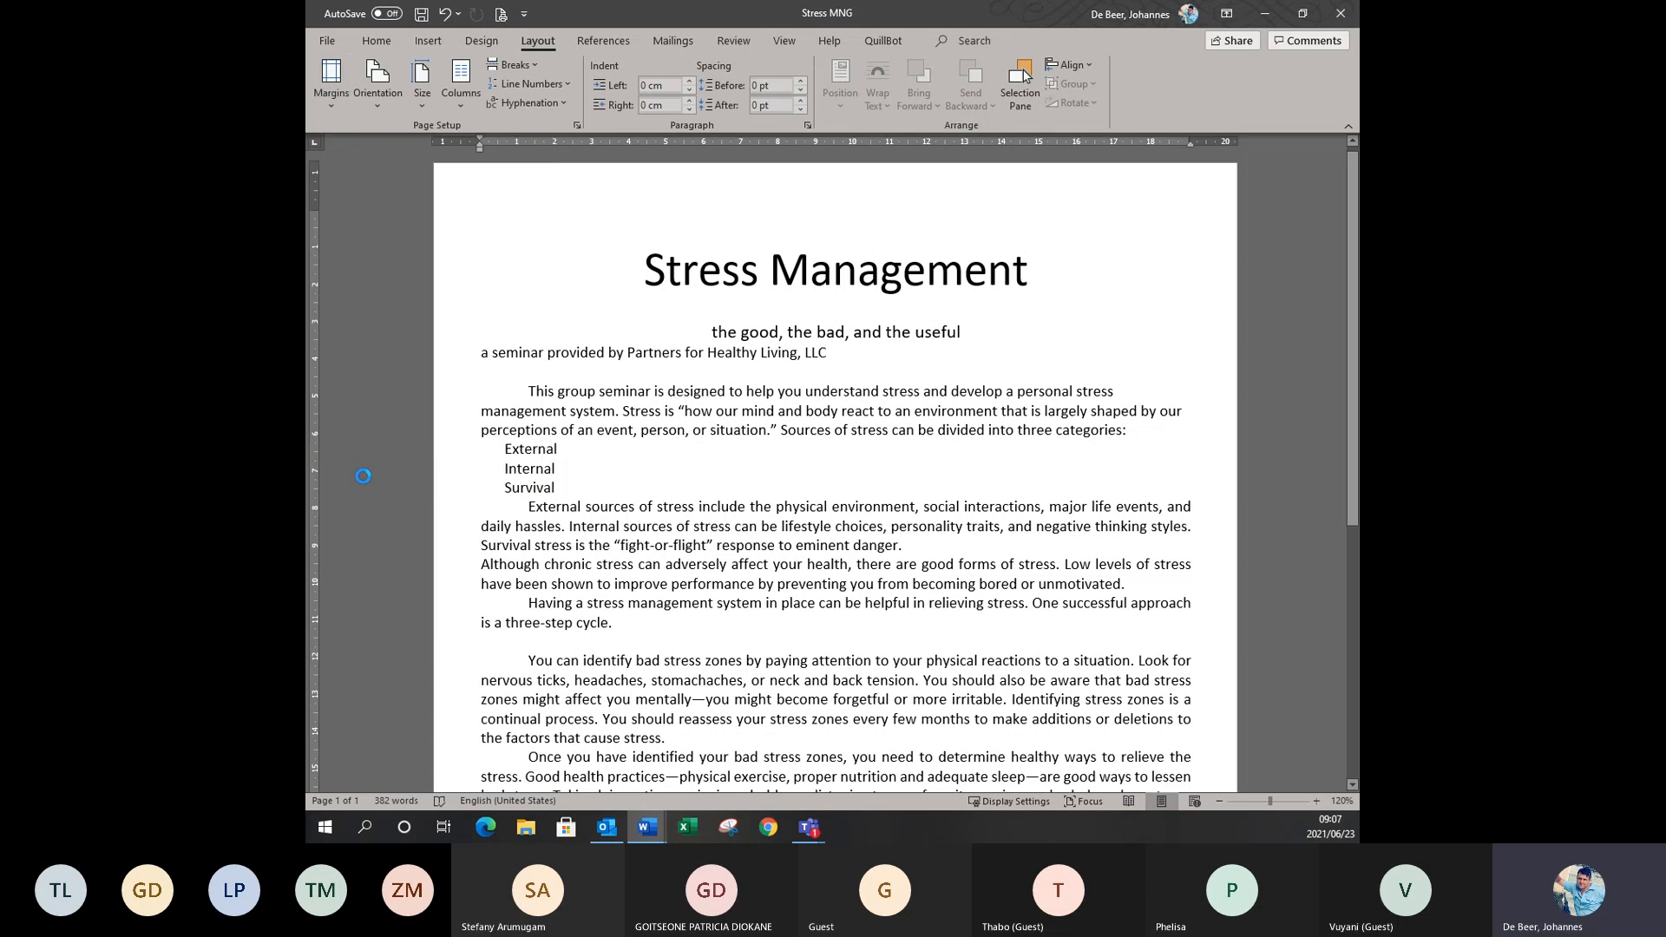
{"action": "left_click_drag", "start_coordinate": [866, 168], "coordinate": [943, 192]}
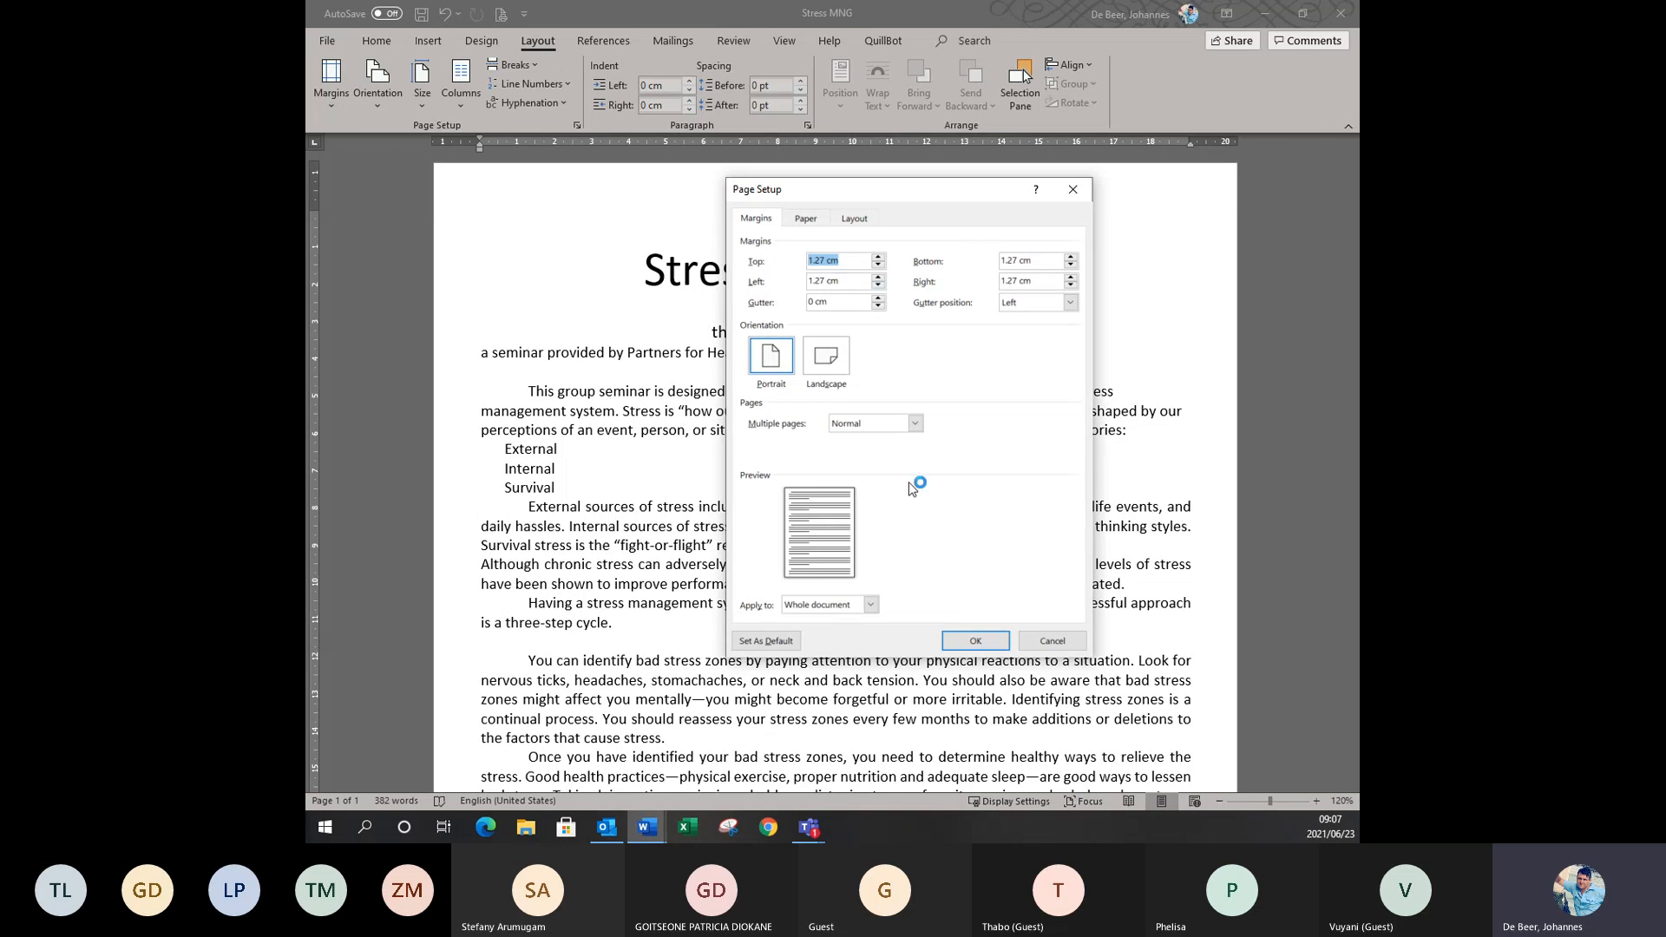
{"action": "left_click_drag", "start_coordinate": [944, 193], "coordinate": [850, 212]}
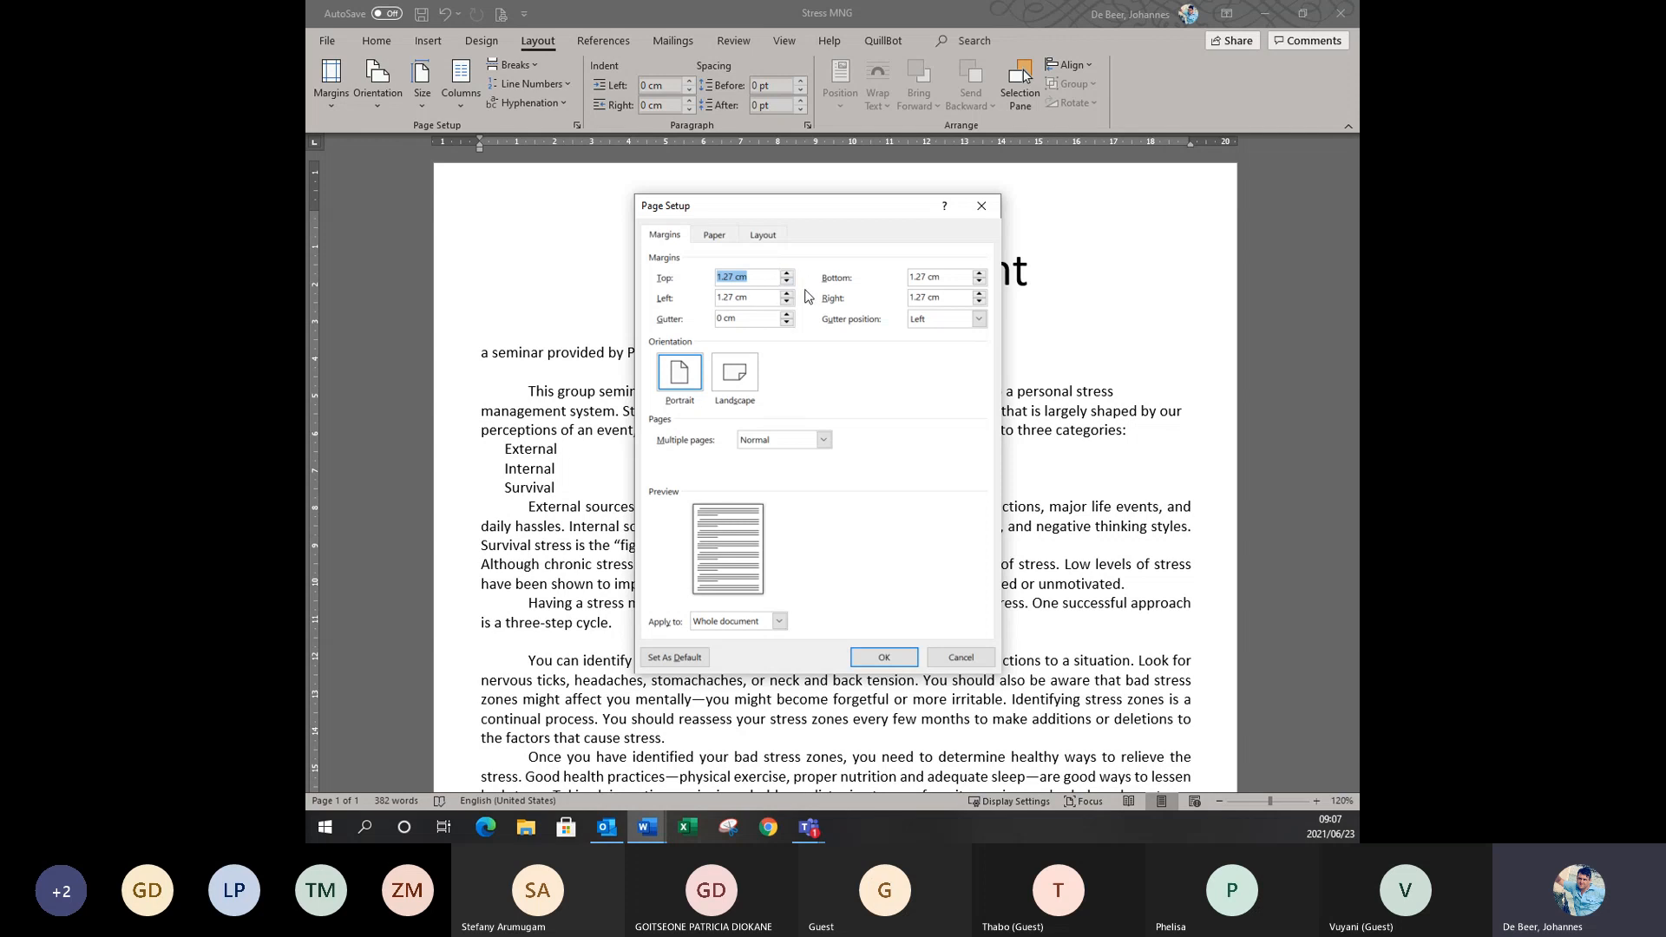
{"action": "left_click", "coordinate": [787, 273]}
{"action": "left_click", "coordinate": [787, 282]}
{"action": "left_click", "coordinate": [787, 274]}
{"action": "left_click", "coordinate": [787, 275]}
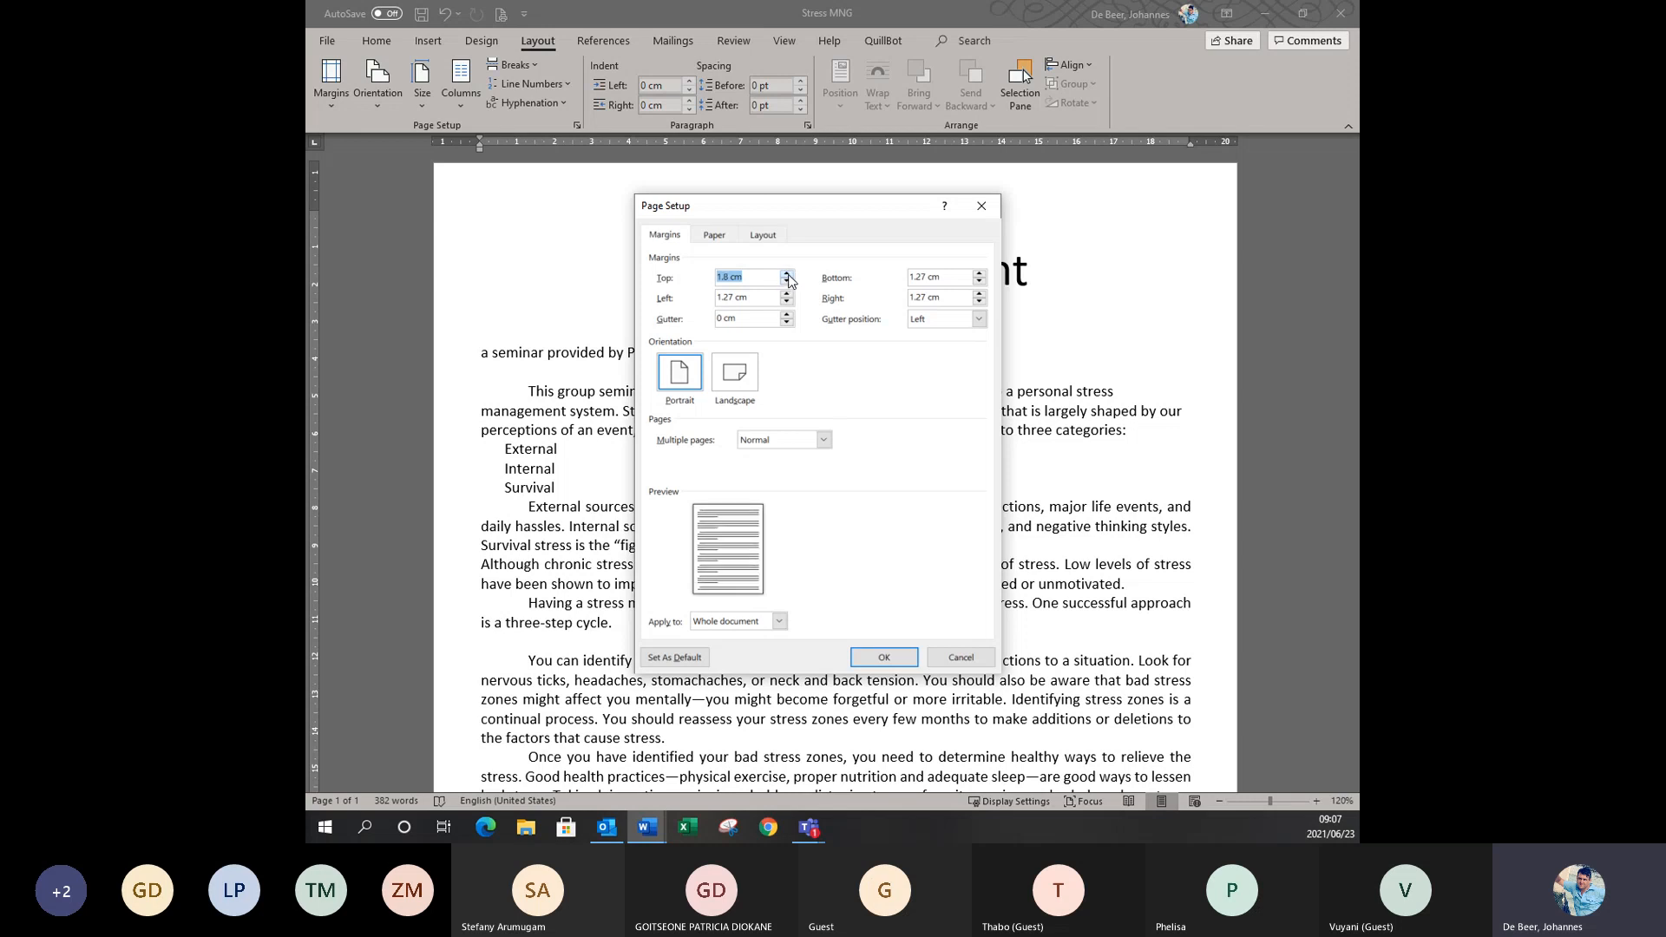
{"action": "left_click", "coordinate": [787, 274]}
{"action": "left_click", "coordinate": [787, 274]}
{"action": "left_click", "coordinate": [787, 274]}
{"action": "left_click", "coordinate": [787, 274]}
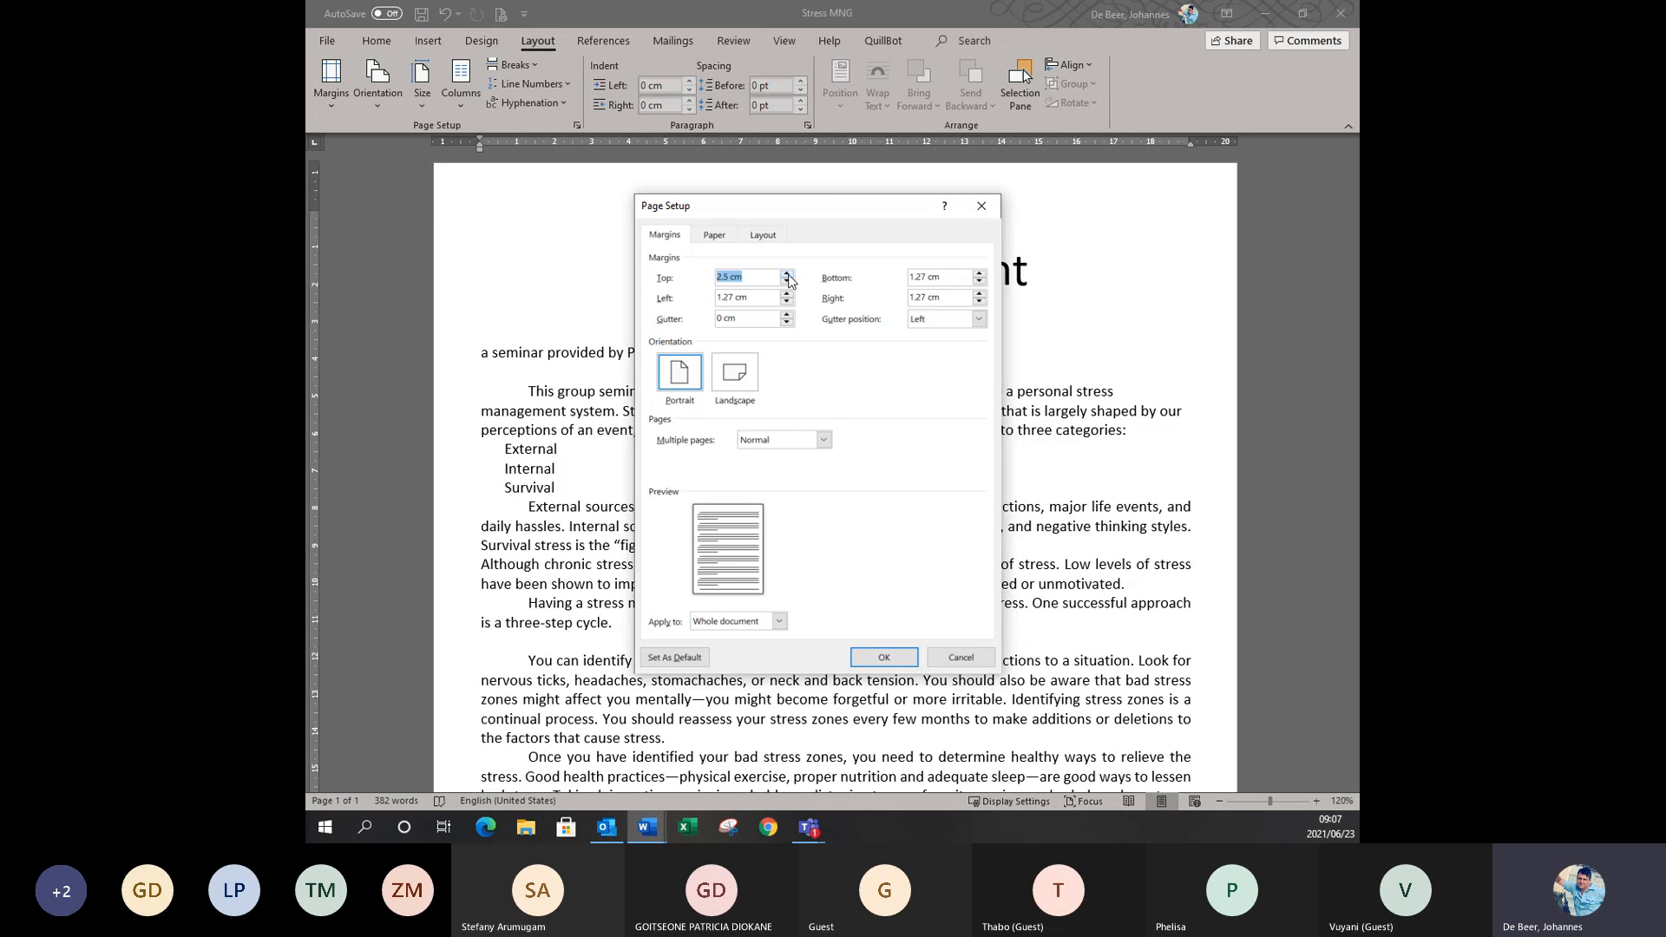
Set the bottom, left and right margins to 2.5 cm and apply them to the whole document.
{"action": "left_click", "coordinate": [950, 276]}
{"action": "left_click_drag", "start_coordinate": [946, 276], "coordinate": [906, 274]}
{"action": "type", "text": "2.5"}
{"action": "key", "text": "Tab"}
{"action": "type", "text": "2"}
{"action": "key", "text": "Tab"}
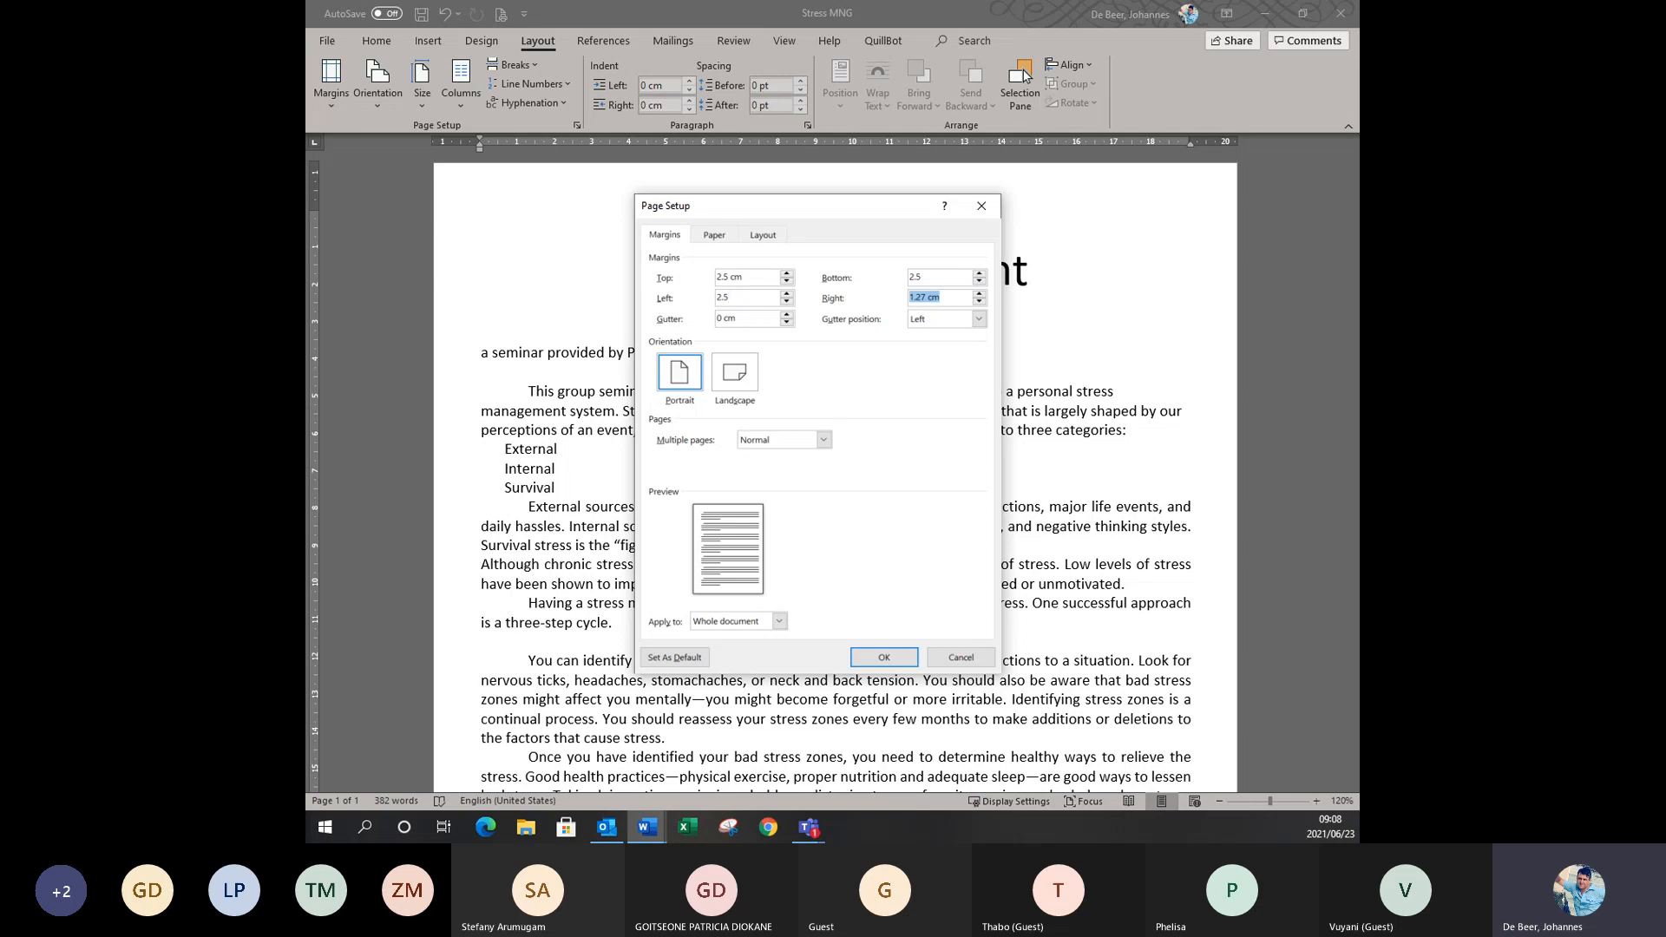
{"action": "type", "text": "2.5"}
{"action": "key", "text": "alt+Tab"}
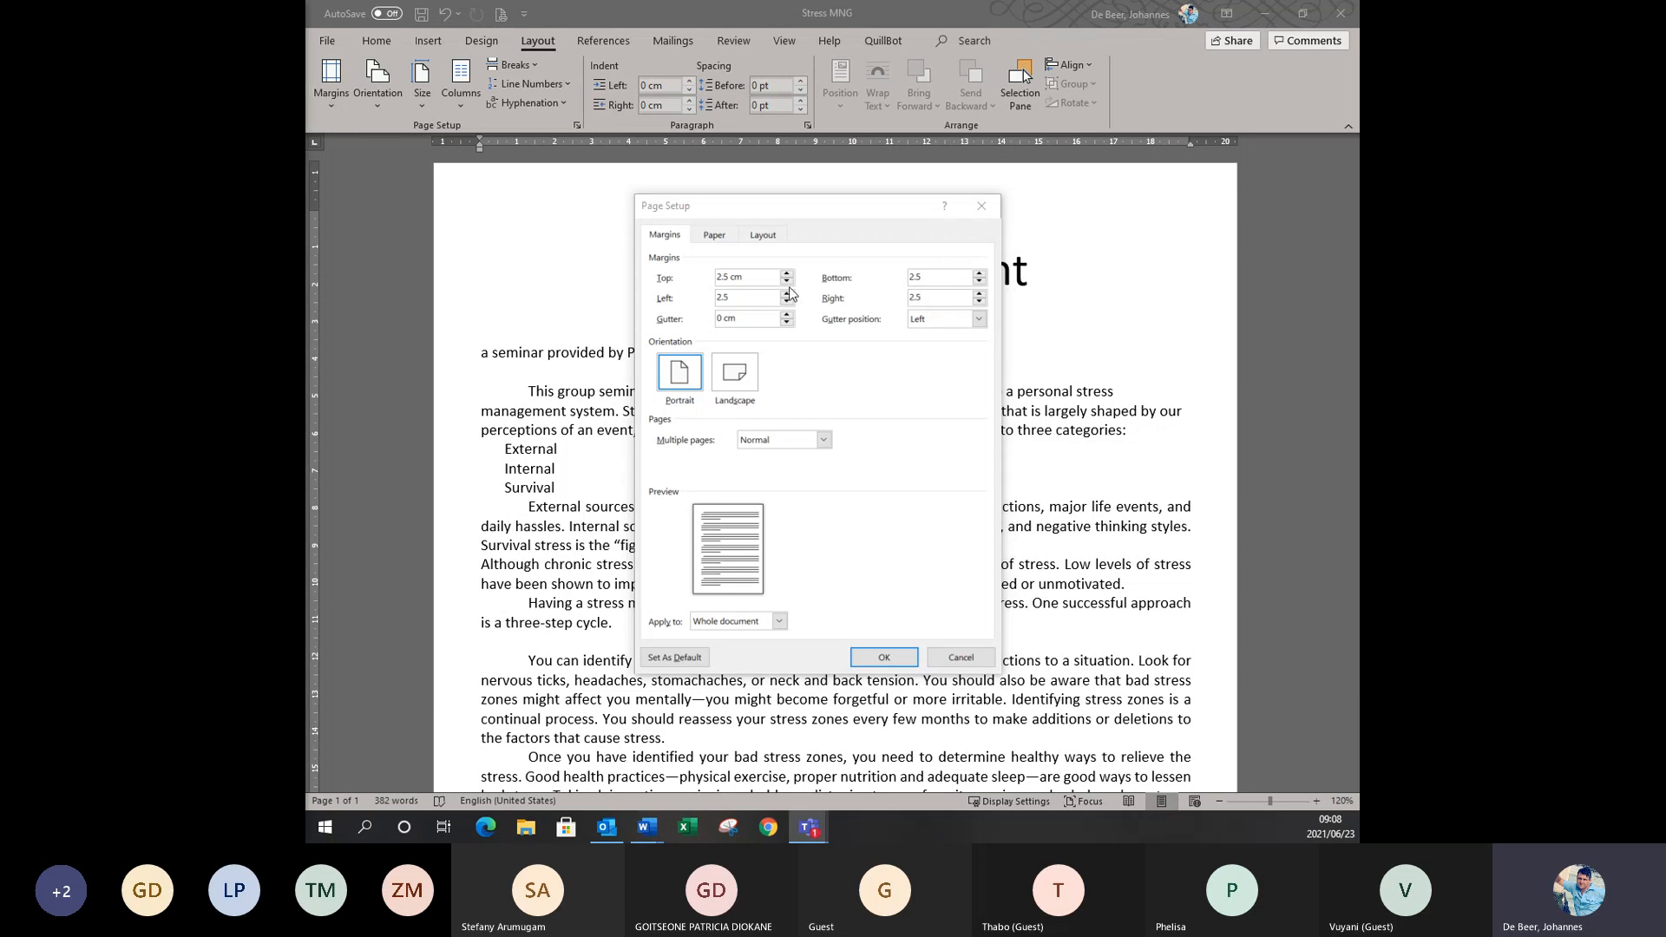
{"action": "left_click", "coordinate": [878, 659]}
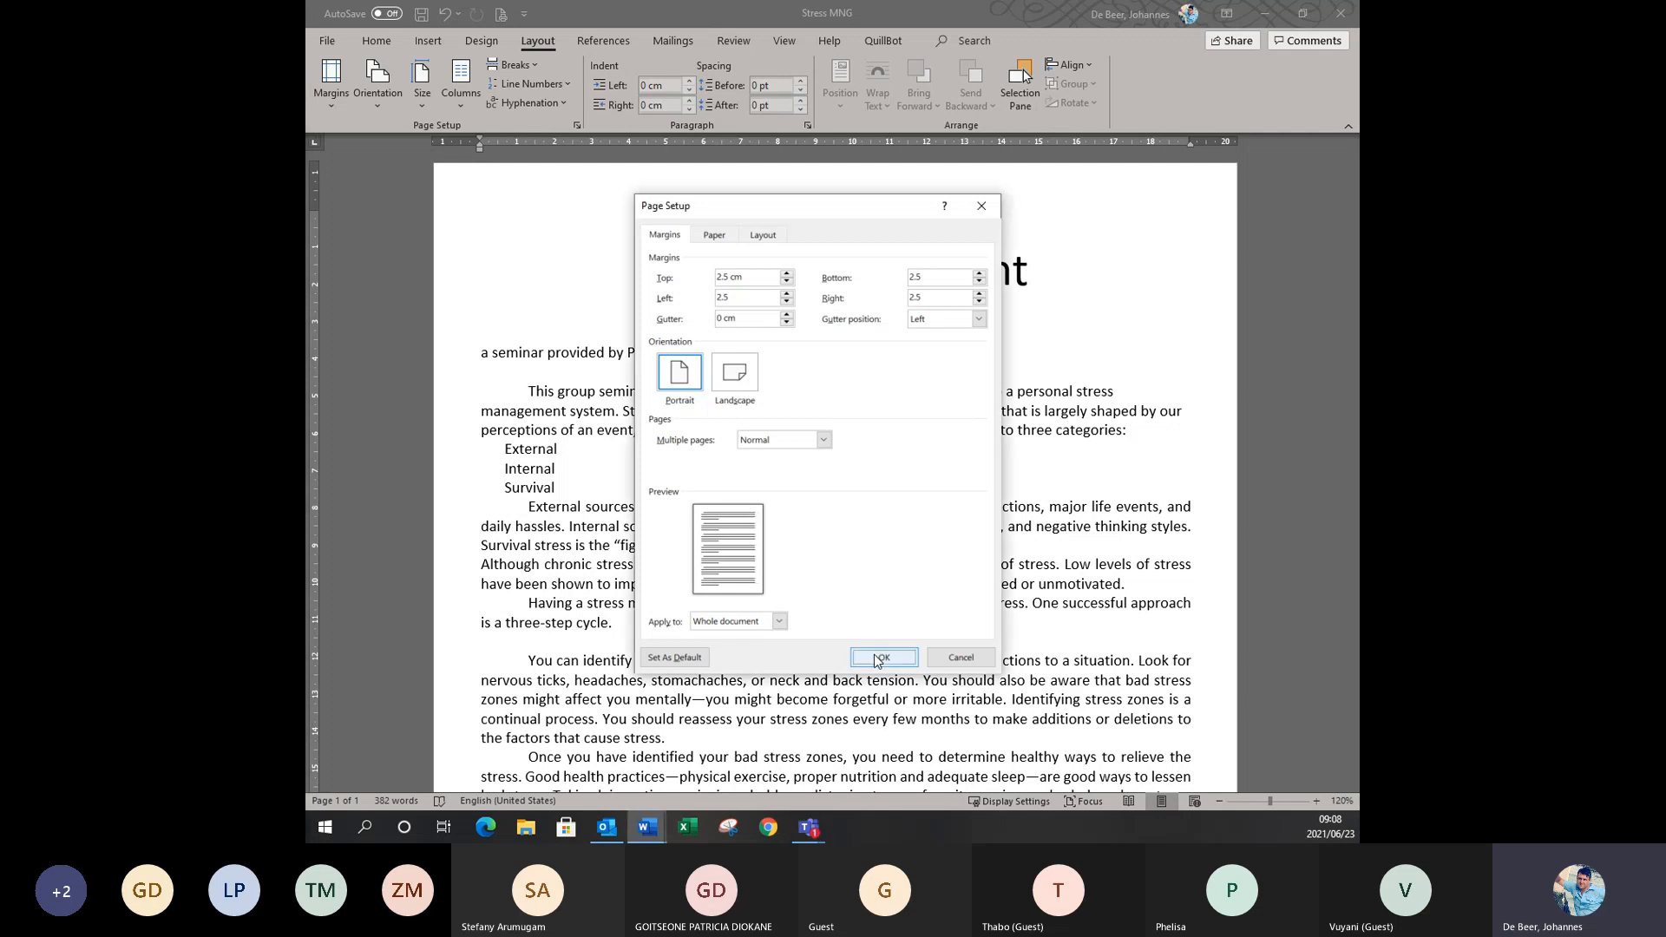
{"action": "left_click", "coordinate": [878, 659]}
{"action": "scroll", "coordinate": [873, 604], "scroll_direction": "down", "scroll_amount": 3}
{"action": "scroll", "coordinate": [872, 605], "scroll_direction": "up", "scroll_amount": 5}
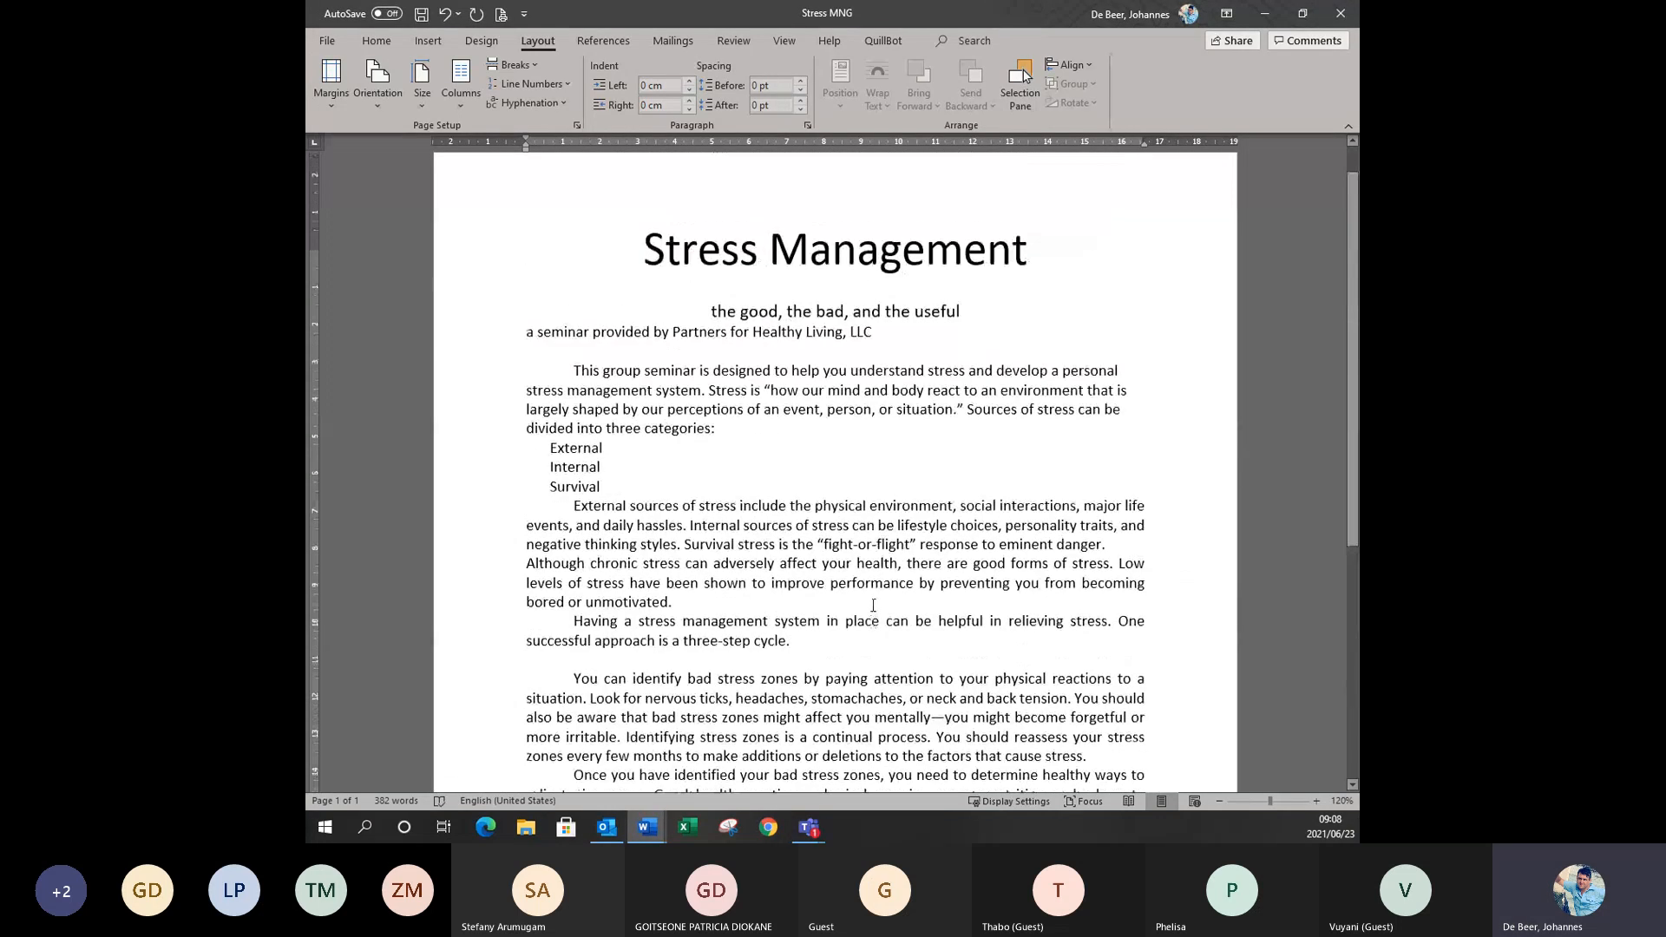
{"action": "scroll", "coordinate": [873, 605], "scroll_direction": "up", "scroll_amount": 1}
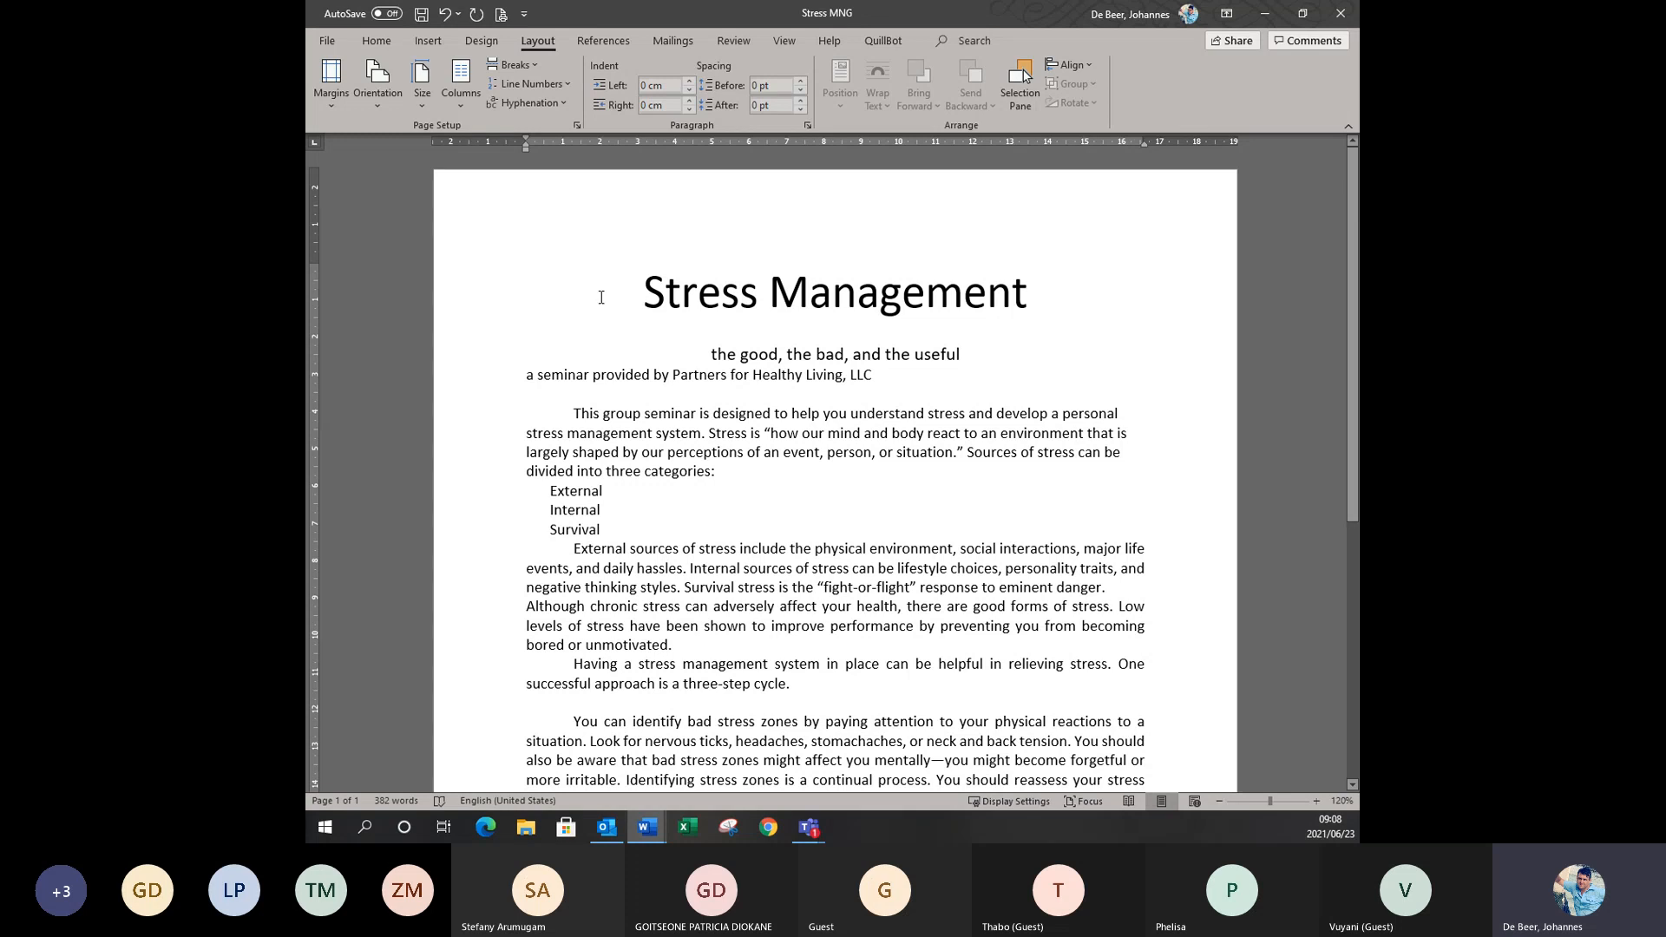
Select the paragraph beginning "This group seminar", and clear the selection.
{"action": "scroll", "coordinate": [601, 298], "scroll_direction": "down", "scroll_amount": 1}
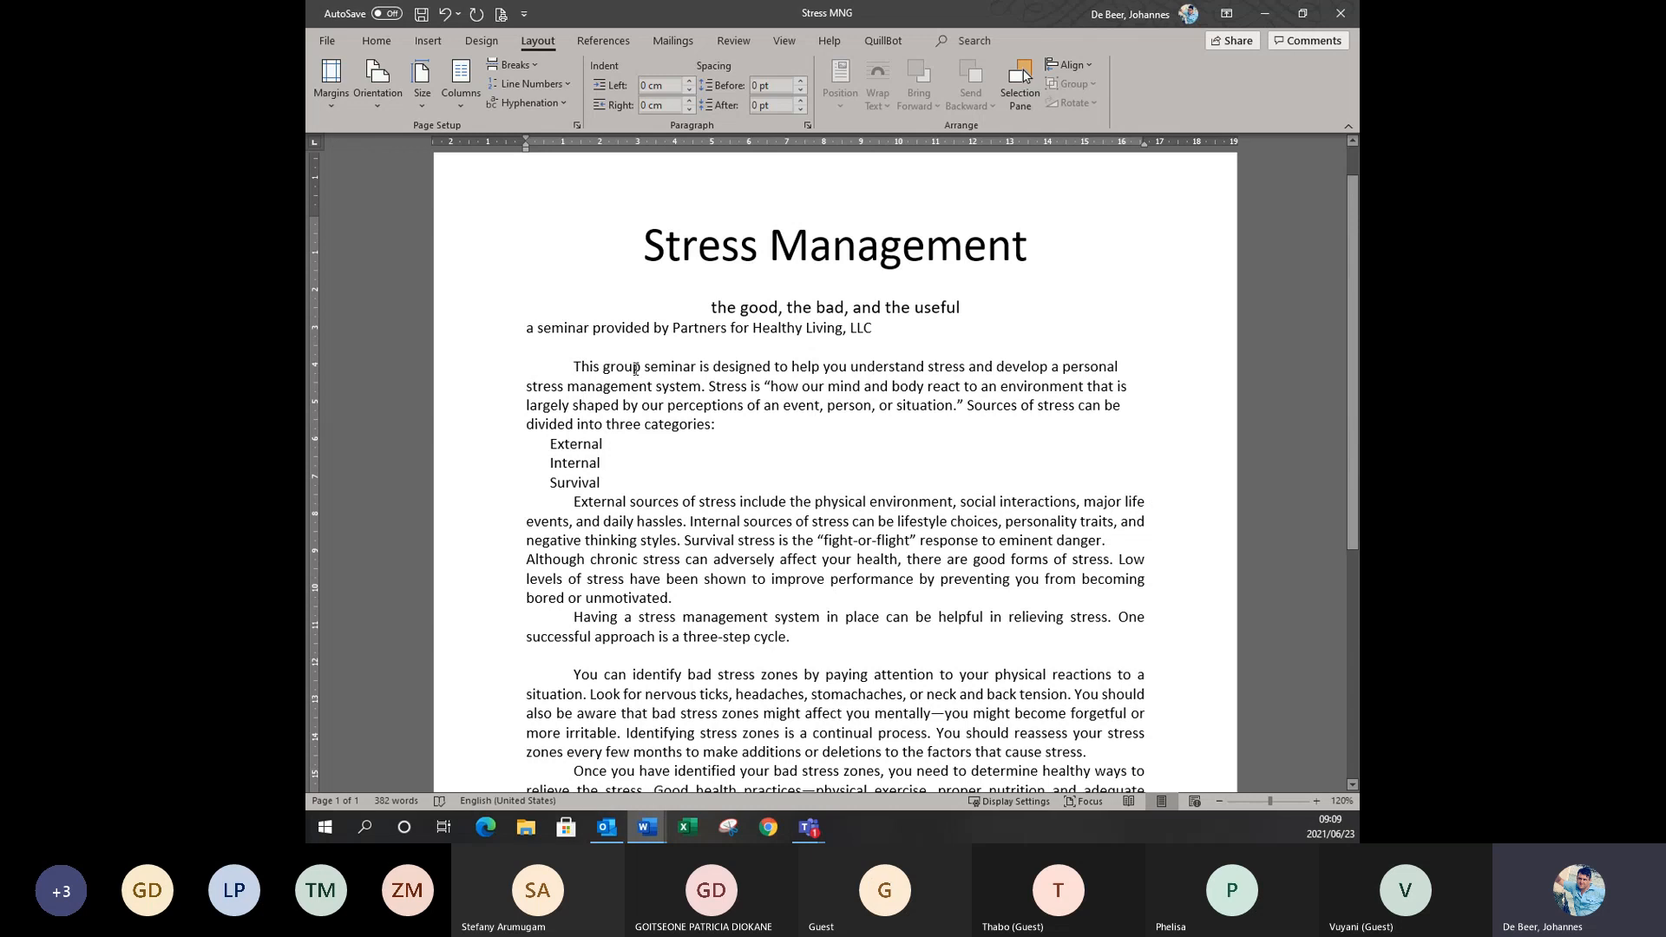
{"action": "left_click_drag", "start_coordinate": [573, 367], "coordinate": [1134, 417]}
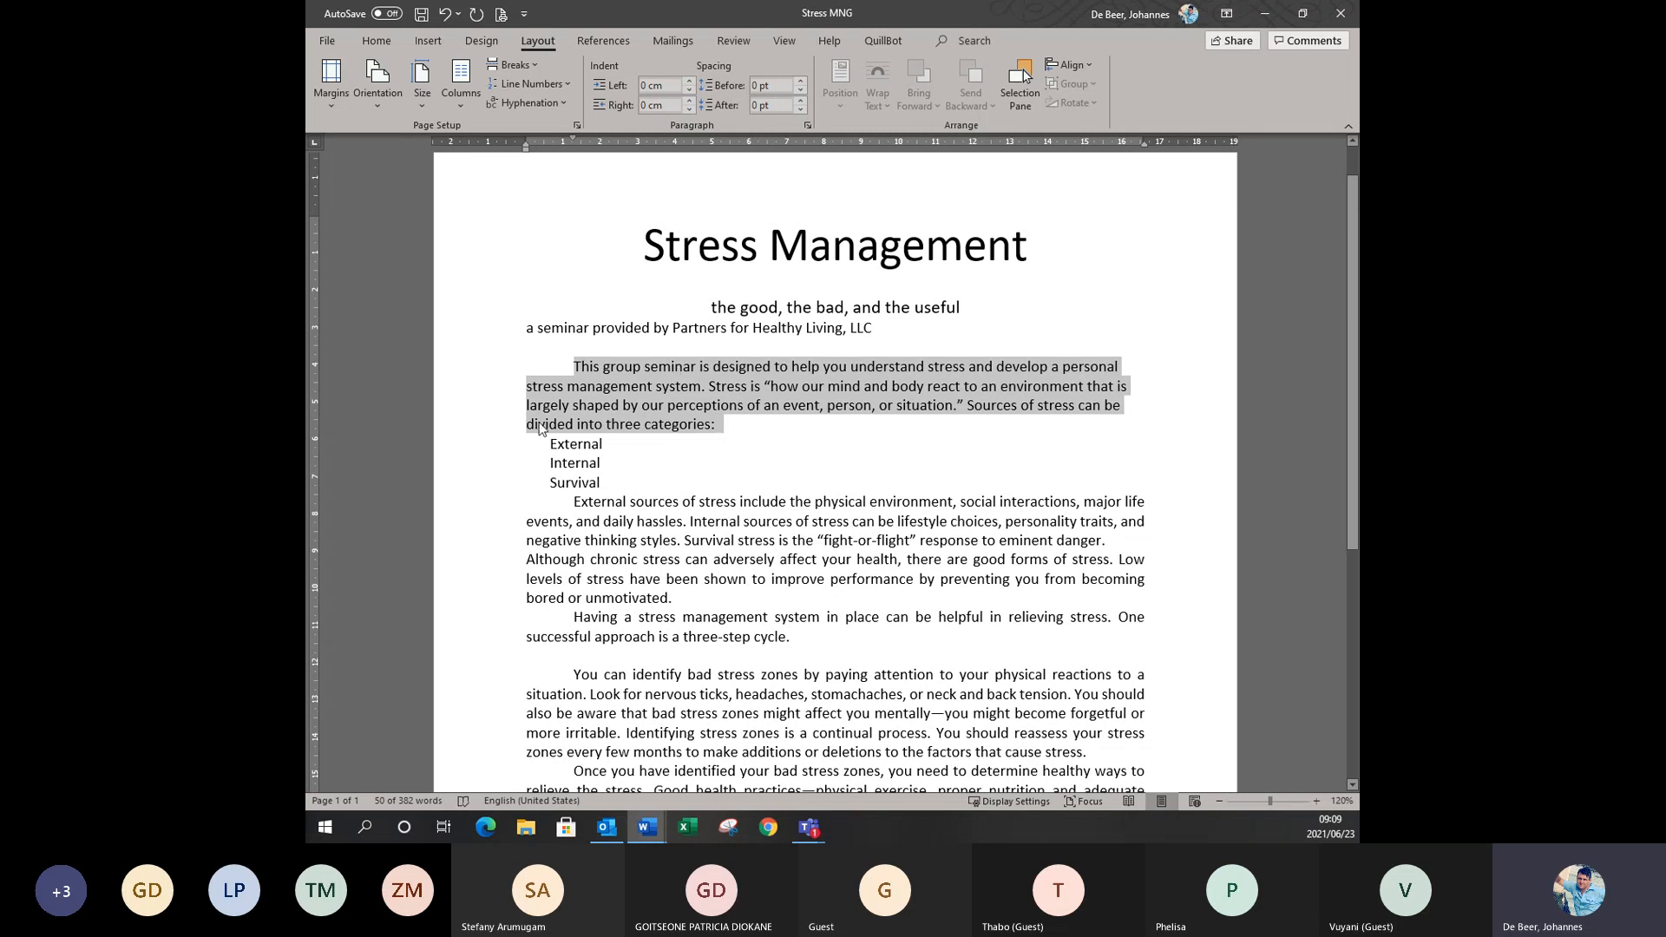
{"action": "left_click", "coordinate": [377, 40]}
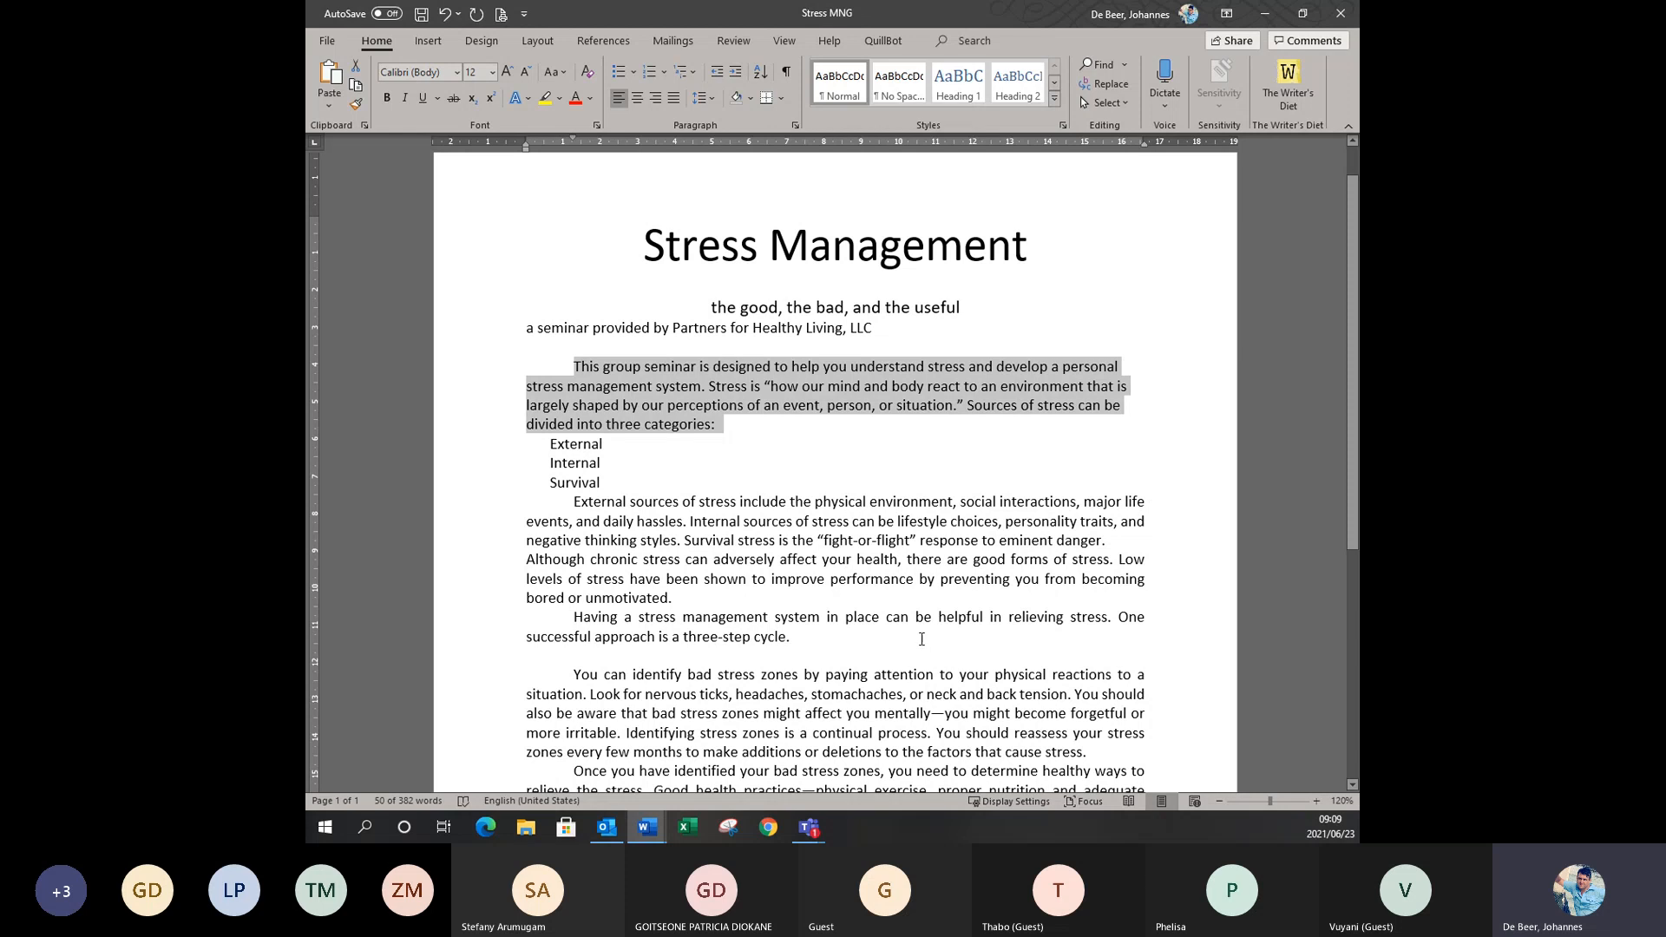
{"action": "left_click", "coordinate": [739, 502]}
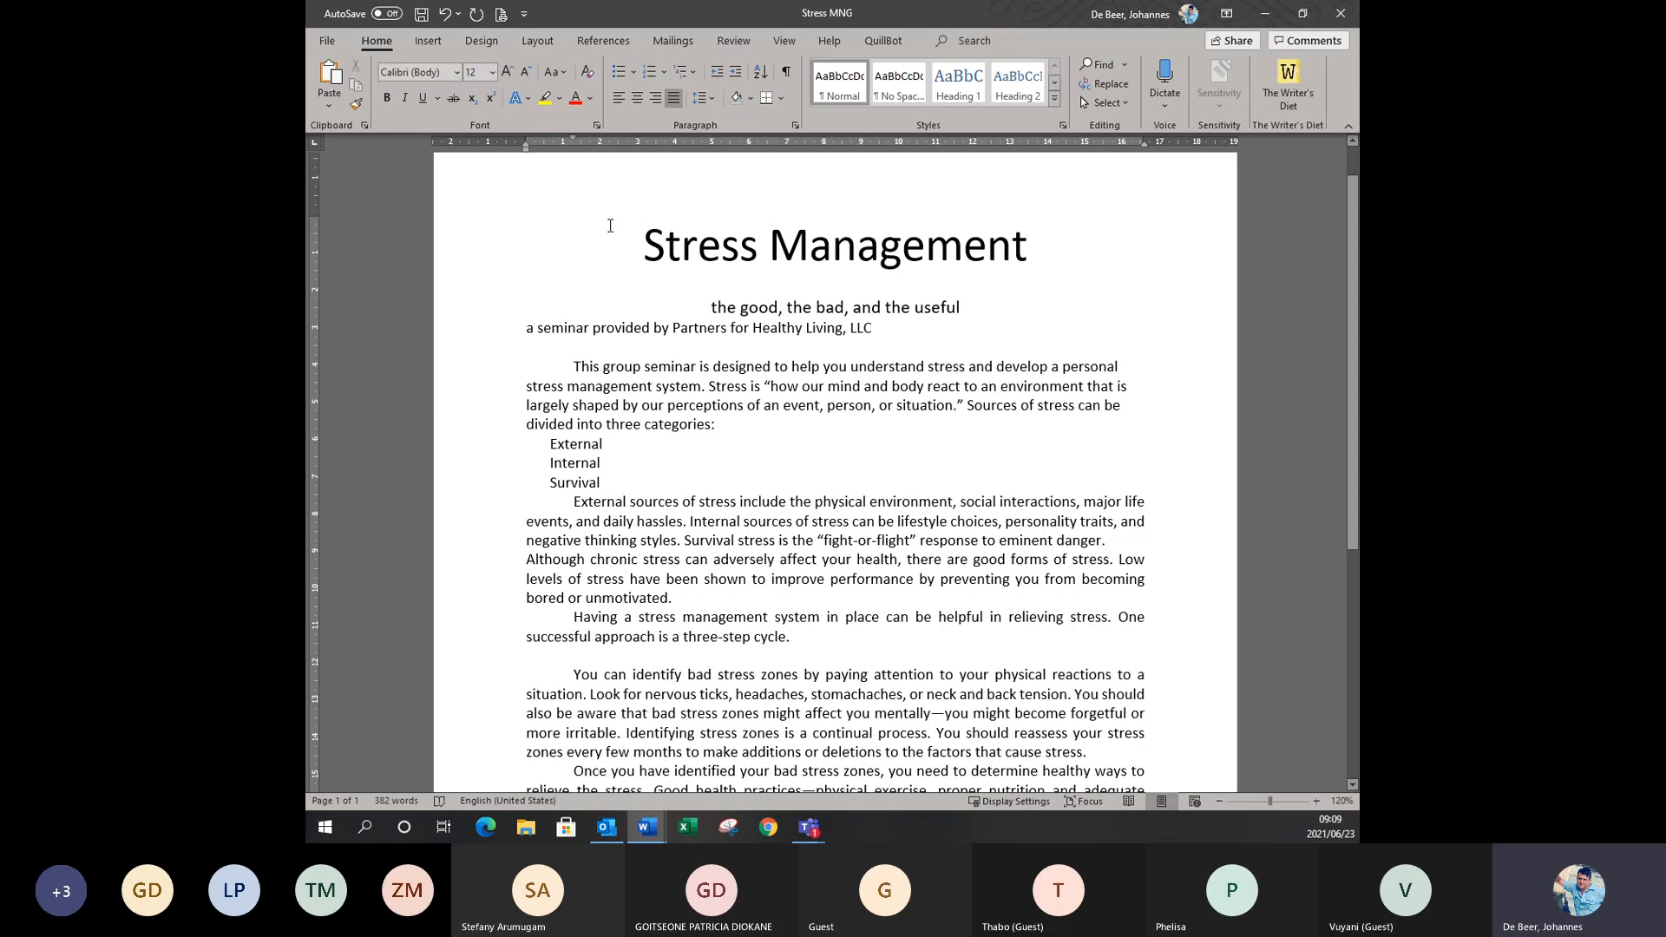
Select the text from the title down into the paragraph about bad stress zones, and clear the selection.
{"action": "left_click_drag", "start_coordinate": [610, 225], "coordinate": [832, 665]}
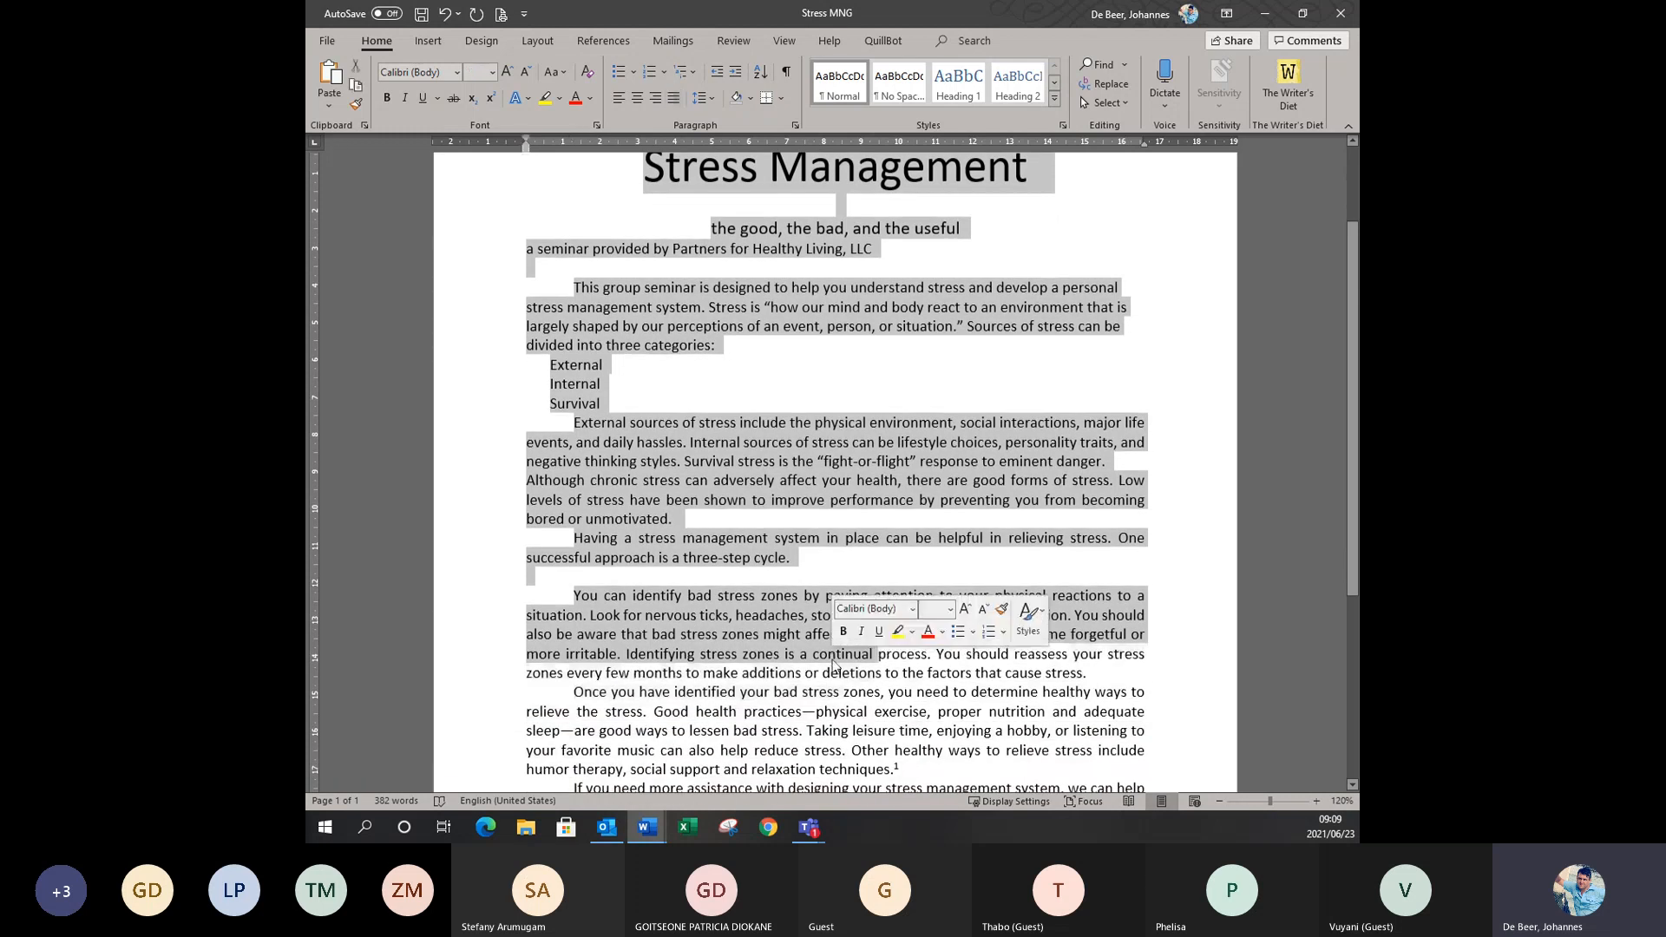
{"action": "left_click", "coordinate": [824, 366]}
{"action": "scroll", "coordinate": [822, 374], "scroll_direction": "up", "scroll_amount": 2}
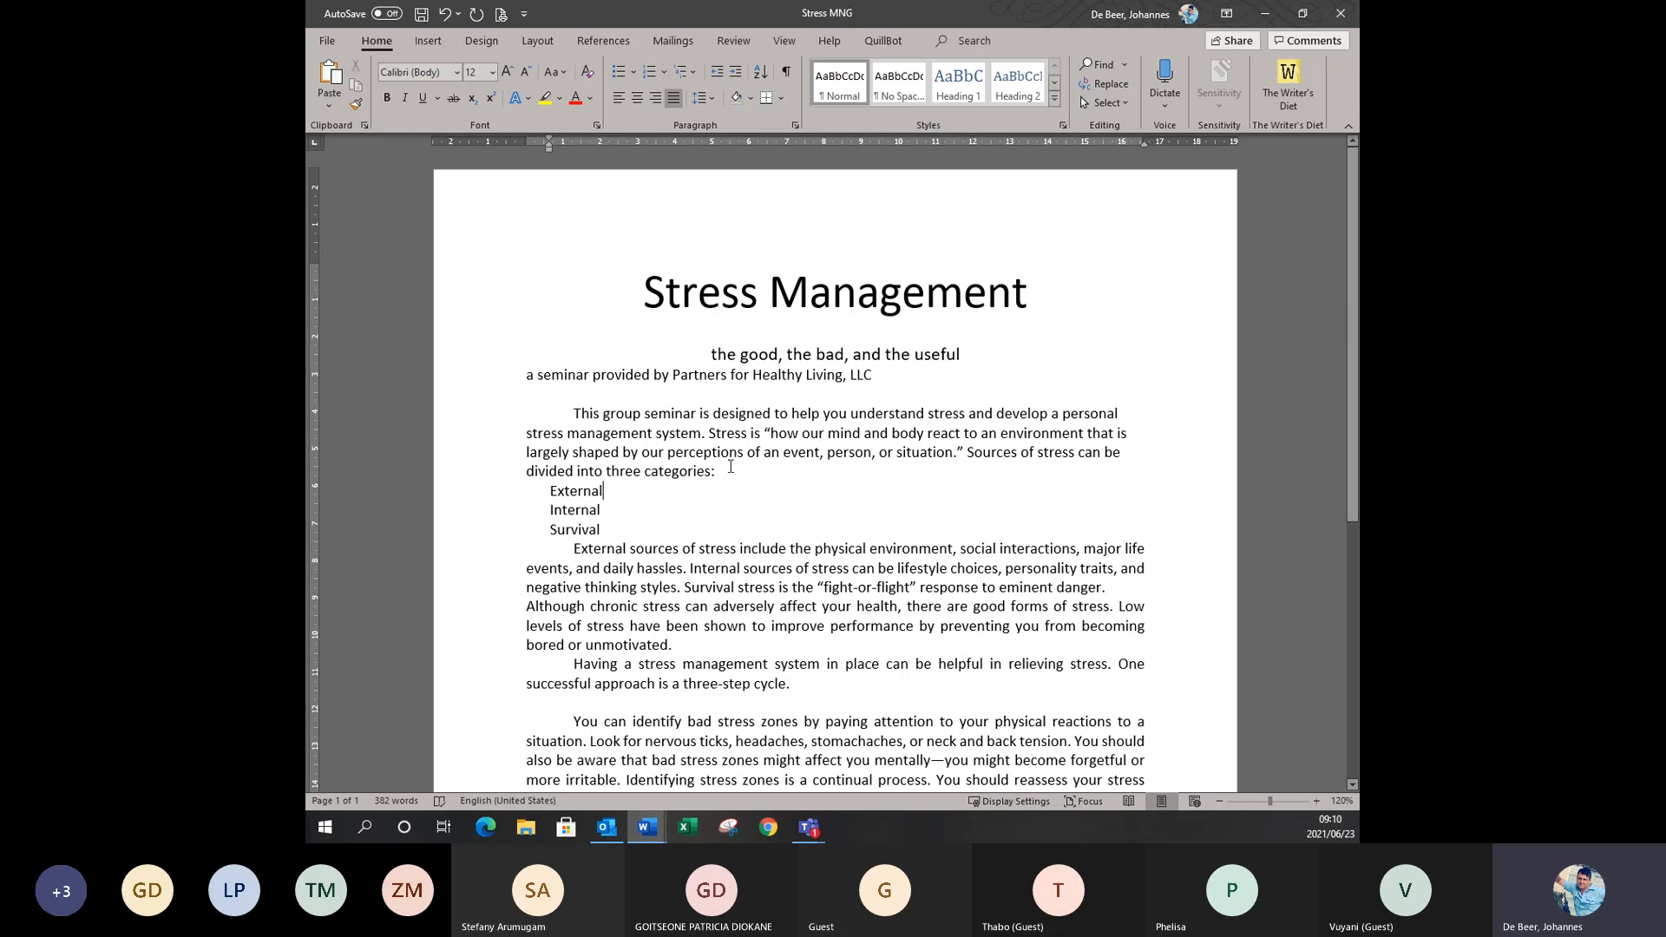
Select all text in the document twice, clearing the selection each time.
{"action": "key", "text": "ctrl+a"}
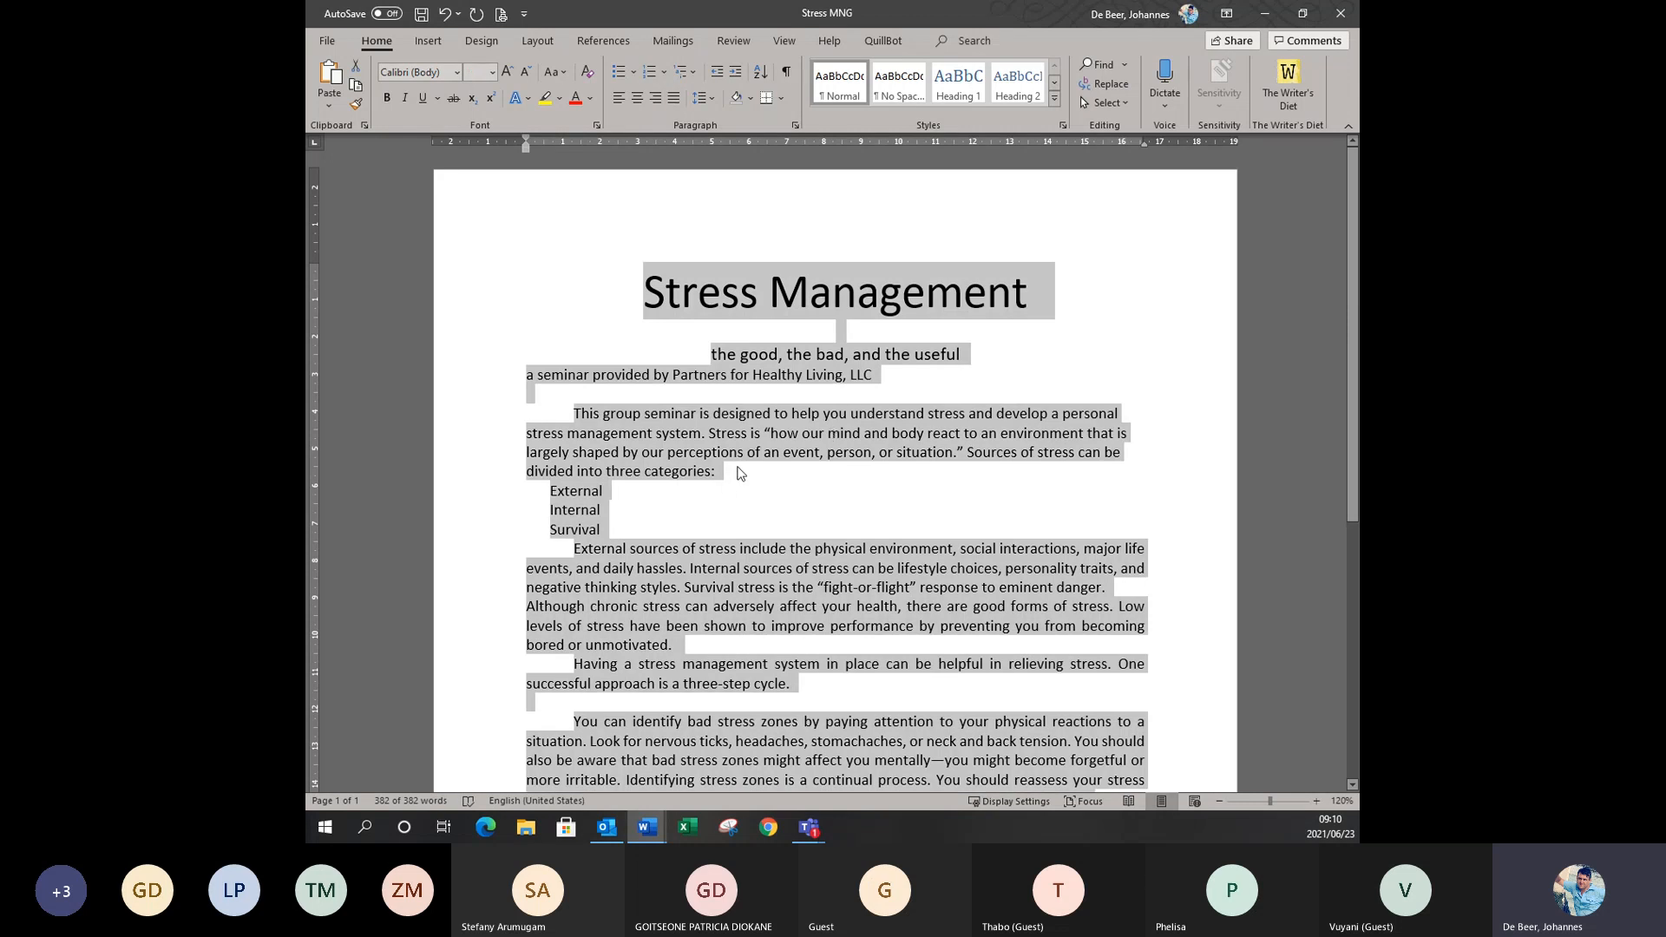
{"action": "left_click", "coordinate": [773, 507]}
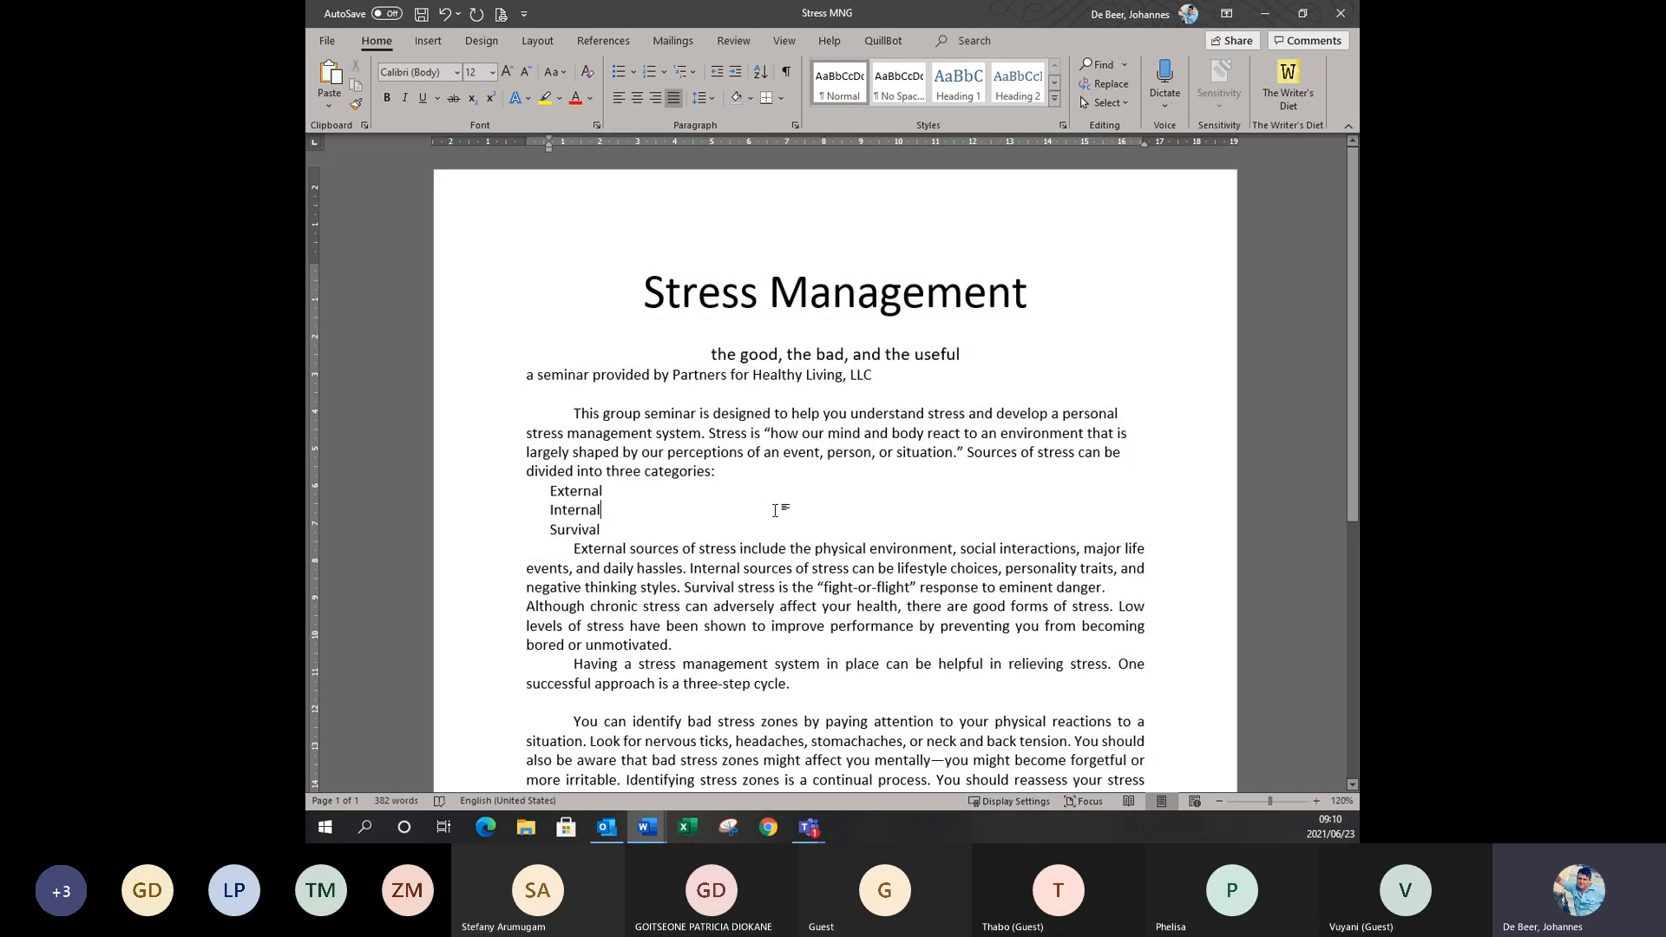
{"action": "left_click", "coordinate": [760, 431]}
{"action": "key", "text": "ctrl+a"}
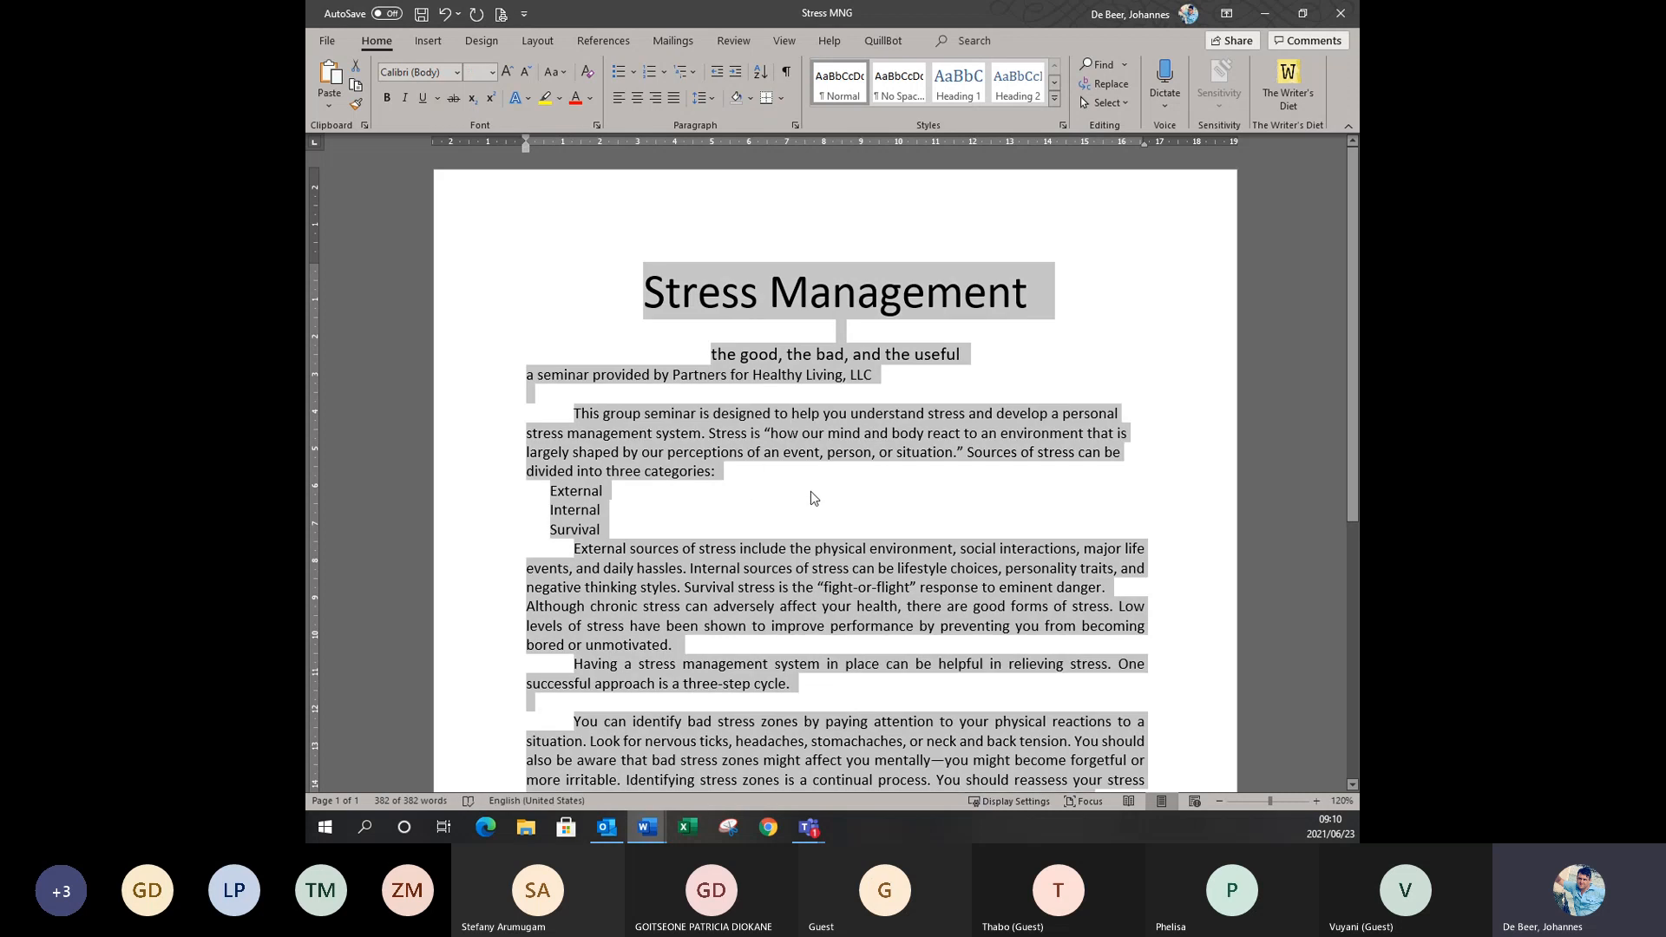
{"action": "left_click", "coordinate": [747, 506]}
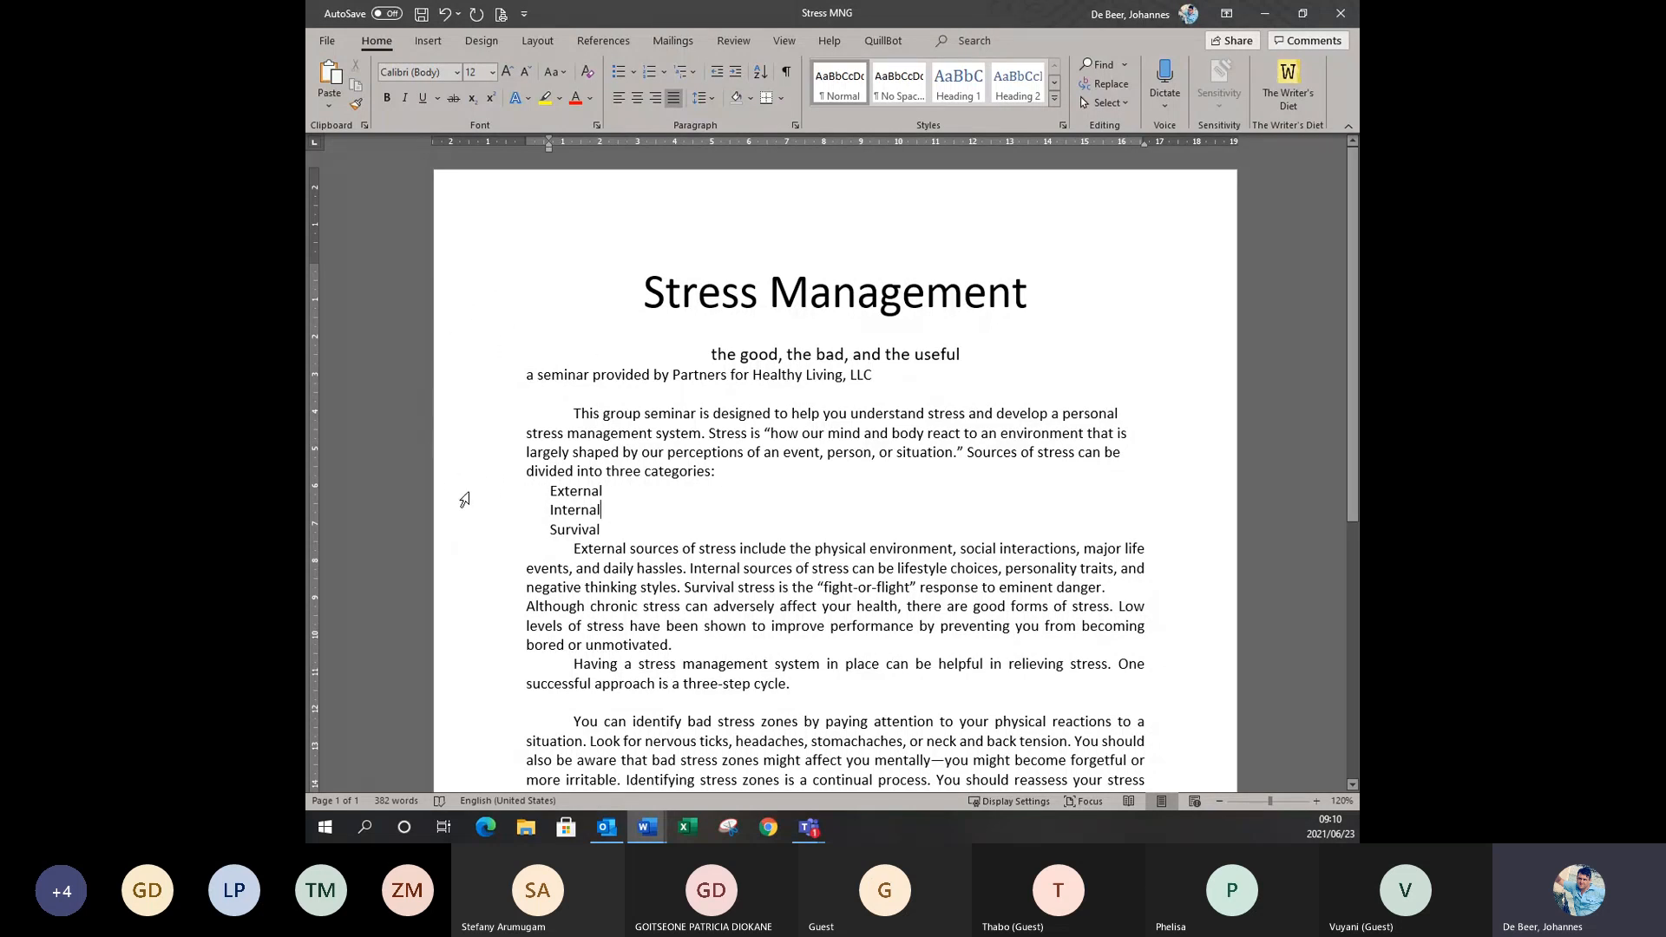
Select the second line of the "This group seminar" paragraph and the whole paragraph in turn, clearing each selection.
{"action": "left_click", "coordinate": [457, 442]}
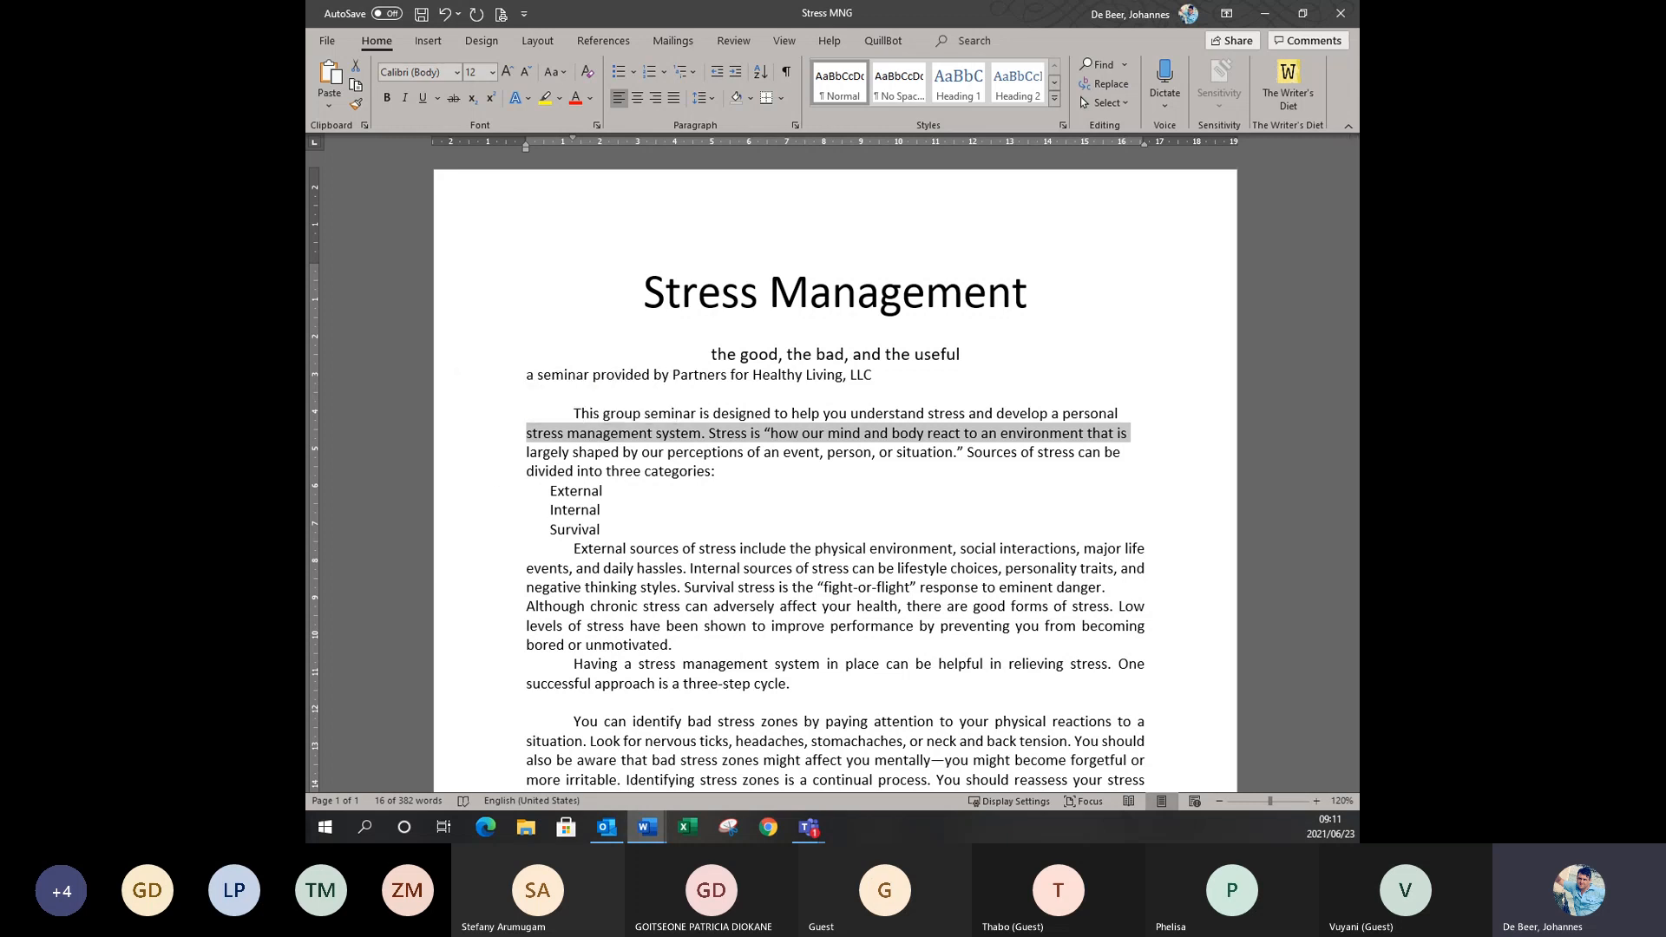
{"action": "key", "text": "alt+Tab"}
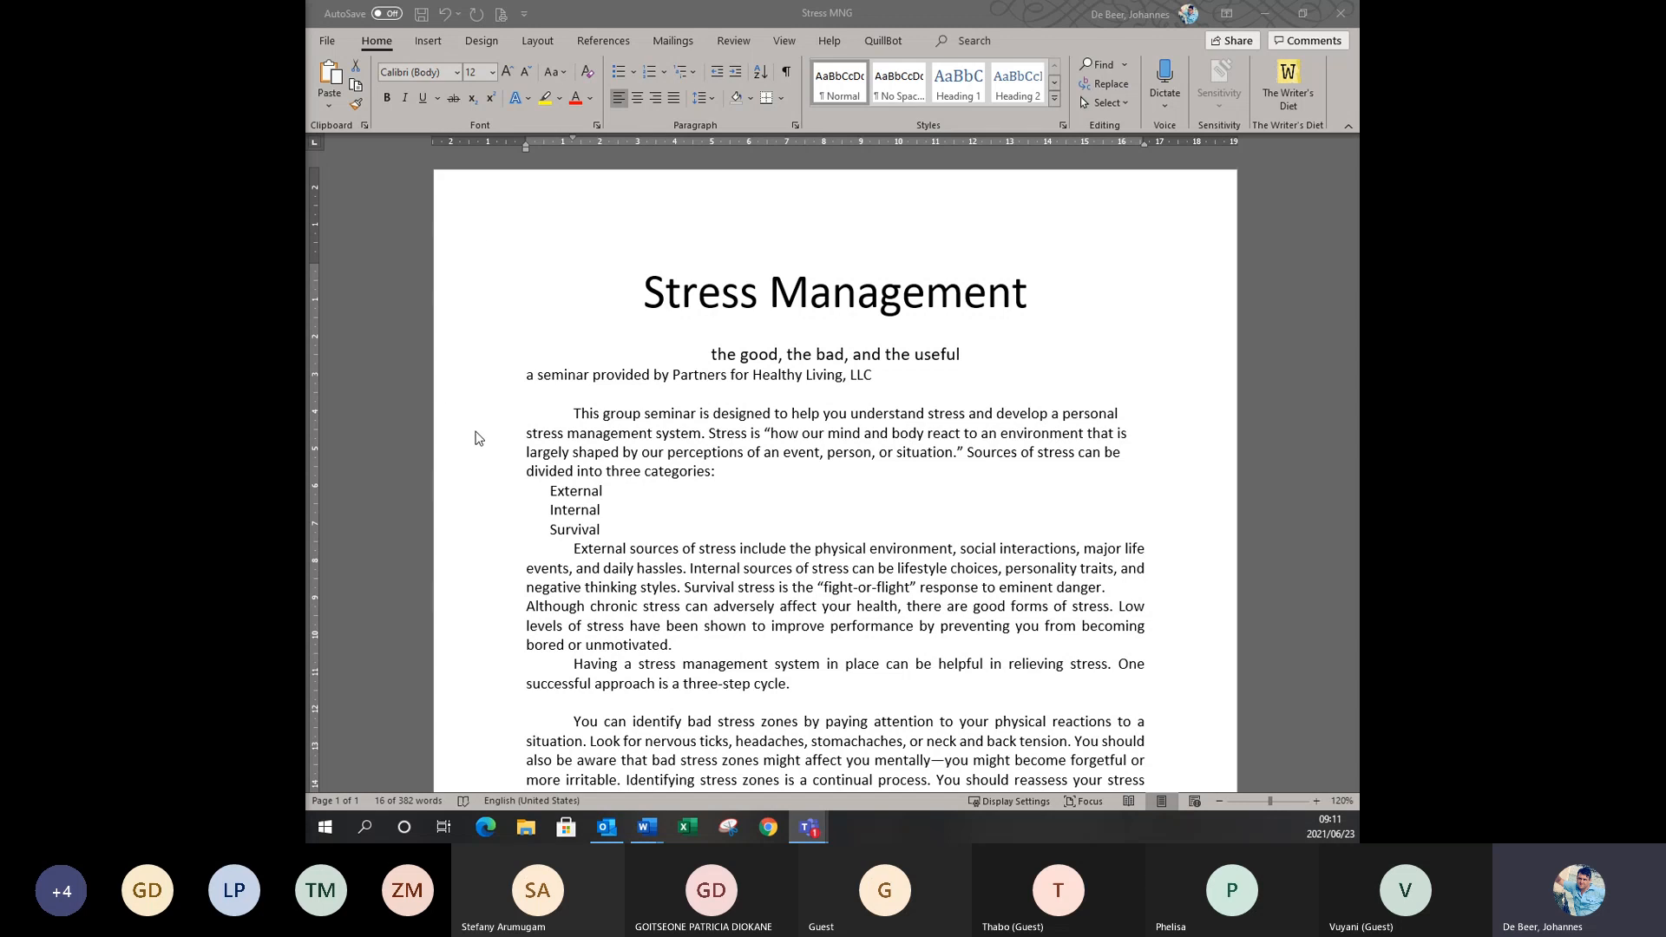
{"action": "left_click", "coordinate": [510, 441]}
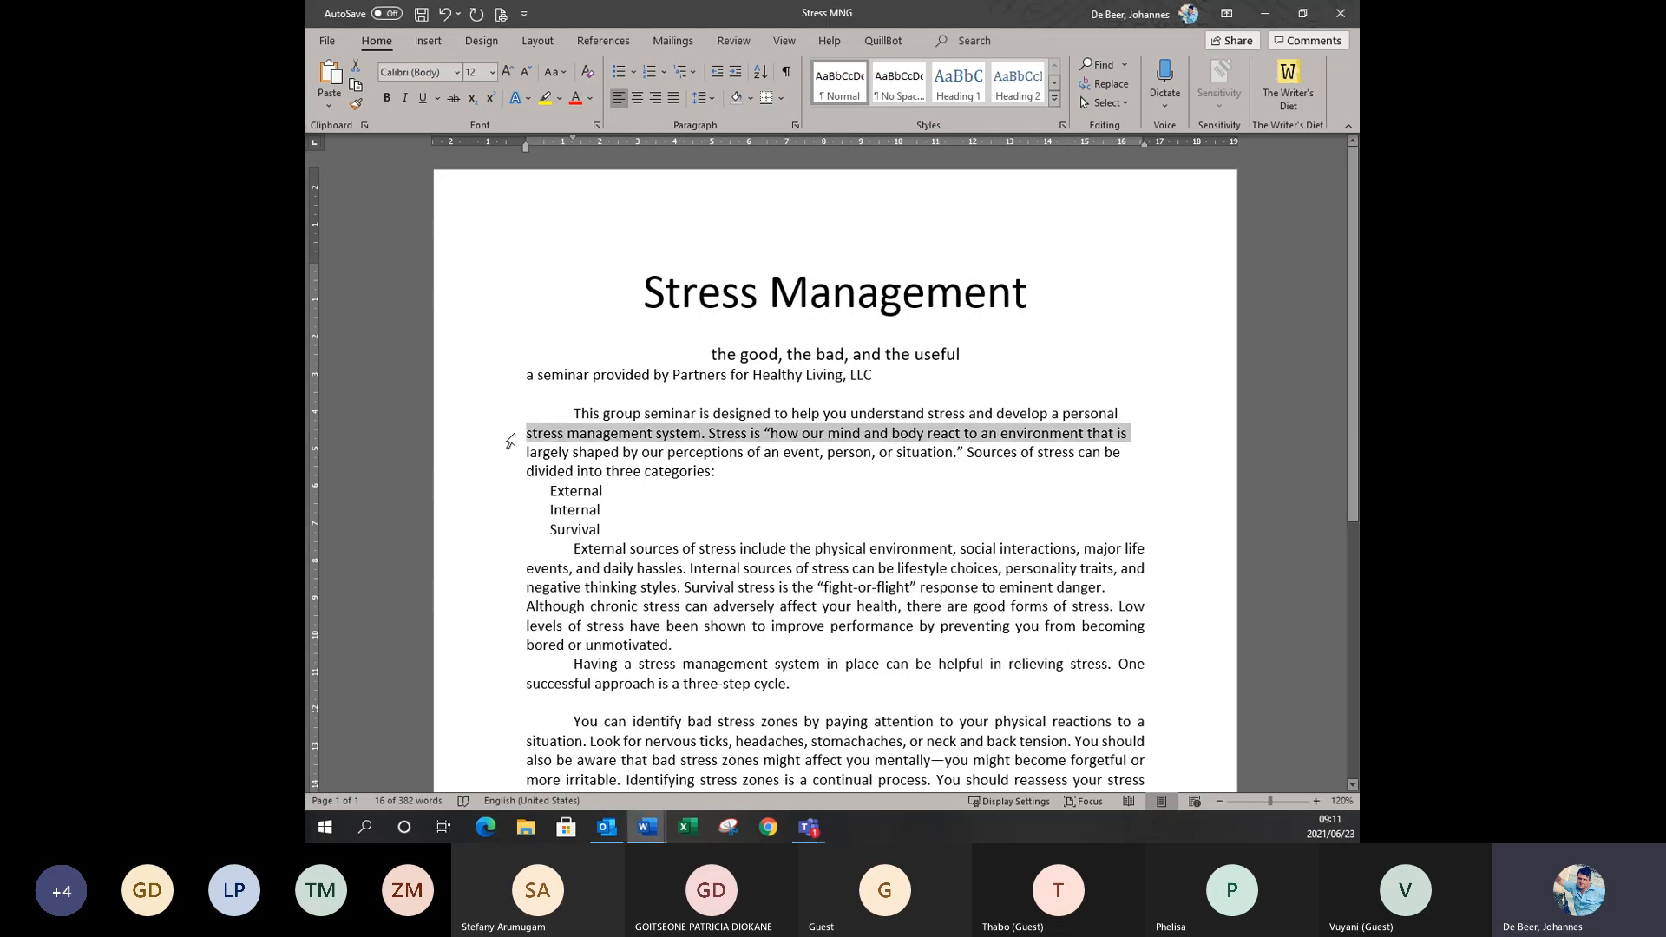
{"action": "left_click", "coordinate": [705, 417]}
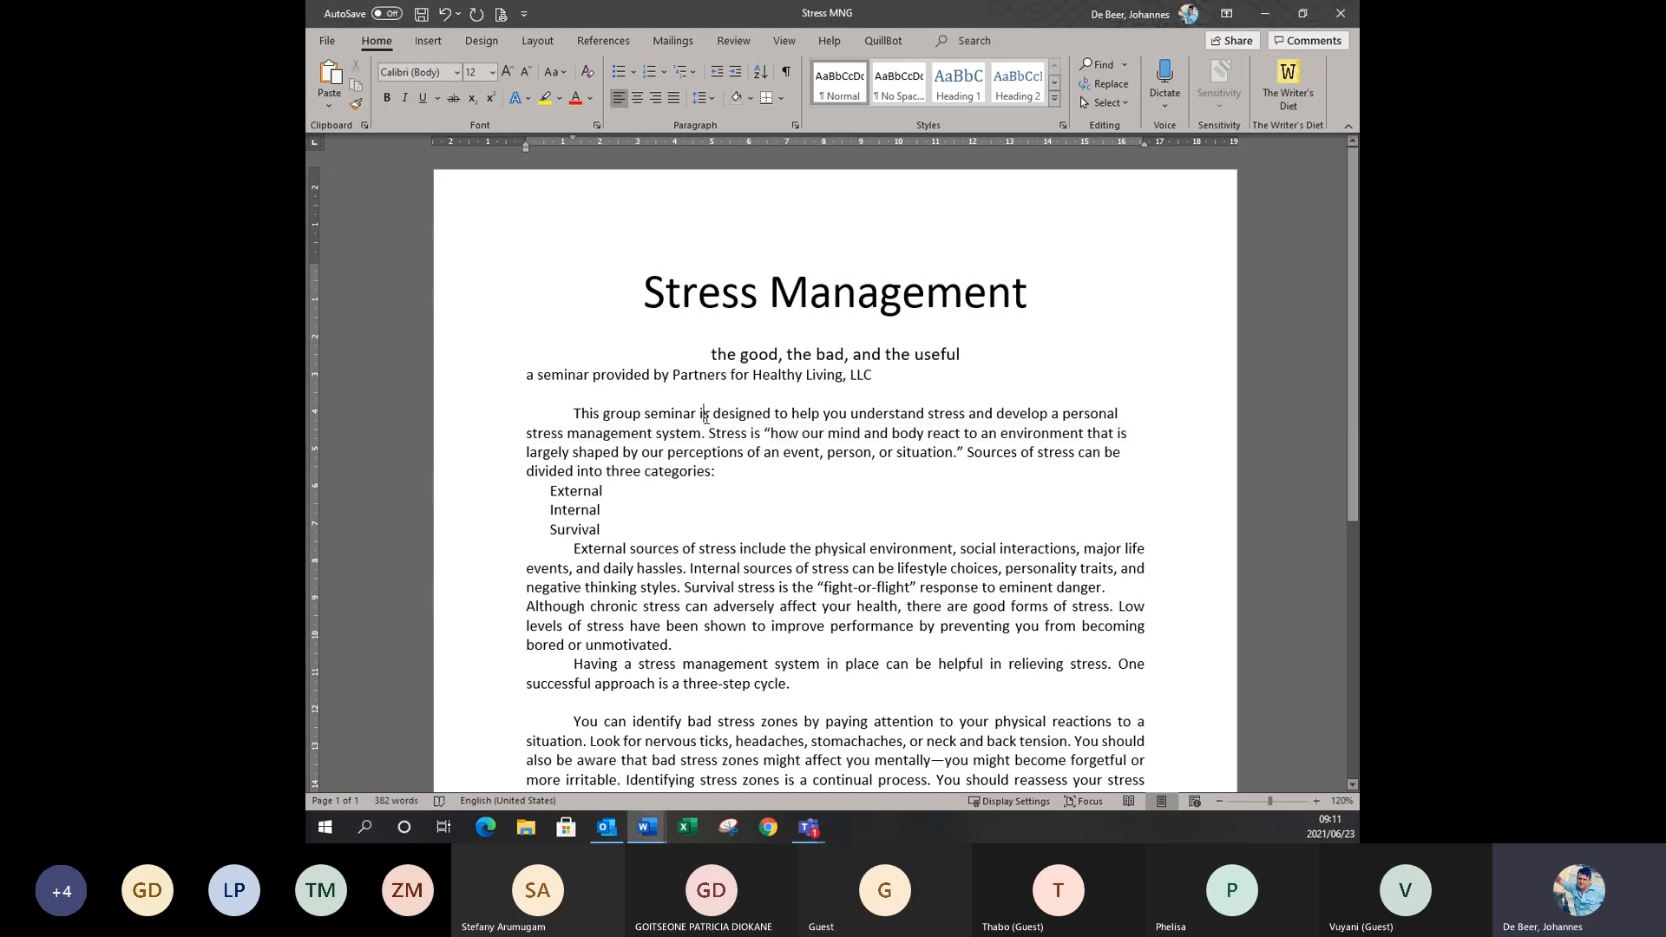
{"action": "double_click", "coordinate": [448, 458]}
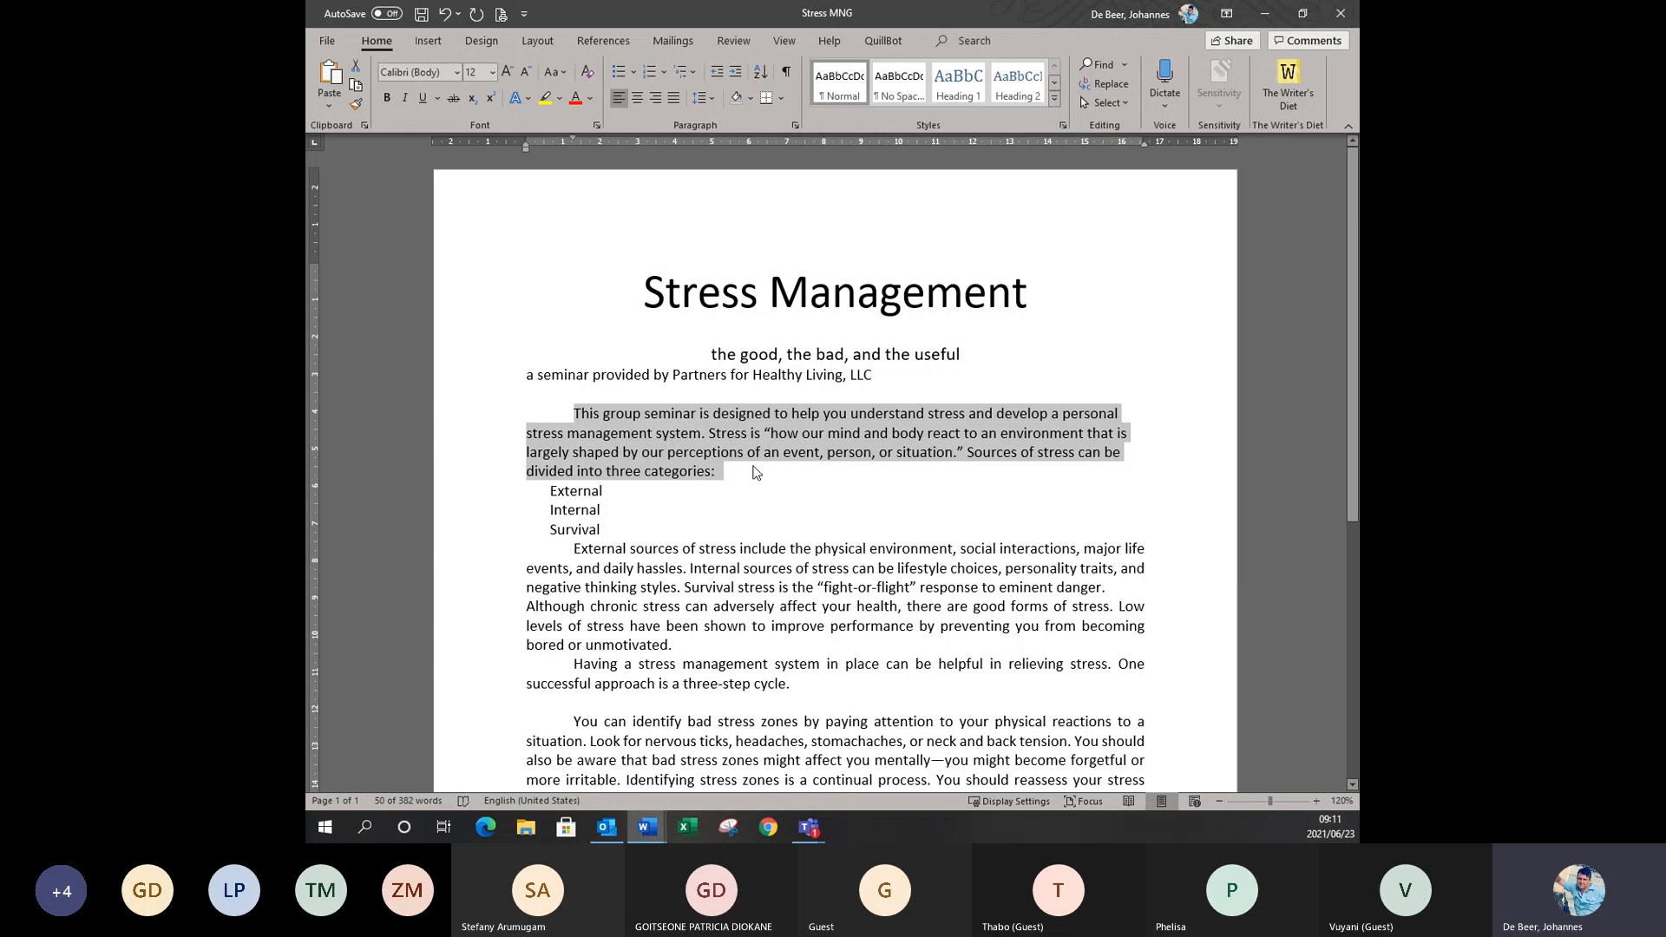
{"action": "left_click", "coordinate": [692, 495]}
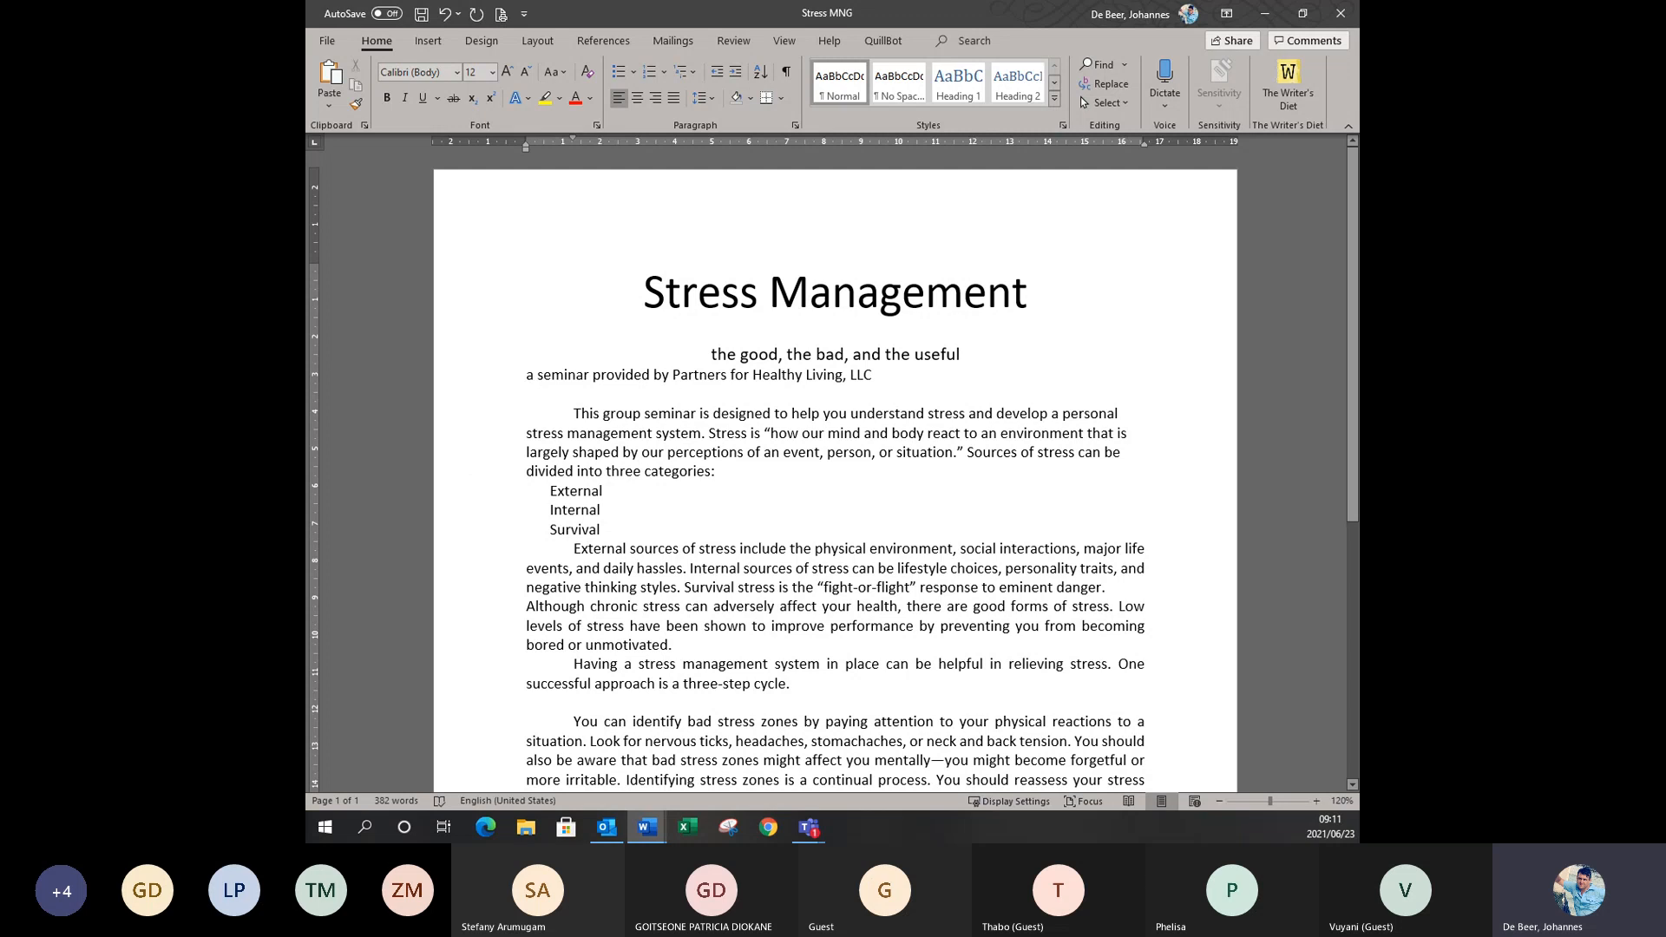
Set the line spacing of the whole document to 1.15.
{"action": "triple_click", "coordinate": [472, 464]}
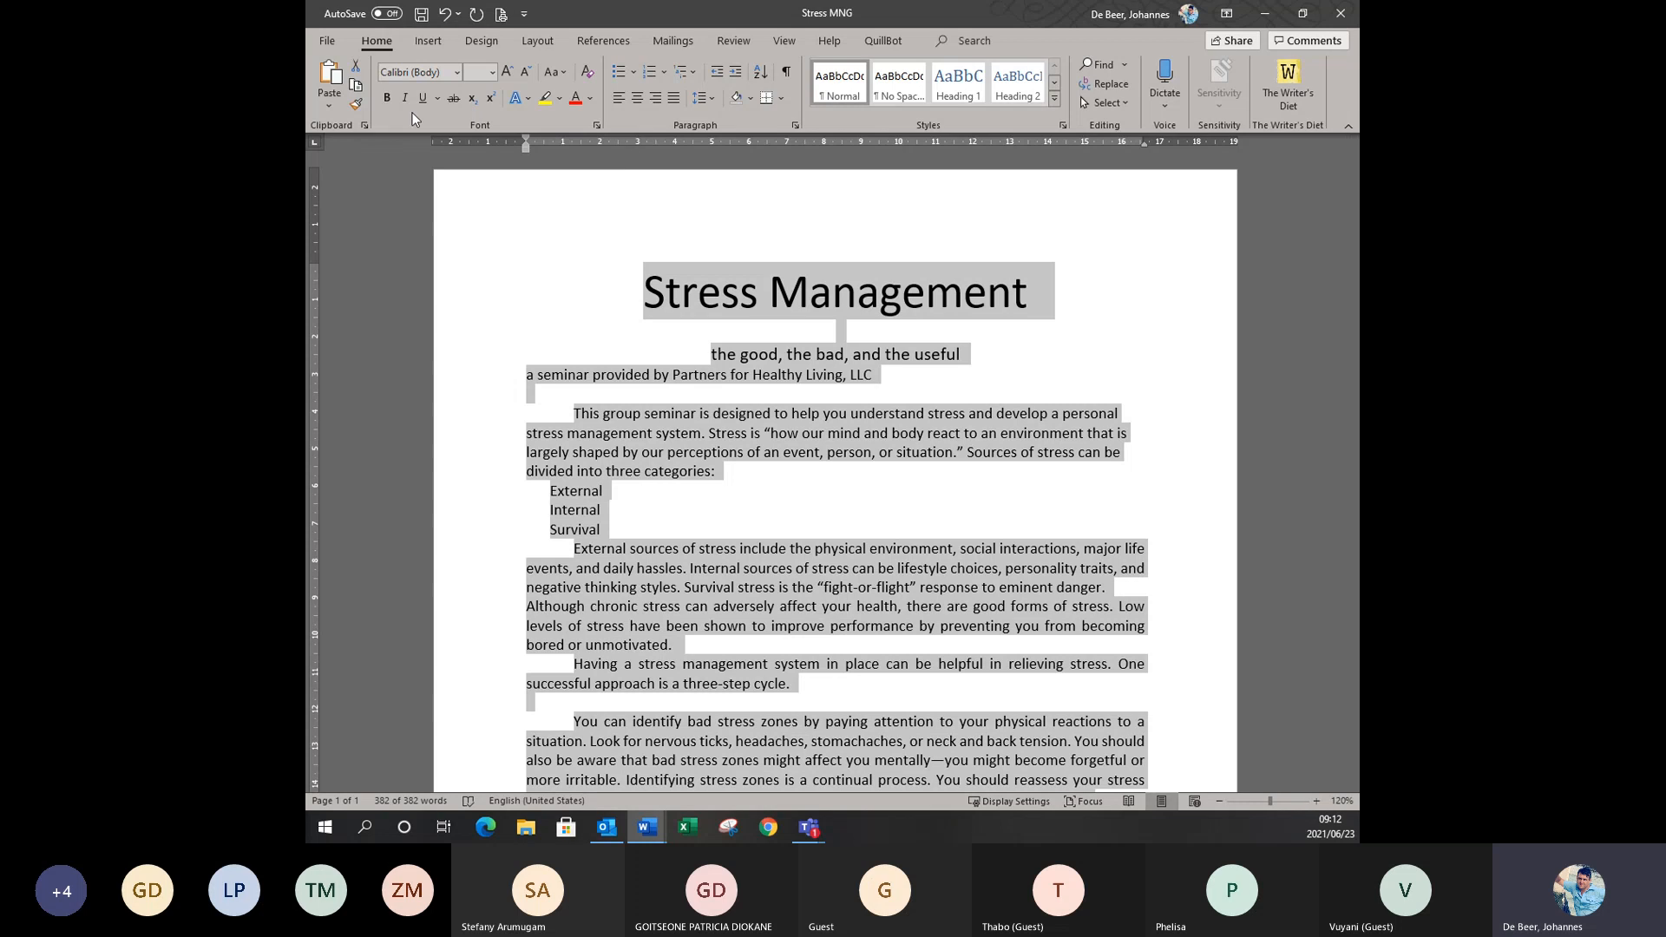
{"action": "left_click", "coordinate": [715, 102]}
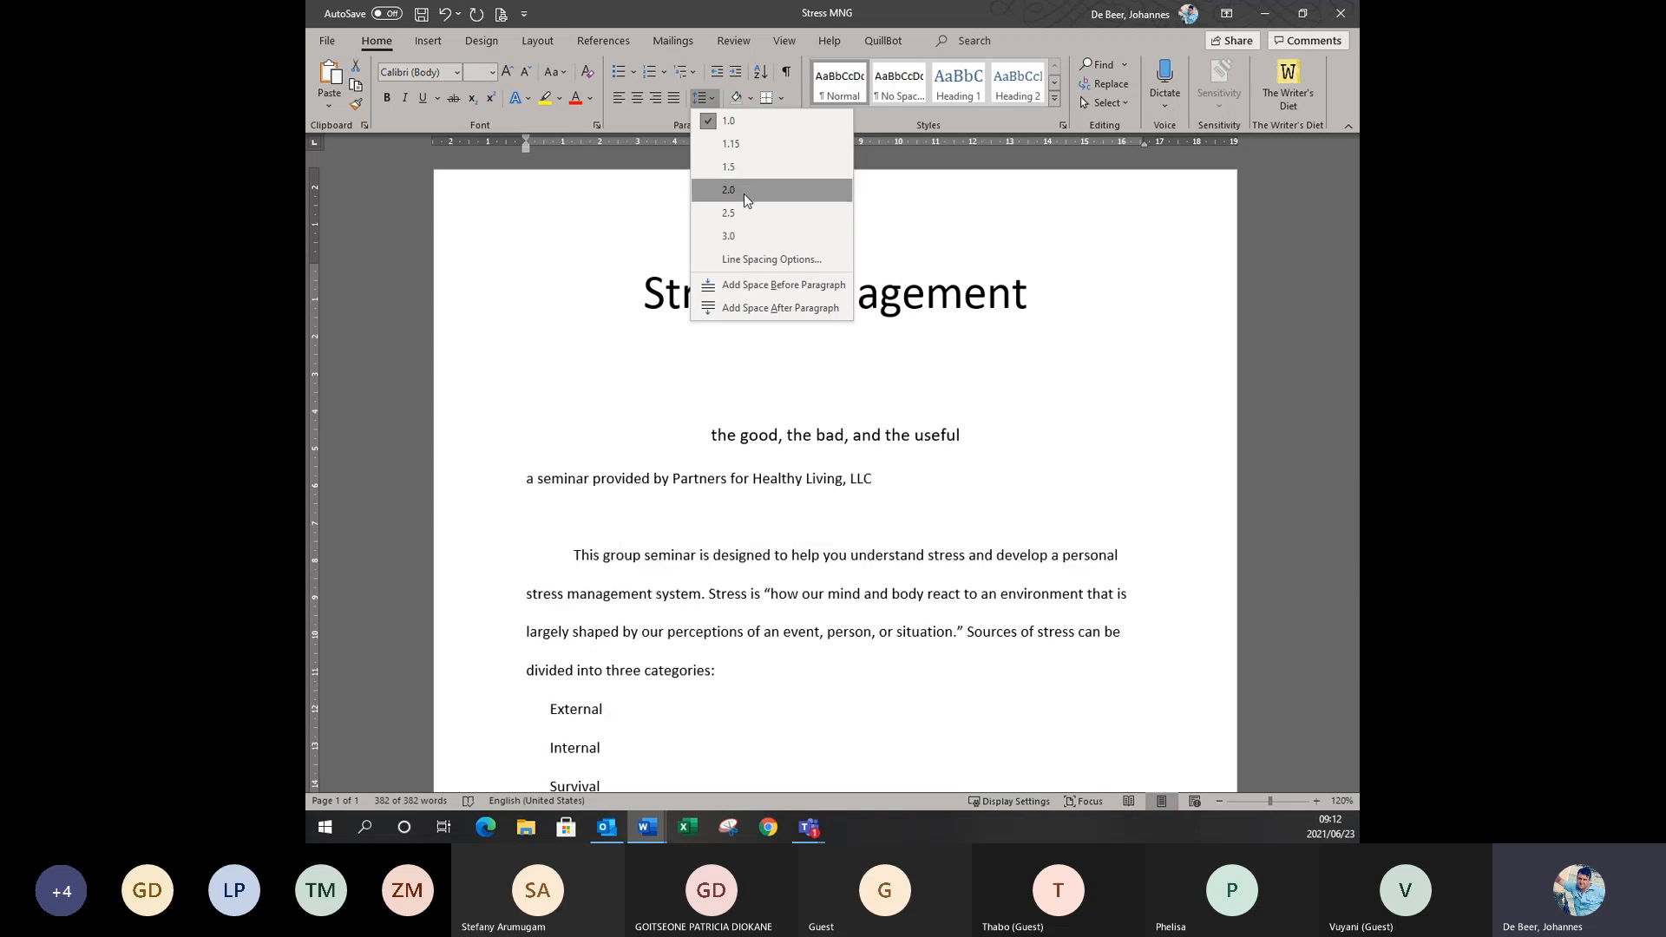
{"action": "left_click", "coordinate": [757, 144]}
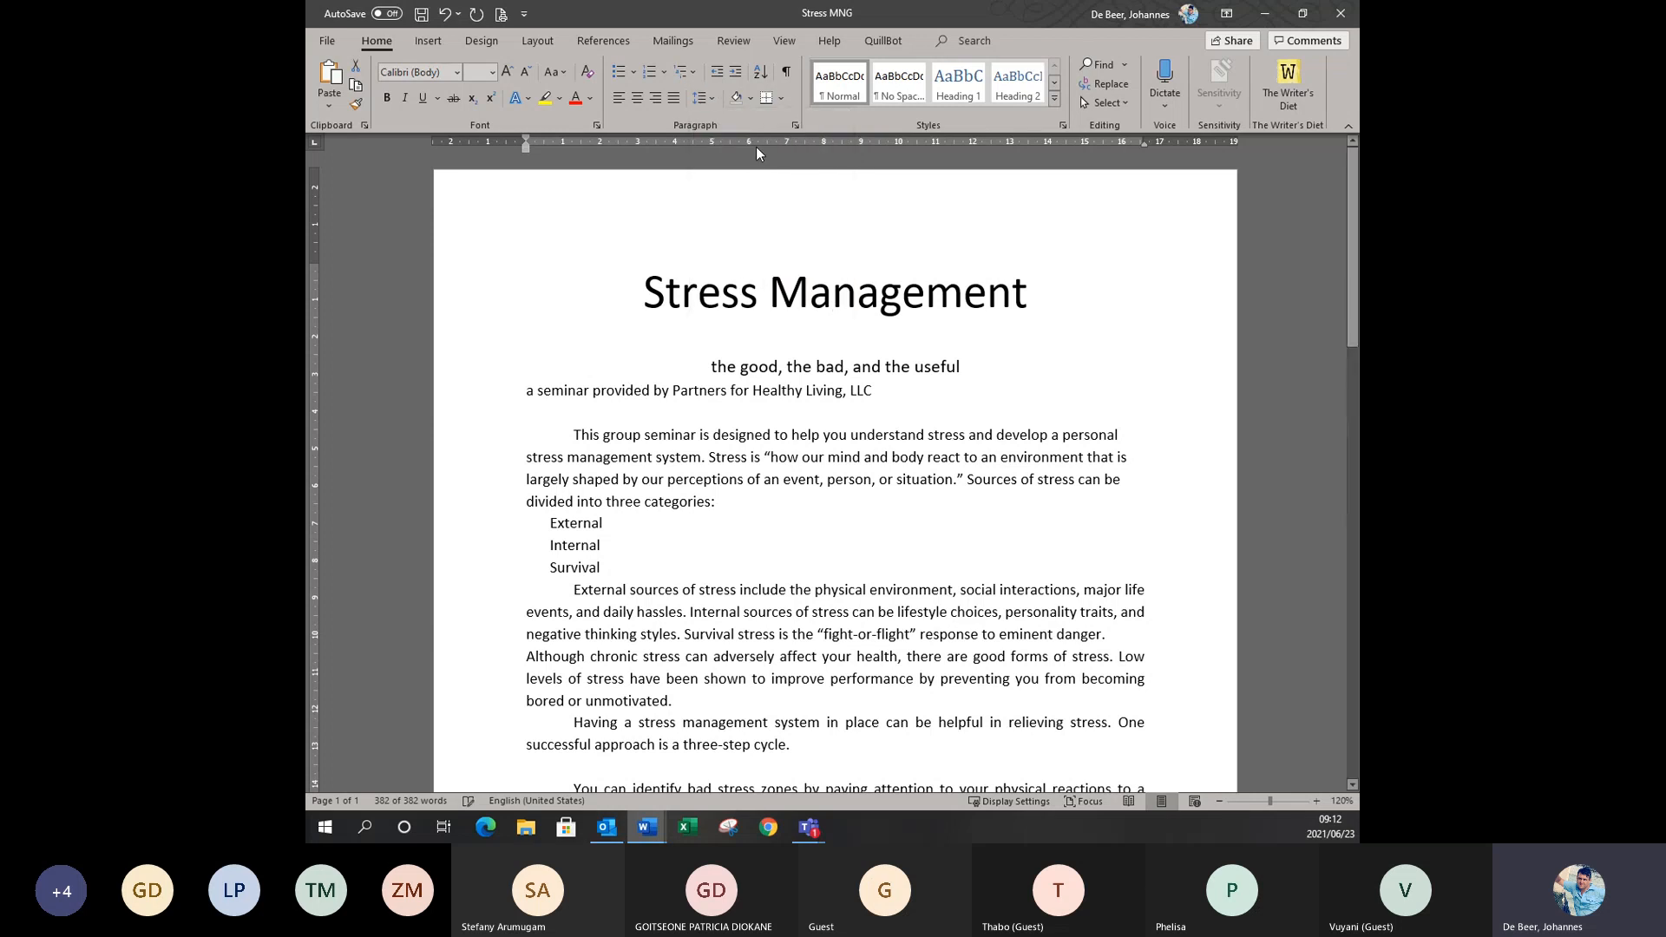
{"action": "key", "text": "ctrl+a"}
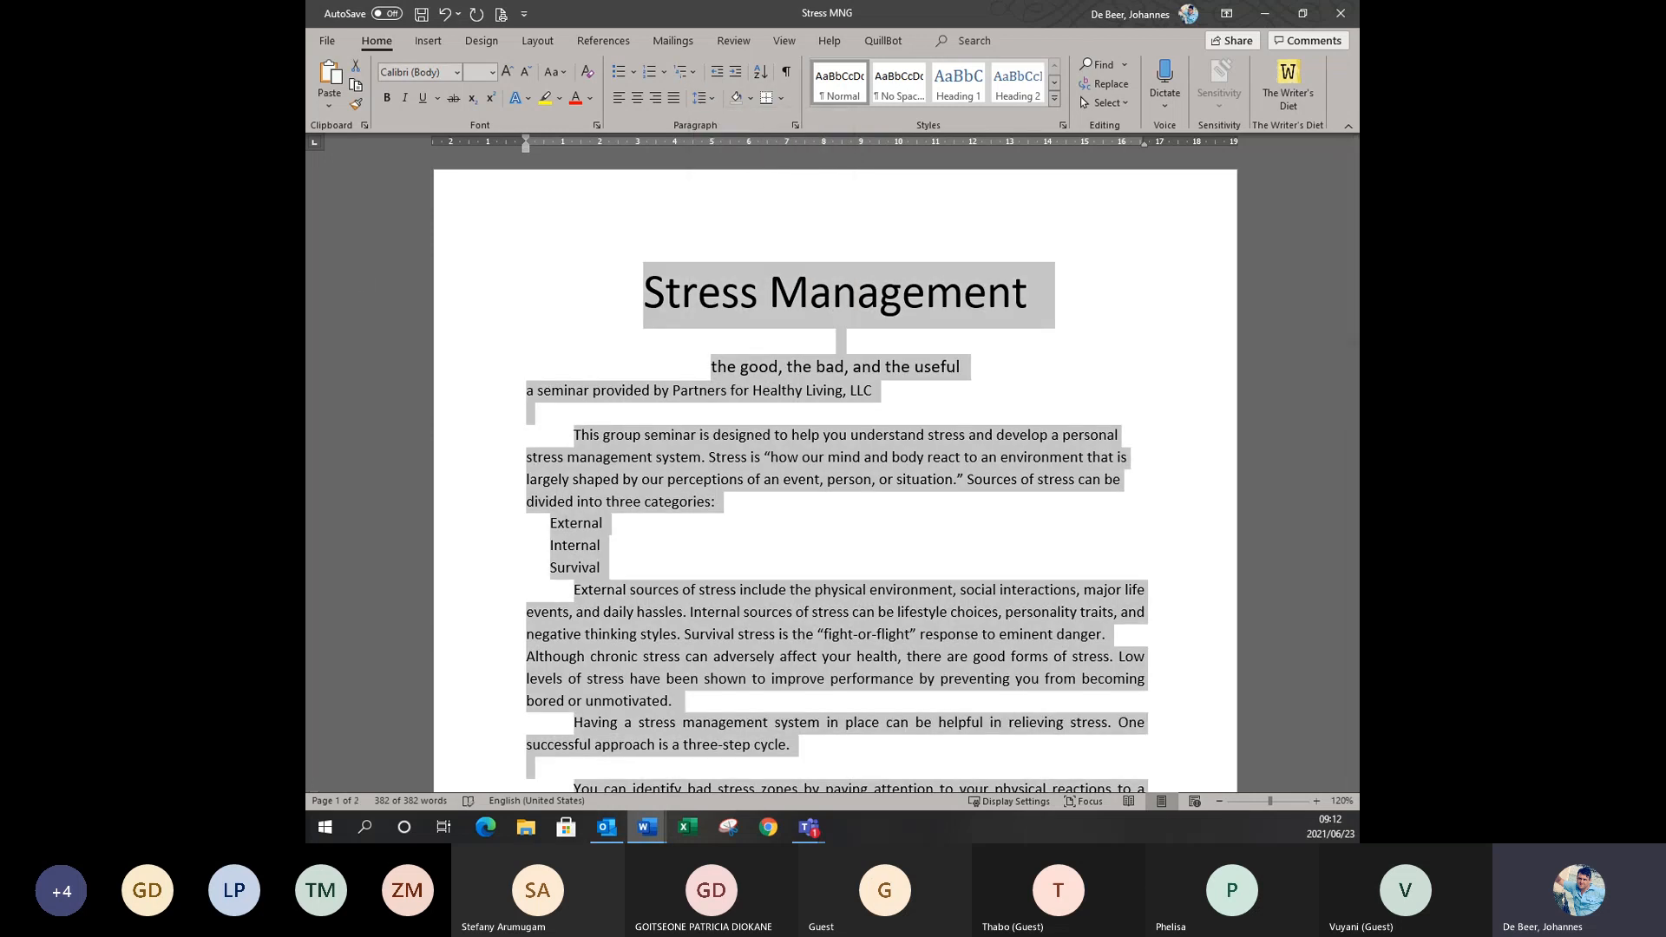
{"action": "key", "text": "alt+Tab"}
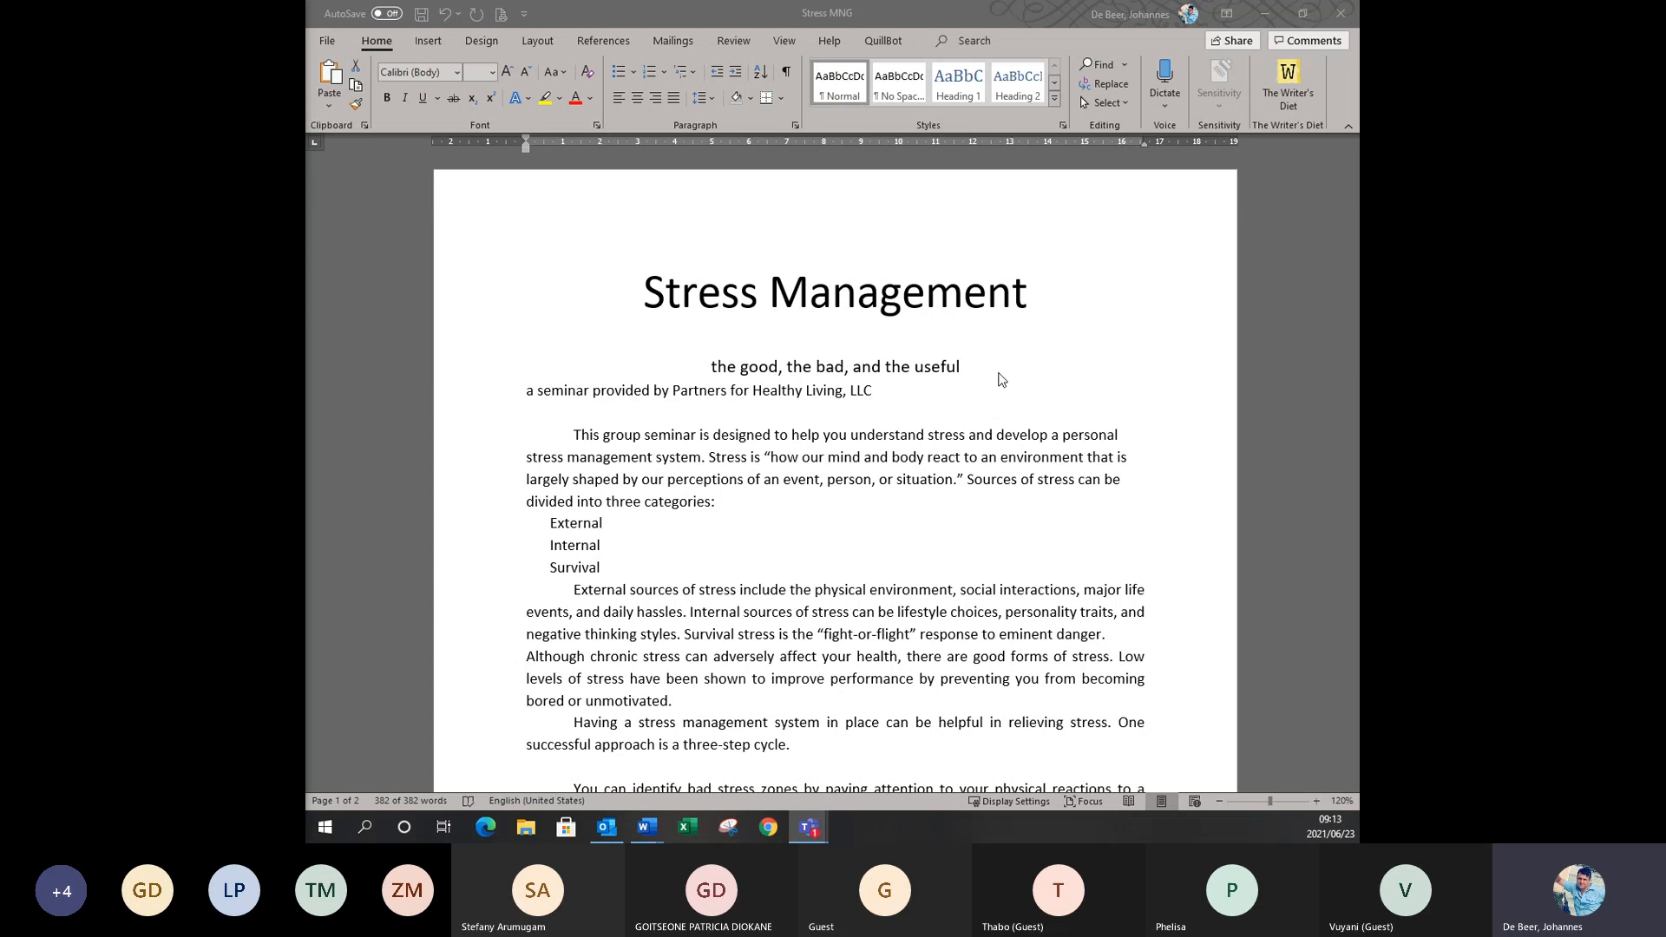
{"action": "key", "text": "alt+Tab"}
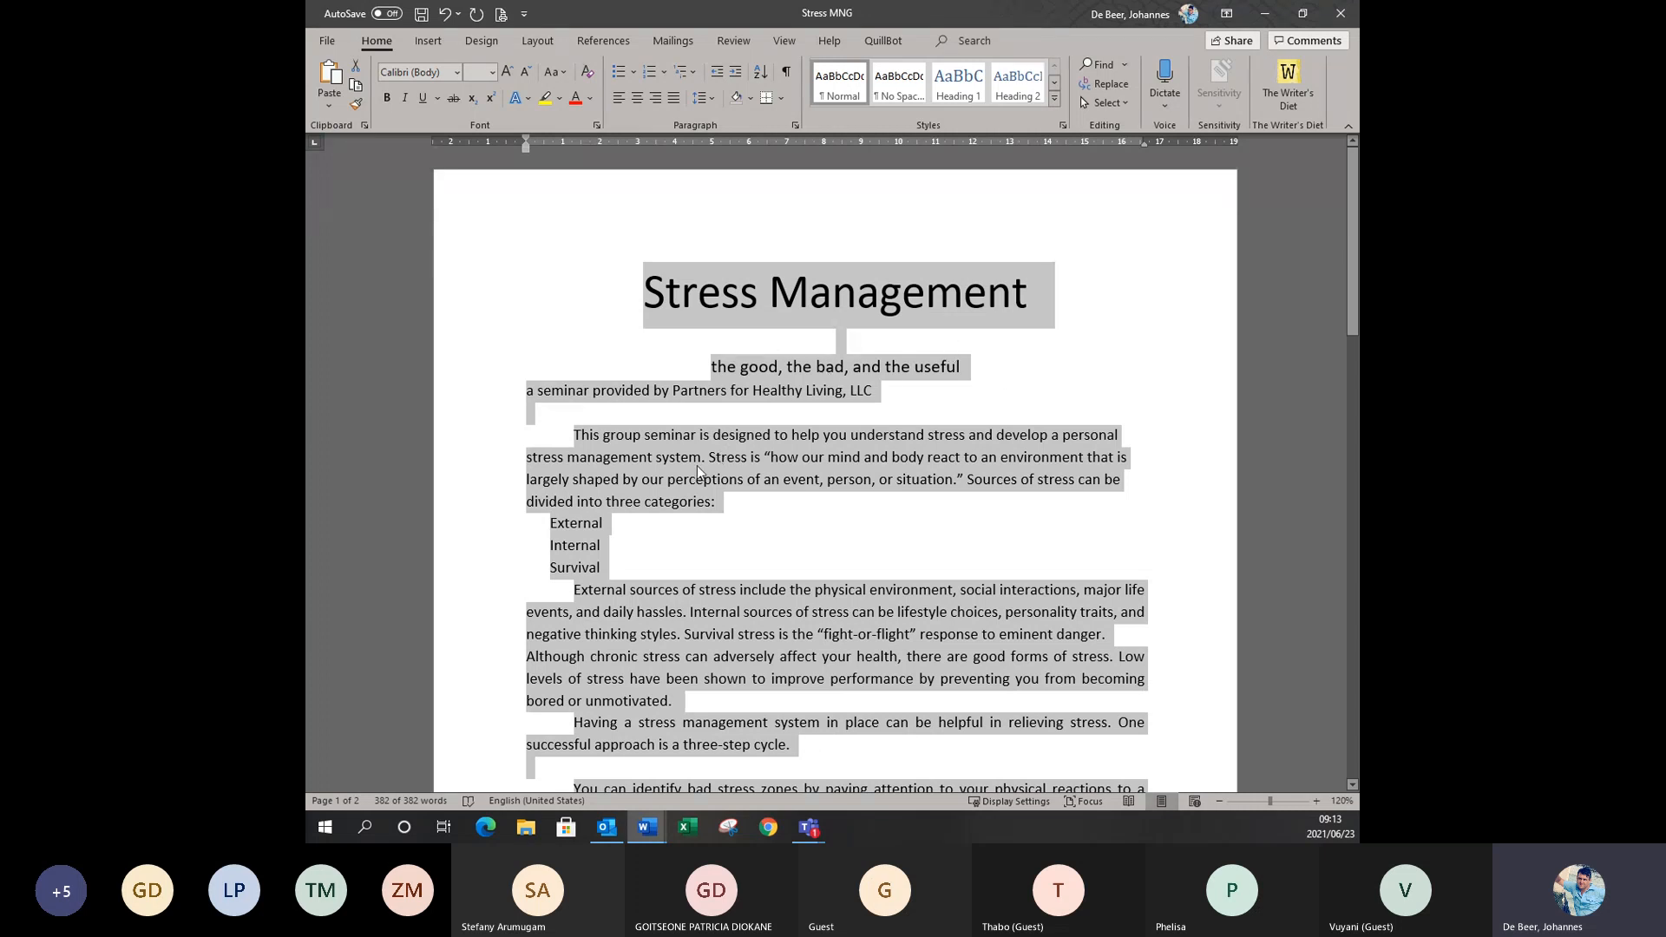
{"action": "scroll", "coordinate": [696, 471], "scroll_direction": "down", "scroll_amount": 1}
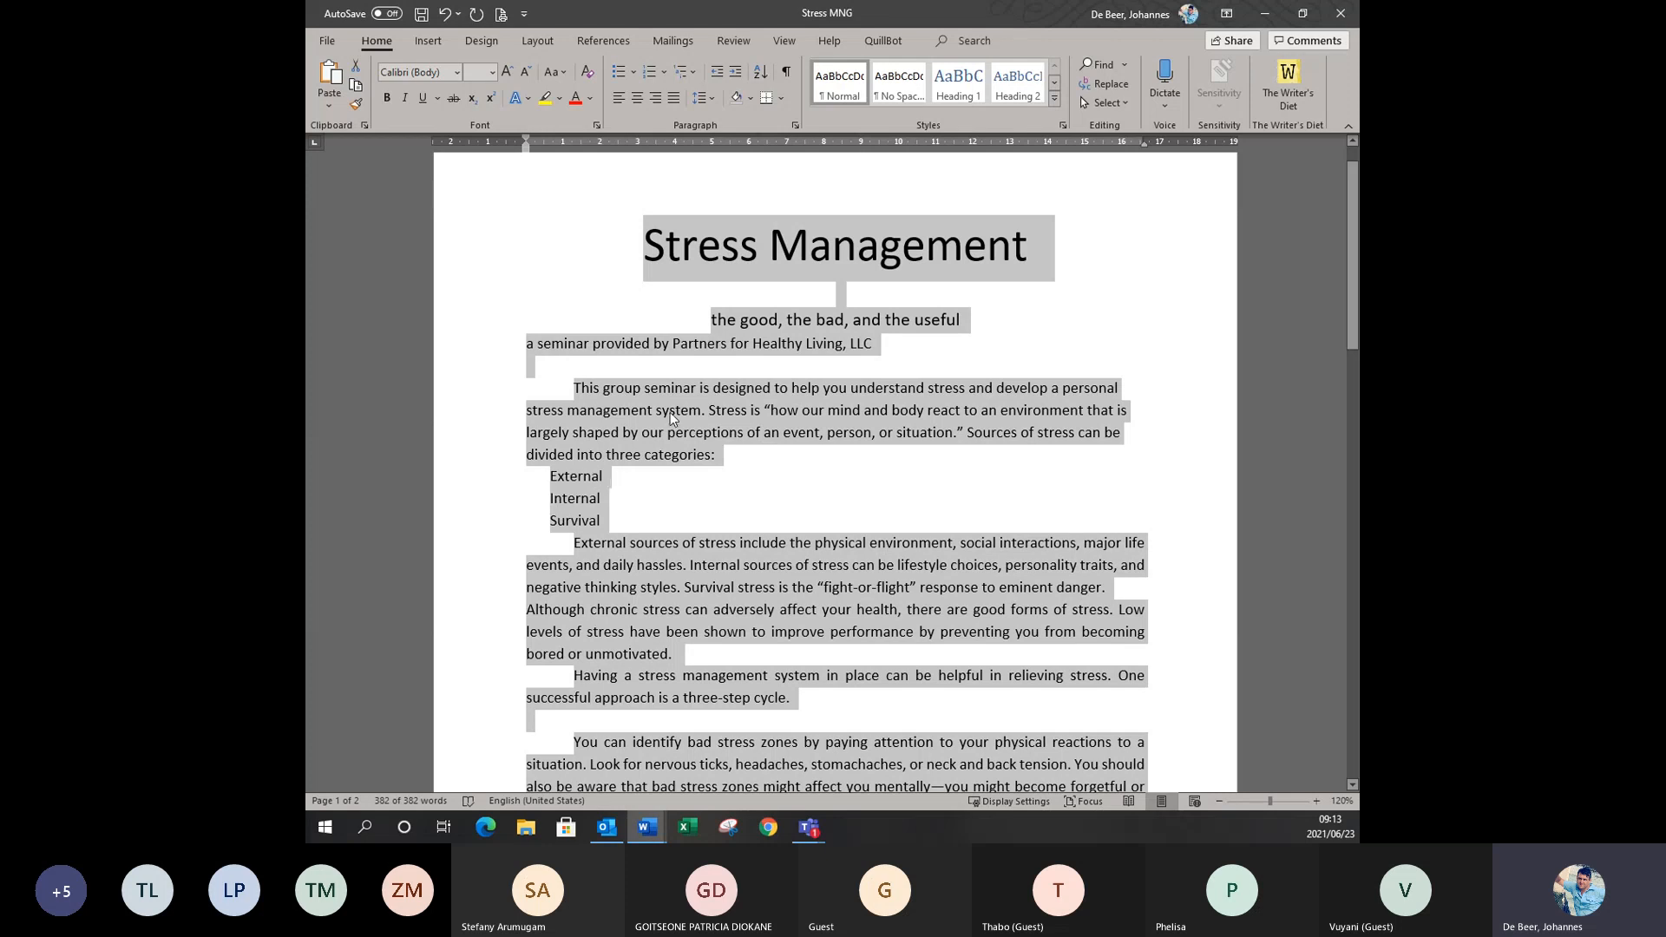
{"action": "left_click_drag", "start_coordinate": [572, 388], "coordinate": [678, 653]}
{"action": "left_click", "coordinate": [735, 510]}
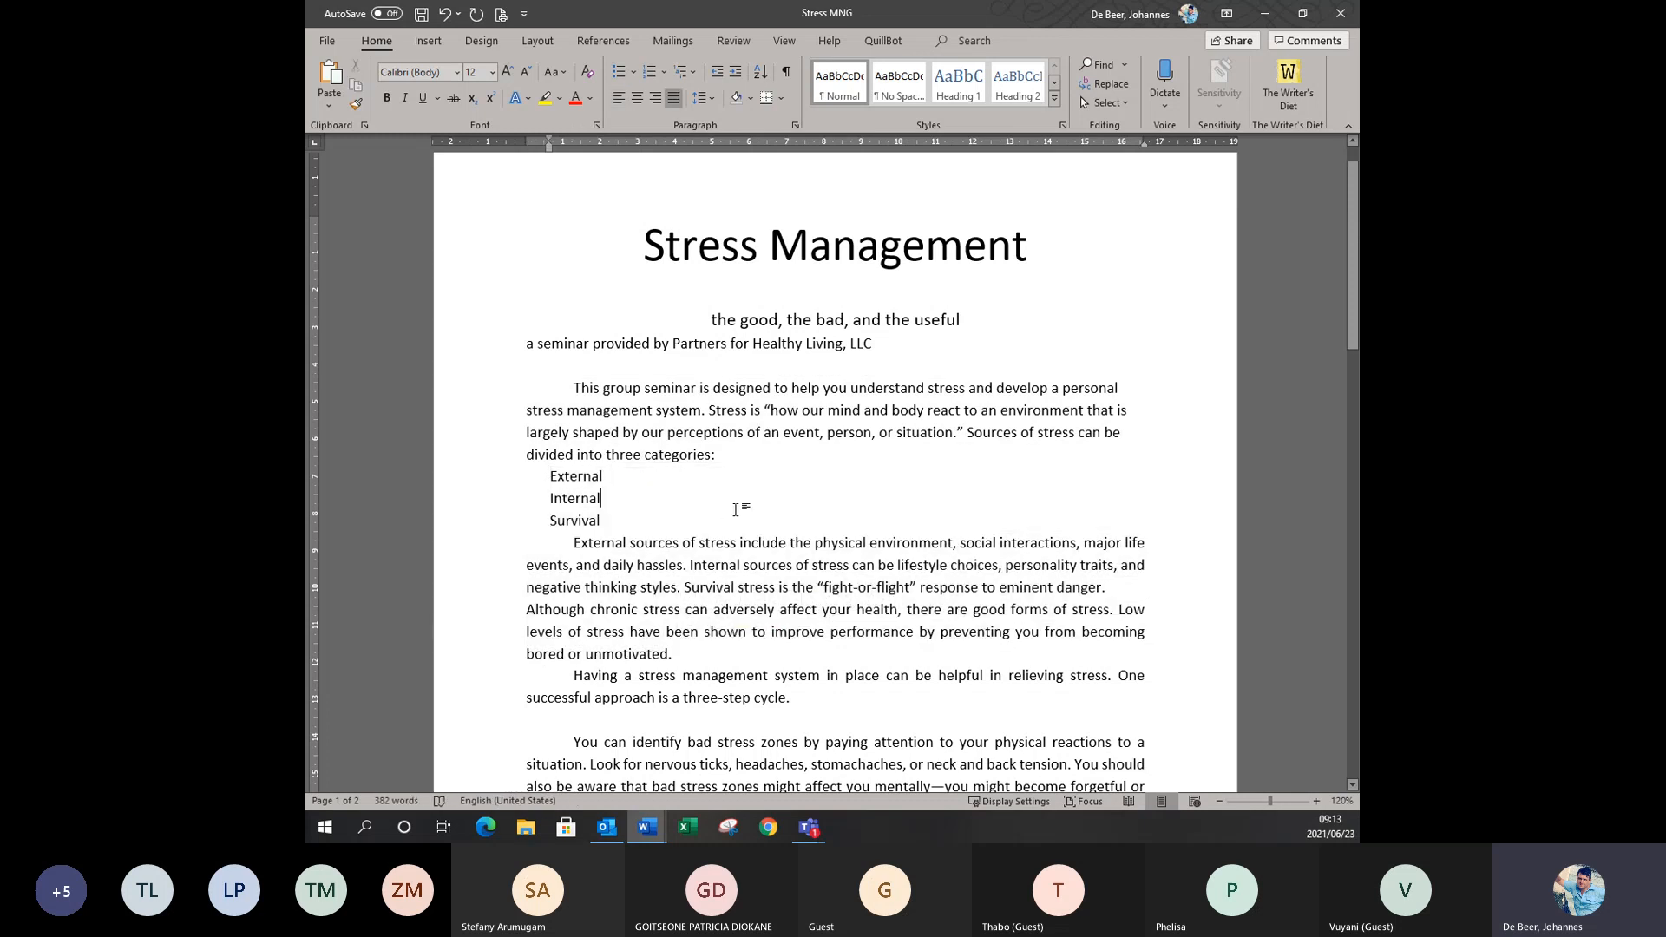
Set the spacing after paragraphs to 6 pt for the whole document, and clear the selection.
{"action": "key", "text": "ctrl+a"}
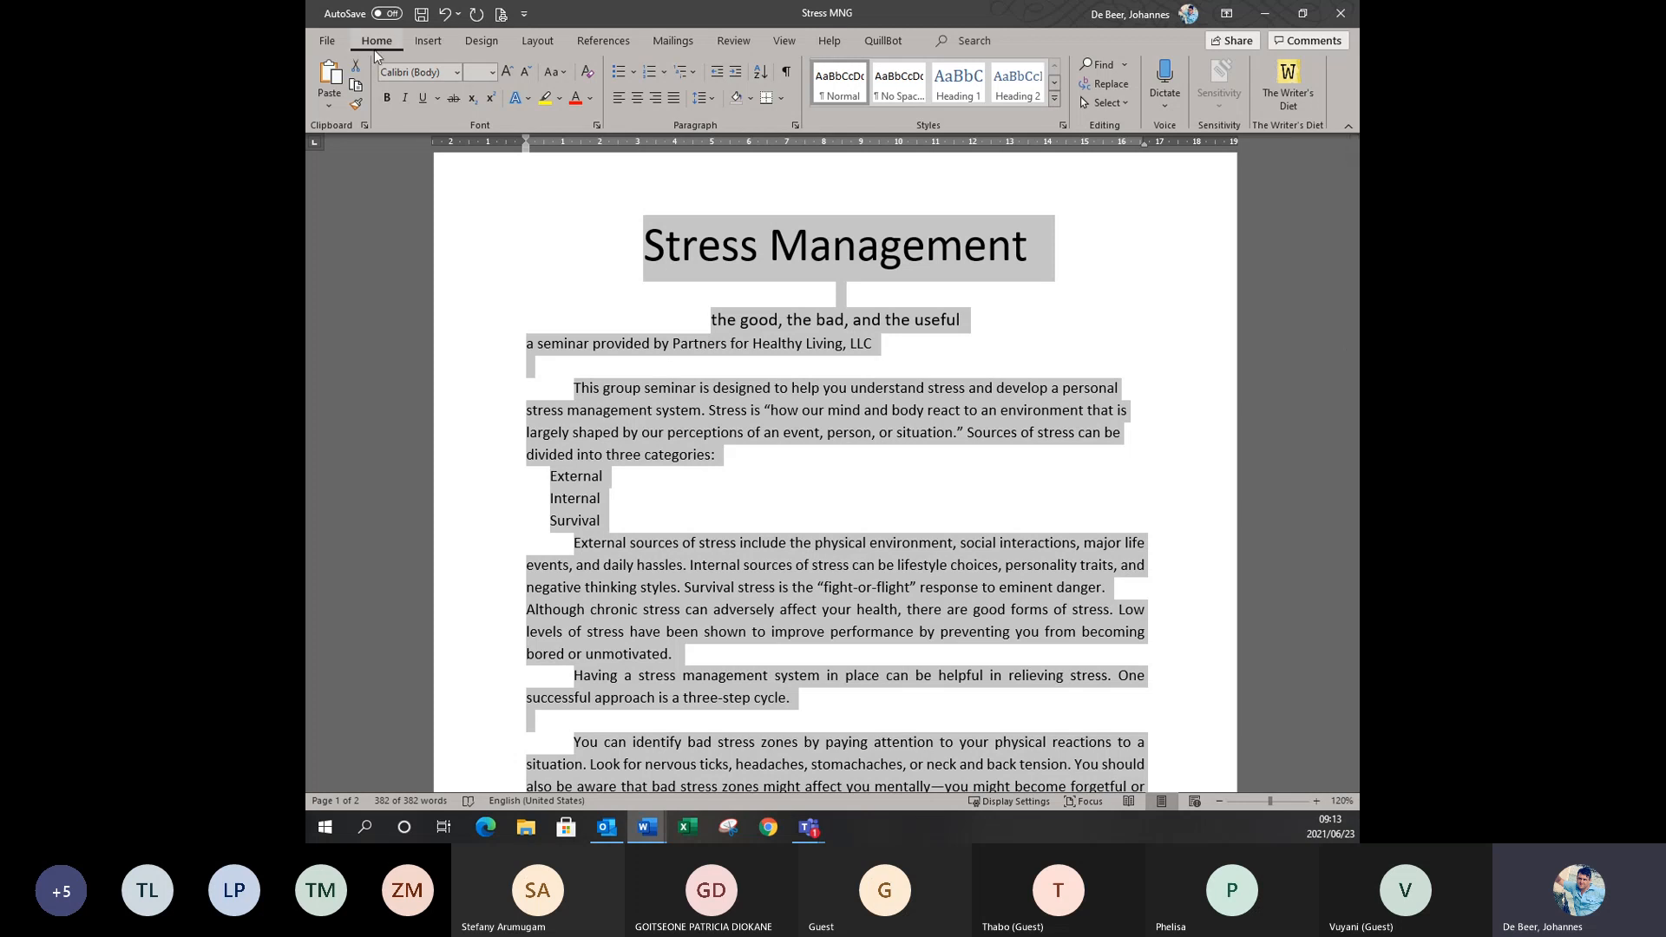
{"action": "left_click", "coordinate": [796, 128]}
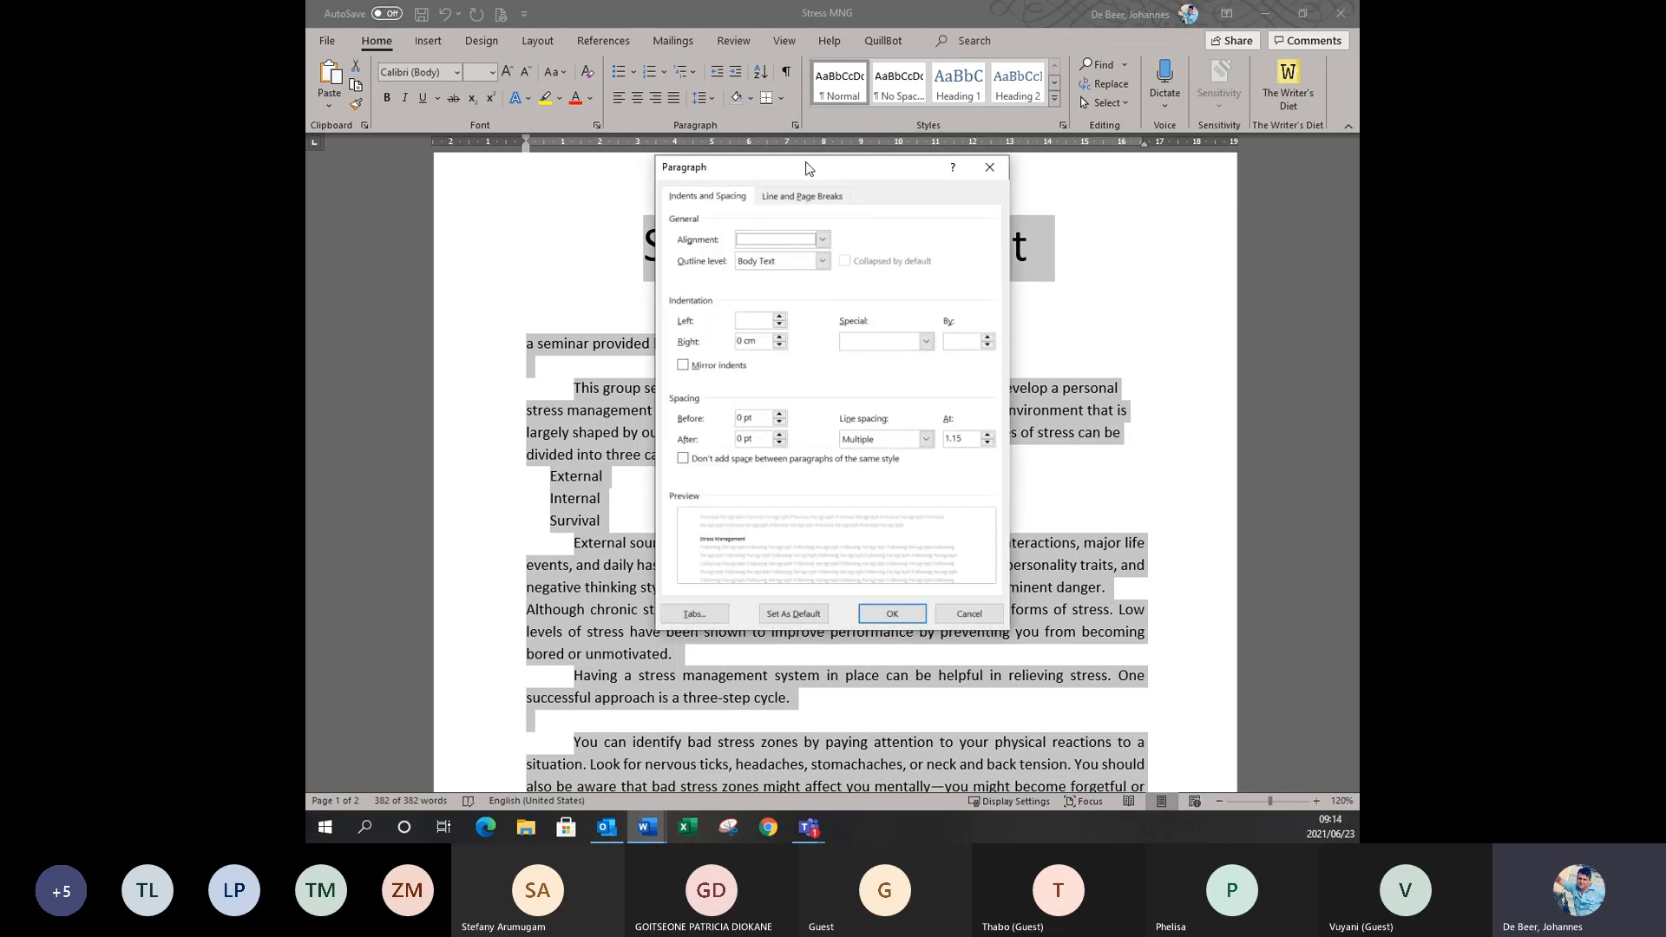
{"action": "left_click_drag", "start_coordinate": [805, 168], "coordinate": [739, 206]}
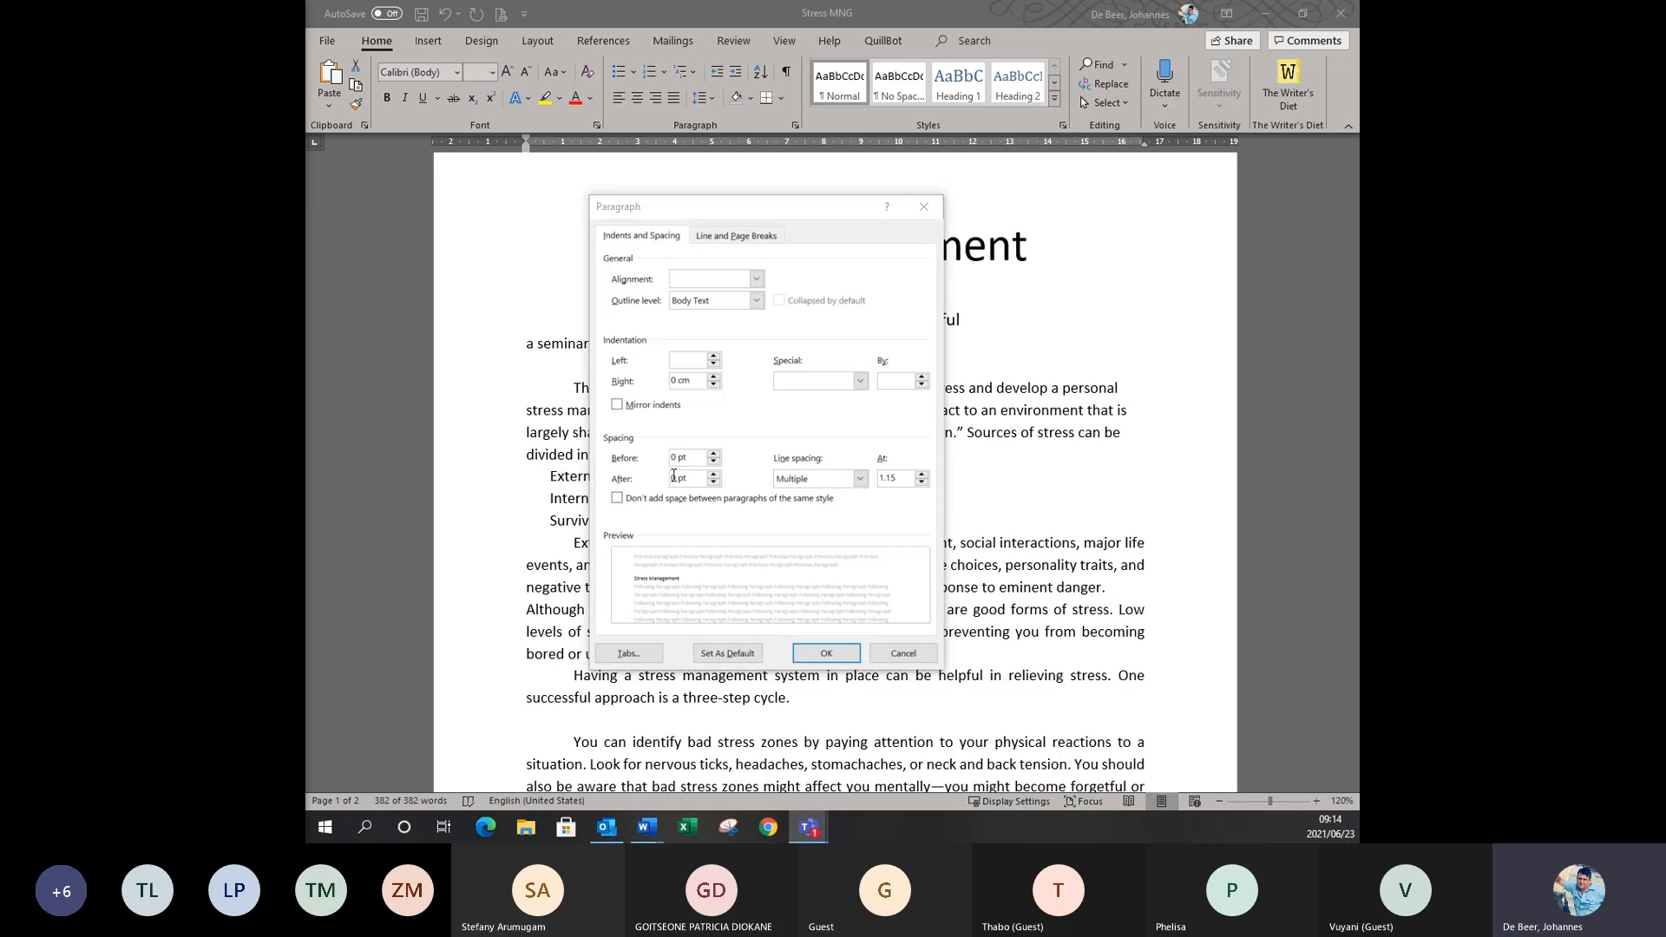
{"action": "left_click", "coordinate": [713, 475]}
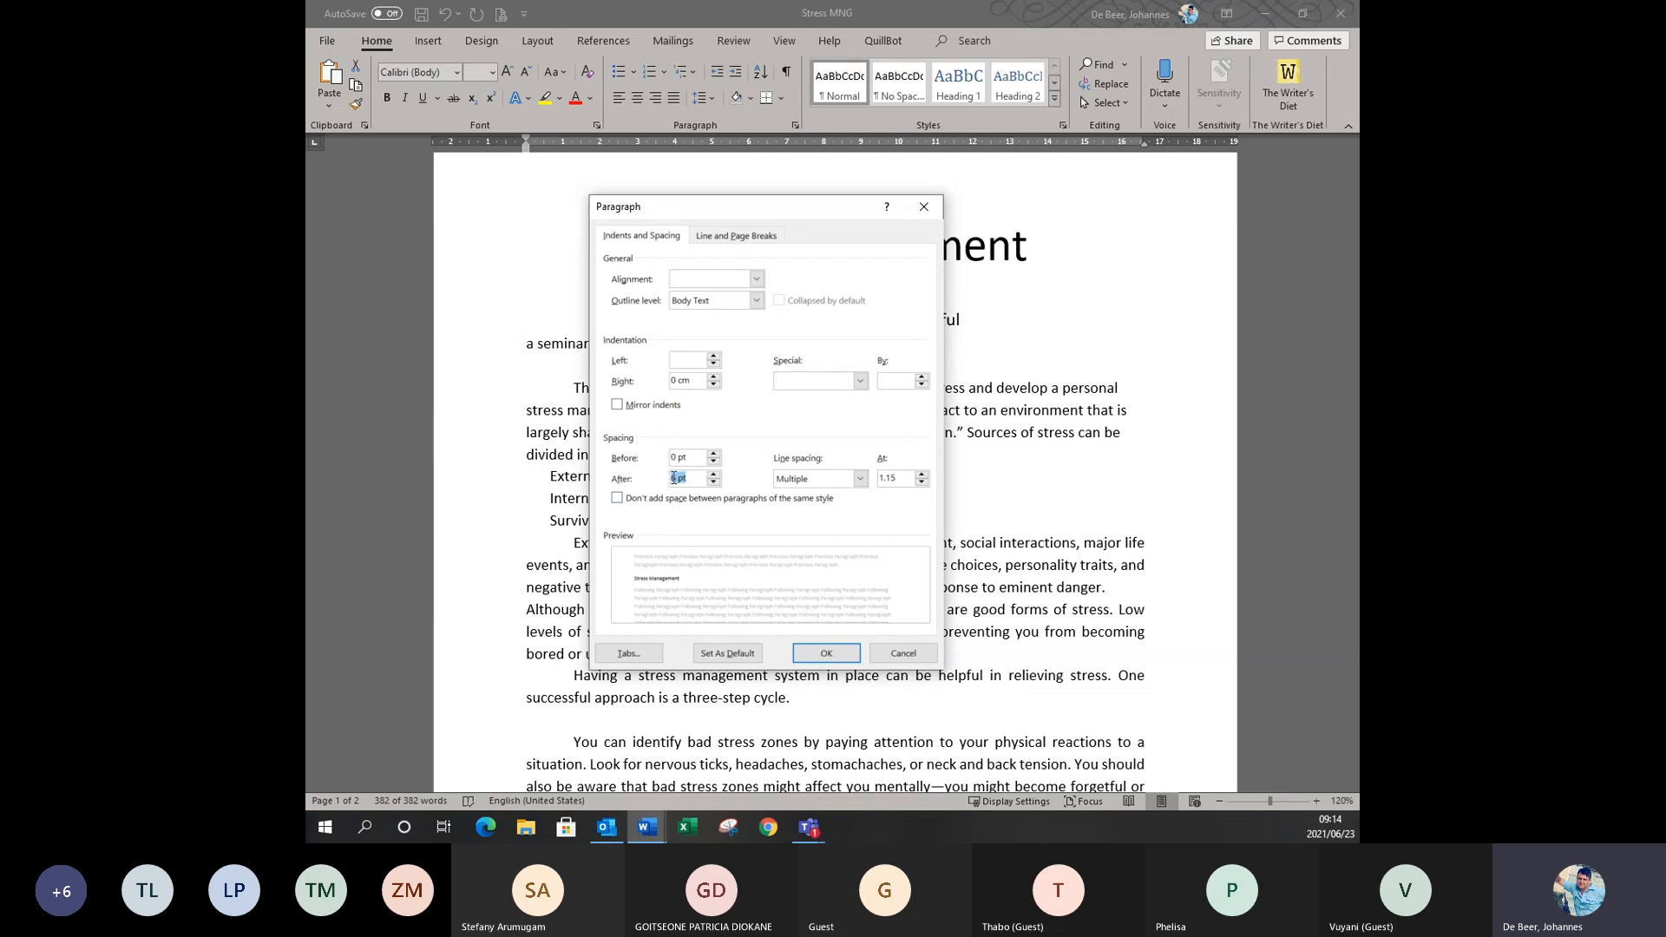
{"action": "left_click", "coordinate": [816, 658]}
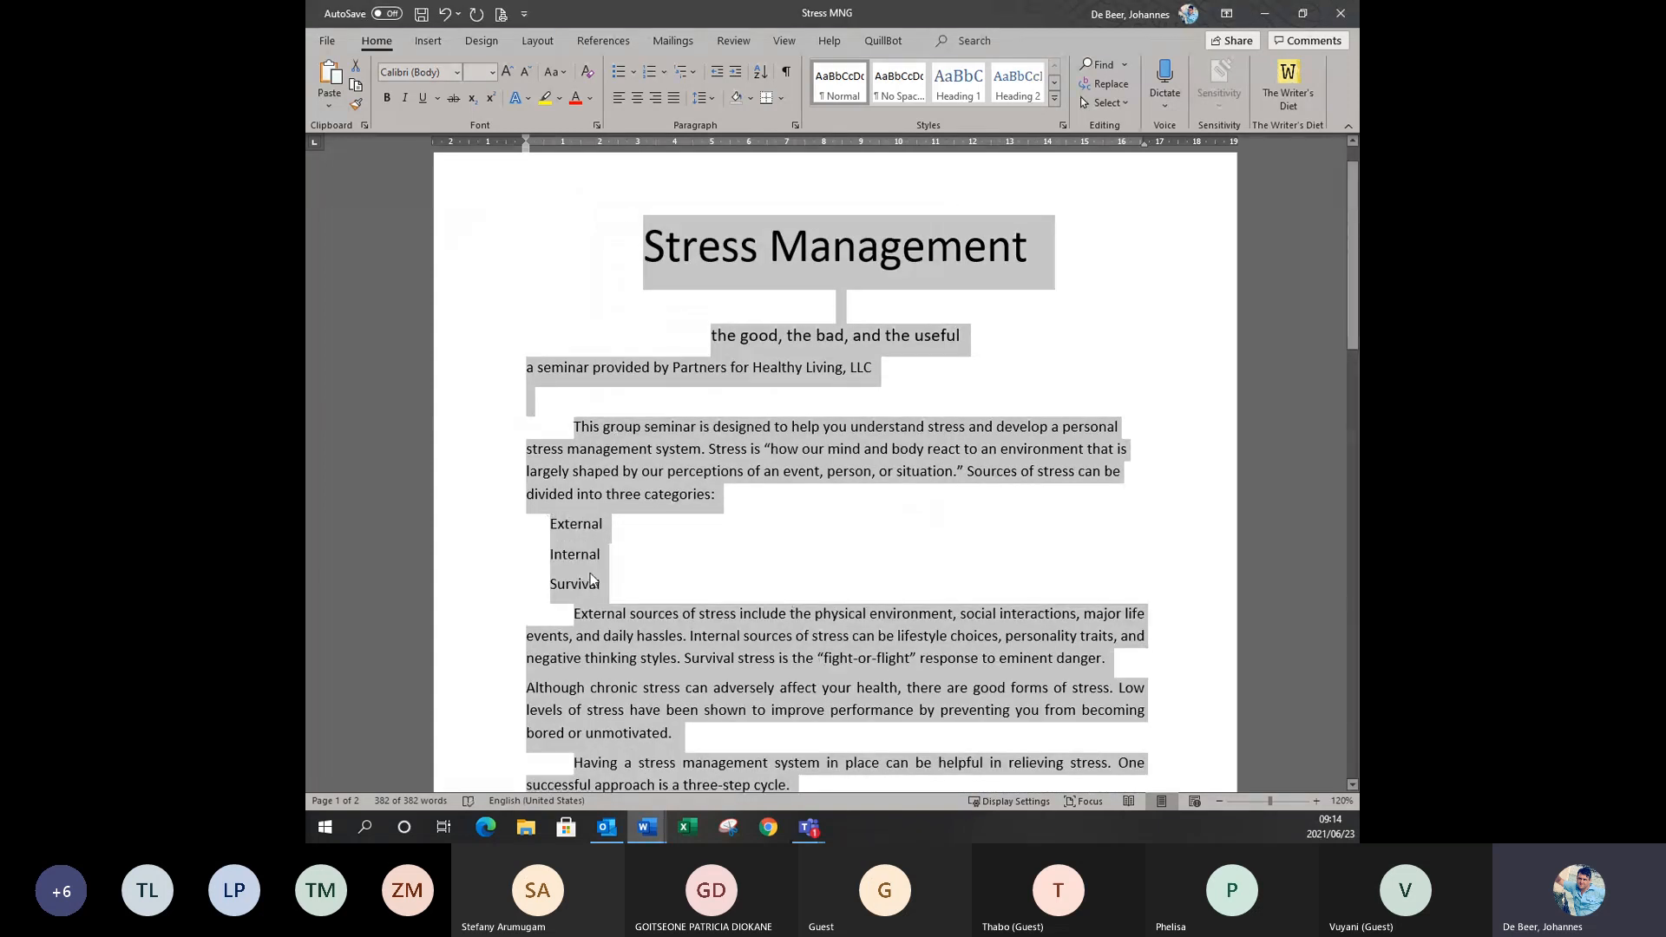
{"action": "scroll", "coordinate": [652, 585], "scroll_direction": "down", "scroll_amount": 1}
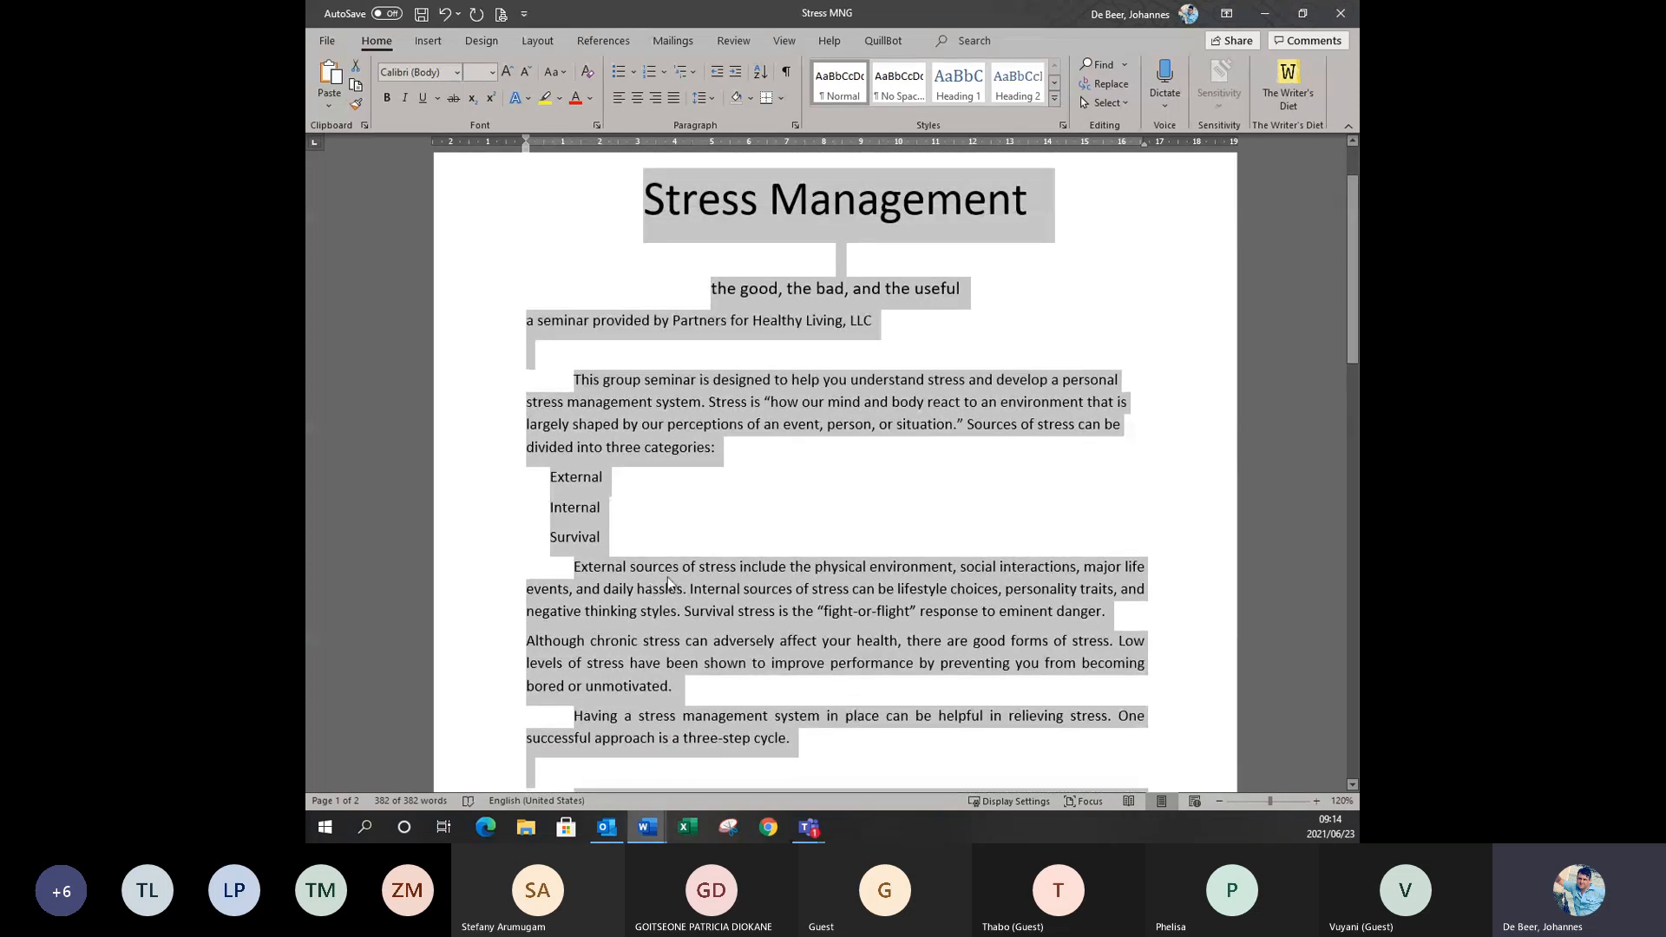
{"action": "left_click", "coordinate": [861, 504]}
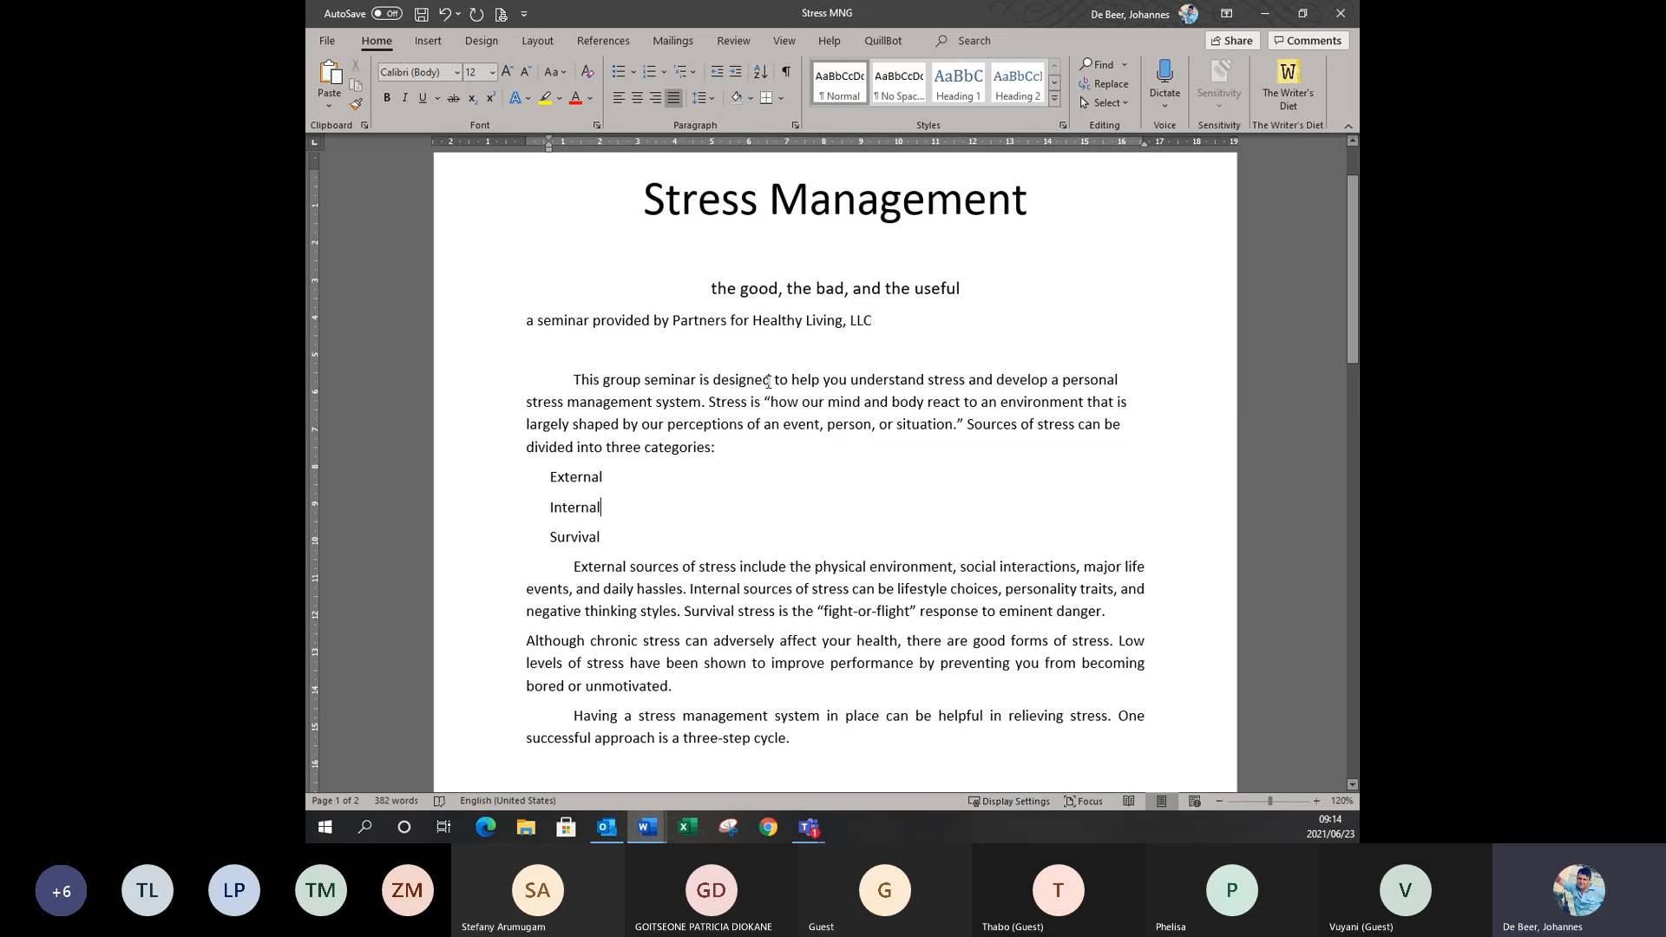
Review the document to its end, and center the line "a seminar provided by Partners for Healthy Living, LLC".
{"action": "scroll", "coordinate": [768, 382], "scroll_direction": "down", "scroll_amount": 15}
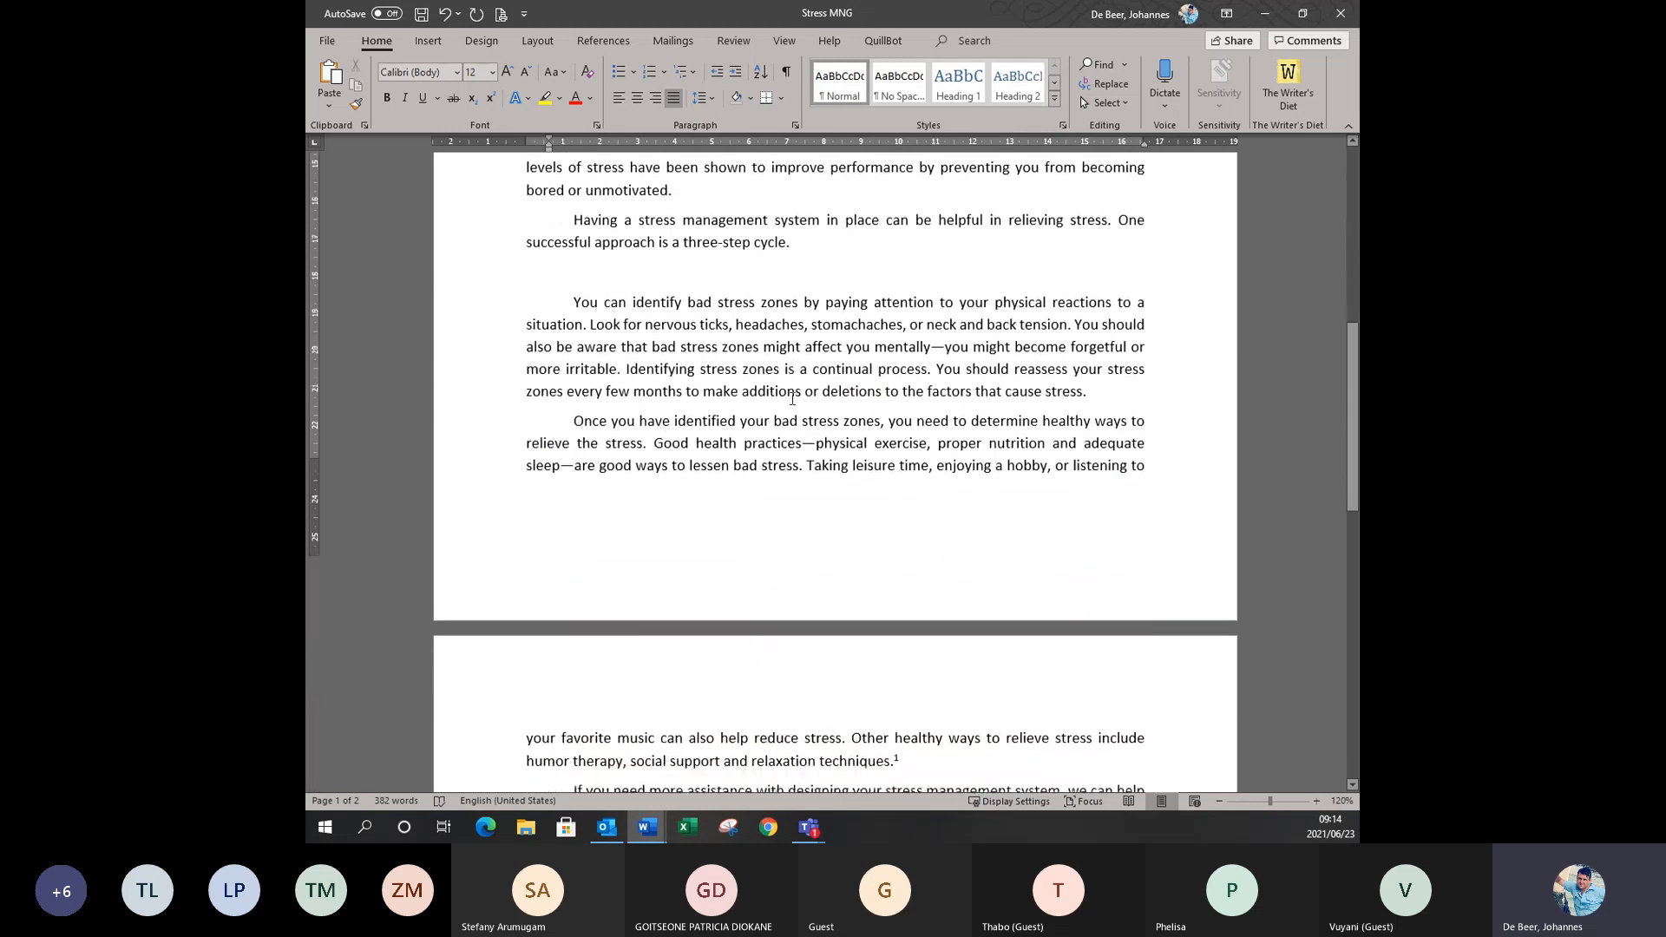
{"action": "scroll", "coordinate": [792, 398], "scroll_direction": "down", "scroll_amount": 3}
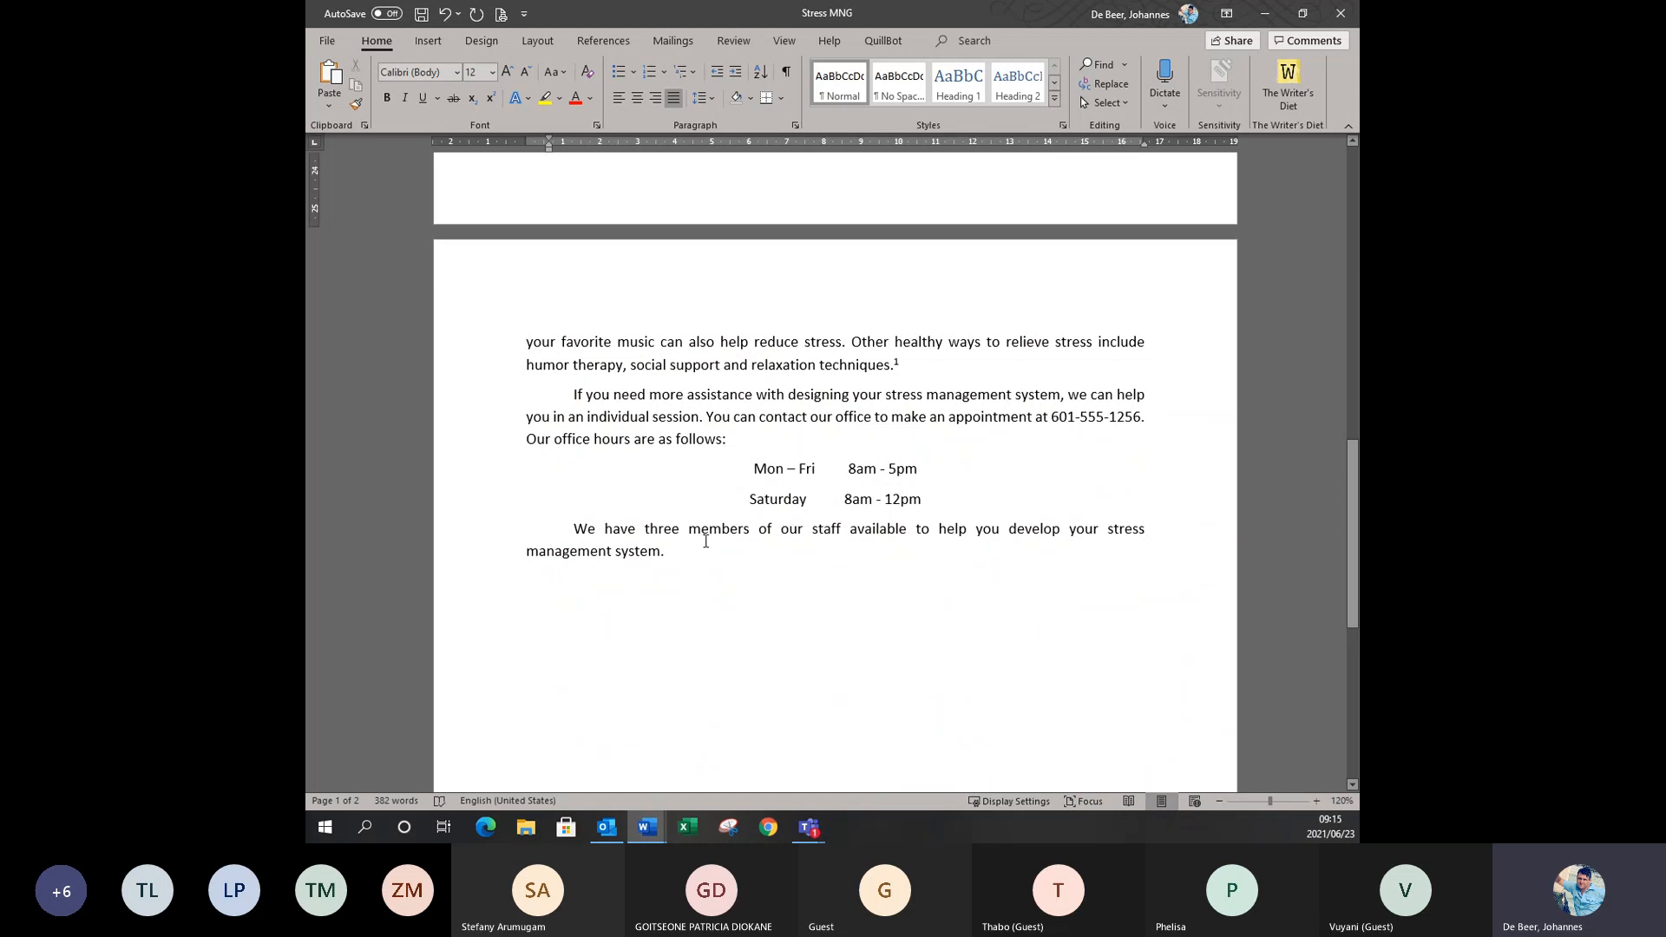
{"action": "scroll", "coordinate": [706, 541], "scroll_direction": "up", "scroll_amount": 9}
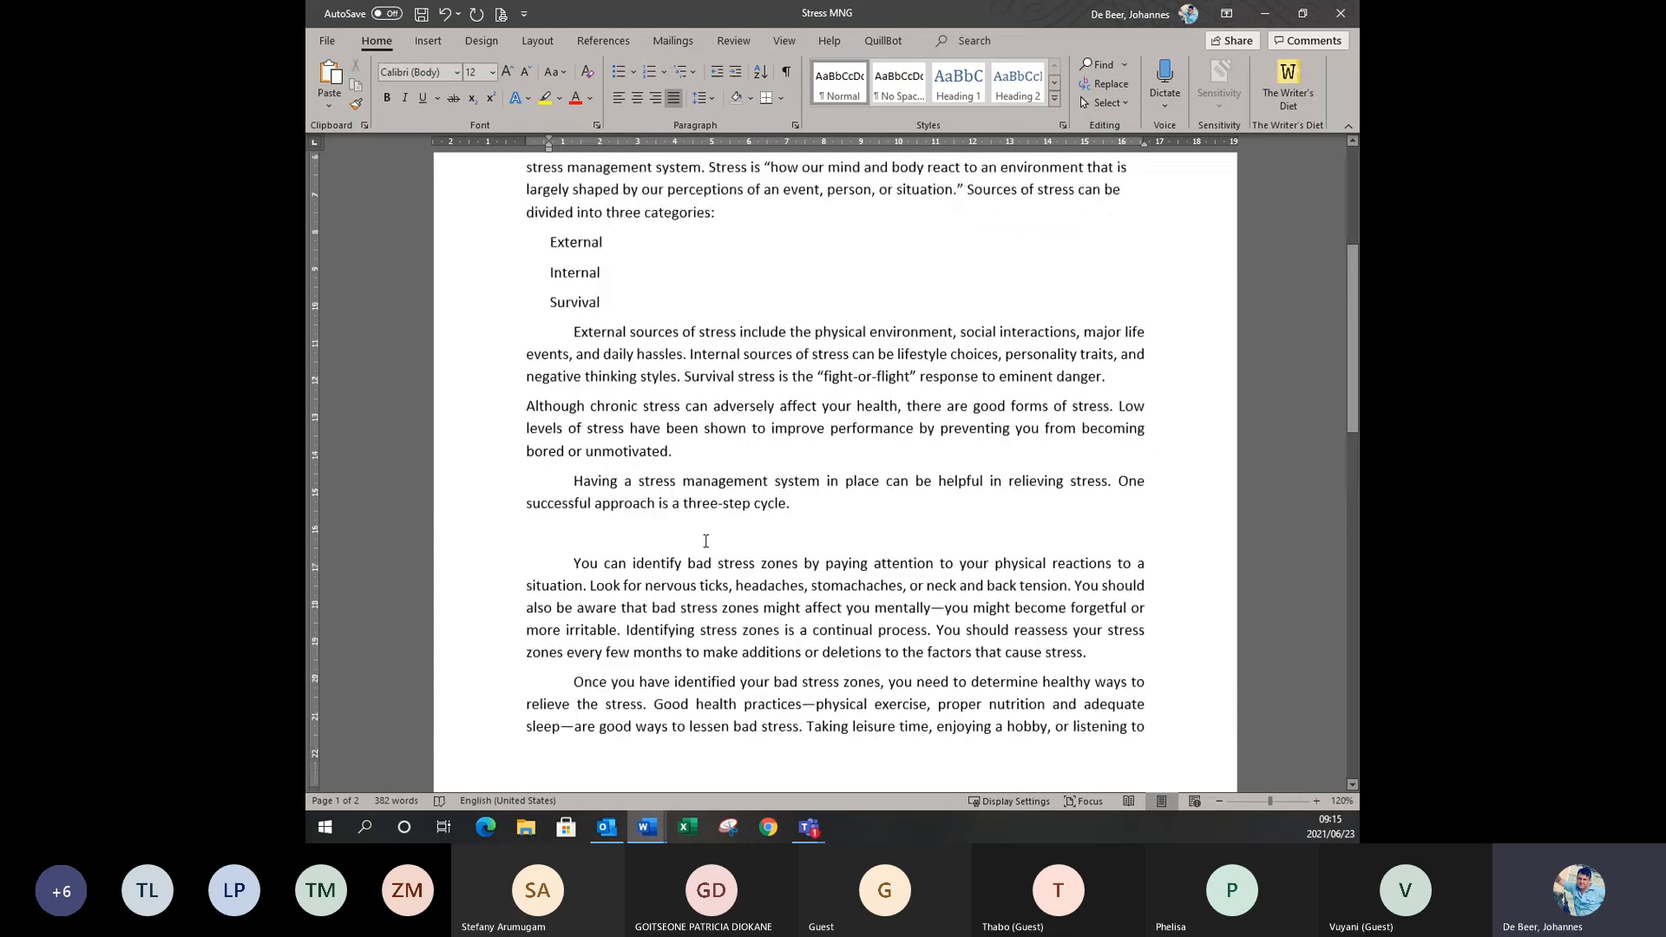
{"action": "scroll", "coordinate": [705, 540], "scroll_direction": "up", "scroll_amount": 5}
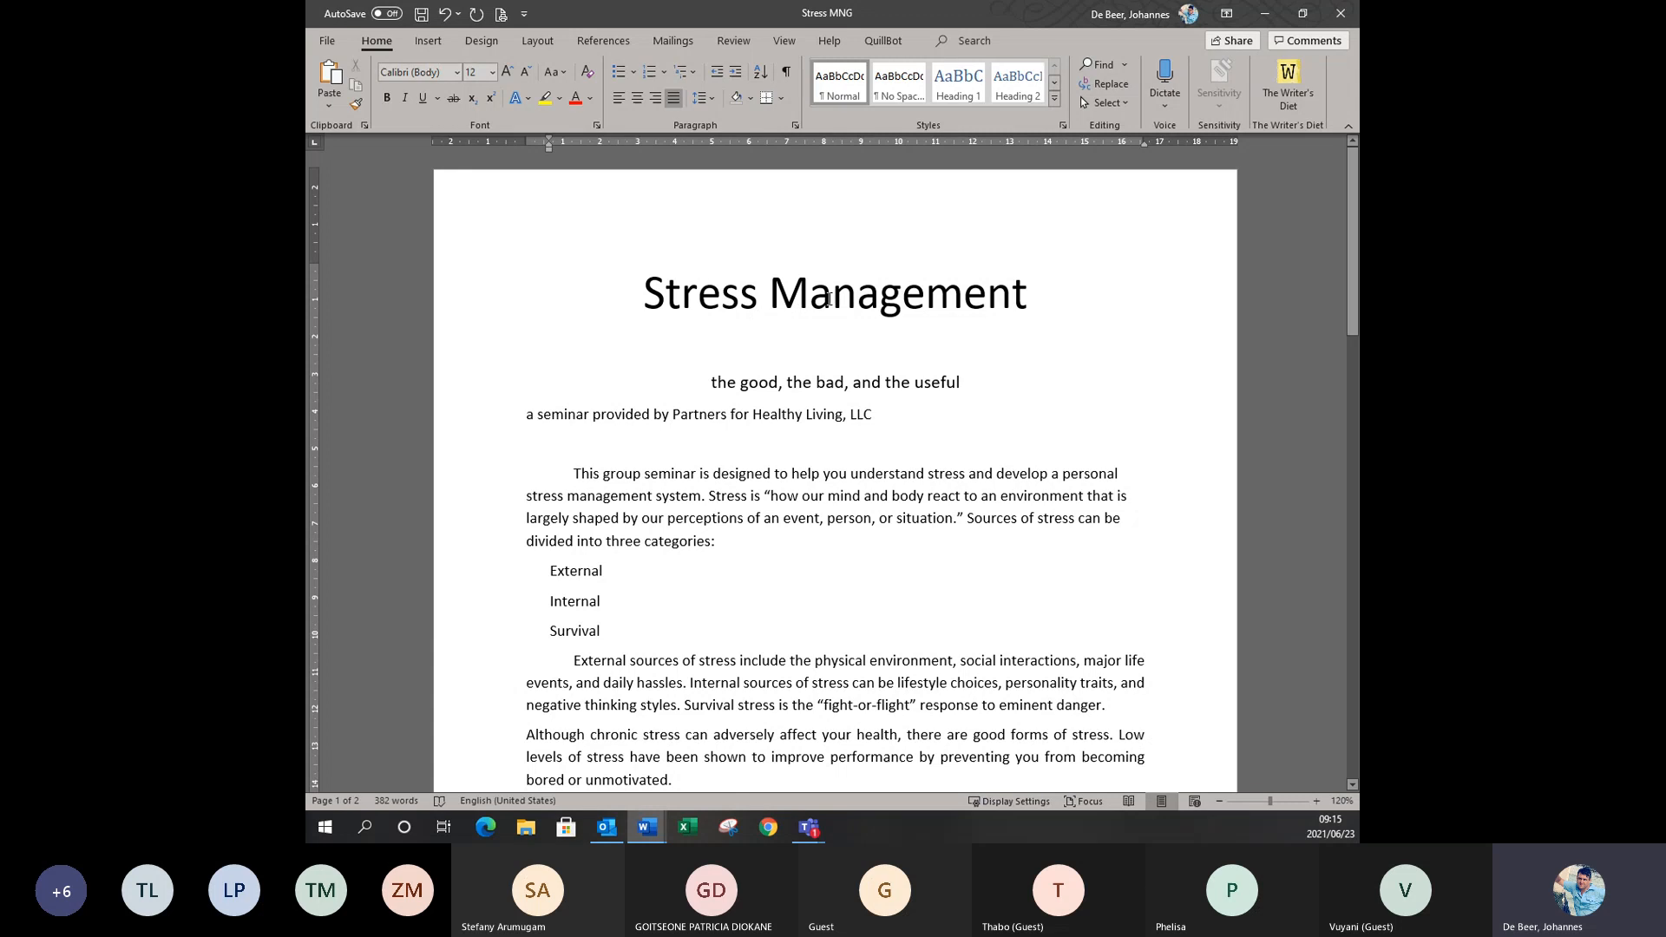
{"action": "left_click", "coordinate": [669, 293]}
{"action": "left_click", "coordinate": [780, 382]}
{"action": "left_click", "coordinate": [602, 416]}
{"action": "left_click", "coordinate": [706, 417]}
{"action": "left_click", "coordinate": [638, 100]}
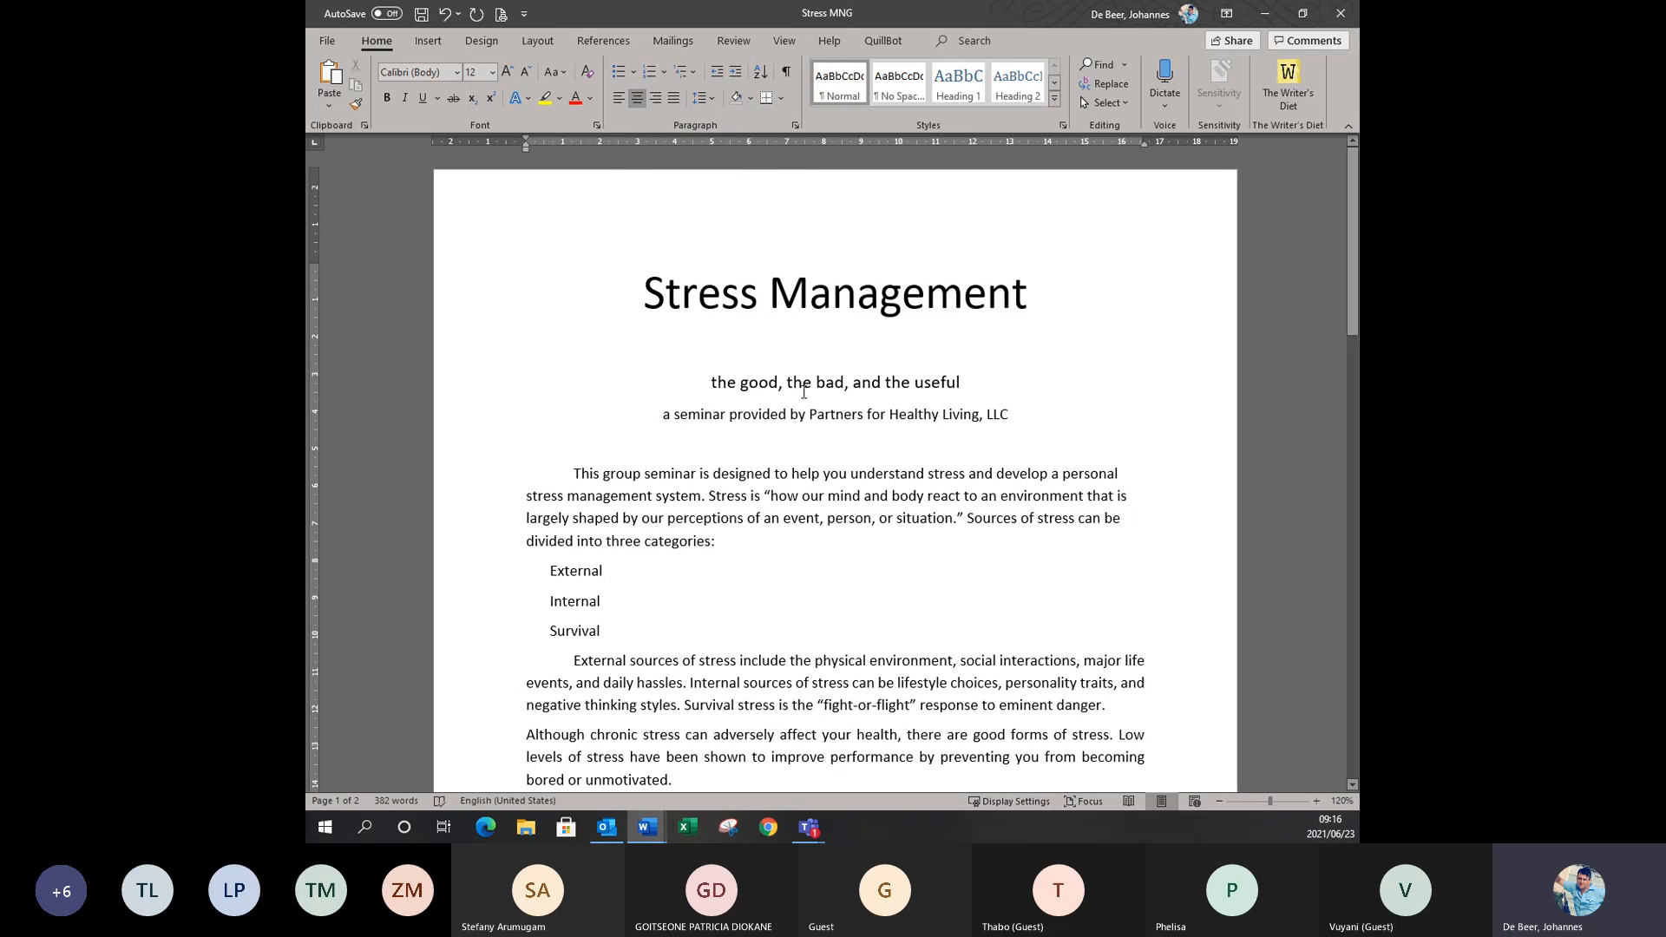
Apply the black text effect with a hard blue shadow to the title "Stress Management", and deselect it.
{"action": "left_click", "coordinate": [644, 293]}
{"action": "left_click_drag", "start_coordinate": [645, 293], "coordinate": [953, 293]}
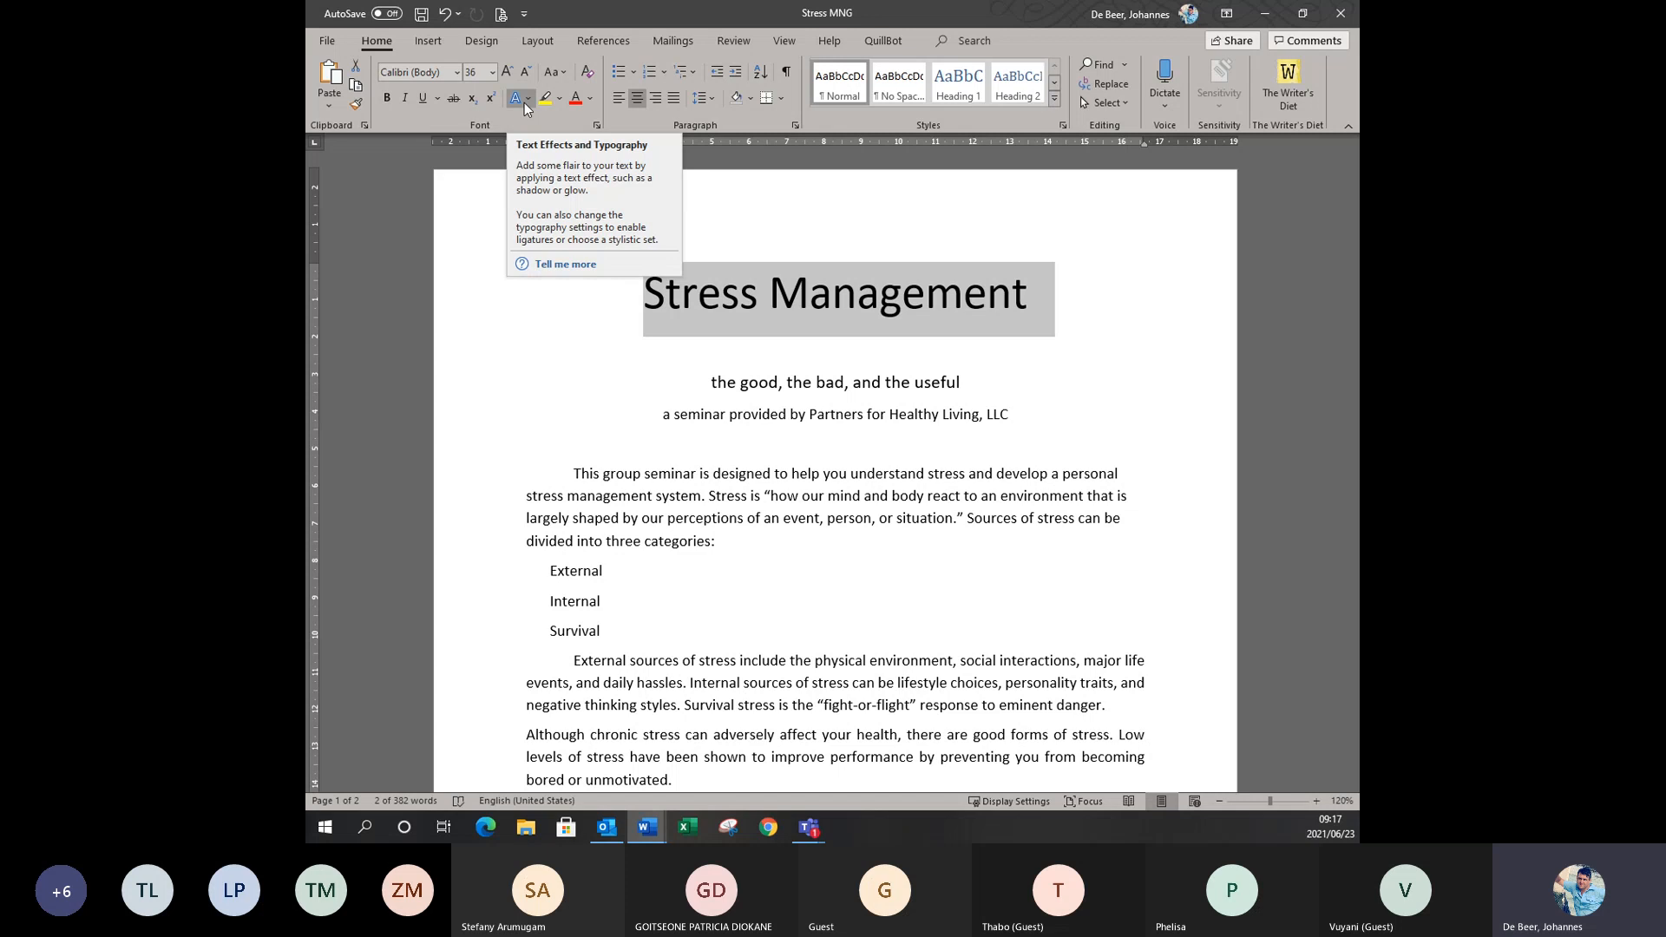
{"action": "left_click", "coordinate": [532, 97]}
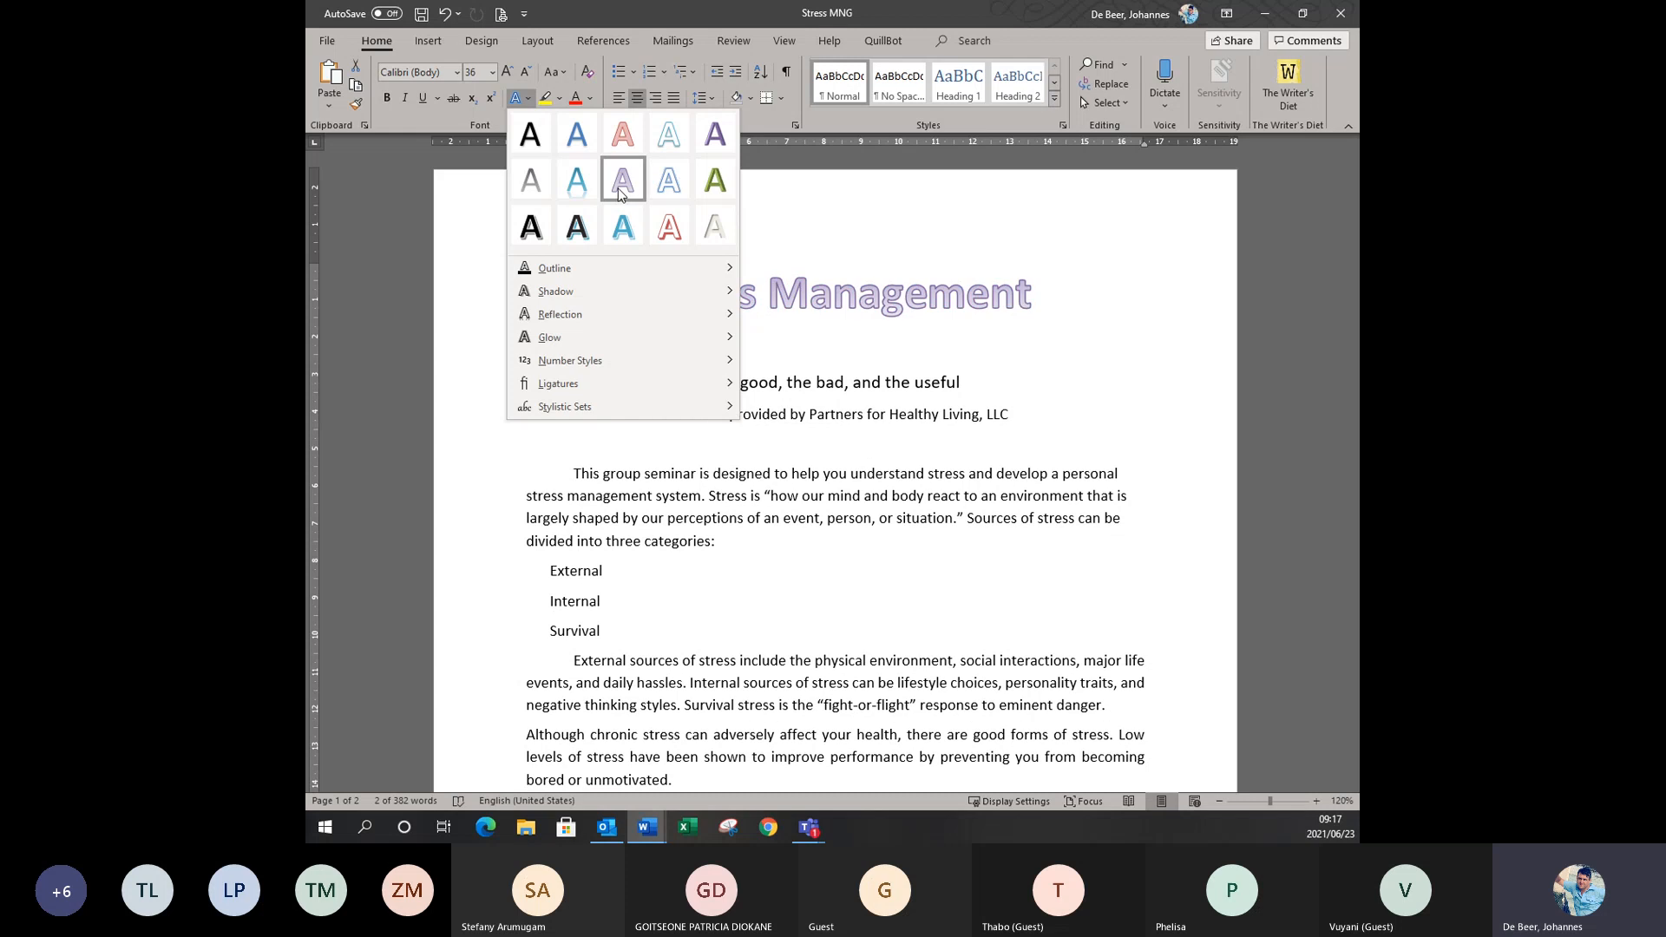
{"action": "left_click", "coordinate": [577, 226]}
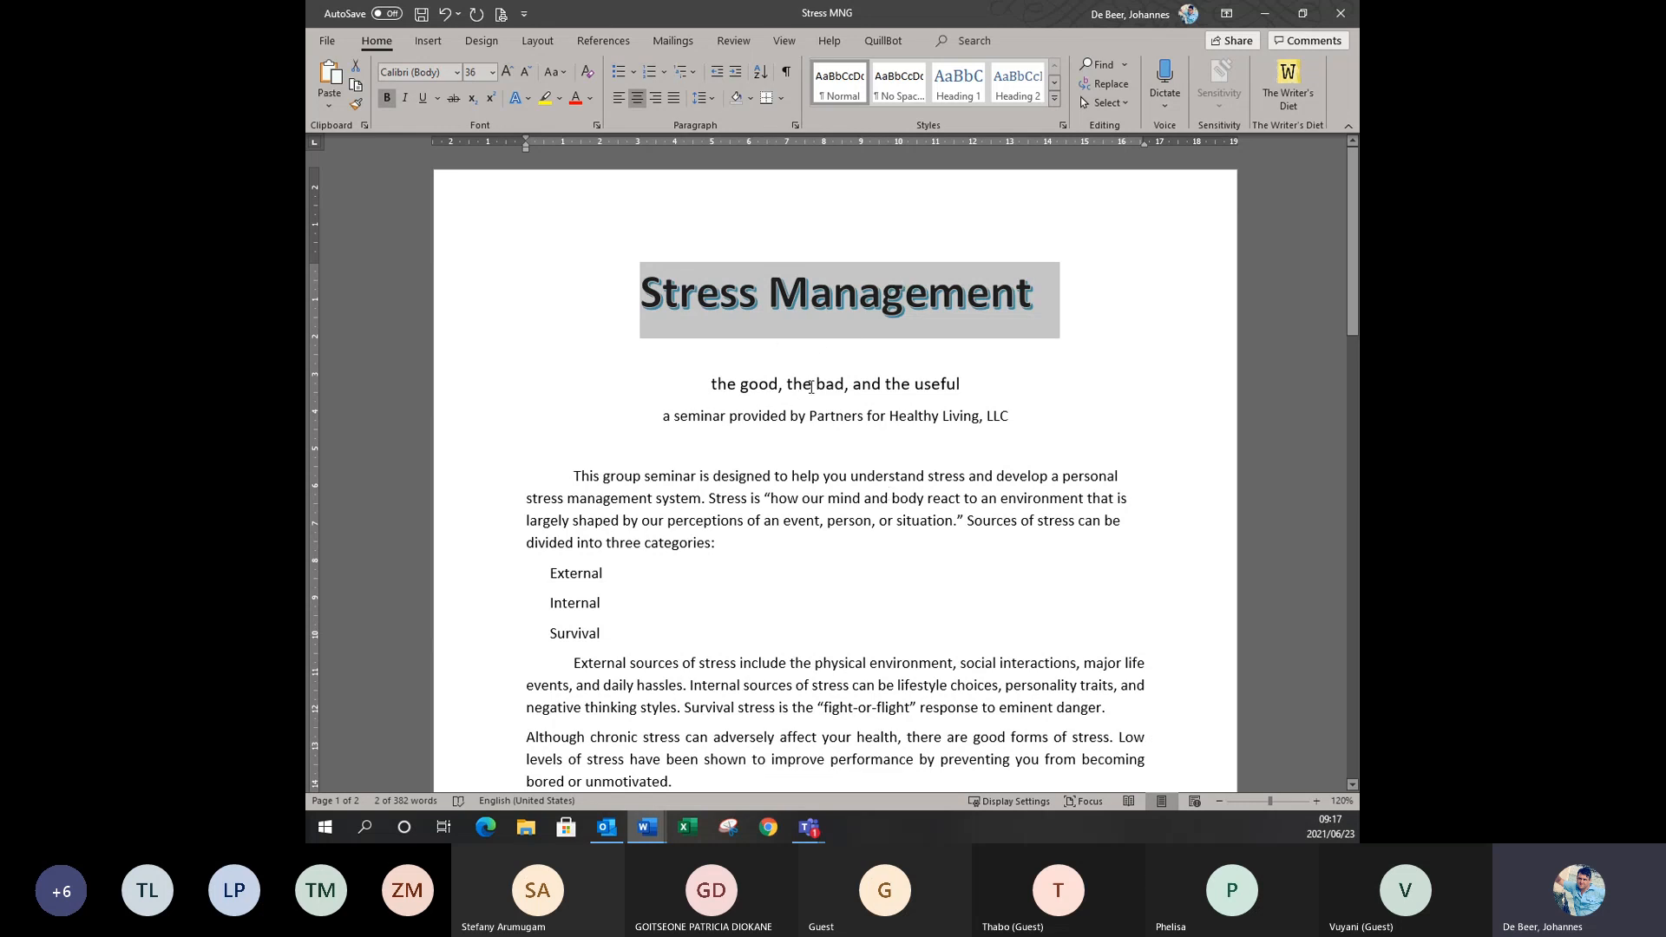
{"action": "left_click", "coordinate": [812, 384]}
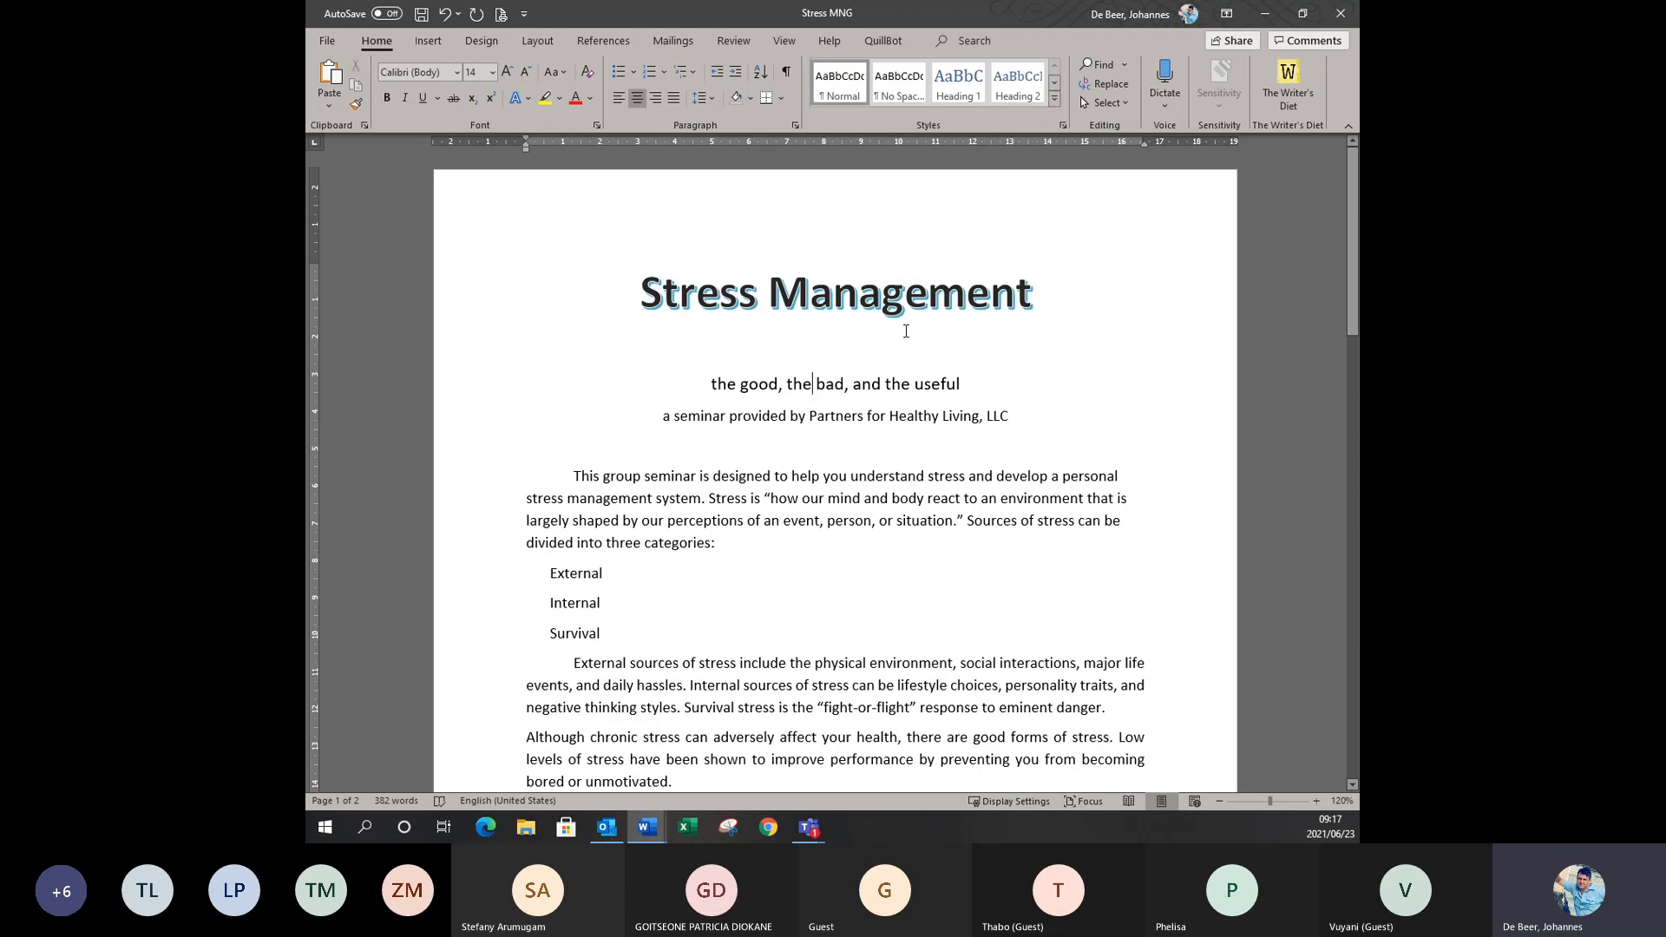
Select the paragraph beginning "Although chronic stress", clear the selection, and select part of its first word.
{"action": "scroll", "coordinate": [906, 332], "scroll_direction": "down", "scroll_amount": 3}
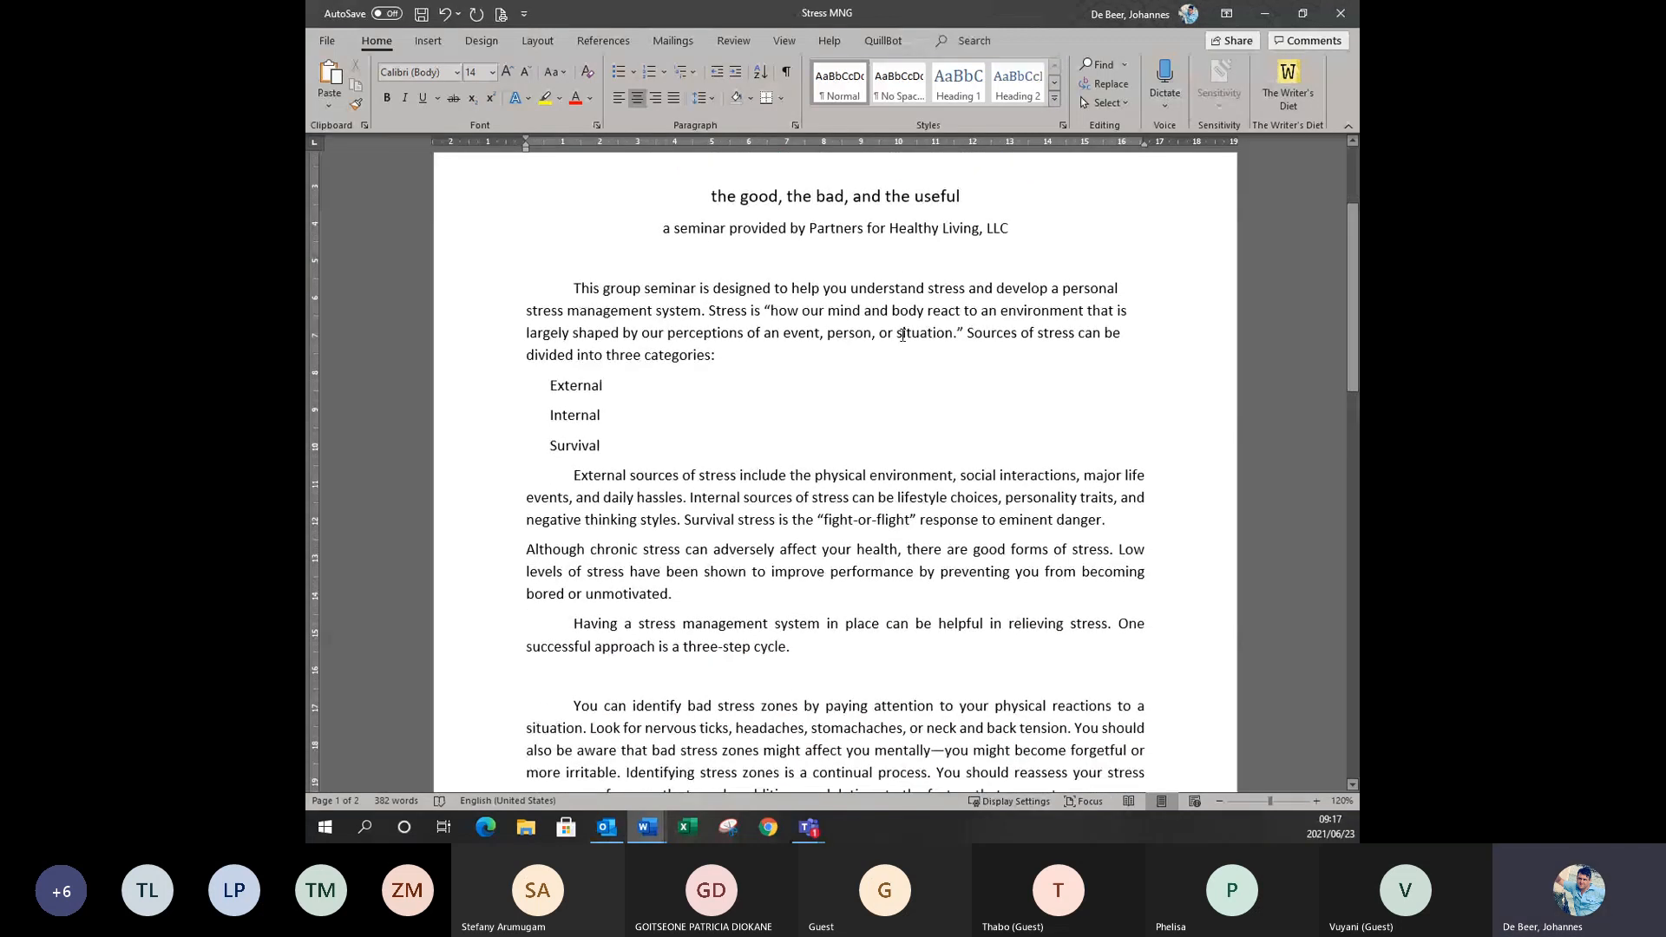
{"action": "scroll", "coordinate": [902, 334], "scroll_direction": "down", "scroll_amount": 3}
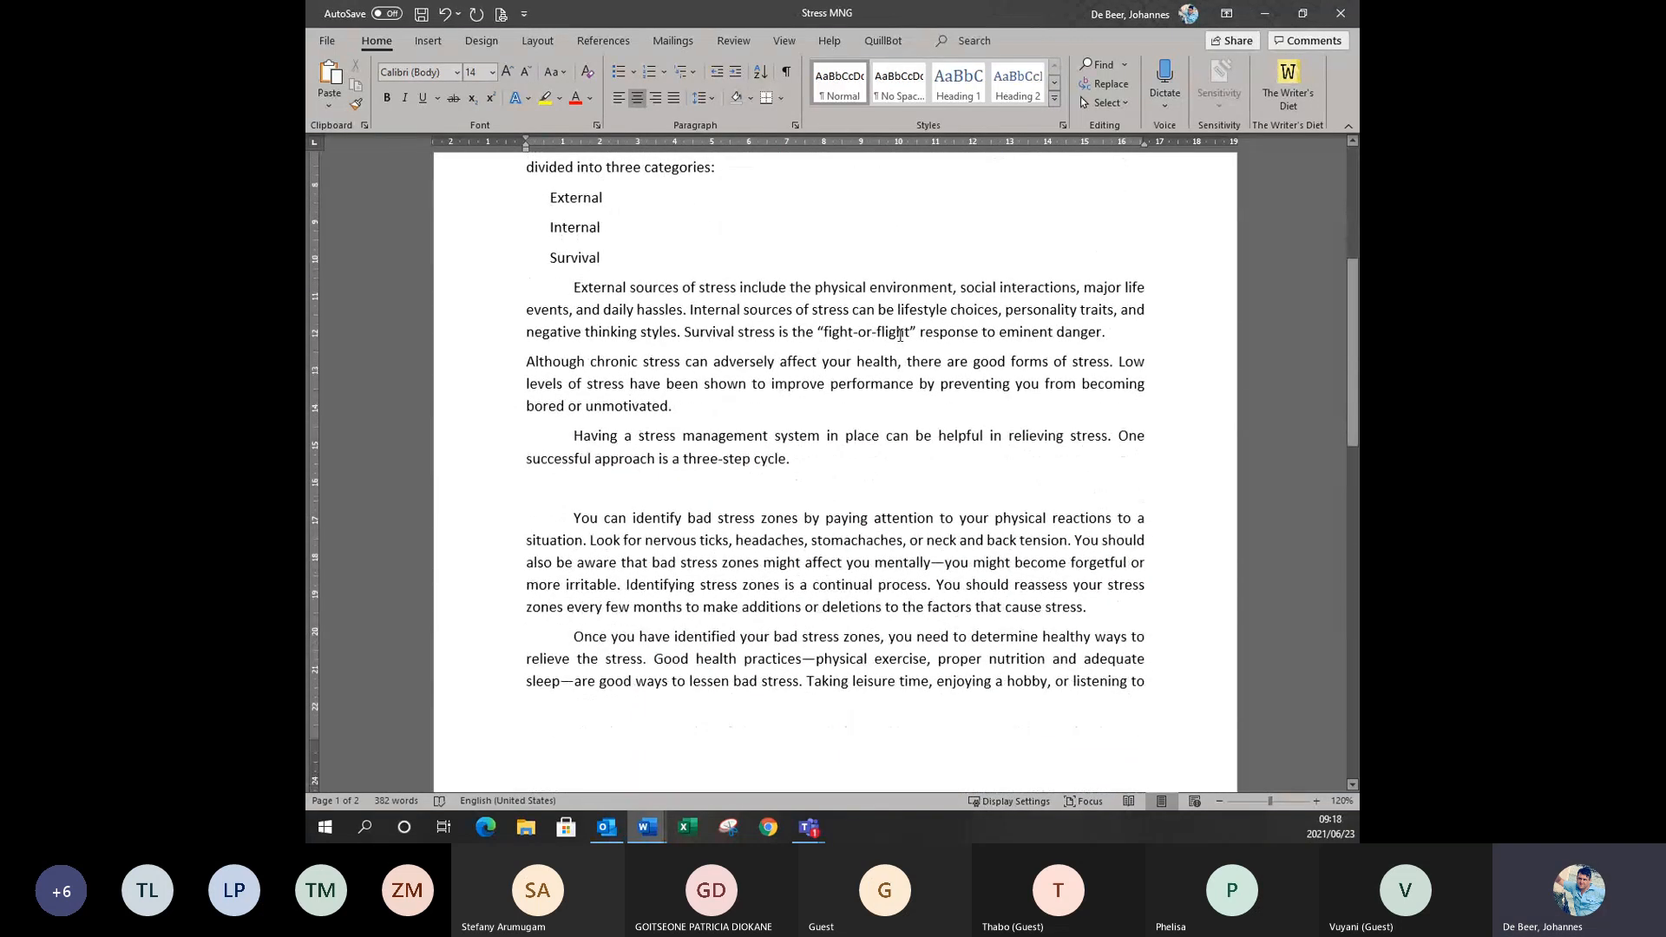
{"action": "scroll", "coordinate": [899, 336], "scroll_direction": "down", "scroll_amount": 1}
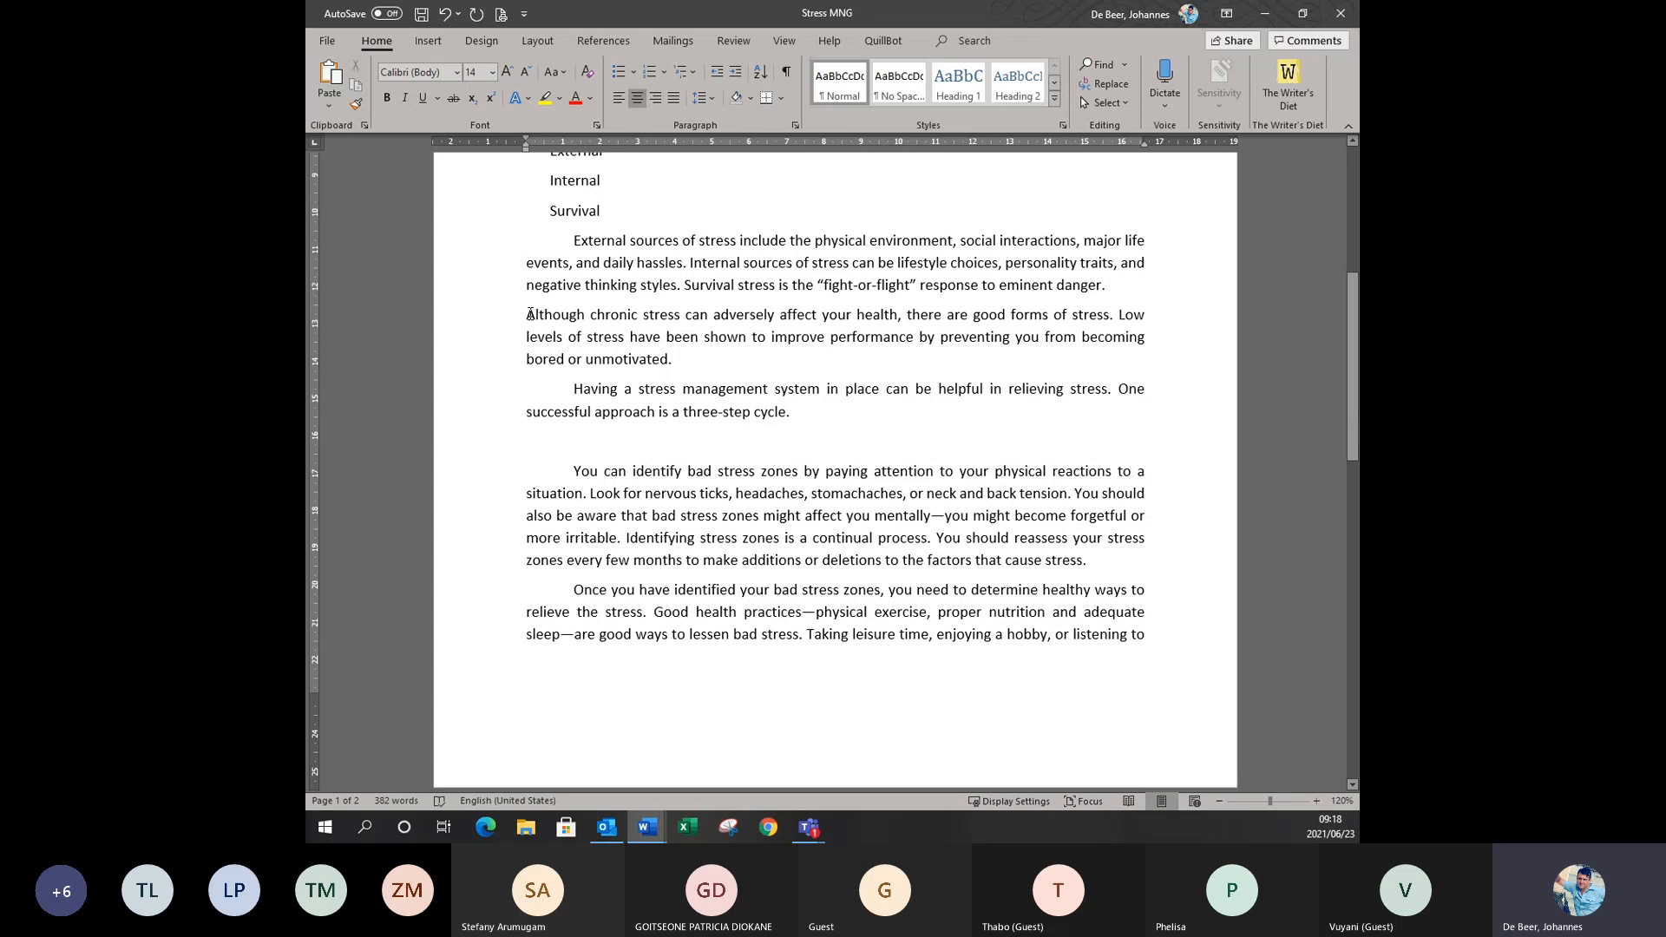
{"action": "left_click_drag", "start_coordinate": [530, 314], "coordinate": [686, 357]}
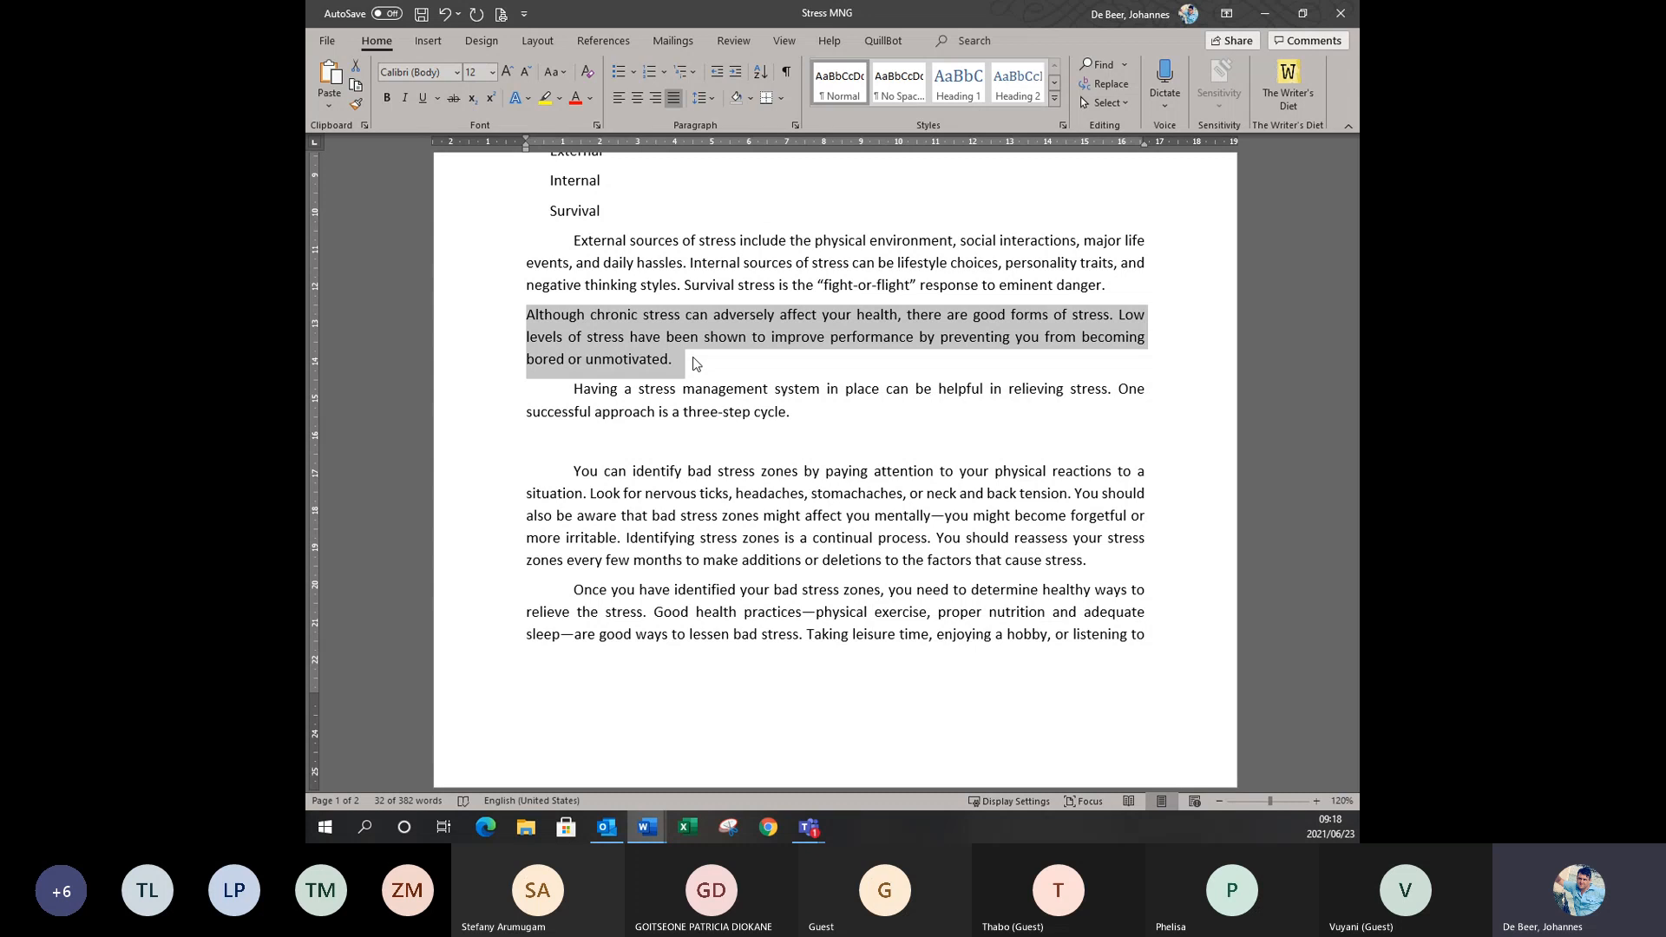
{"action": "left_click", "coordinate": [550, 321]}
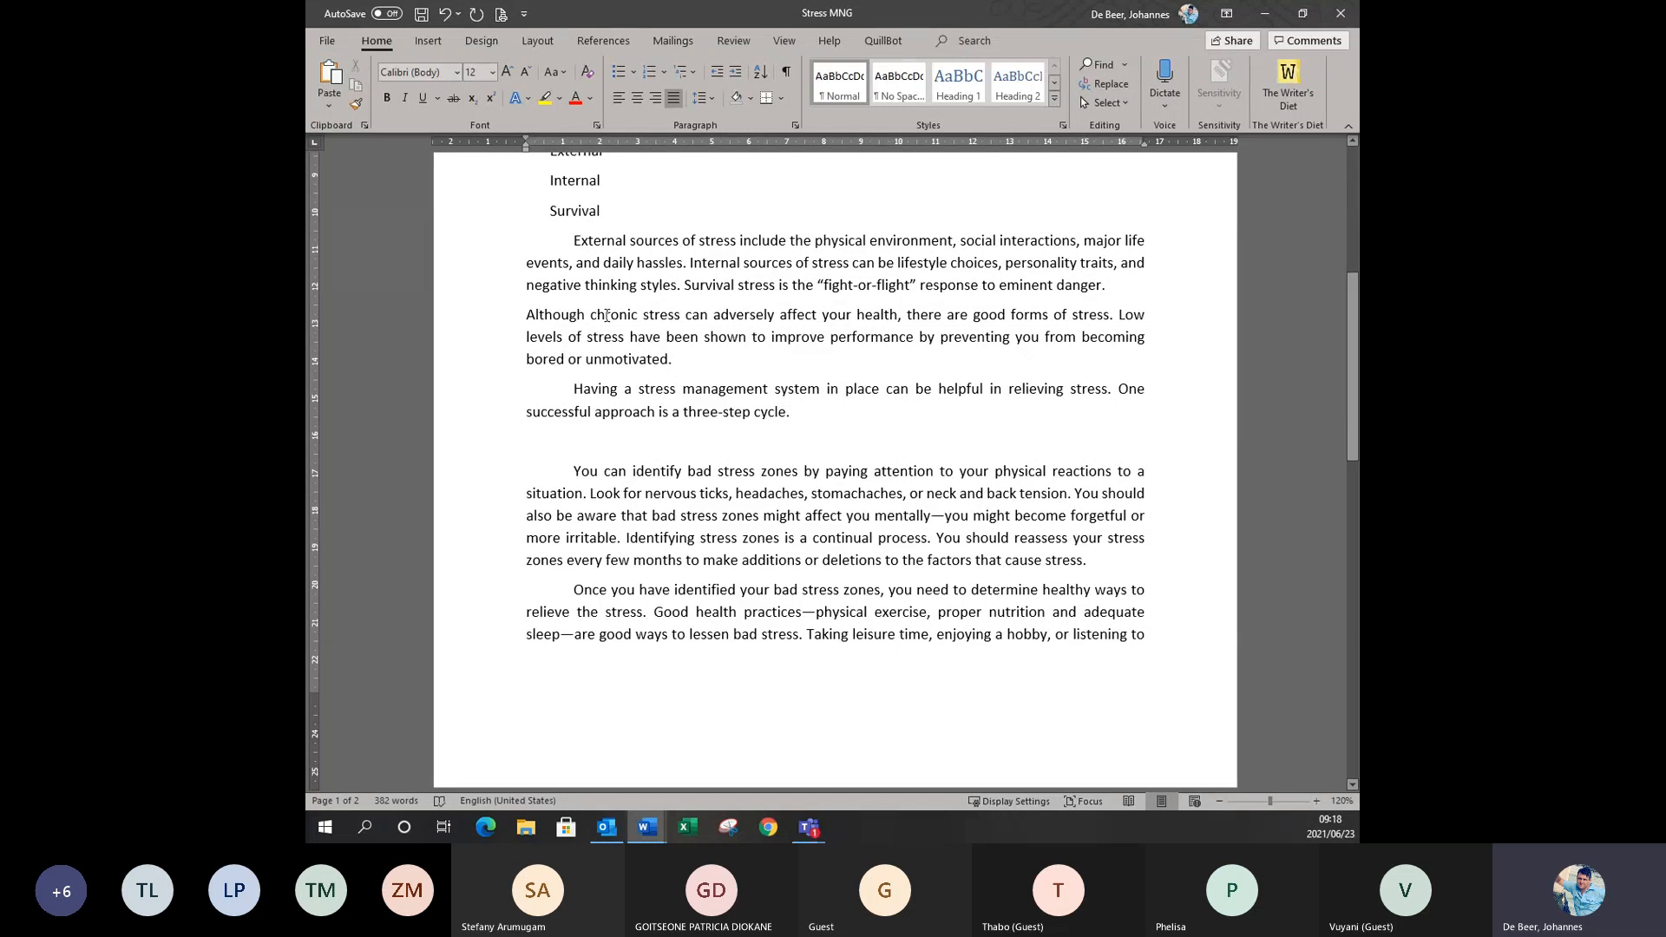
{"action": "left_click", "coordinate": [742, 315]}
{"action": "left_click_drag", "start_coordinate": [523, 312], "coordinate": [569, 316]}
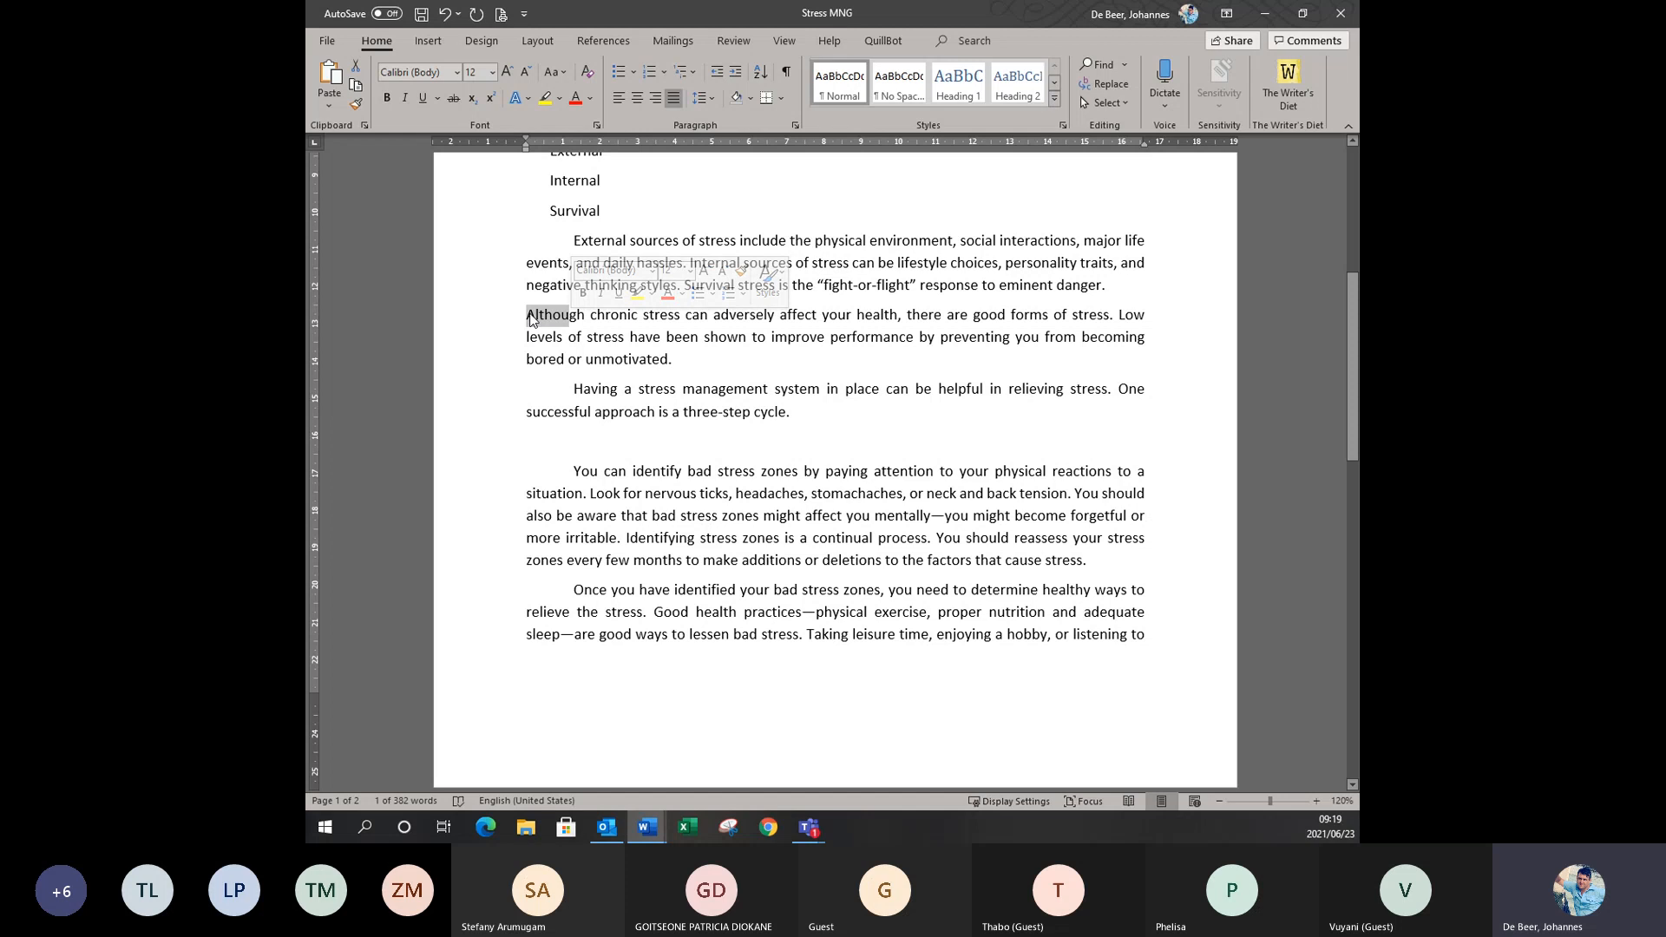
Insert the picture w01_calm from the Pictures folder at the start of the paragraph beginning "Although chronic stress".
{"action": "left_click", "coordinate": [528, 318]}
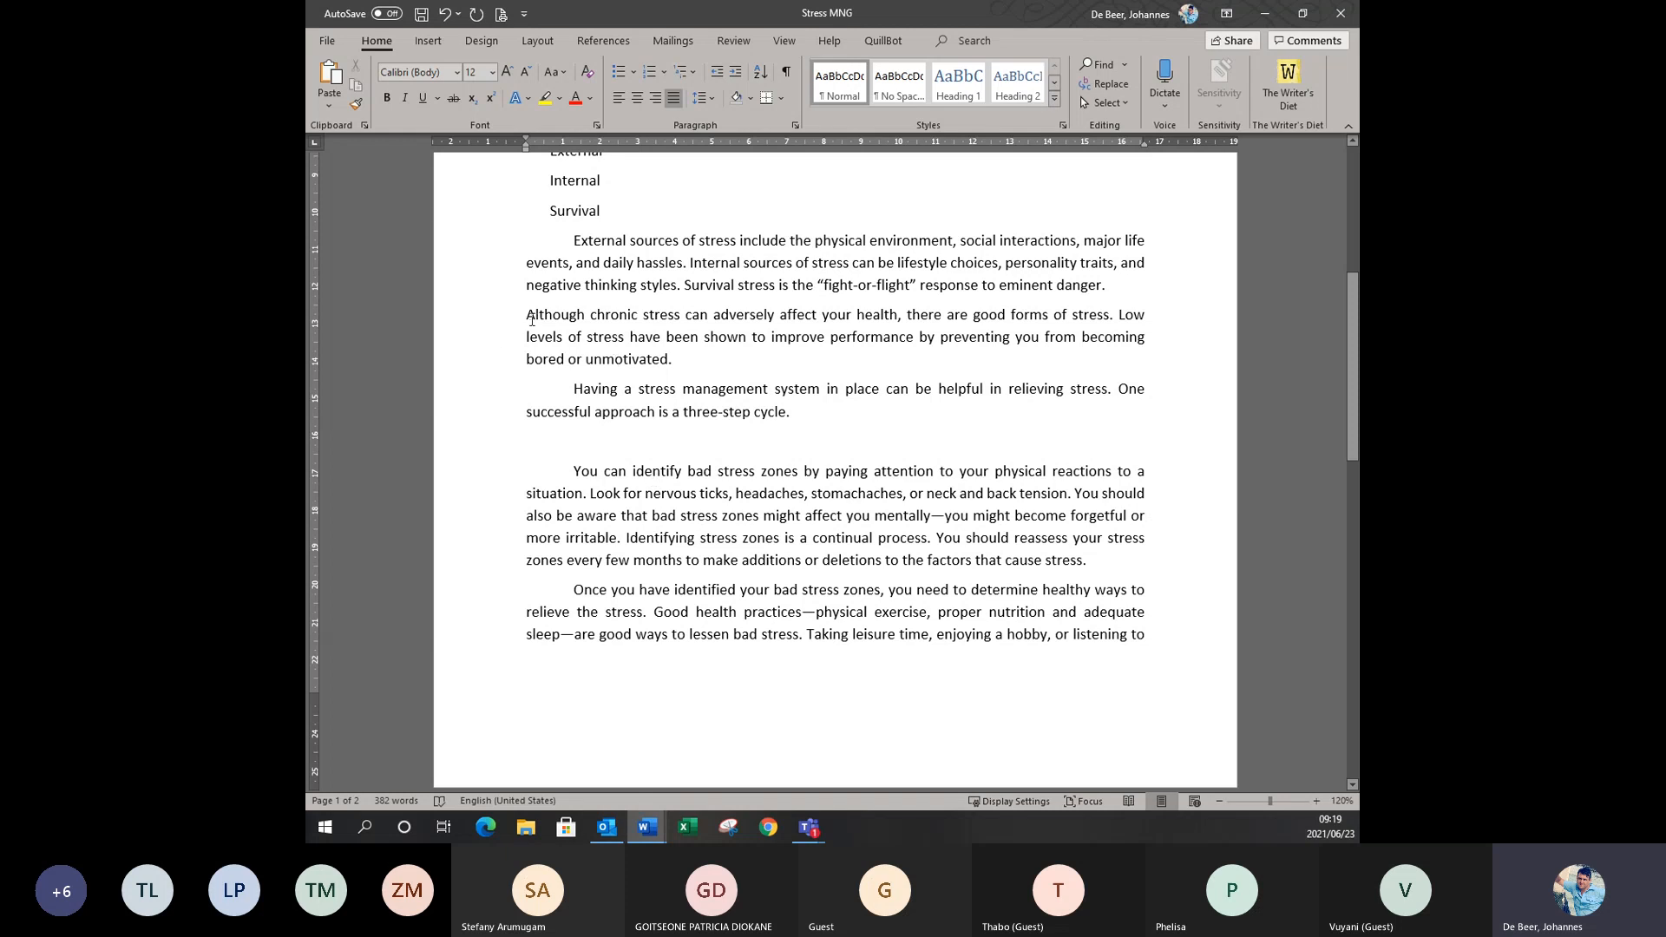
{"action": "left_click", "coordinate": [427, 38]}
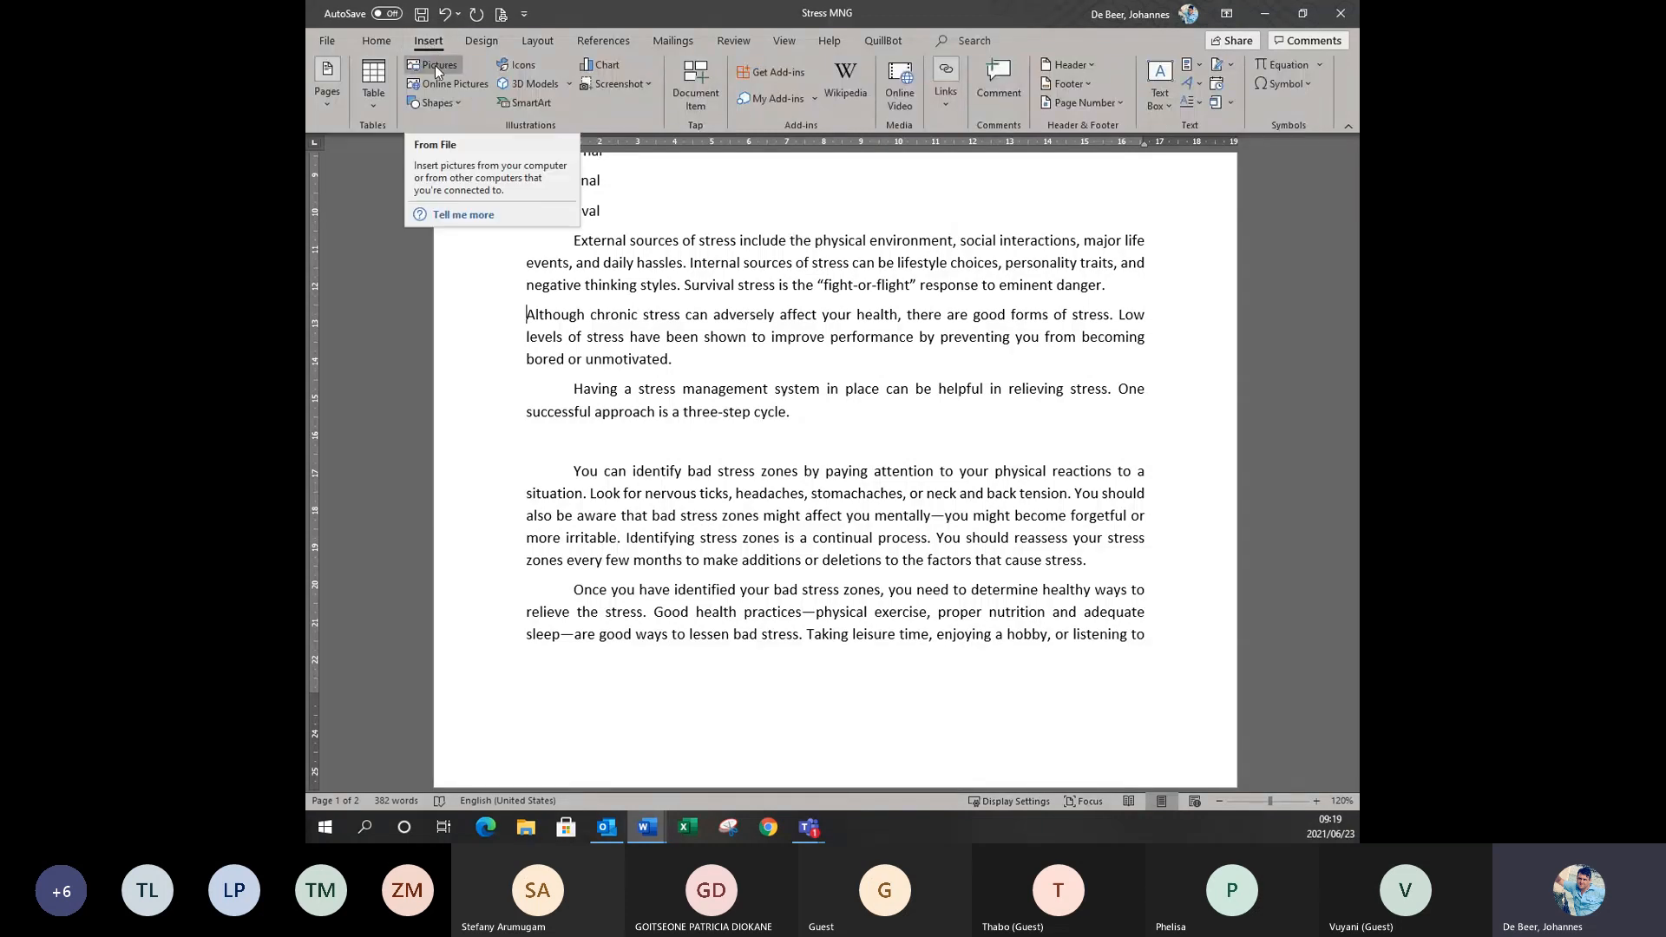
{"action": "left_click", "coordinate": [435, 65]}
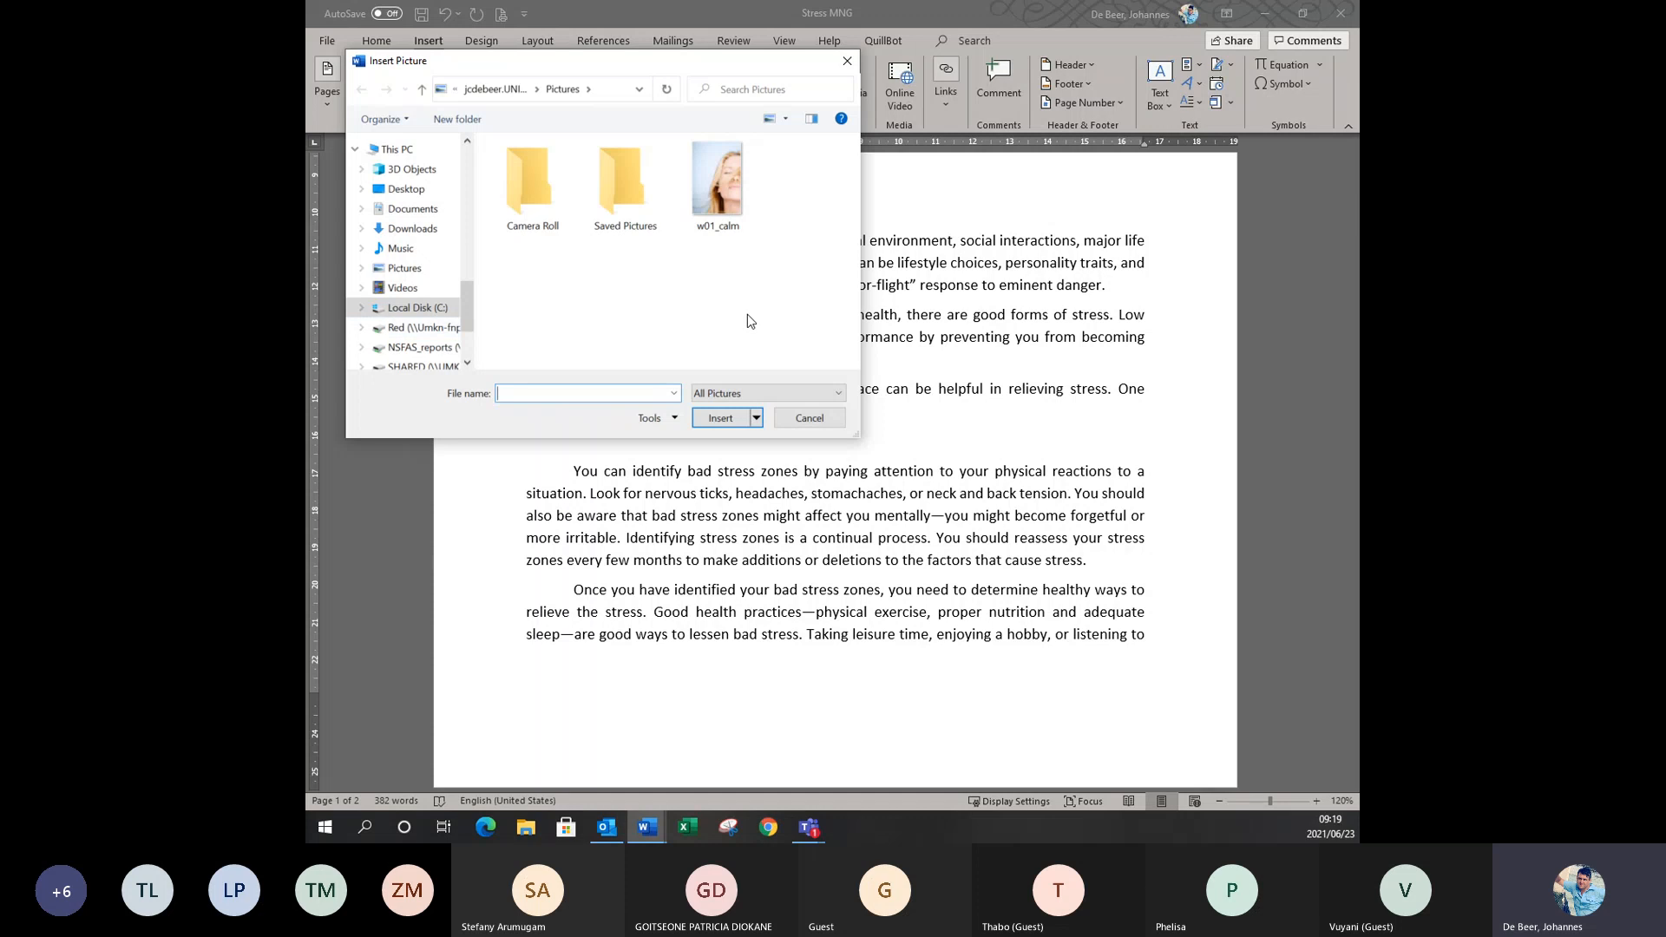
{"action": "left_click", "coordinate": [725, 192]}
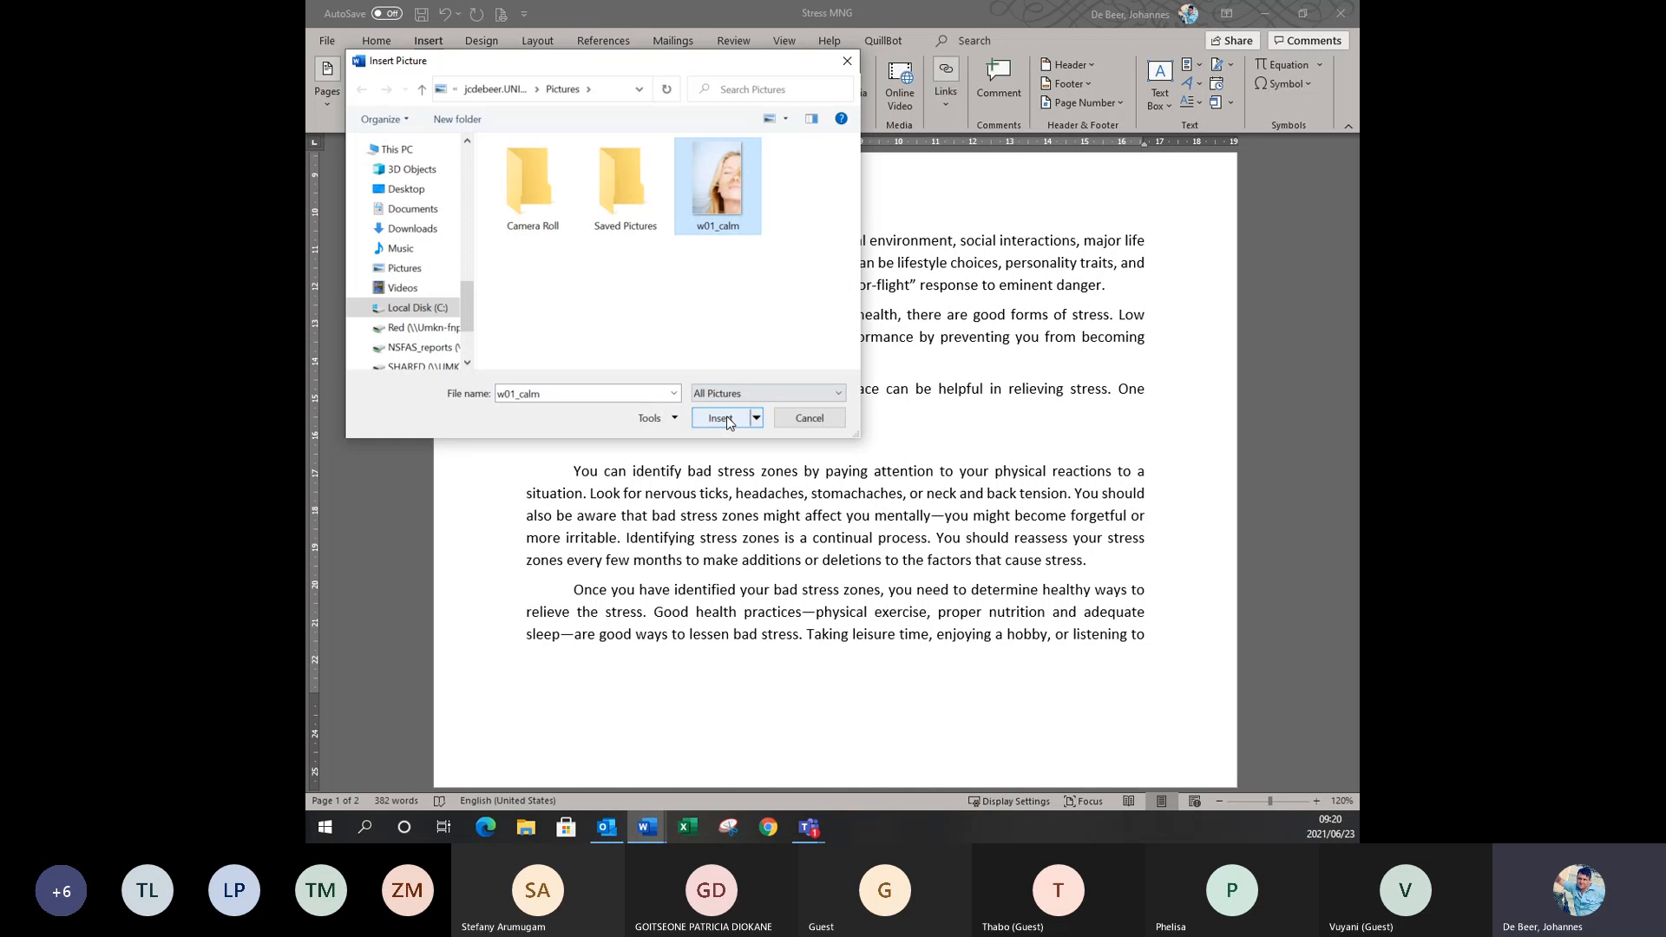
{"action": "double_click", "coordinate": [727, 179]}
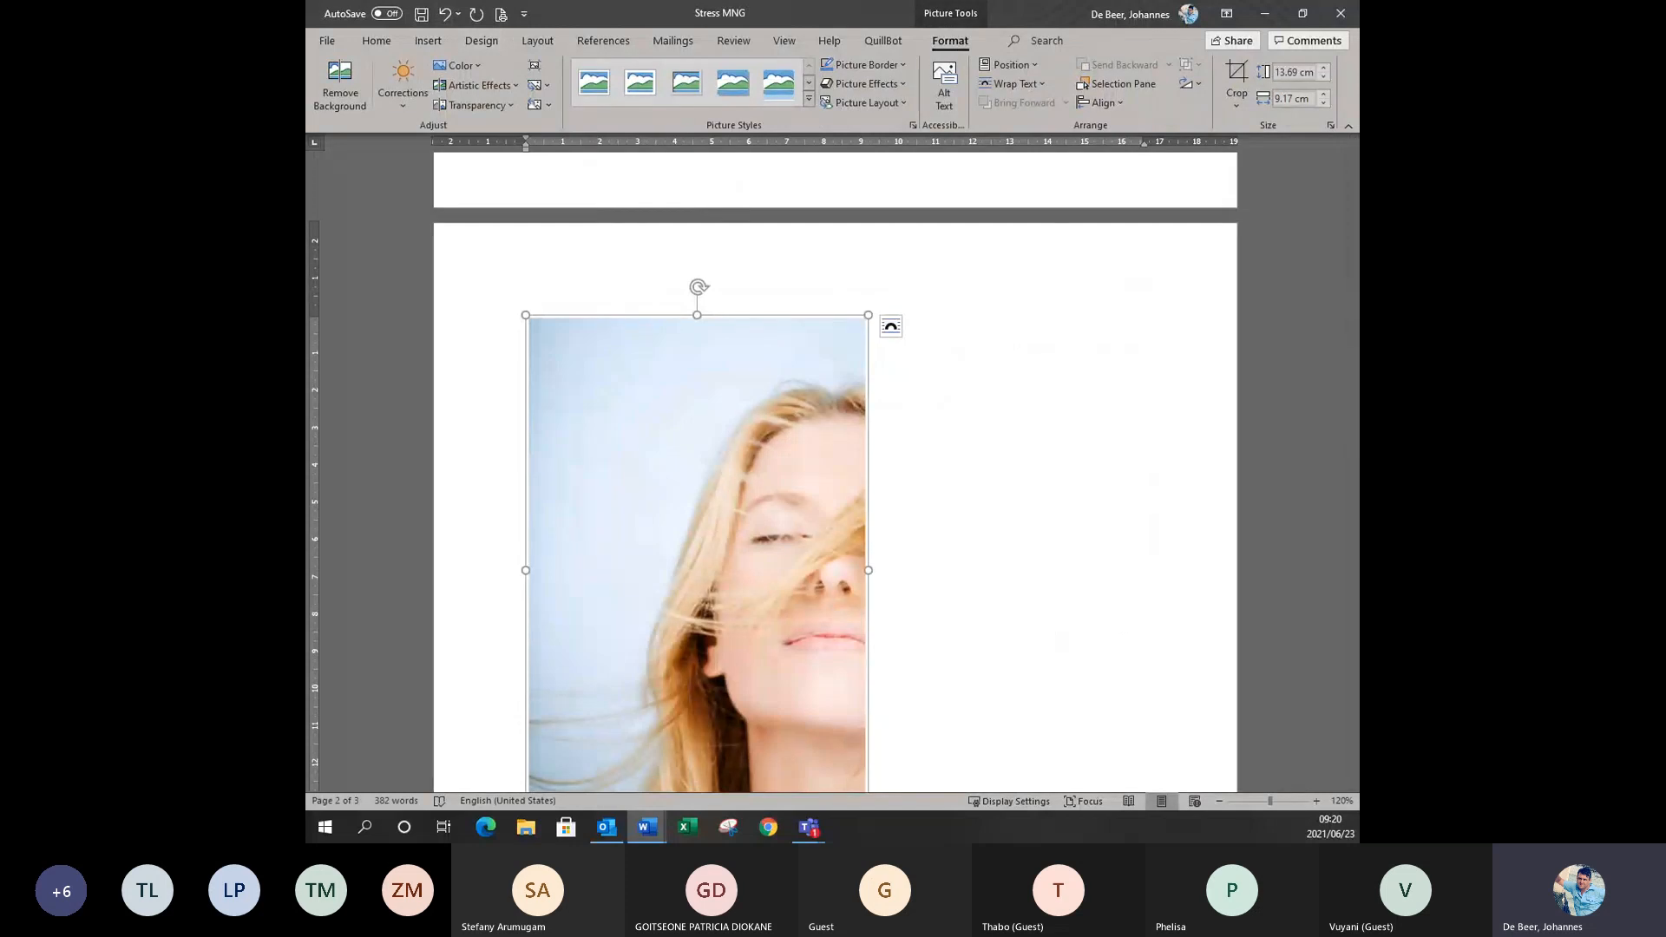
{"action": "key", "text": "alt+Tab"}
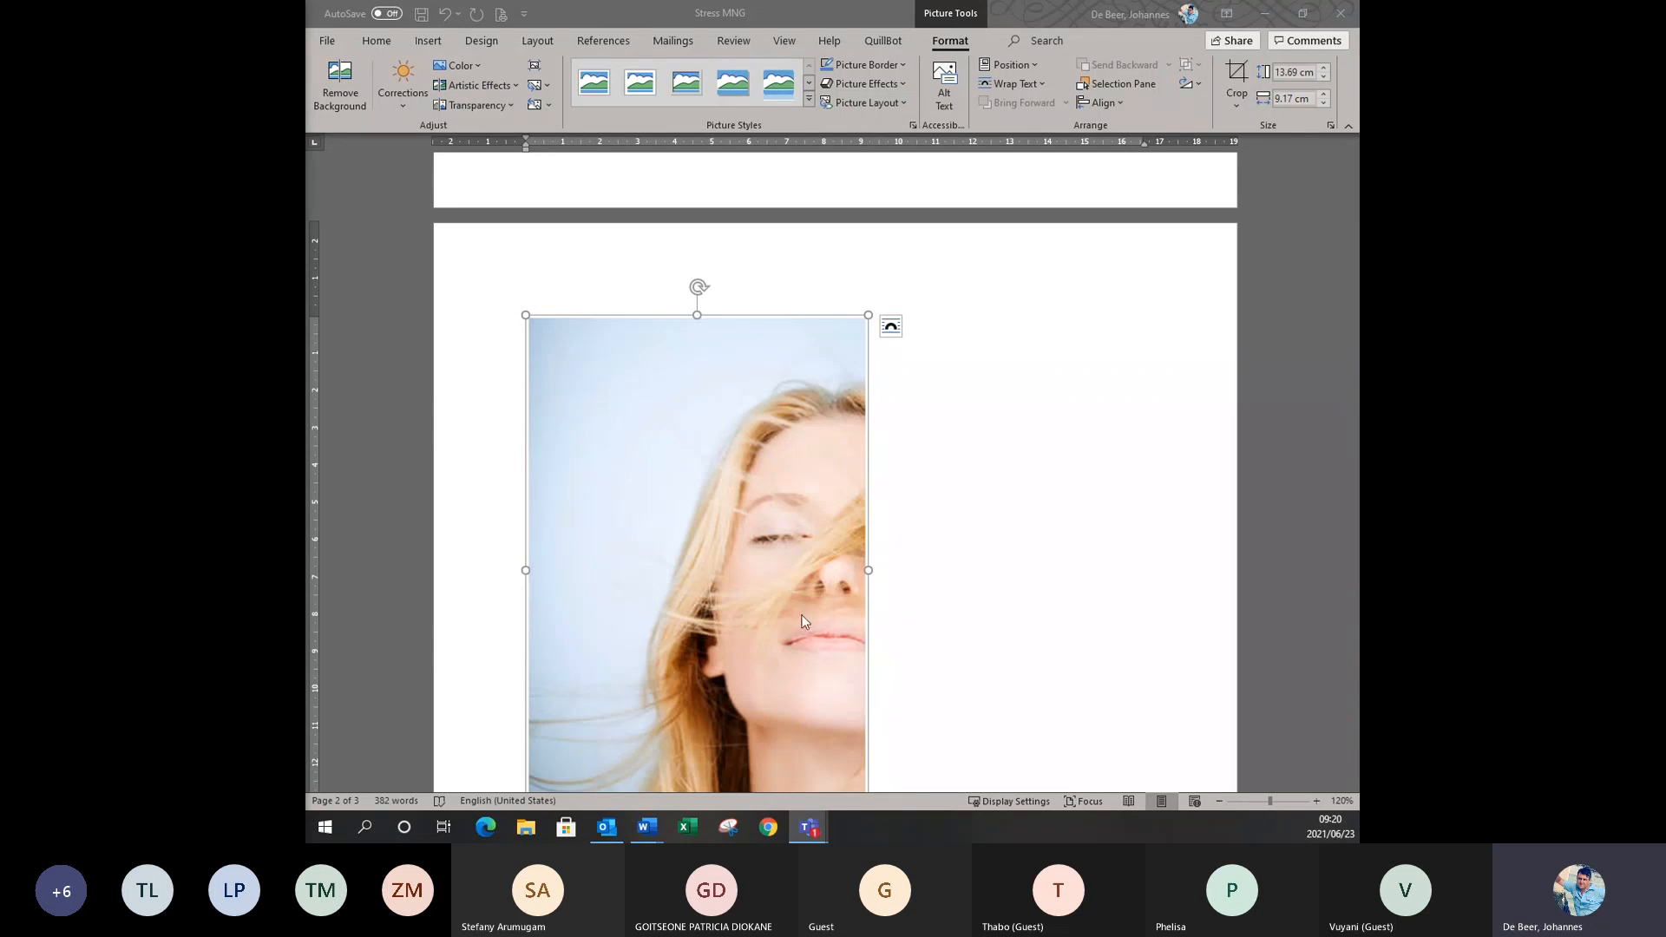
{"action": "left_click", "coordinate": [789, 518]}
{"action": "scroll", "coordinate": [1008, 524], "scroll_direction": "down", "scroll_amount": 3}
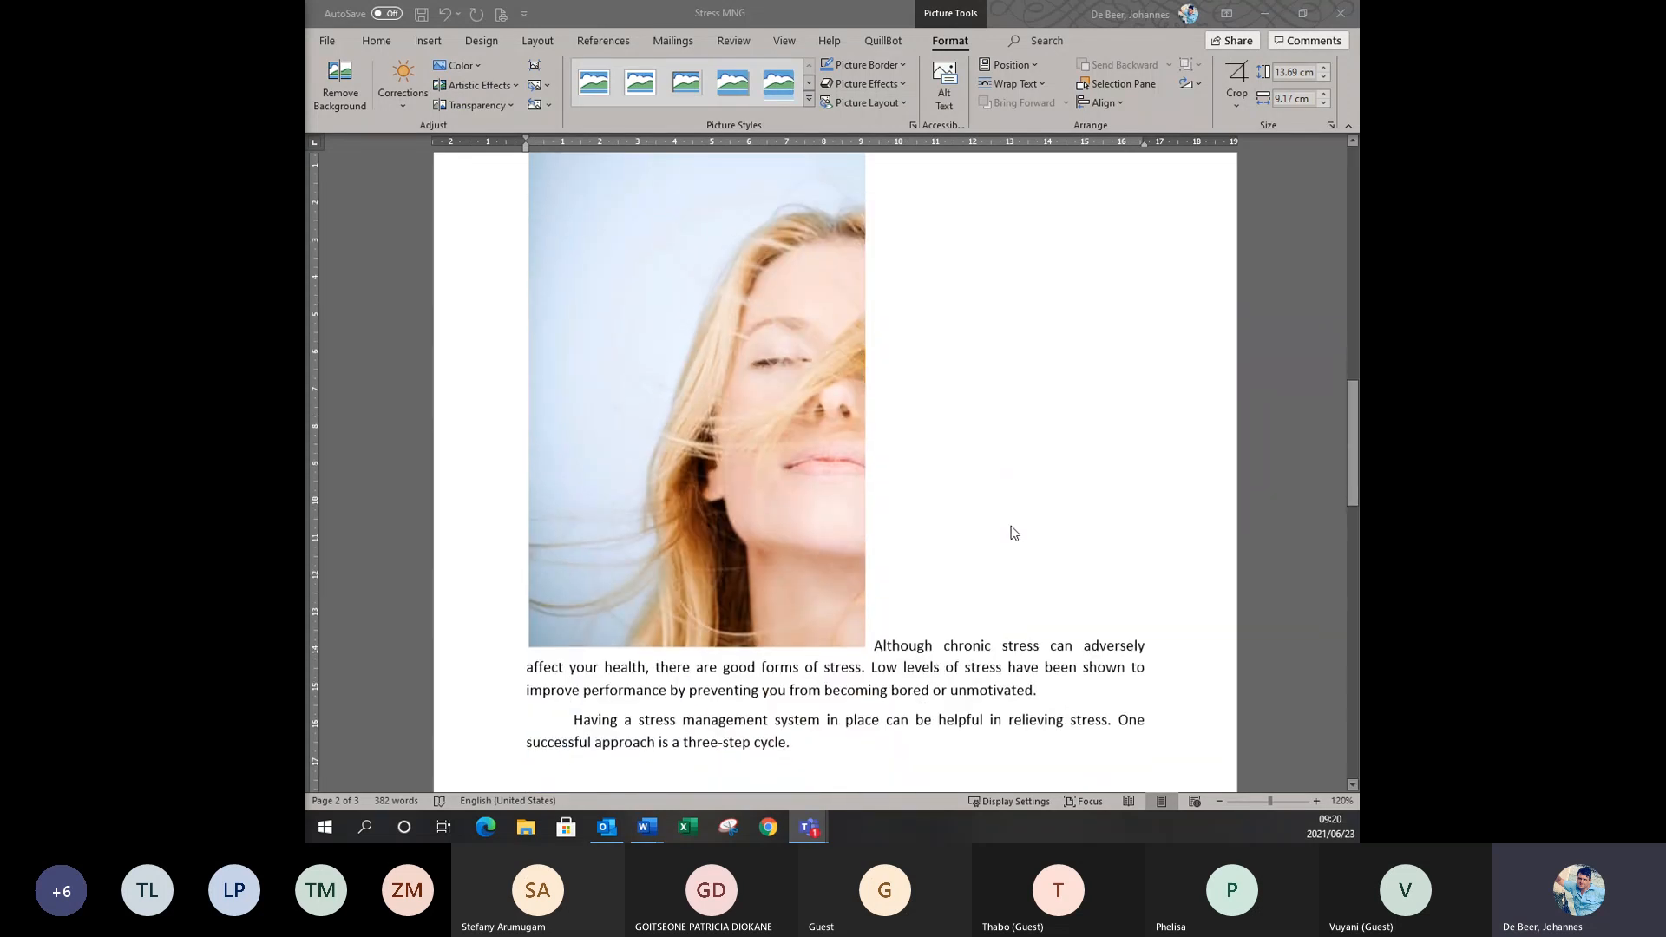
{"action": "scroll", "coordinate": [1013, 533], "scroll_direction": "up", "scroll_amount": 1}
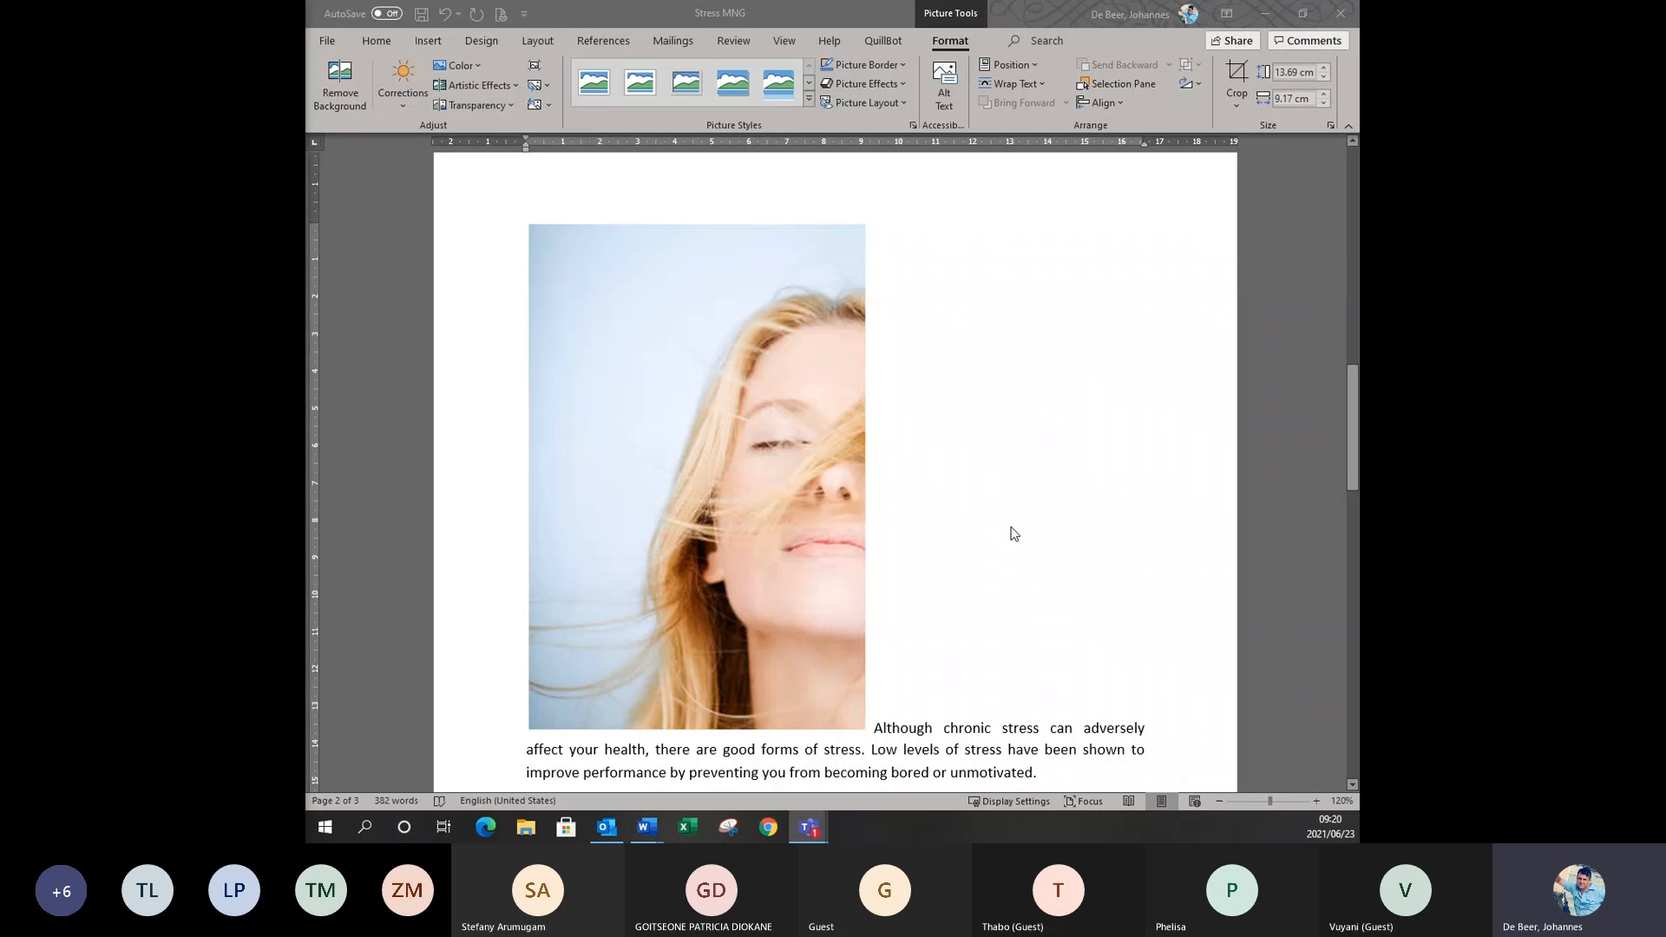
{"action": "left_click", "coordinate": [708, 438]}
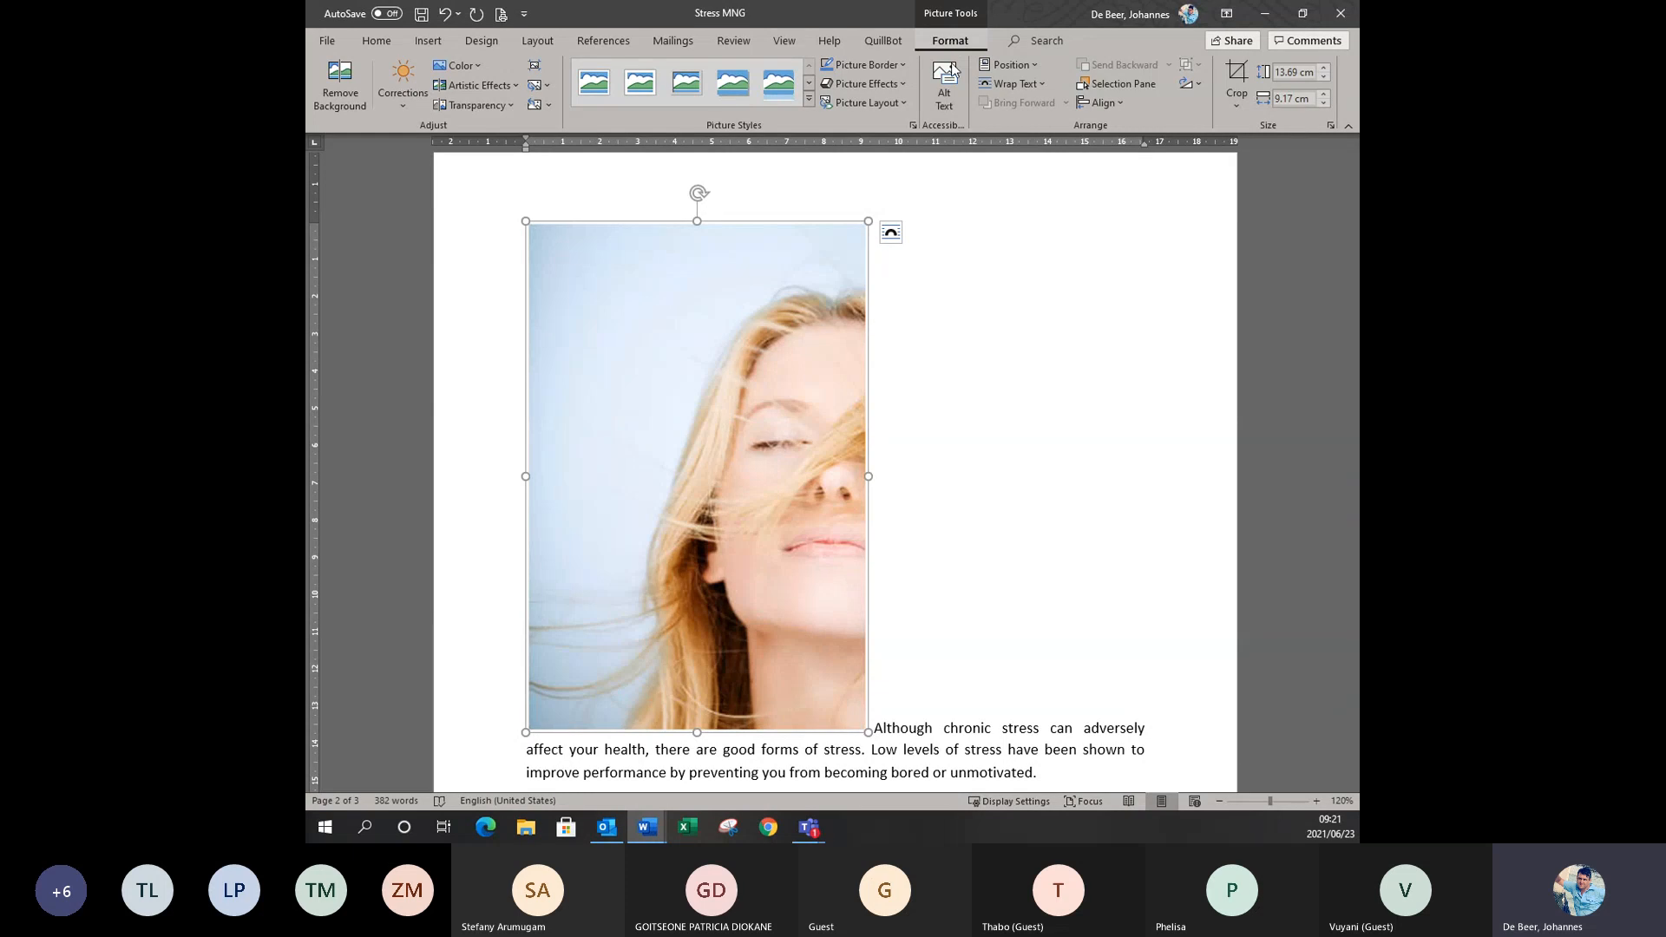
{"action": "left_click", "coordinate": [1008, 410]}
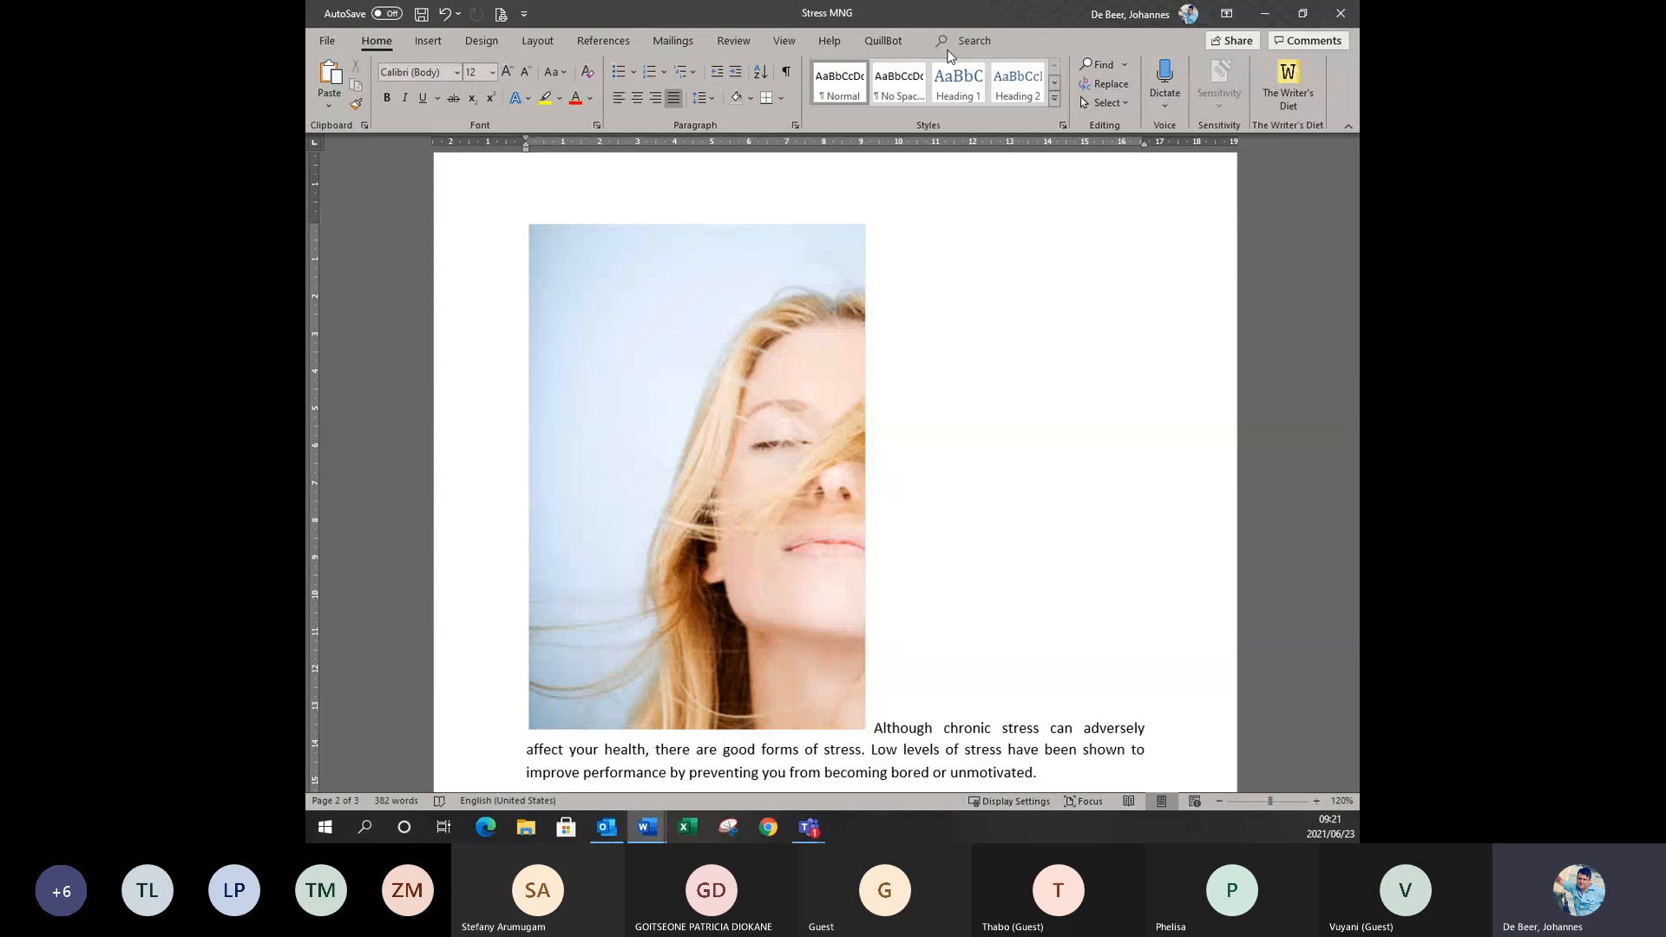
Set the height of the inserted picture to 7 cm.
{"action": "double_click", "coordinate": [704, 390]}
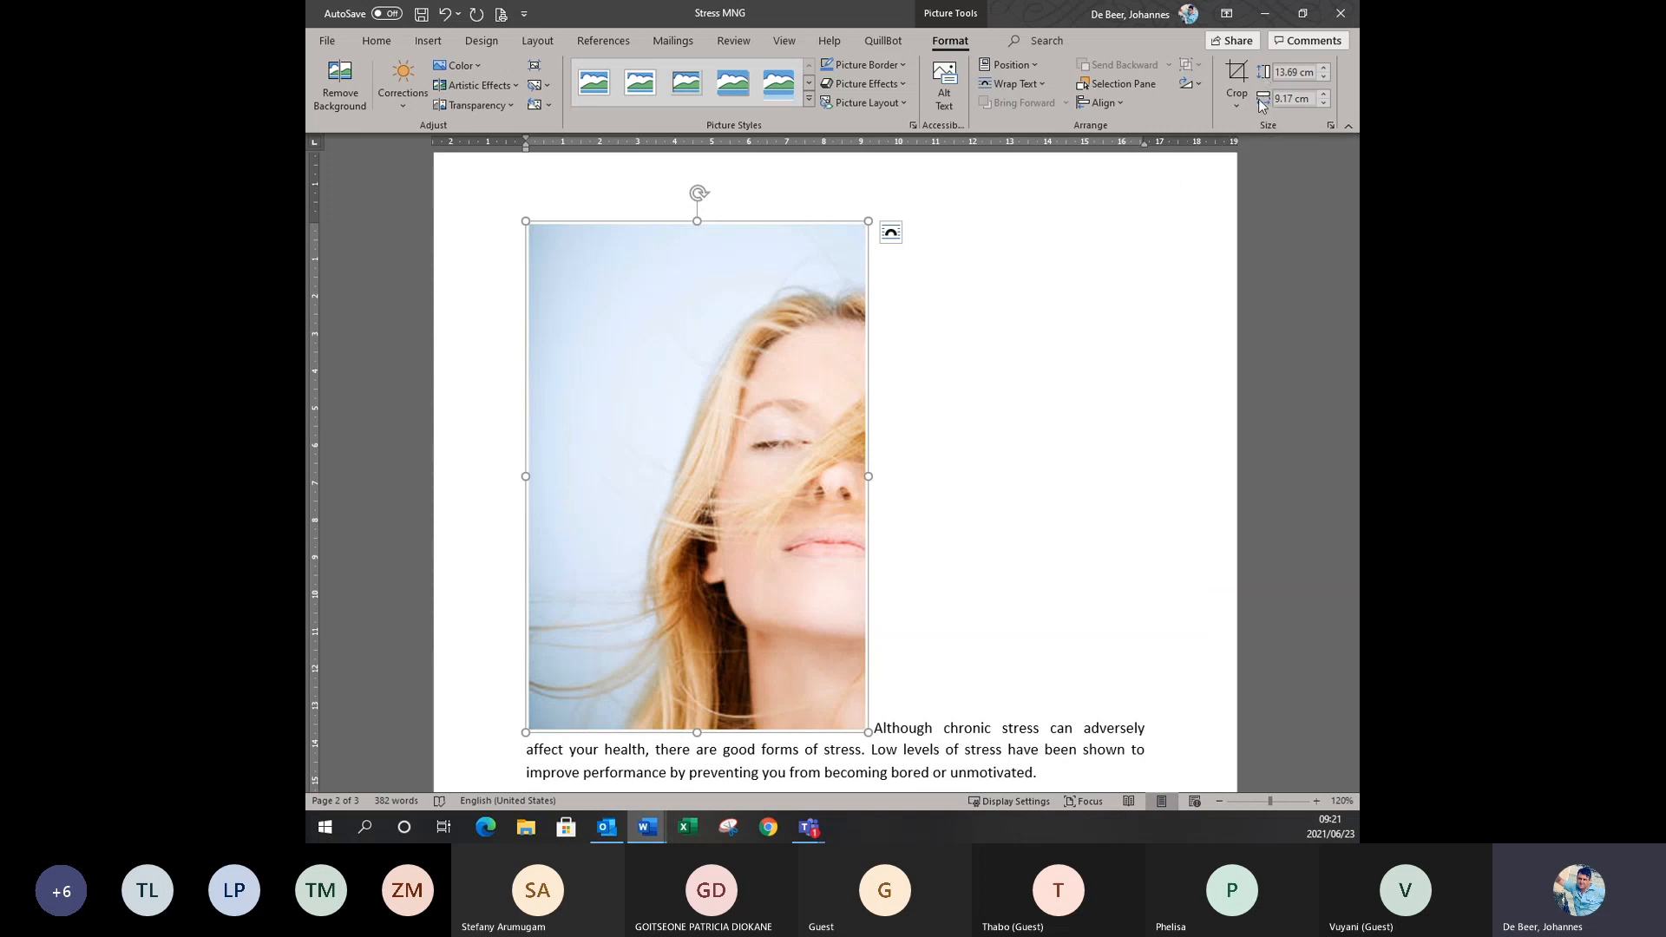
{"action": "left_click", "coordinate": [1322, 78]}
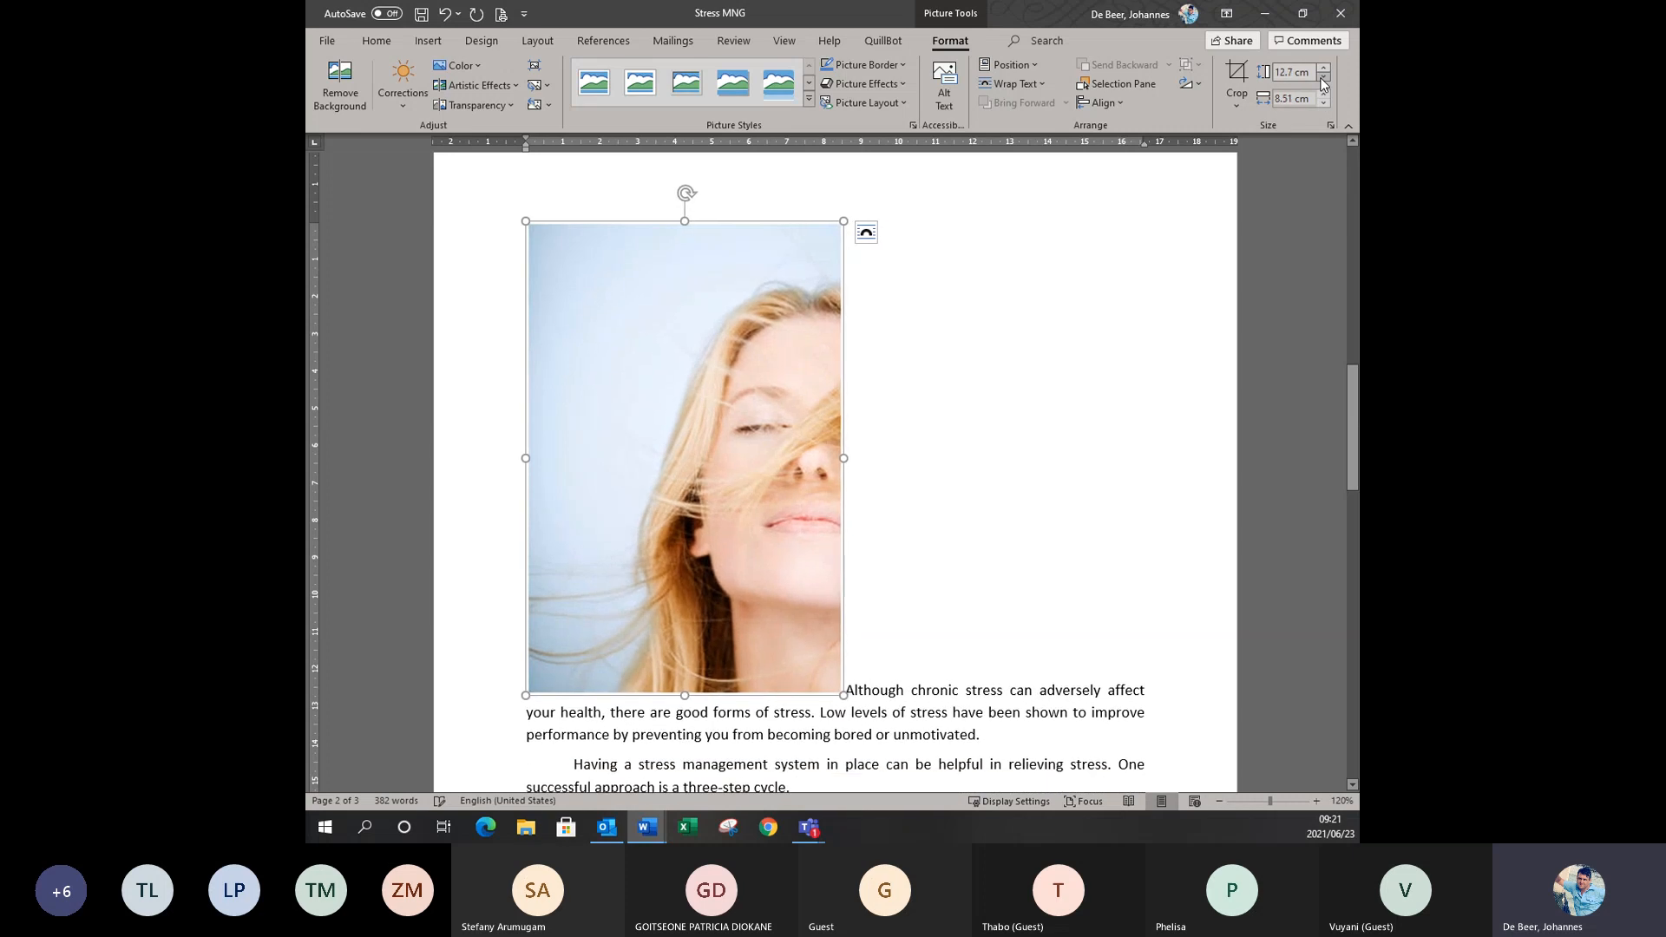
{"action": "left_click", "coordinate": [1310, 71]}
{"action": "type", "text": "7"}
{"action": "key", "text": "Return"}
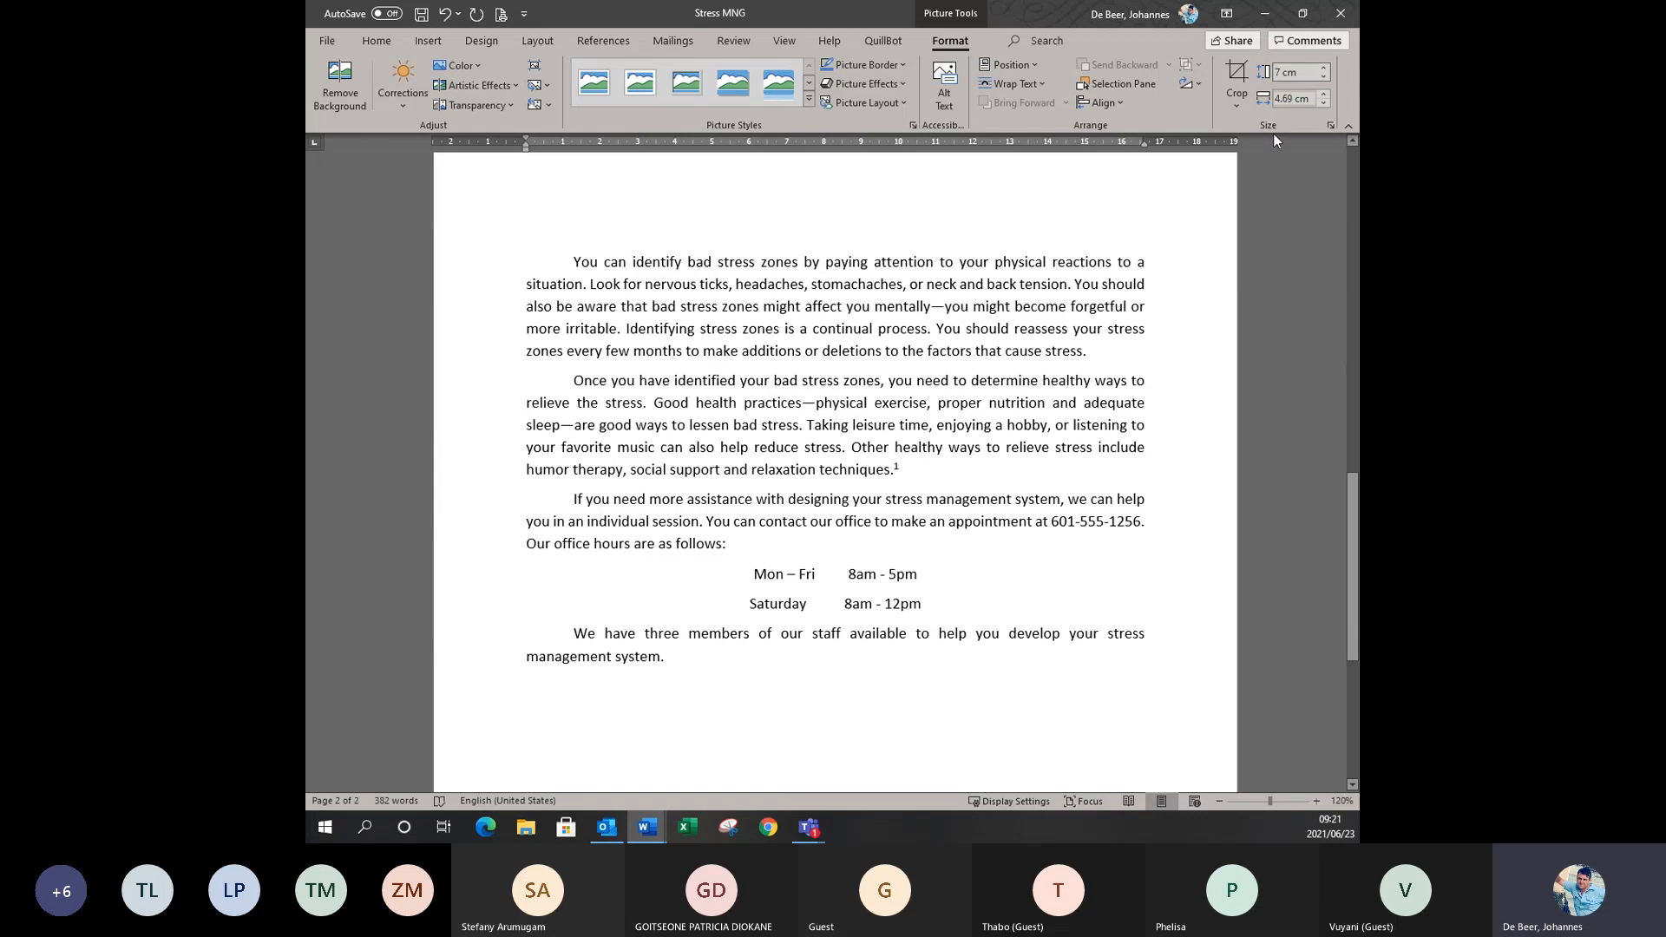
{"action": "scroll", "coordinate": [927, 368], "scroll_direction": "up", "scroll_amount": 10}
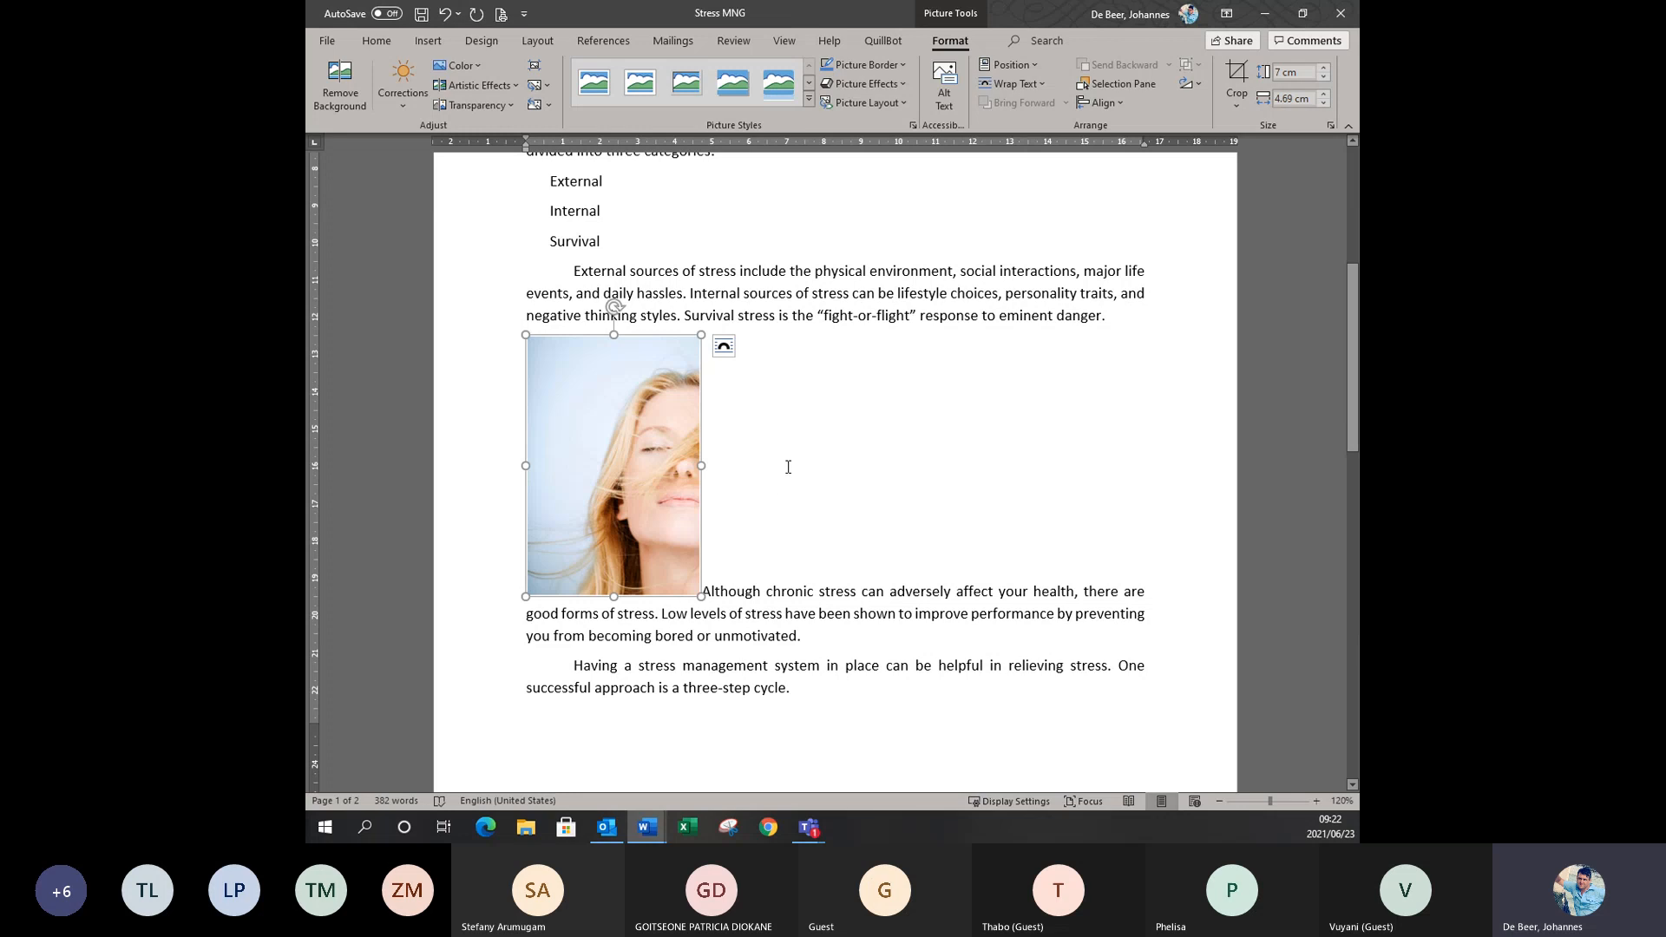
Set the picture's text wrapping to Square so the paragraphs flow beside it, and deselect it.
{"action": "left_click", "coordinate": [803, 437]}
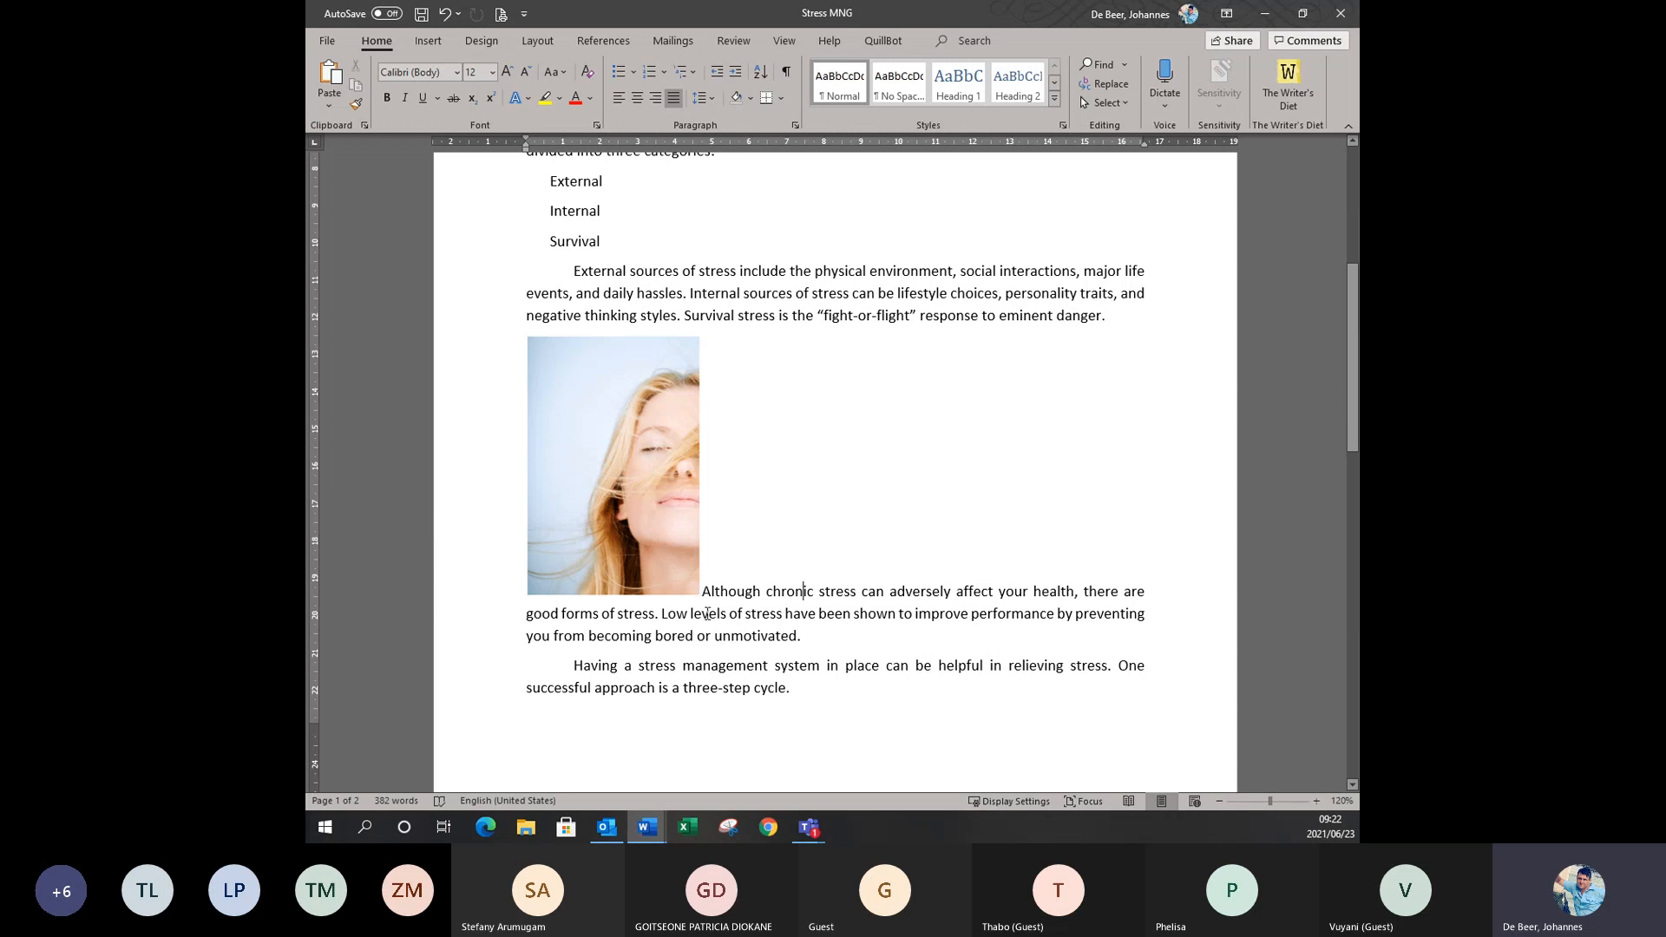
{"action": "left_click", "coordinate": [571, 444]}
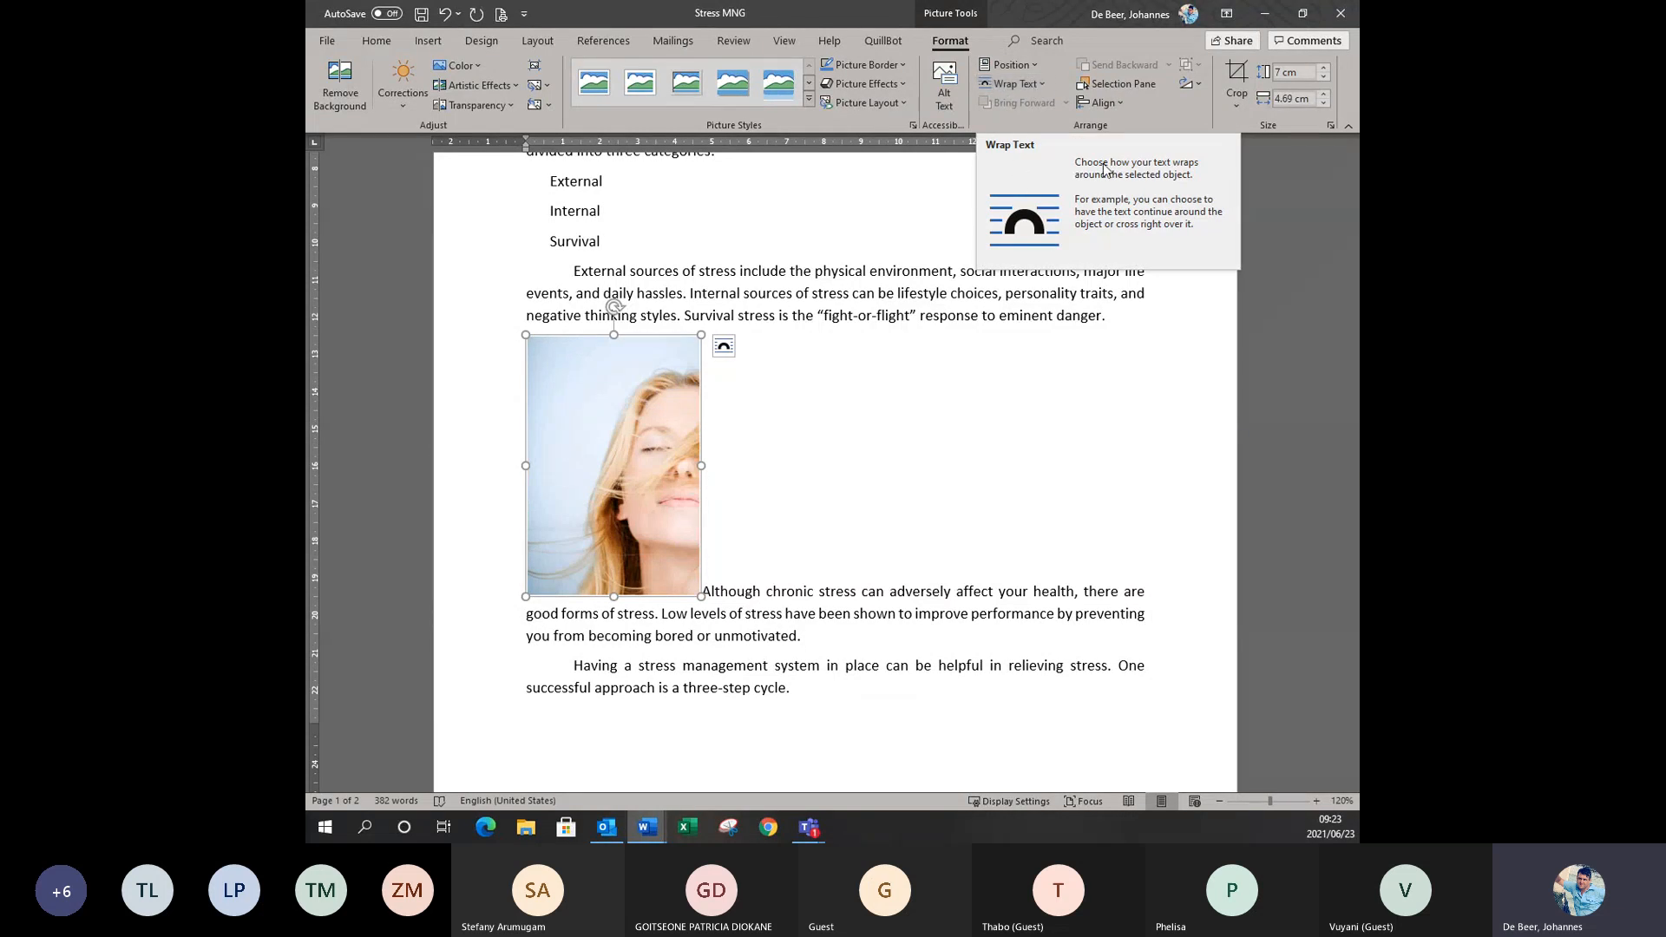
{"action": "left_click", "coordinate": [1042, 85]}
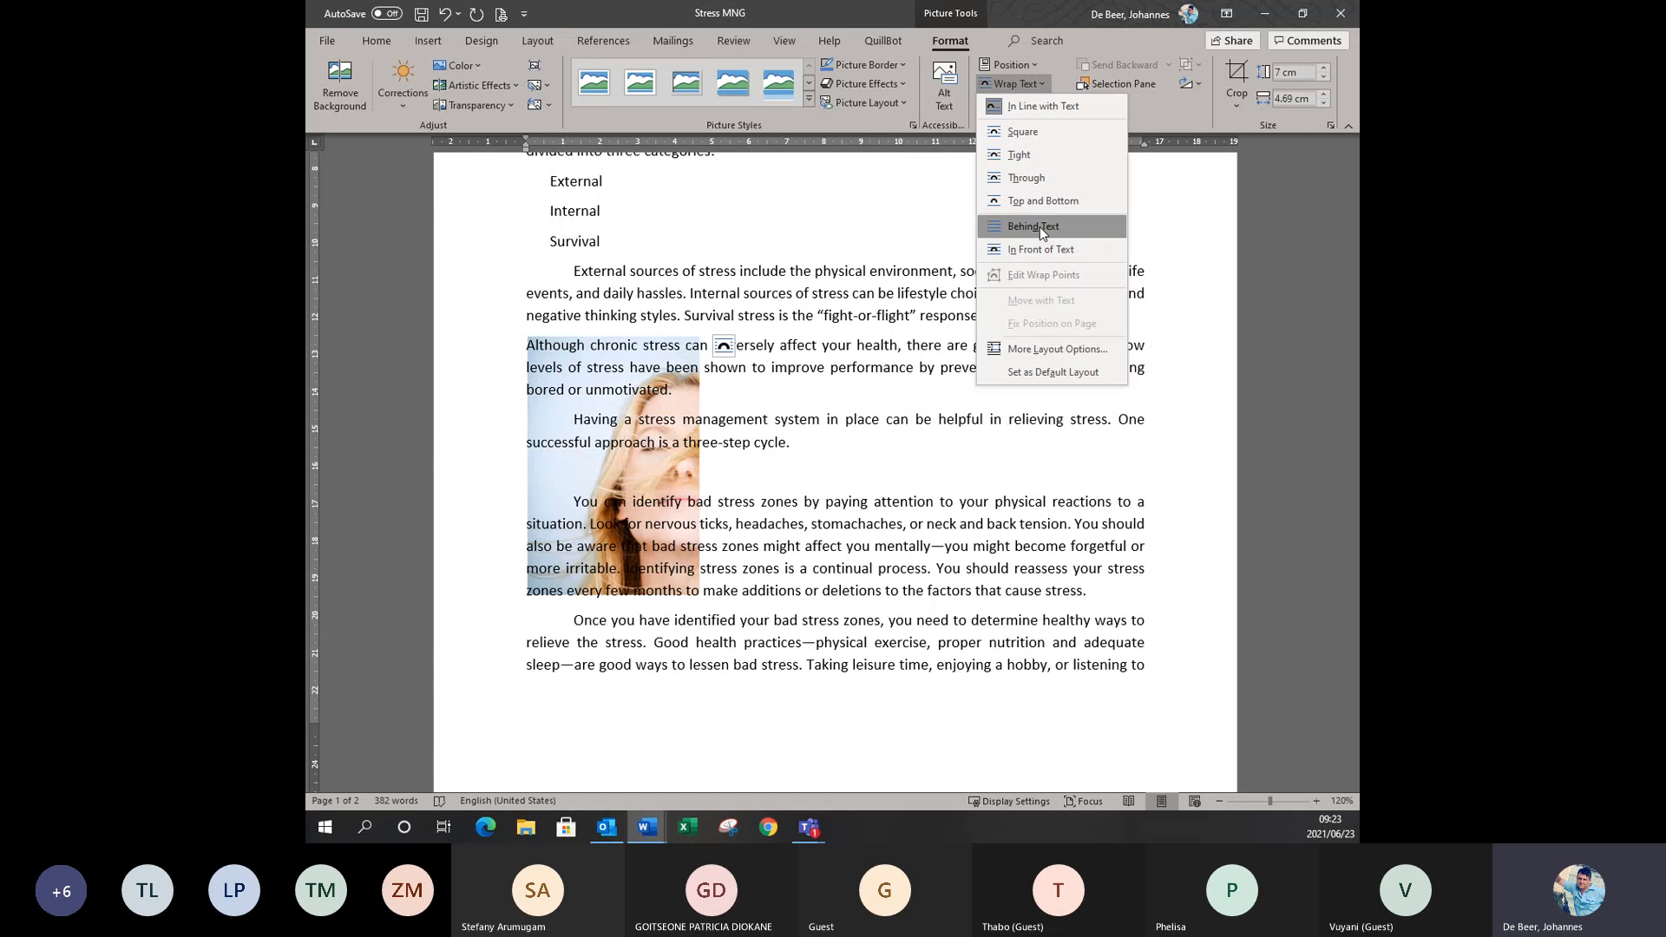
{"action": "left_click", "coordinate": [1023, 132]}
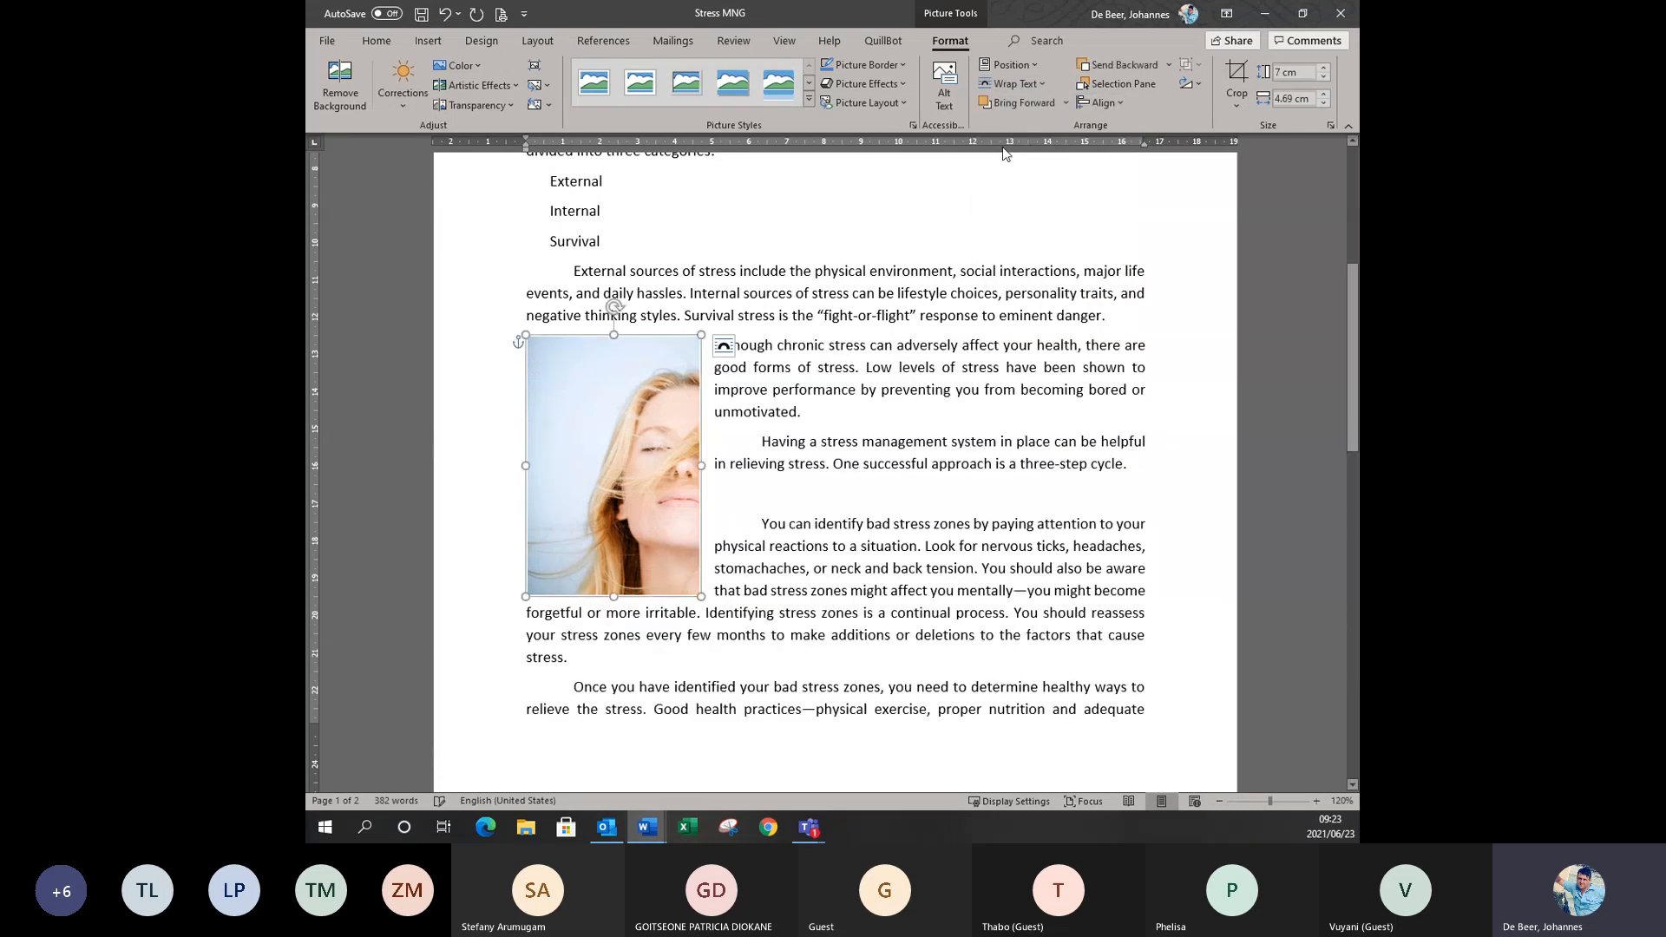
{"action": "left_click", "coordinate": [637, 298]}
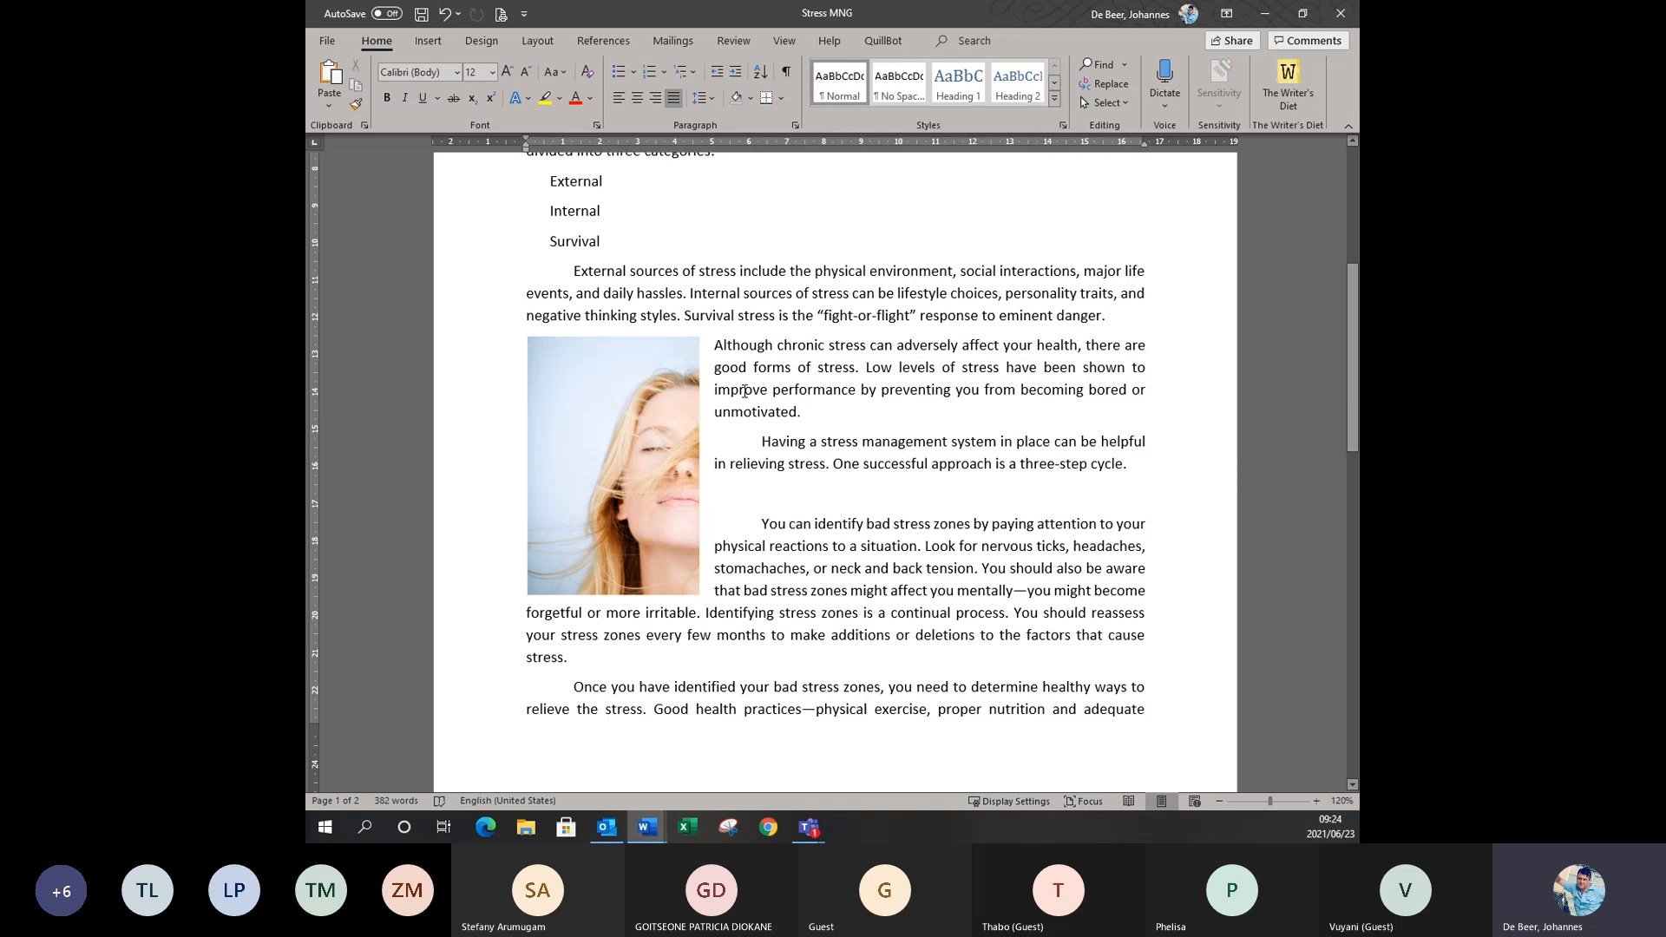
Apply the reflected rounded rectangle picture style to the picture.
{"action": "left_click", "coordinate": [660, 431]}
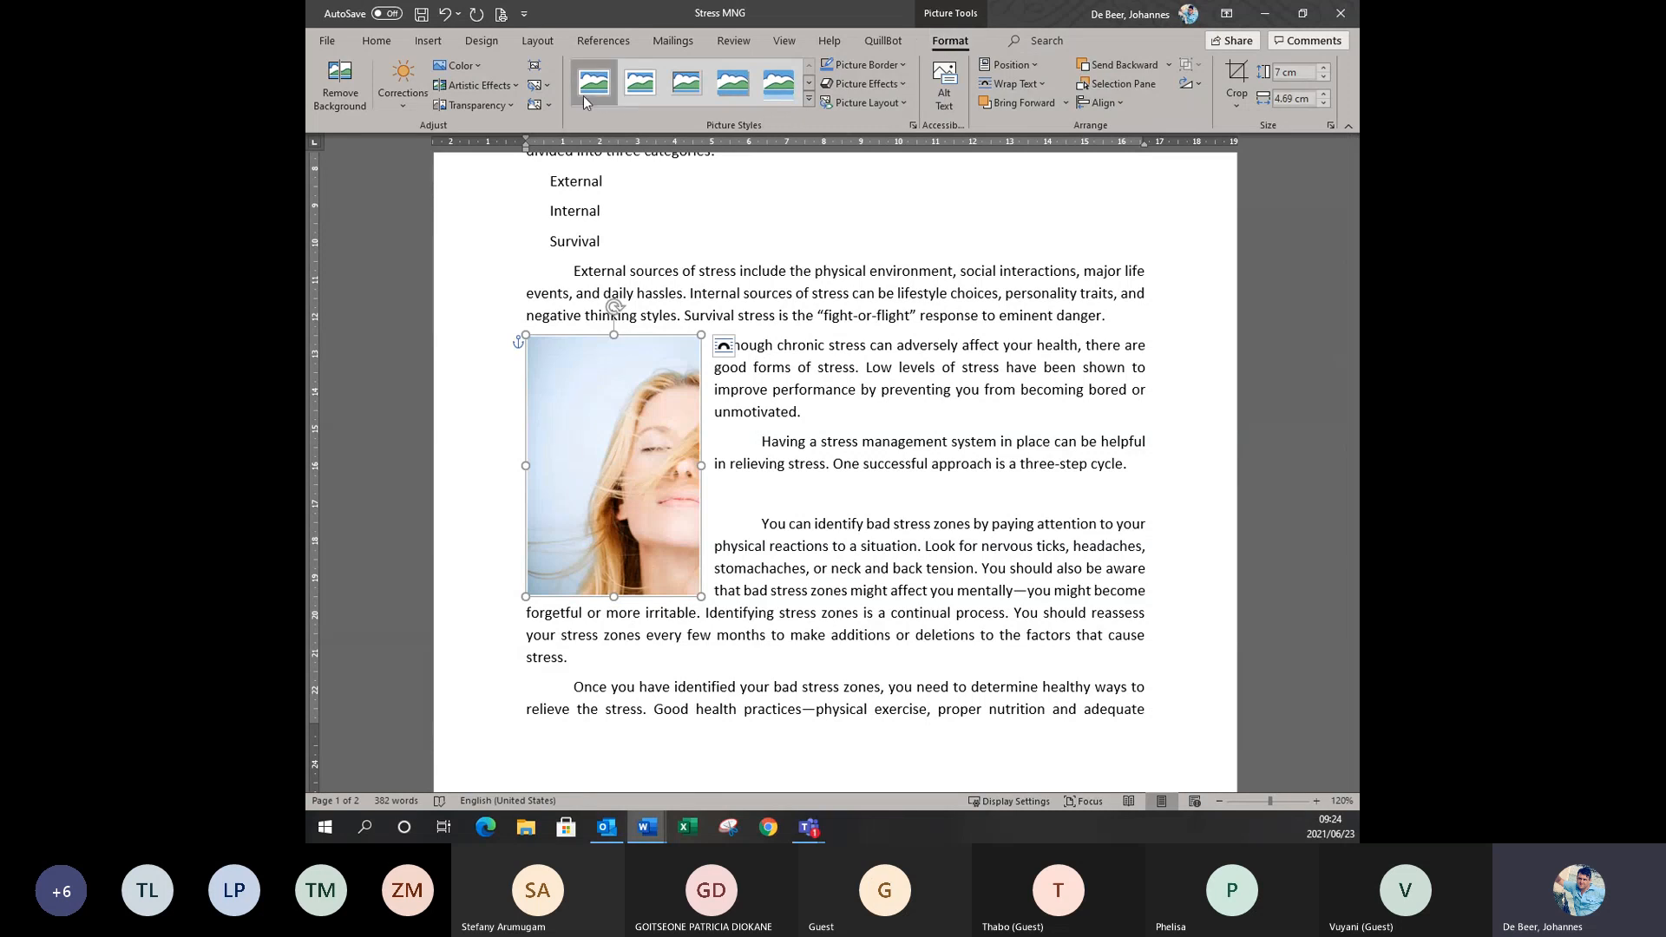
{"action": "left_click", "coordinate": [810, 103]}
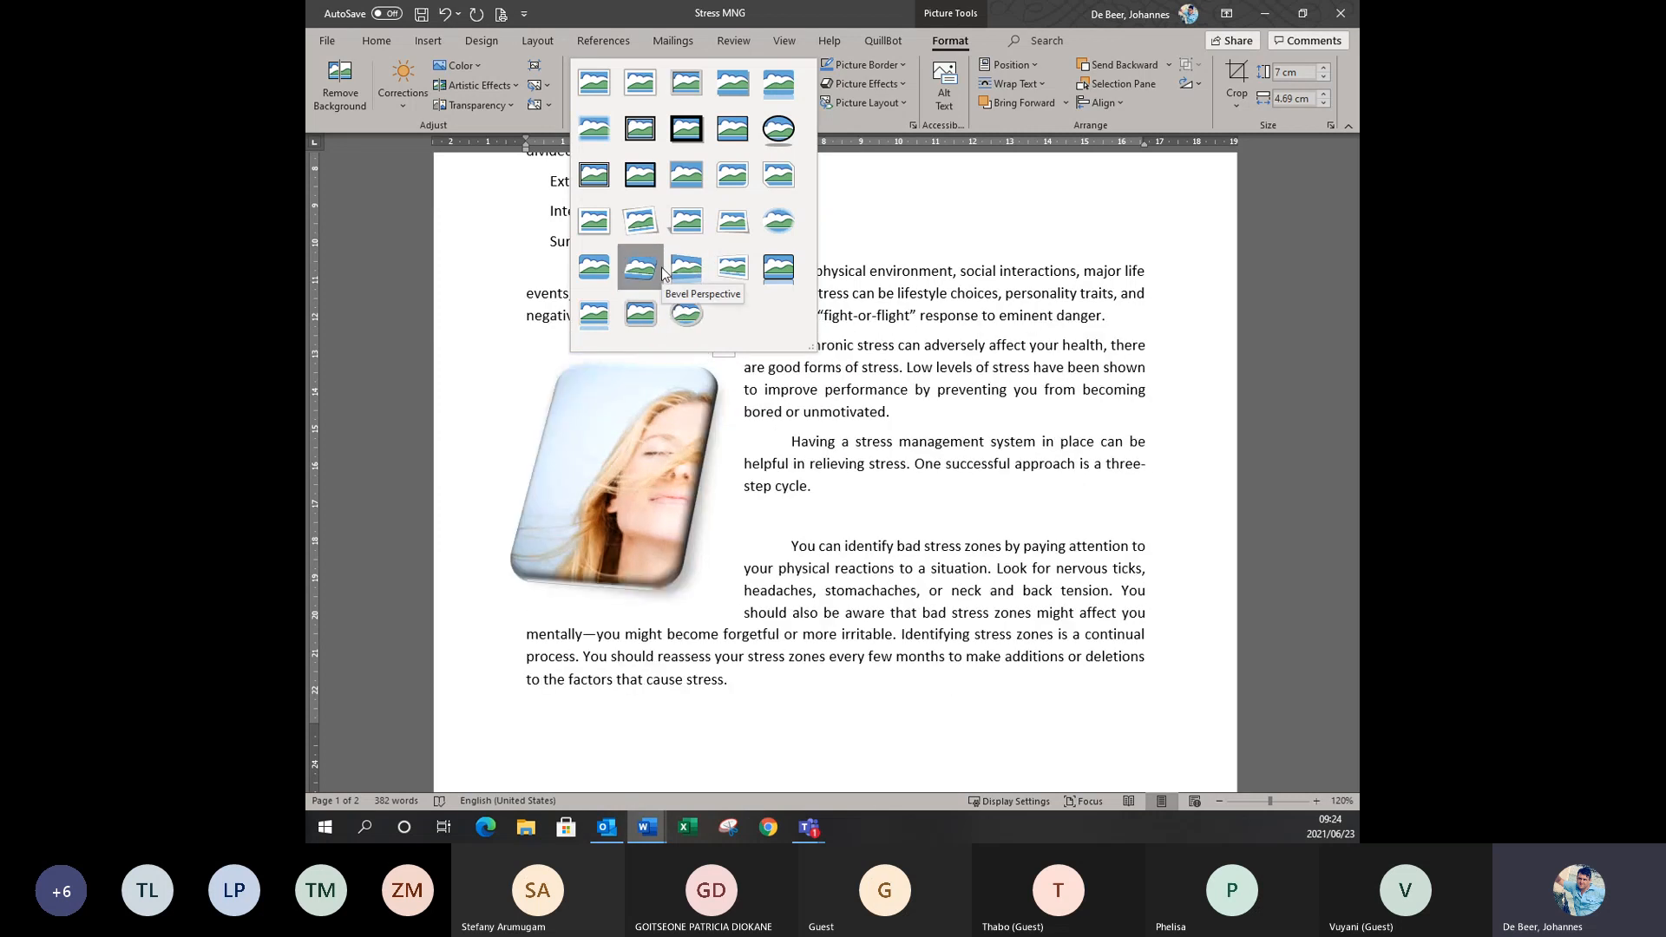
{"action": "left_click", "coordinate": [772, 93]}
{"action": "scroll", "coordinate": [812, 433], "scroll_direction": "down", "scroll_amount": 1}
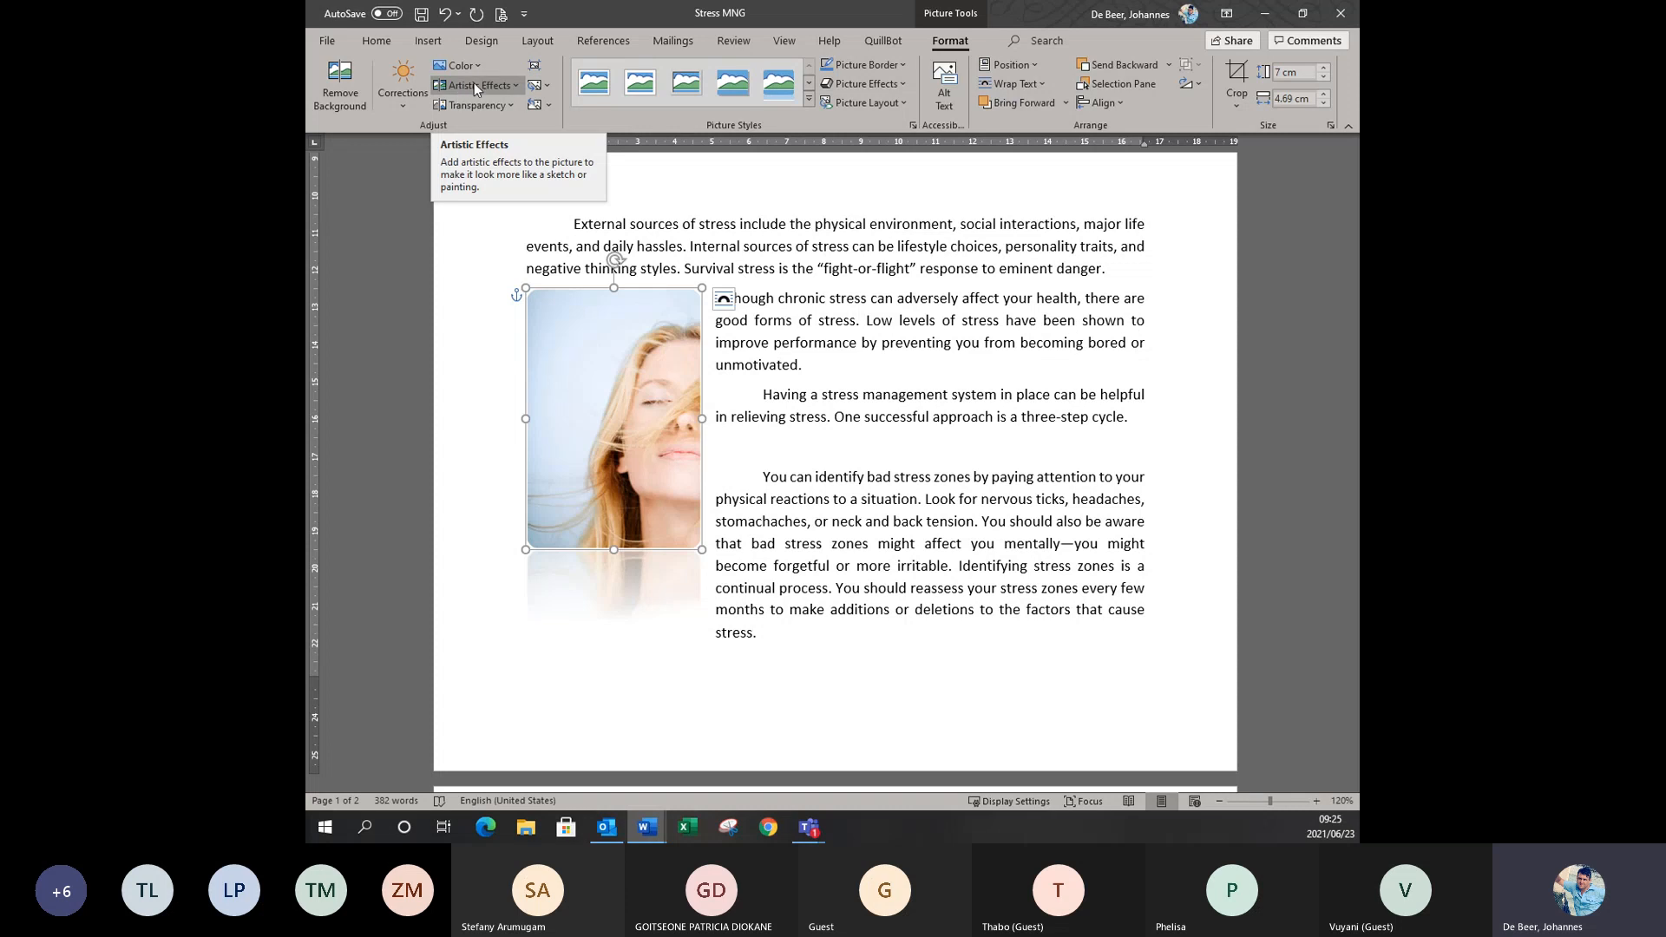
Apply the grayscale pencil artistic effect to the picture, and deselect it.
{"action": "left_click", "coordinate": [514, 84]}
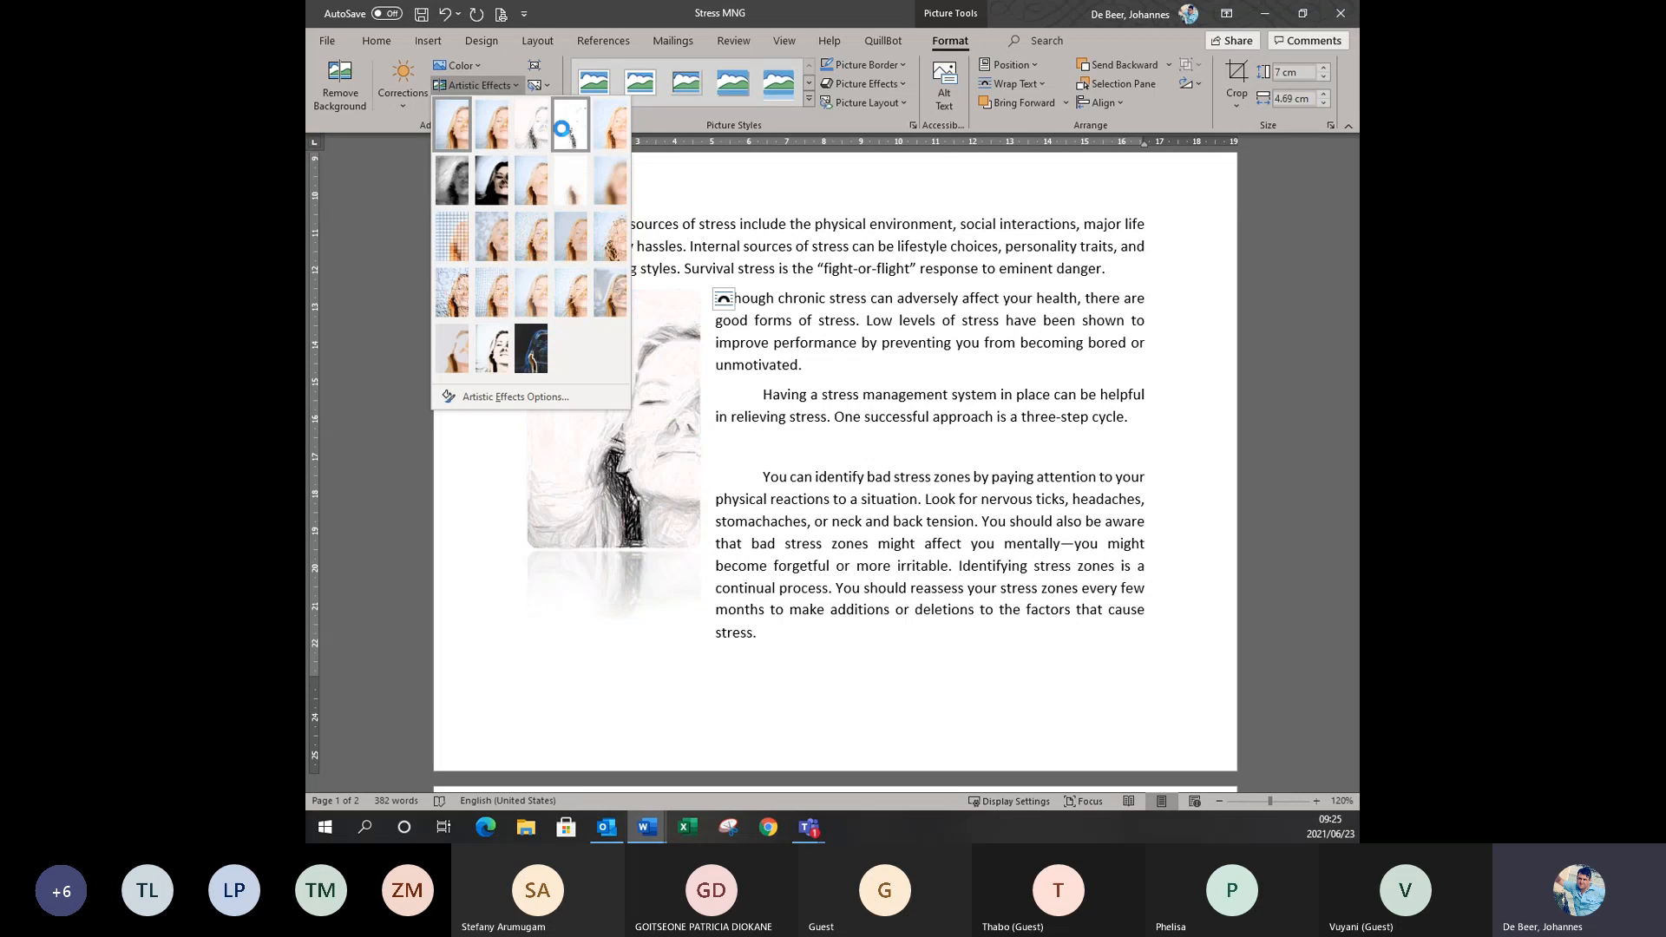
{"action": "left_click", "coordinate": [528, 129]}
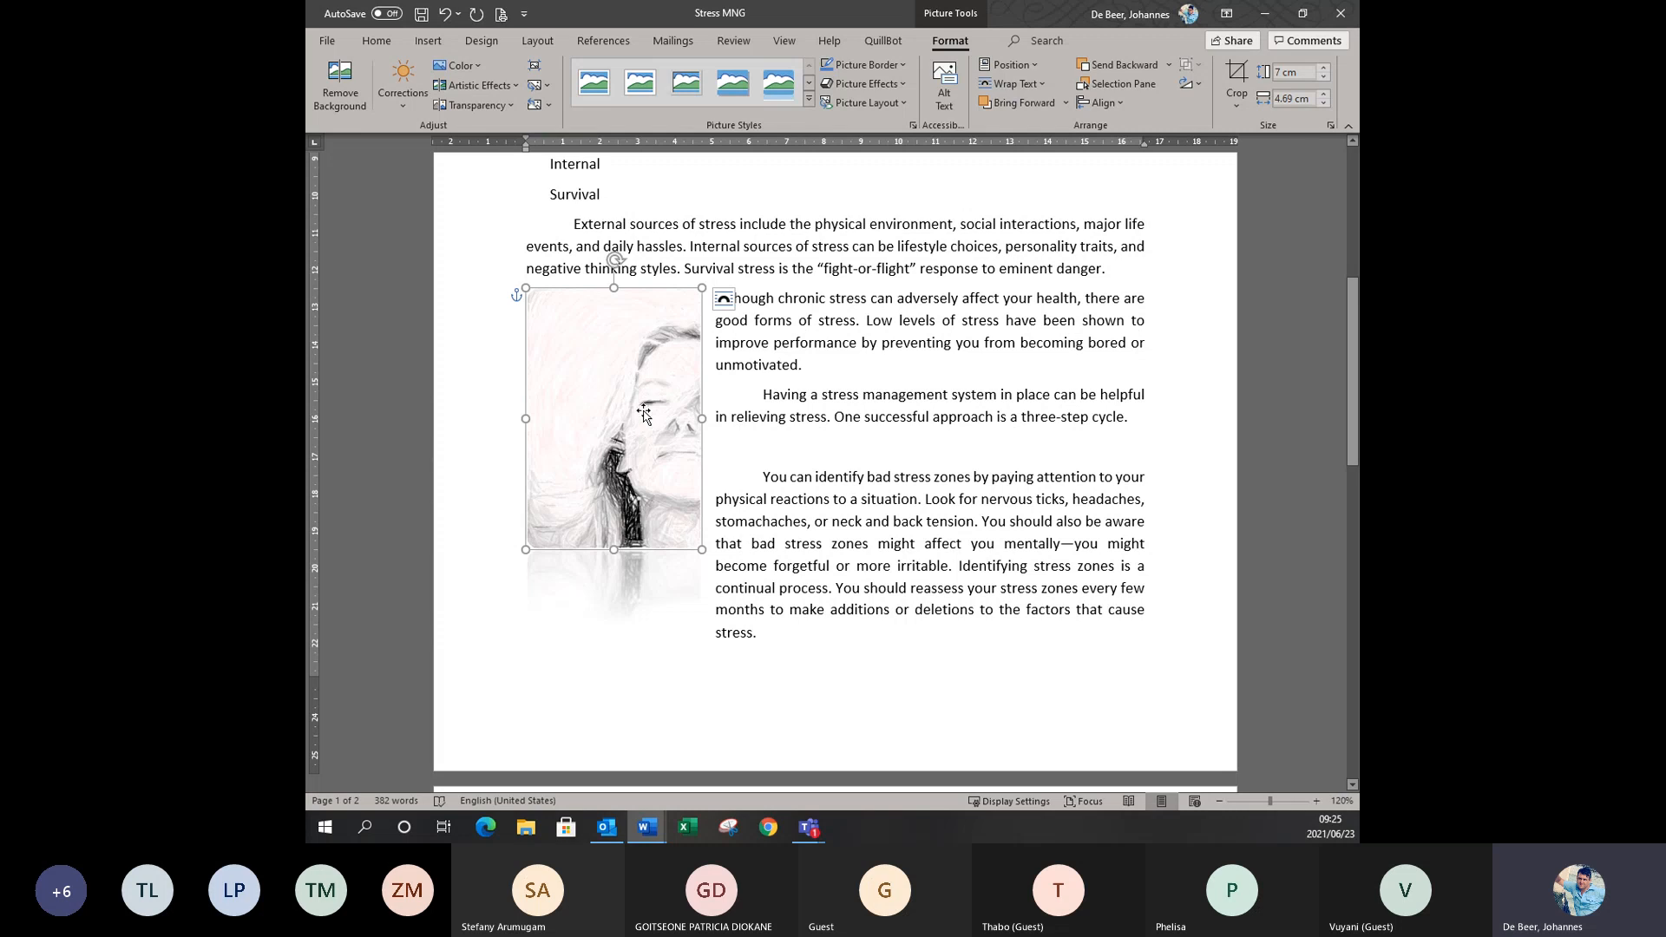
{"action": "left_click", "coordinate": [775, 451]}
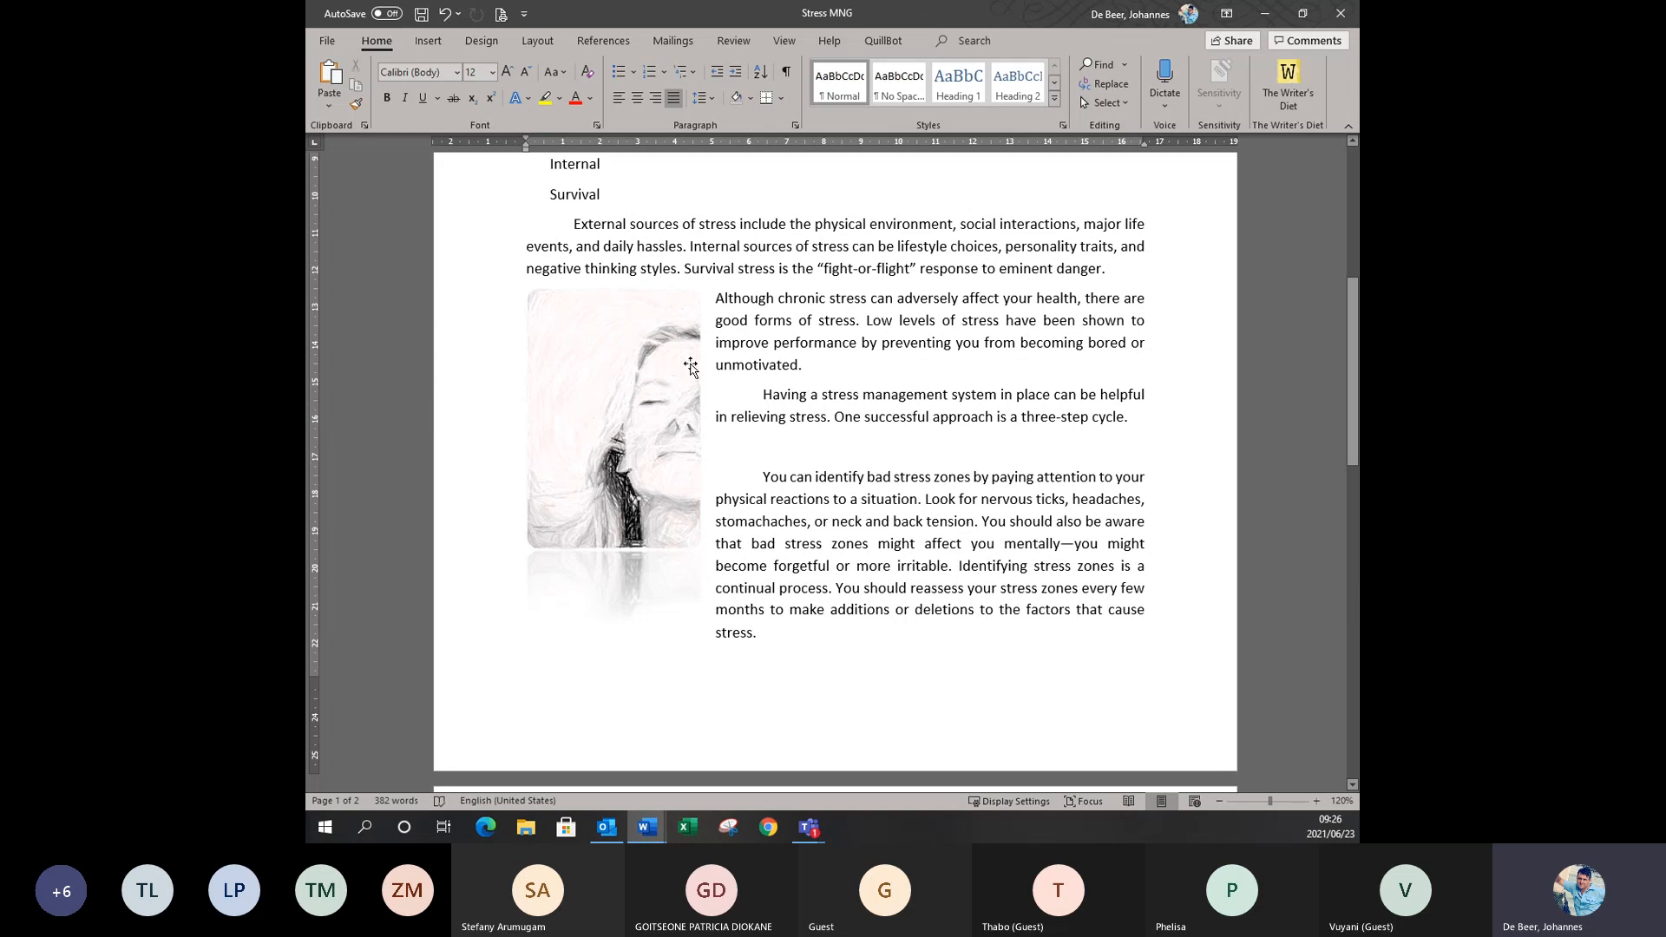
Format the lines External, Internal and Survival as a bulleted list with arrowhead bullets.
{"action": "scroll", "coordinate": [763, 308], "scroll_direction": "up", "scroll_amount": 3}
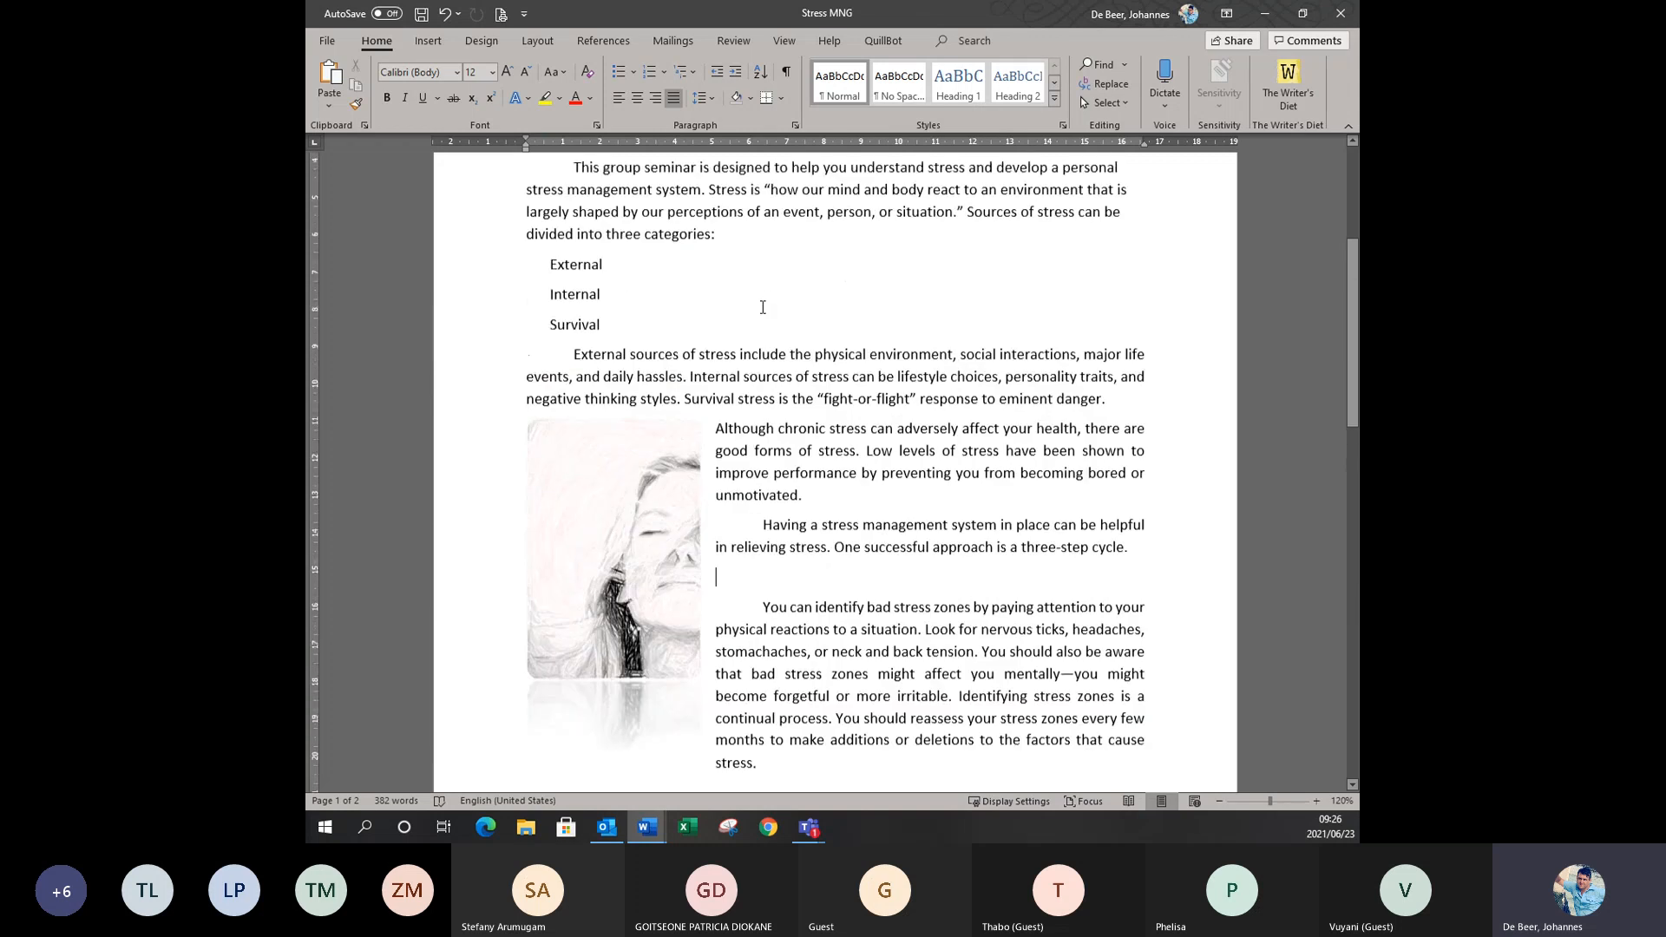
{"action": "scroll", "coordinate": [763, 307], "scroll_direction": "up", "scroll_amount": 1}
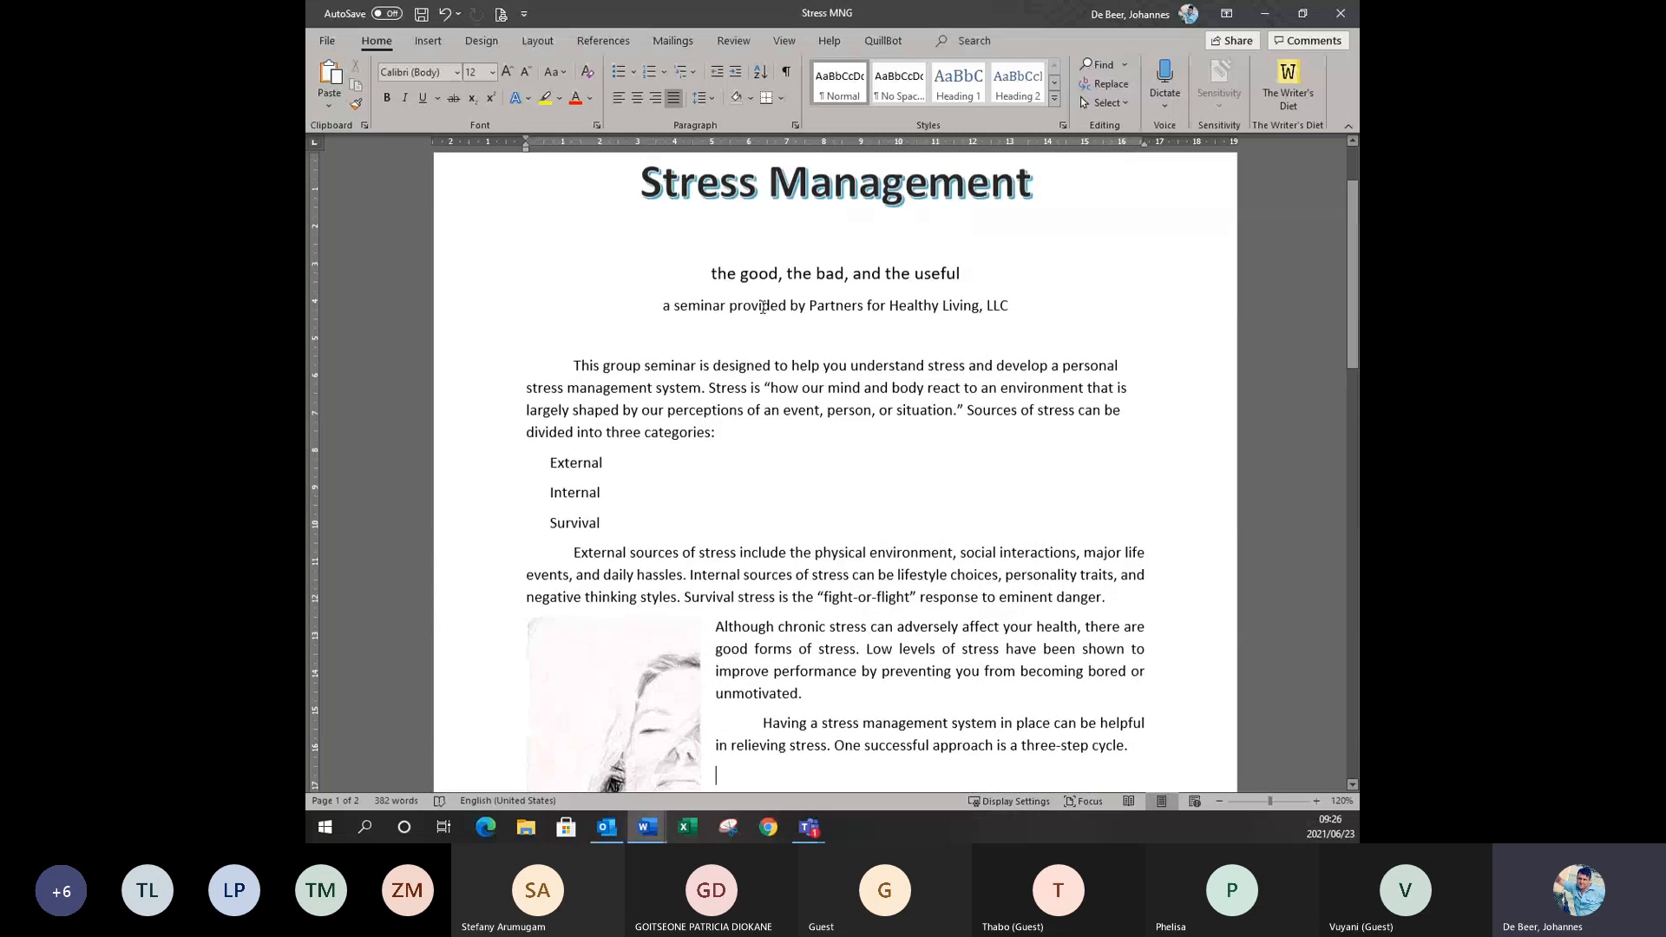
{"action": "scroll", "coordinate": [763, 307], "scroll_direction": "down", "scroll_amount": 1}
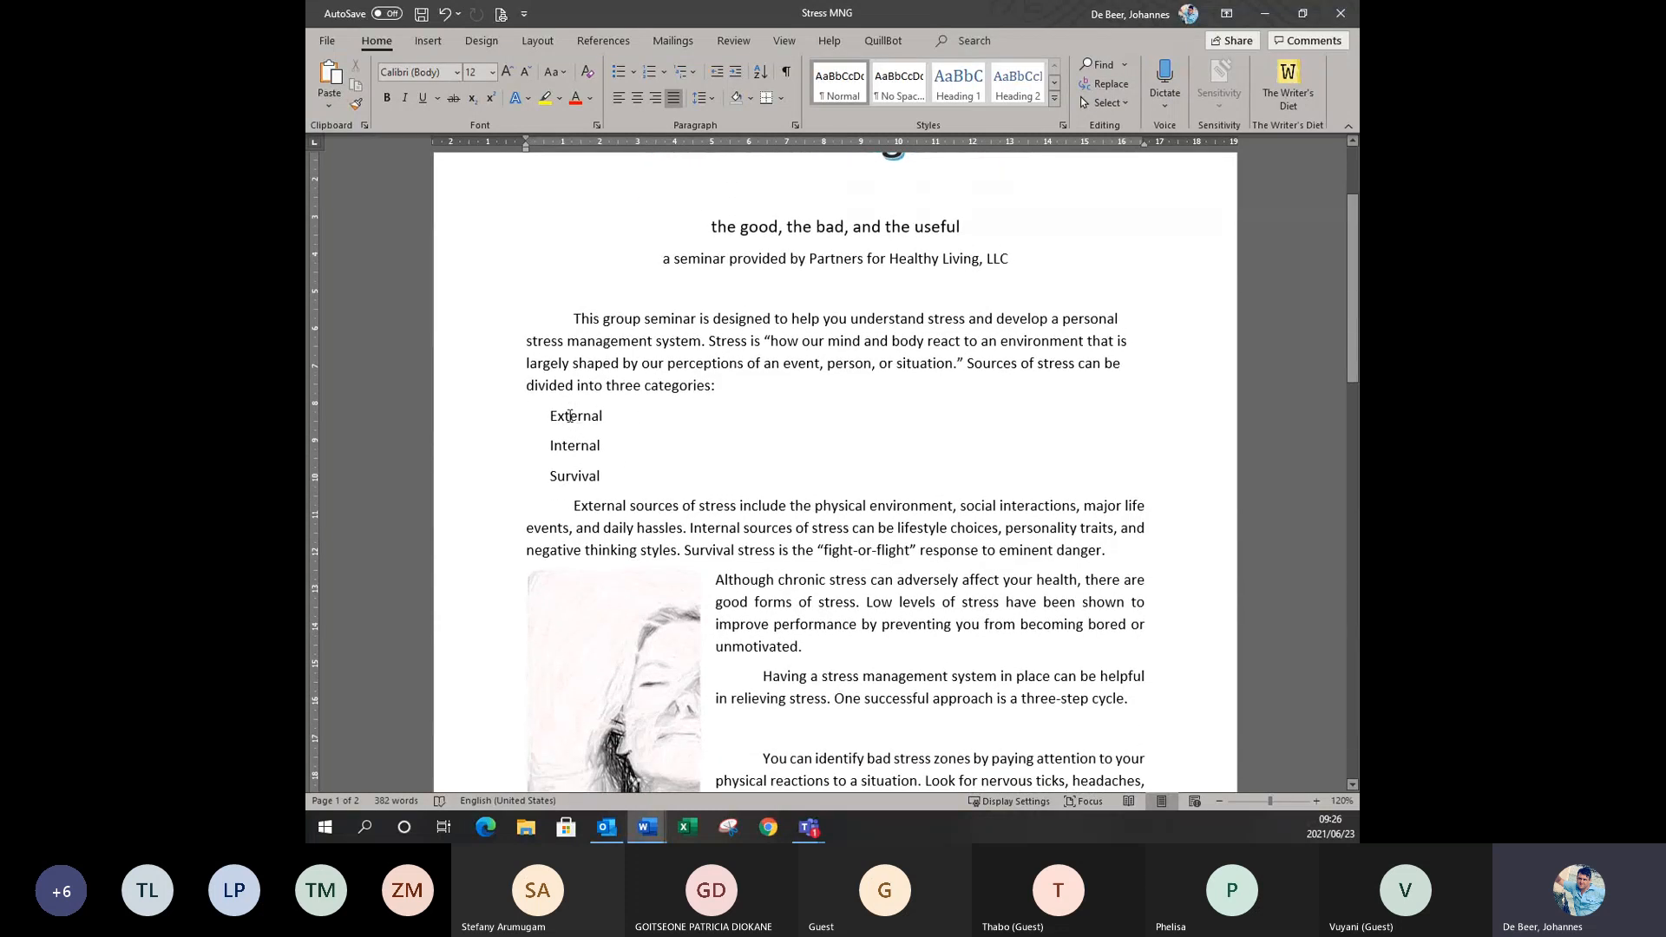
{"action": "left_click_drag", "start_coordinate": [552, 420], "coordinate": [610, 482]}
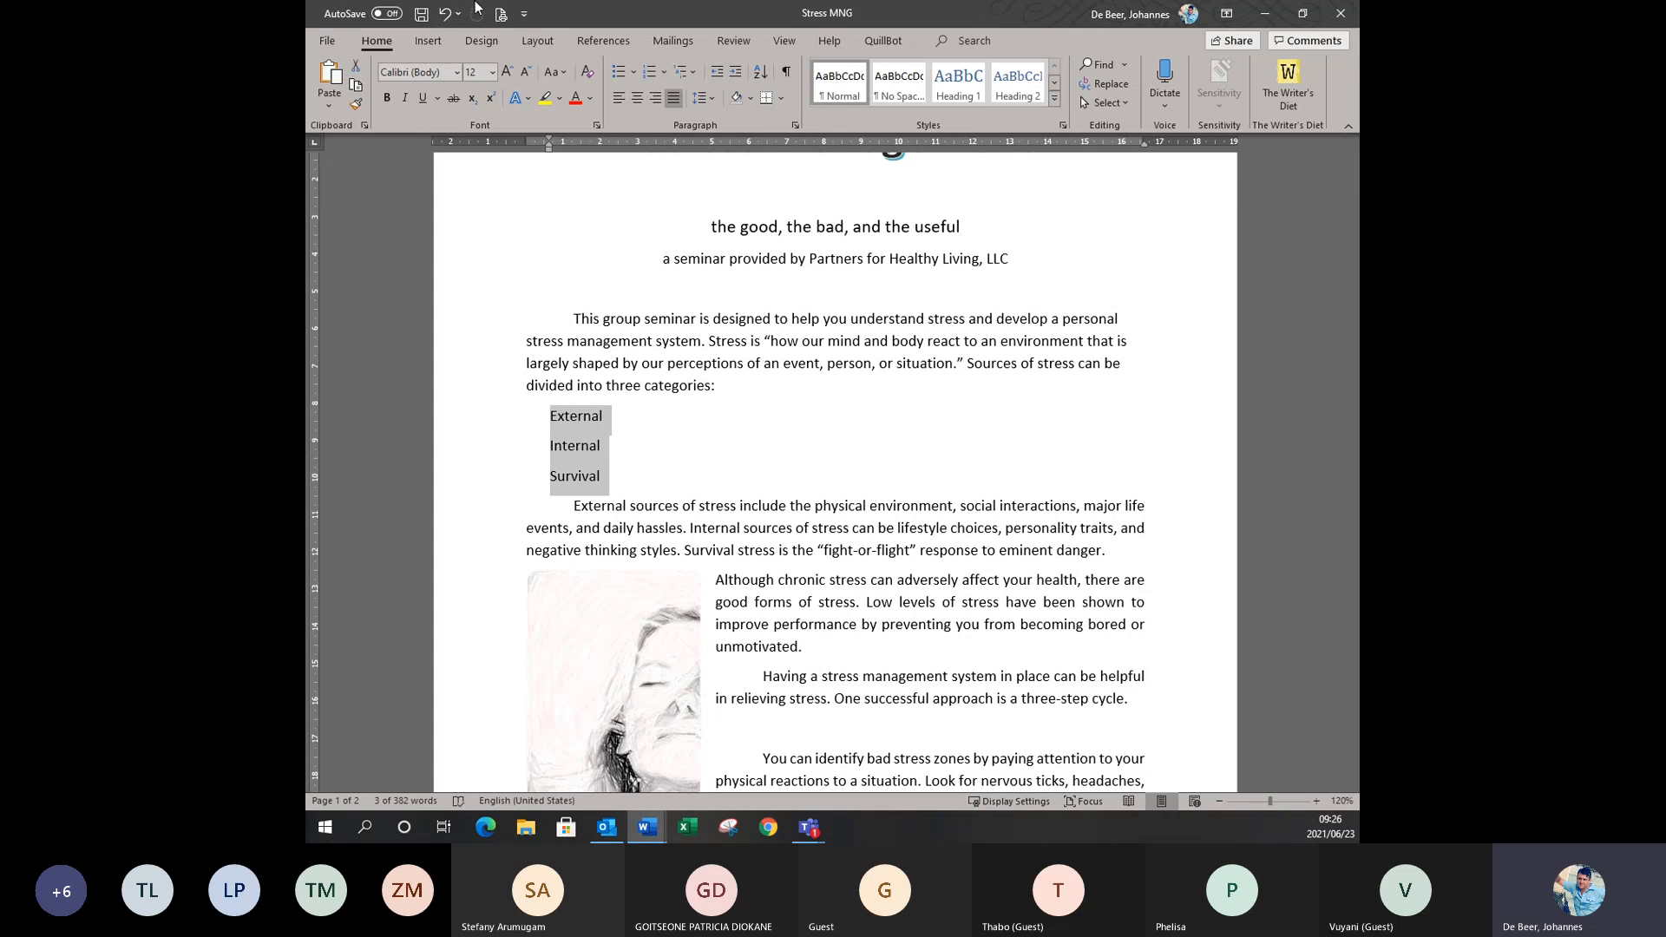
{"action": "left_click", "coordinate": [633, 76]}
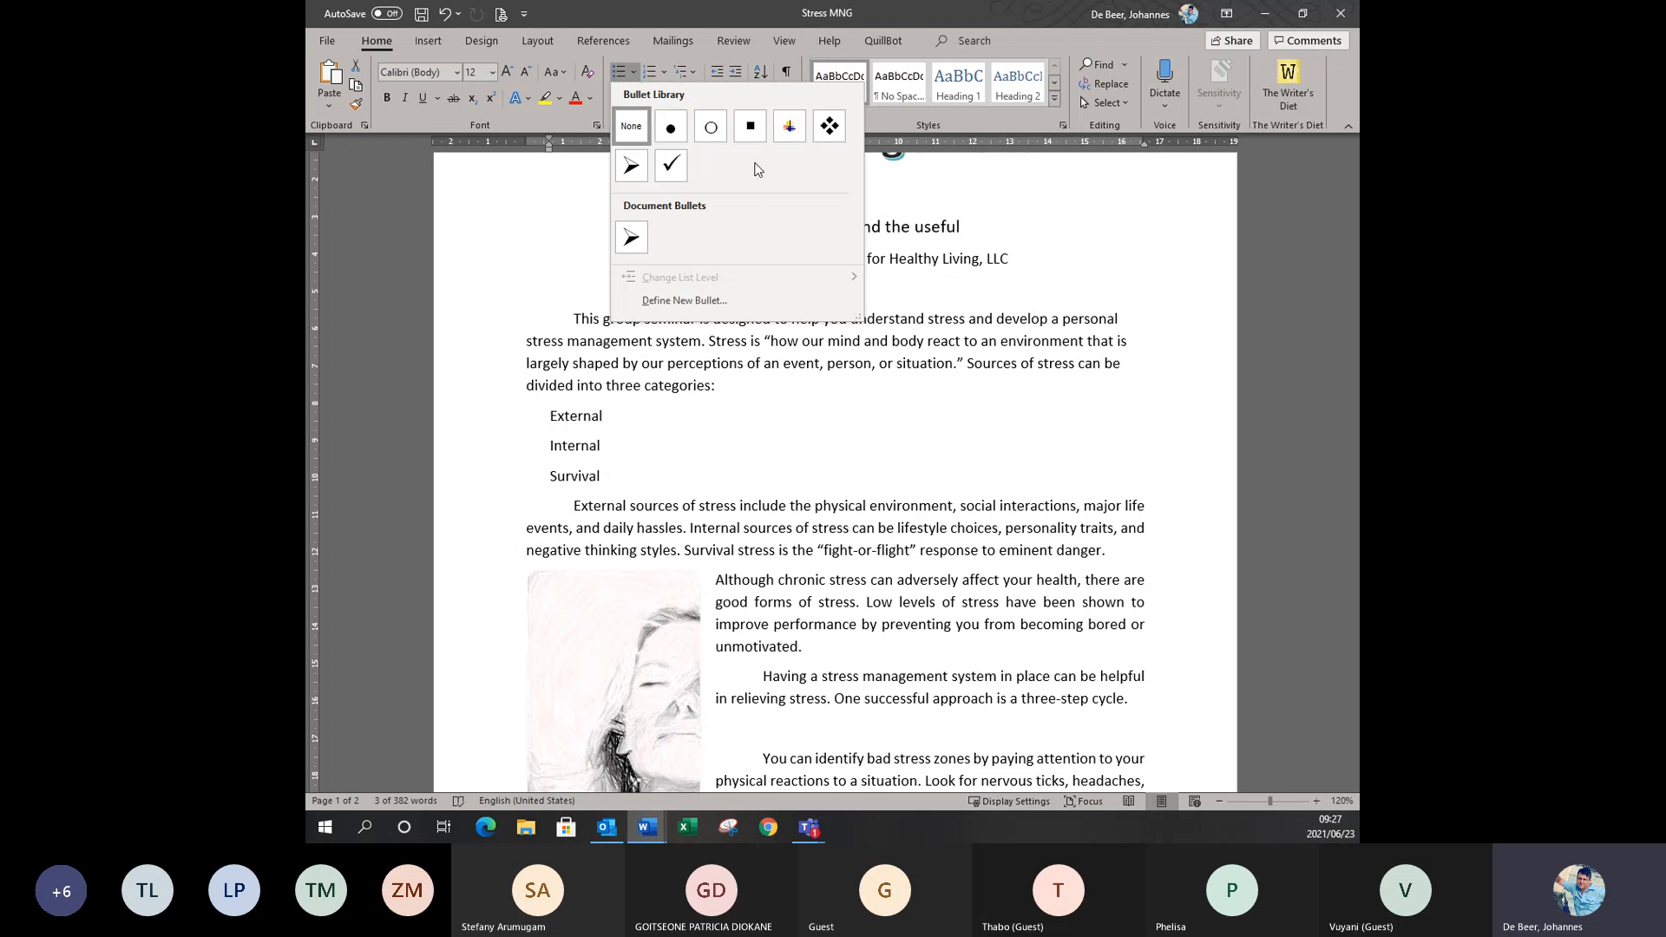
{"action": "left_click", "coordinate": [631, 166]}
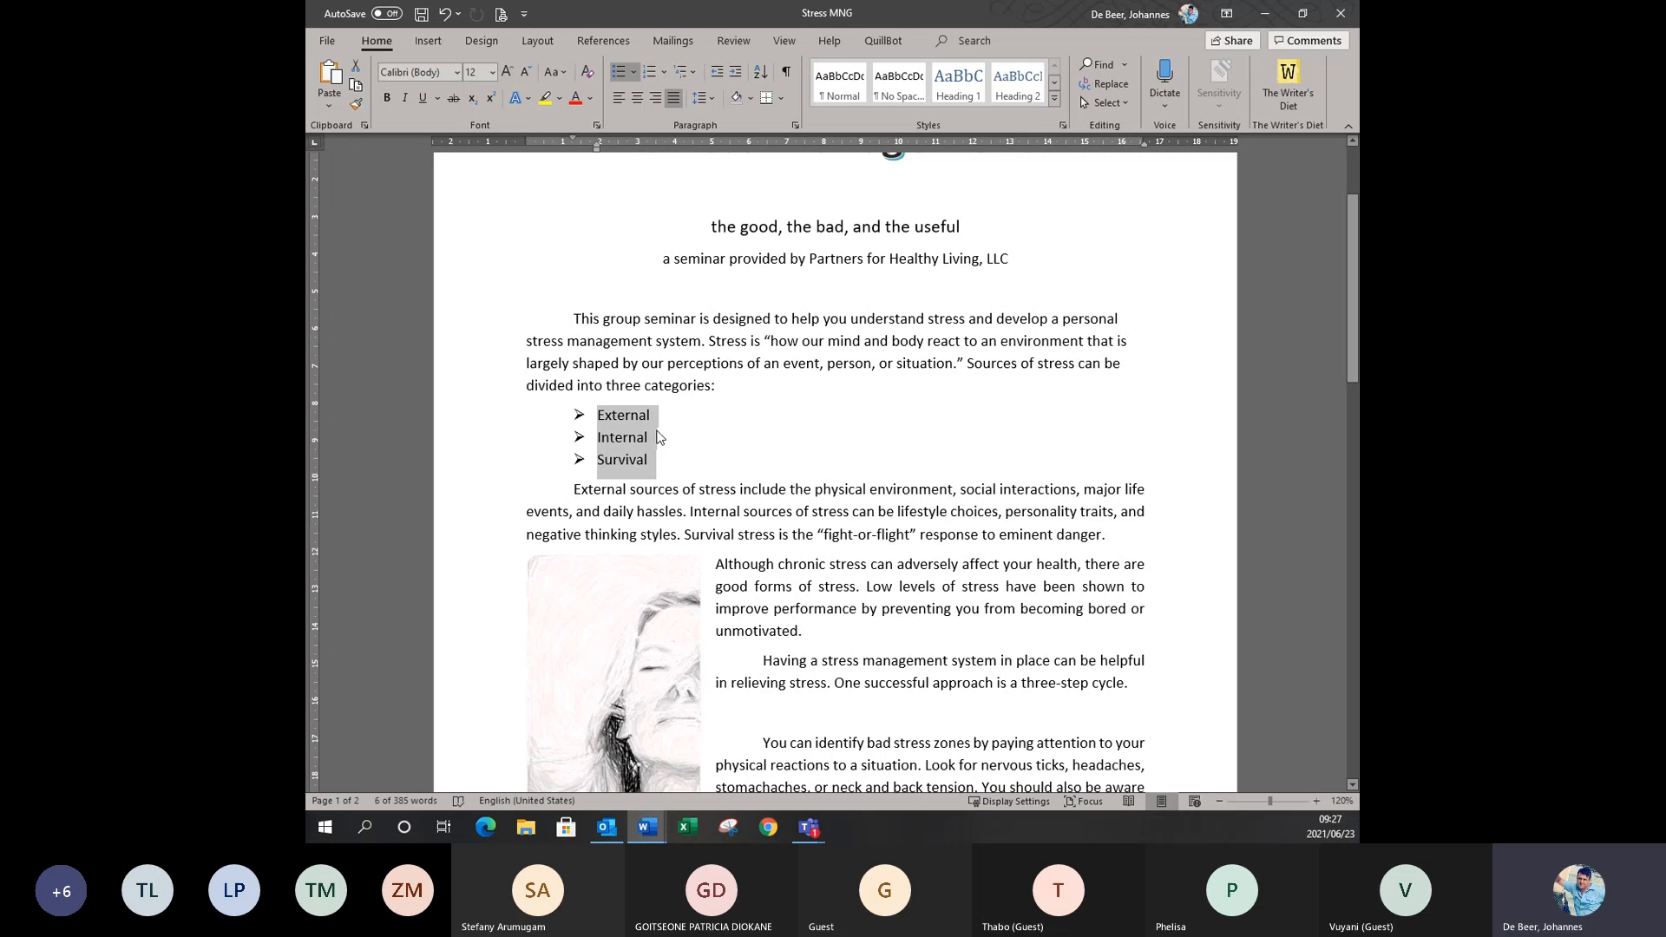
Start a numbered list in the 1., 2., 3. format on the blank line below the sentence about the three-step cycle.
{"action": "scroll", "coordinate": [689, 426], "scroll_direction": "down", "scroll_amount": 1}
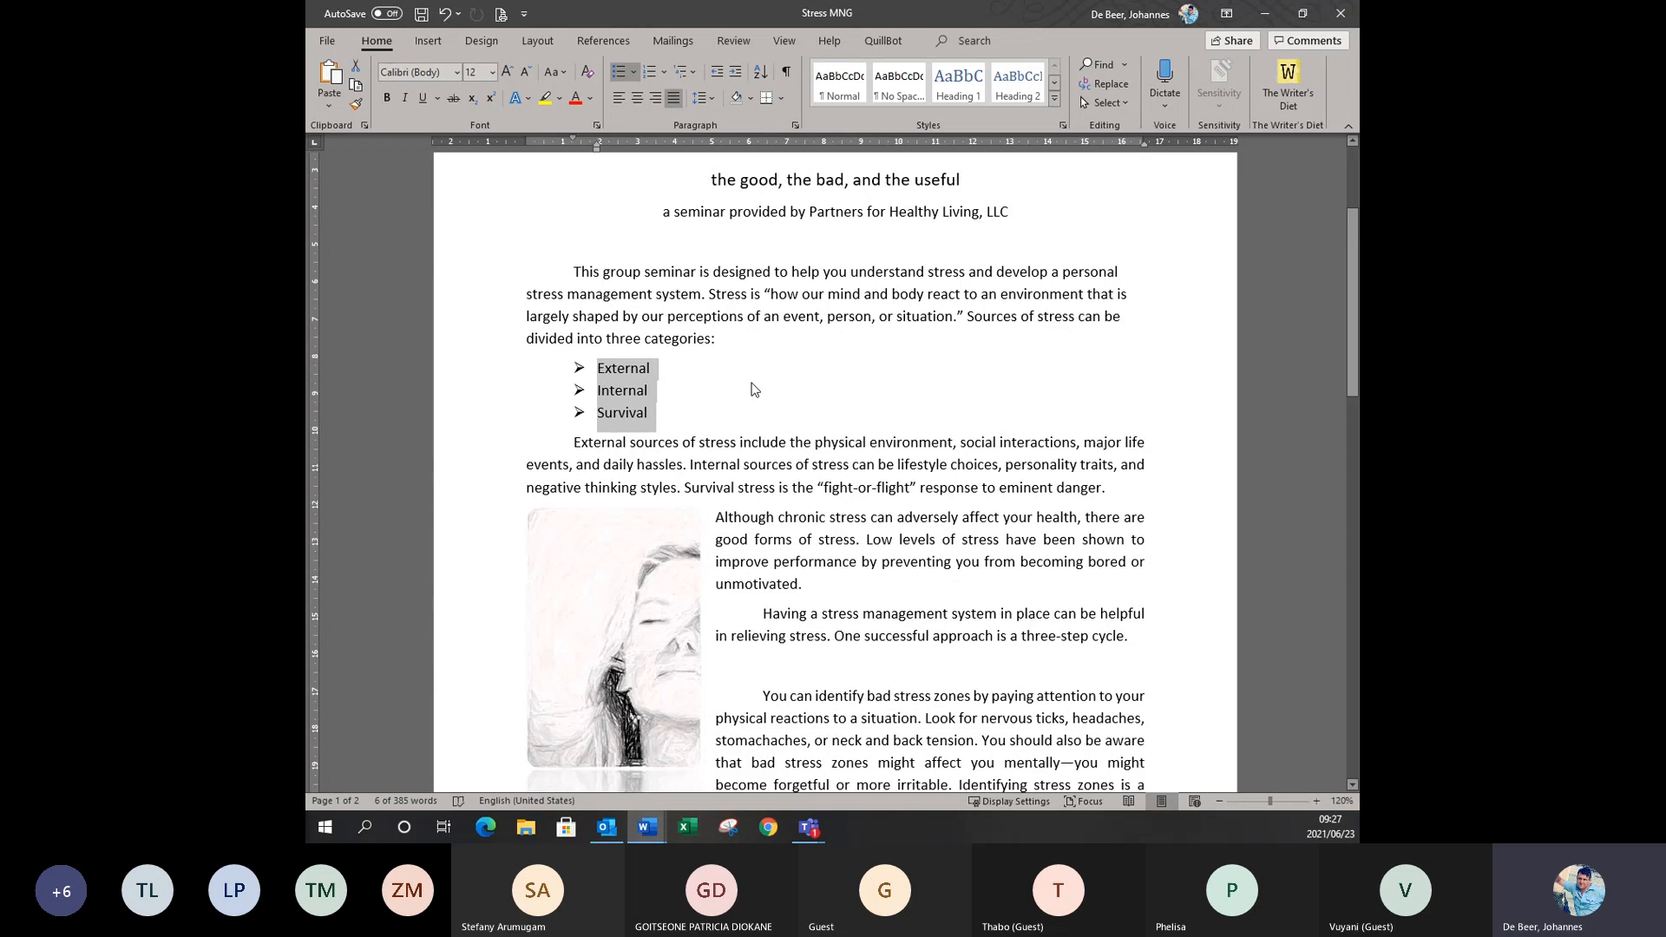
{"action": "scroll", "coordinate": [753, 388], "scroll_direction": "down", "scroll_amount": 3}
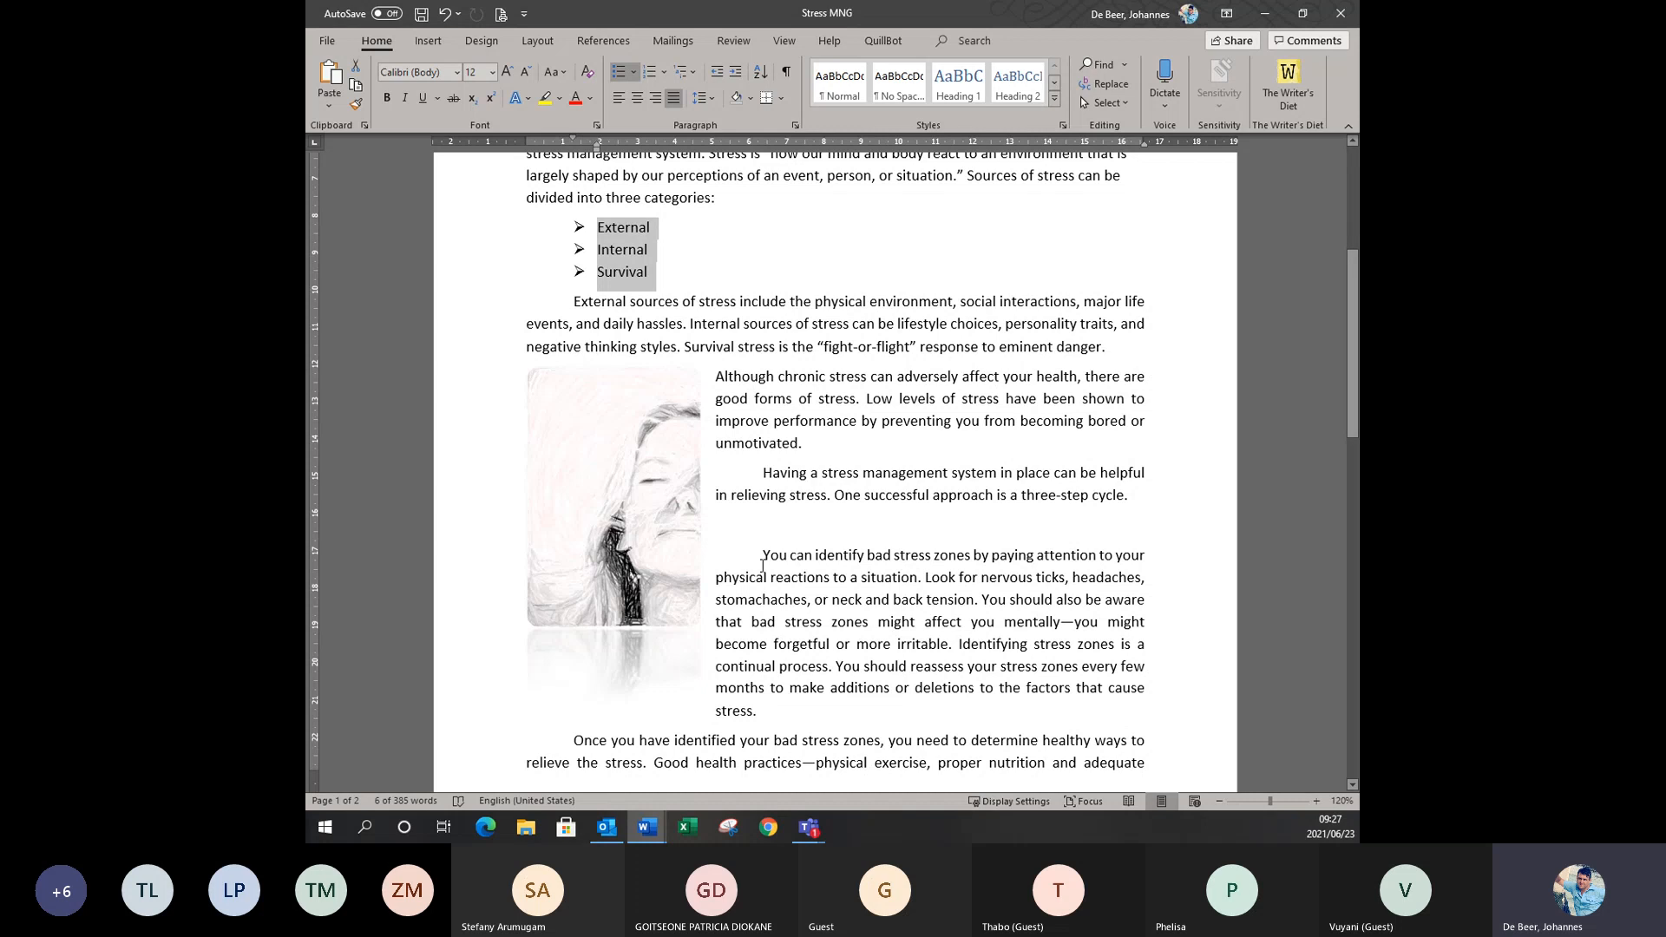
{"action": "scroll", "coordinate": [766, 542], "scroll_direction": "down", "scroll_amount": 1}
{"action": "left_click", "coordinate": [779, 476]}
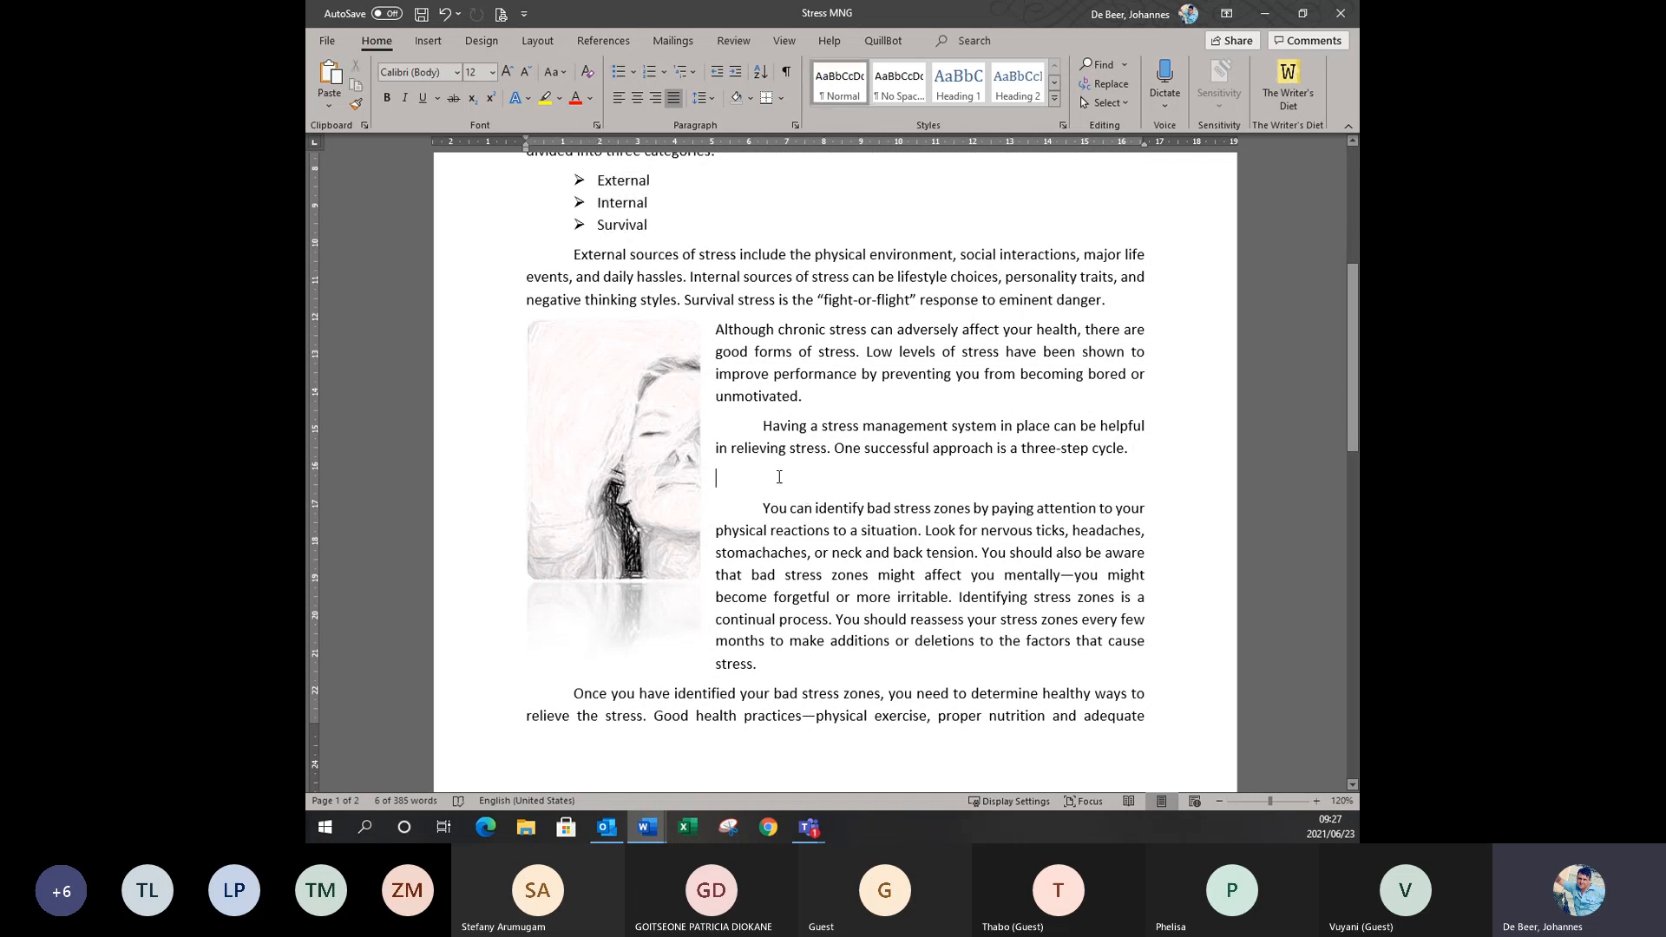
{"action": "scroll", "coordinate": [746, 434], "scroll_direction": "down", "scroll_amount": 3}
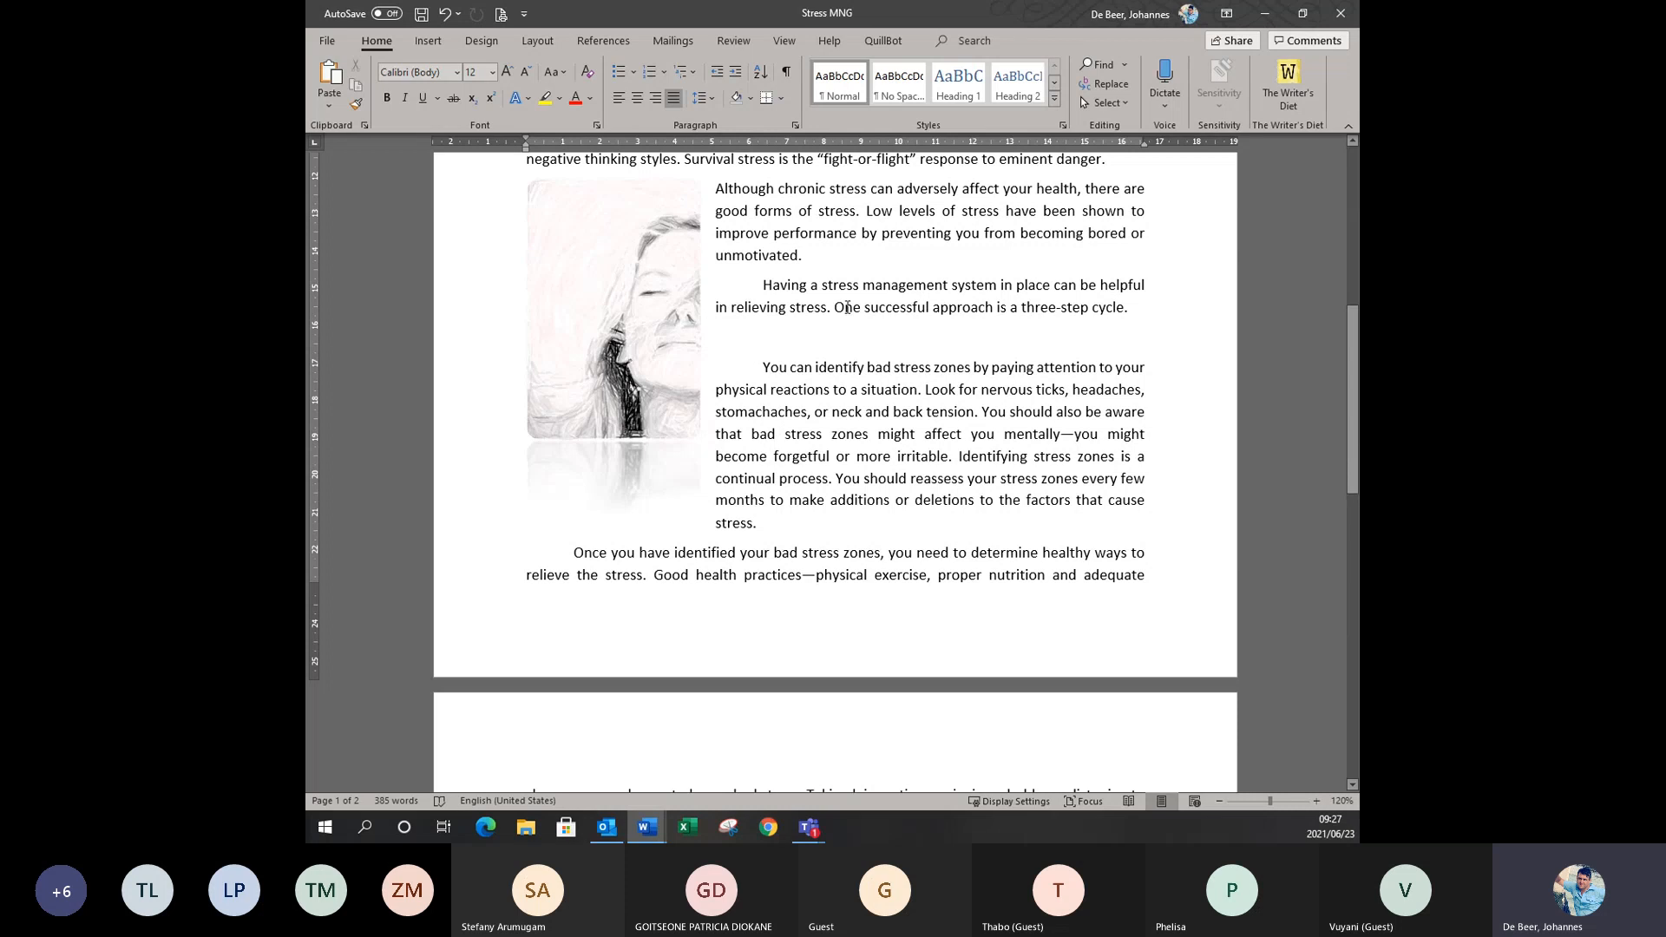
{"action": "left_click_drag", "start_coordinate": [835, 308], "coordinate": [1130, 309]}
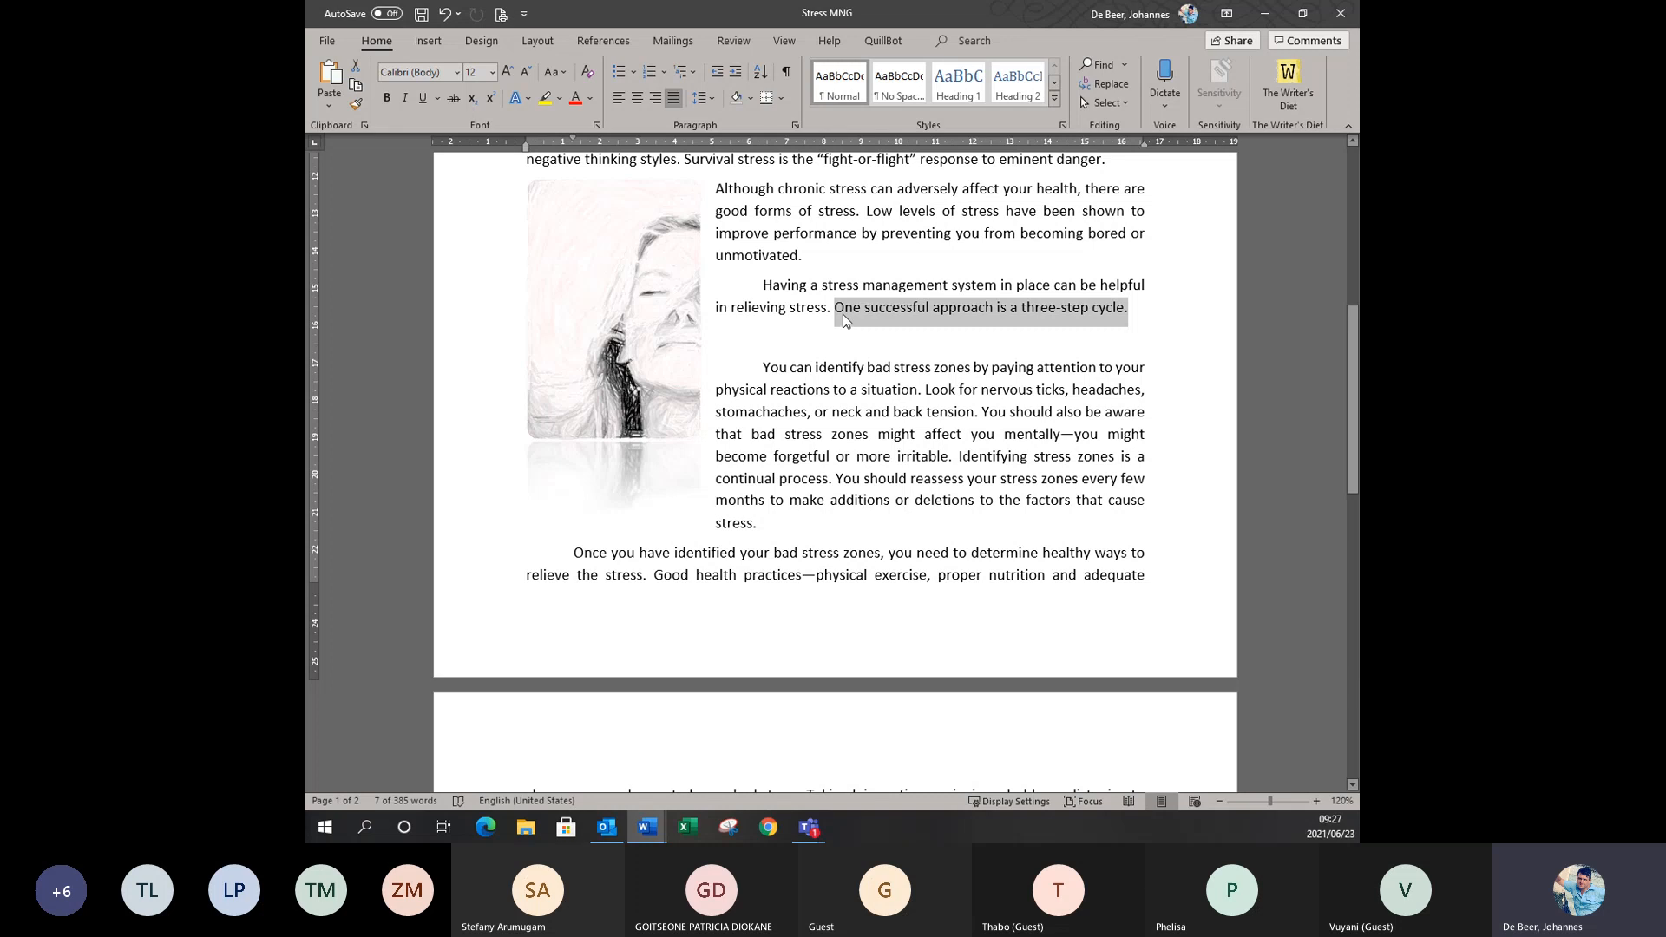
{"action": "left_click", "coordinate": [790, 336]}
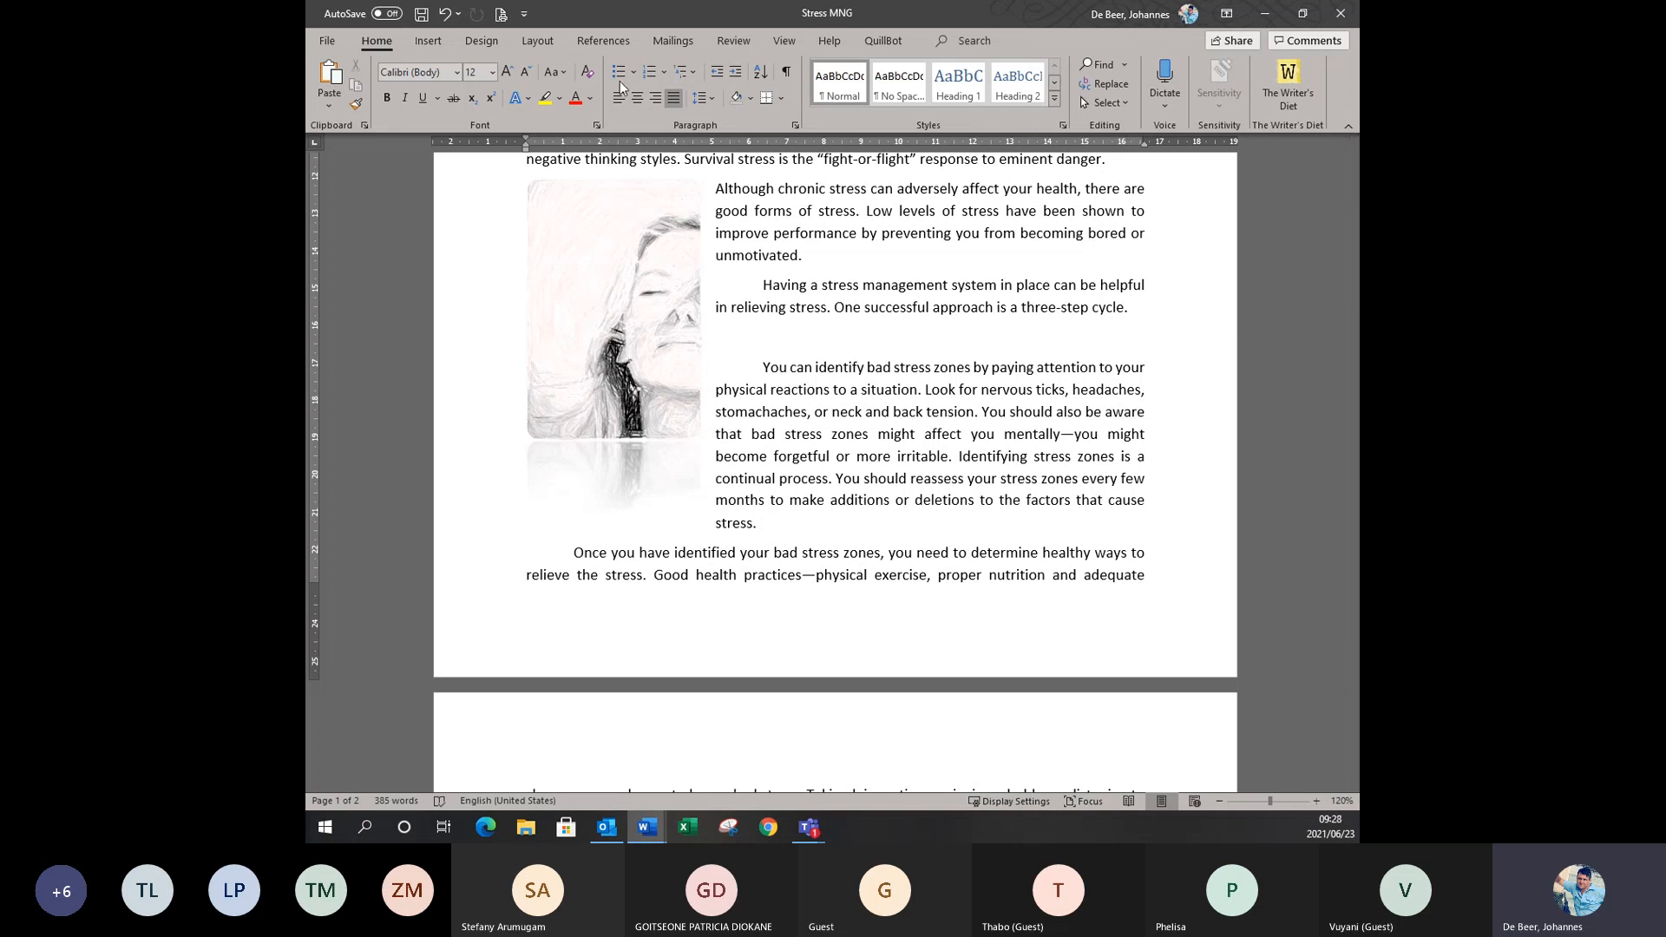
{"action": "left_click", "coordinate": [664, 73]}
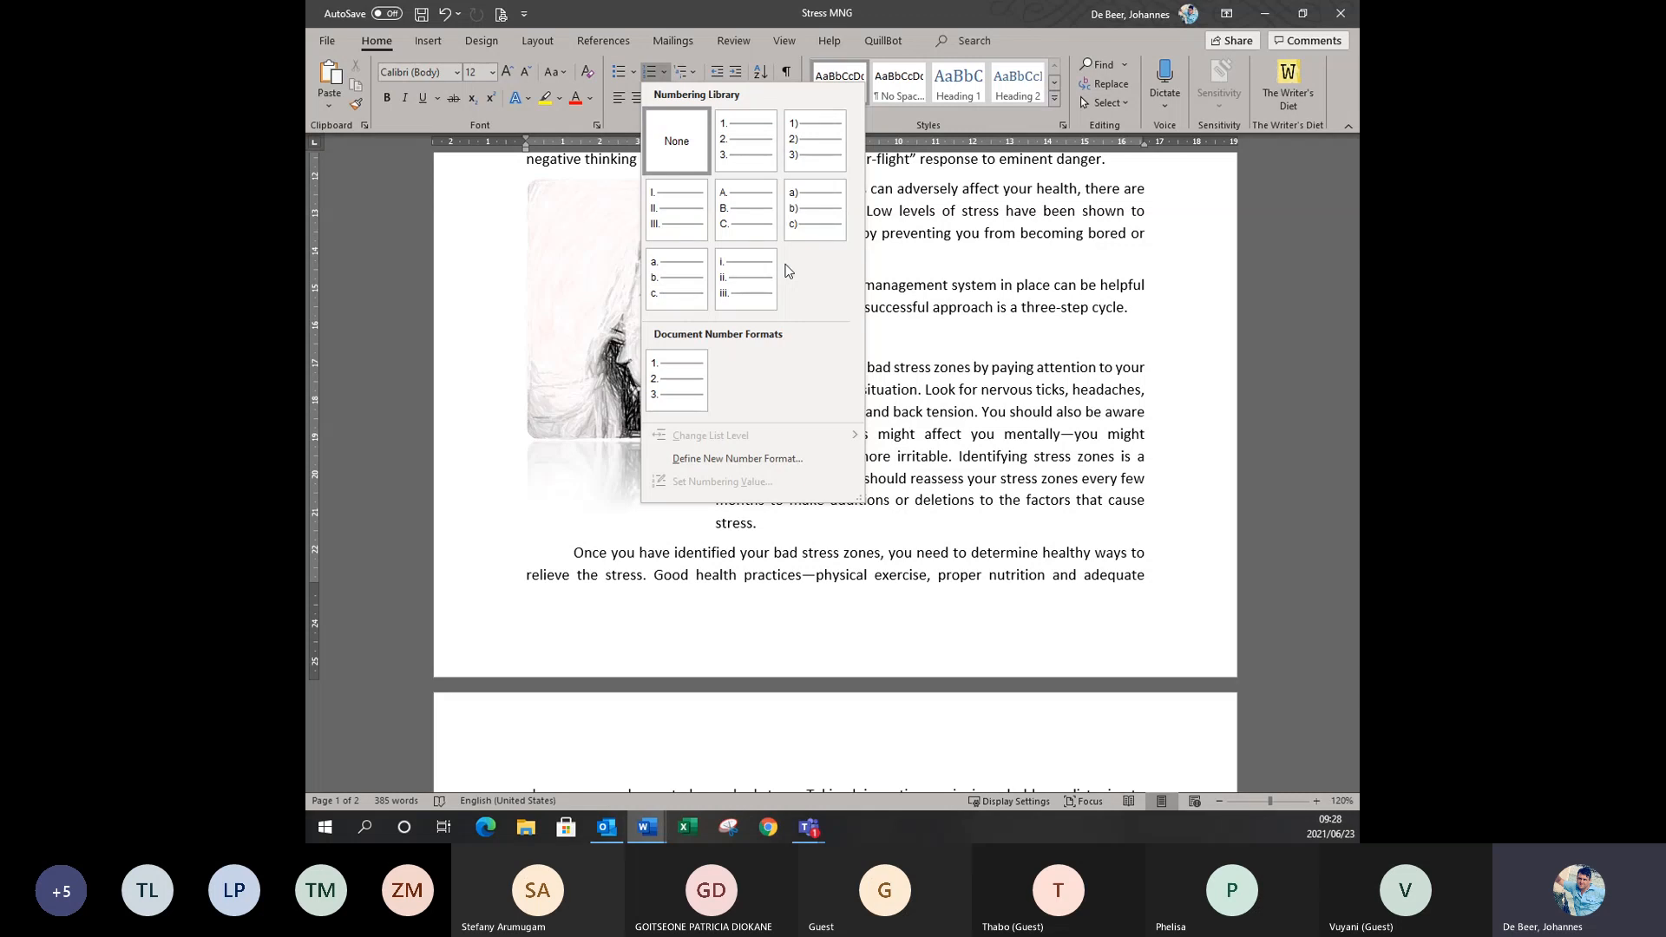
{"action": "left_click", "coordinate": [738, 150]}
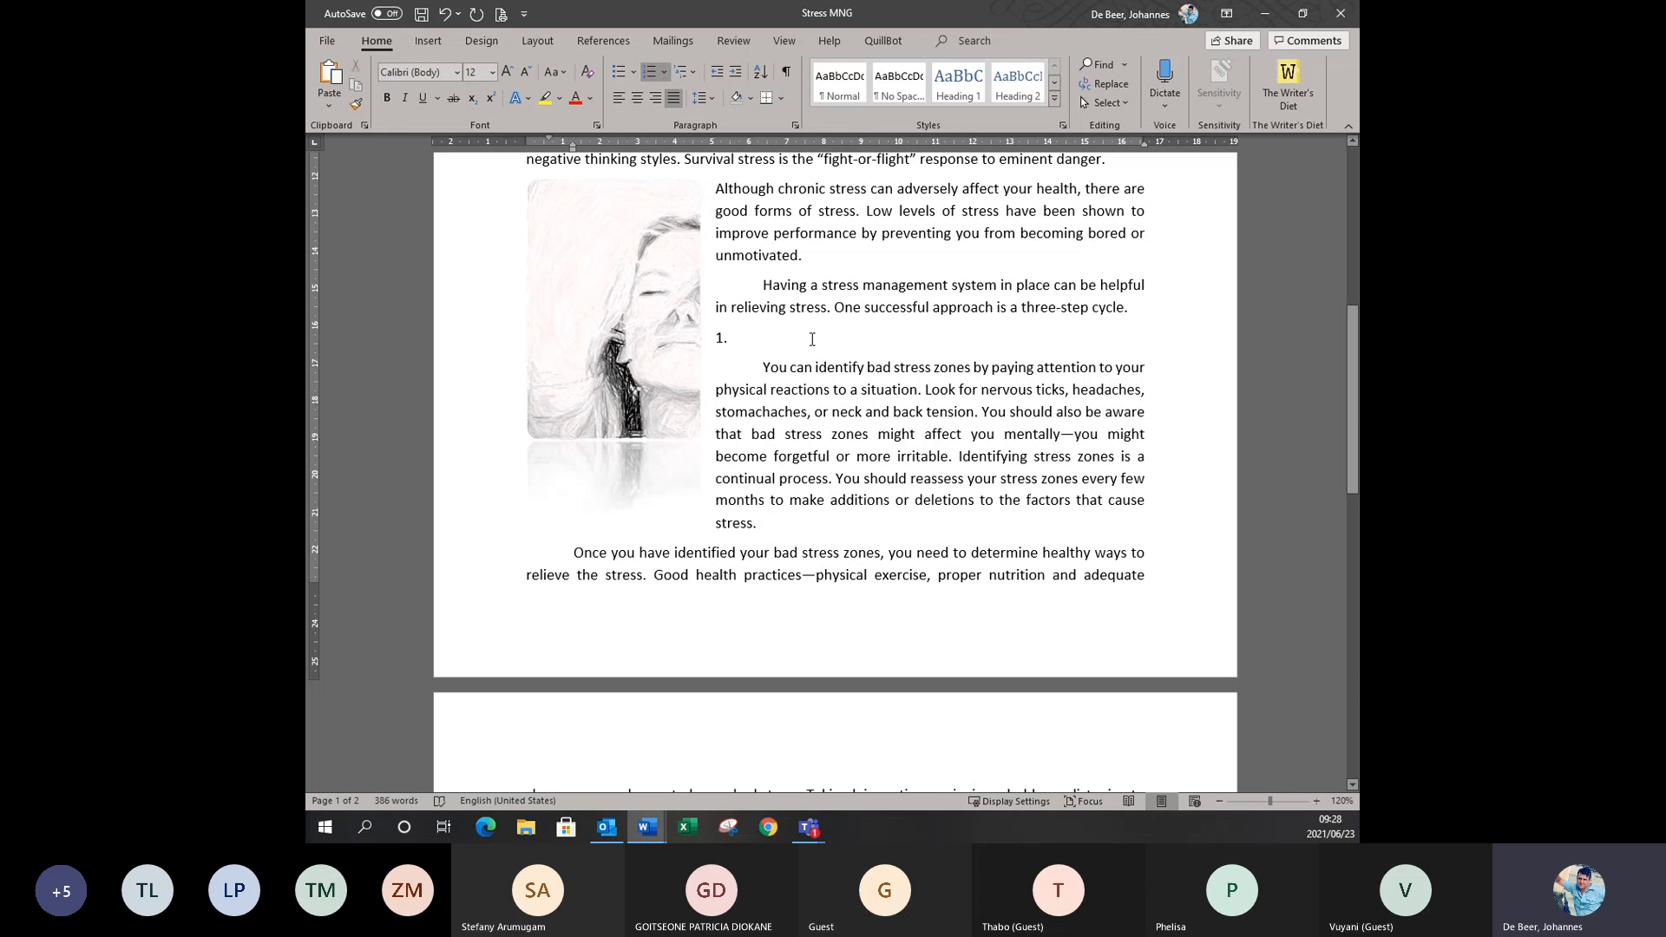
Enter "Test step one" and "Word document" as the first two numbered items, and start a third item.
{"action": "type", "text": "Test step "}
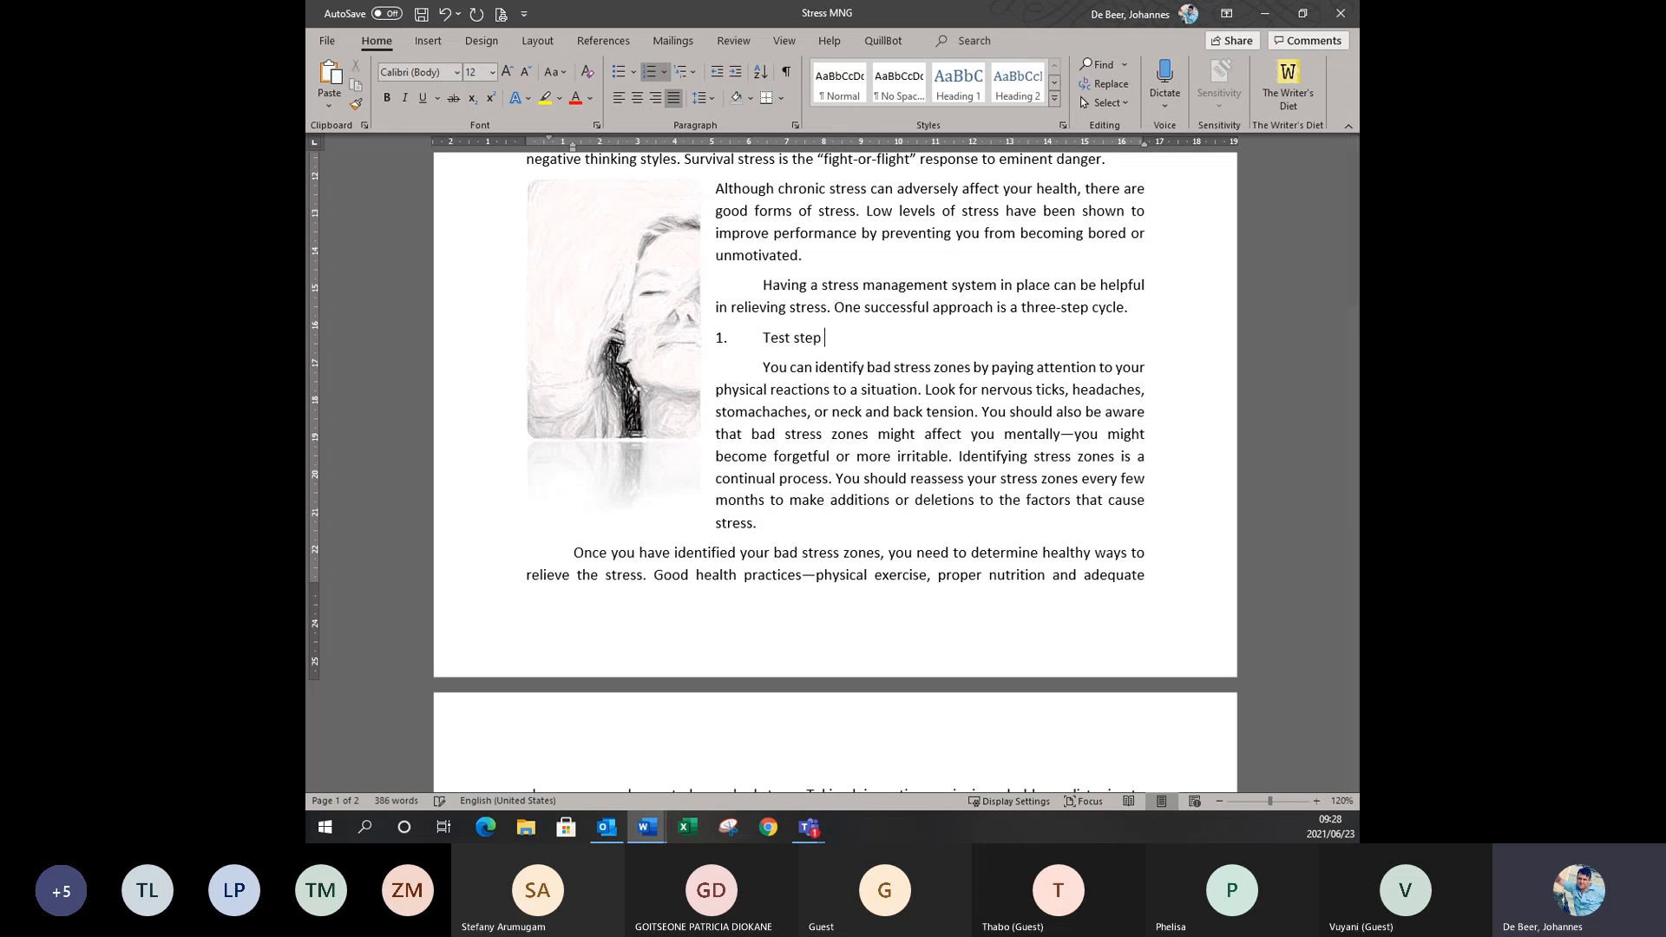
{"action": "type", "text": "one"}
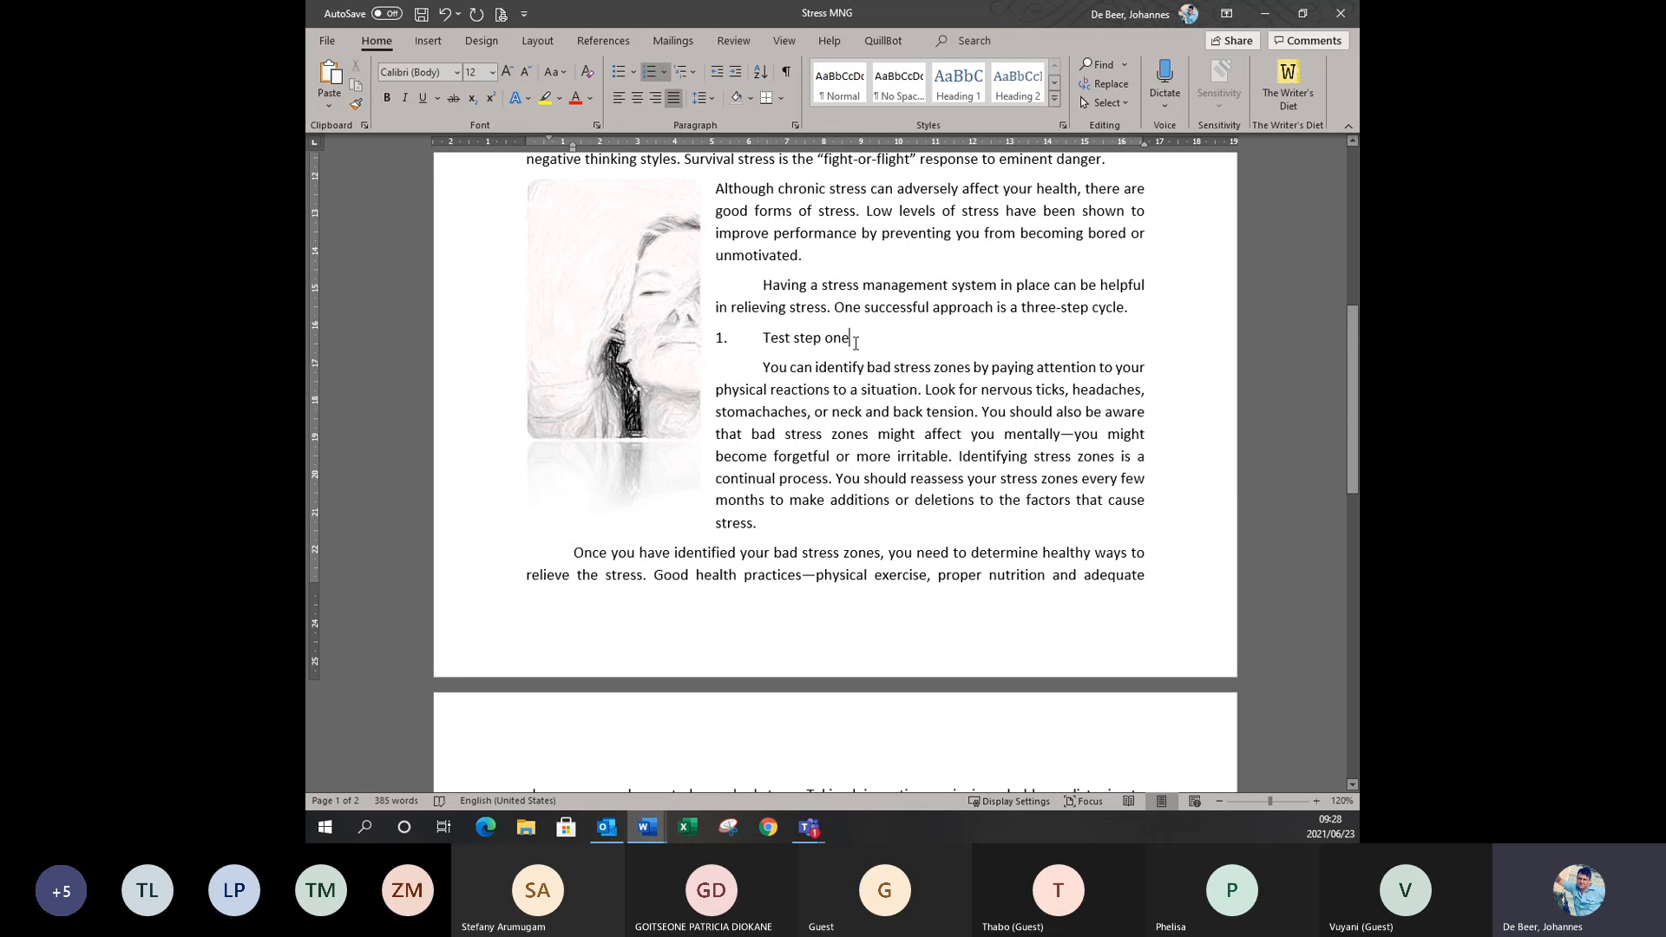
{"action": "key", "text": "Return"}
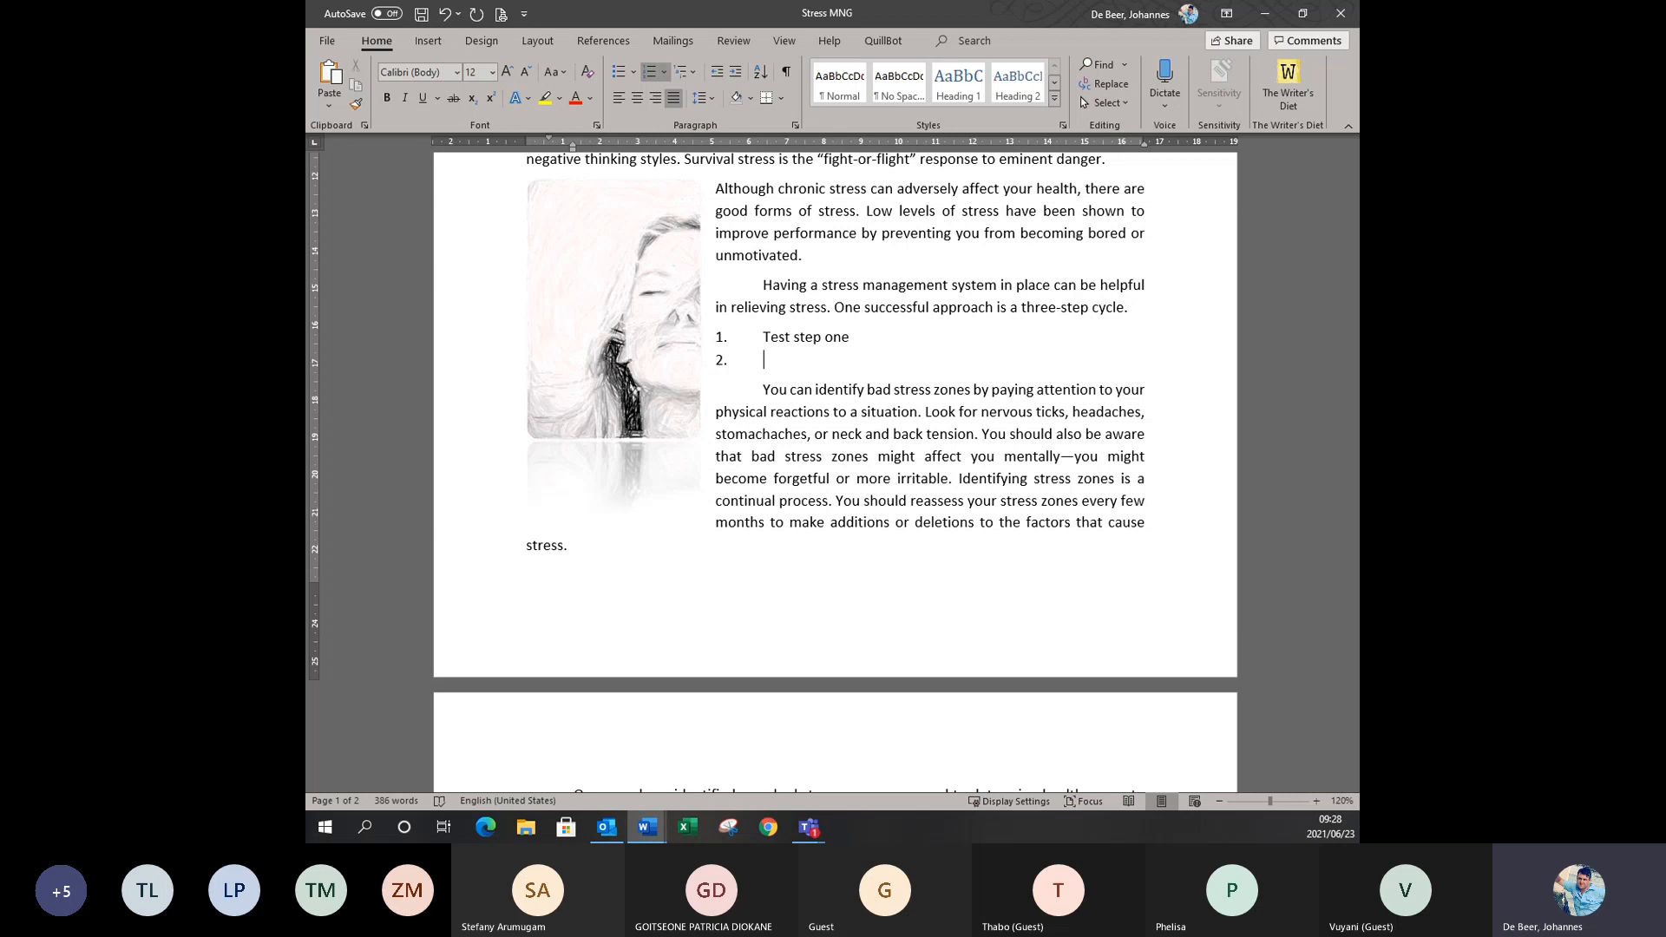
{"action": "type", "text": "Word document"}
{"action": "key", "text": "Return"}
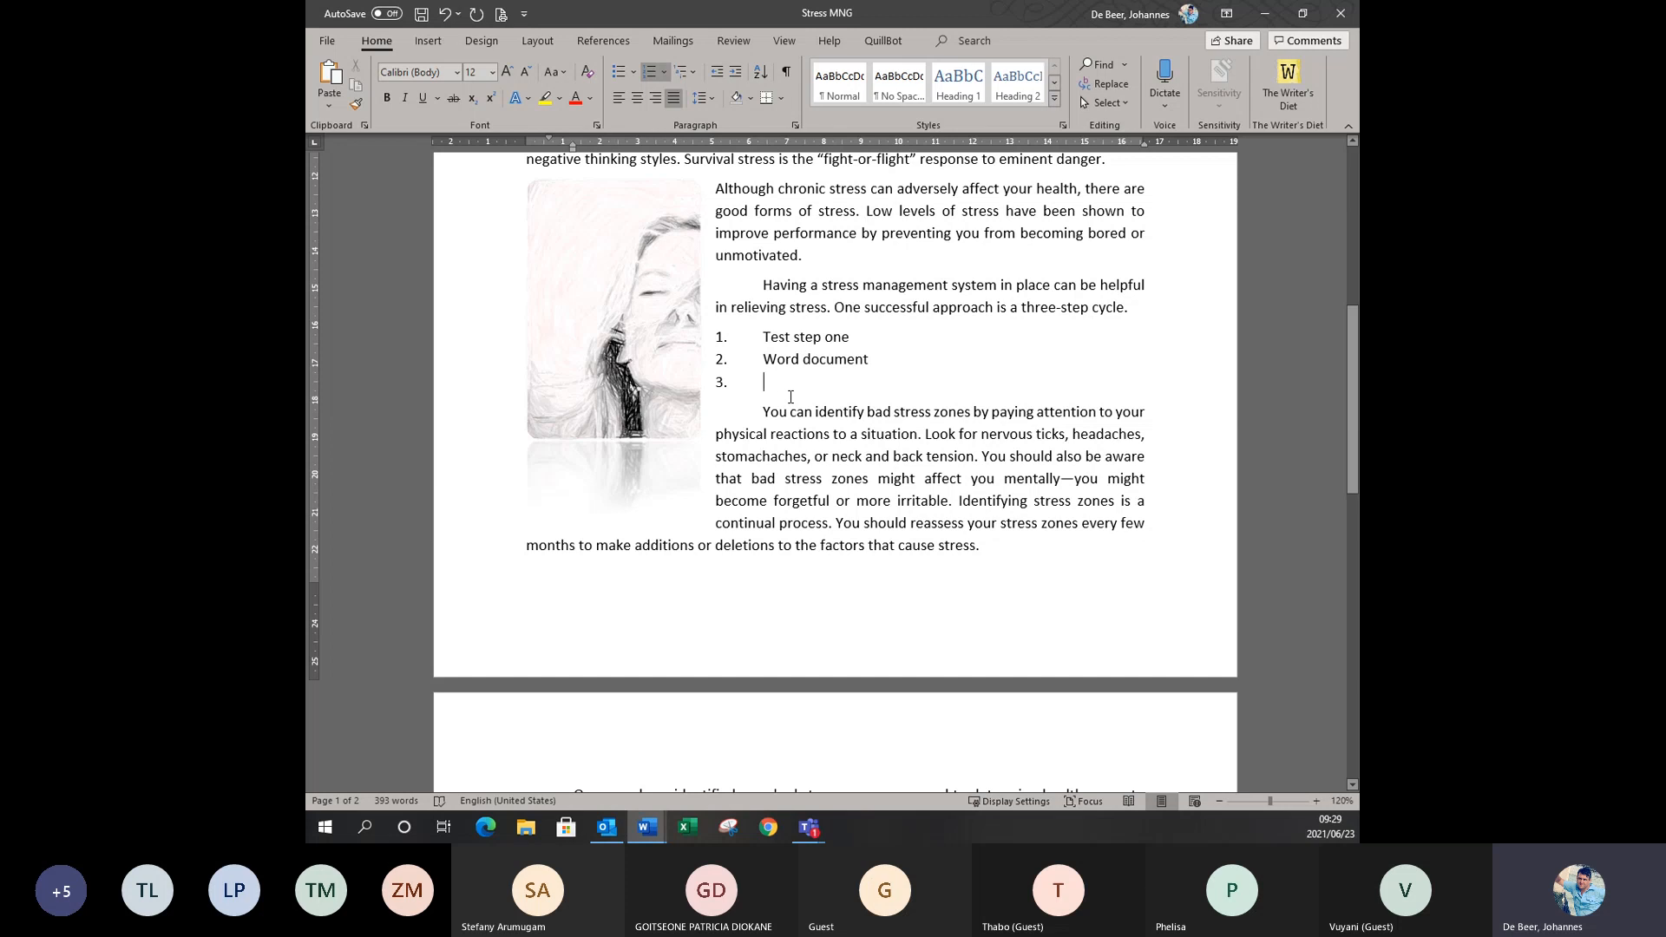
Try a., b., c. numbering on the External, Internal and Survival list, and replace it with checkmark bullets.
{"action": "scroll", "coordinate": [791, 396], "scroll_direction": "up", "scroll_amount": 3}
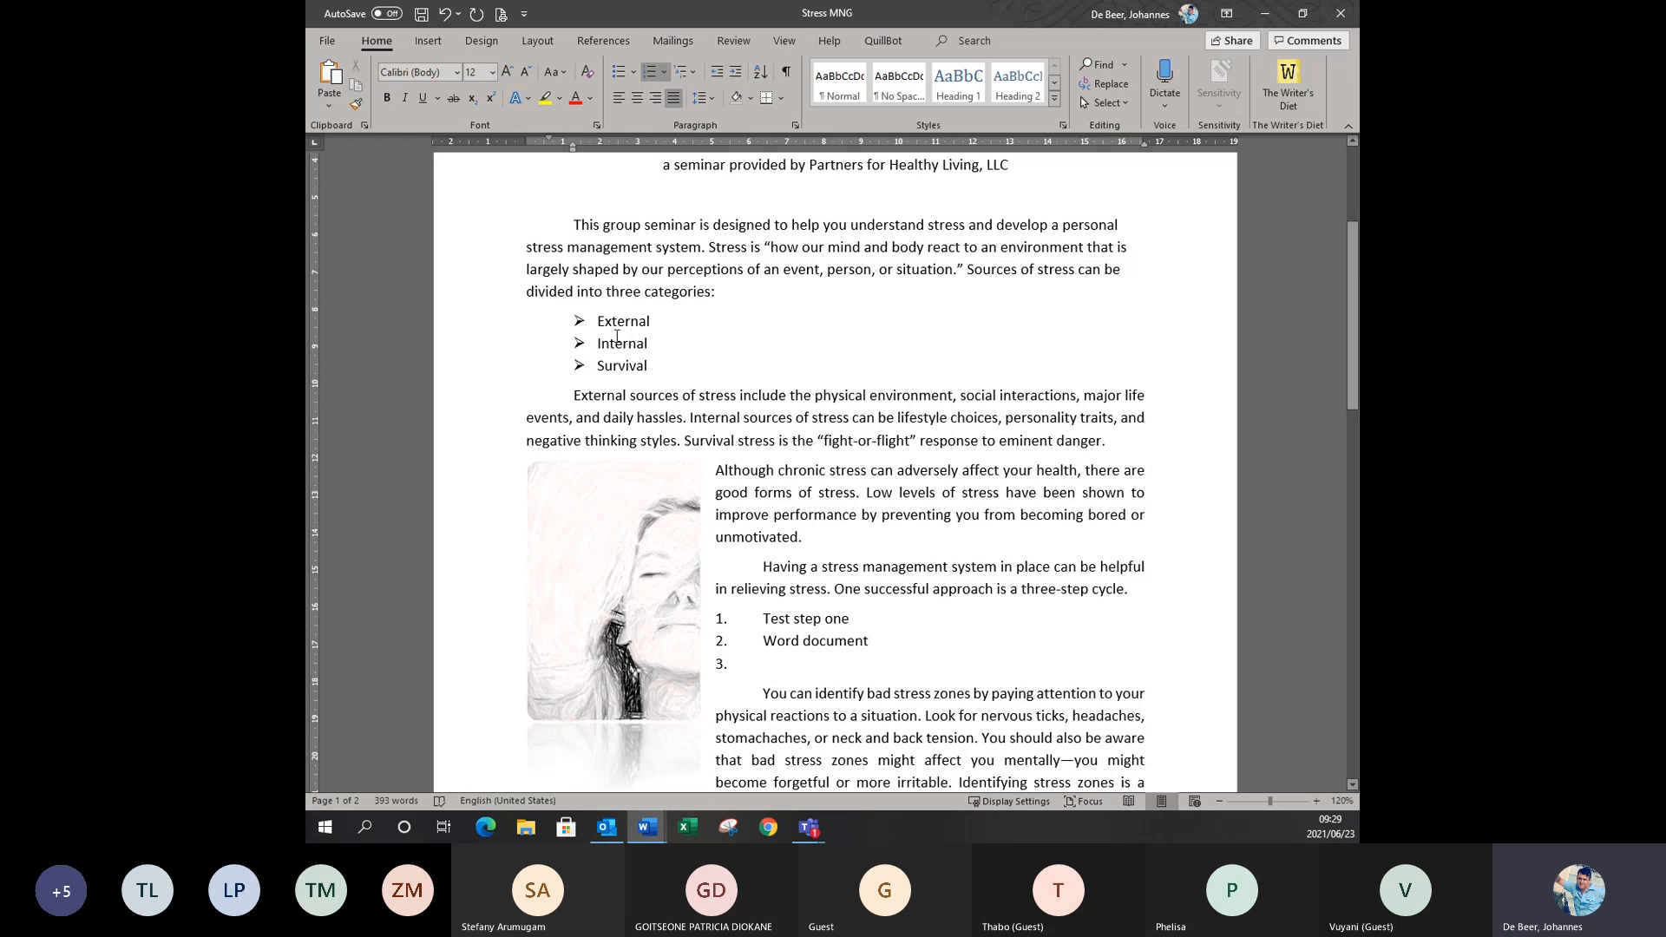
{"action": "left_click_drag", "start_coordinate": [599, 318], "coordinate": [653, 373]}
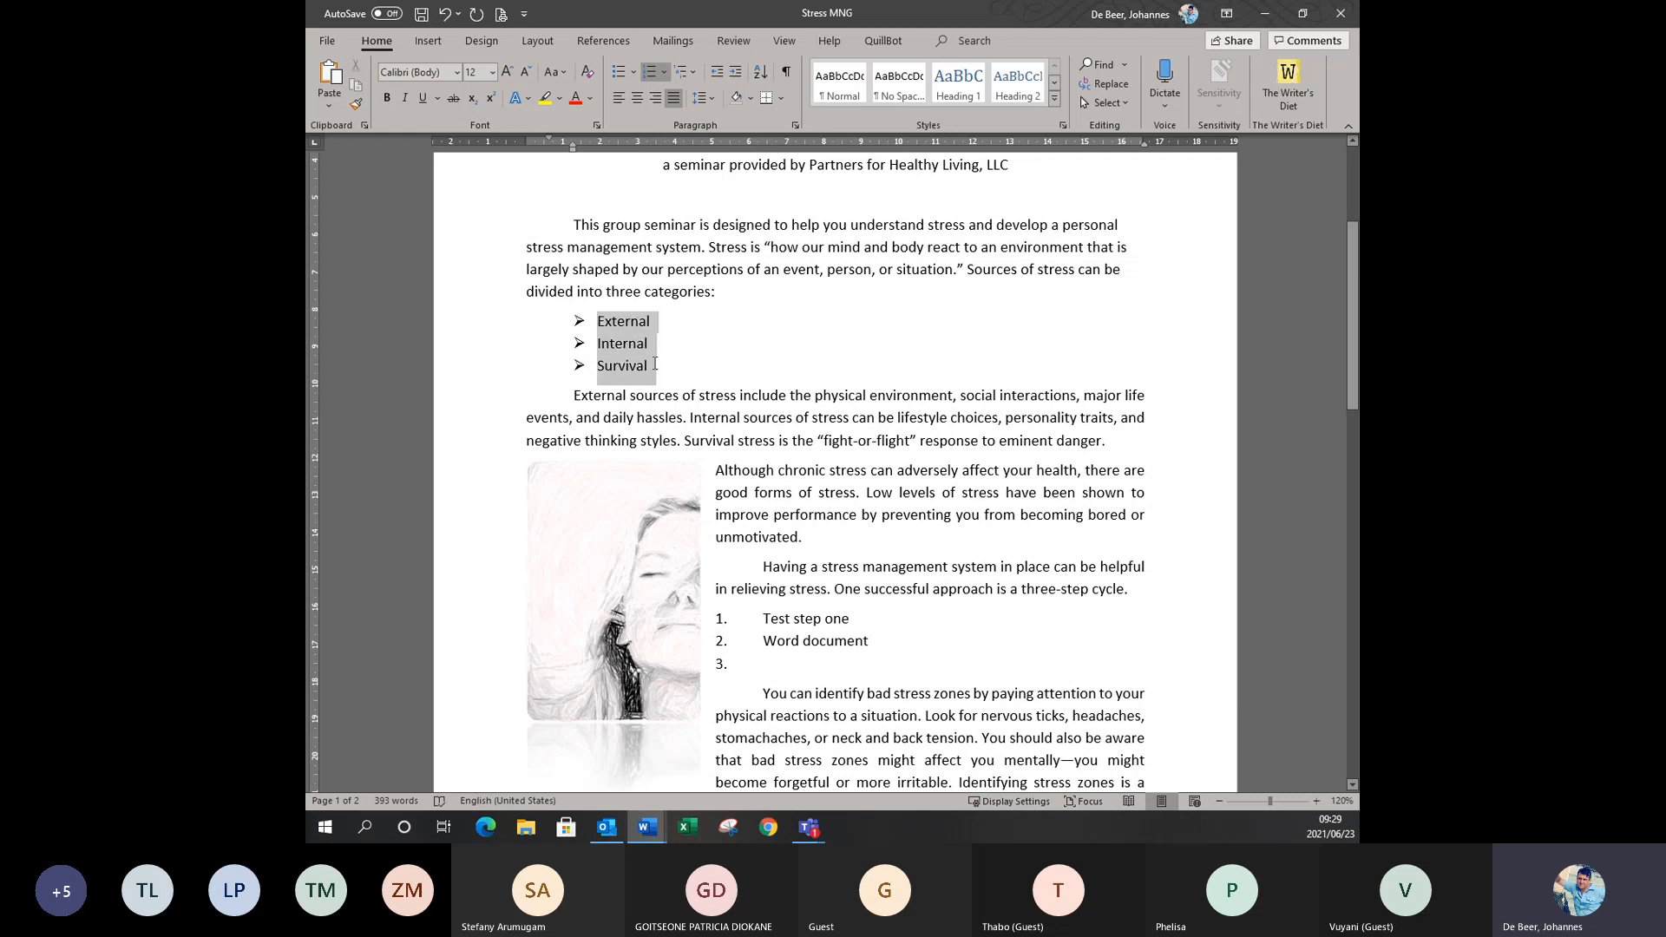
{"action": "left_click", "coordinate": [665, 72]}
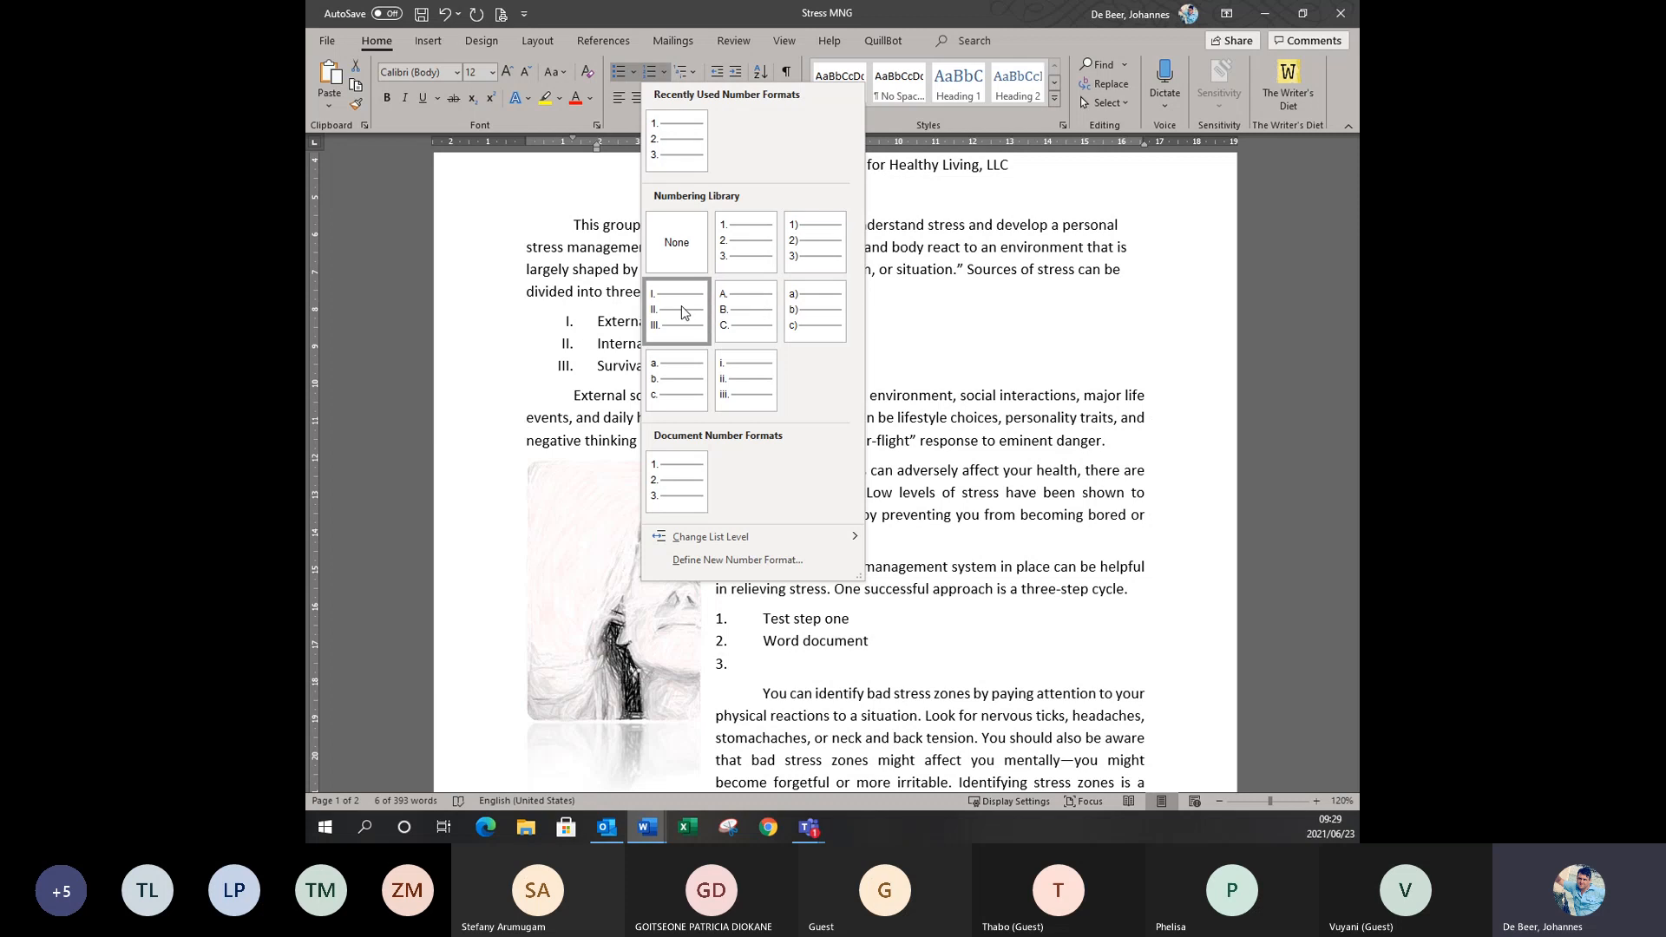
{"action": "left_click", "coordinate": [673, 386]}
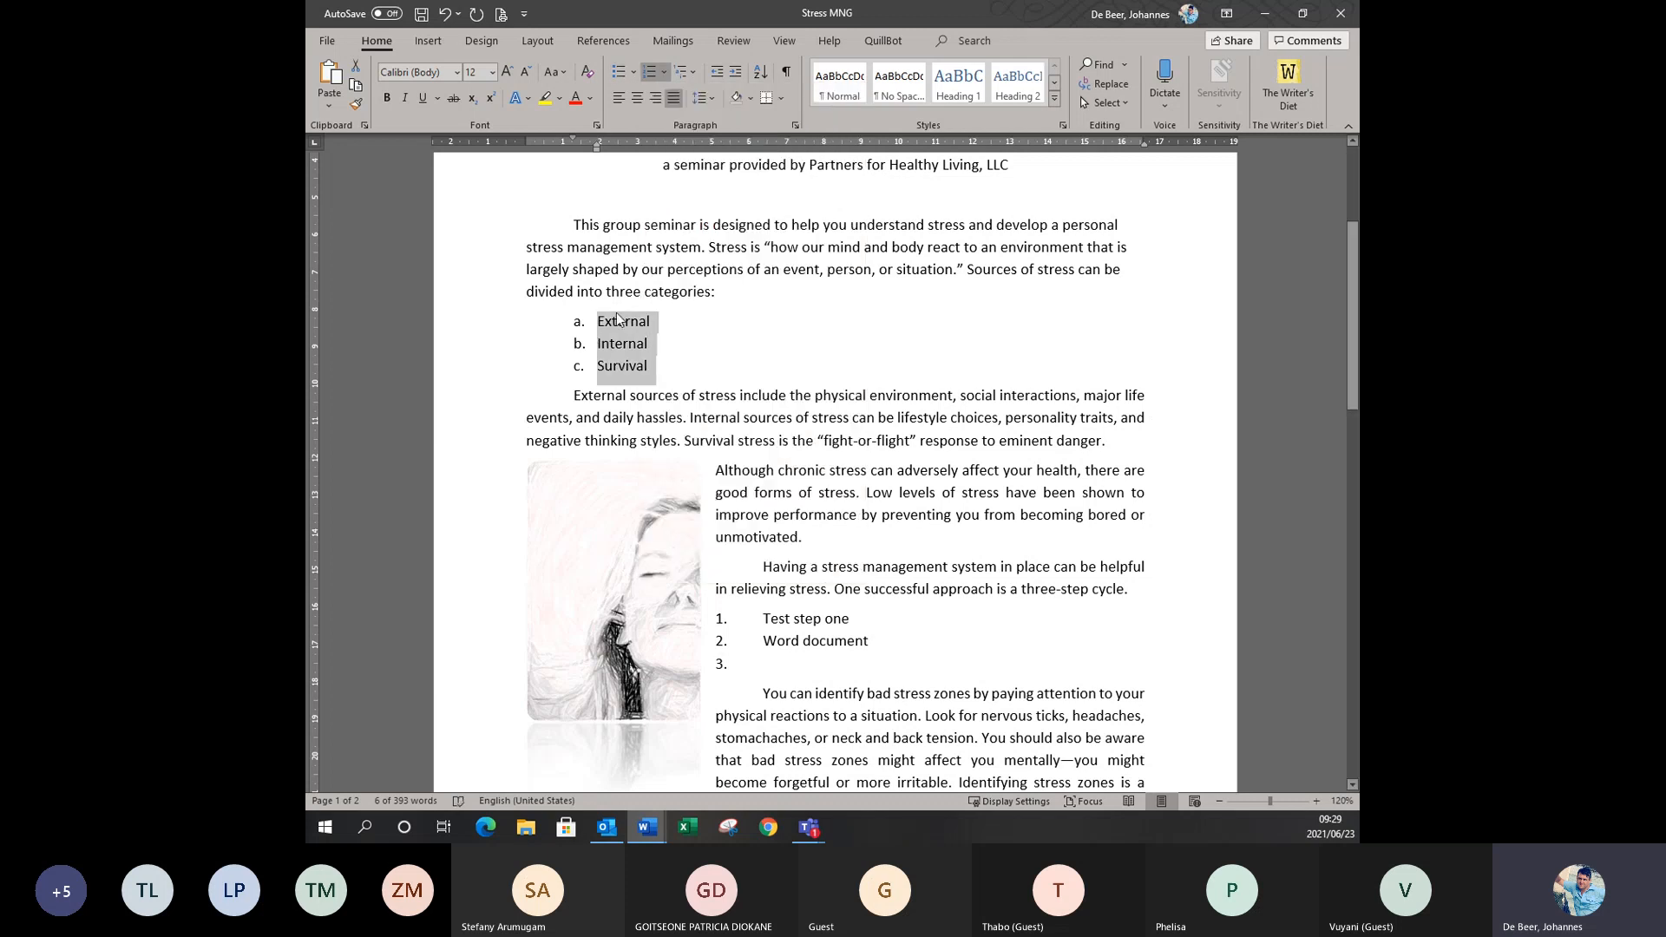
{"action": "left_click", "coordinate": [633, 72]}
{"action": "left_click", "coordinate": [670, 239]}
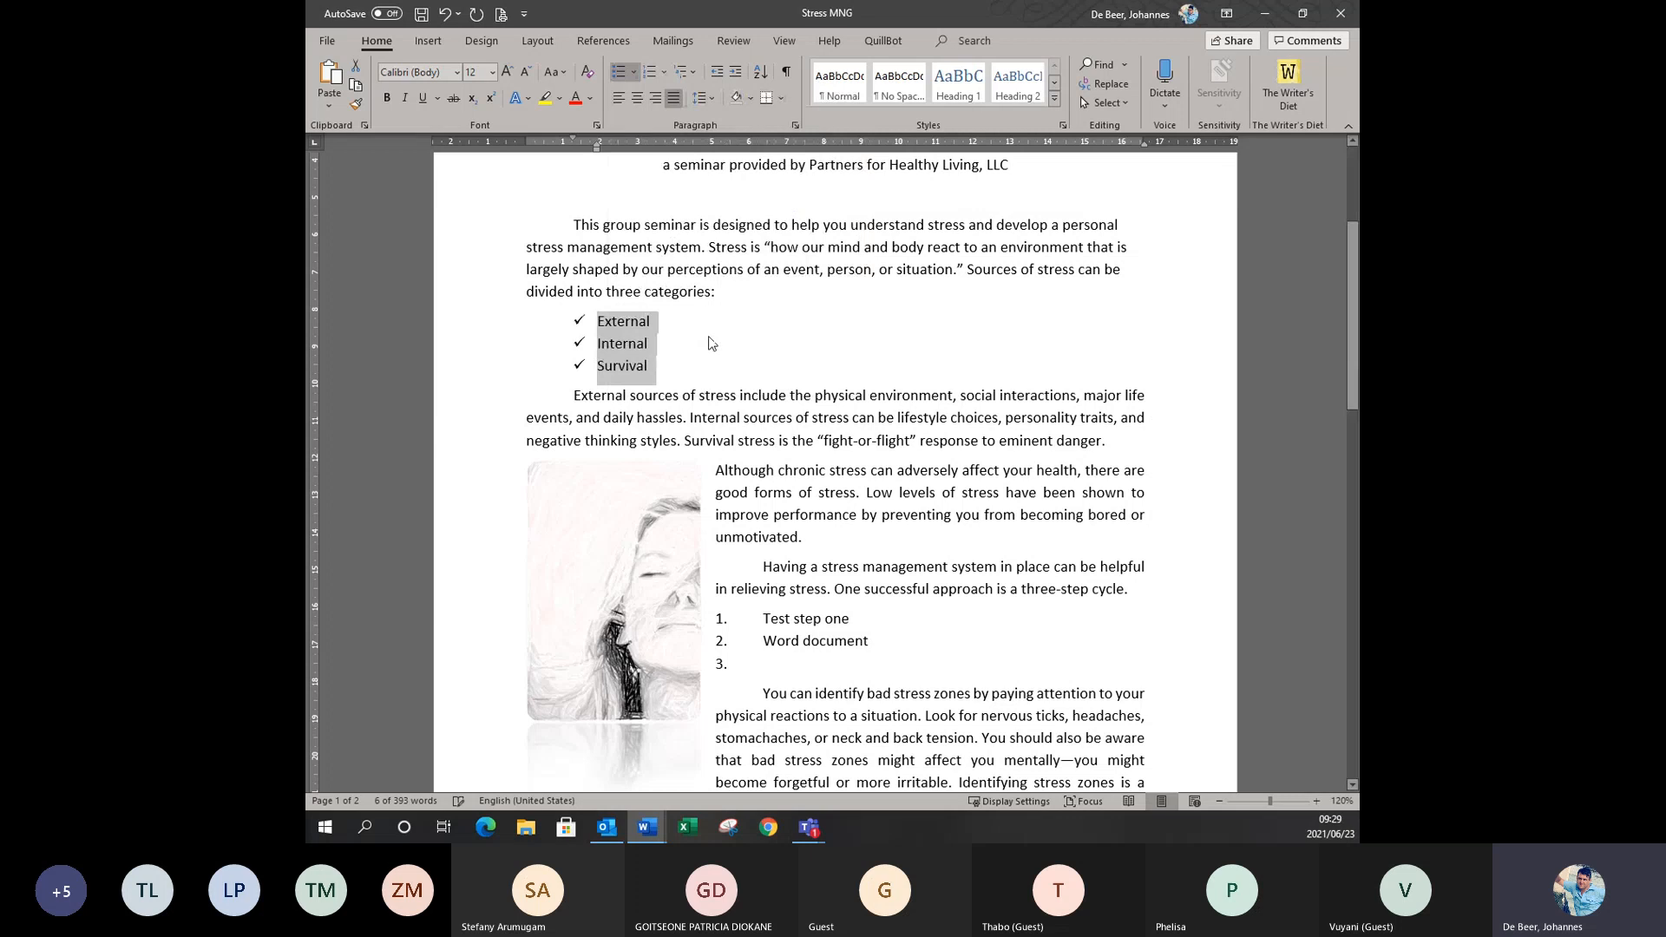
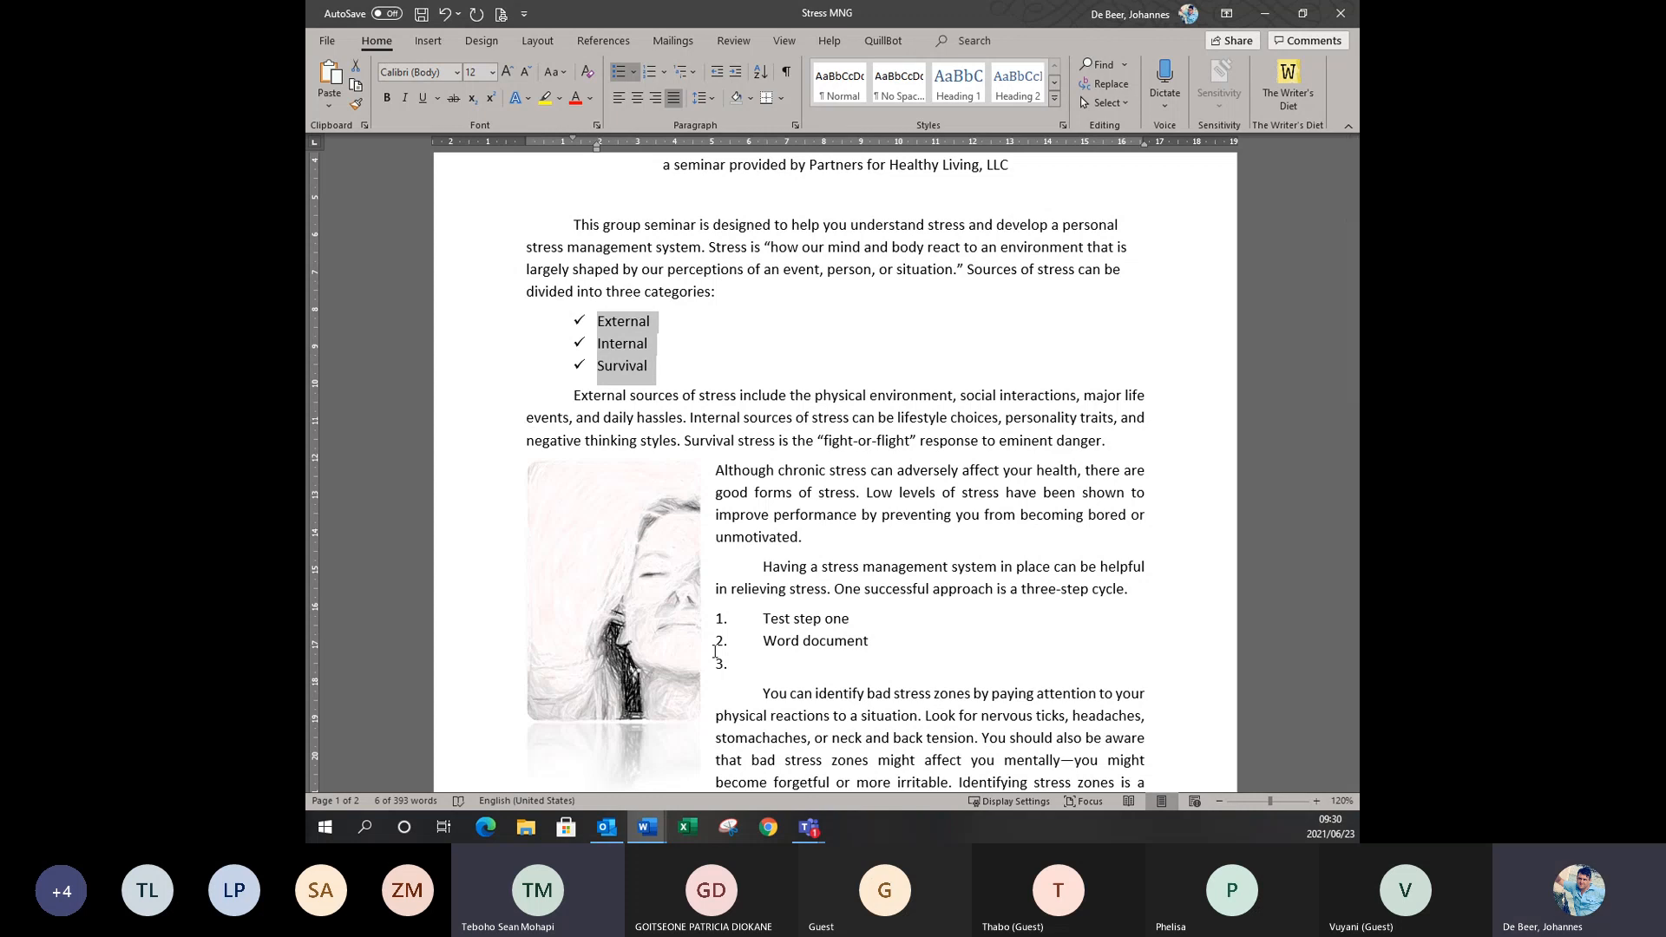
{"action": "left_click", "coordinate": [665, 73]}
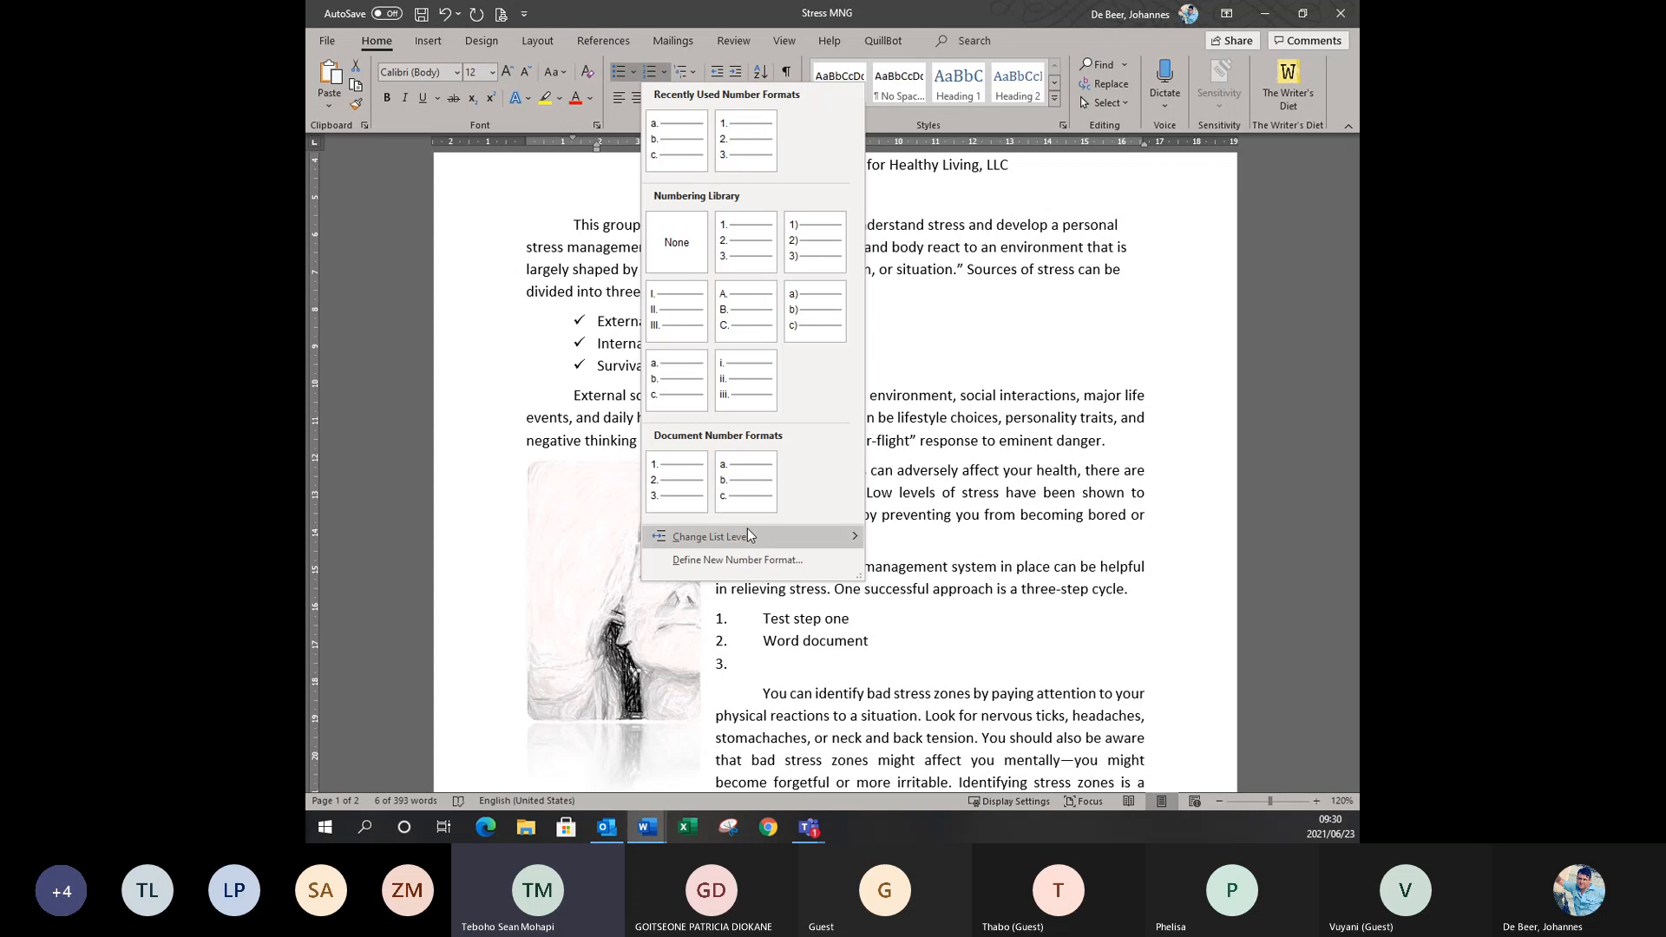
{"action": "left_click", "coordinate": [746, 560]}
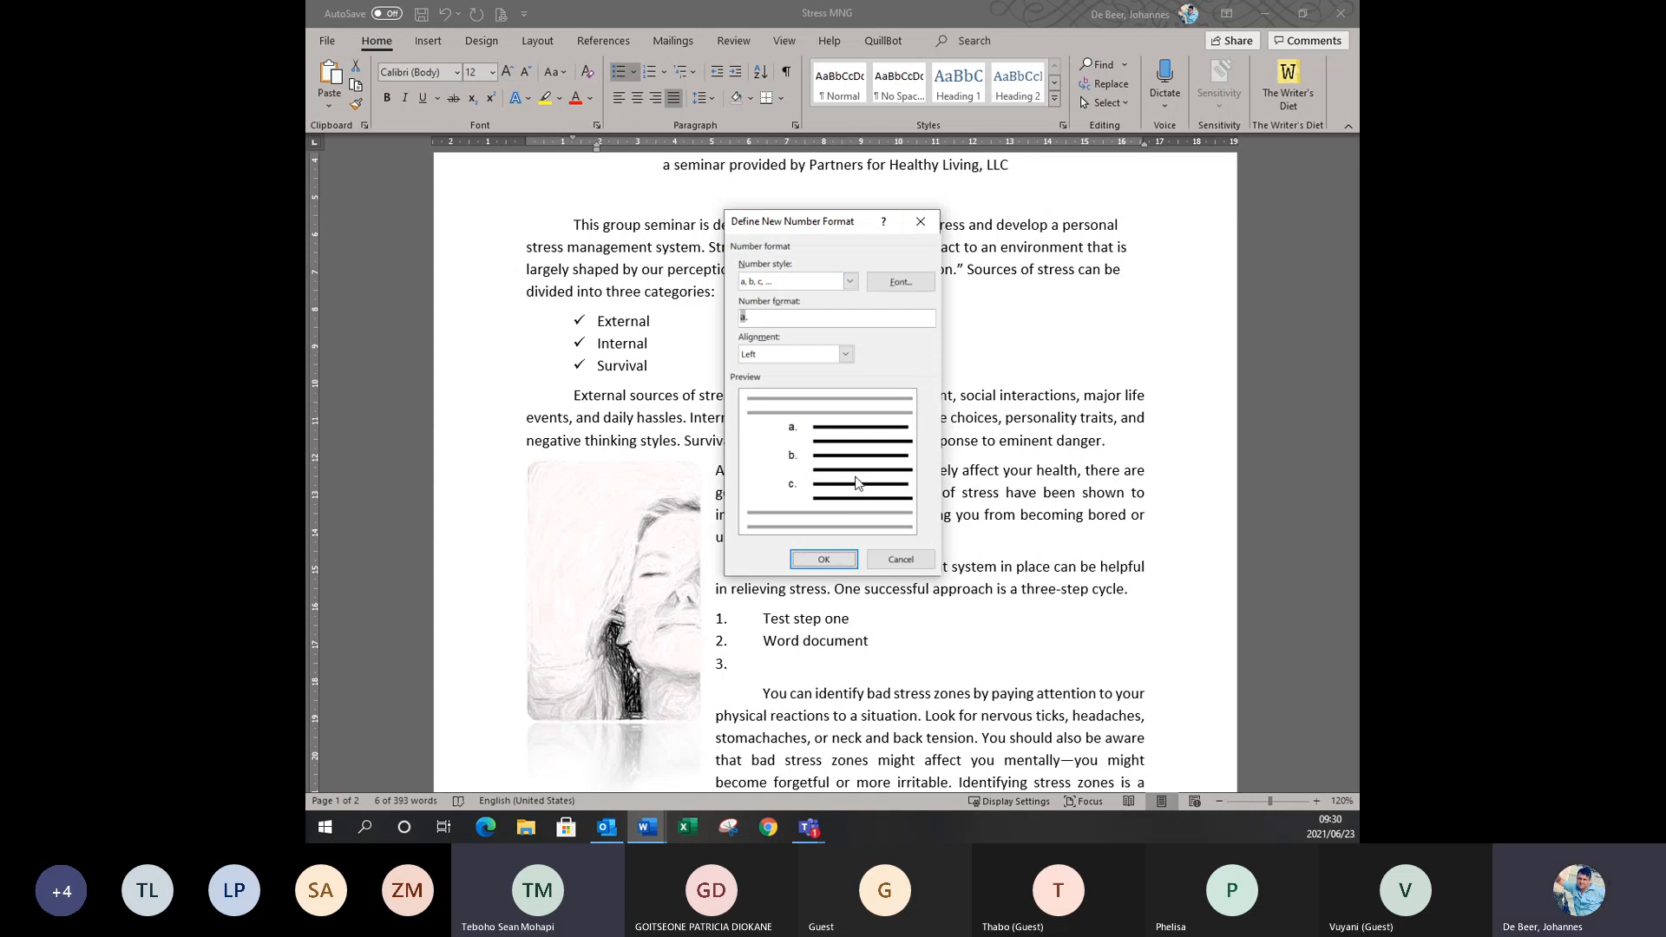
{"action": "left_click", "coordinate": [895, 559]}
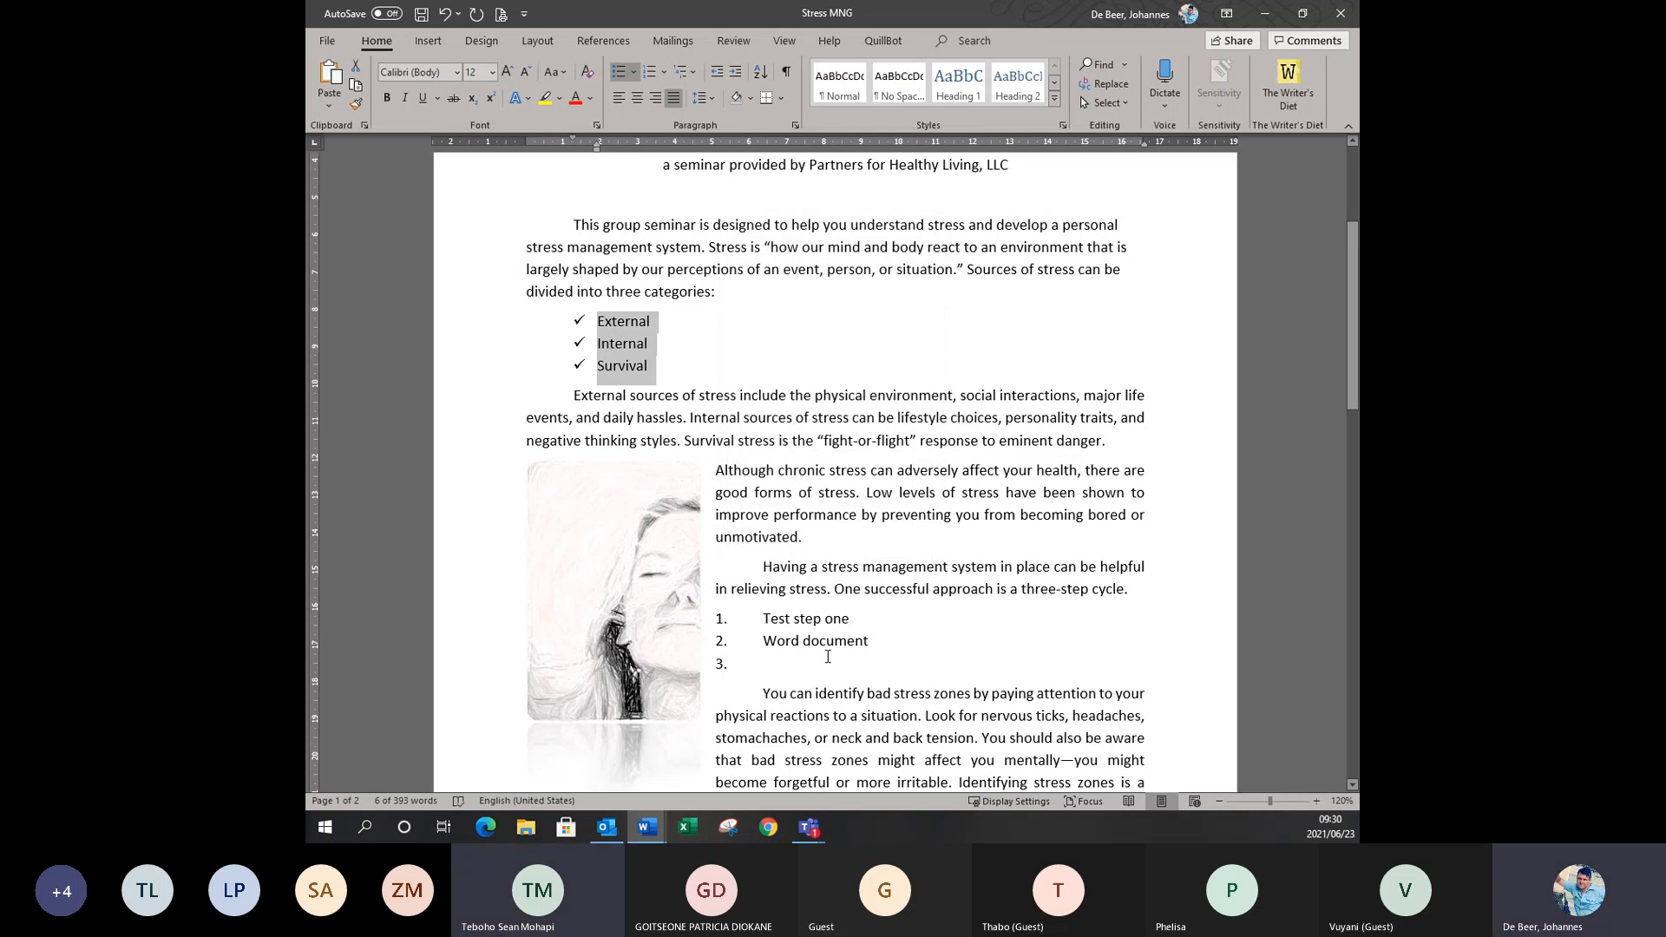
Delete the "Test step one" and "Word document" items together with their list numbering.
{"action": "left_click_drag", "start_coordinate": [825, 661], "coordinate": [758, 624]}
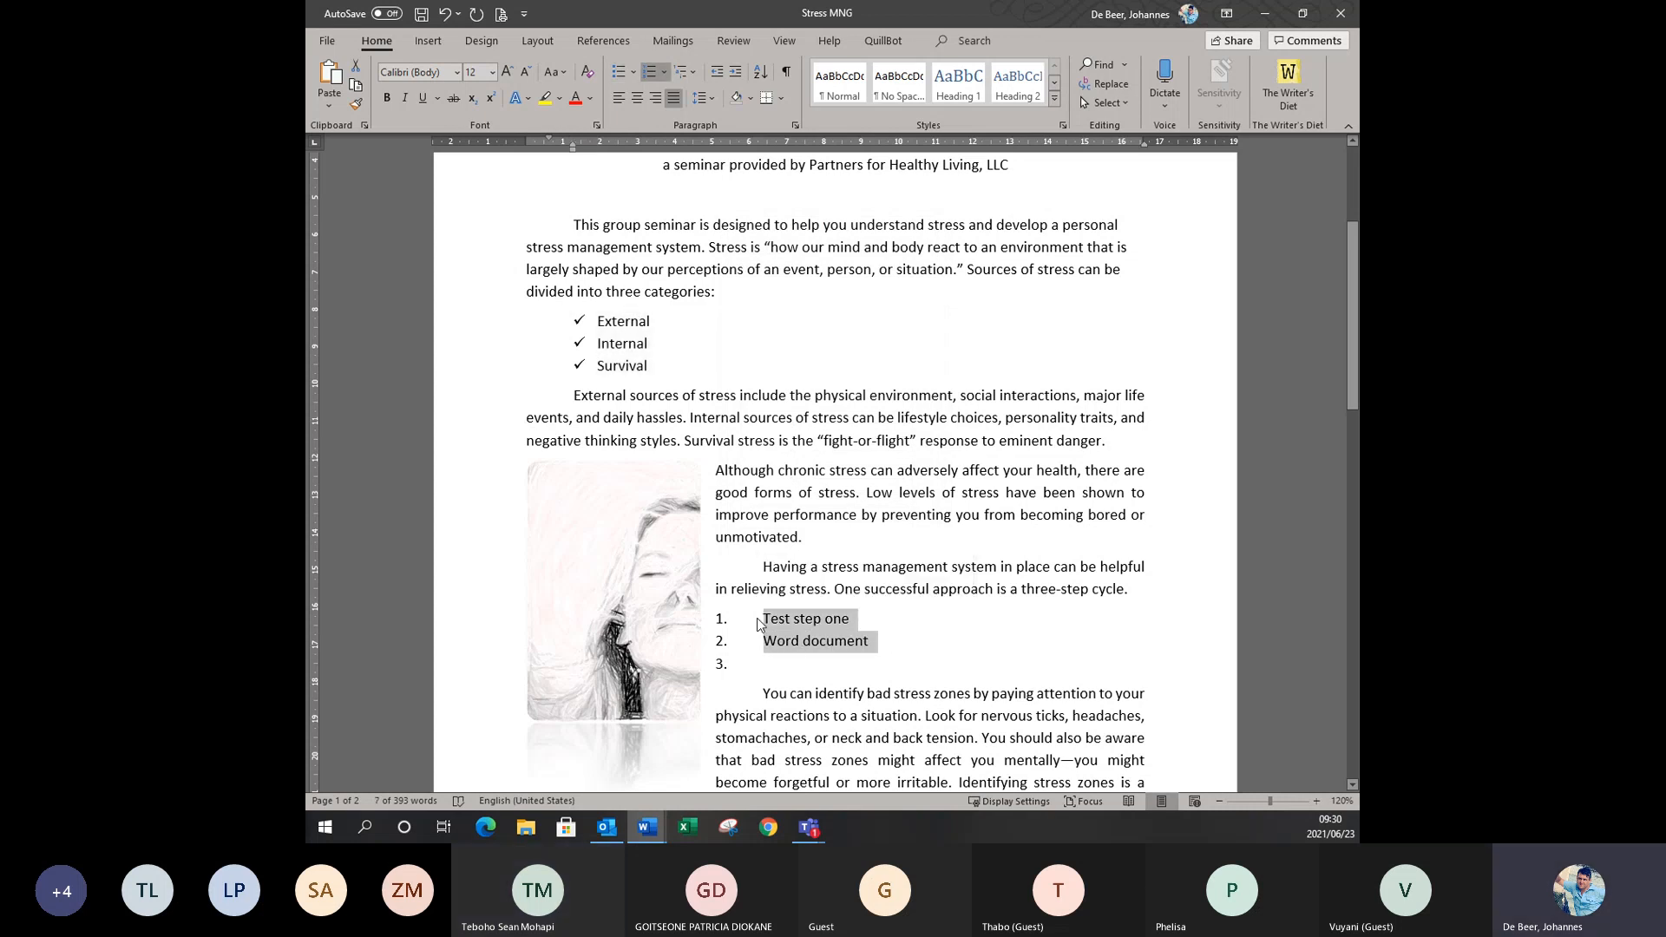
{"action": "key", "text": "BackSpace"}
{"action": "key", "text": "BackSpace"}
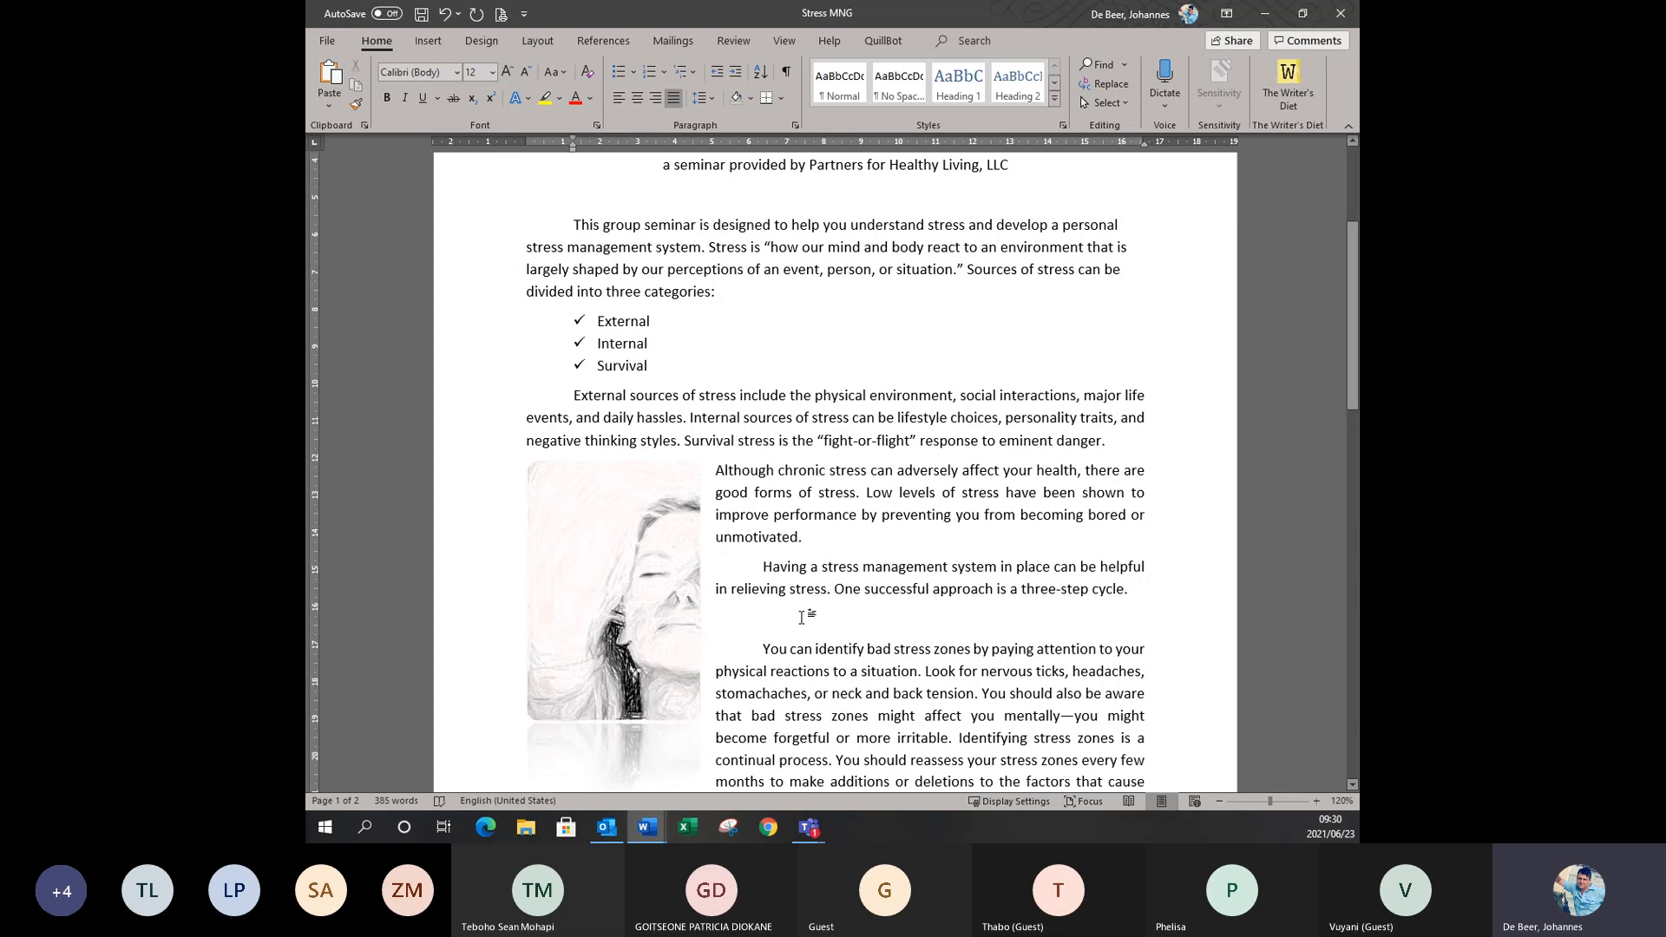
Try to start a manually numbered list with "2. test" on the blank line, and delete that text again.
{"action": "type", "text": "2."}
{"action": "type", "text": "test"}
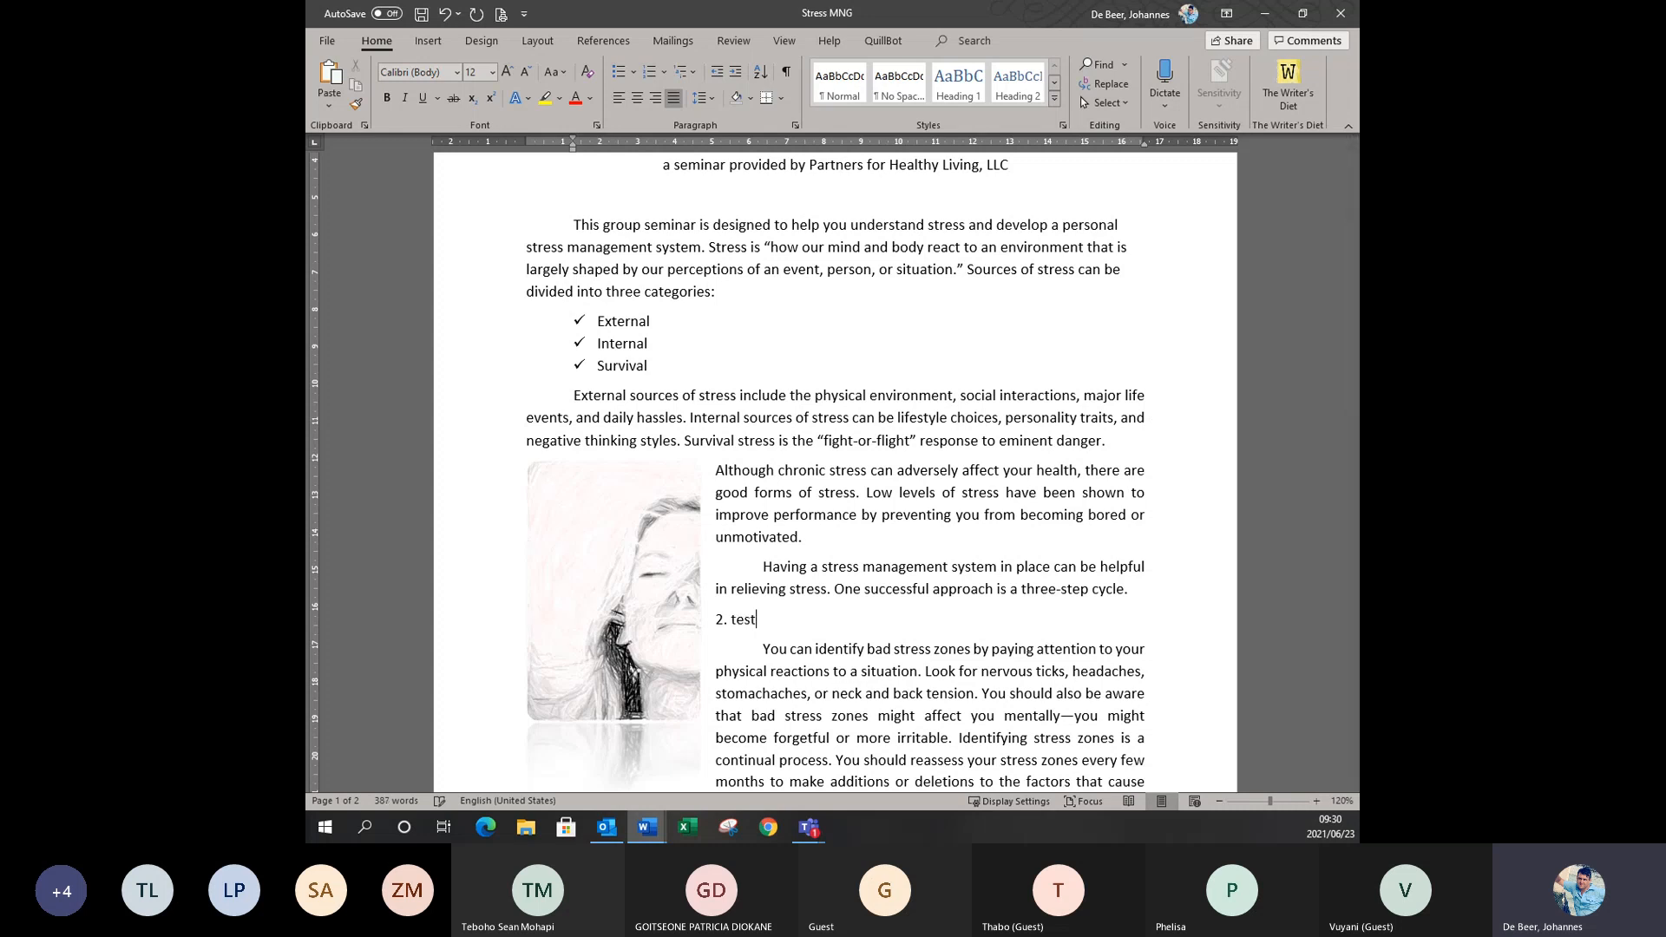
{"action": "key", "text": "Return"}
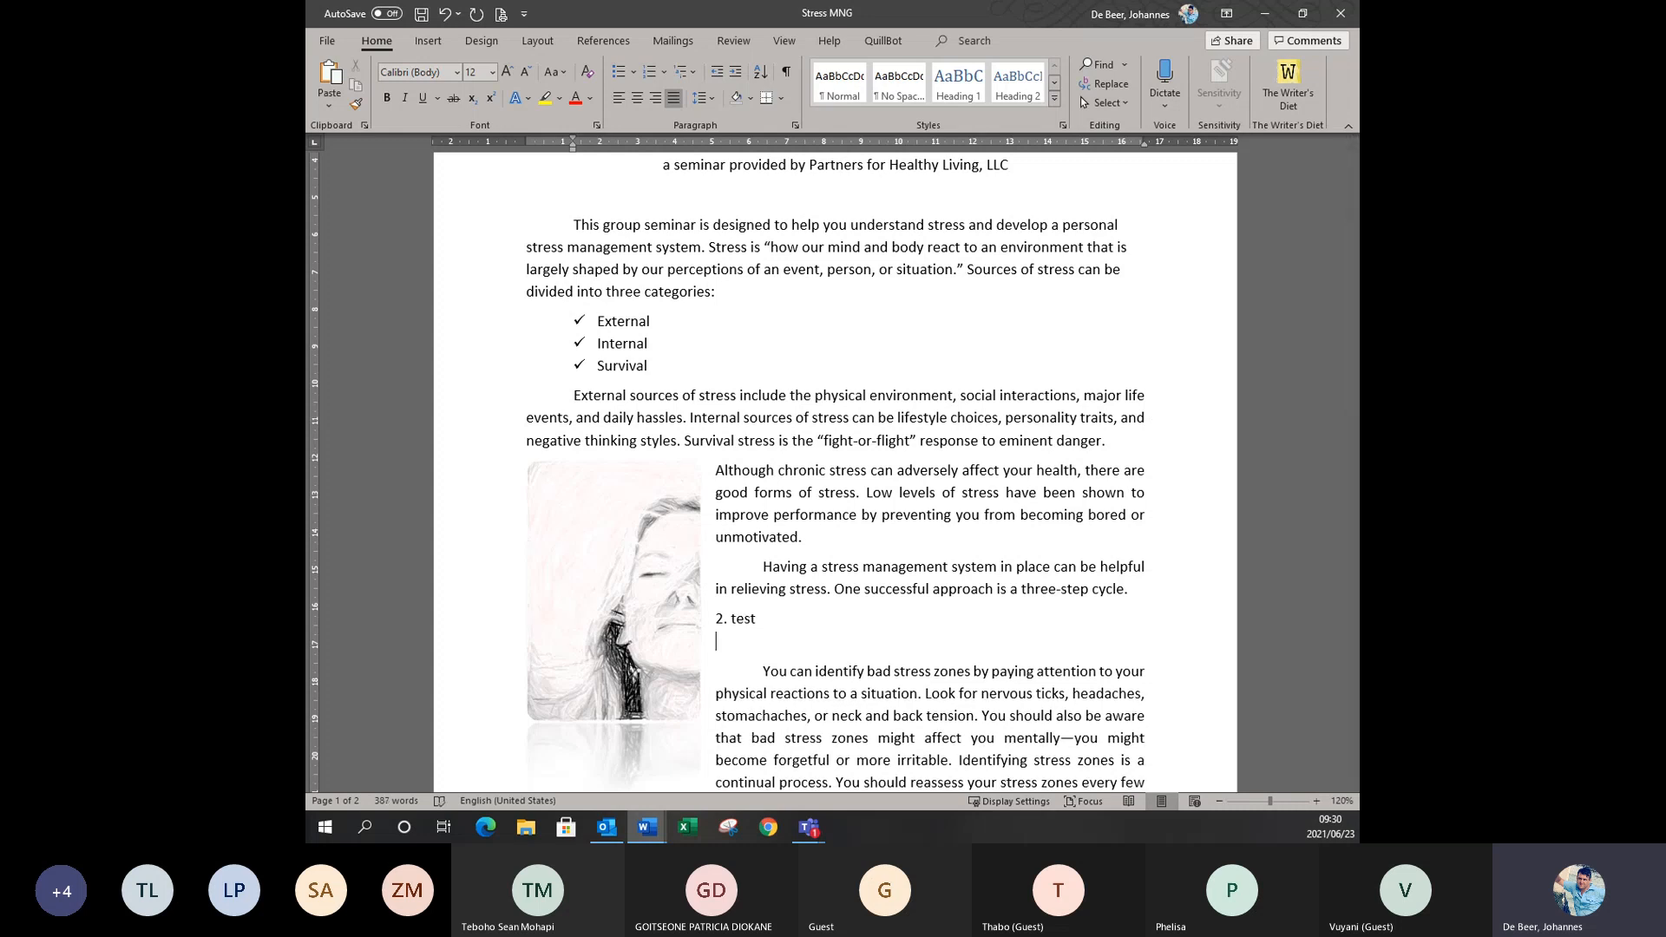
{"action": "key", "text": "BackSpace"}
{"action": "key", "text": "BackSpace"}
{"action": "key", "text": "BackSpace"}
{"action": "key", "text": "BackSpace"}
{"action": "key", "text": "BackSpace"}
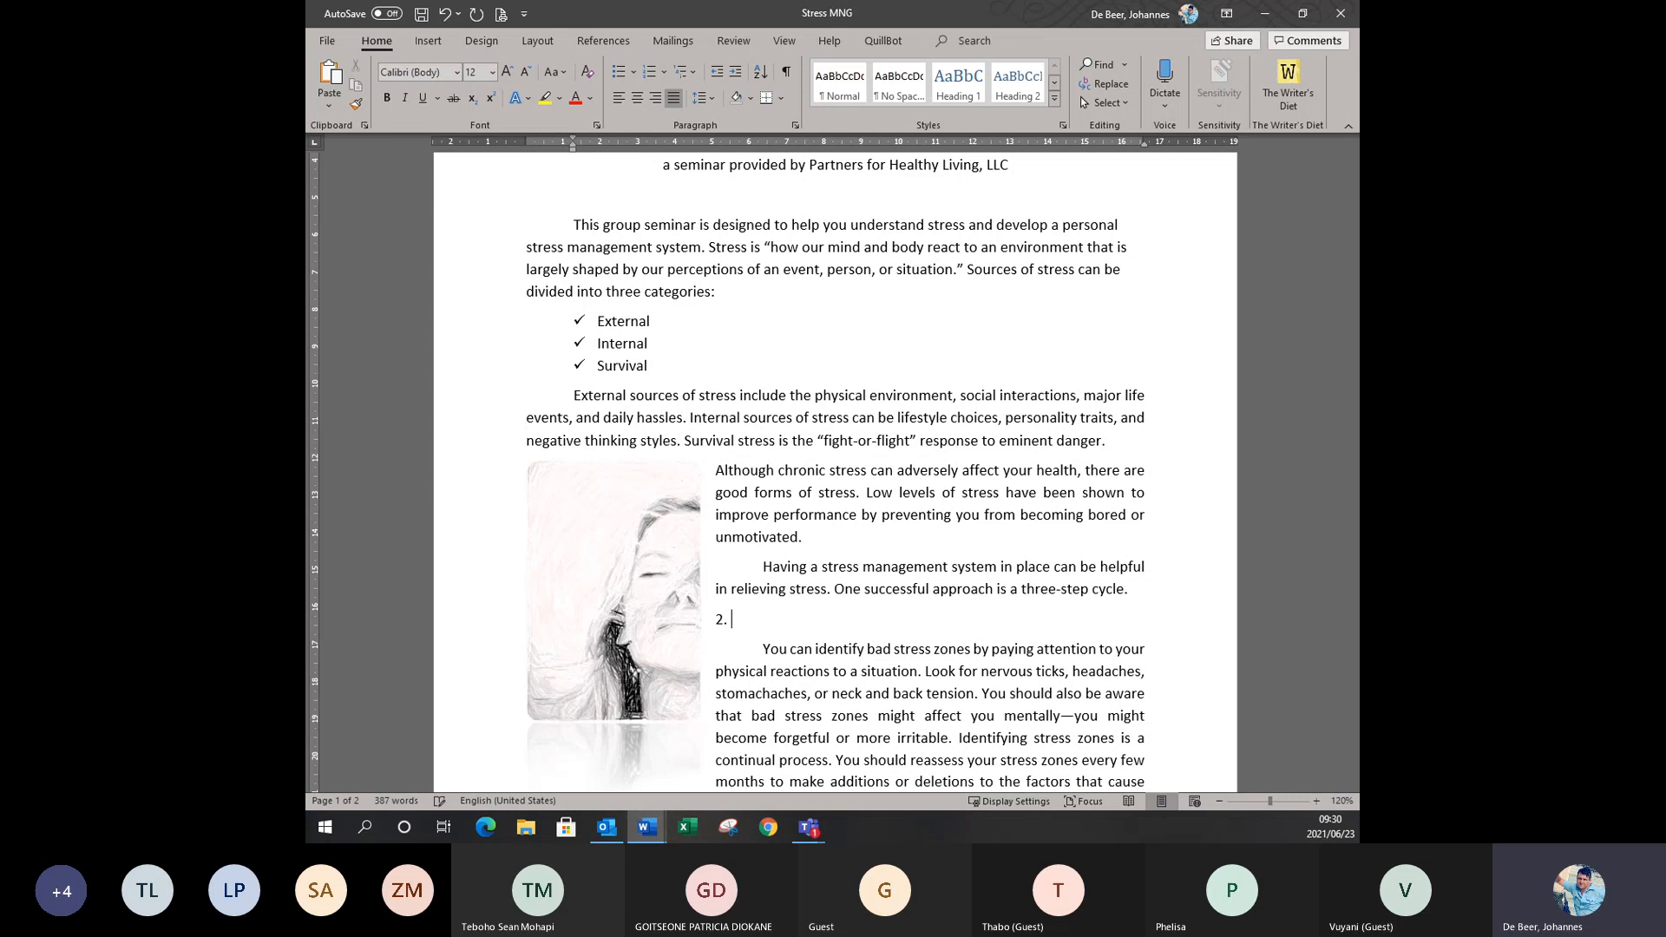
{"action": "key", "text": "BackSpace"}
{"action": "key", "text": "BackSpace"}
{"action": "key", "text": "BackSpace"}
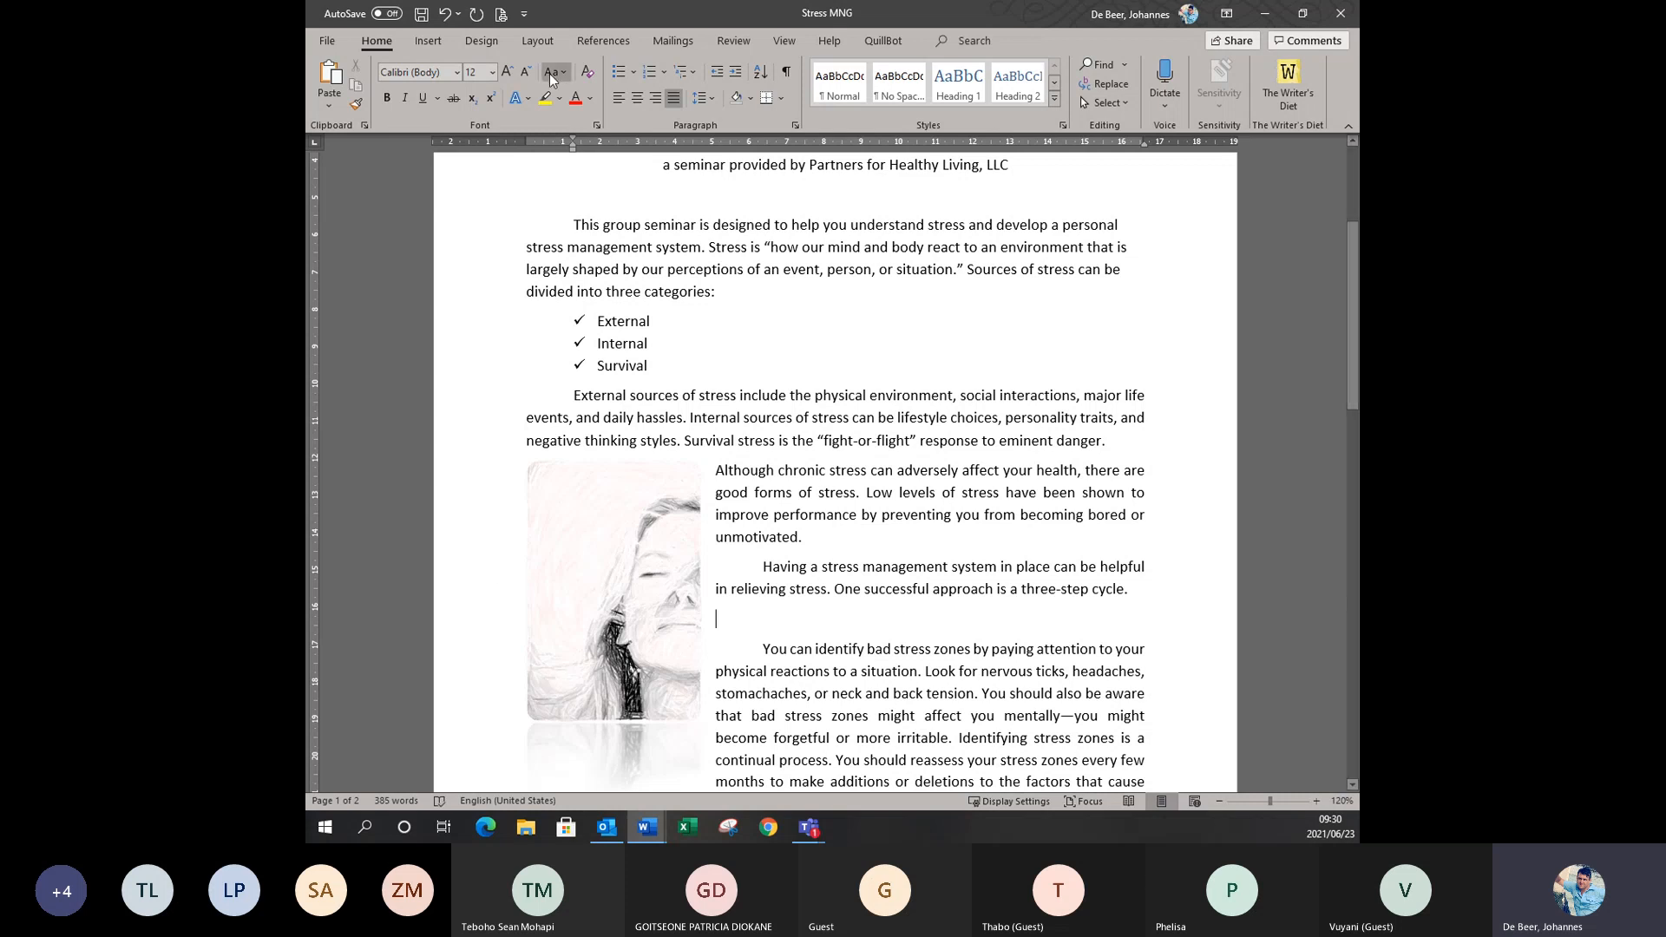
{"action": "left_click", "coordinate": [694, 75]}
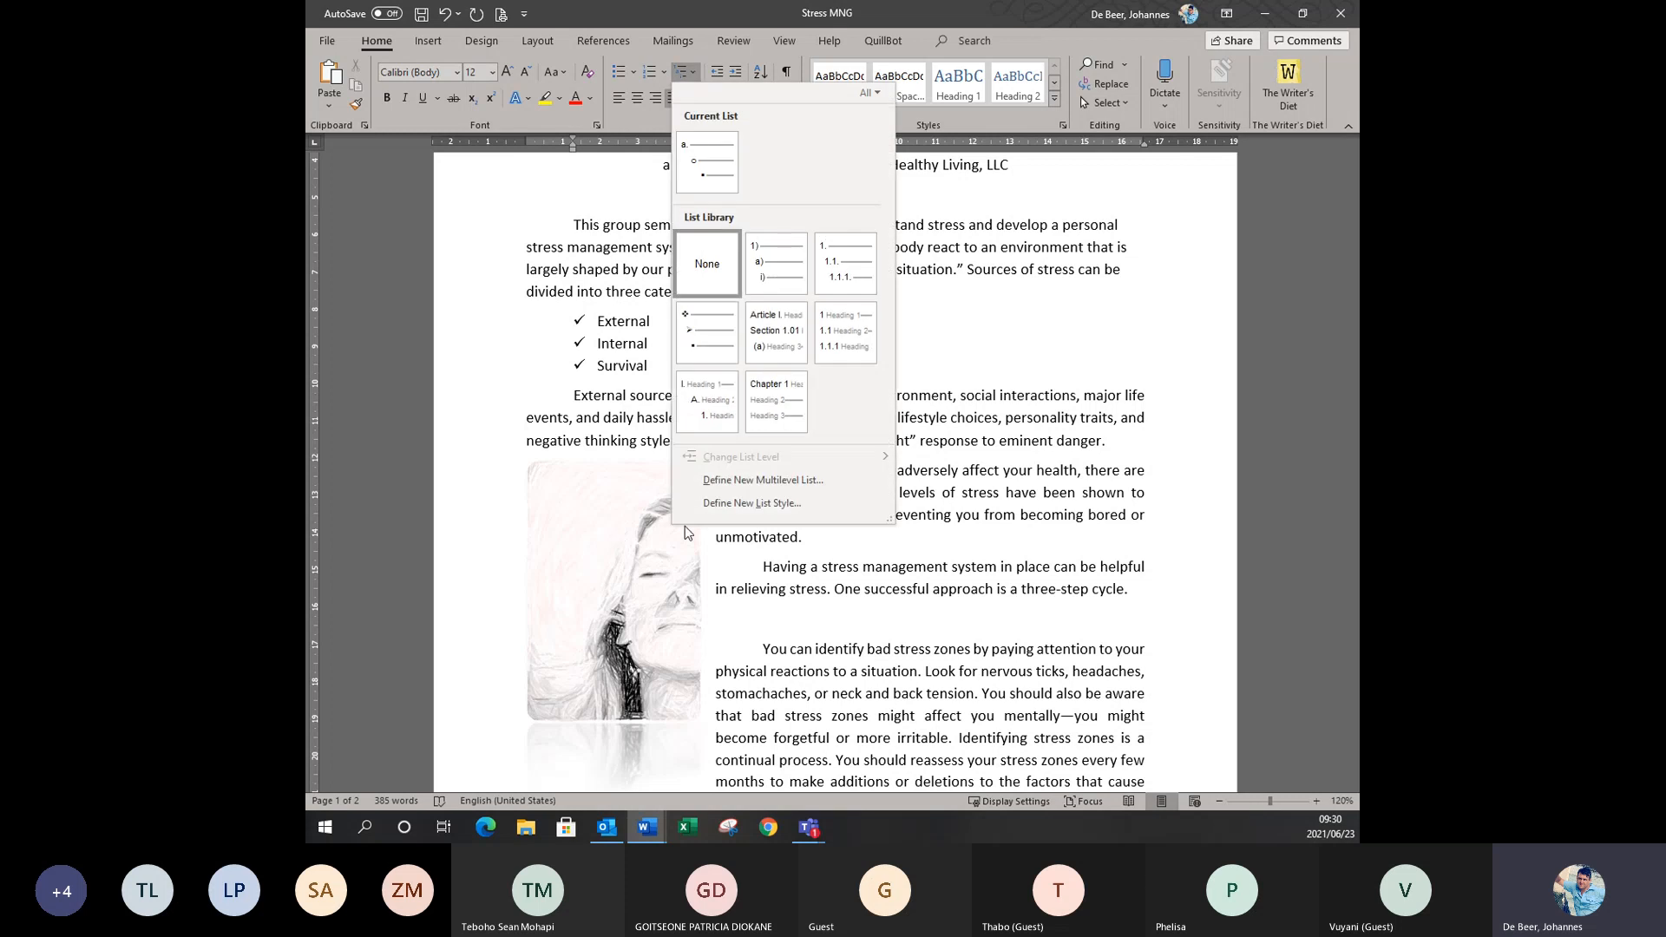
{"action": "left_click", "coordinate": [772, 480]}
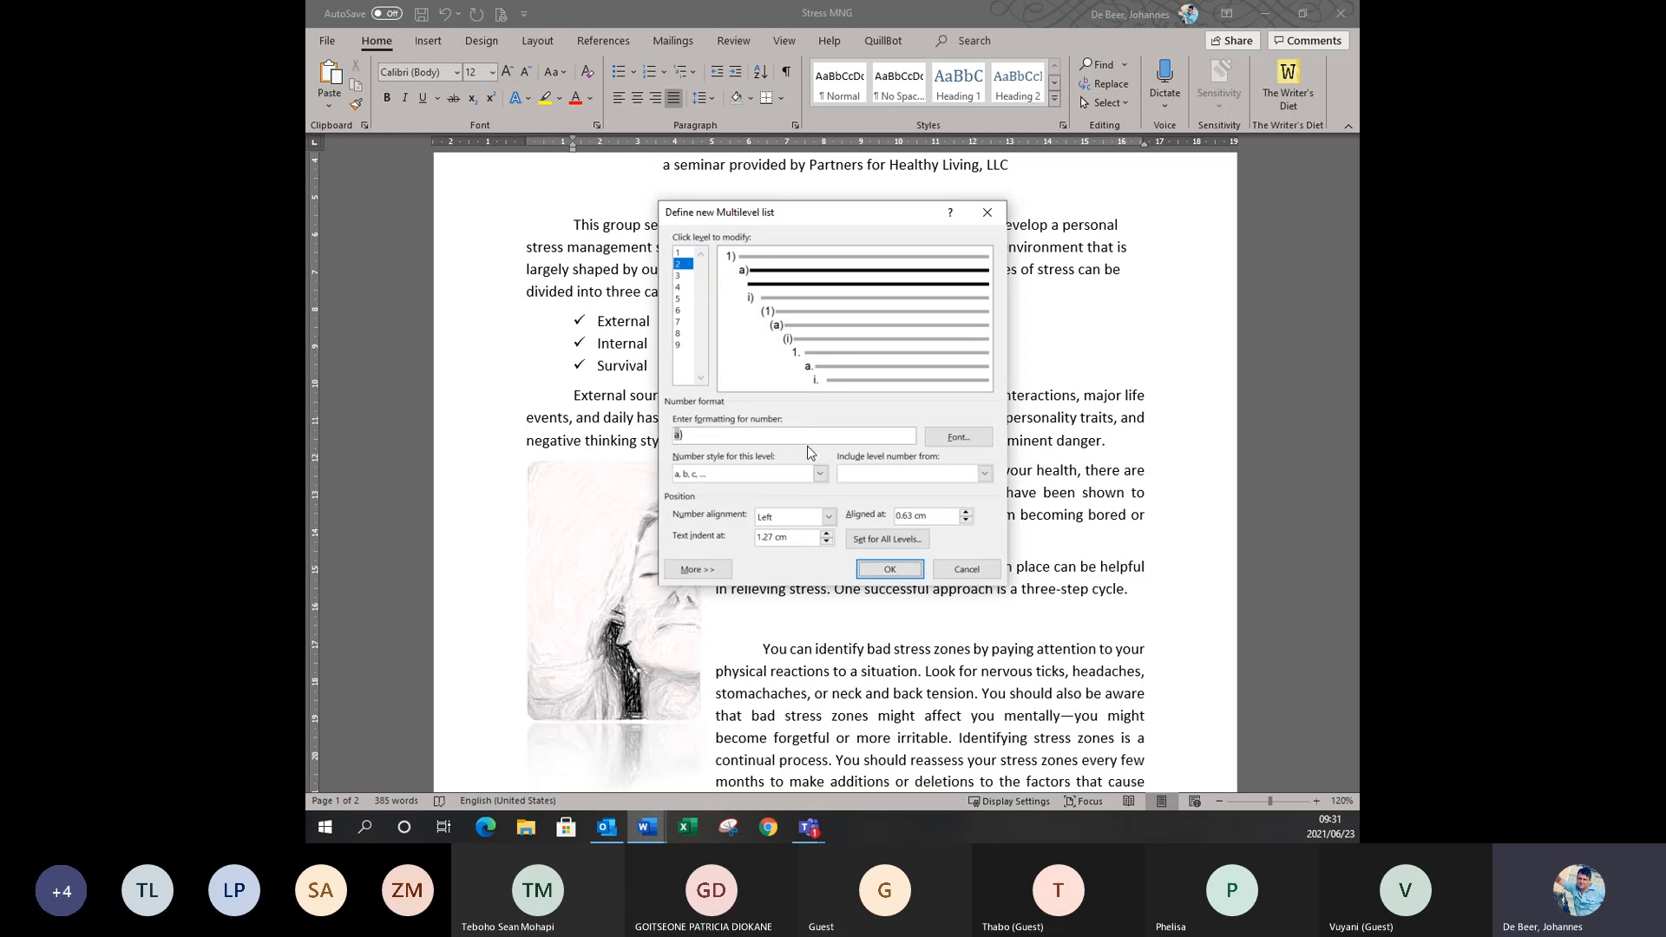
{"action": "left_click", "coordinate": [972, 569]}
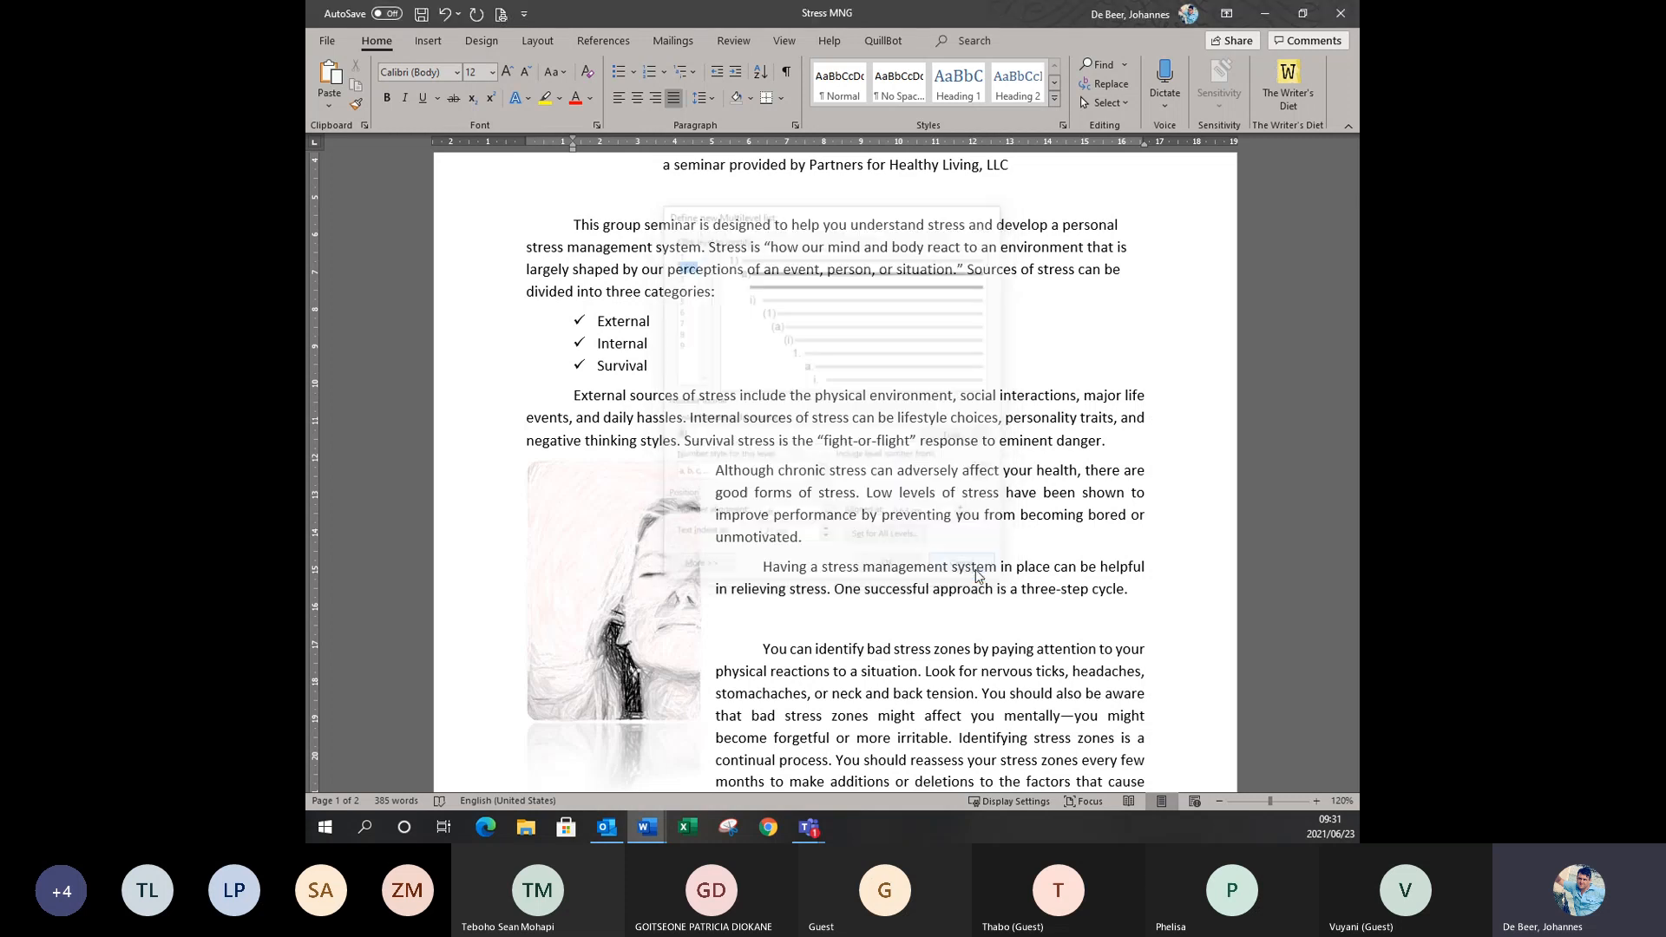
{"action": "left_click", "coordinate": [694, 71]}
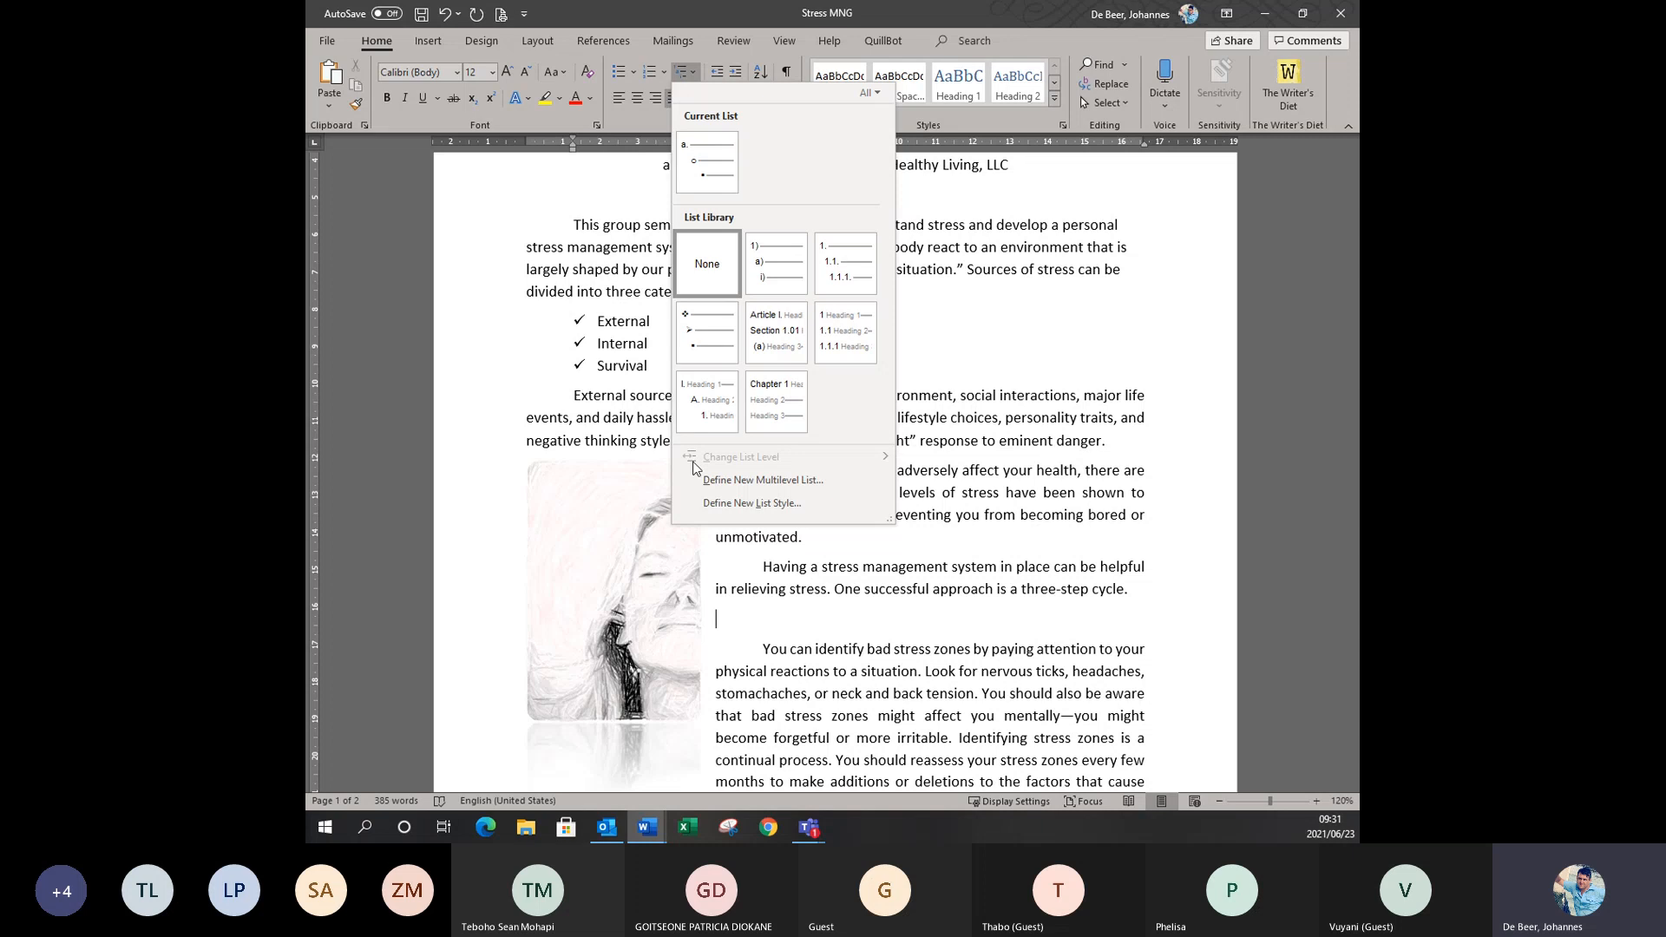
{"action": "left_click", "coordinate": [772, 483]}
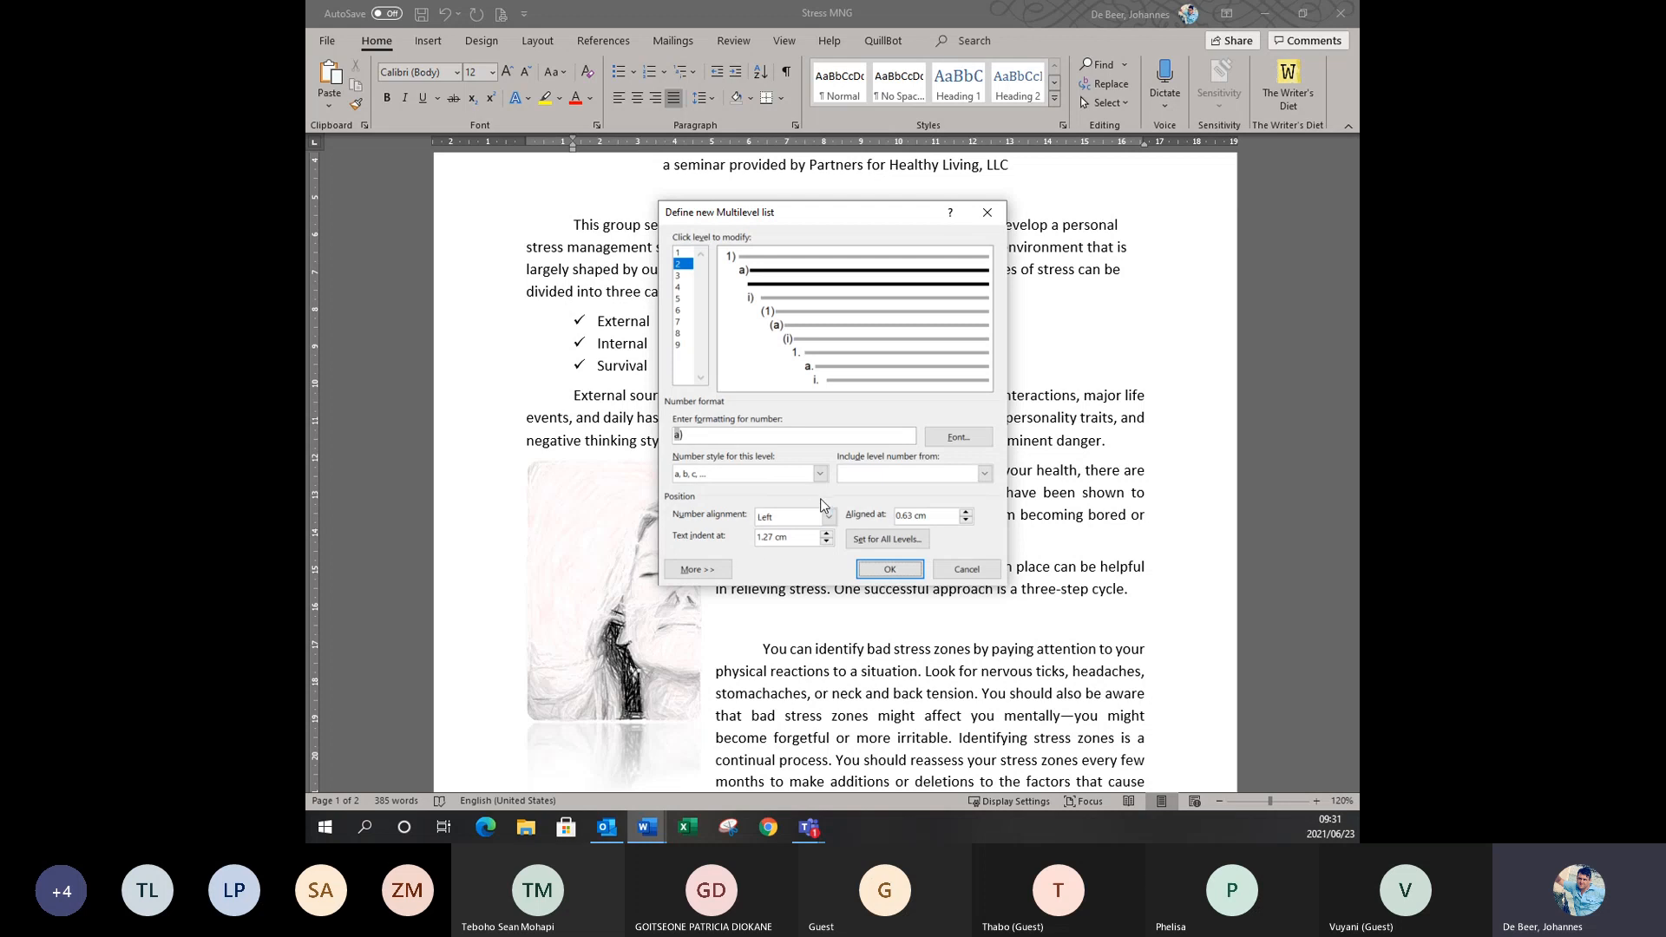
{"action": "left_click", "coordinate": [966, 571]}
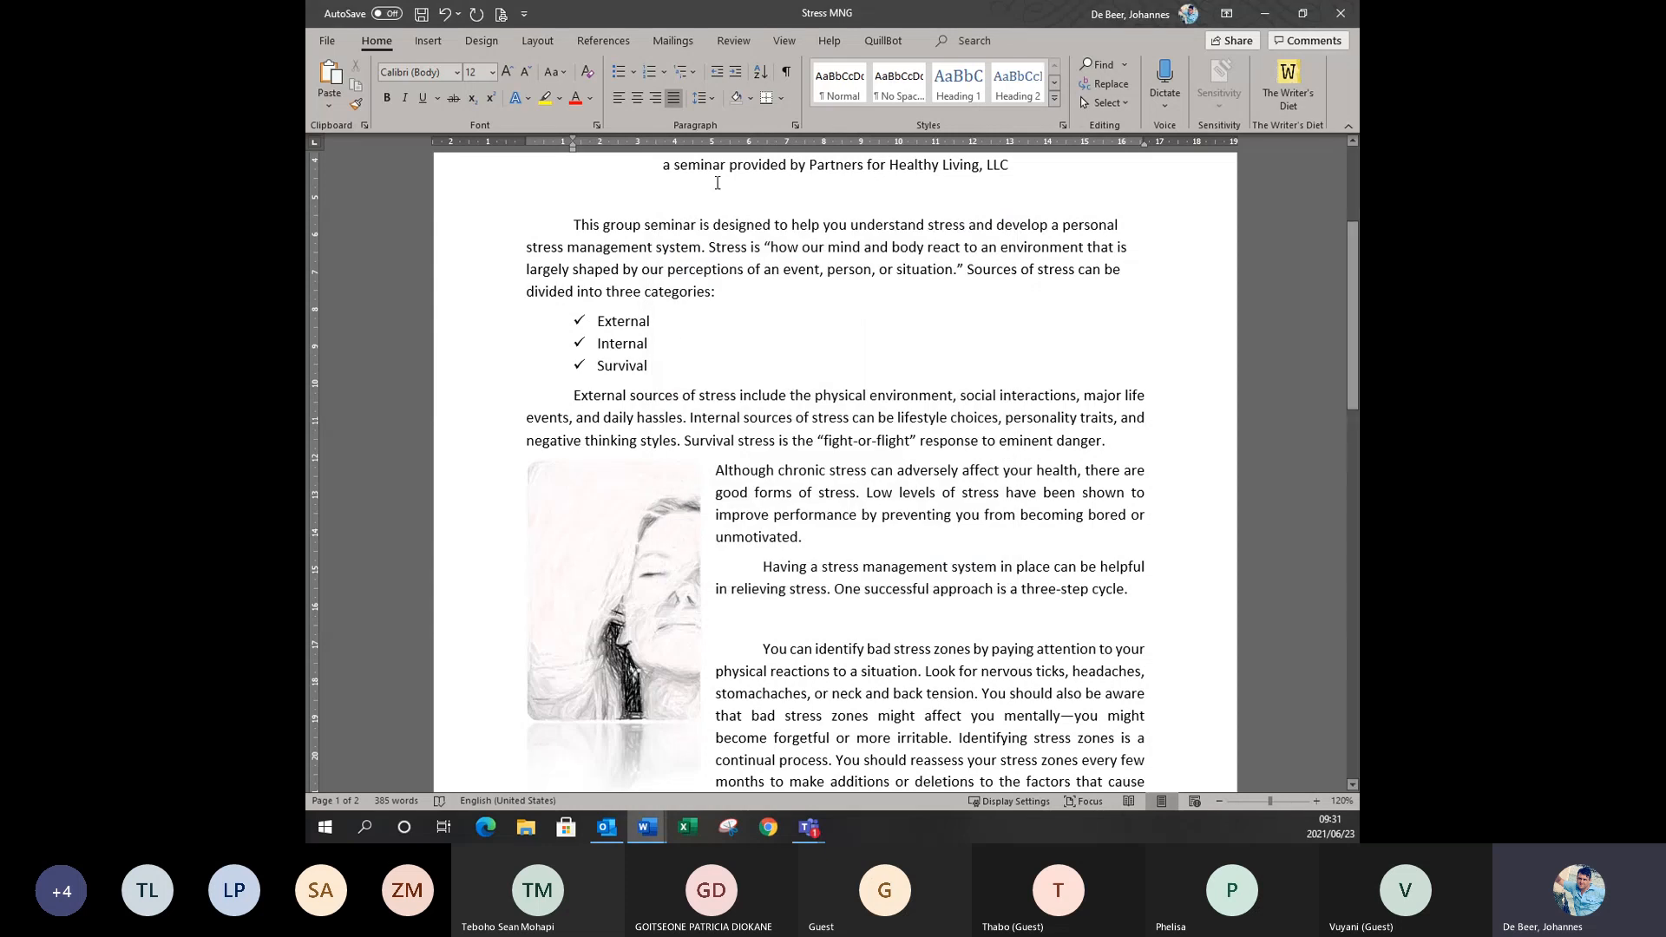
Undo the "2. test" edits and the deletion of the numbered list items.
{"action": "left_click", "coordinate": [446, 14]}
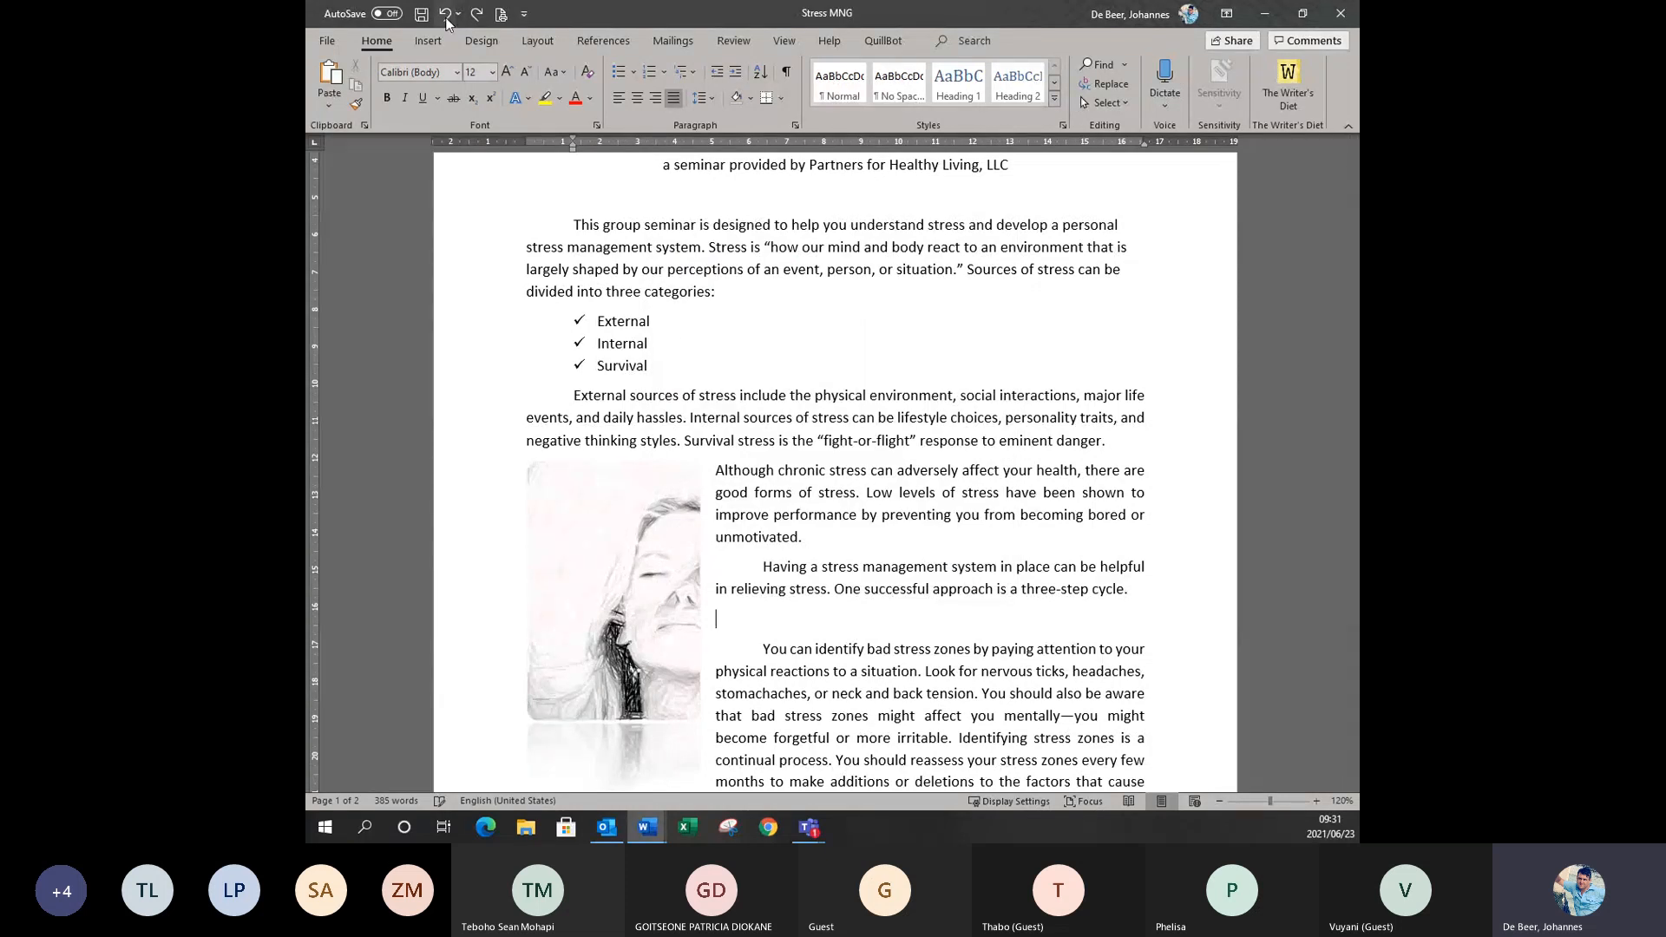
{"action": "left_click", "coordinate": [446, 13]}
{"action": "type", "text": "test"}
{"action": "key", "text": "Return"}
{"action": "left_click", "coordinate": [446, 14]}
{"action": "left_click", "coordinate": [446, 13]}
{"action": "left_click", "coordinate": [446, 13]}
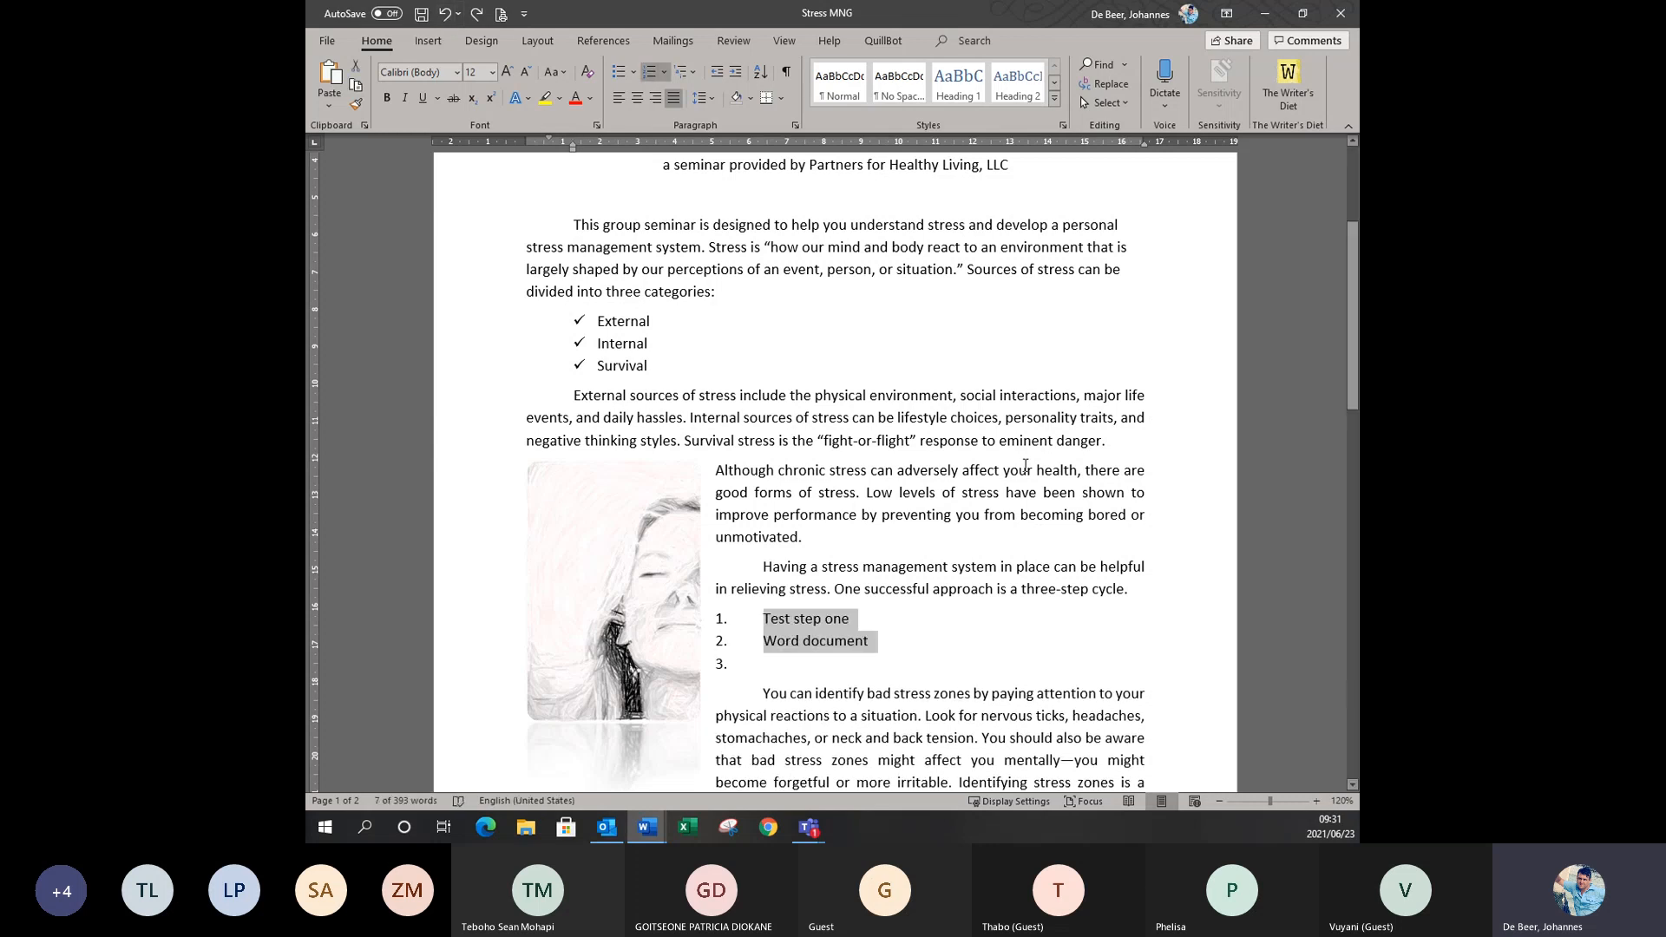
Compare the first-line indents of the body paragraphs with the unindented paragraph starting "Although chronic stress".
{"action": "left_click", "coordinate": [1026, 468]}
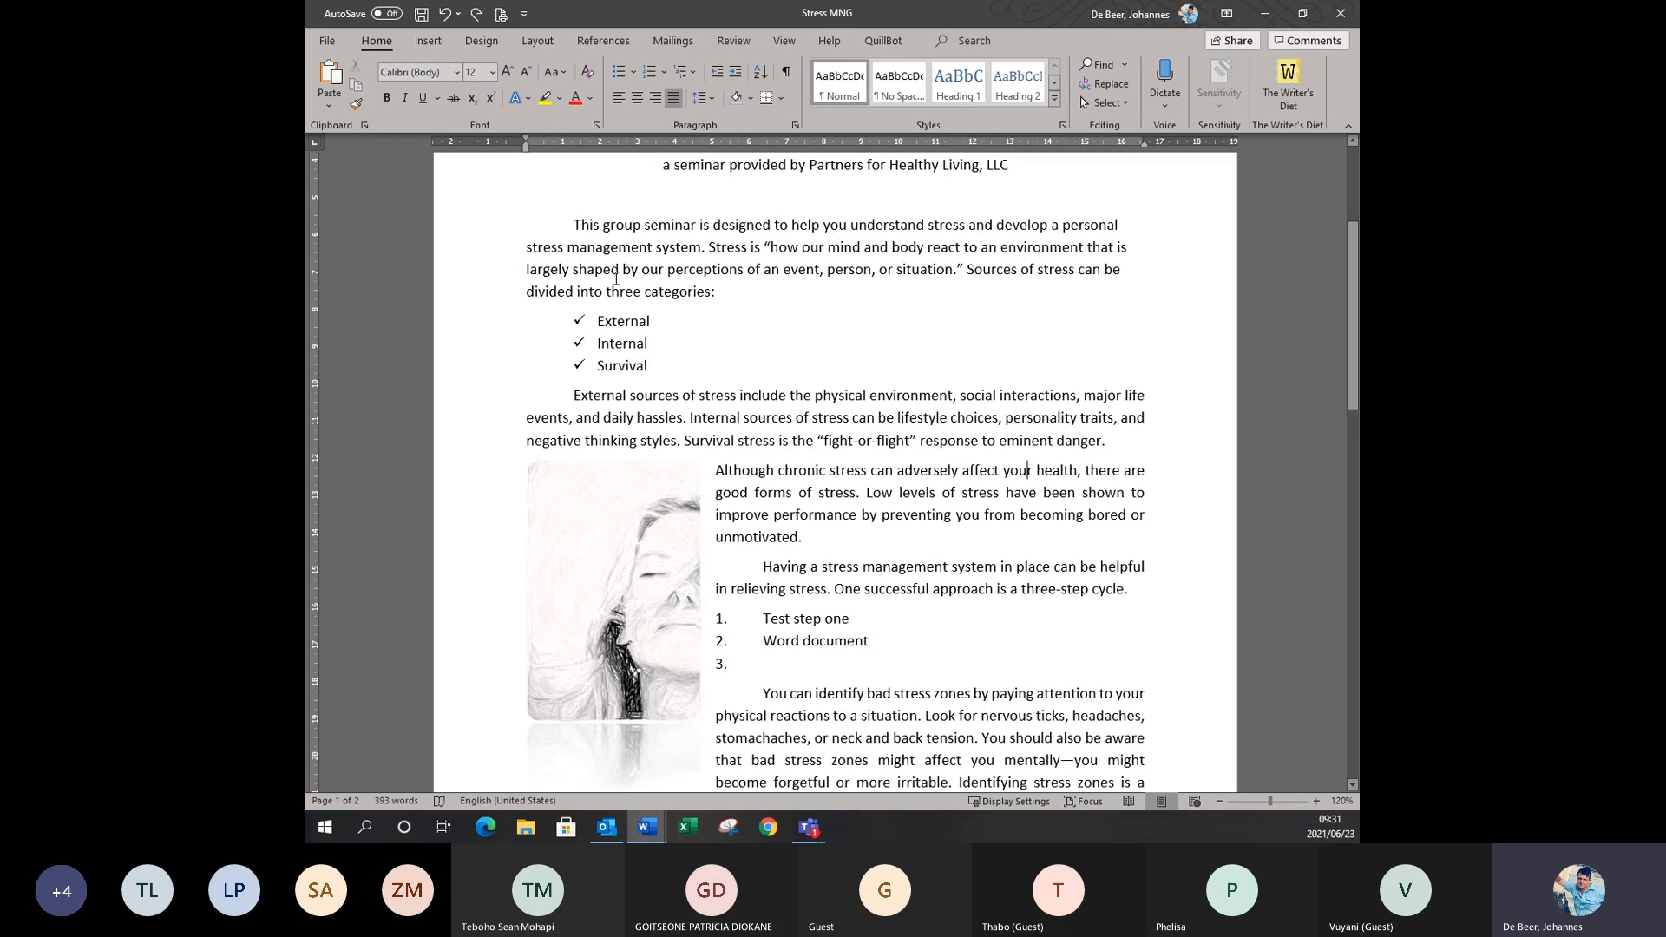
{"action": "left_click", "coordinate": [592, 224]}
{"action": "left_click_drag", "start_coordinate": [523, 224], "coordinate": [726, 295]}
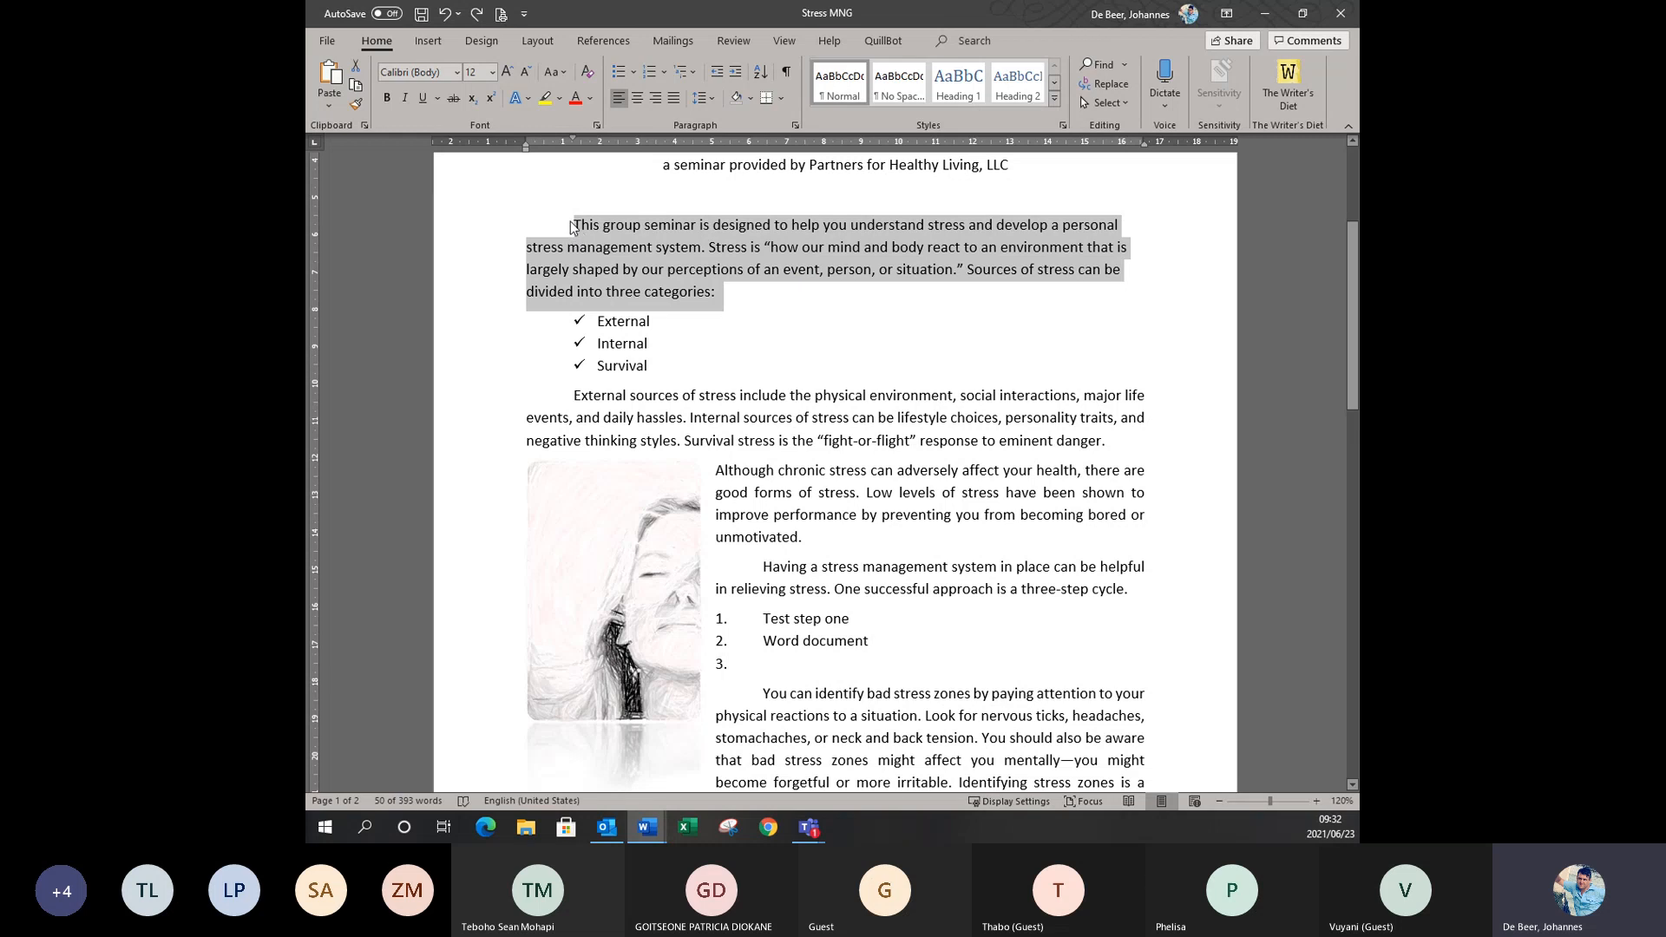
{"action": "left_click", "coordinate": [574, 395]}
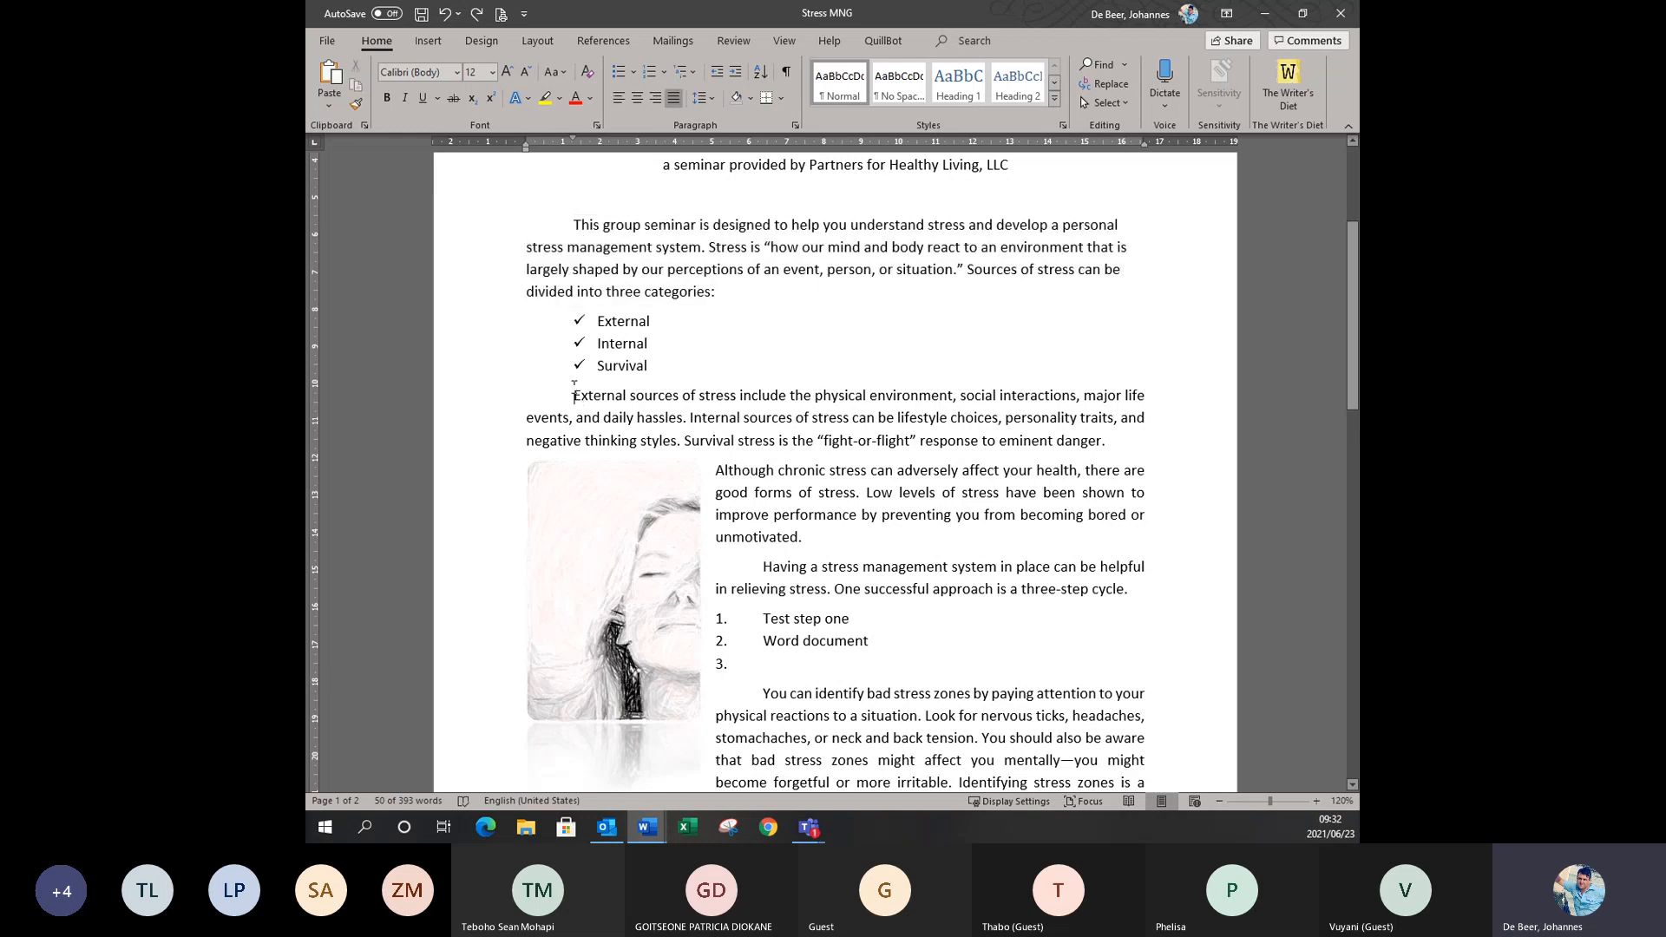
{"action": "left_click", "coordinate": [765, 566]}
{"action": "left_click_drag", "start_coordinate": [714, 469], "coordinate": [806, 535]}
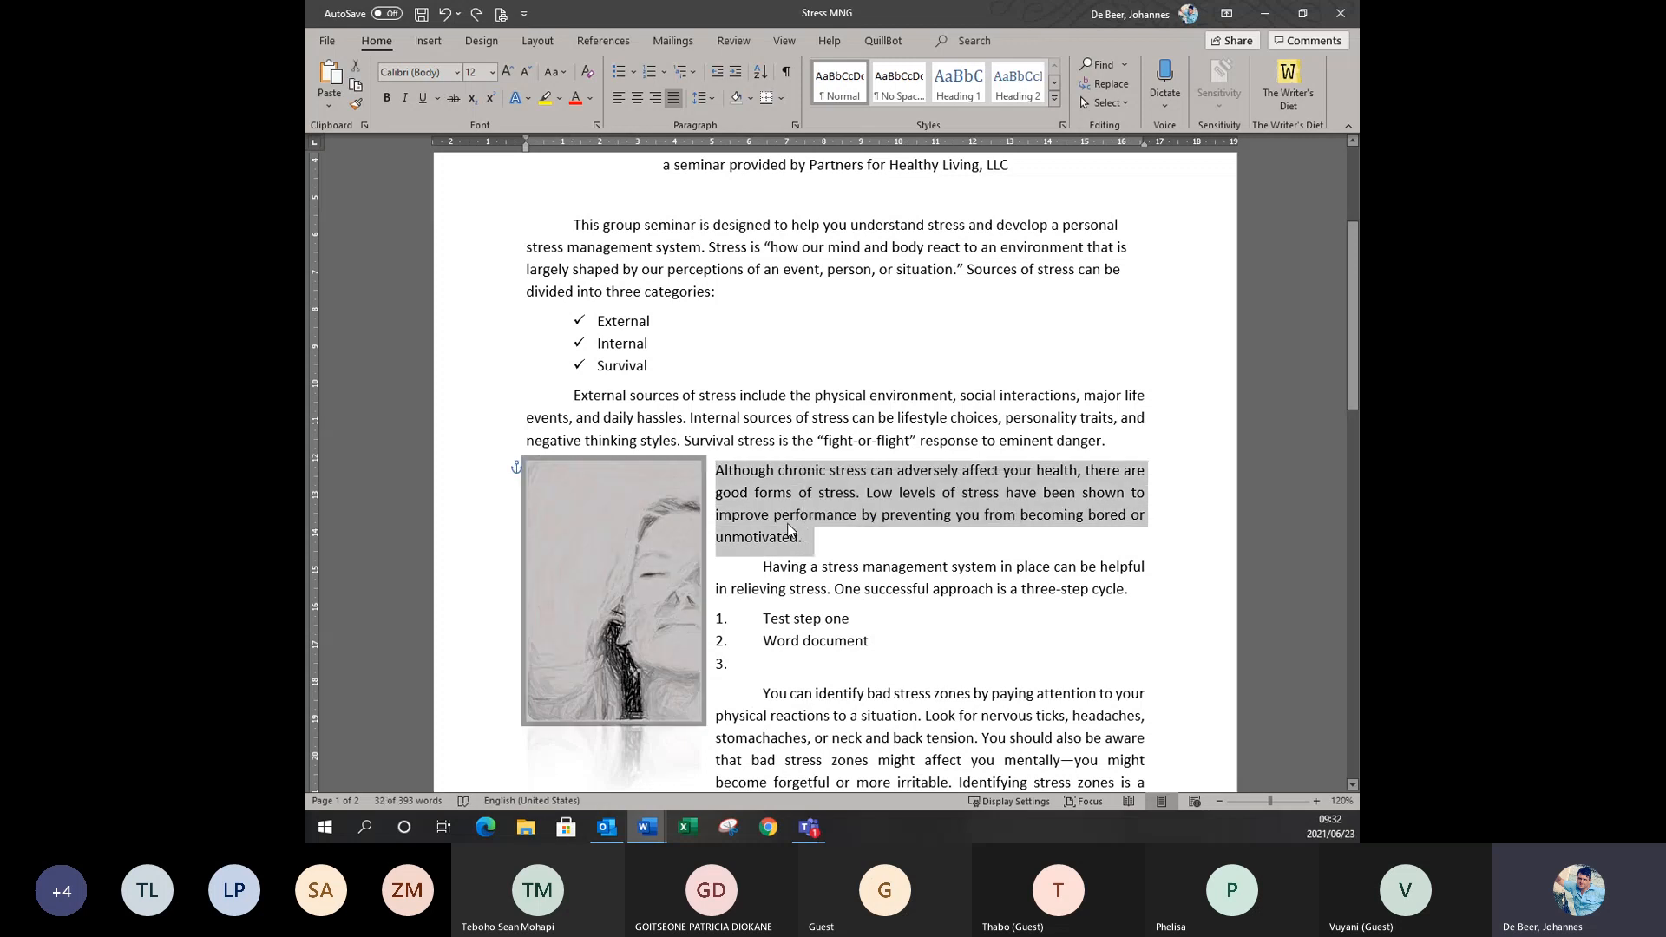
Try indenting the "Although chronic stress" paragraph with spaces, check them with formatting marks shown, and delete the spaces.
{"action": "left_click", "coordinate": [791, 516]}
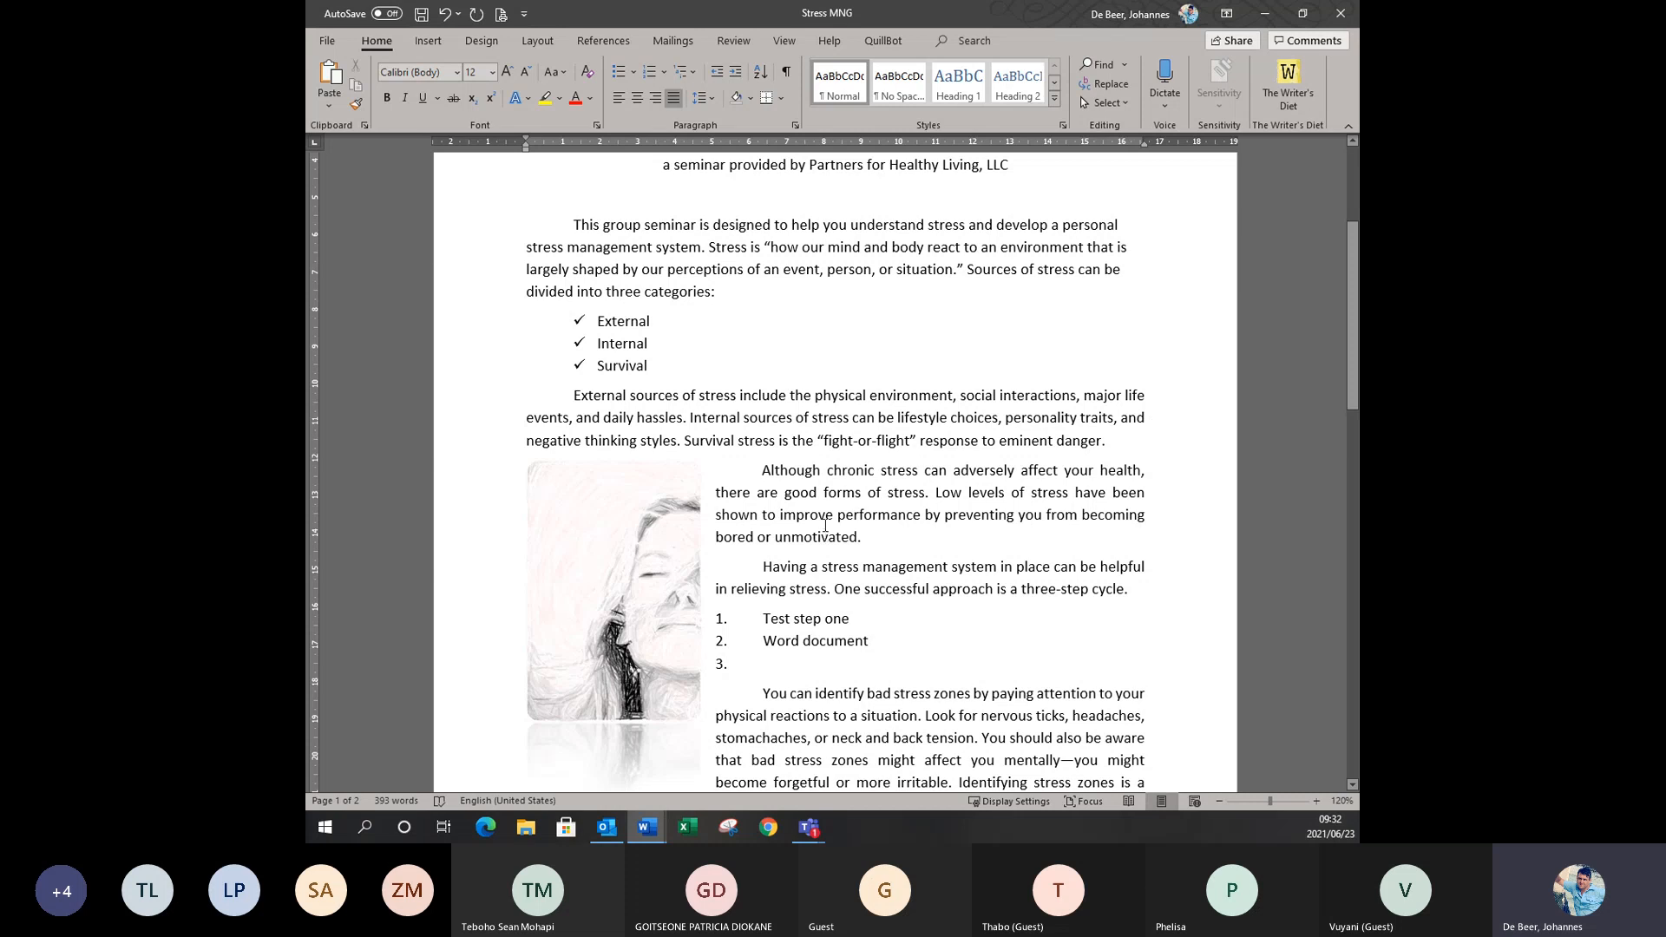
{"action": "left_click", "coordinate": [786, 71]}
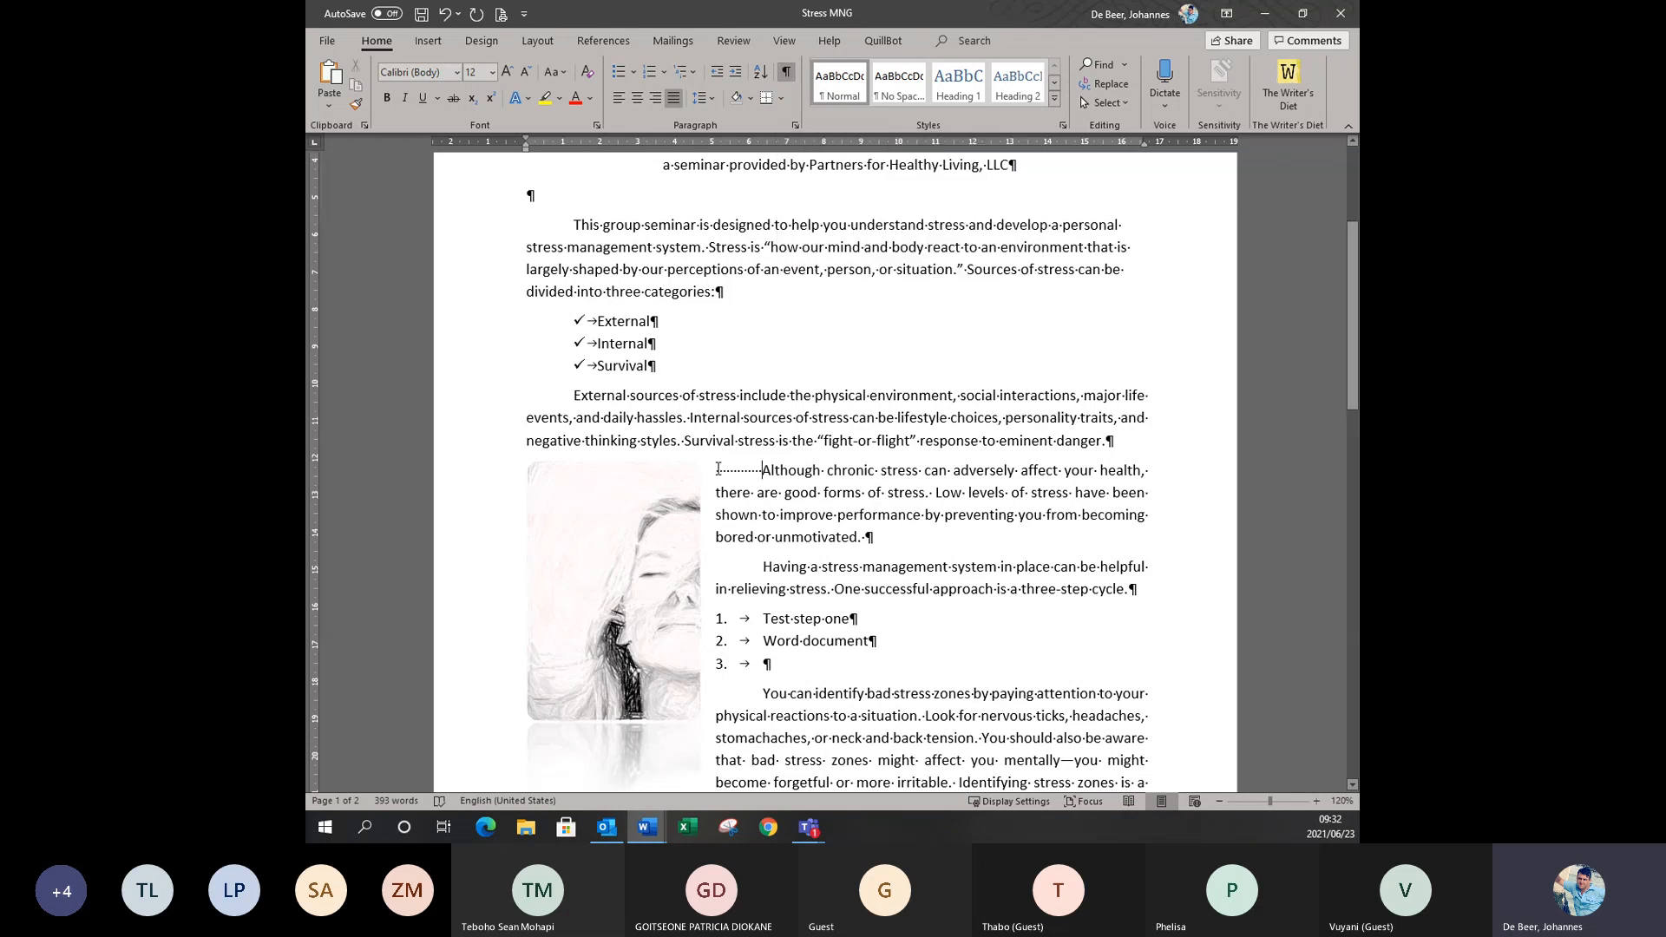
{"action": "left_click_drag", "start_coordinate": [717, 468], "coordinate": [763, 471]}
{"action": "left_click", "coordinate": [786, 71]}
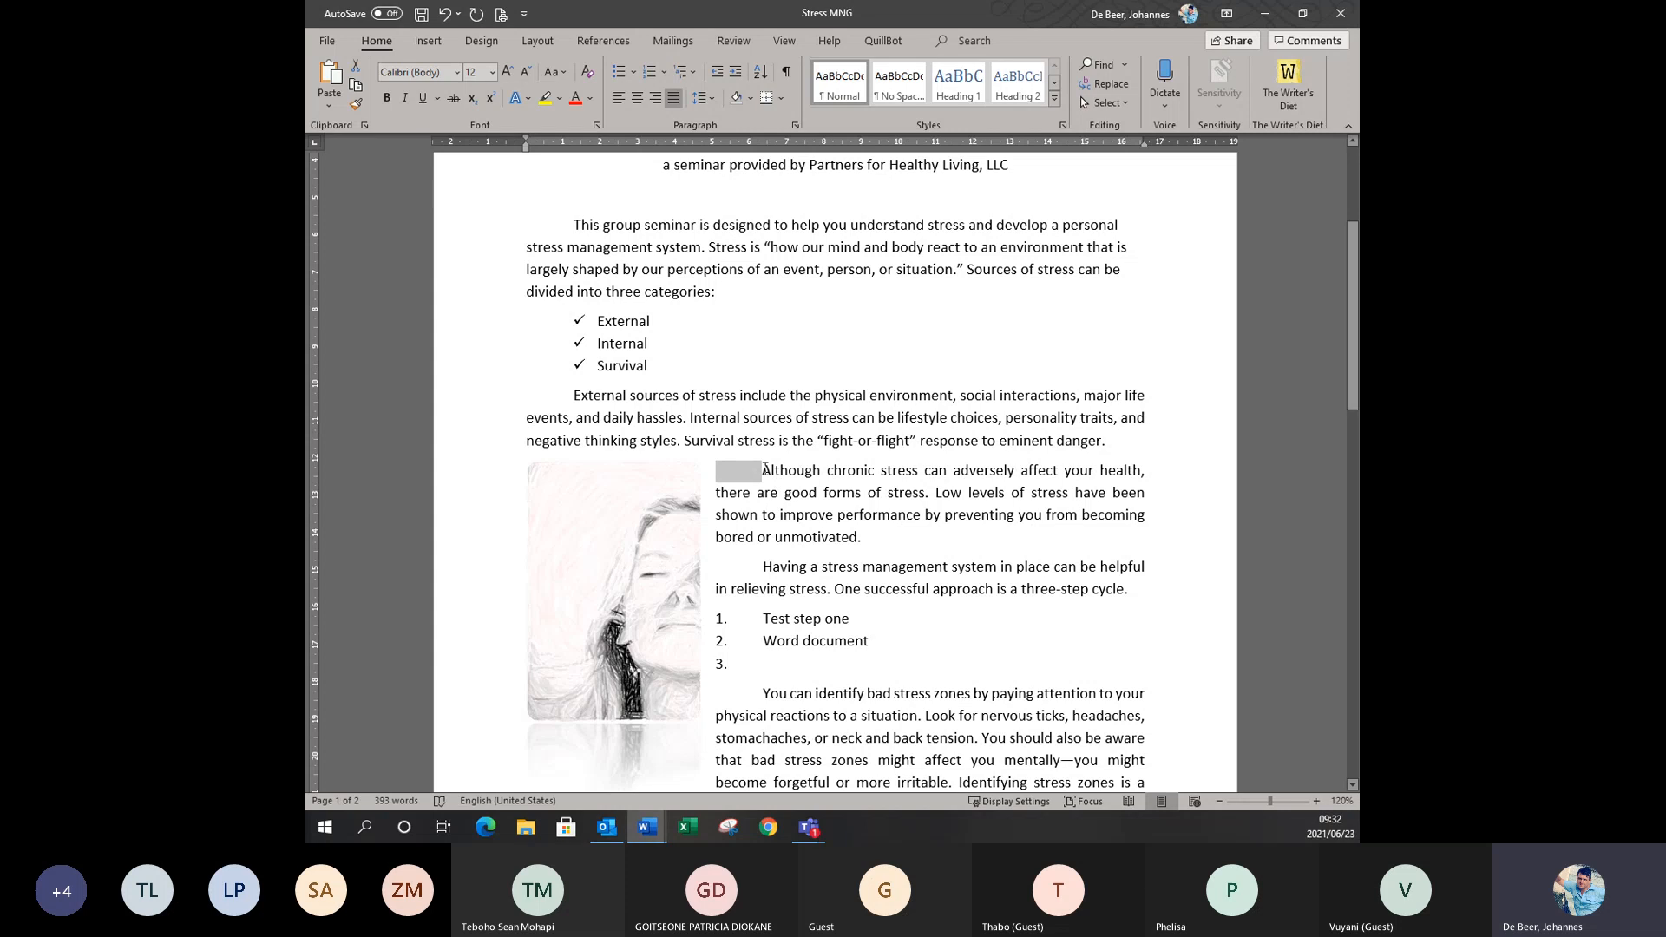
{"action": "key", "text": "Delete"}
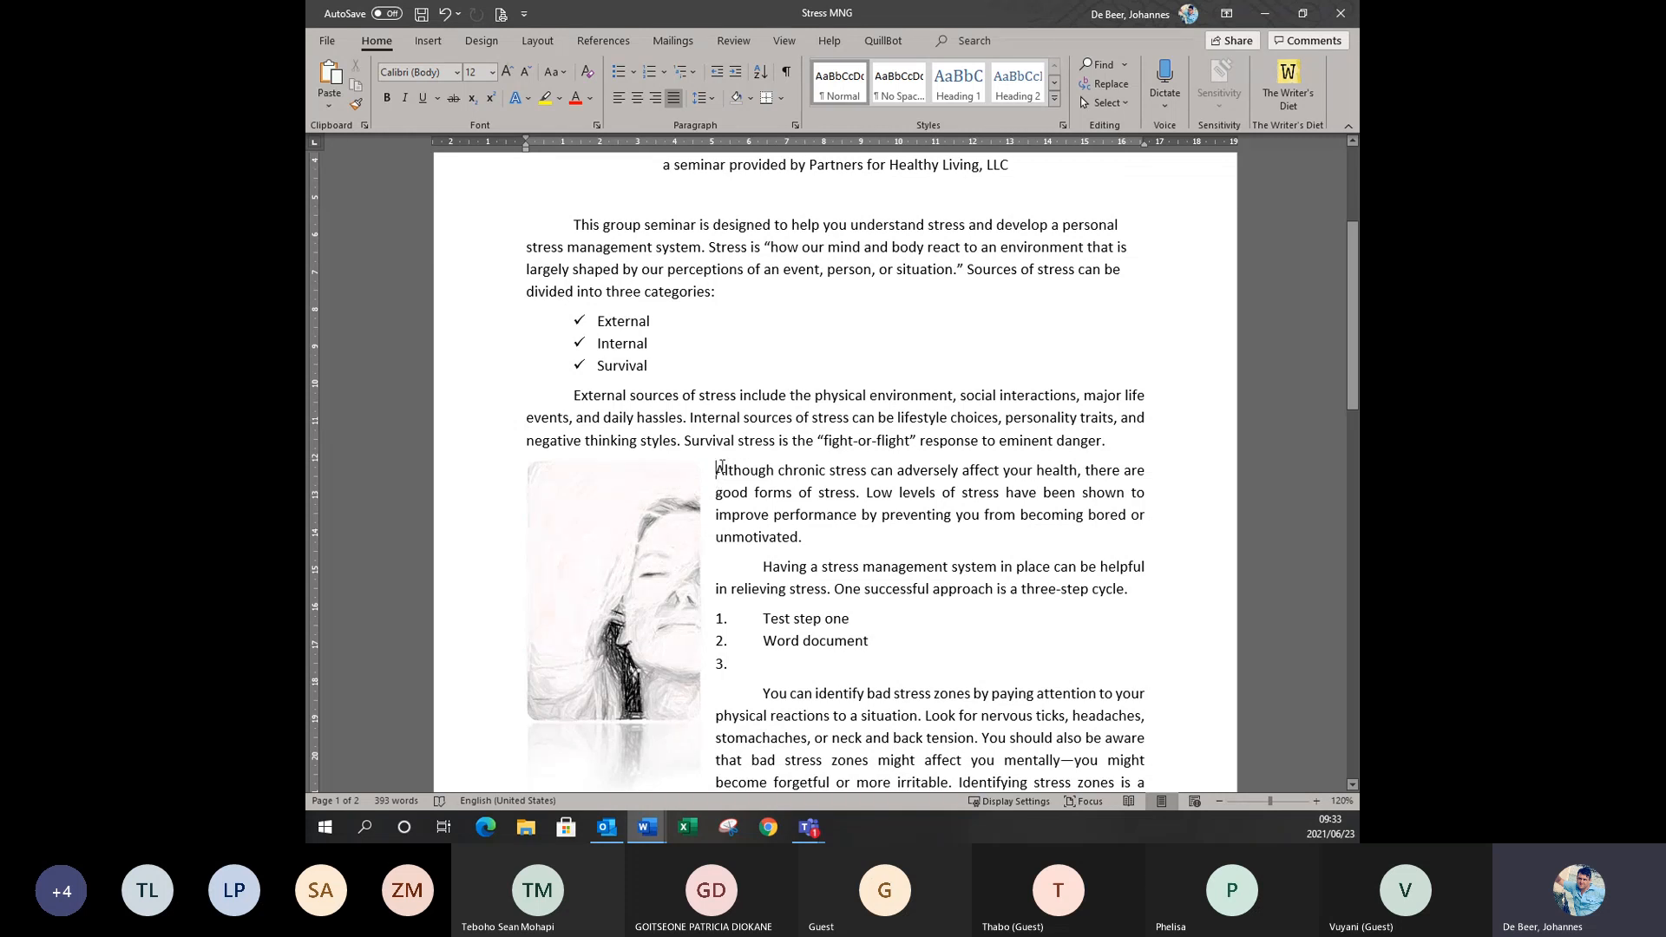
Give the "Although chronic stress" paragraph a left indent of 1.25 cm and a special first-line indent of 1.27 cm.
{"action": "left_click_drag", "start_coordinate": [716, 473], "coordinate": [802, 530]}
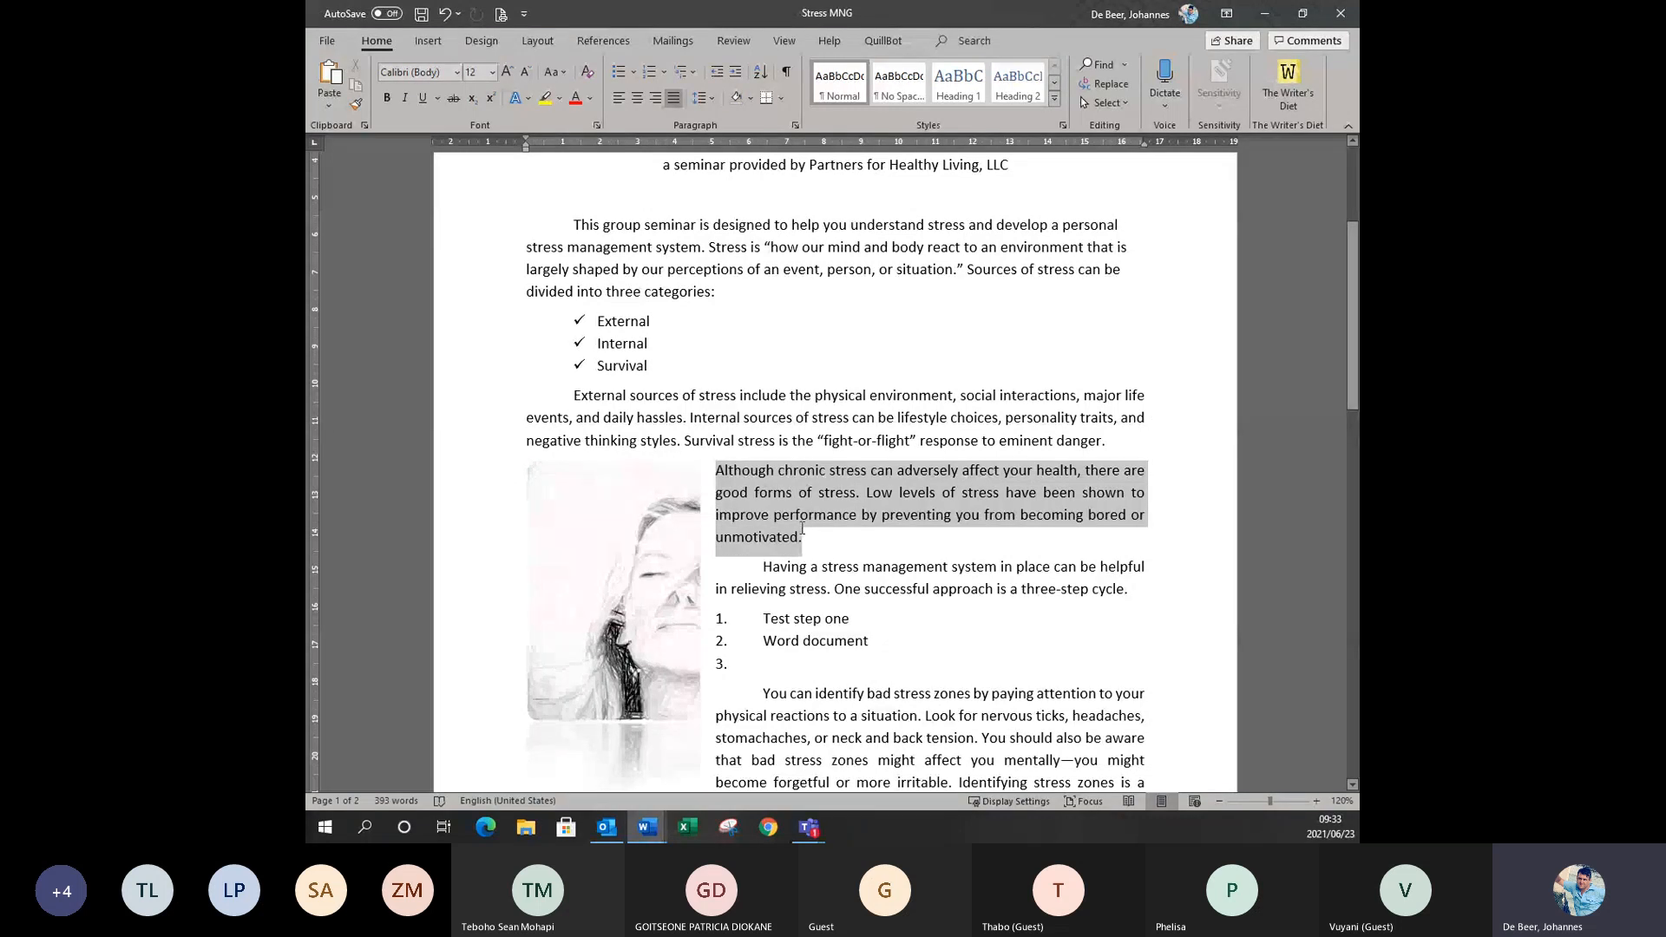
{"action": "left_click", "coordinate": [715, 471]}
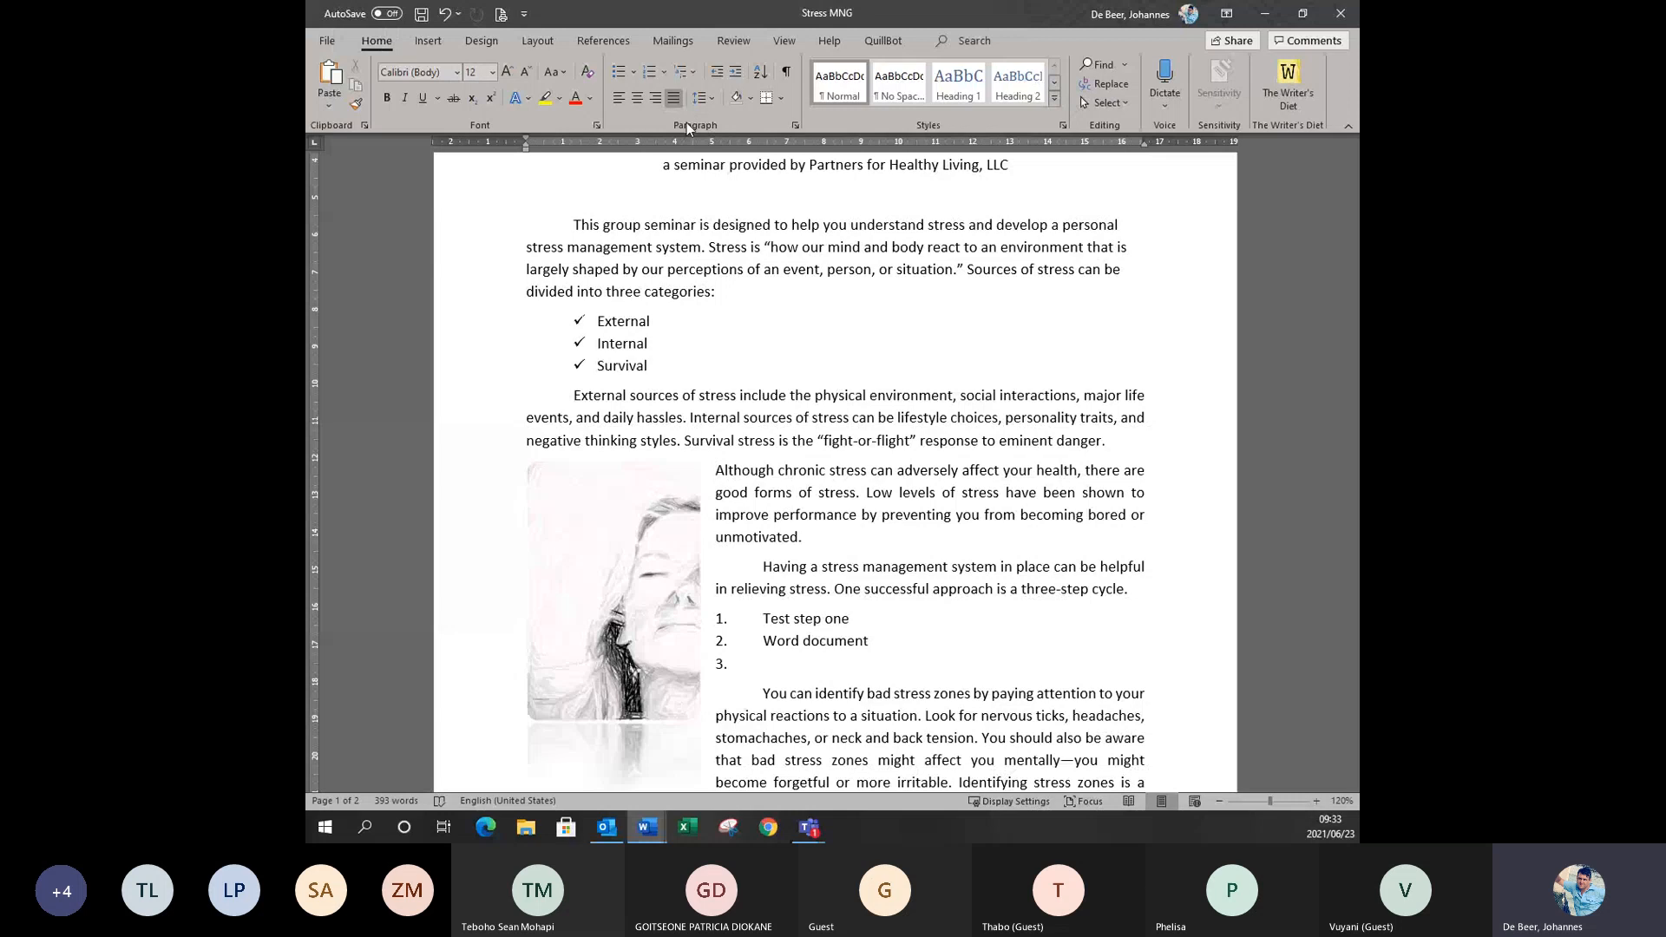
{"action": "left_click", "coordinate": [796, 127]}
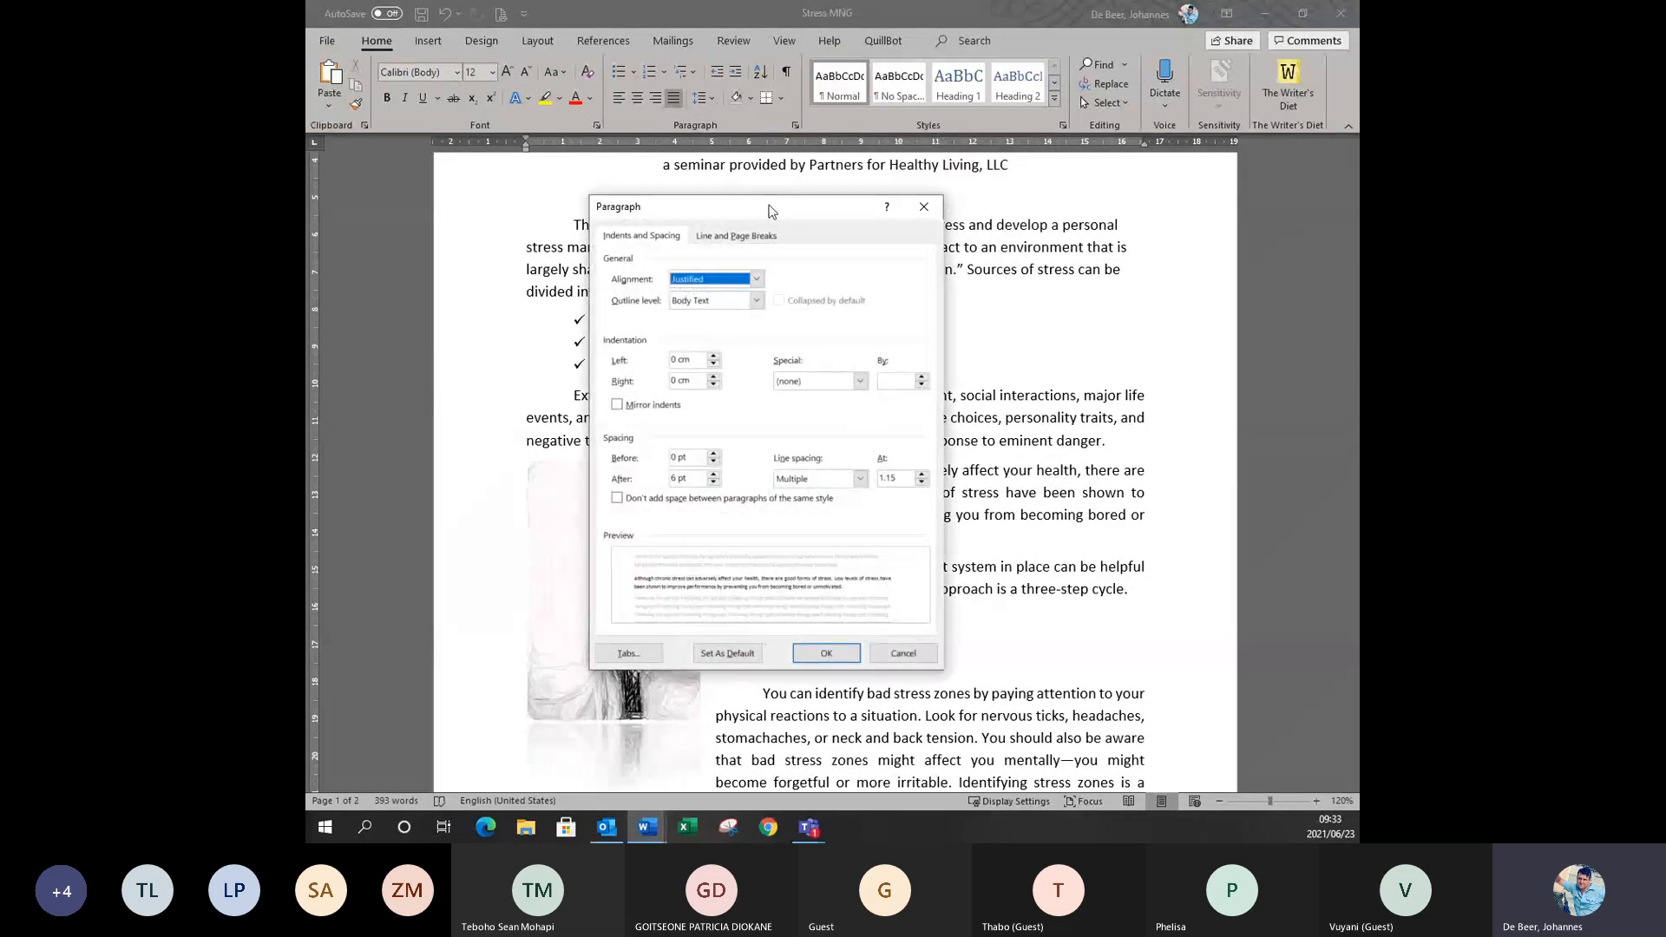
{"action": "left_click_drag", "start_coordinate": [773, 211], "coordinate": [1008, 145]}
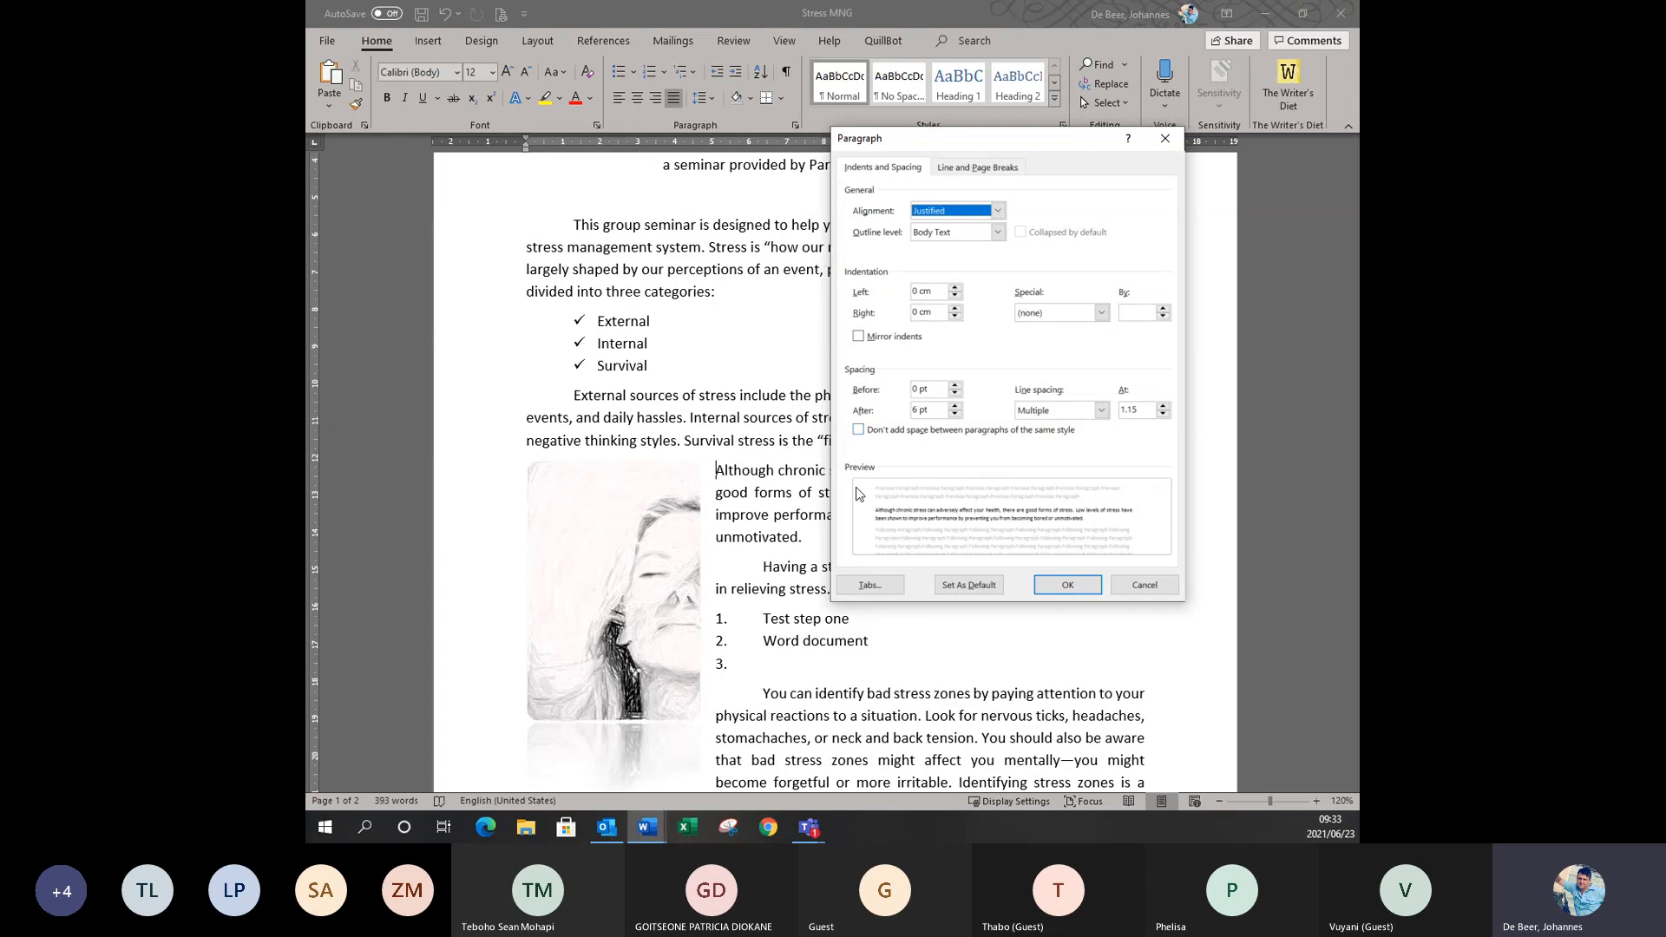
{"action": "triple_click", "coordinate": [944, 288]}
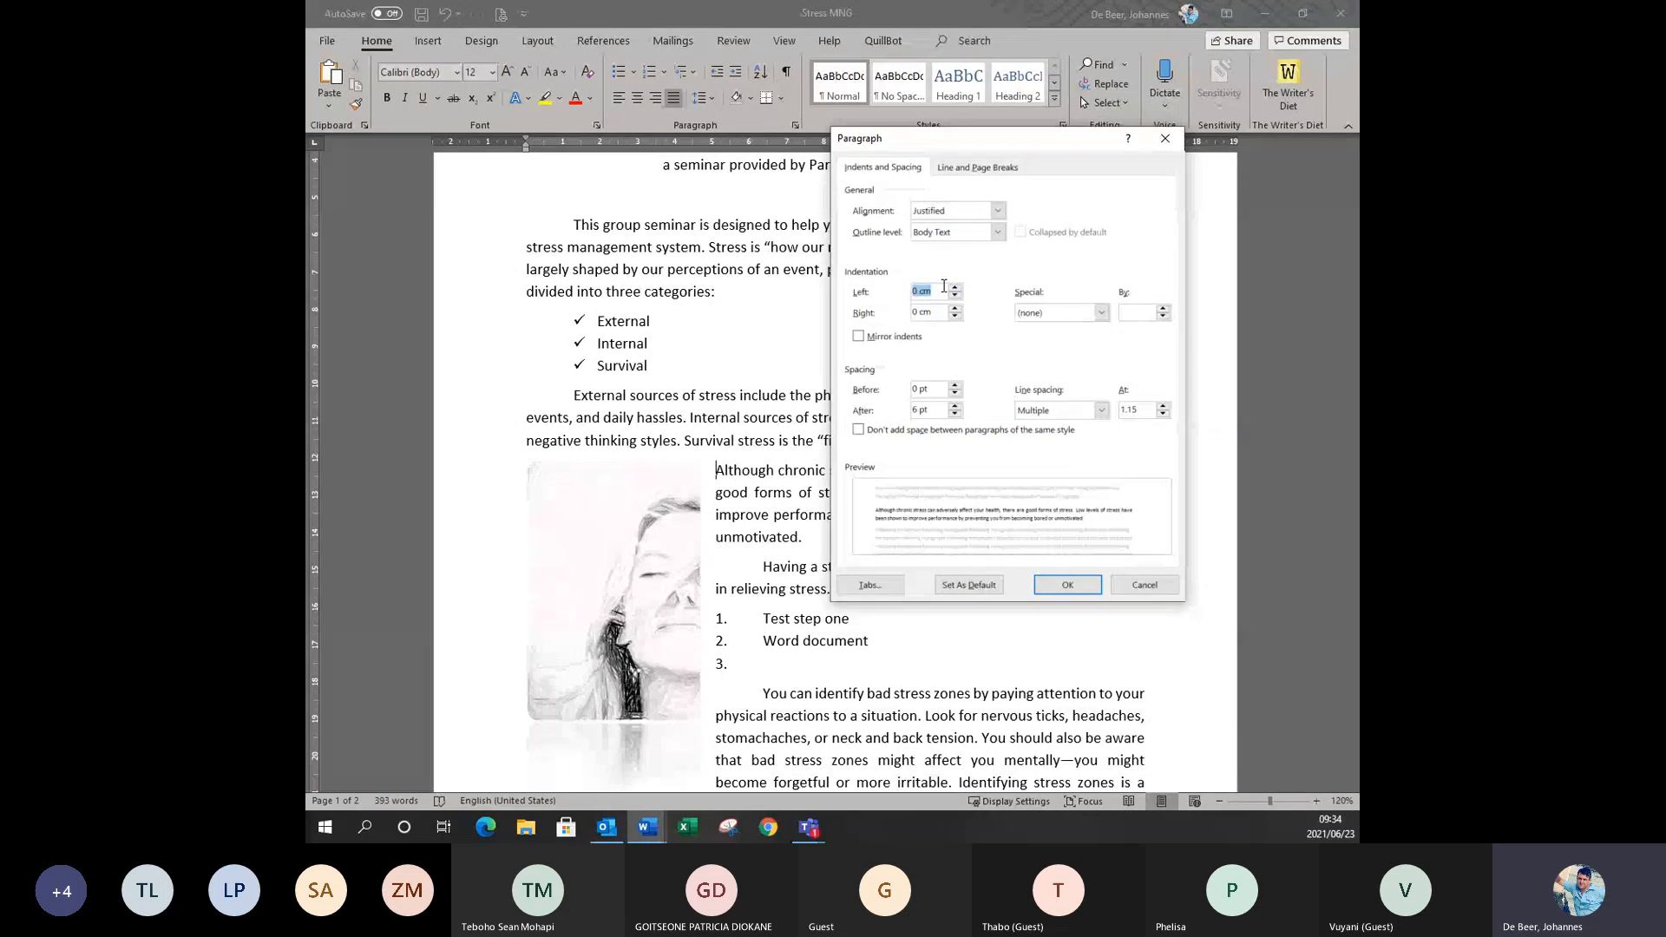
{"action": "type", "text": "1.25"}
{"action": "left_click", "coordinate": [940, 310]}
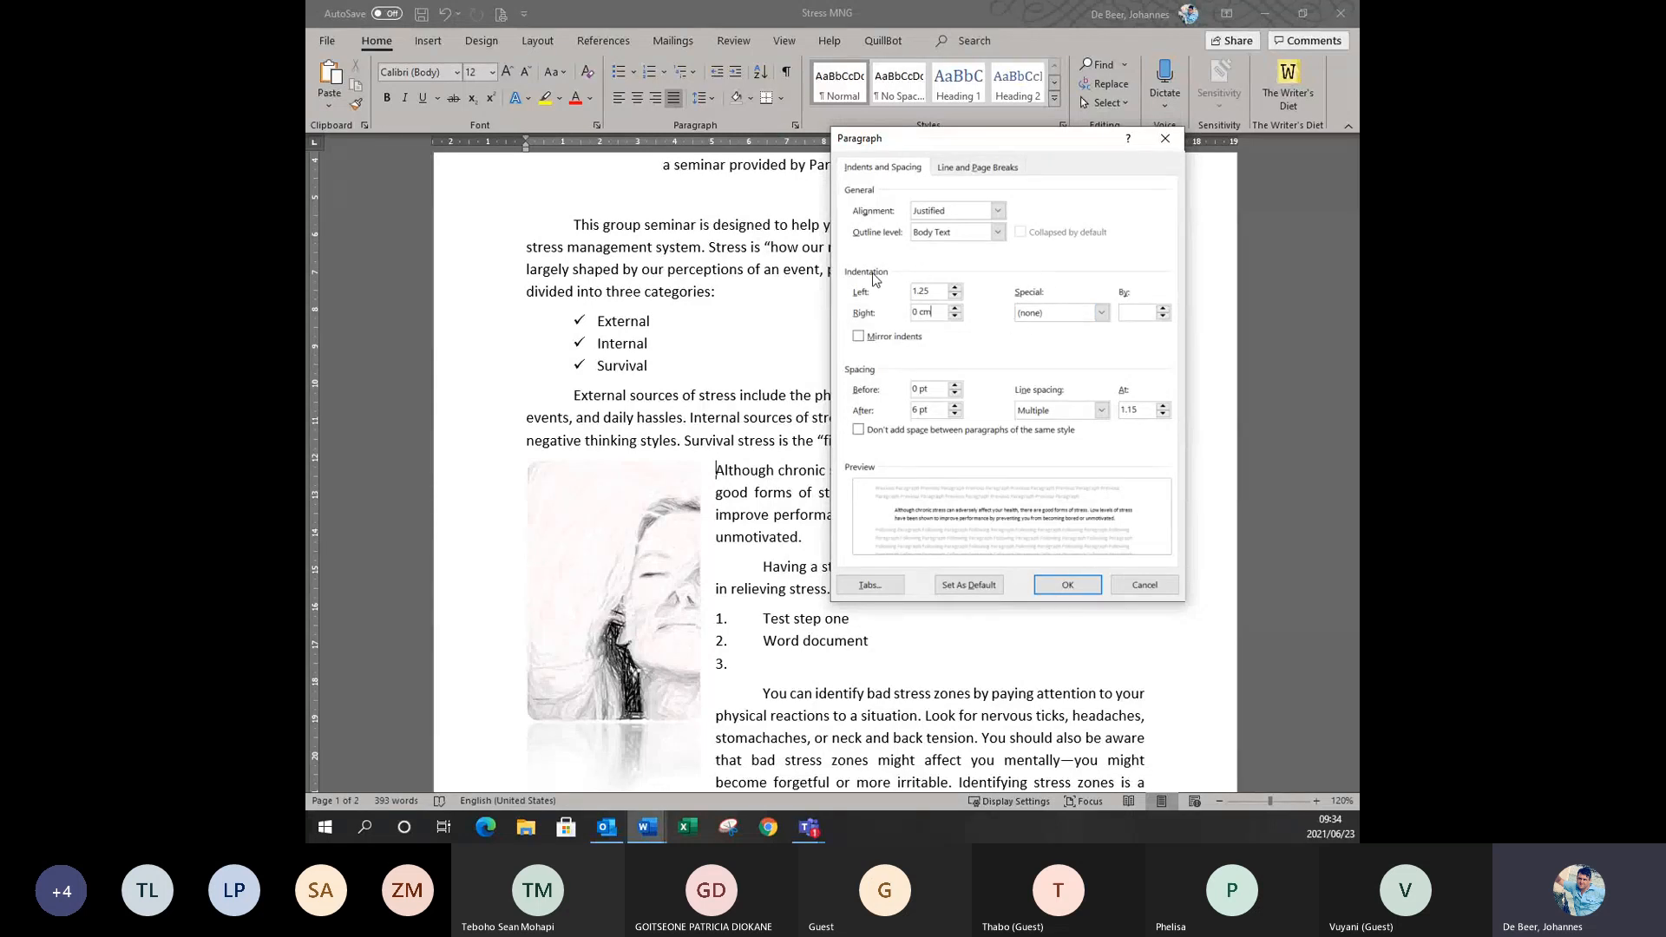
{"action": "left_click", "coordinate": [1102, 314]}
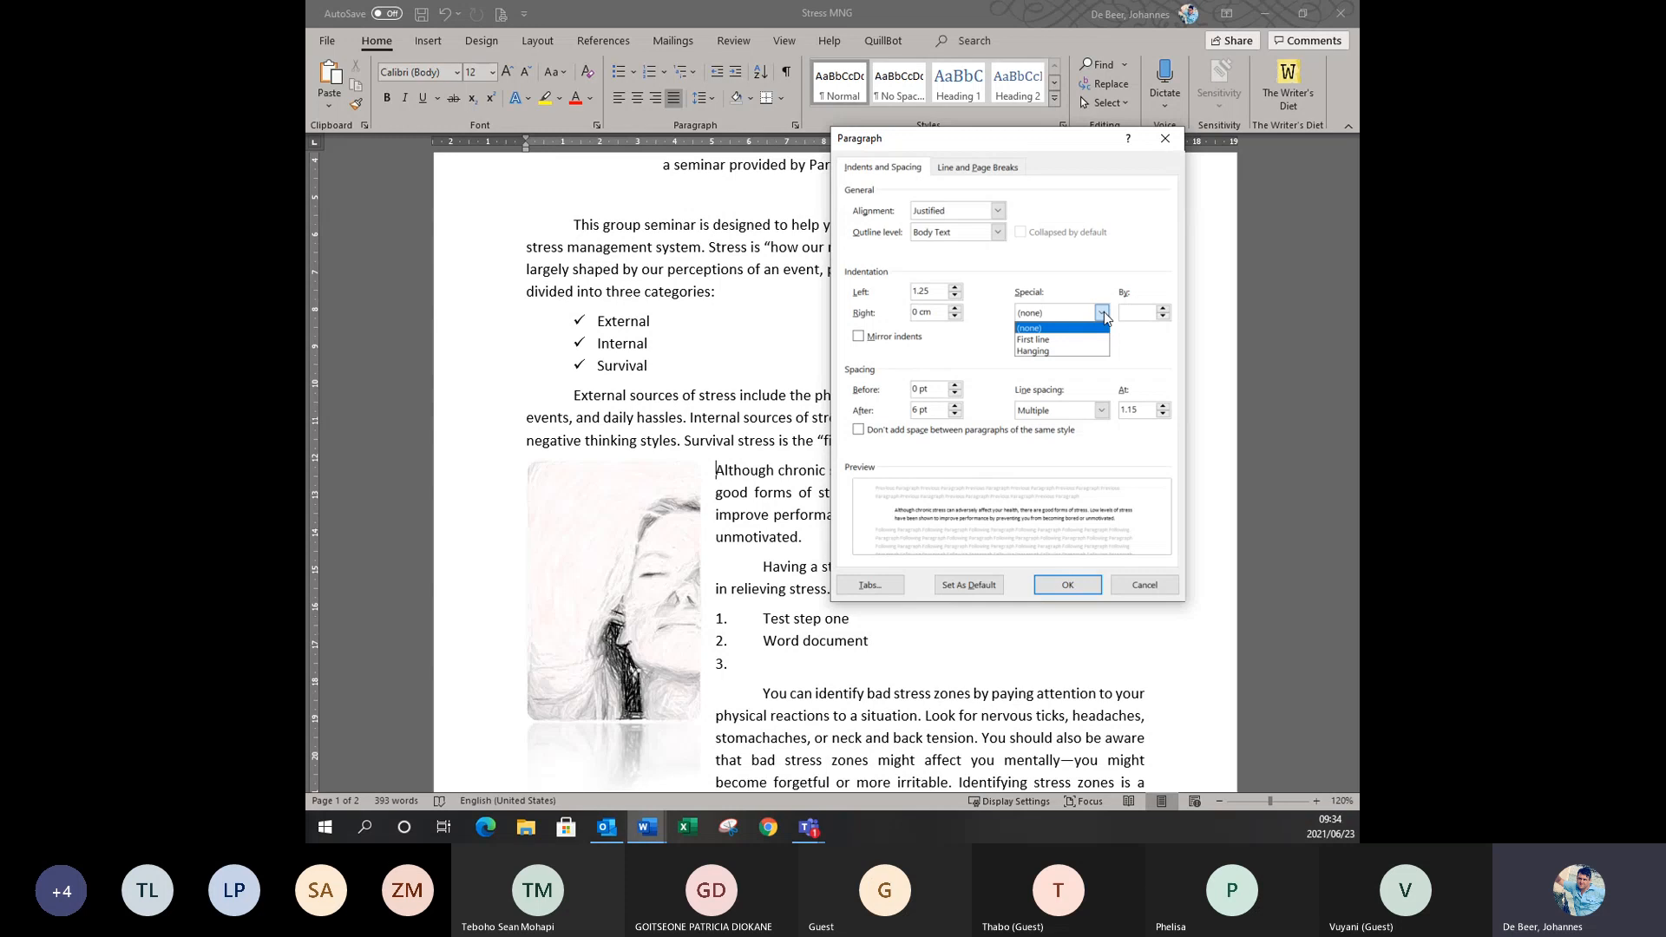
{"action": "left_click", "coordinate": [1045, 341]}
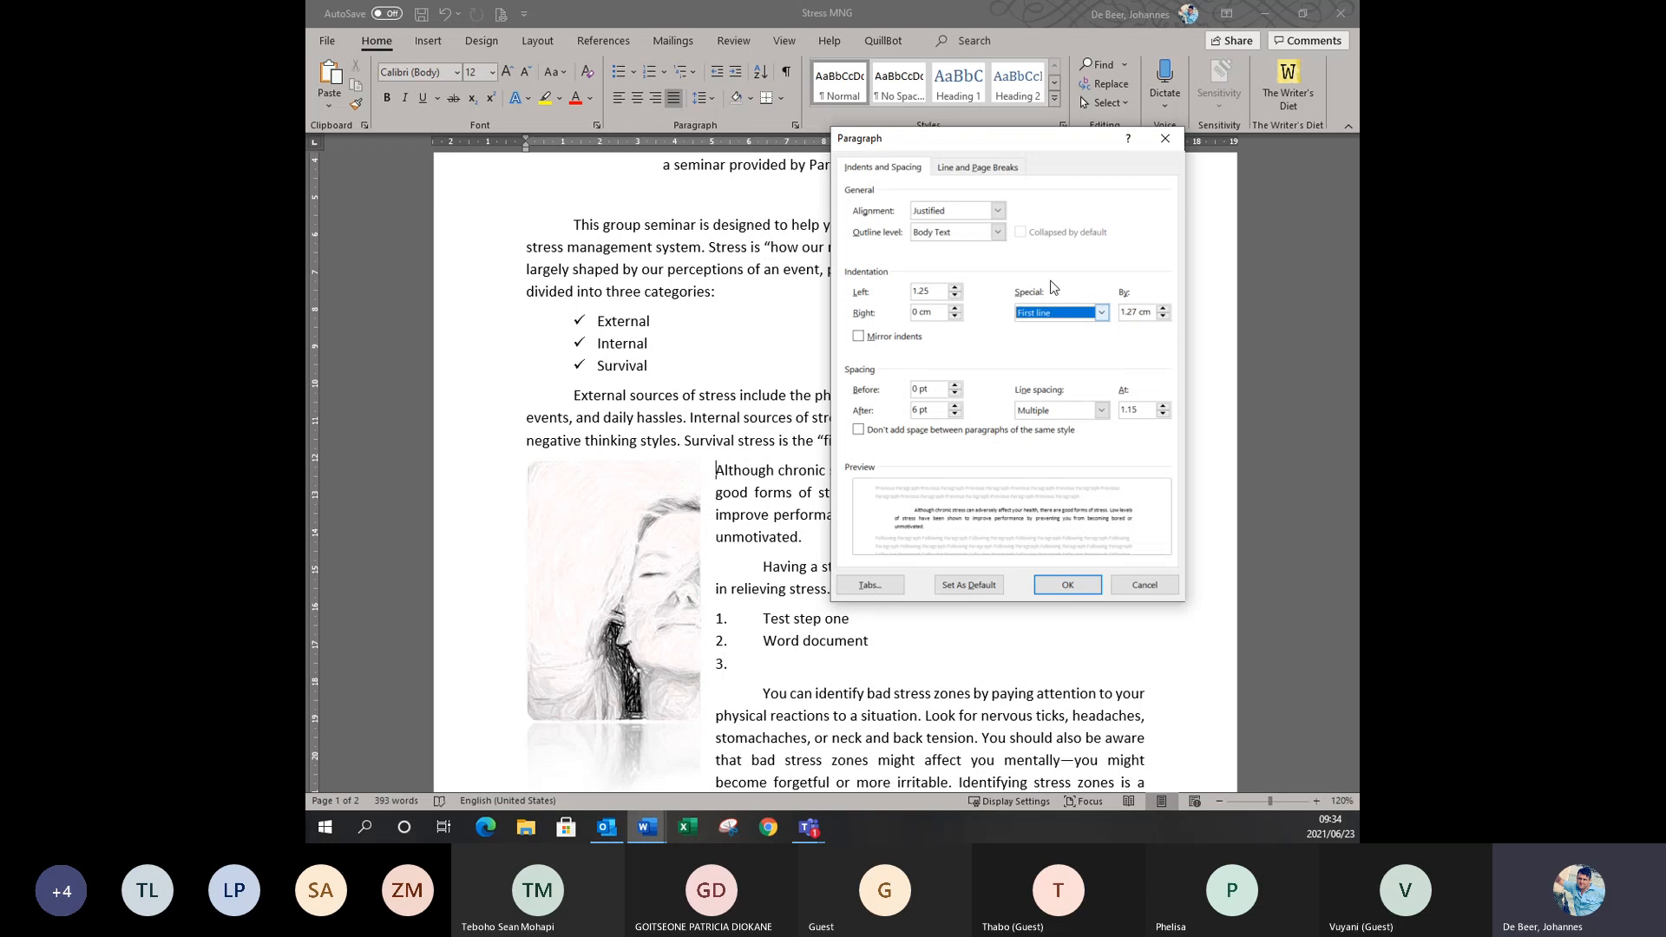
{"action": "left_click", "coordinate": [1078, 590]}
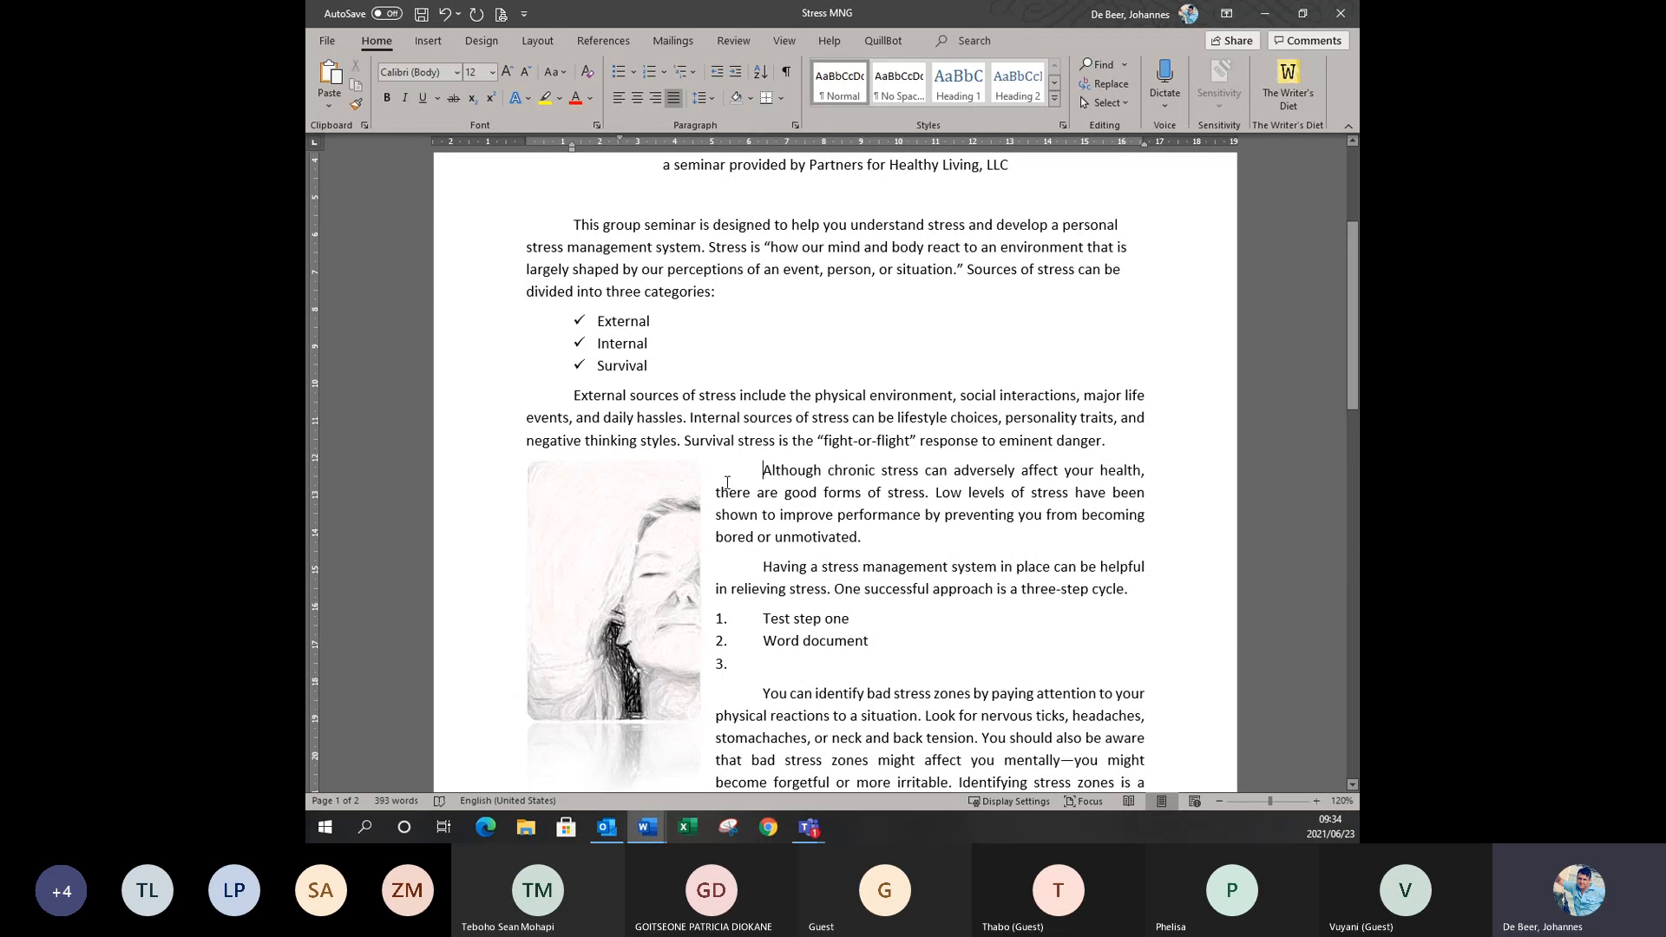
{"action": "left_click_drag", "start_coordinate": [762, 471], "coordinate": [860, 538]}
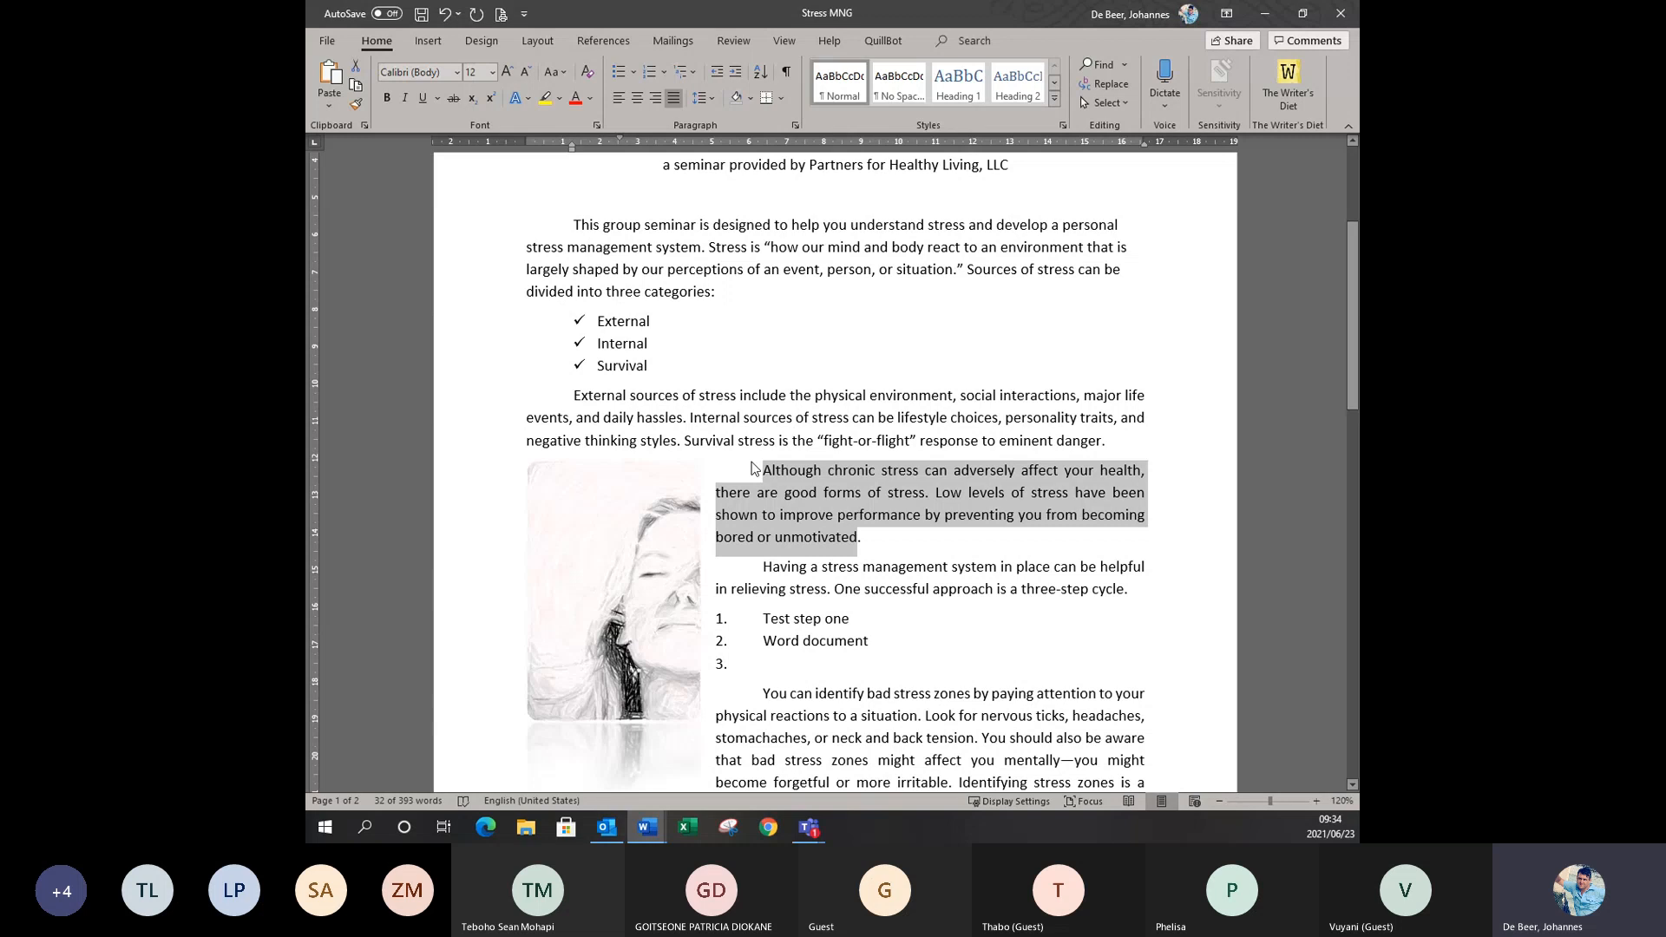
{"action": "left_click", "coordinate": [876, 545]}
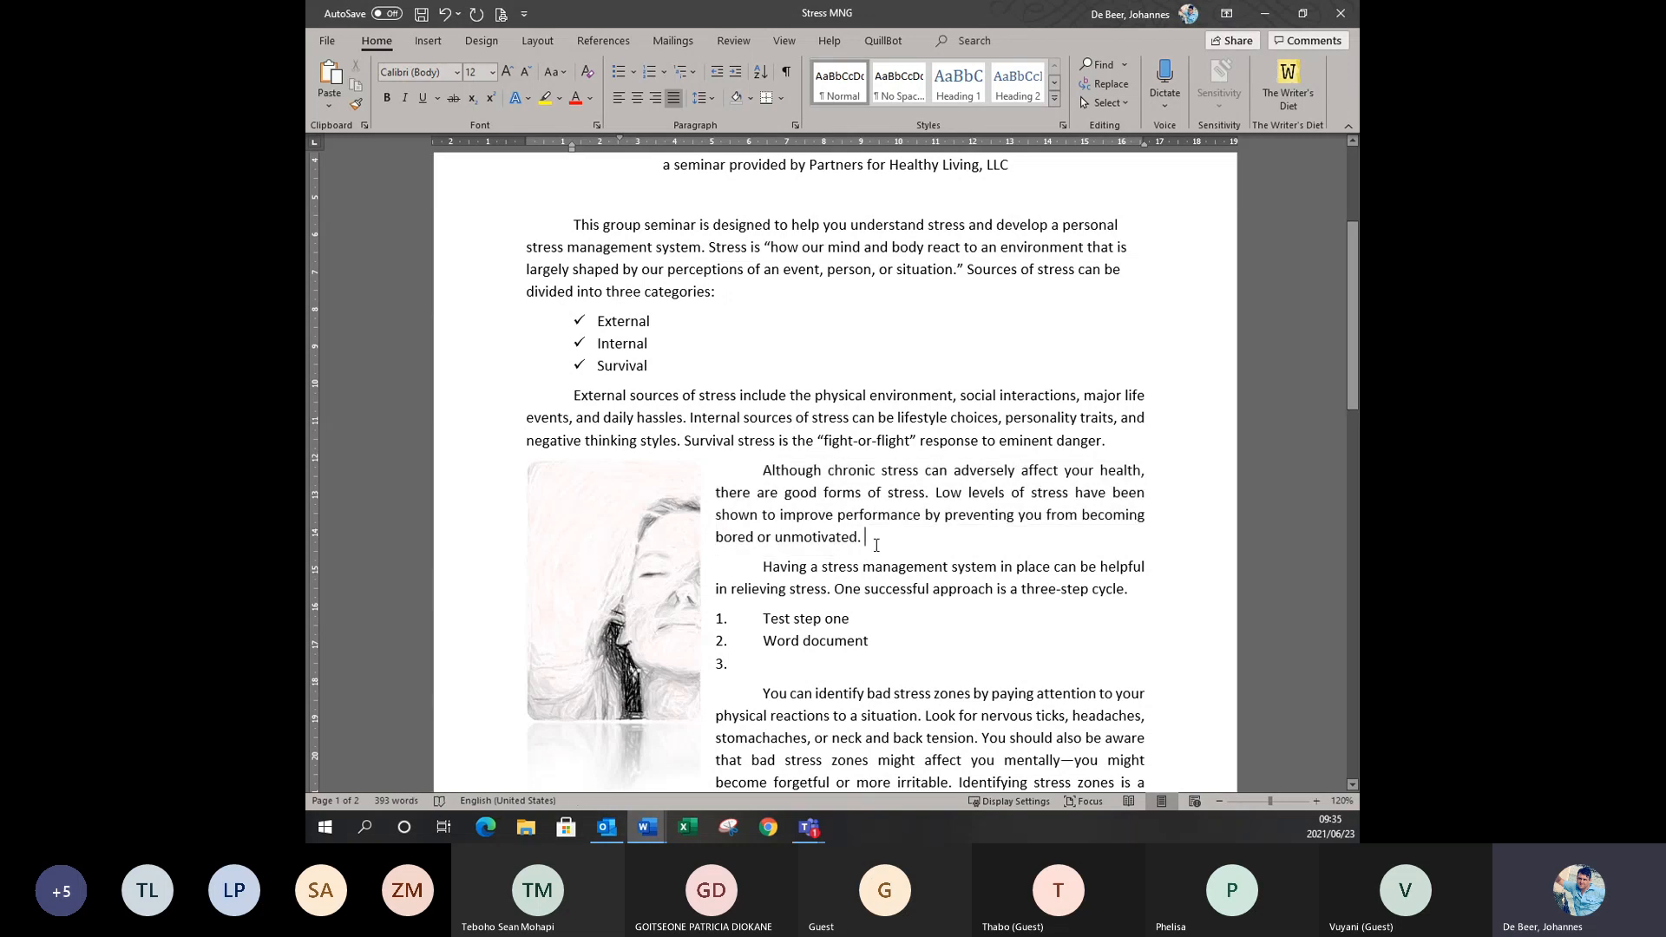
{"action": "scroll", "coordinate": [876, 545], "scroll_direction": "up", "scroll_amount": 1}
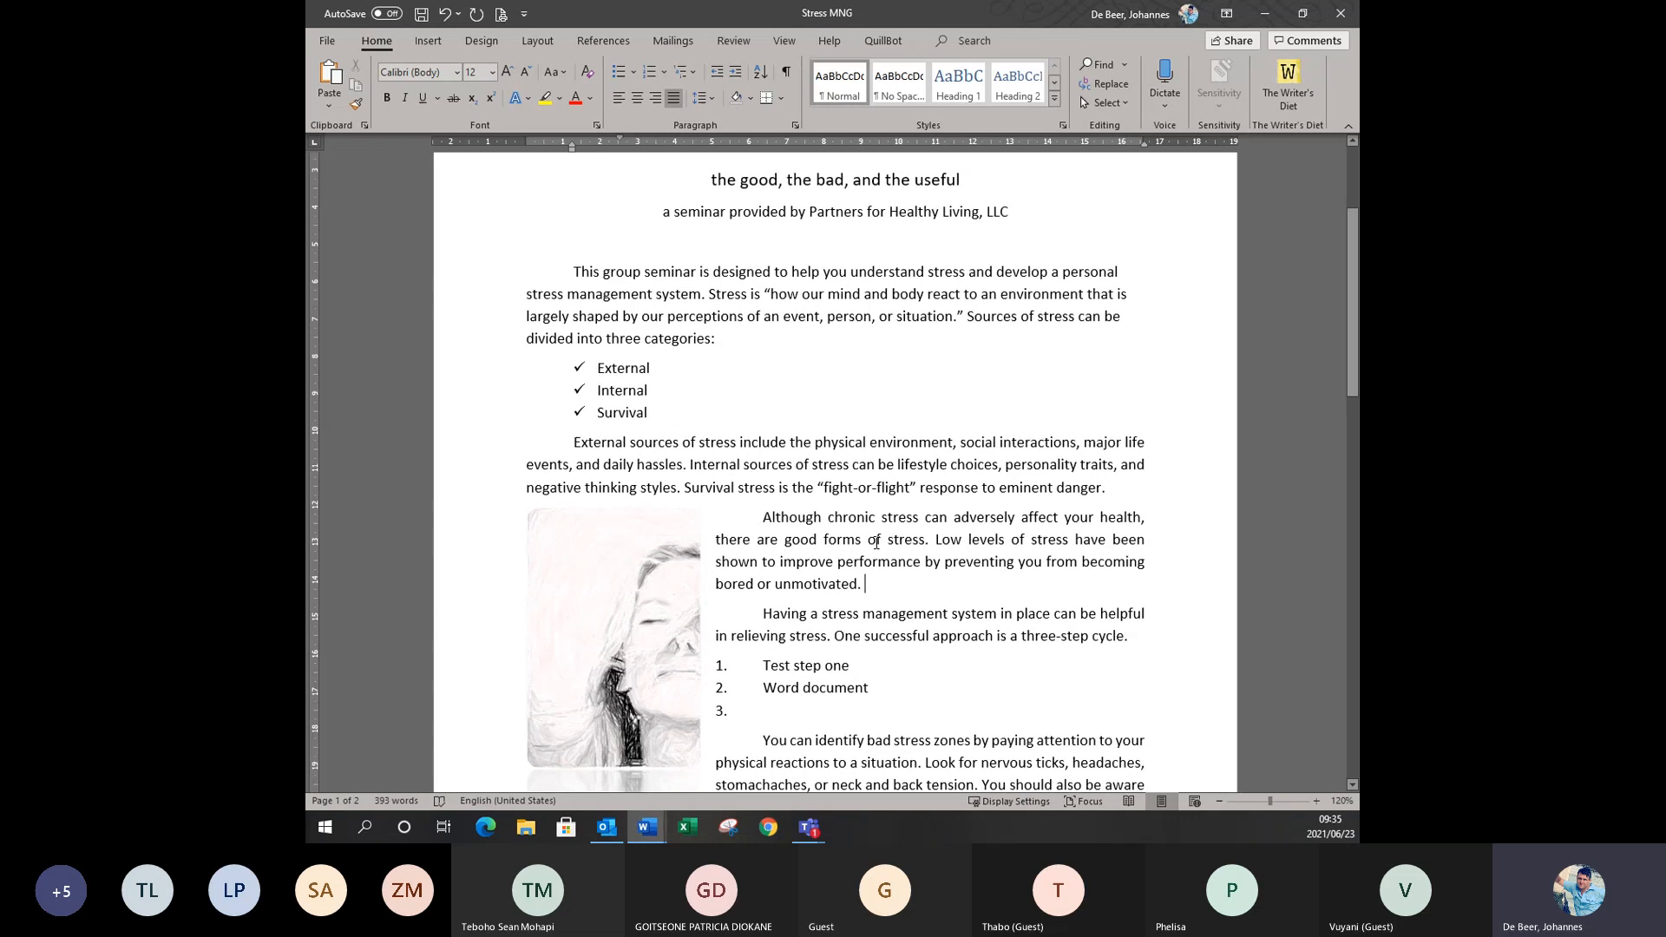
{"action": "scroll", "coordinate": [877, 543], "scroll_direction": "down", "scroll_amount": 1}
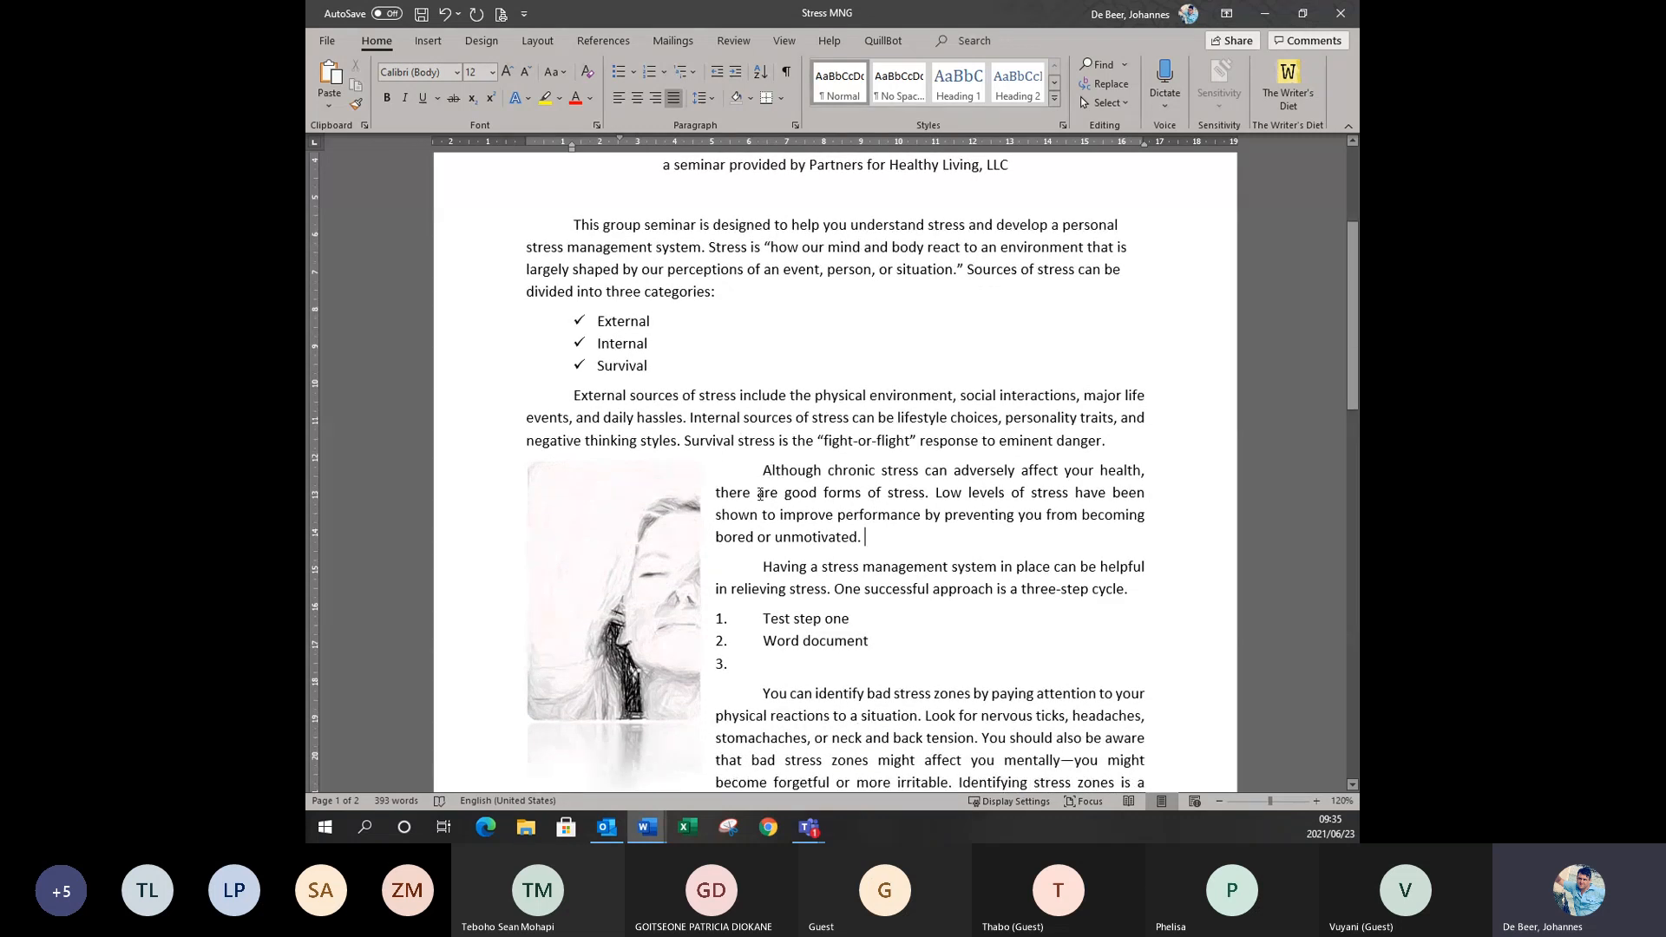
Insert a table with three columns and three rows on a new unindented line below the document's closing paragraph.
{"action": "scroll", "coordinate": [872, 553], "scroll_direction": "down", "scroll_amount": 15}
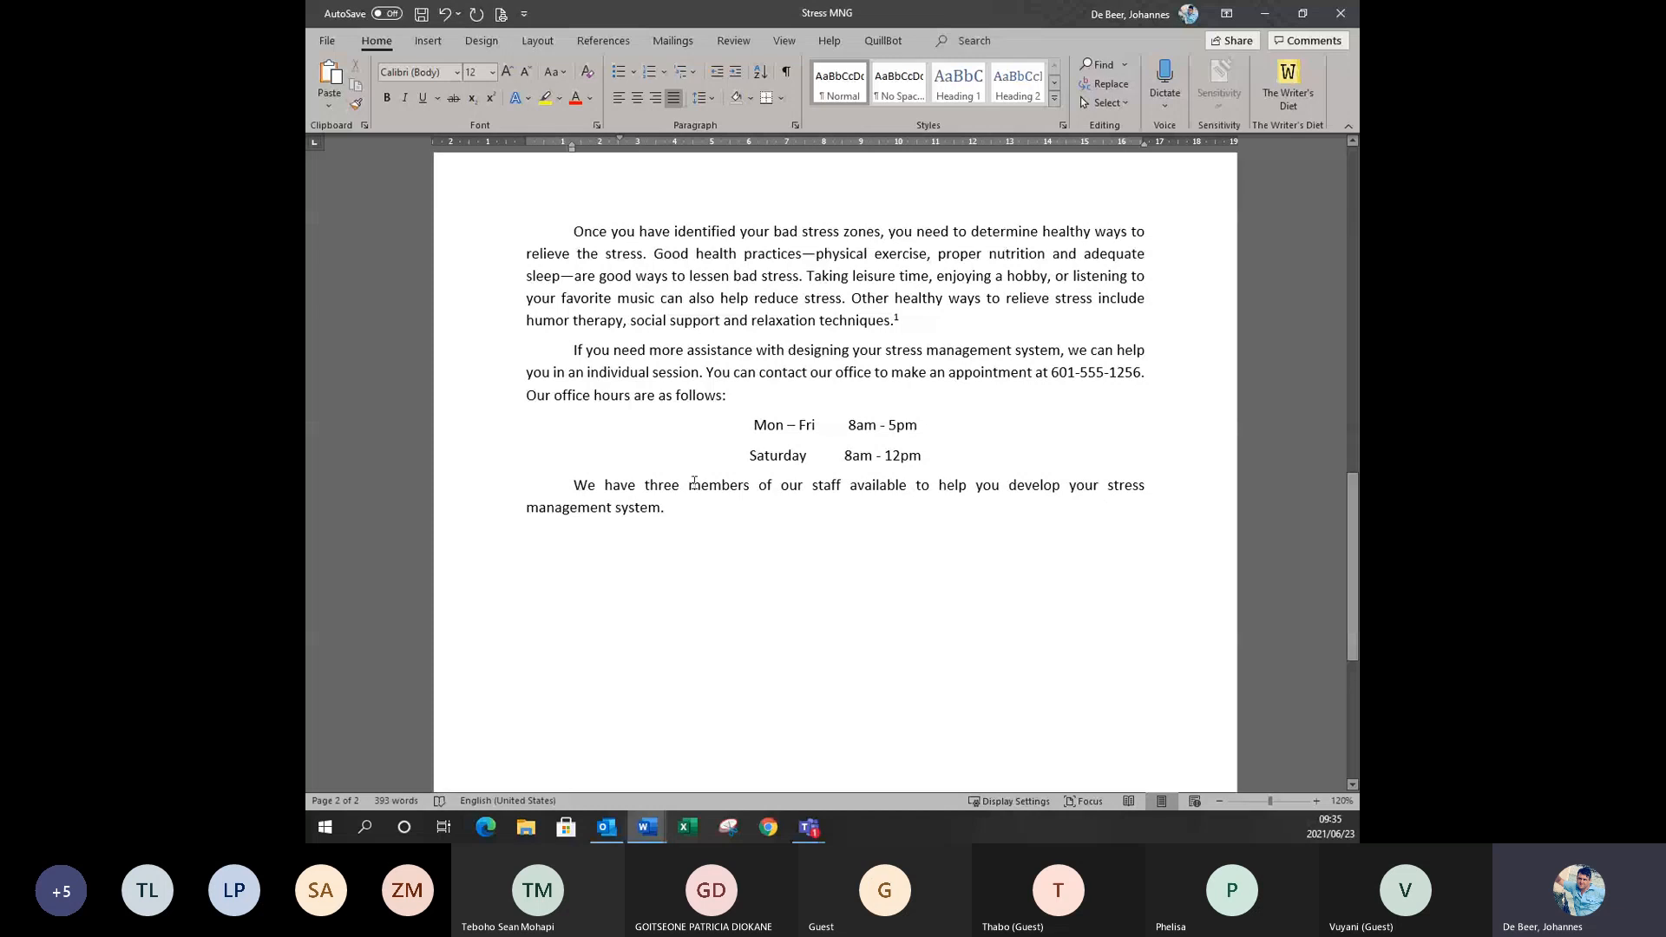
{"action": "left_click", "coordinate": [694, 515]}
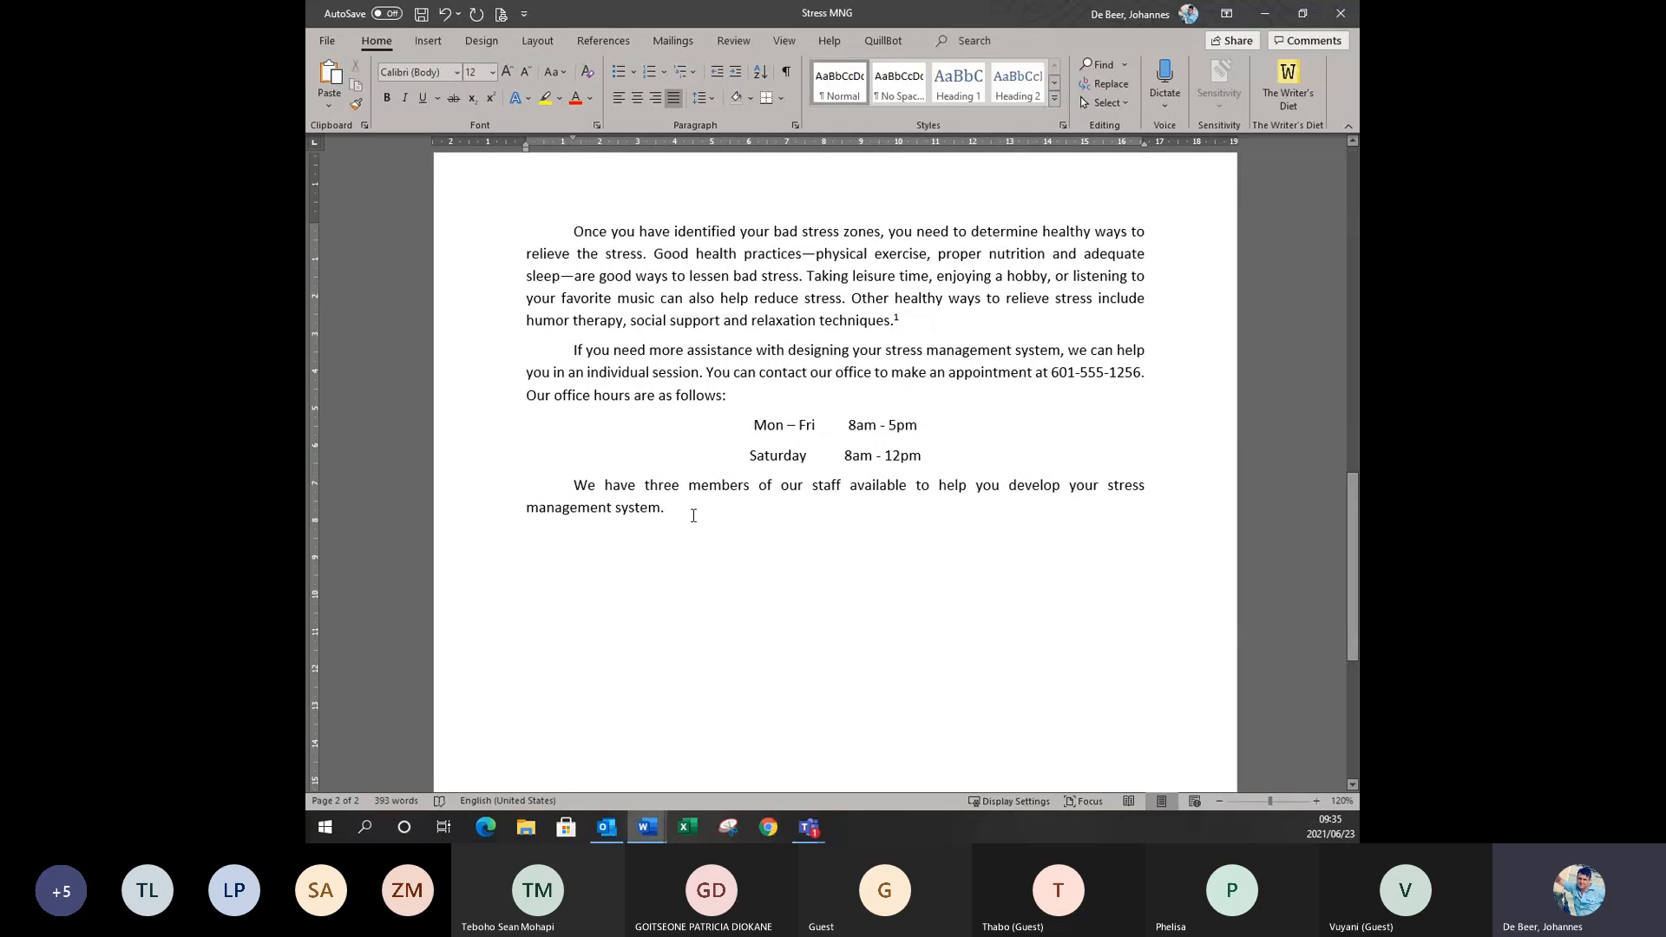
{"action": "key", "text": "Return"}
{"action": "key", "text": "BackSpace"}
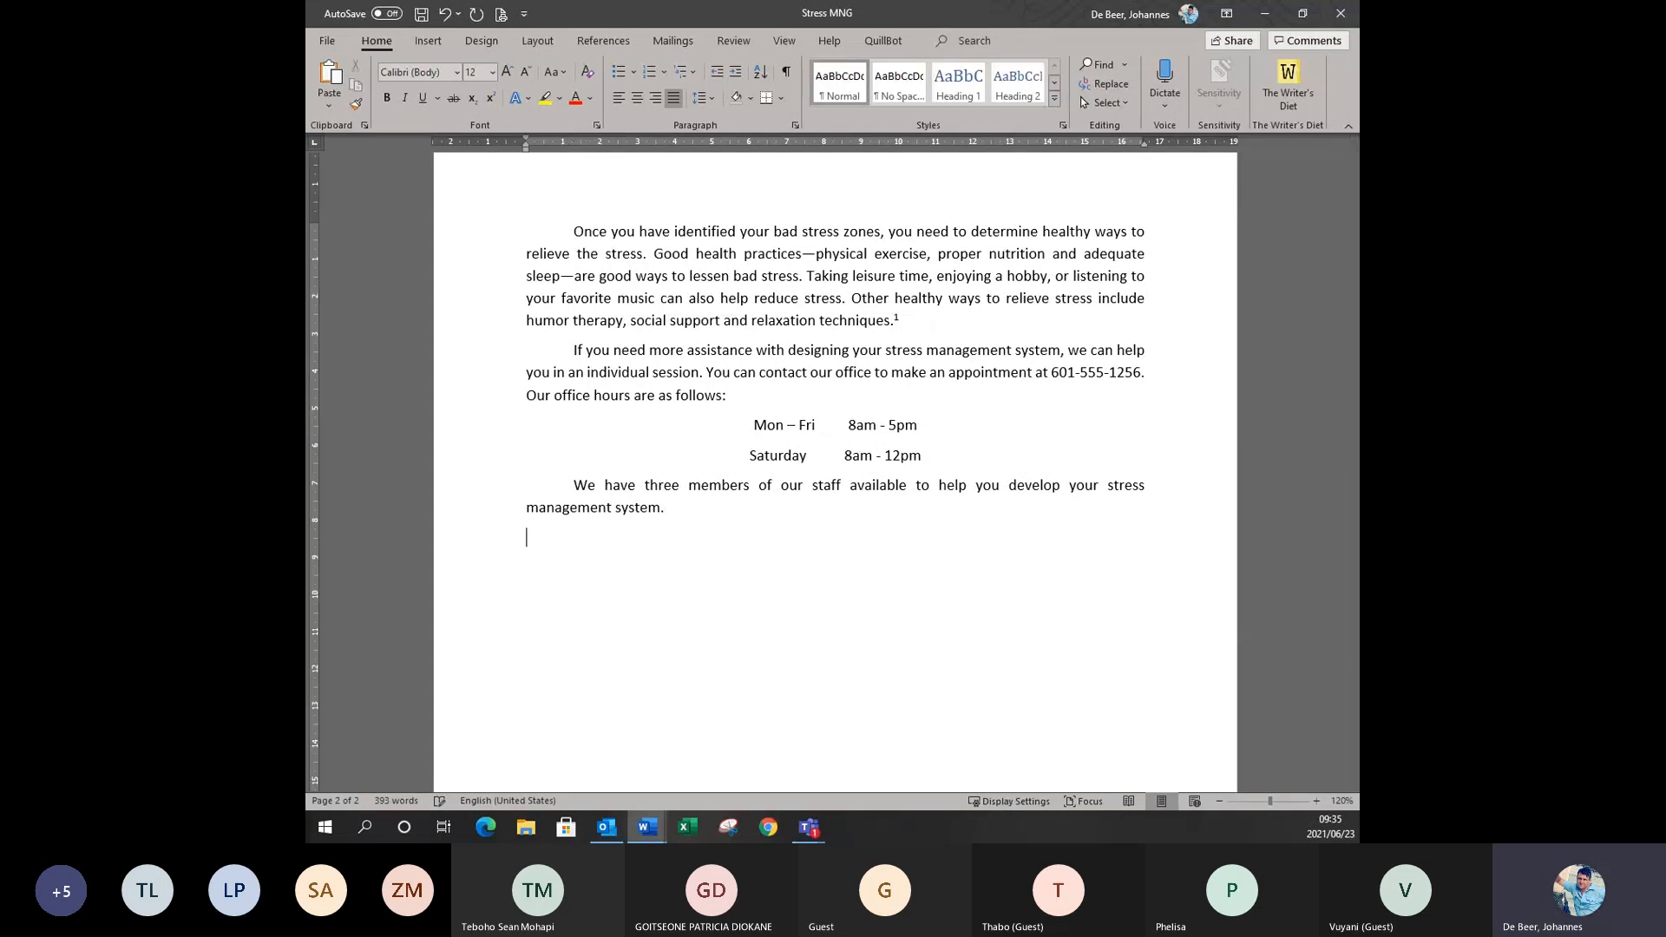
{"action": "scroll", "coordinate": [835, 472], "scroll_direction": "down", "scroll_amount": 1}
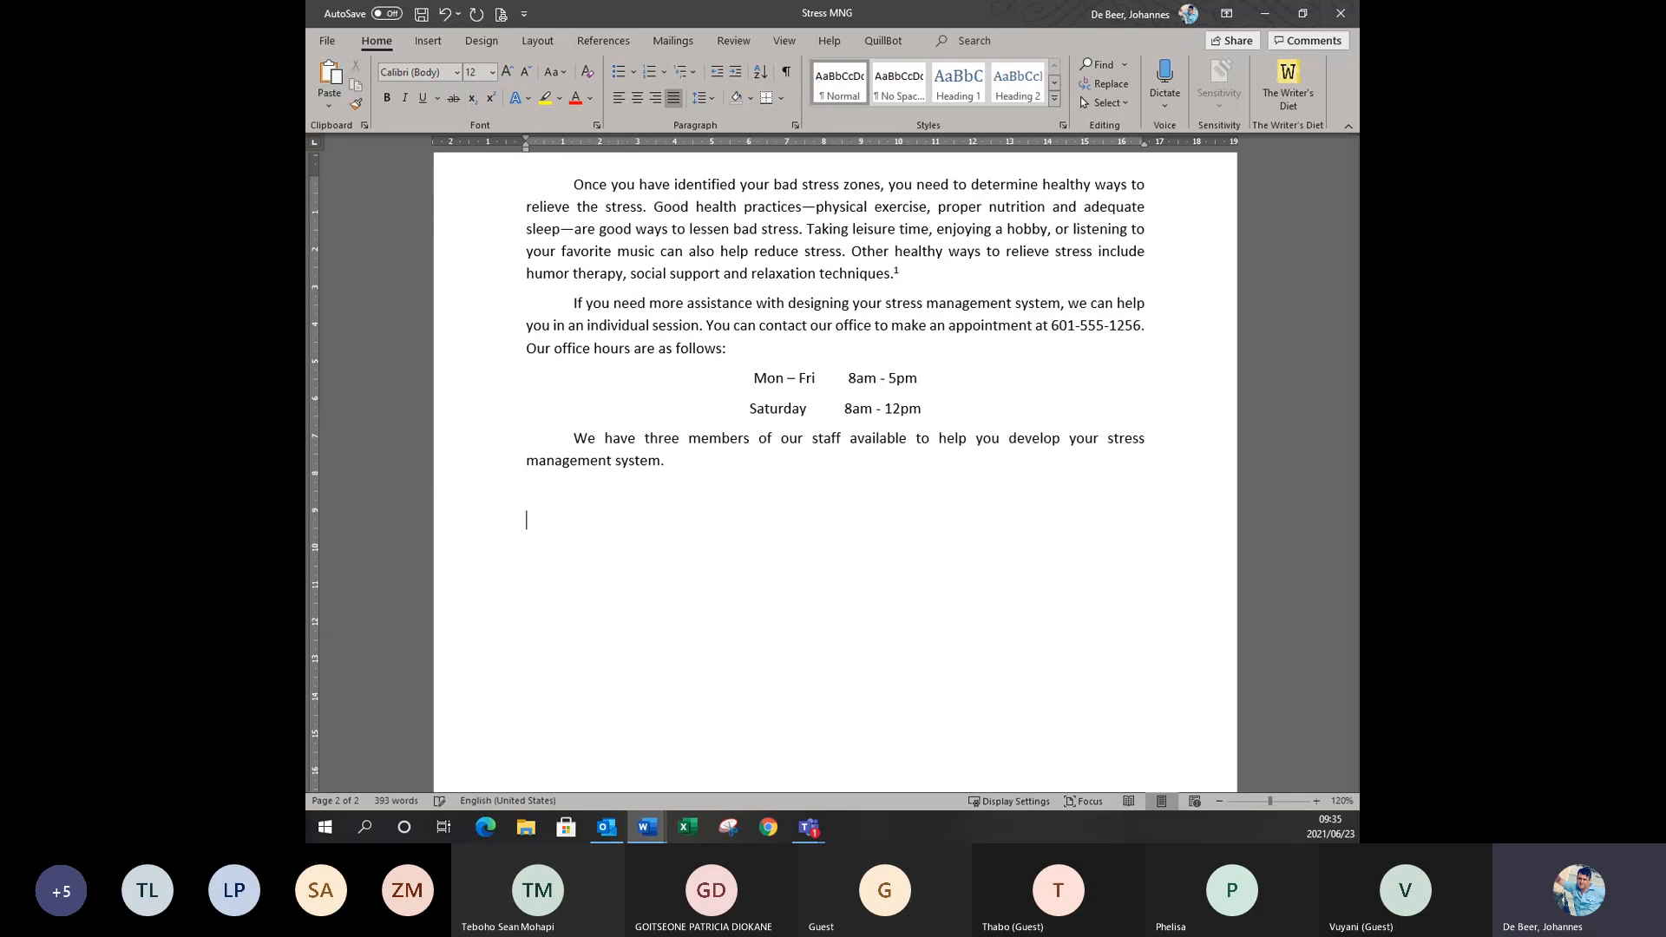
{"action": "left_click", "coordinate": [430, 39]}
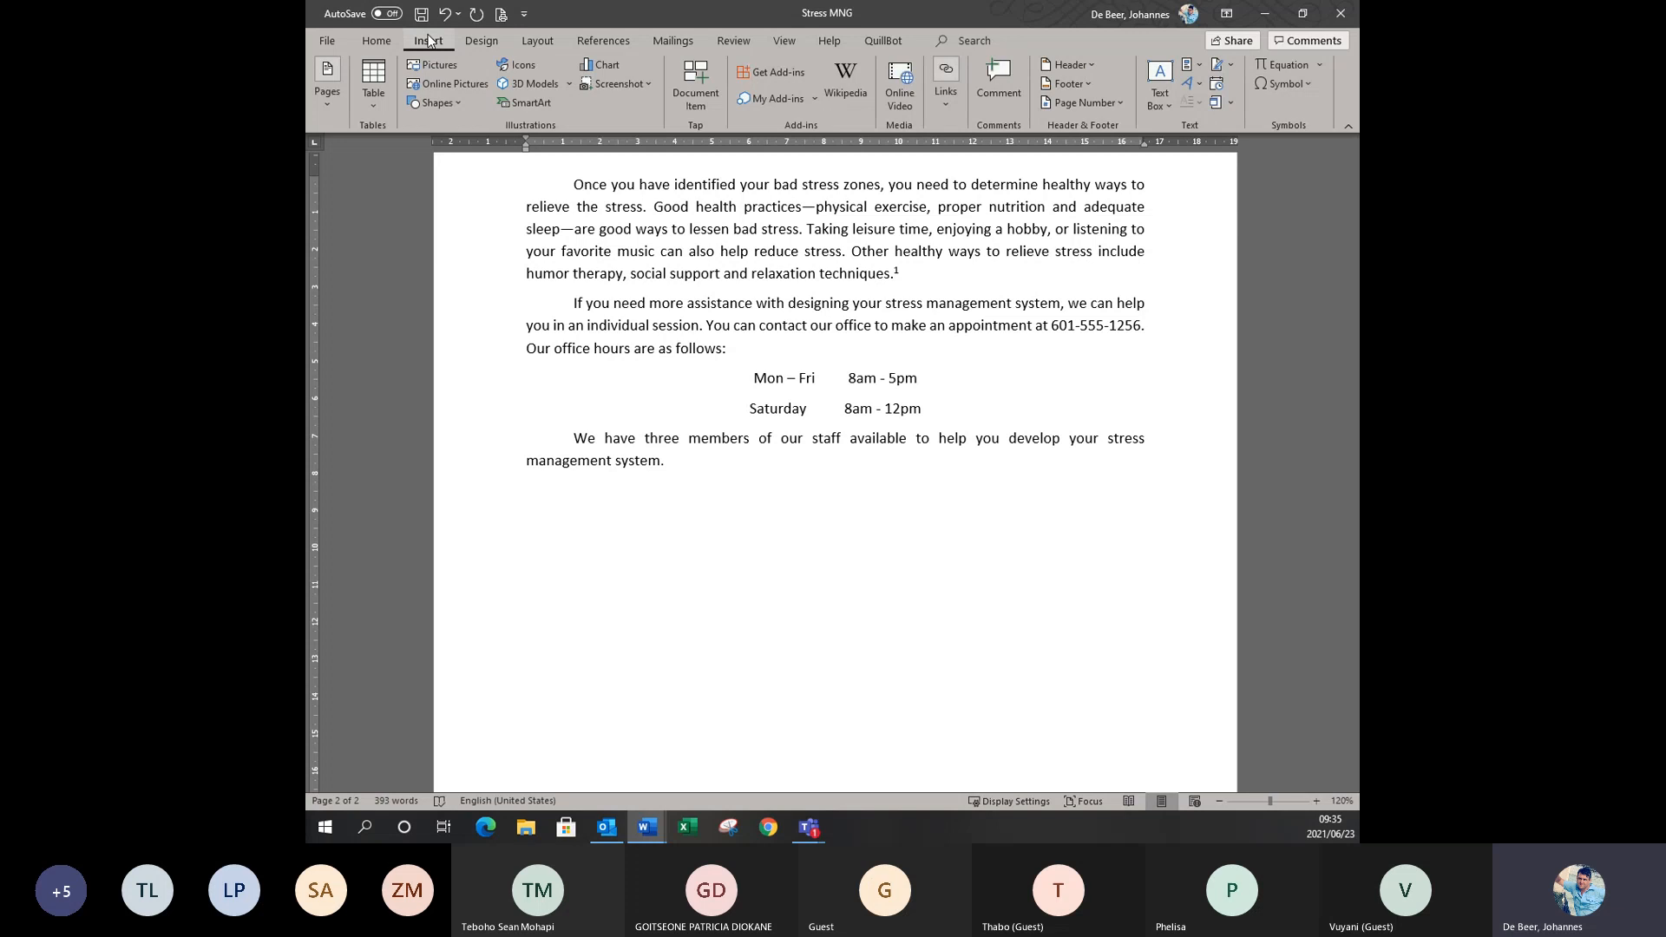
{"action": "left_click", "coordinate": [368, 84]}
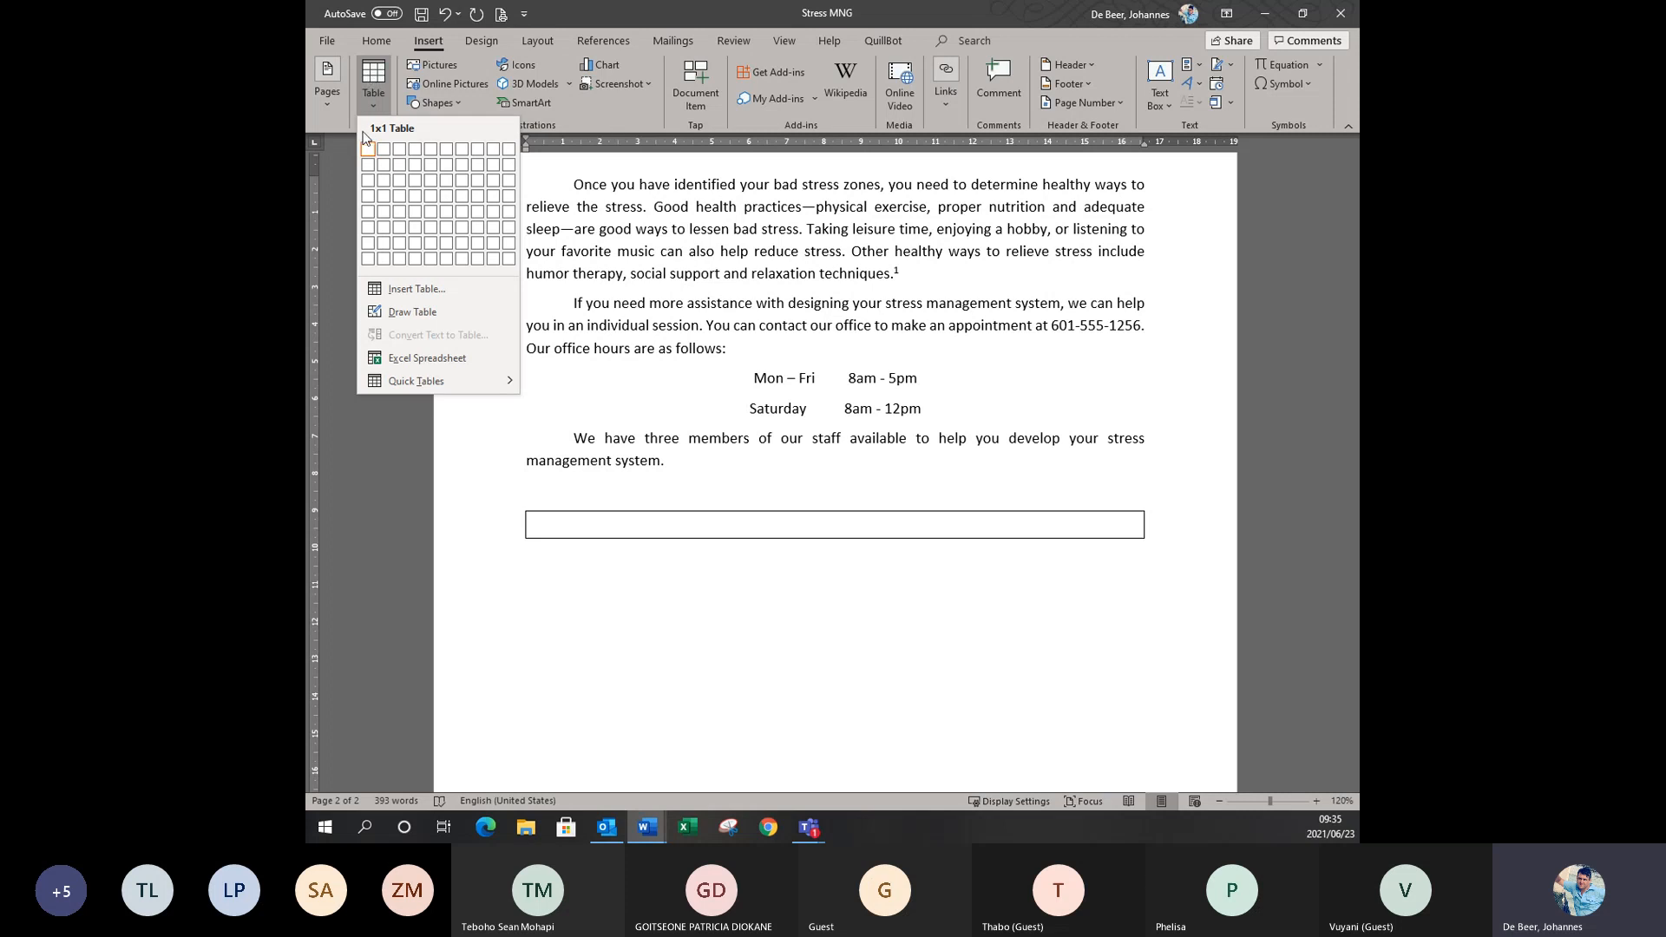
{"action": "left_click", "coordinate": [403, 175]}
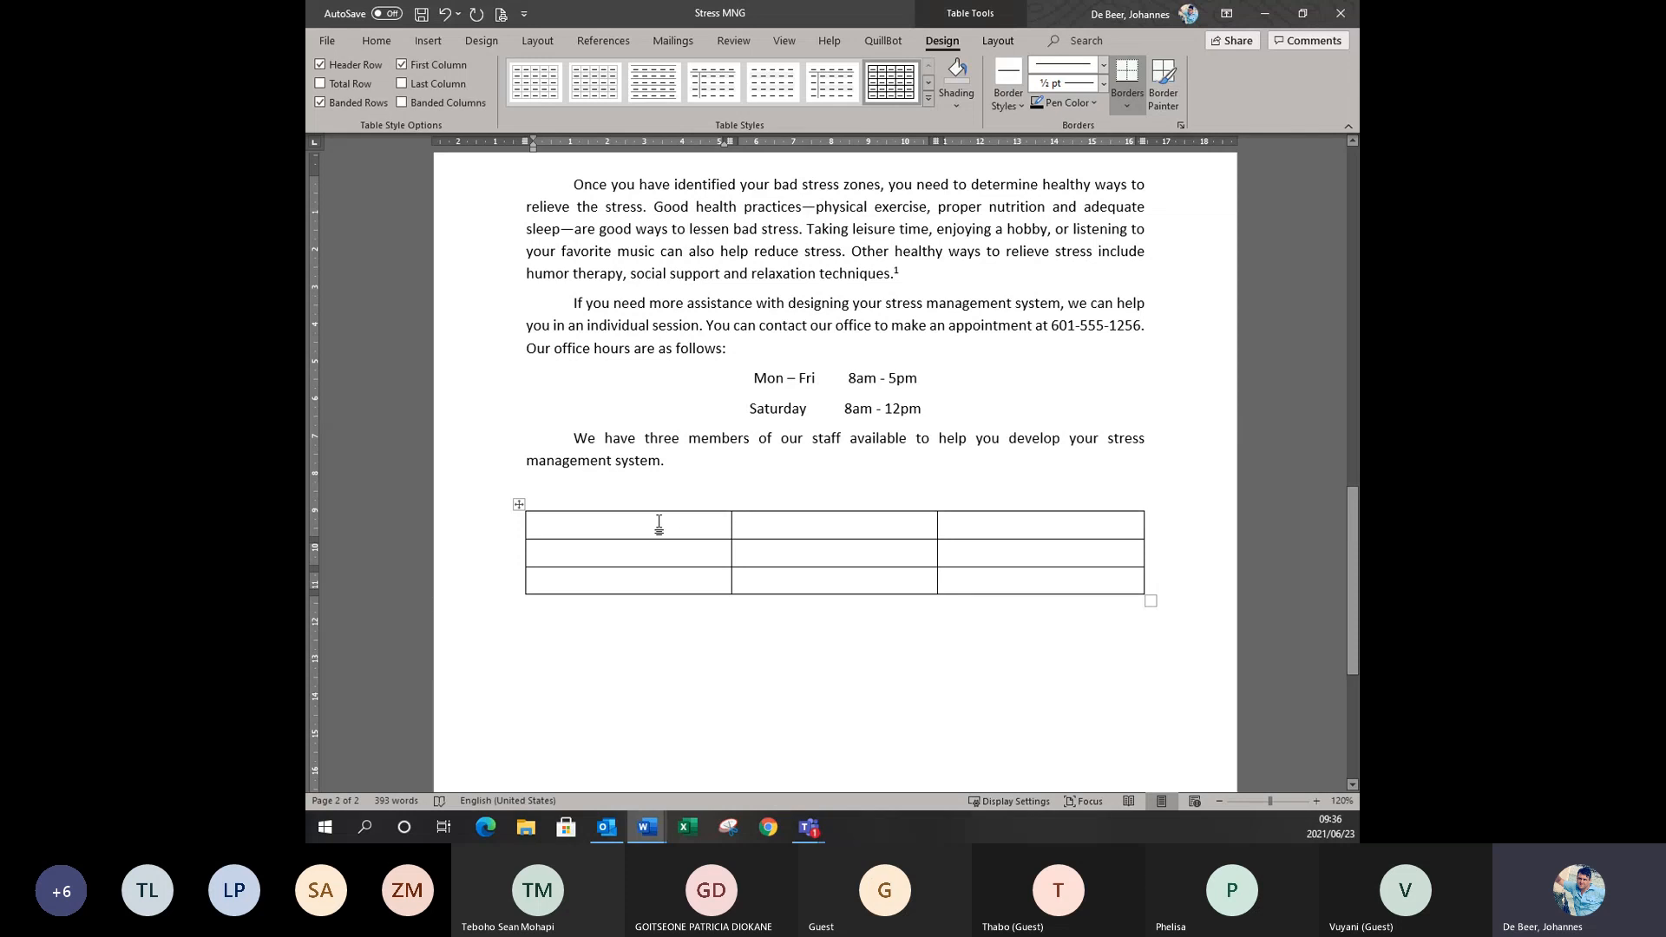
Fill the table's header row with "Name", "Office" and "Tel".
{"action": "type", "text": "Nanw"}
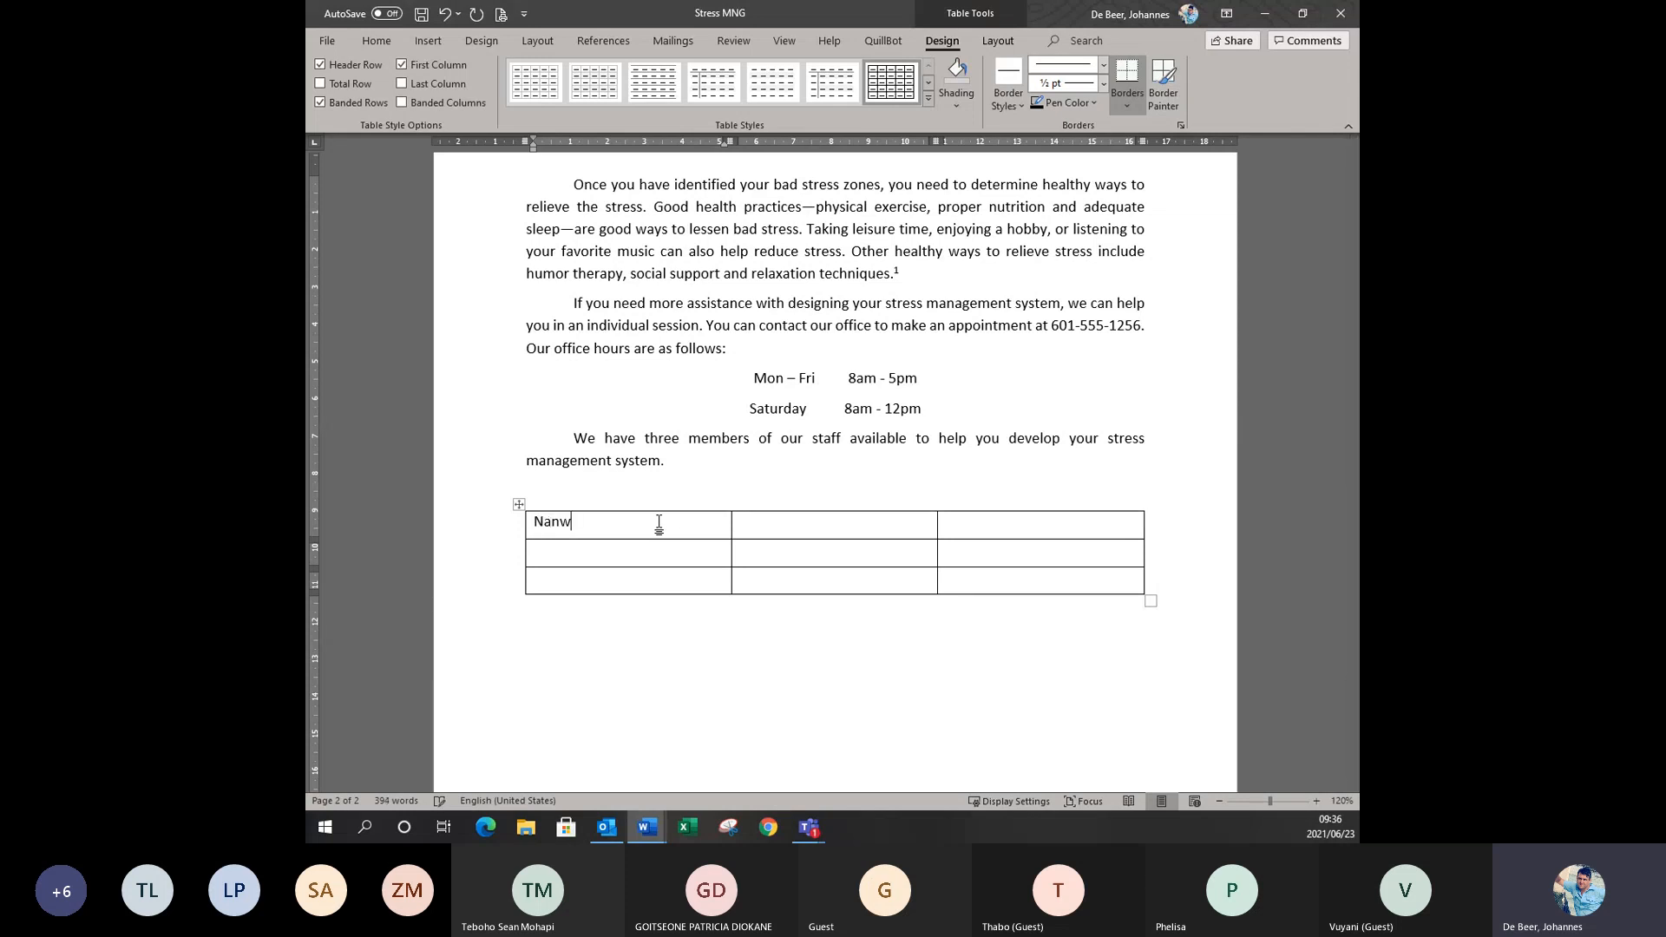
{"action": "key", "text": "BackSpace"}
{"action": "key", "text": "BackSpace"}
{"action": "key", "text": "BackSpace"}
{"action": "key", "text": "BackSpace"}
{"action": "type", "text": "Name"}
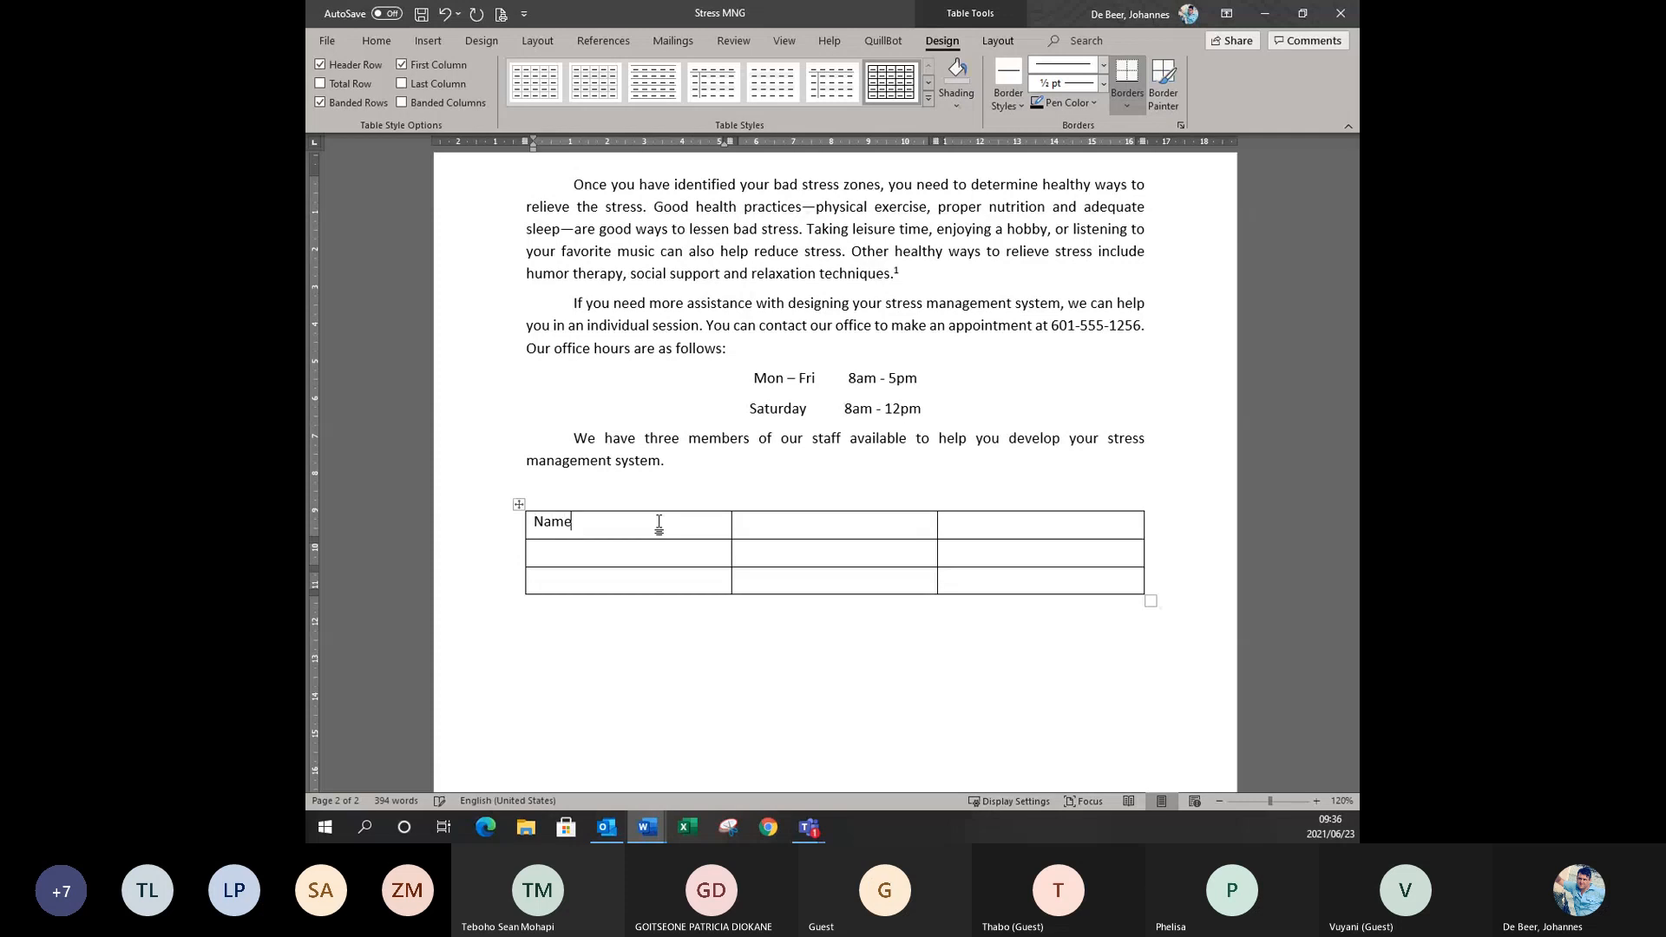
{"action": "key", "text": "Tab"}
{"action": "type", "text": "Office"}
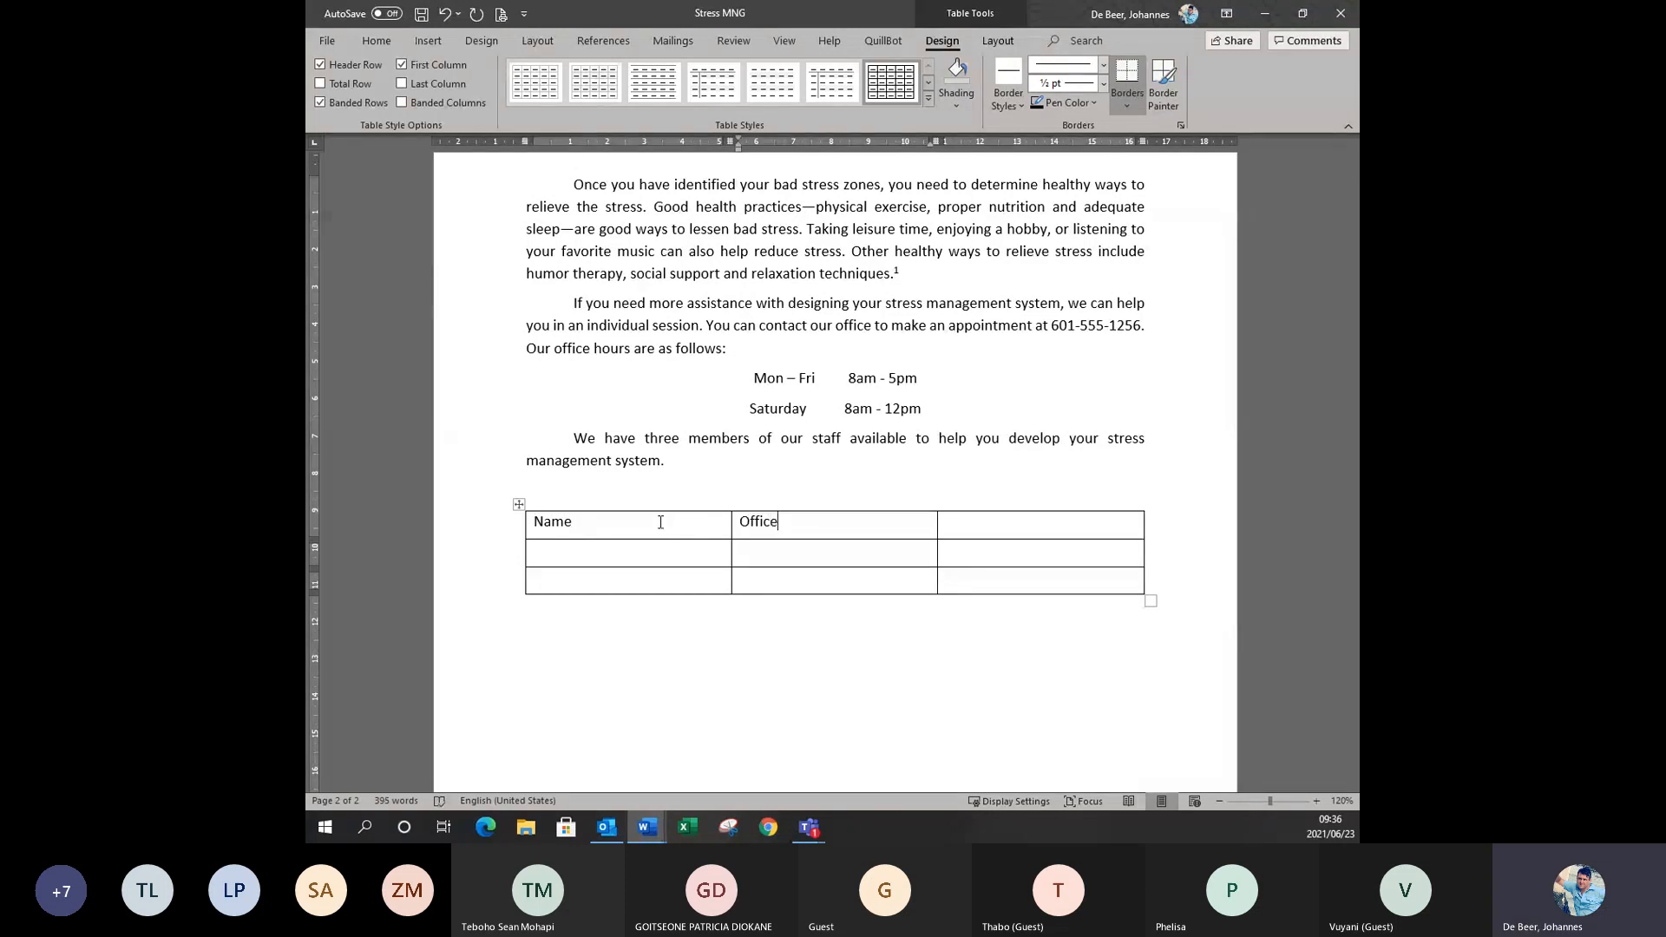
{"action": "key", "text": "Tab"}
{"action": "type", "text": "Tel"}
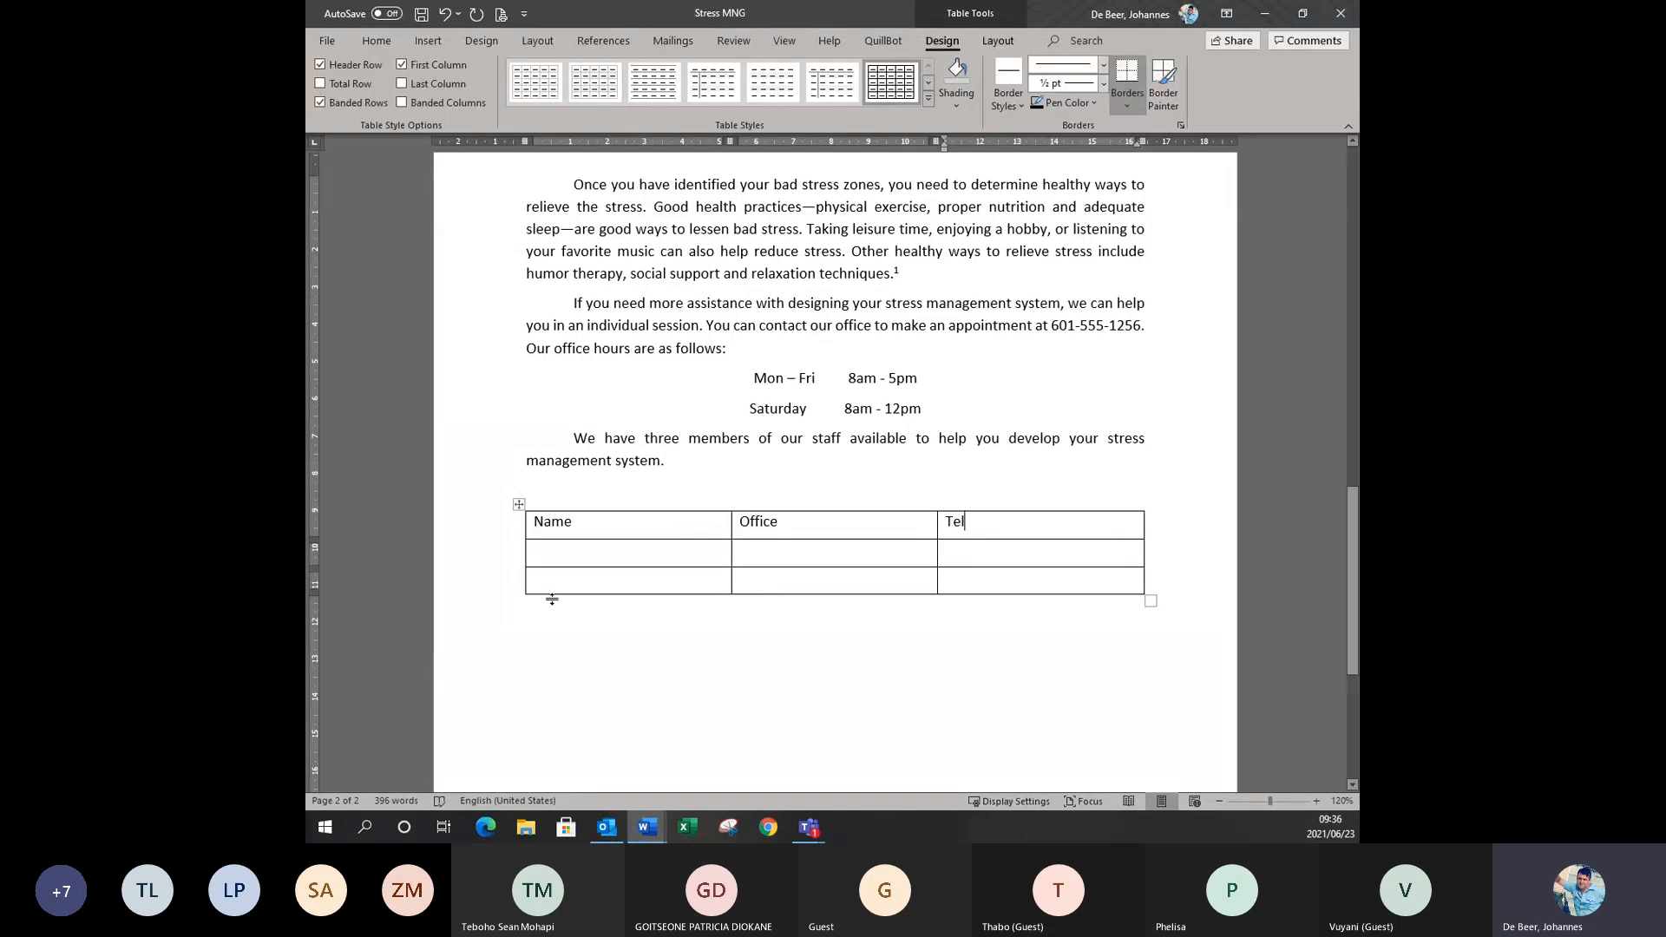
Fill the table's second row with the first staff member's name, office 02-017 and telephone number.
{"action": "left_click", "coordinate": [608, 553]}
{"action": "type", "text": "Johan"}
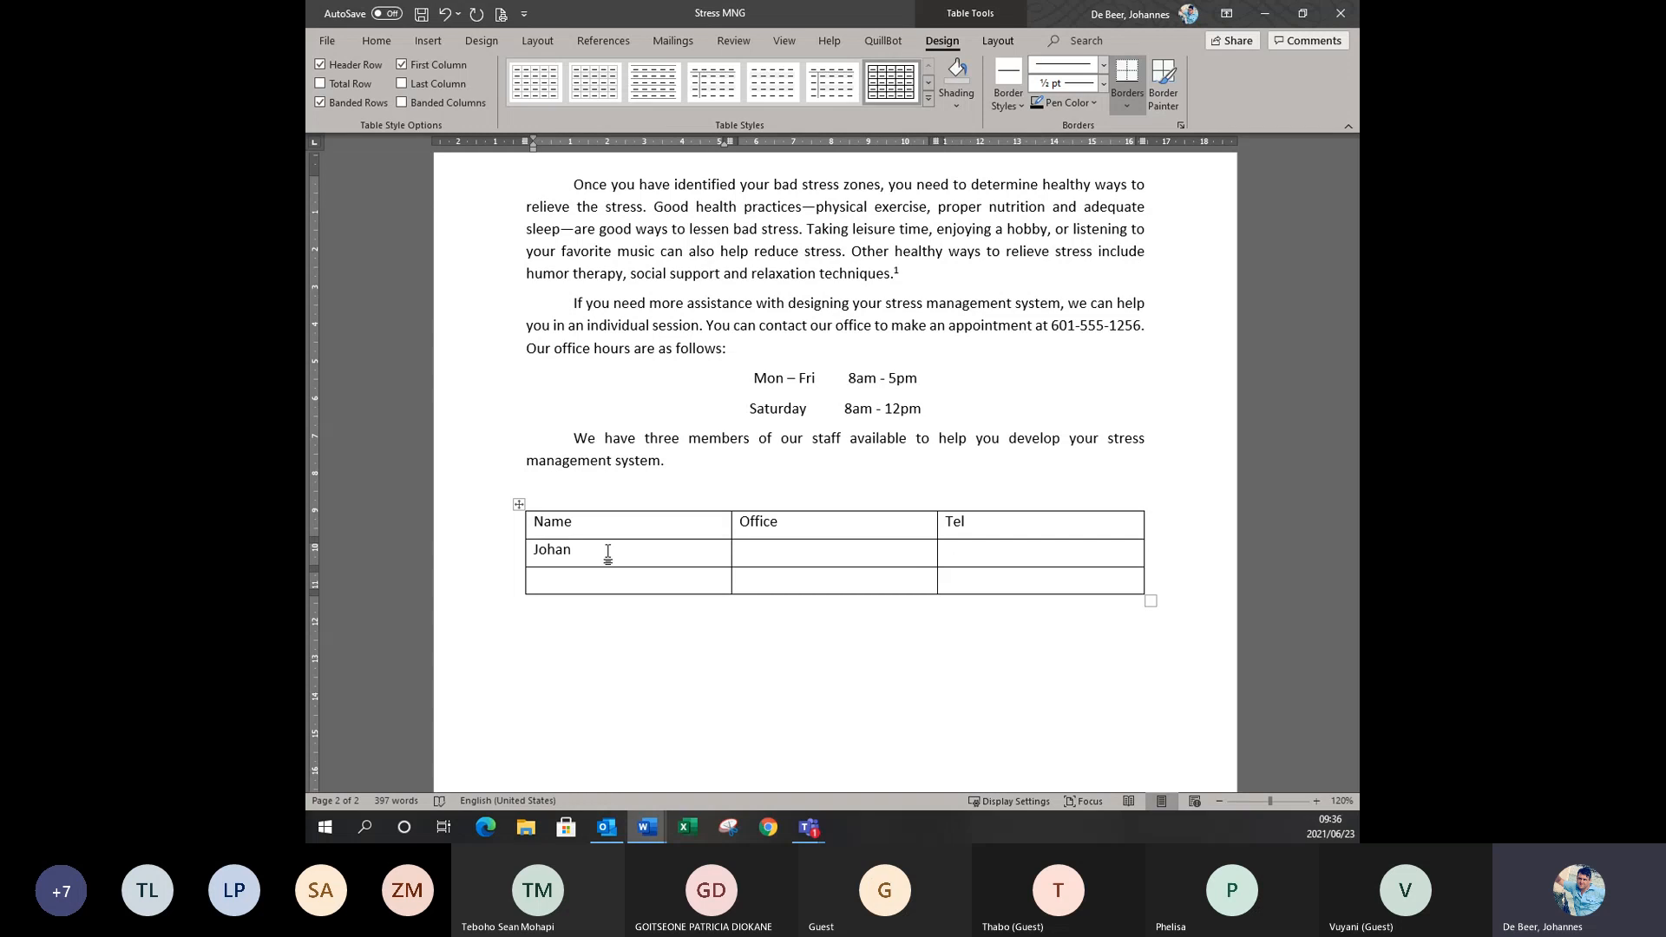
{"action": "key", "text": "Tab"}
{"action": "type", "text": "02-017"}
{"action": "key", "text": "Tab"}
{"action": "type", "text": "4713039"}
Fill the table's third row with the second staff member's name, office 02-018 and telephone number.
{"action": "key", "text": "Tab"}
{"action": "type", "text": "Greg"}
{"action": "key", "text": "Tab"}
{"action": "type", "text": "02-018"}
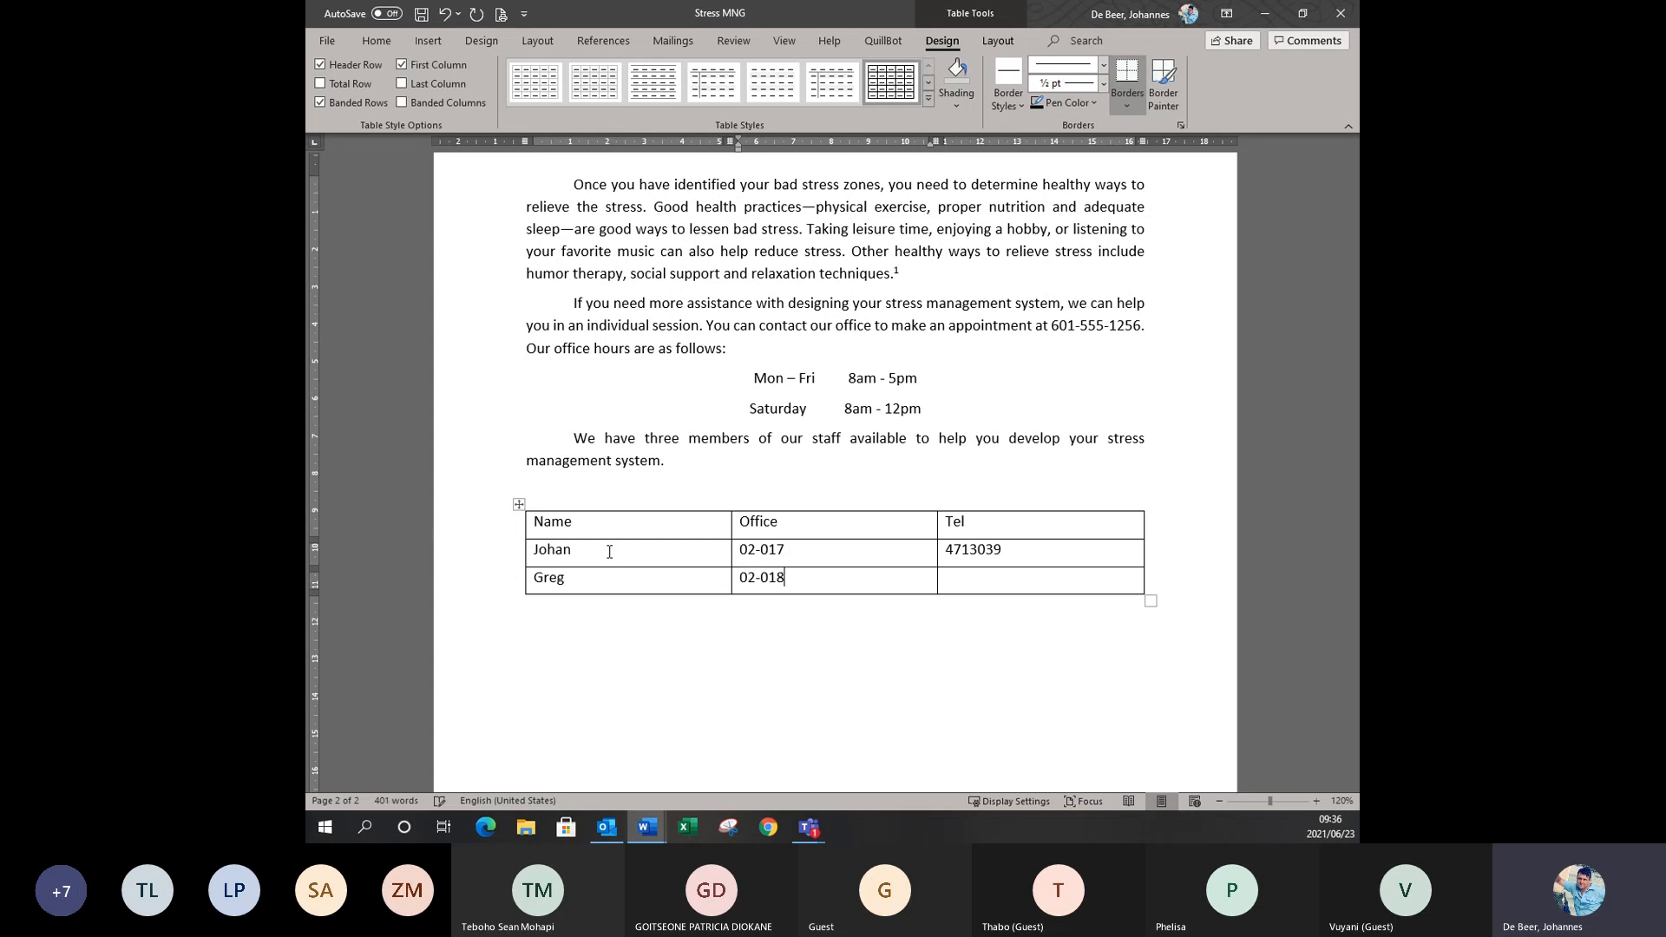
{"action": "key", "text": "Tab"}
{"action": "type", "text": "4712121"}
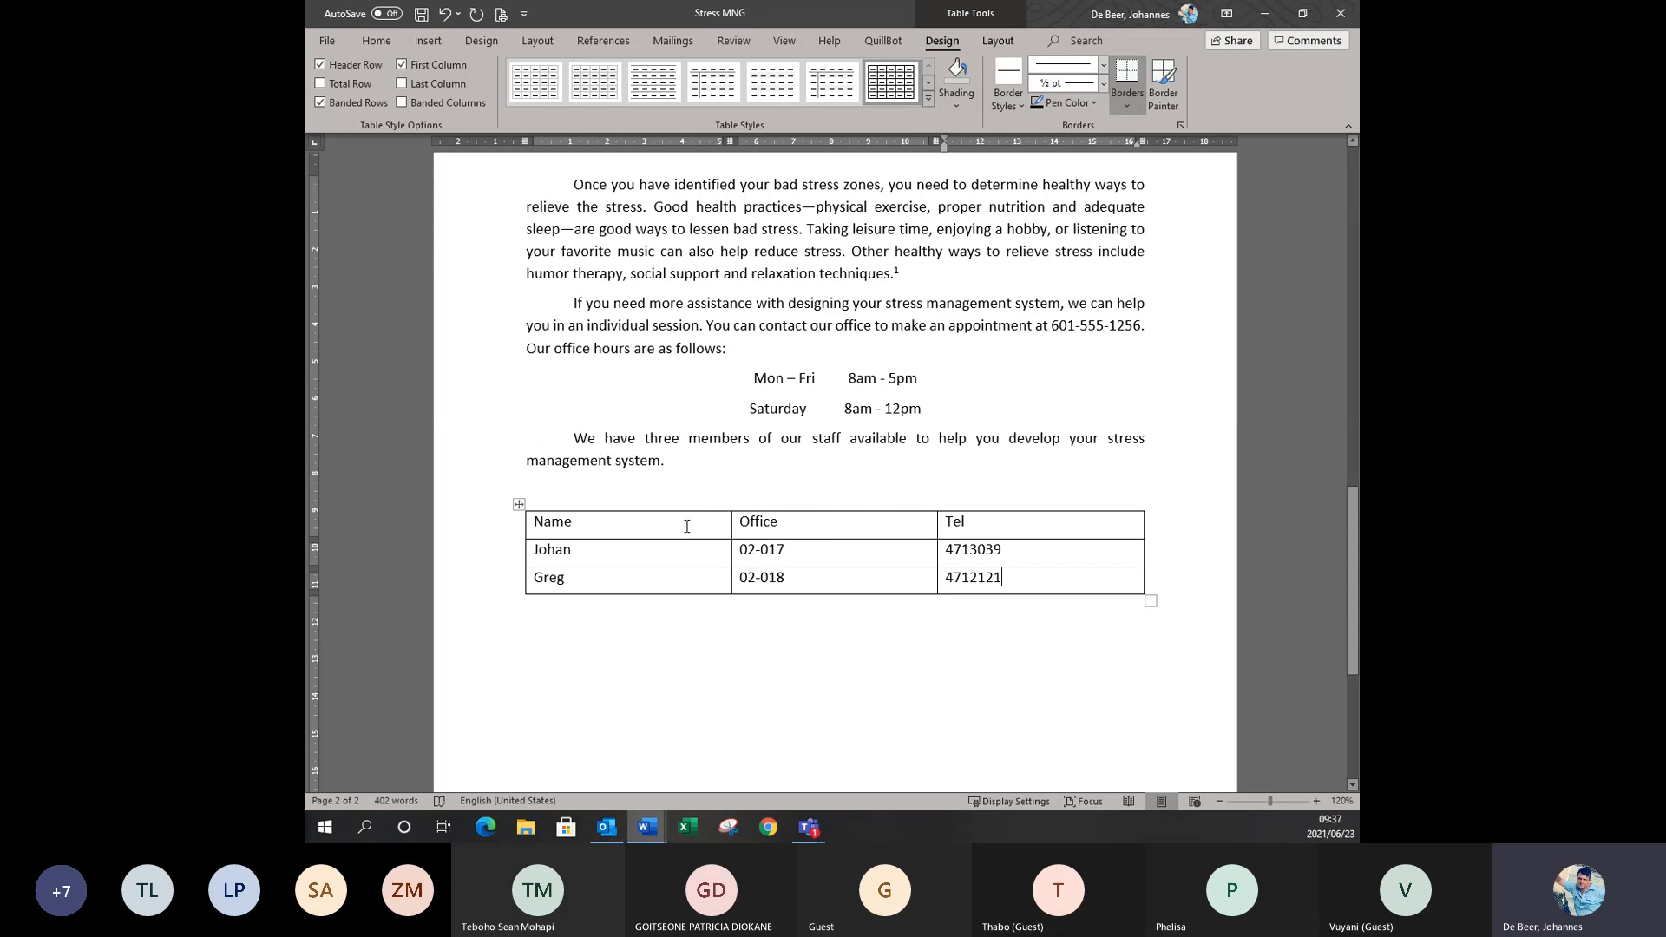
Insert a column to the right of the table's Name column and undo the insertion.
{"action": "mouse_move", "coordinate": [730, 500]}
{"action": "left_click", "coordinate": [687, 524]}
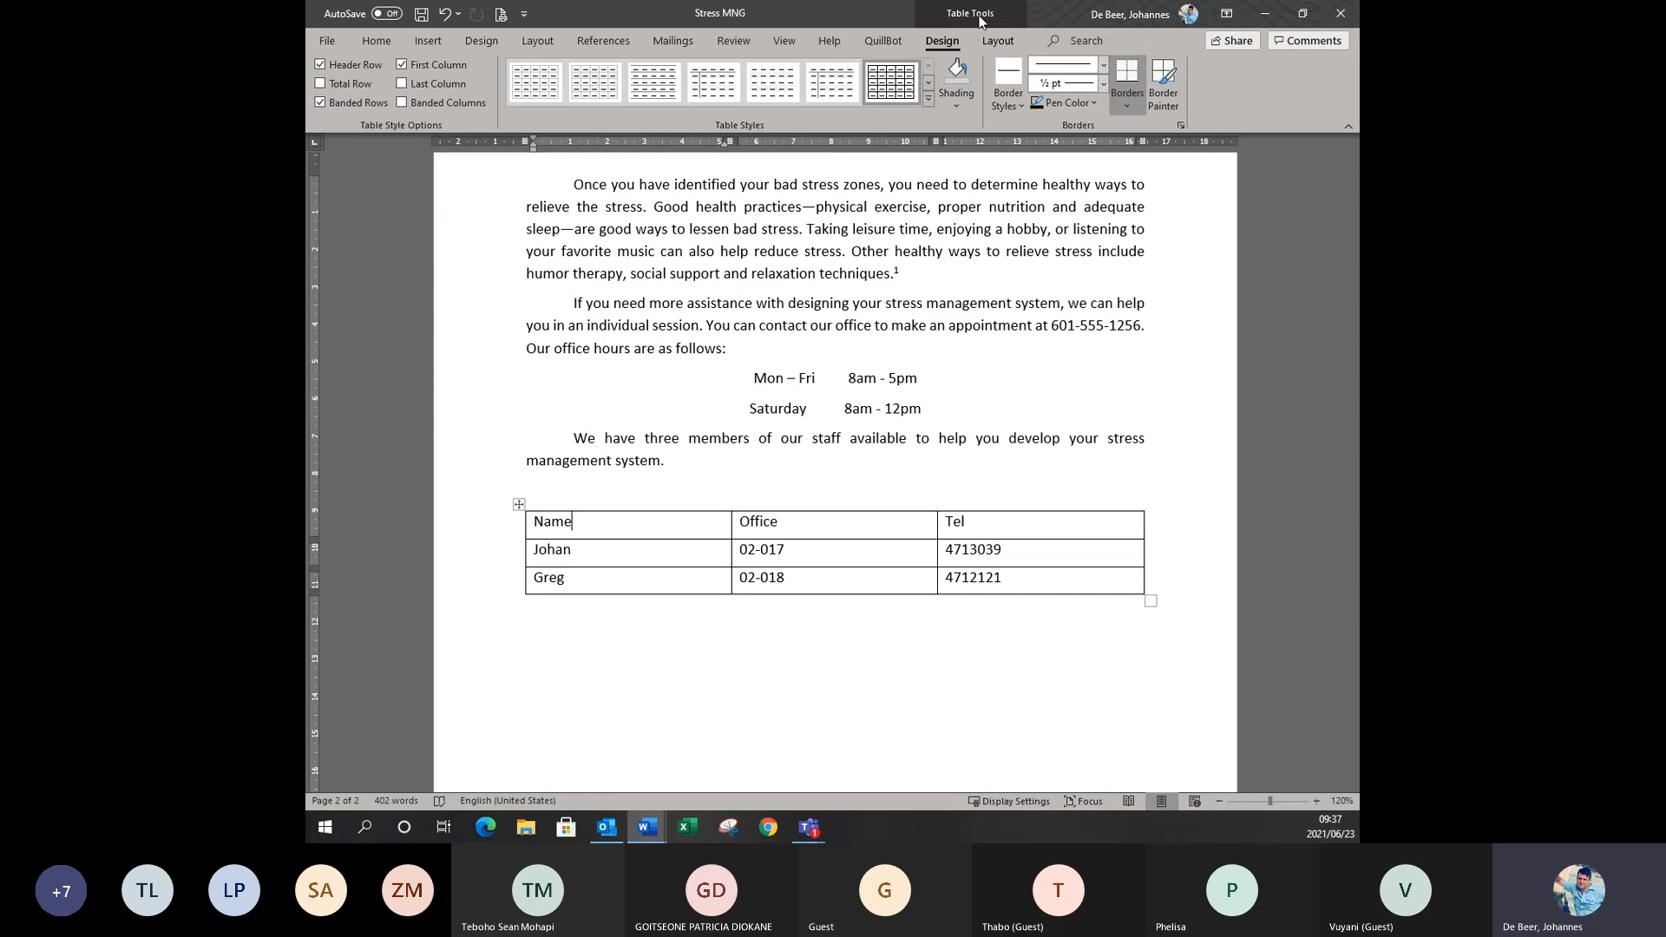
{"action": "left_click", "coordinate": [999, 40]}
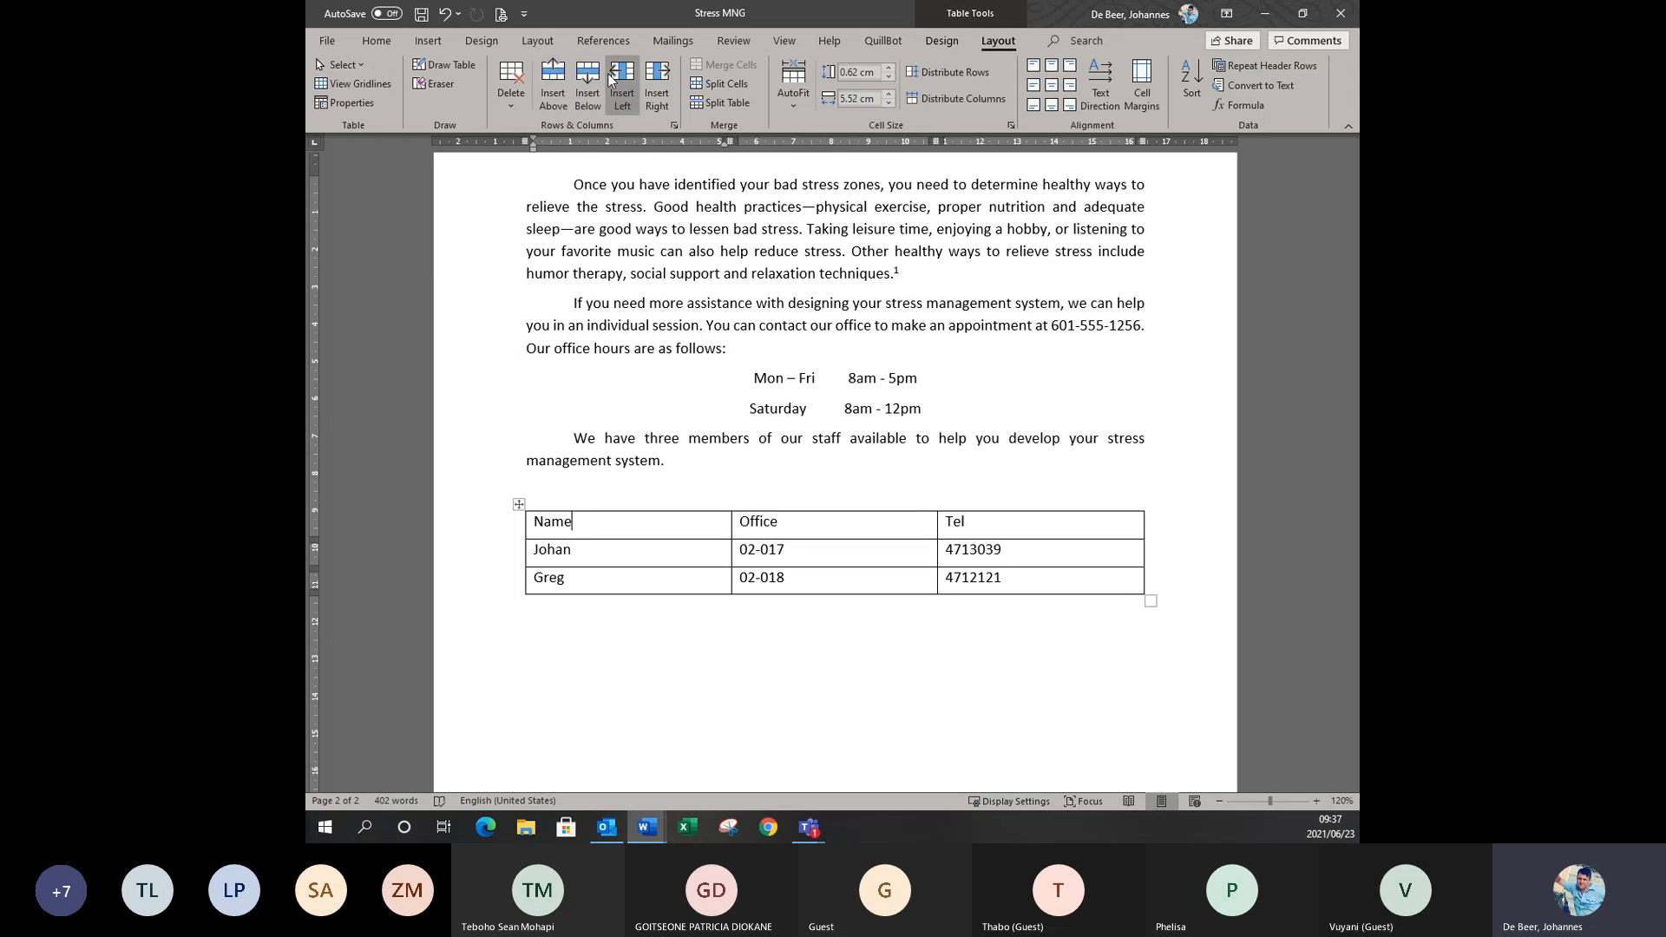
{"action": "left_click", "coordinate": [662, 77]}
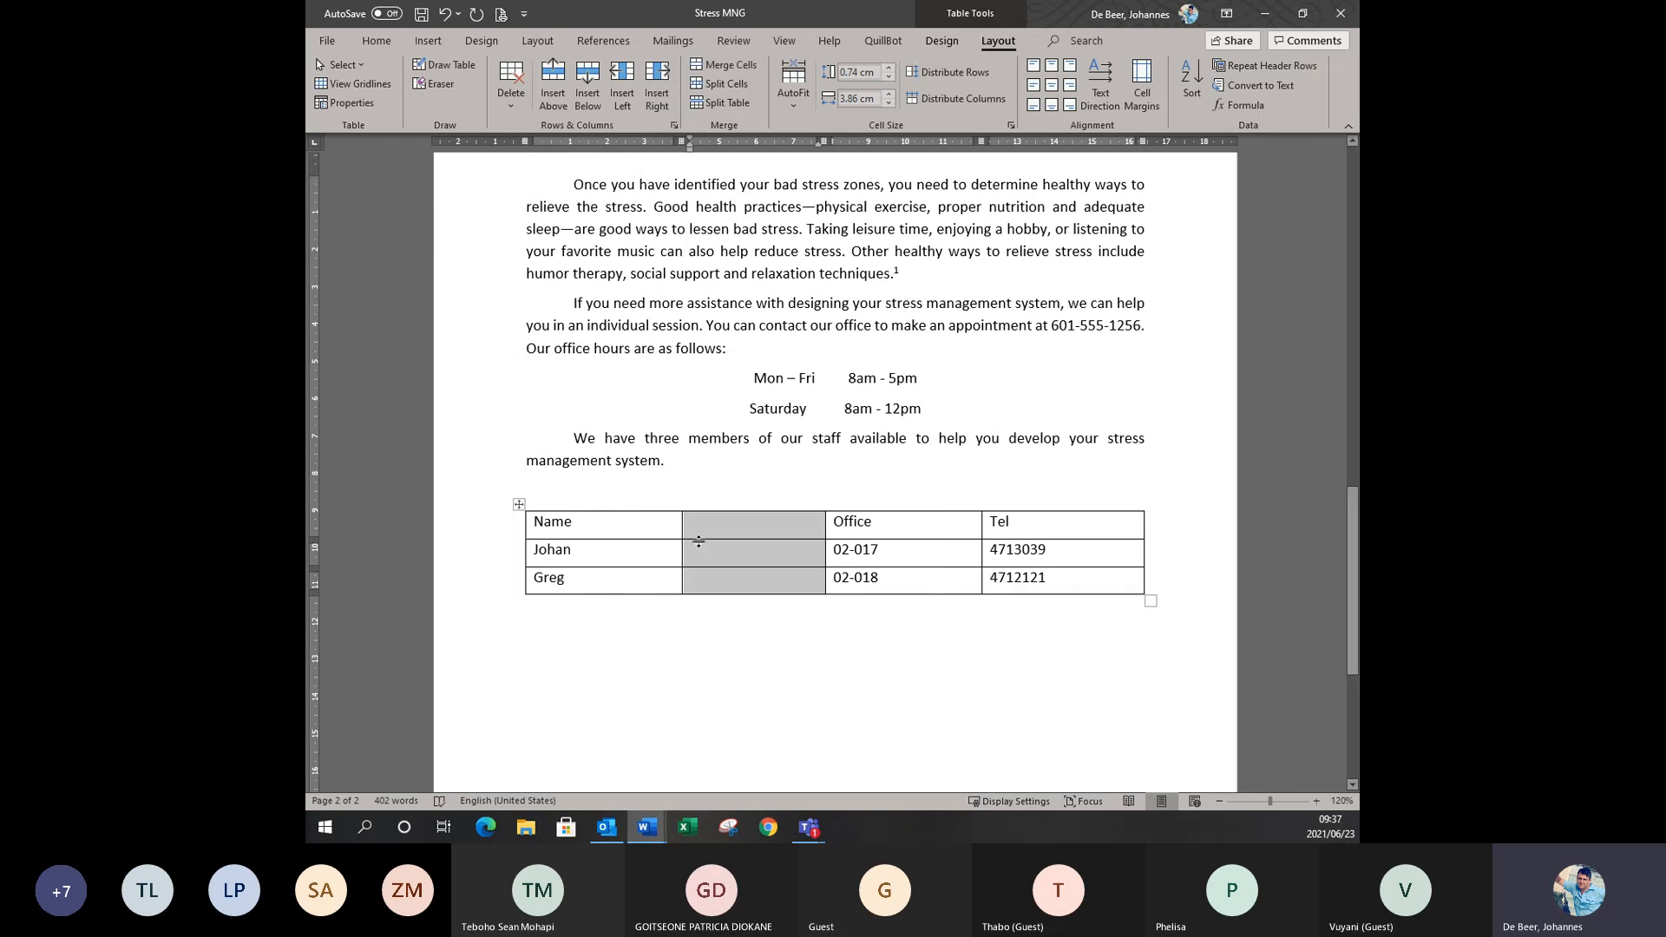
{"action": "left_click", "coordinate": [444, 14]}
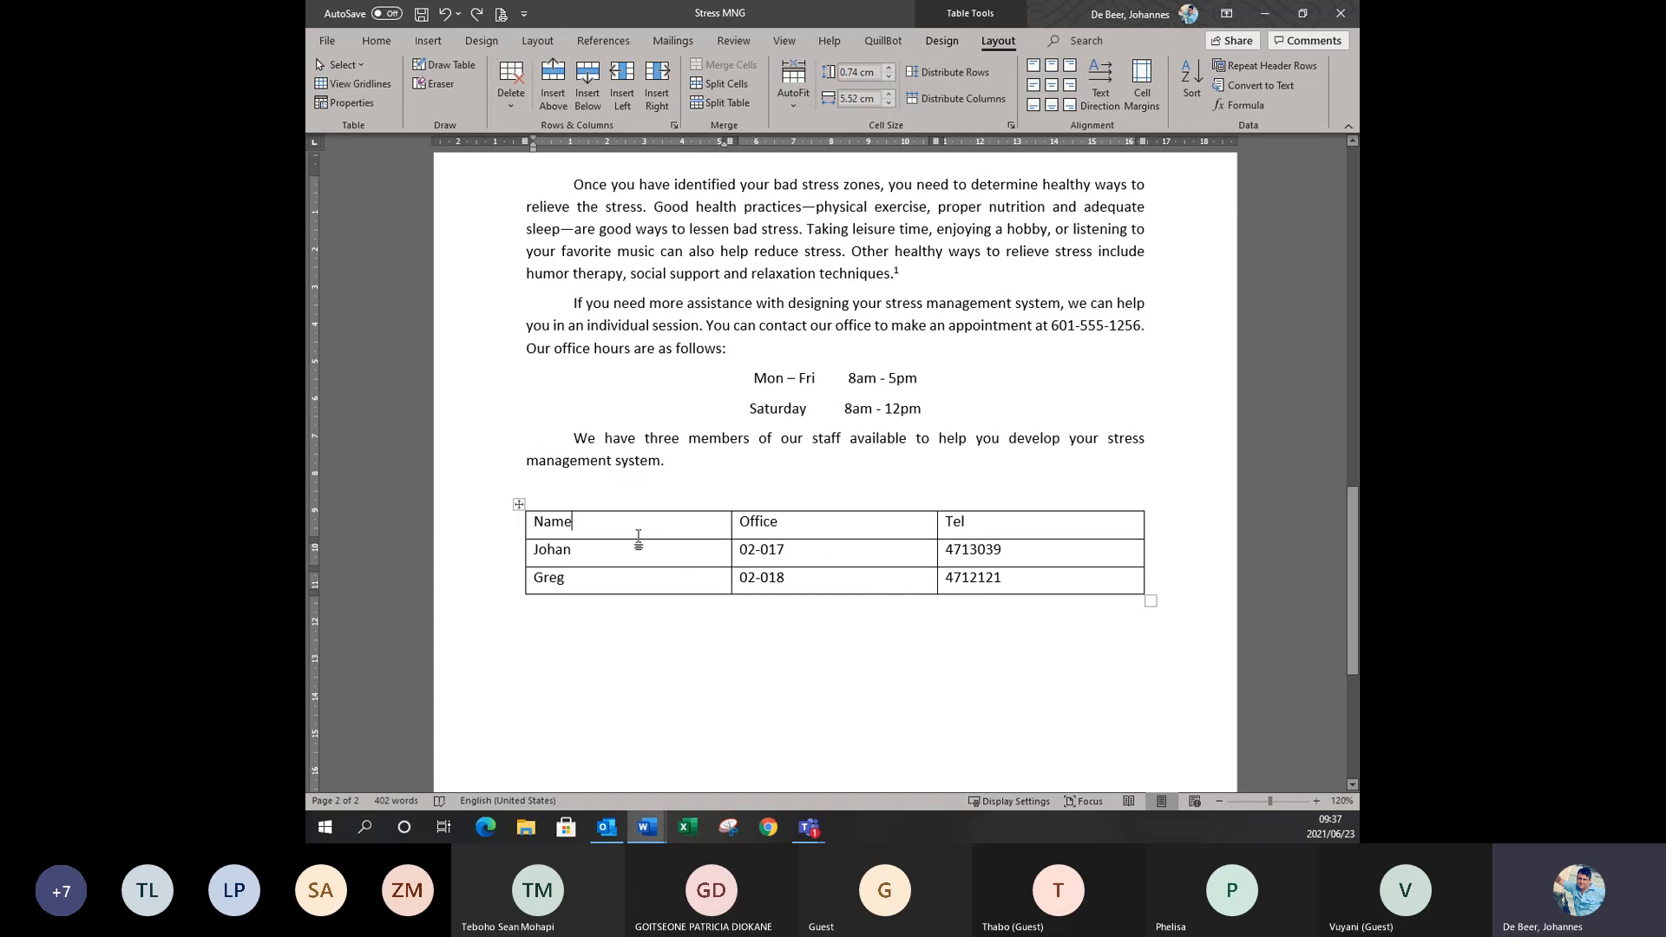
Insert a column between Name and Office in the staff table and give it the heading "Surname".
{"action": "left_click", "coordinate": [569, 531]}
{"action": "left_click", "coordinate": [733, 507]}
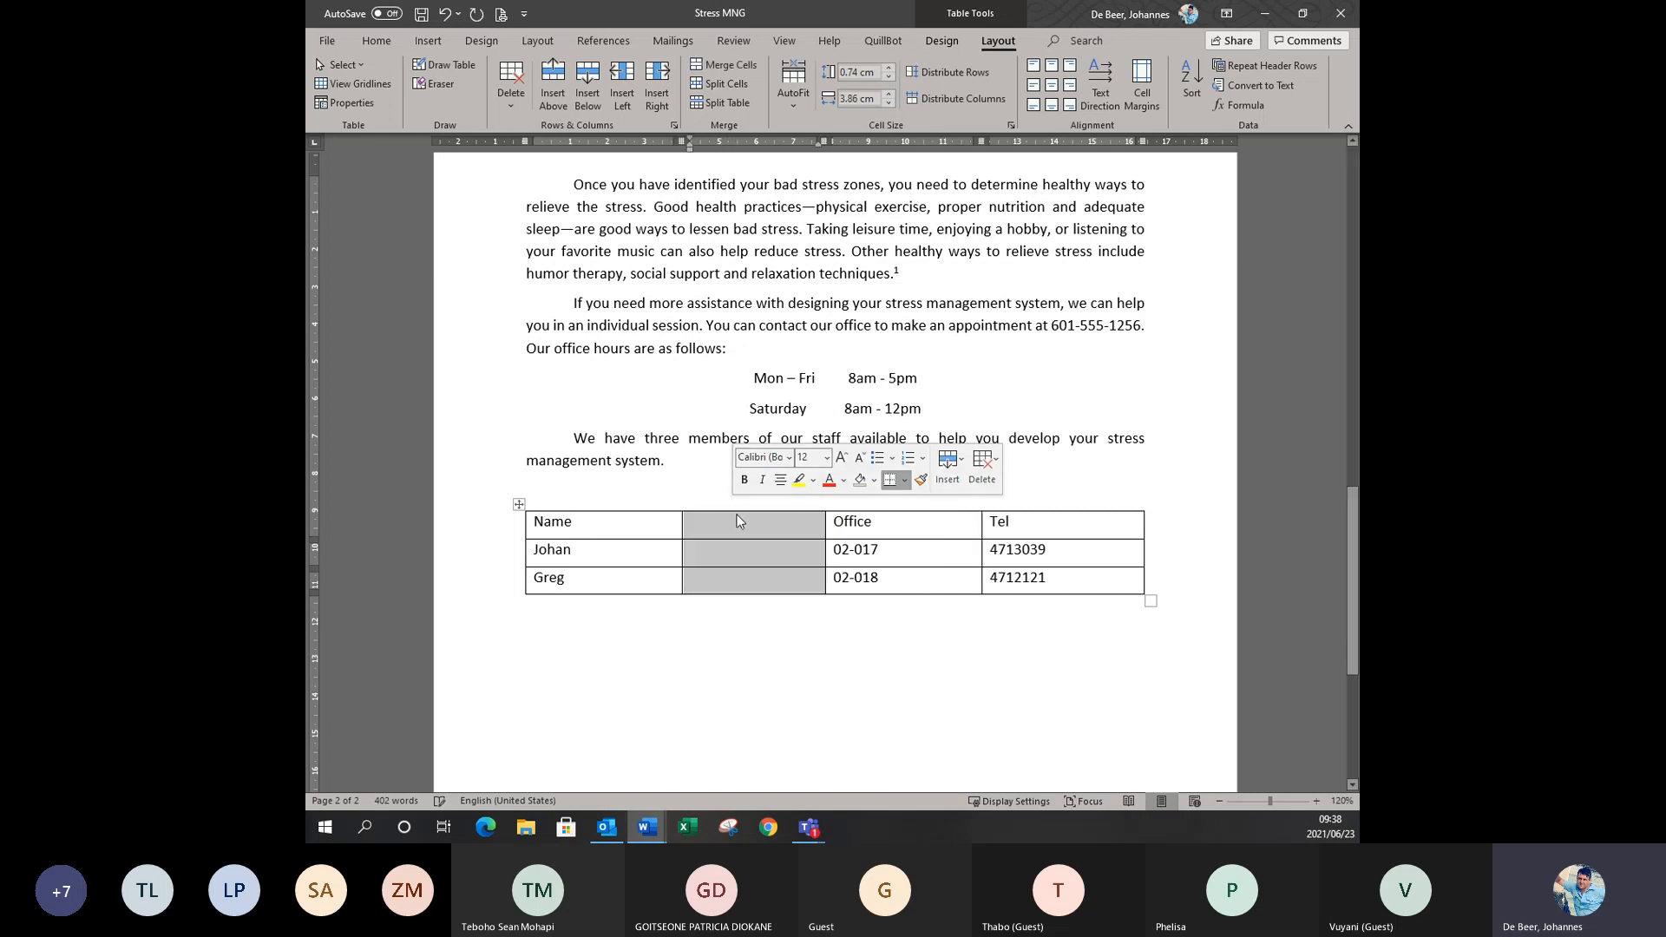
{"action": "left_click", "coordinate": [748, 523]}
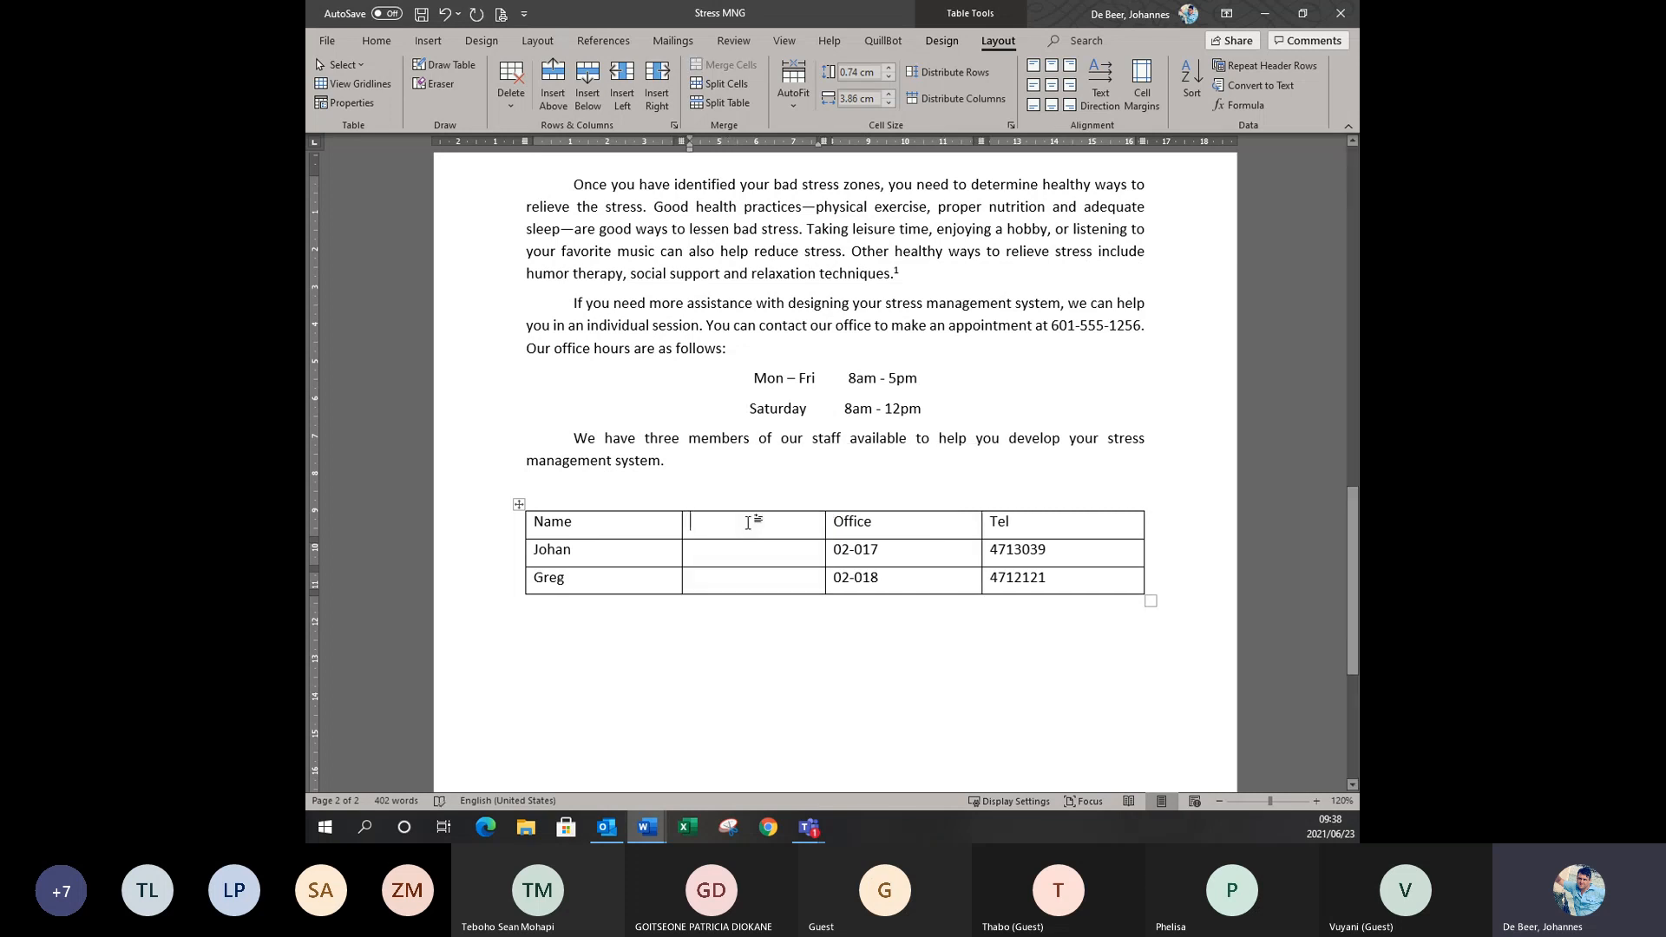
{"action": "type", "text": "Surname"}
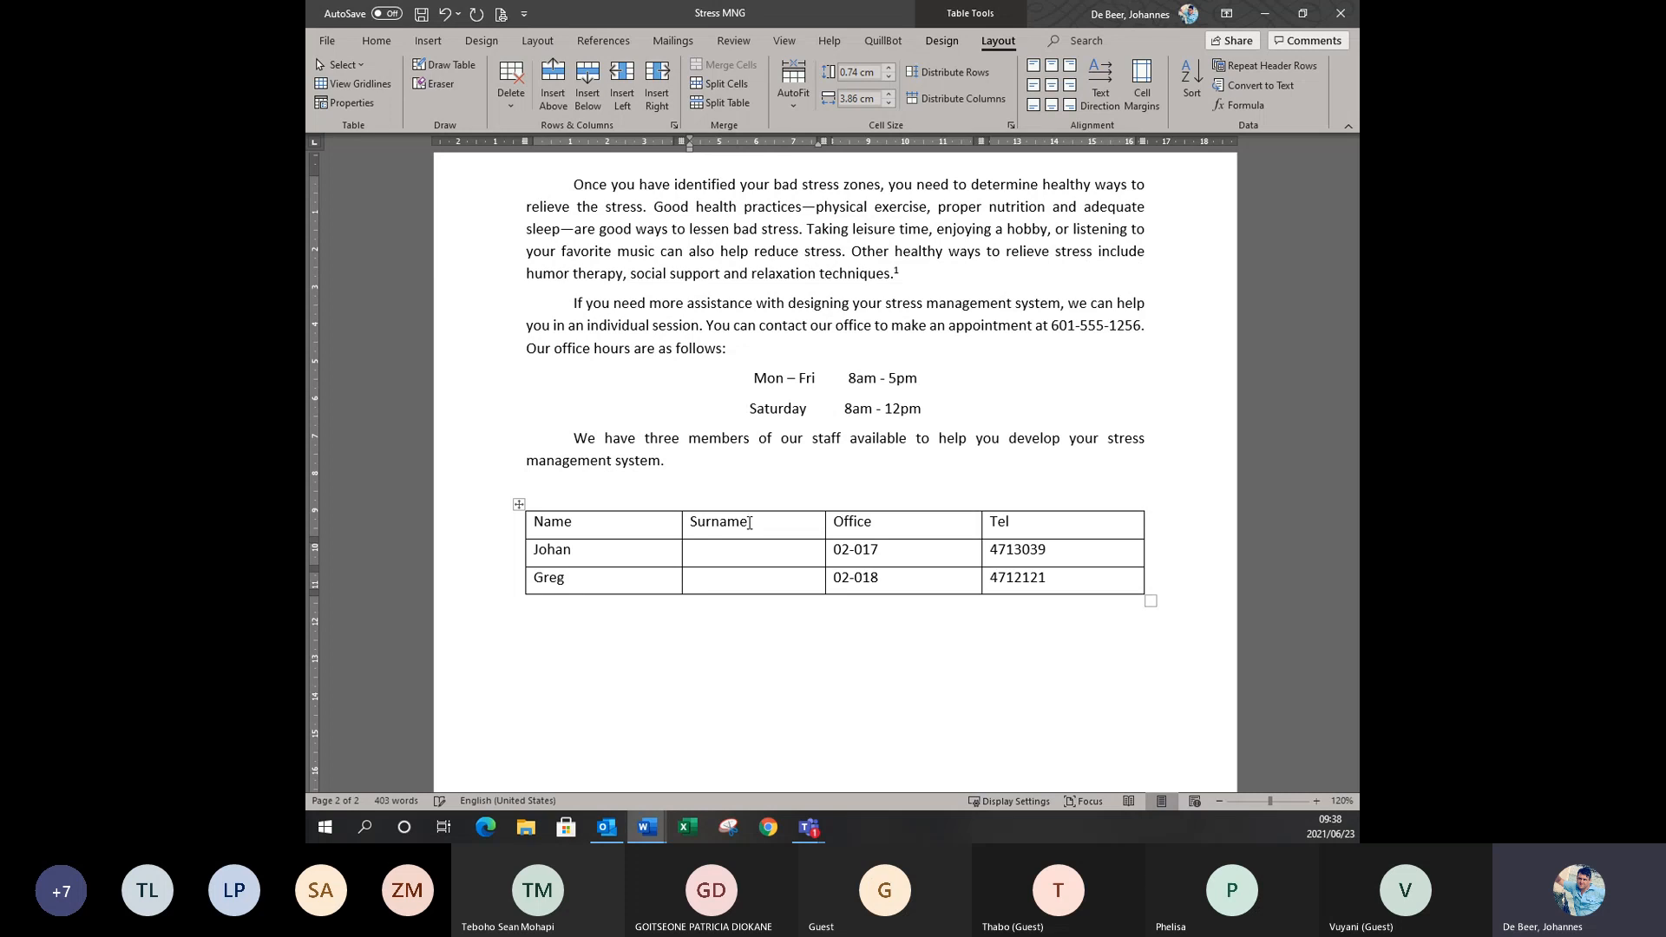
Fill the Surname column with the surnames of both staff members.
{"action": "key", "text": "Down"}
{"action": "type", "text": "De Beer, Johannes"}
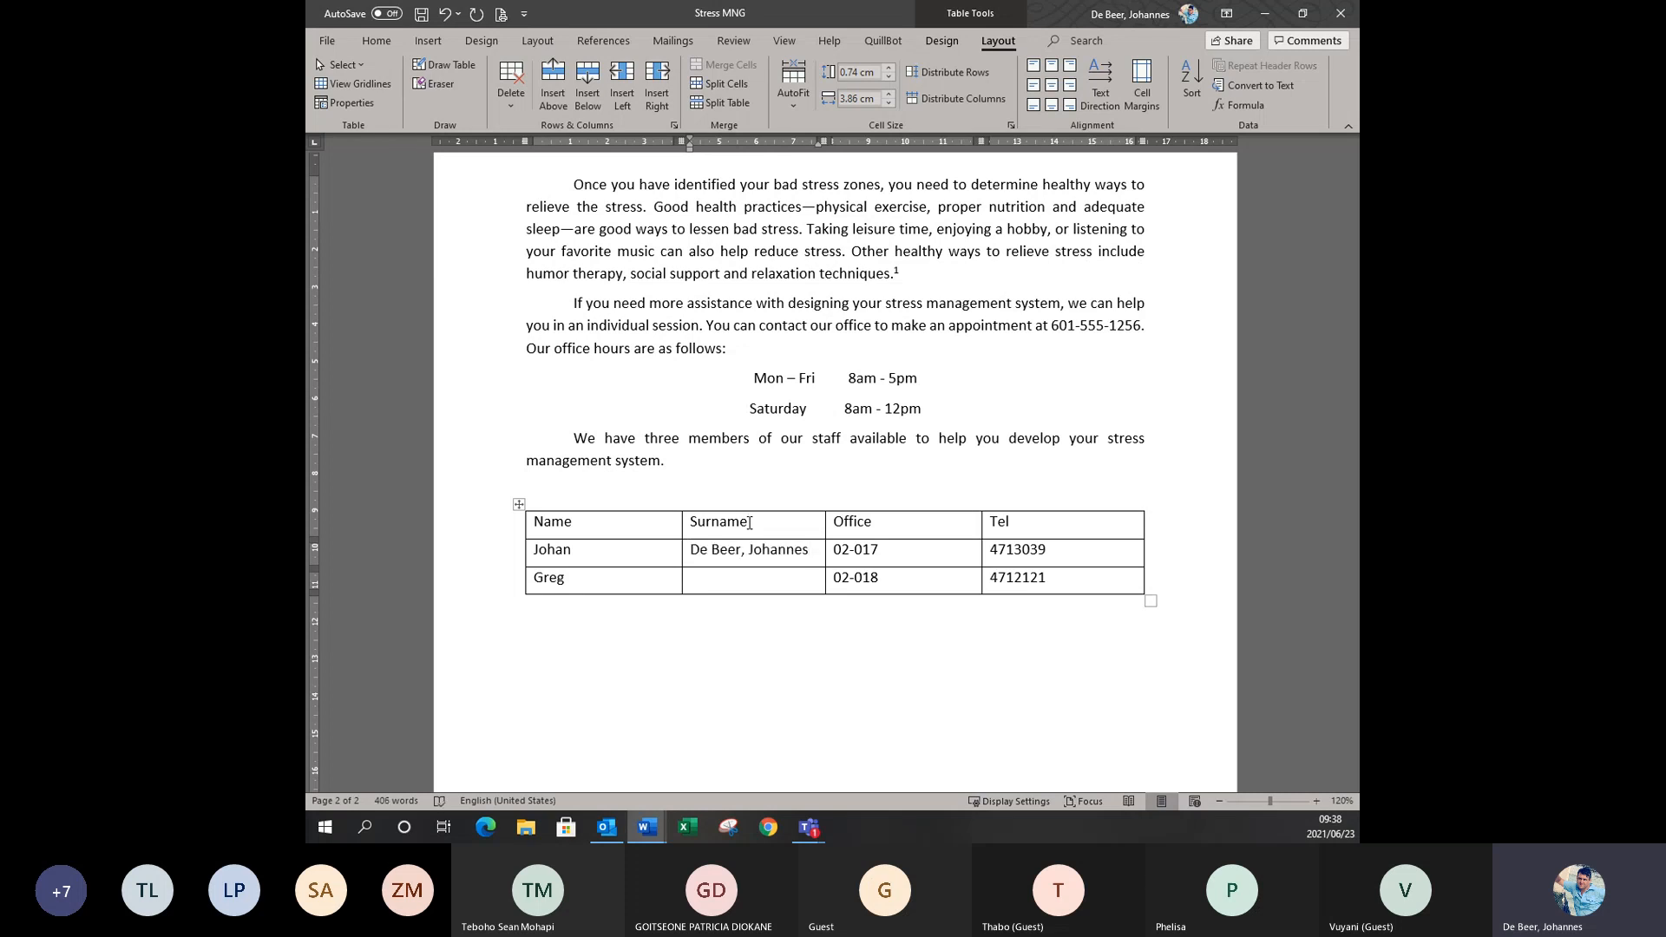
{"action": "key", "text": "BackSpace"}
{"action": "key", "text": "BackSpace"}
{"action": "key", "text": "BackSpace"}
{"action": "key", "text": "BackSpace"}
{"action": "key", "text": "BackSpace"}
{"action": "key", "text": "BackSpace"}
{"action": "key", "text": "BackSpace"}
{"action": "key", "text": "BackSpace"}
{"action": "key", "text": "BackSpace"}
{"action": "key", "text": "BackSpace"}
{"action": "type", "text": "Smith"}
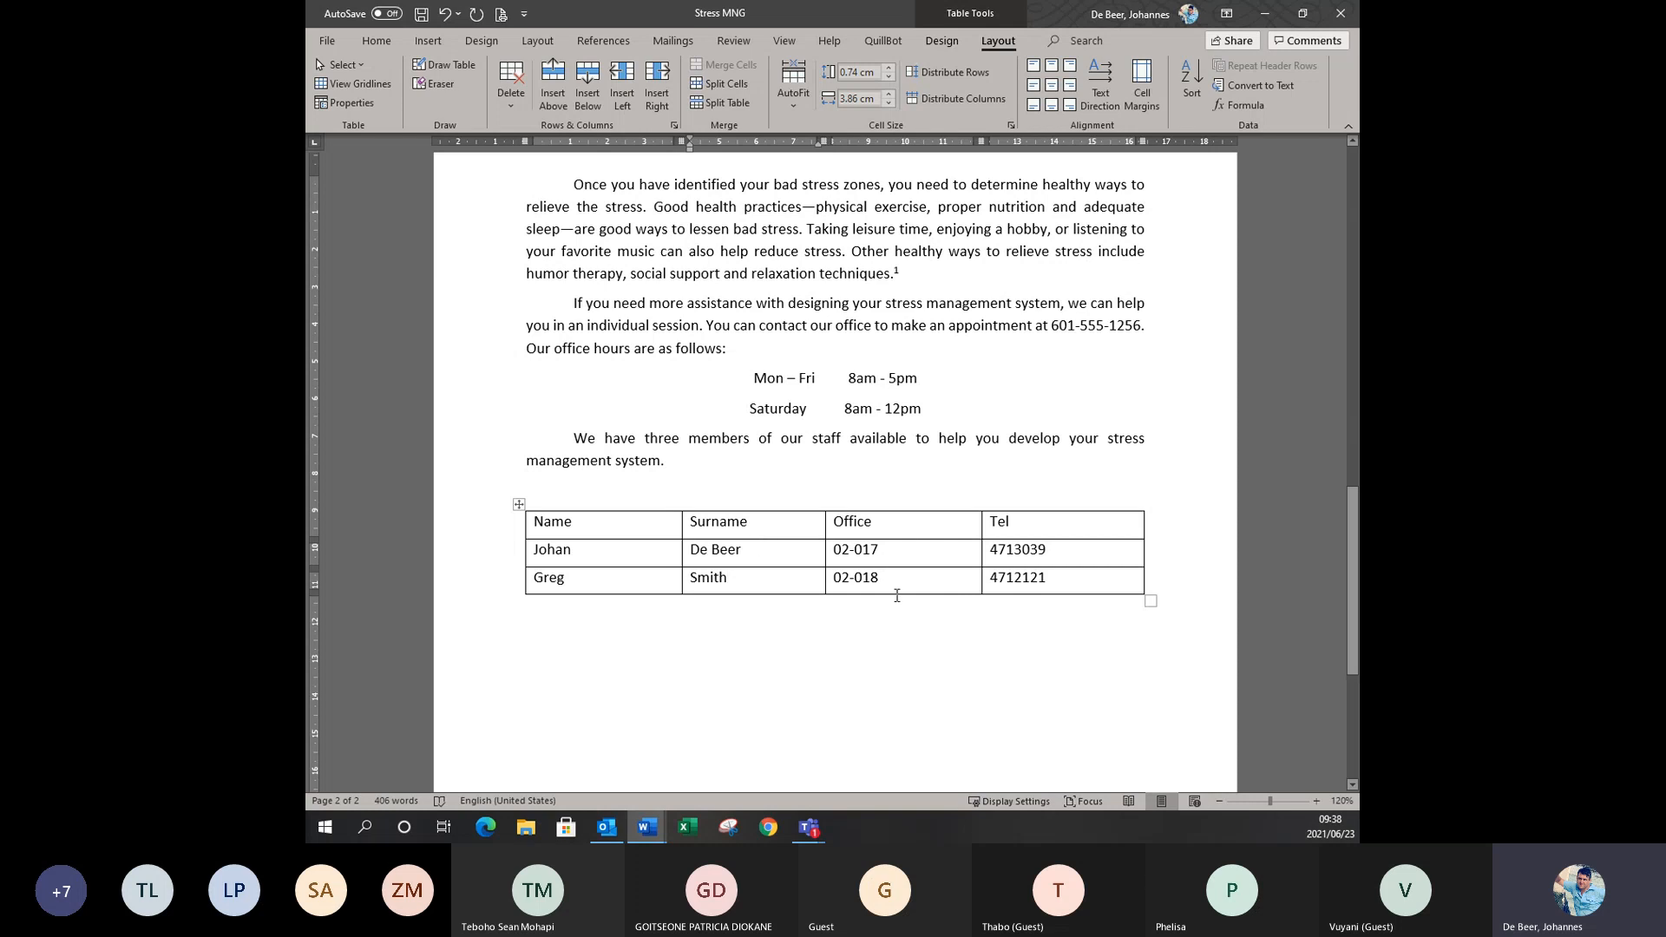
Insert a row above the table's header row and enter the title "Florida Staff Info" in its first cell.
{"action": "left_click", "coordinate": [1075, 578]}
{"action": "left_click", "coordinate": [589, 525]}
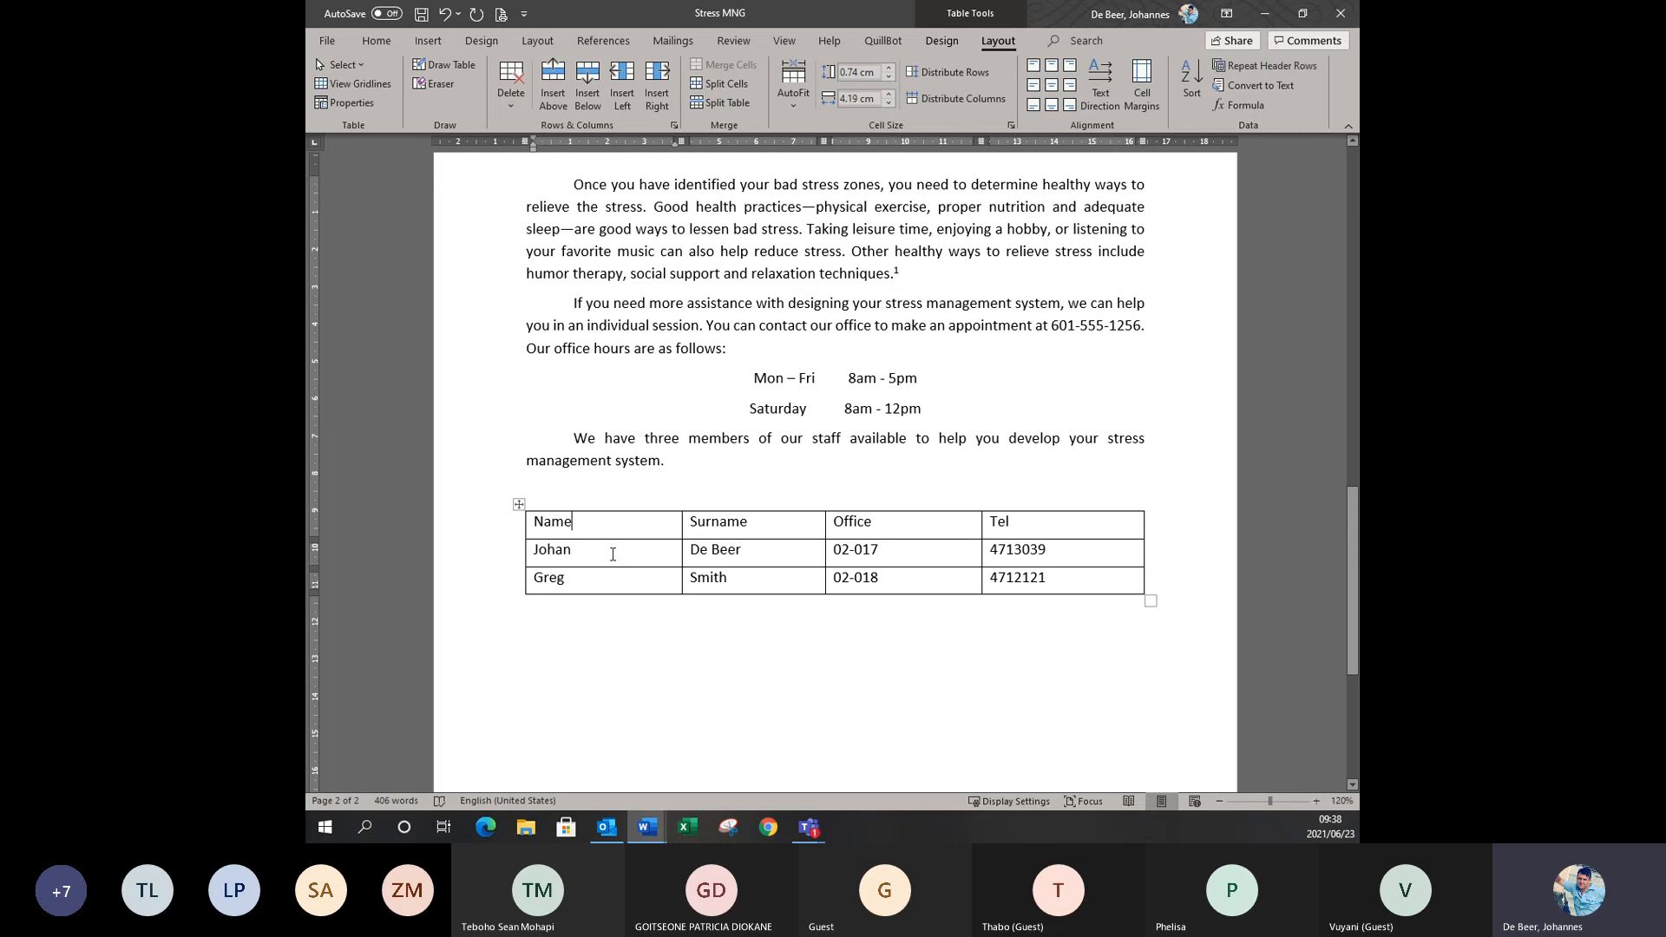
{"action": "left_click", "coordinate": [560, 85]}
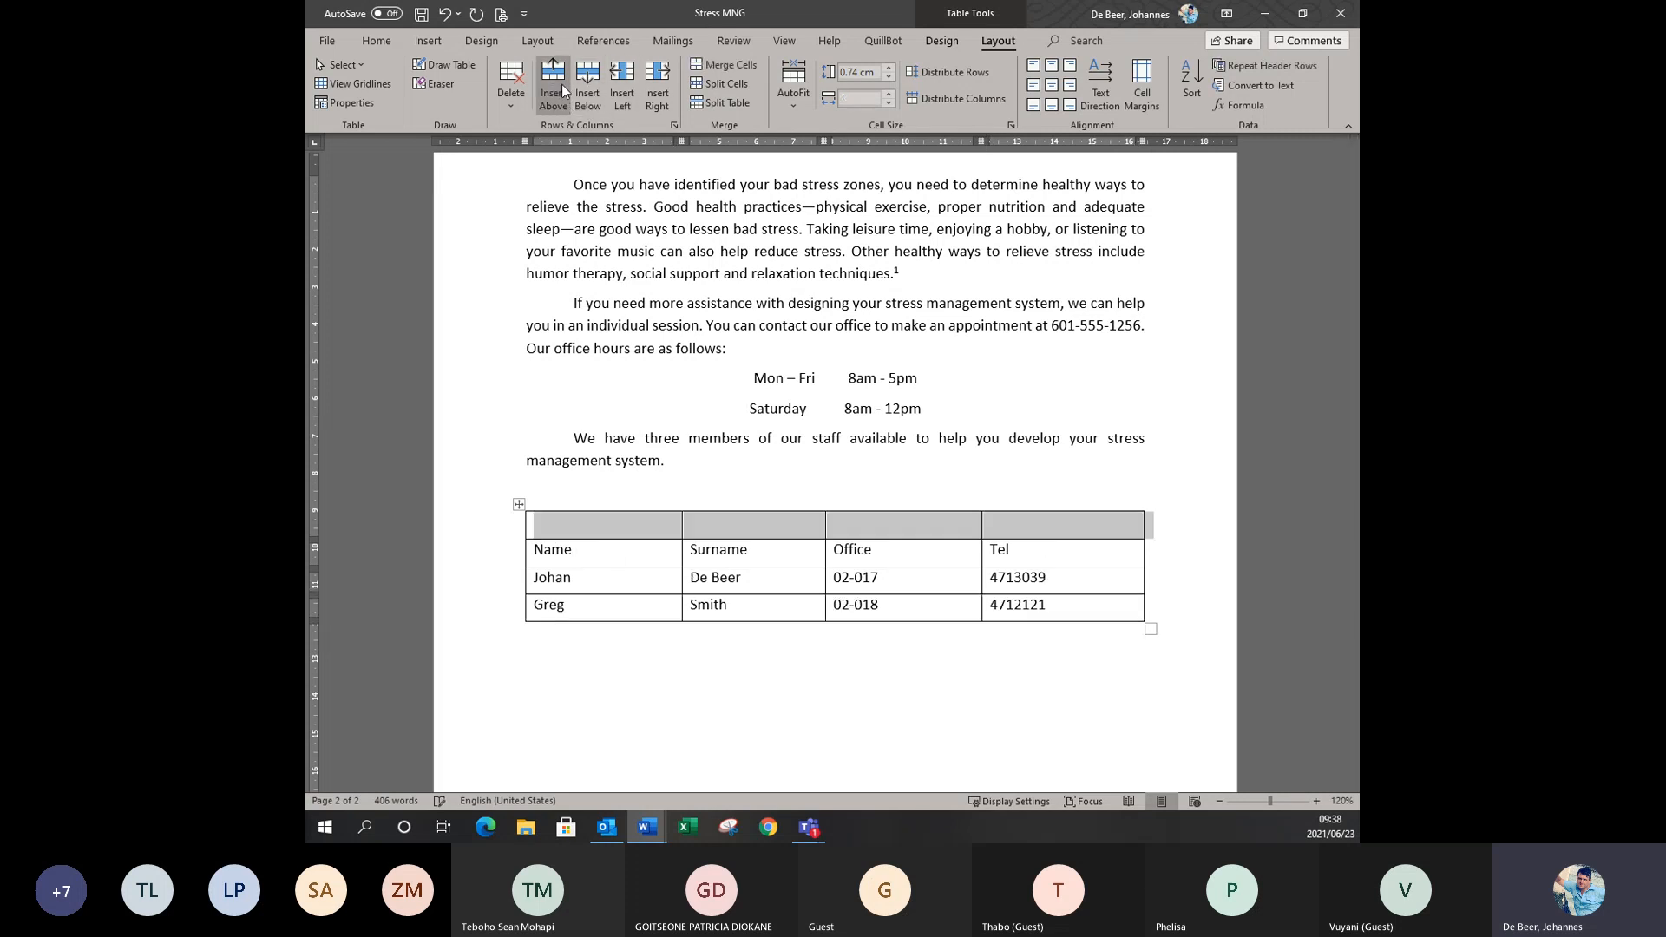
{"action": "left_click", "coordinate": [631, 522]}
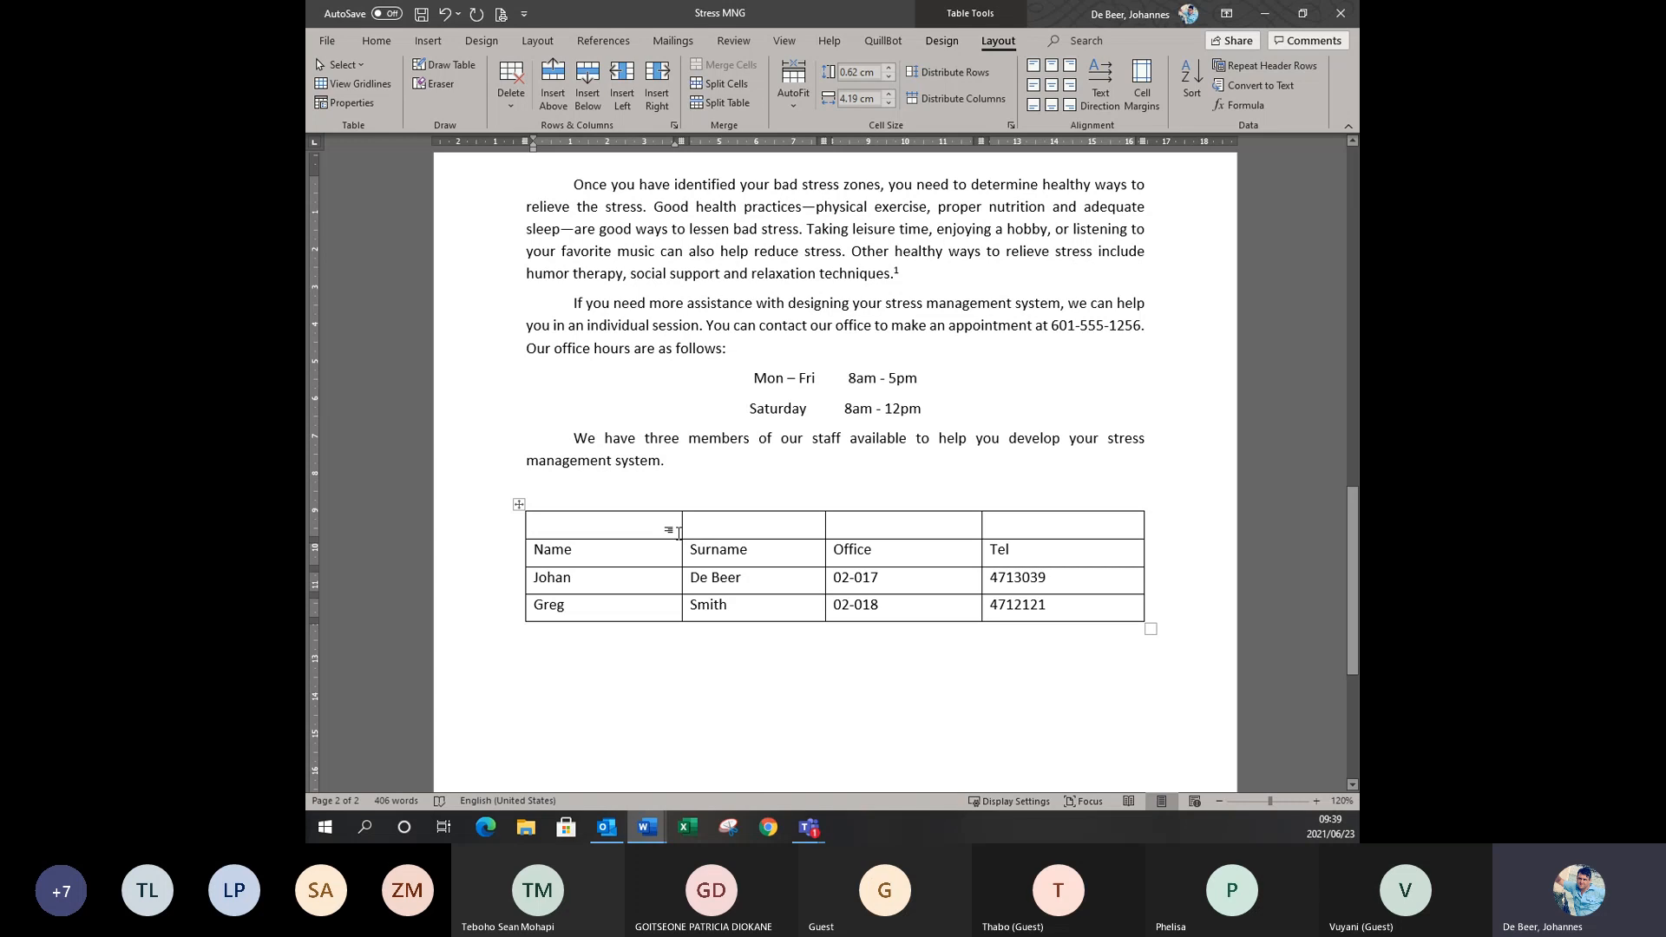
{"action": "type", "text": "Flor"}
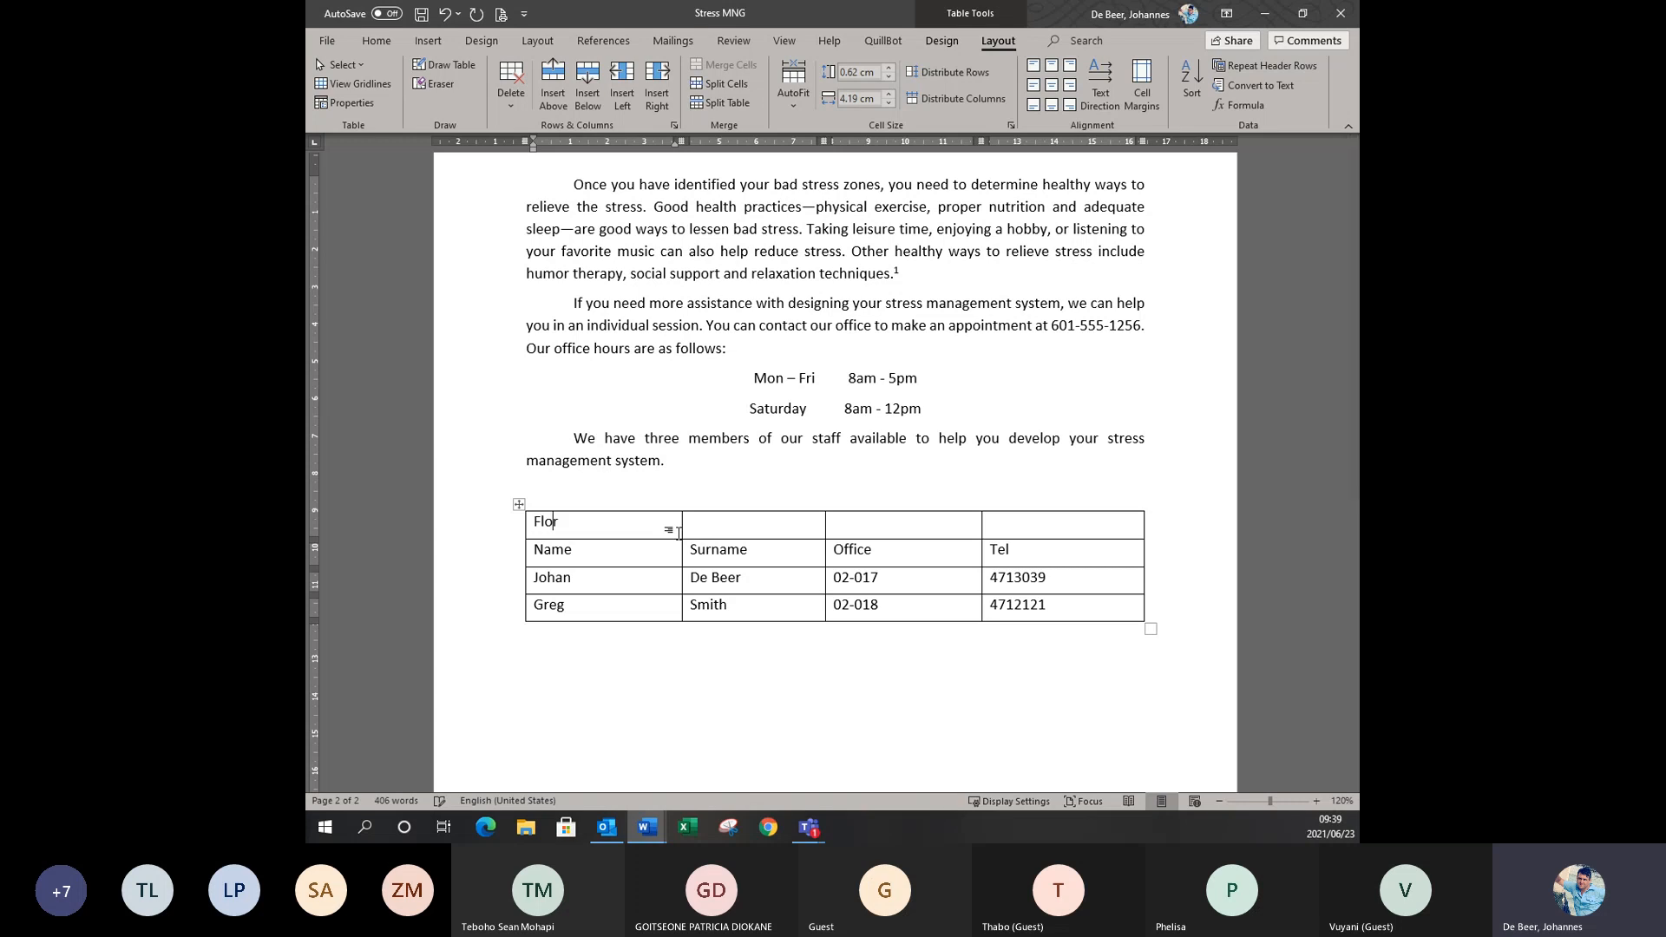
{"action": "type", "text": "ida Staff Info"}
{"action": "left_click", "coordinate": [747, 556]}
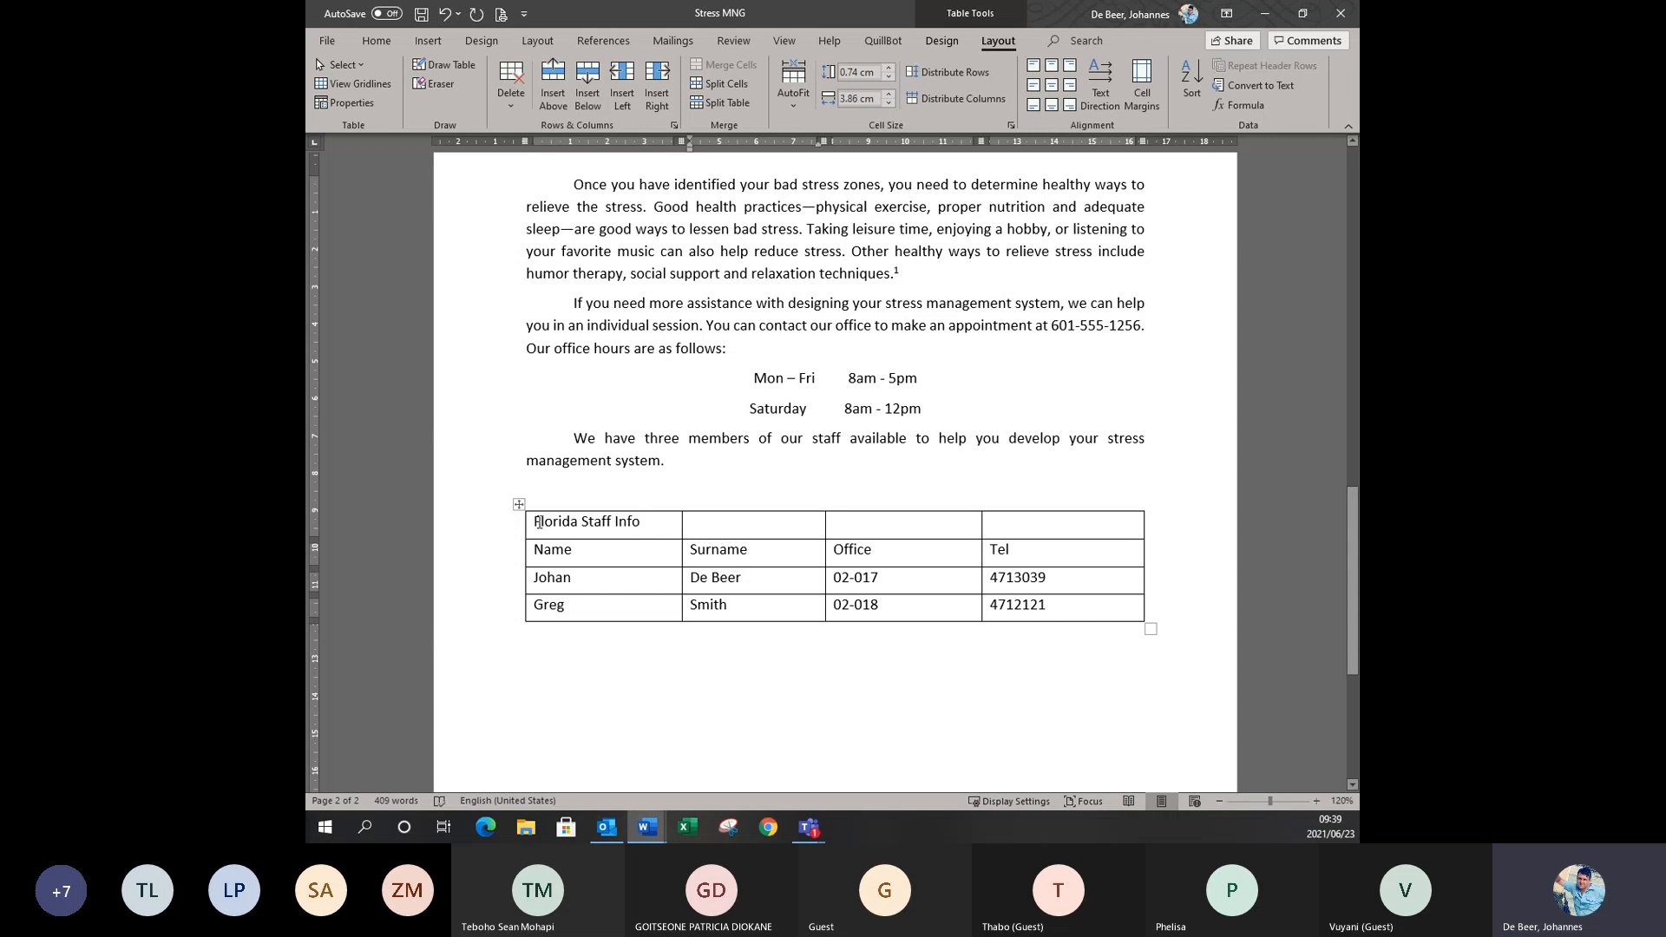
{"action": "left_click_drag", "start_coordinate": [536, 523], "coordinate": [643, 524]}
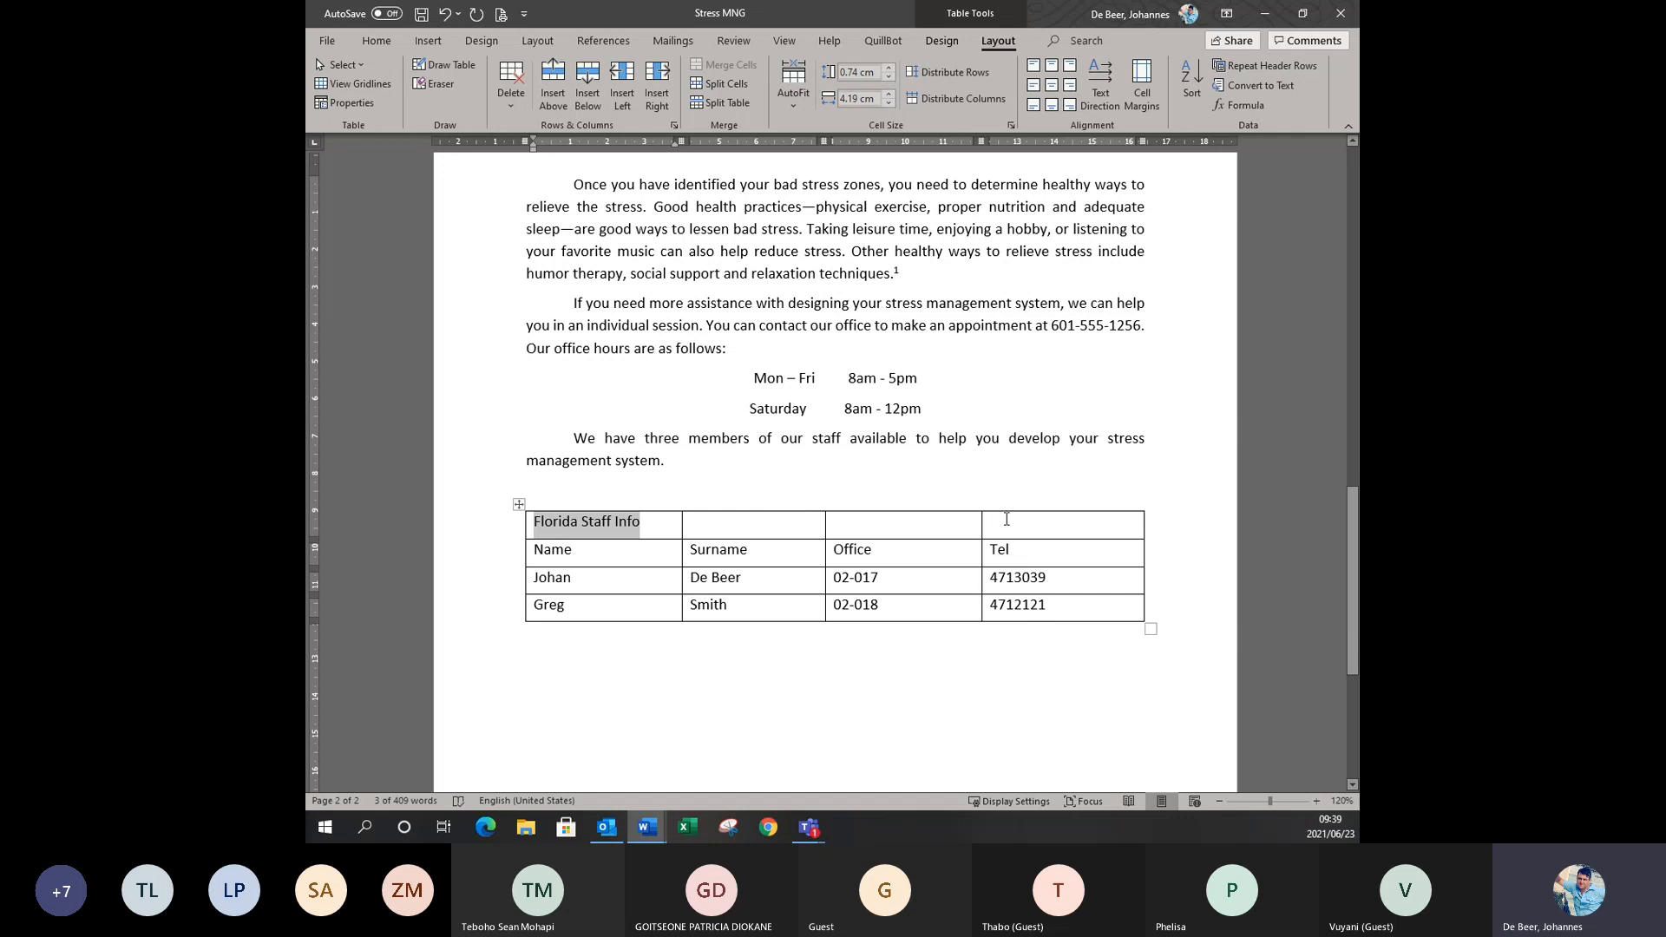
{"action": "left_click", "coordinate": [667, 526]}
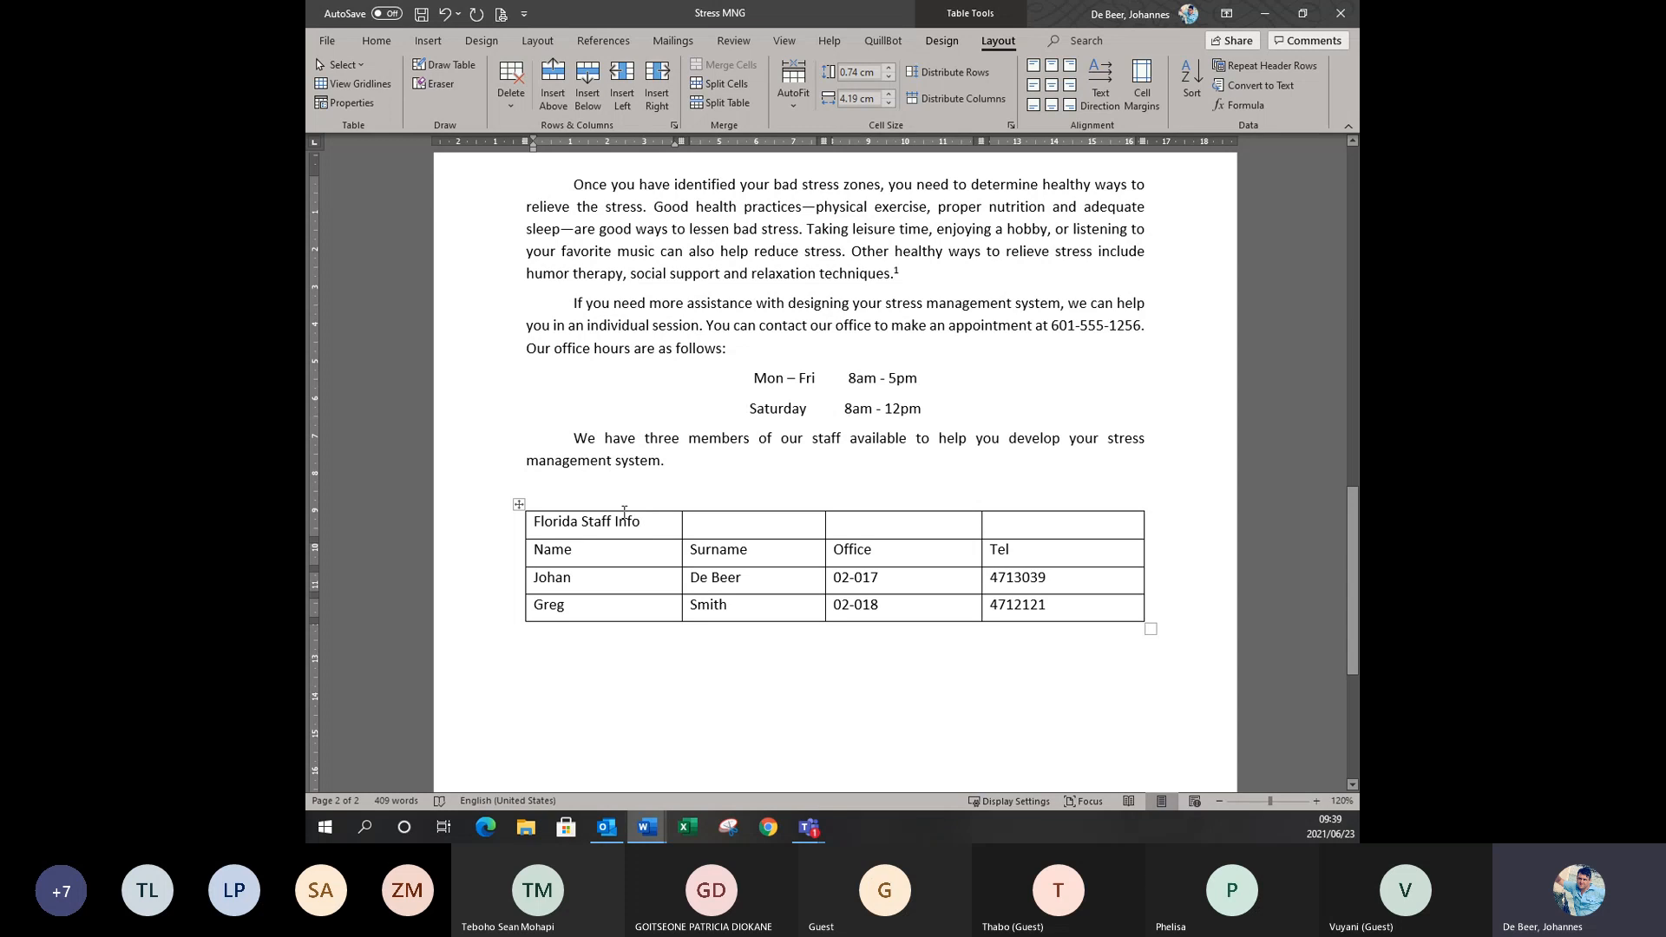
{"action": "left_click_drag", "start_coordinate": [642, 523], "coordinate": [555, 532]}
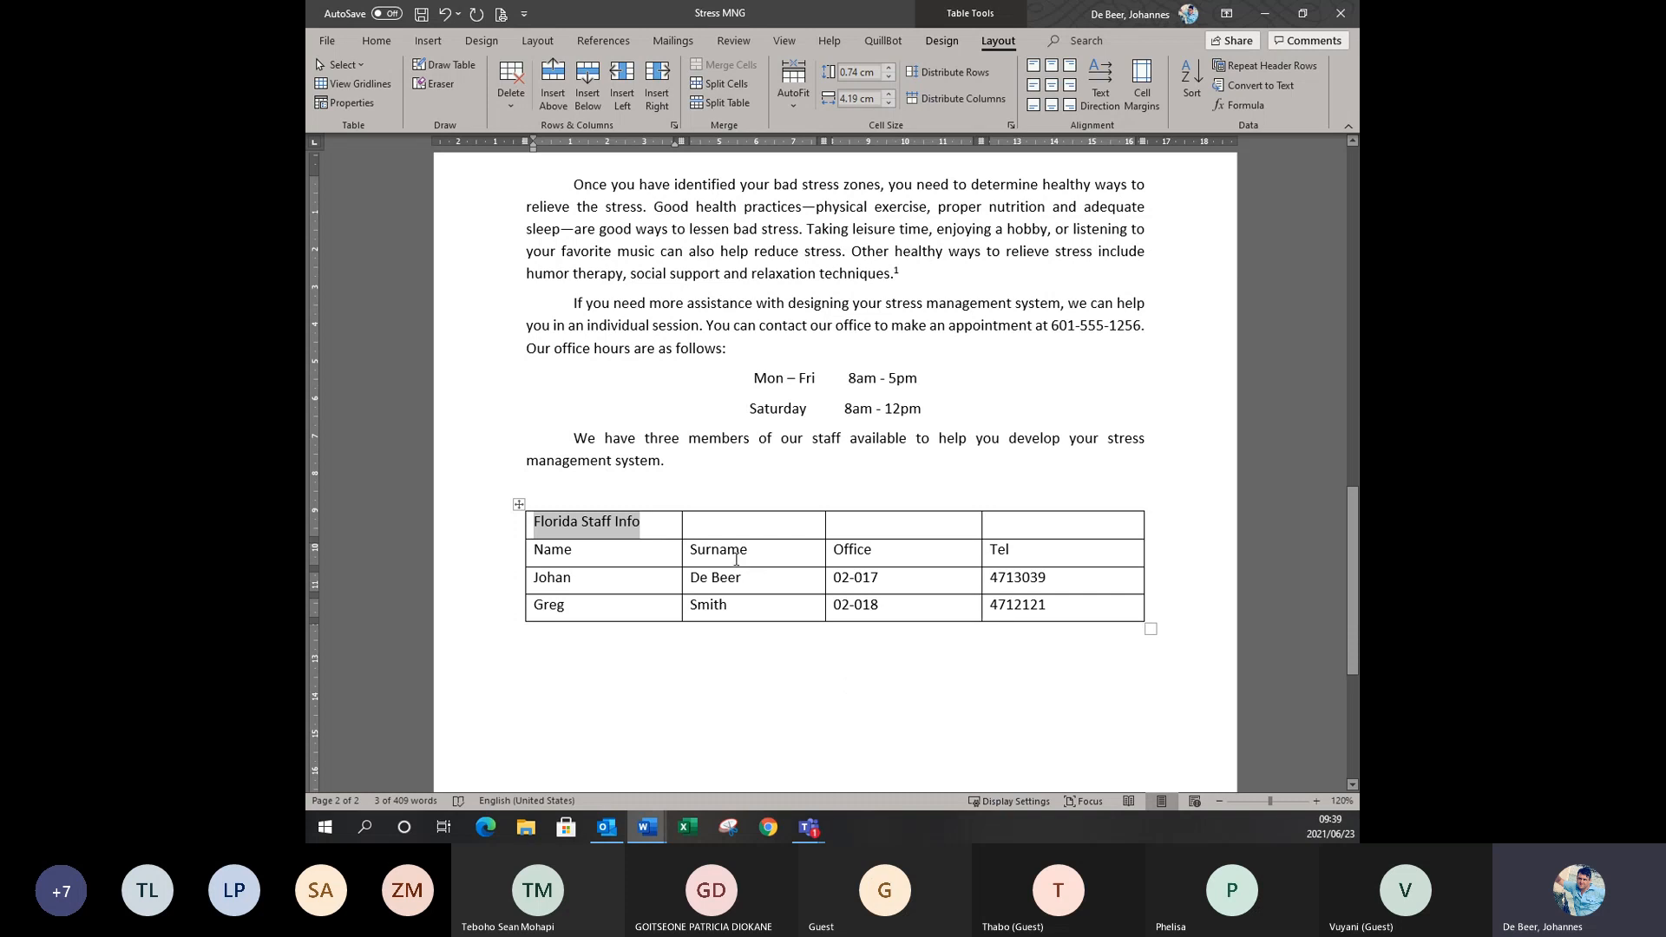
{"action": "left_click", "coordinate": [648, 523]}
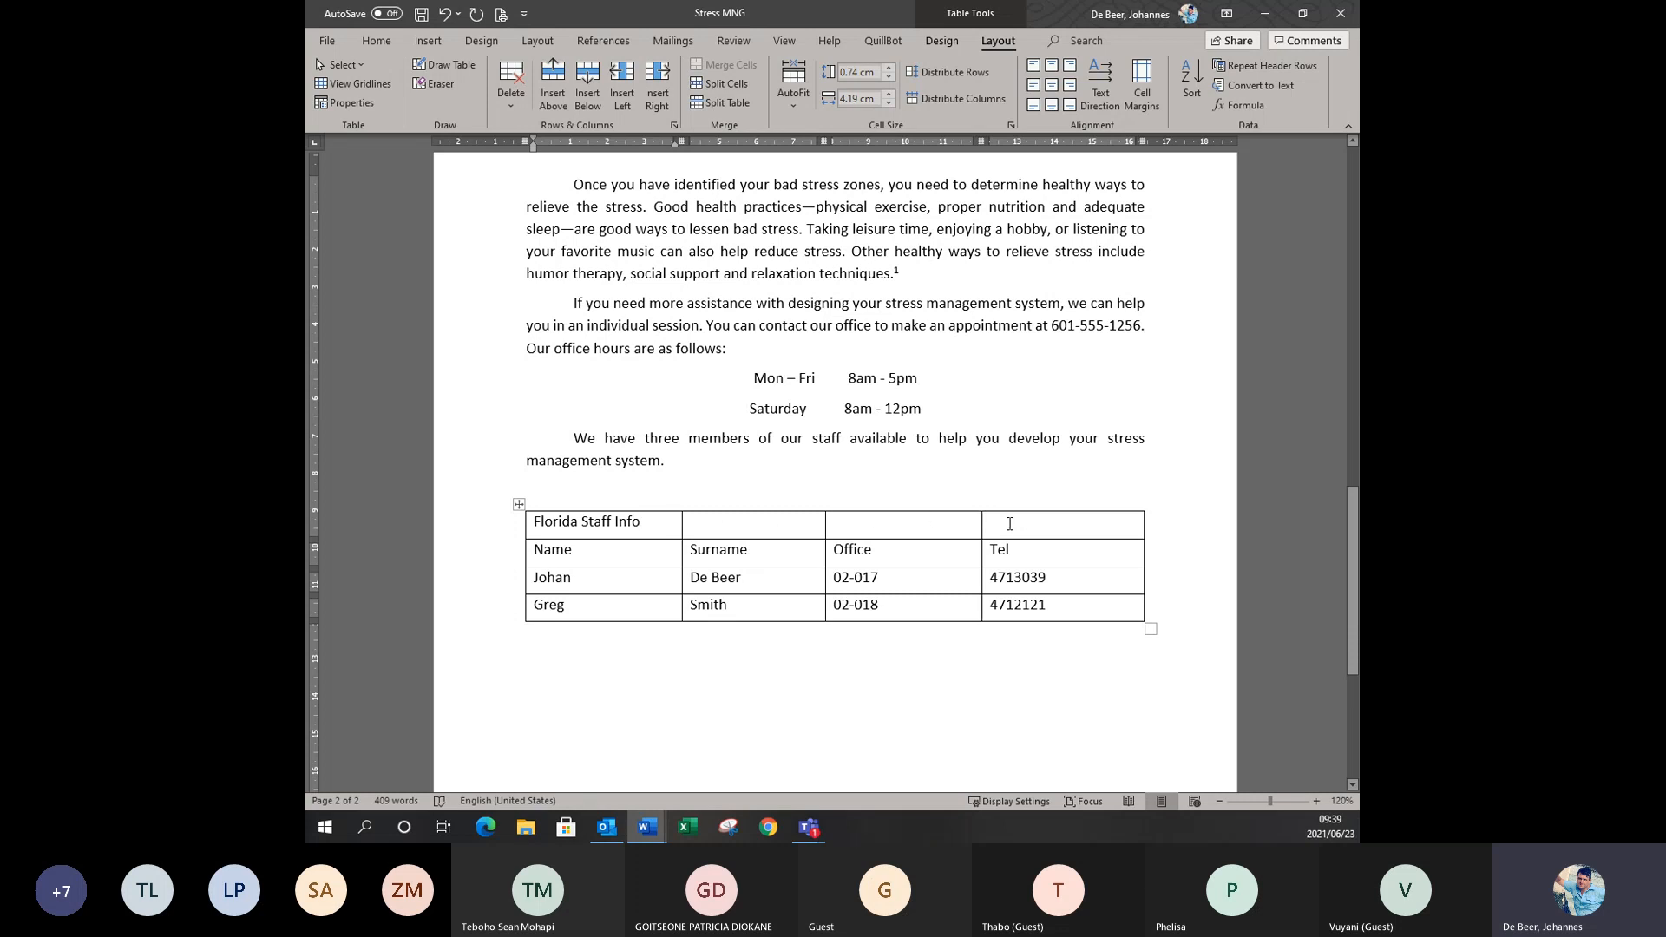
Merge the four cells of the title row into one and align the title top center.
{"action": "left_click_drag", "start_coordinate": [1007, 524], "coordinate": [652, 525]}
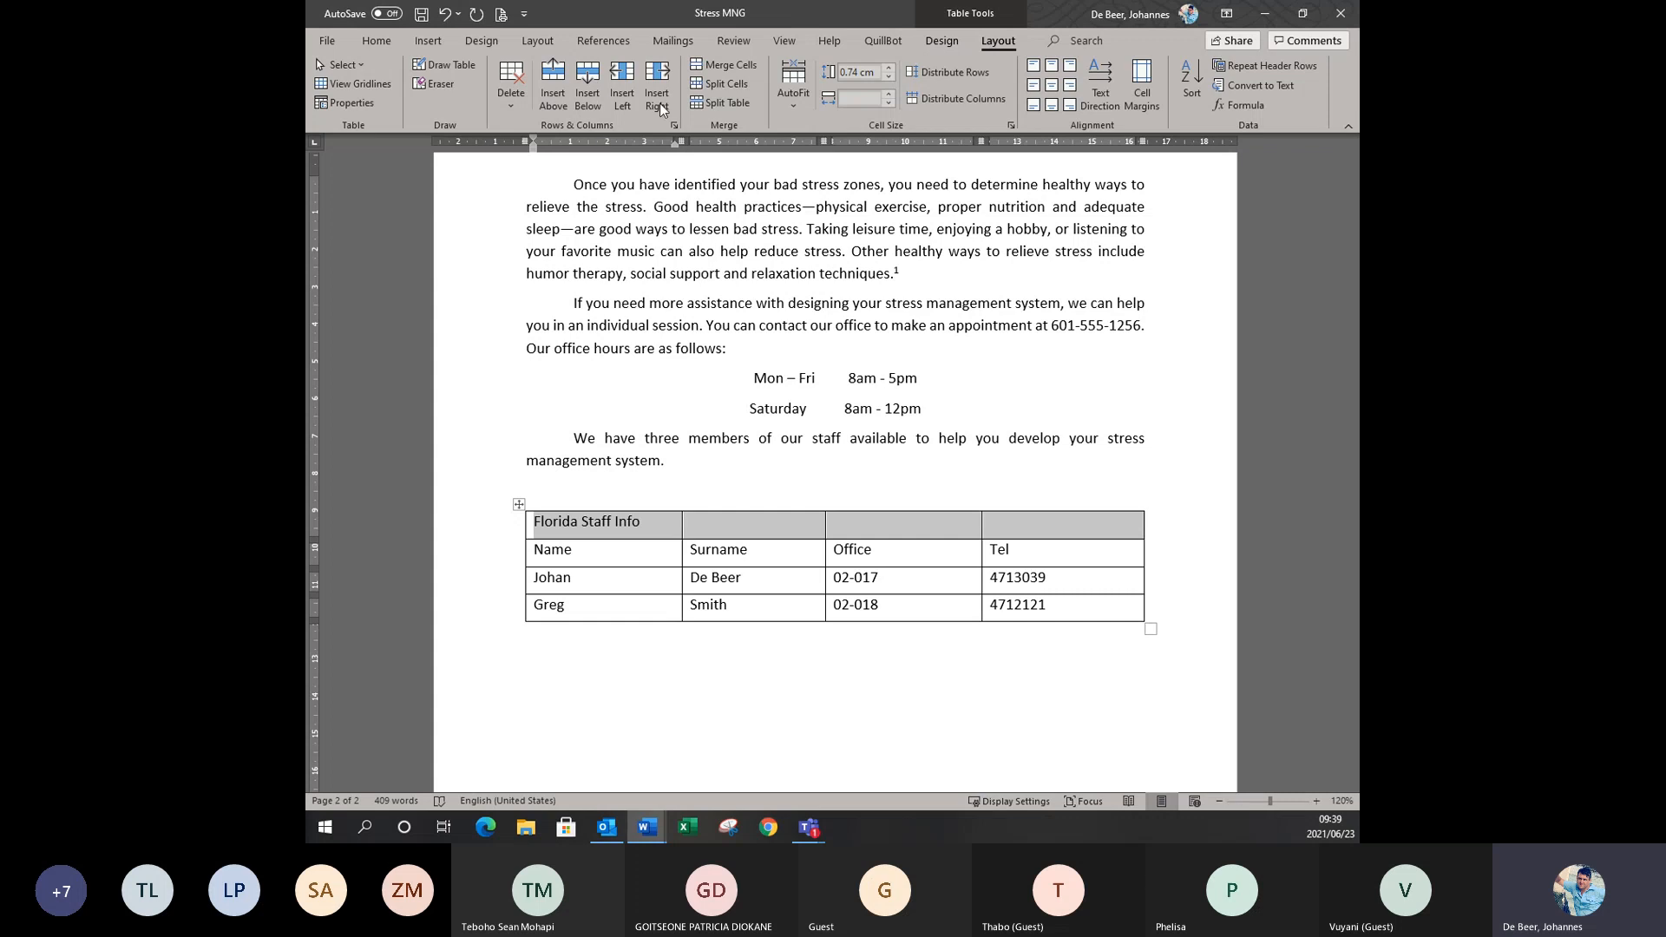
{"action": "left_click", "coordinate": [747, 69]}
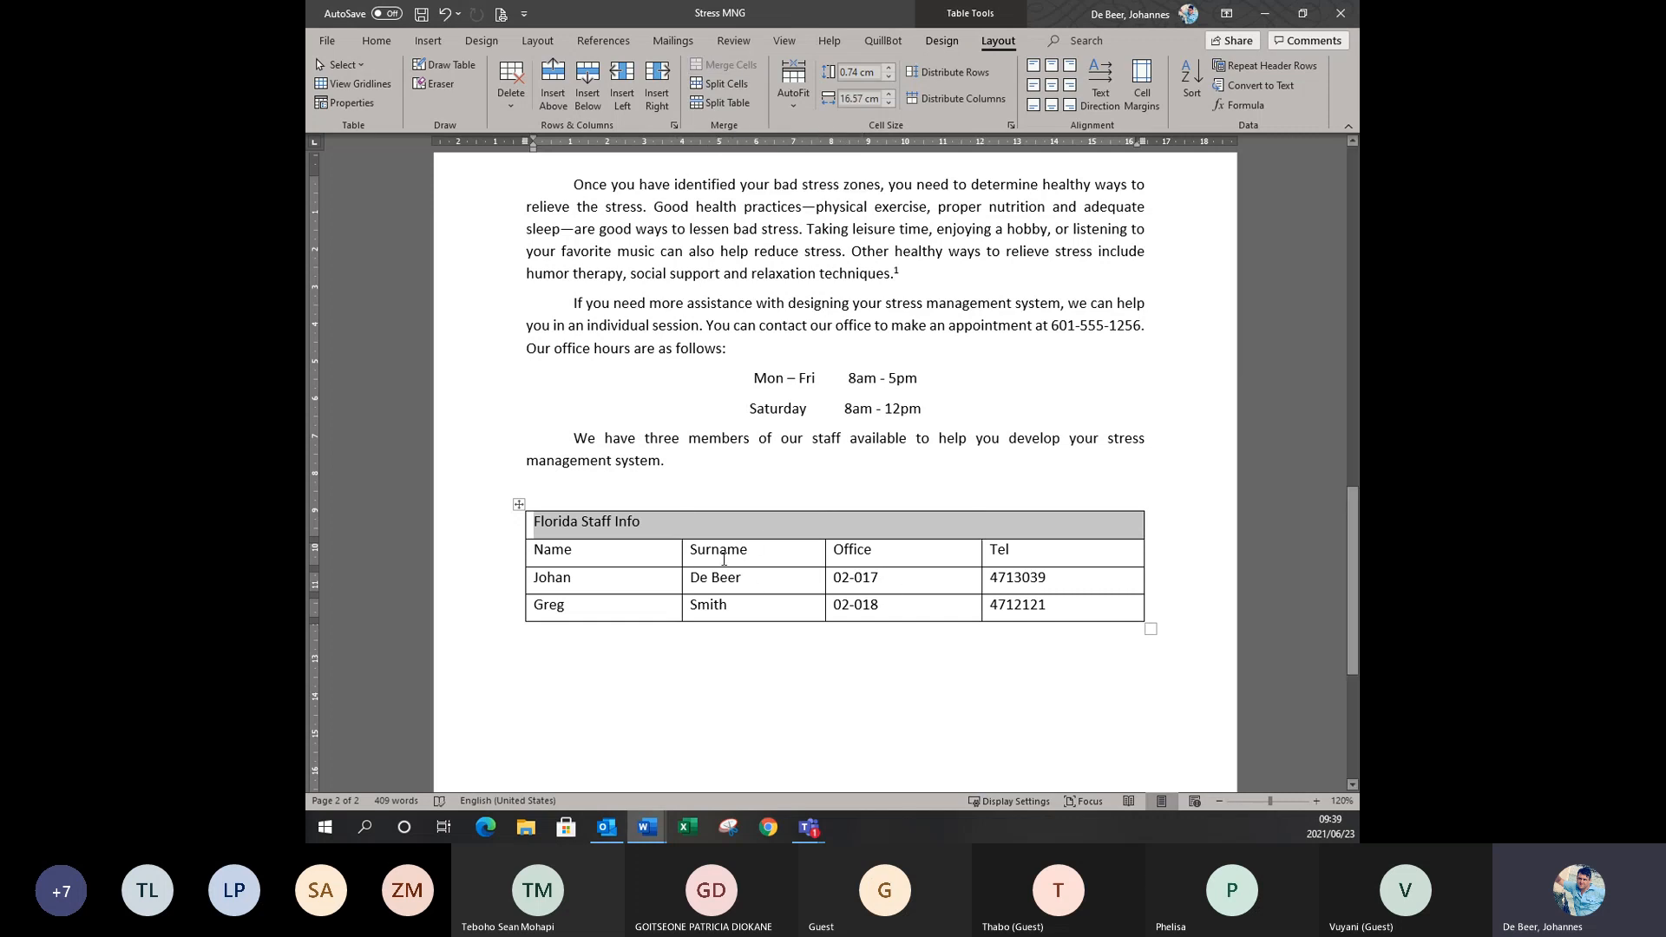
{"action": "left_click", "coordinate": [1051, 65]}
{"action": "left_click", "coordinate": [888, 527]}
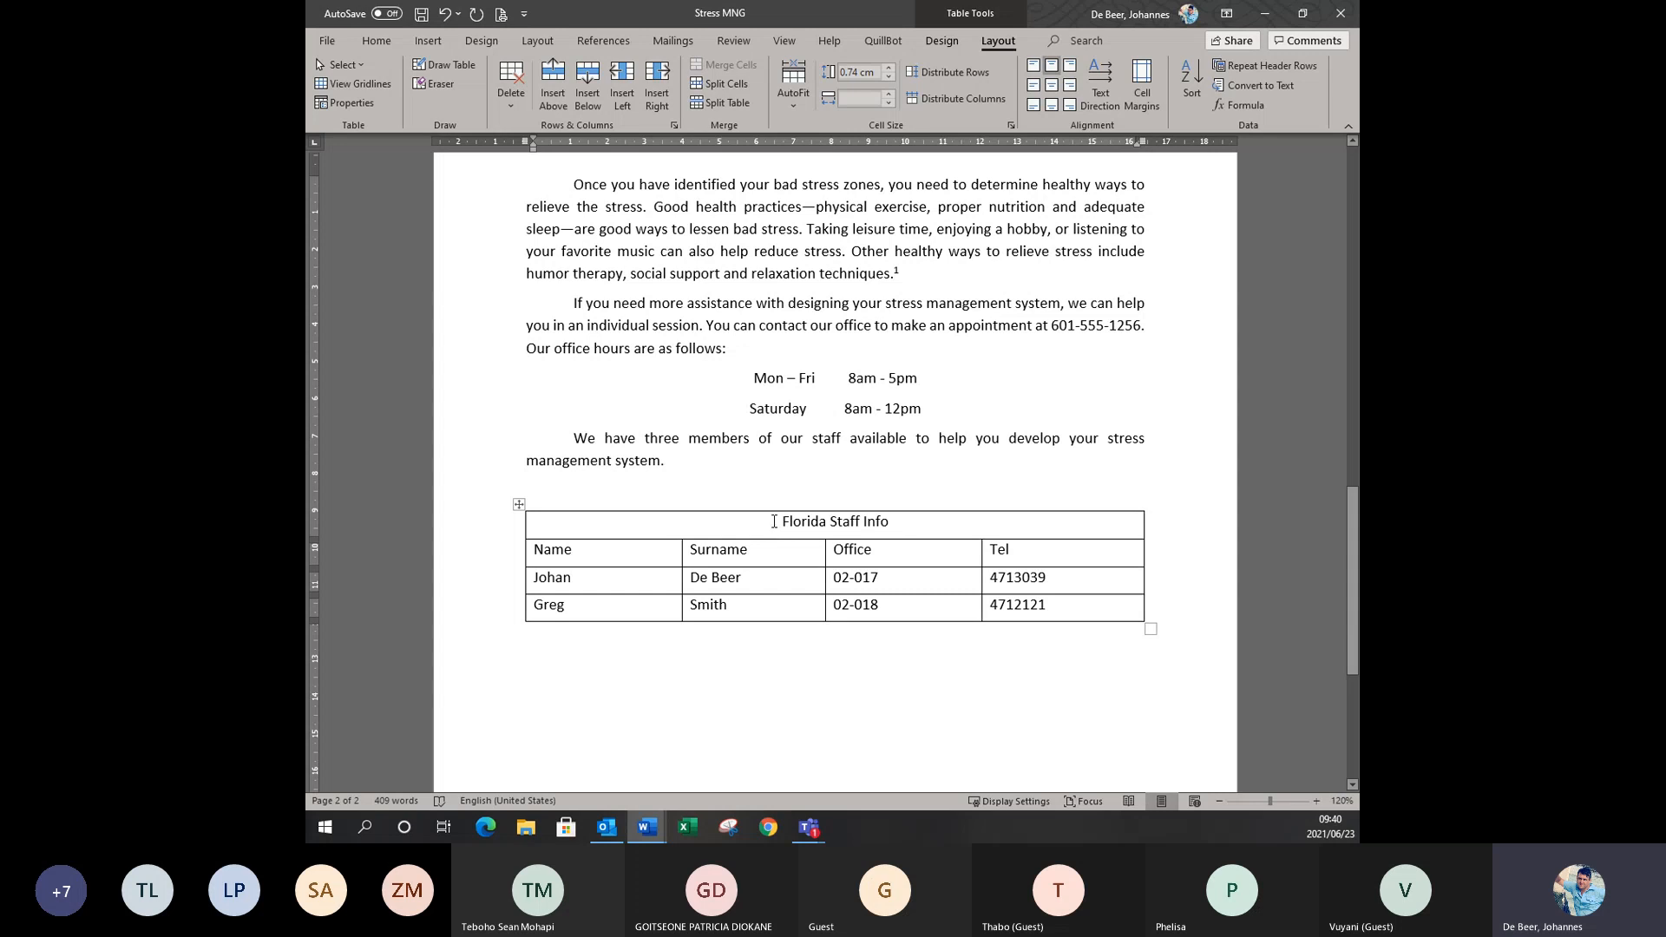
Close the low-battery notification and return to the document.
{"action": "left_click_drag", "start_coordinate": [777, 524], "coordinate": [892, 526]}
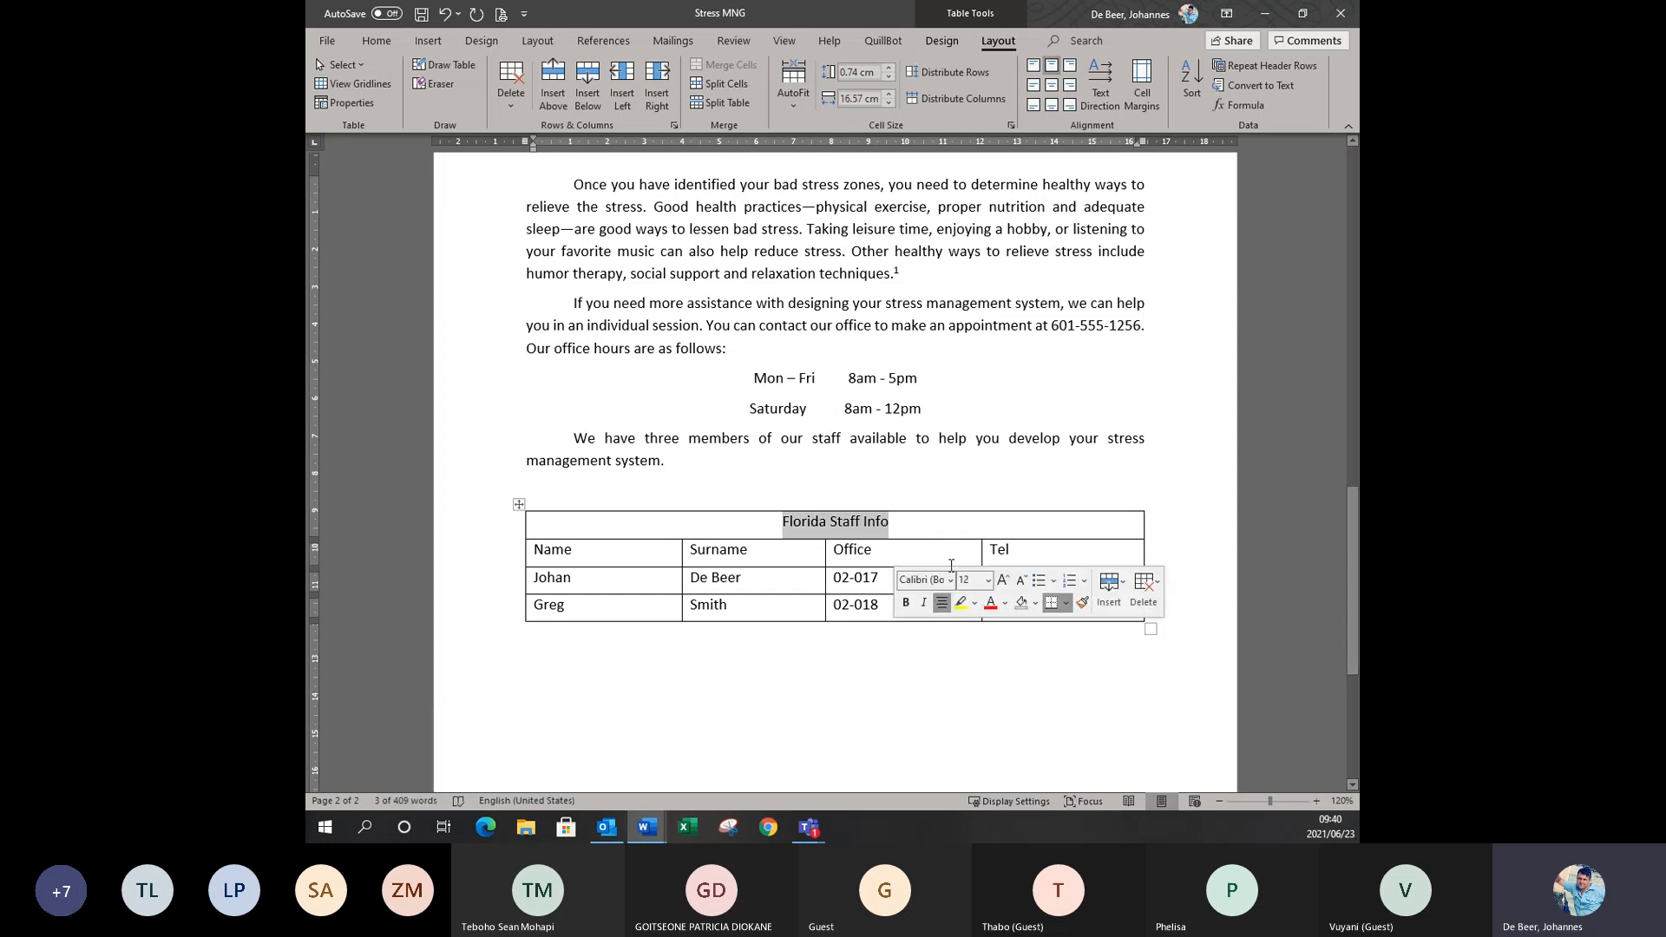
{"action": "left_click", "coordinate": [758, 564]}
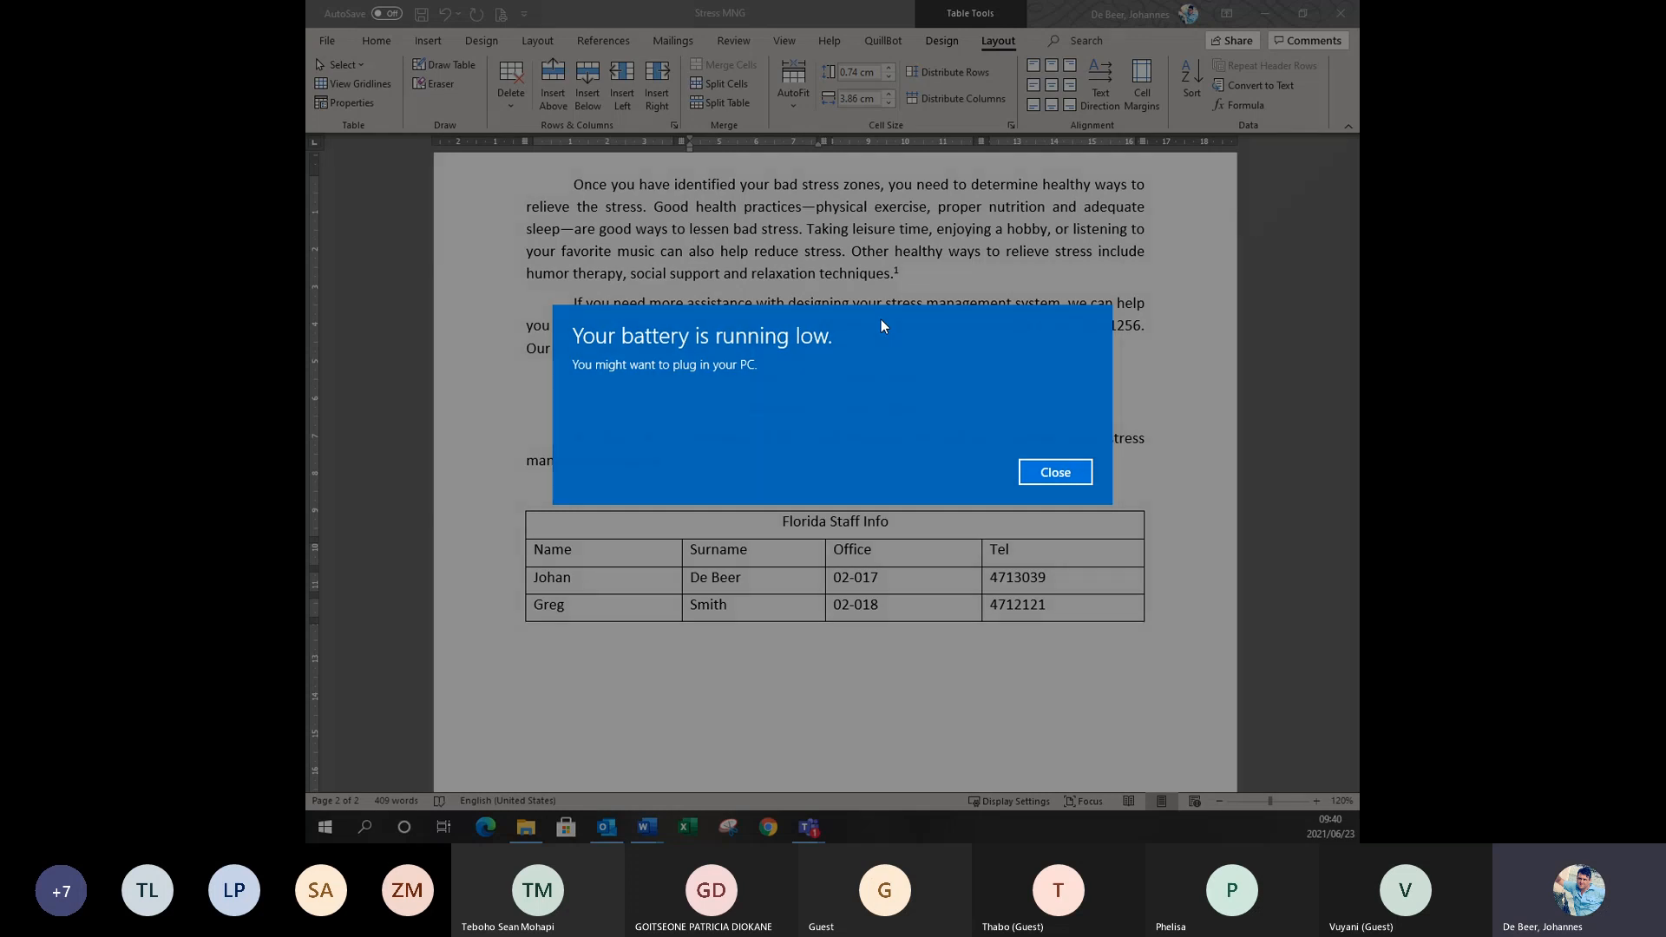
{"action": "left_click", "coordinate": [1074, 471]}
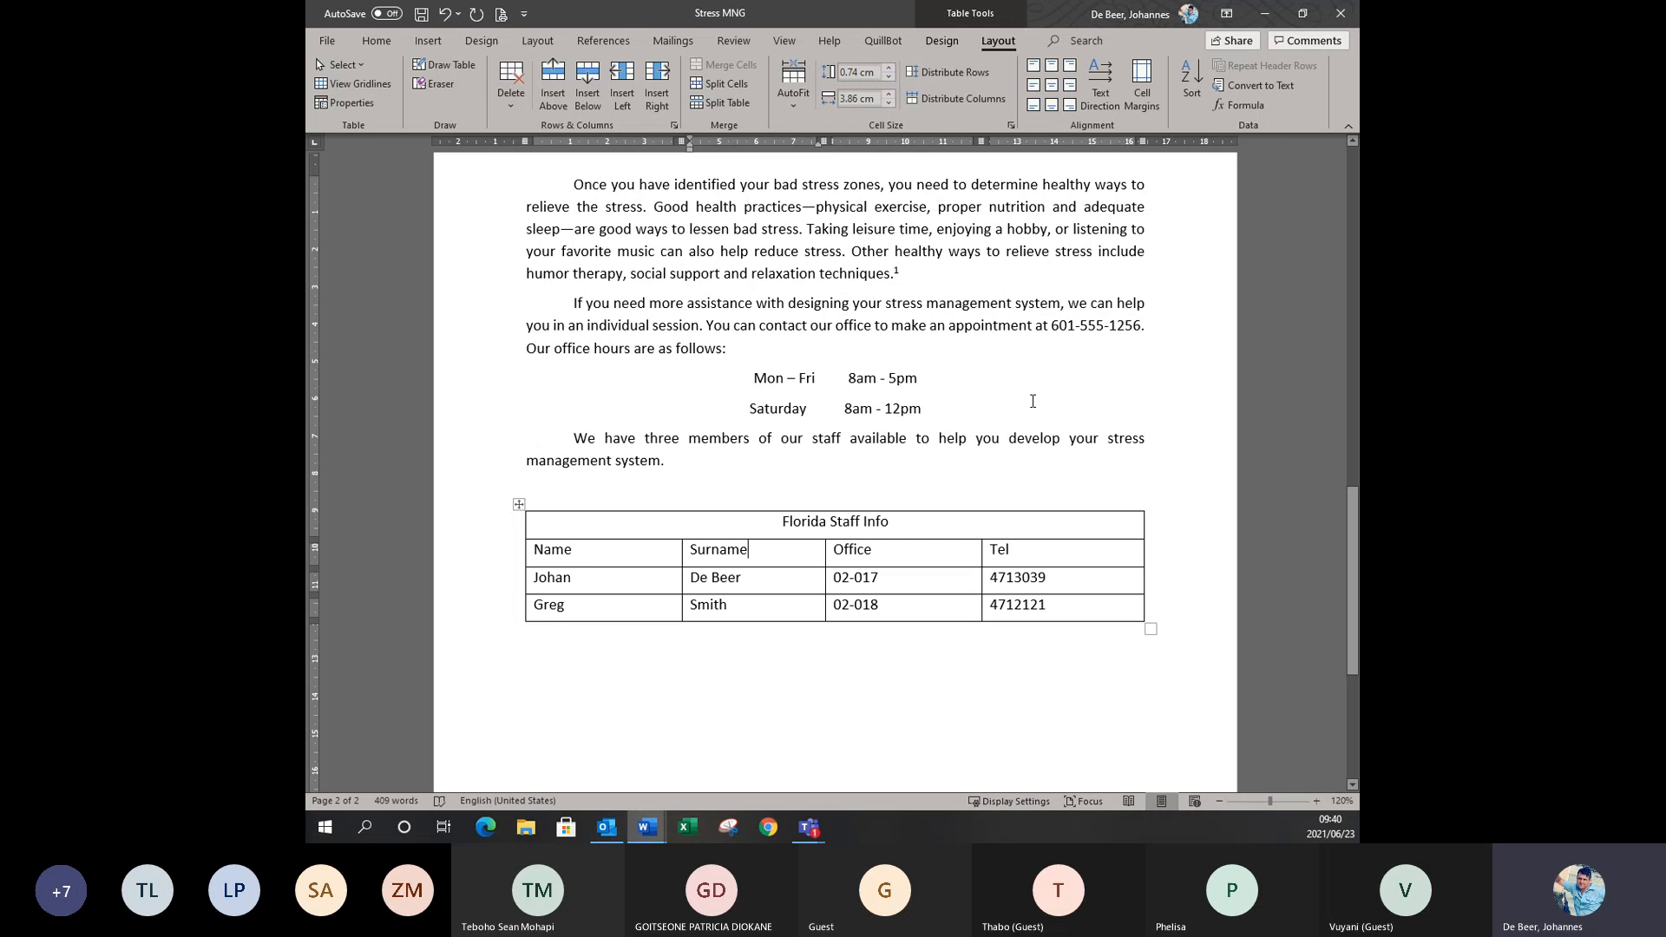
{"action": "left_click", "coordinate": [1004, 384]}
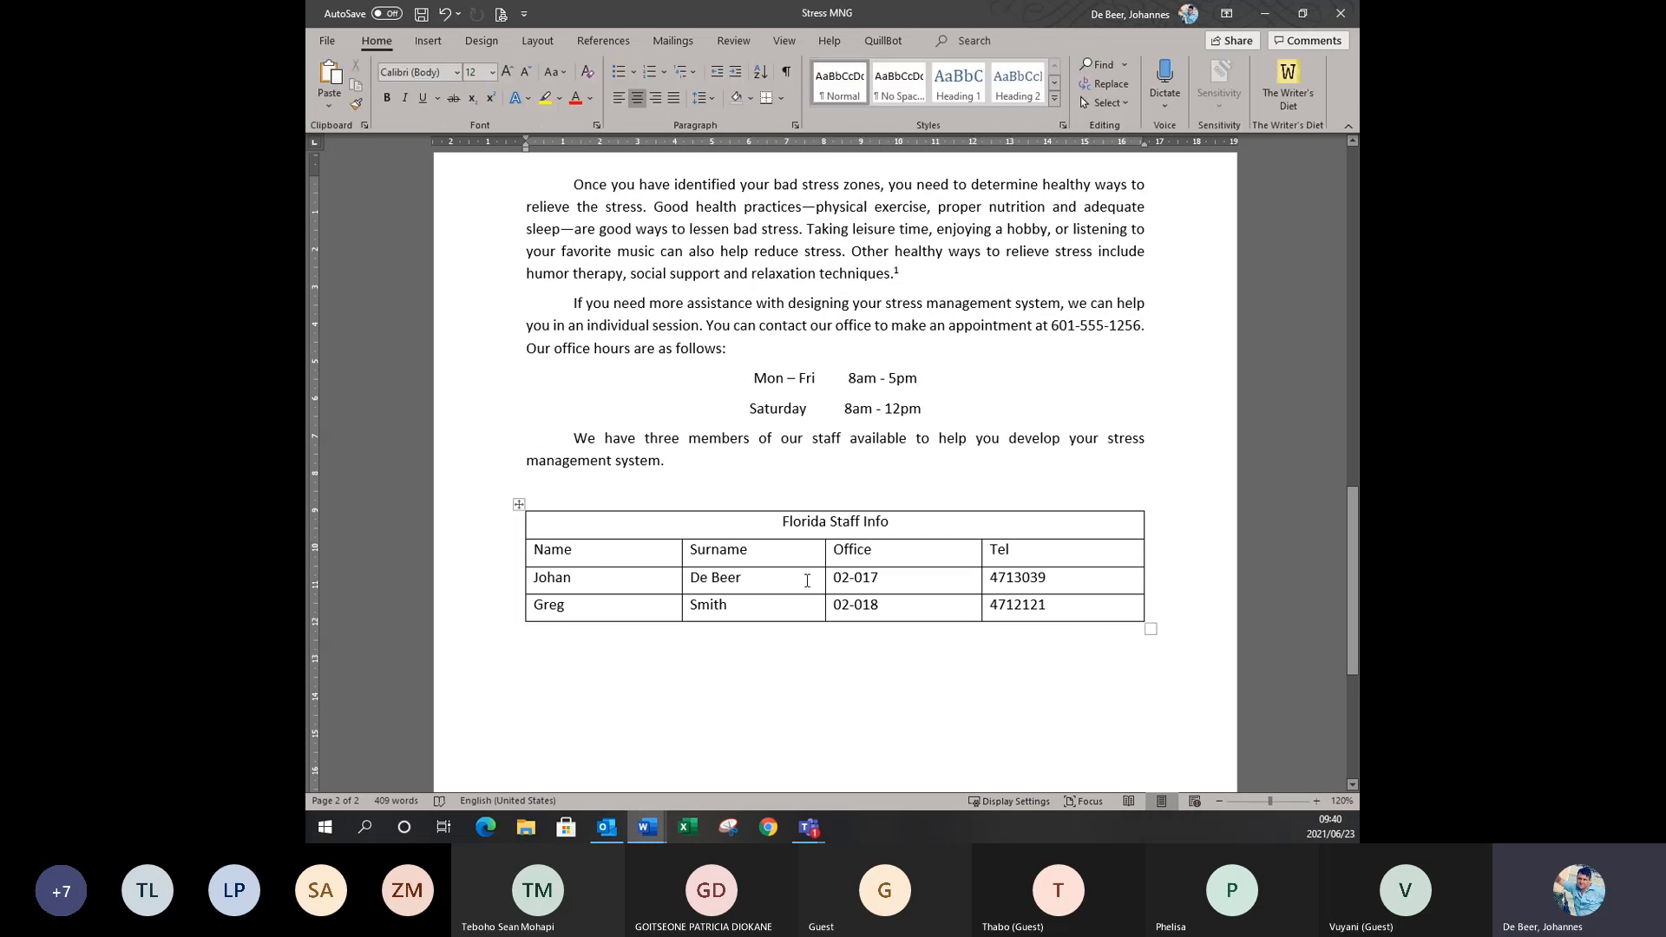
Set the height of the table's "Florida Staff Info" title row to 1.4 cm.
{"action": "left_click", "coordinate": [876, 565]}
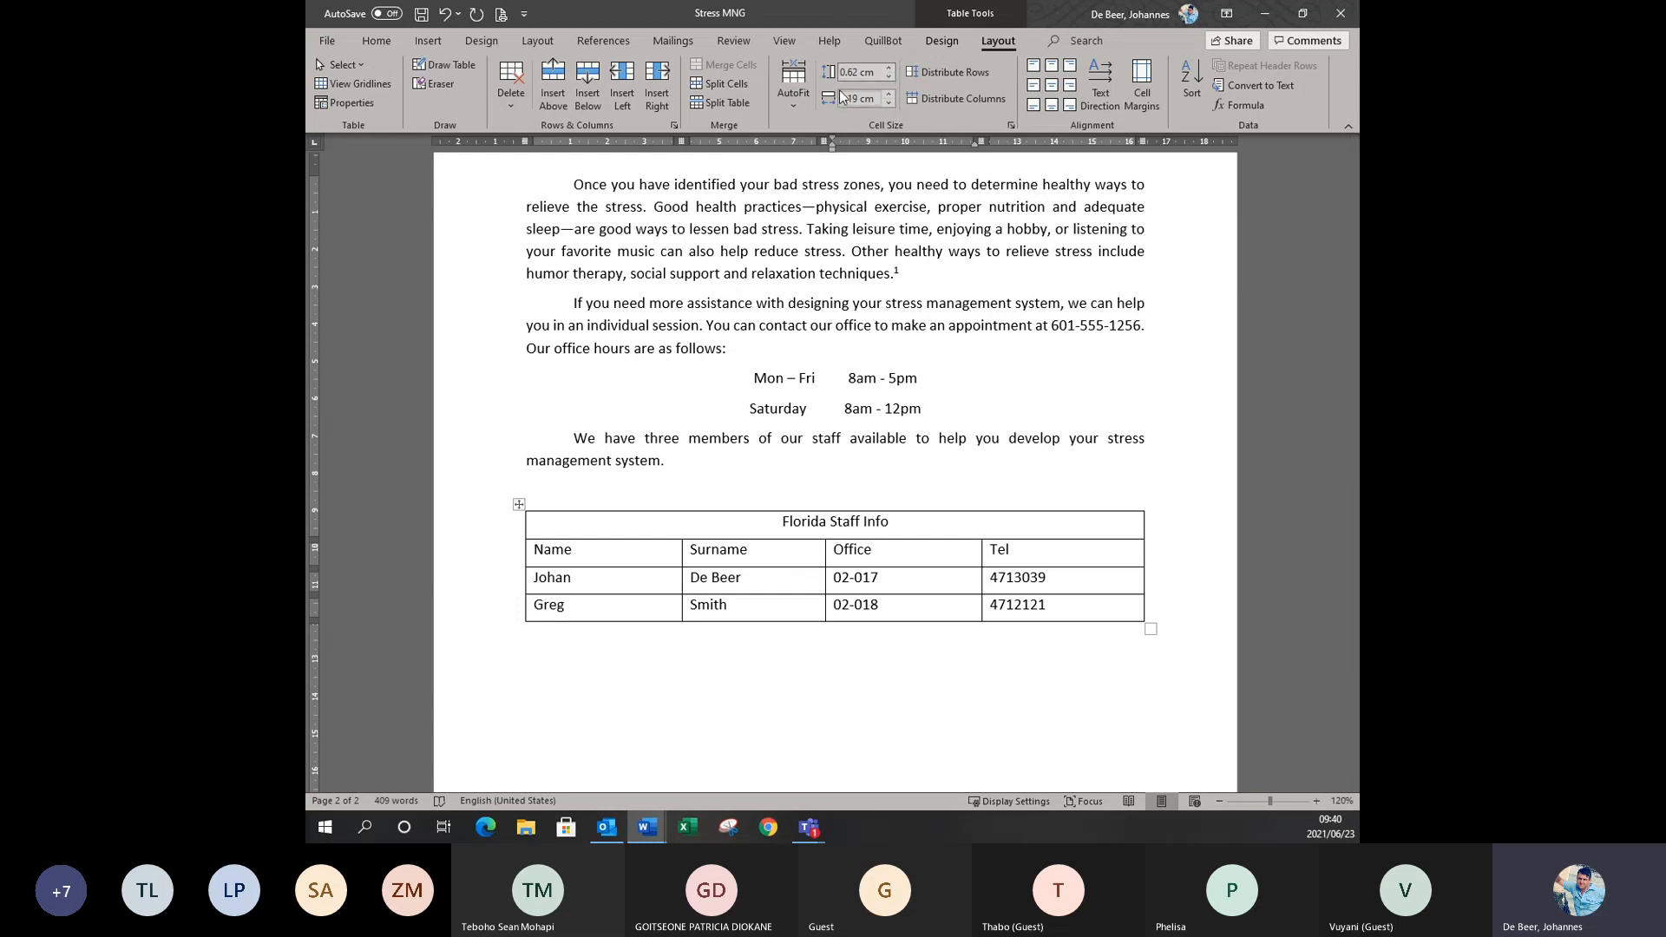
{"action": "left_click", "coordinate": [895, 522]}
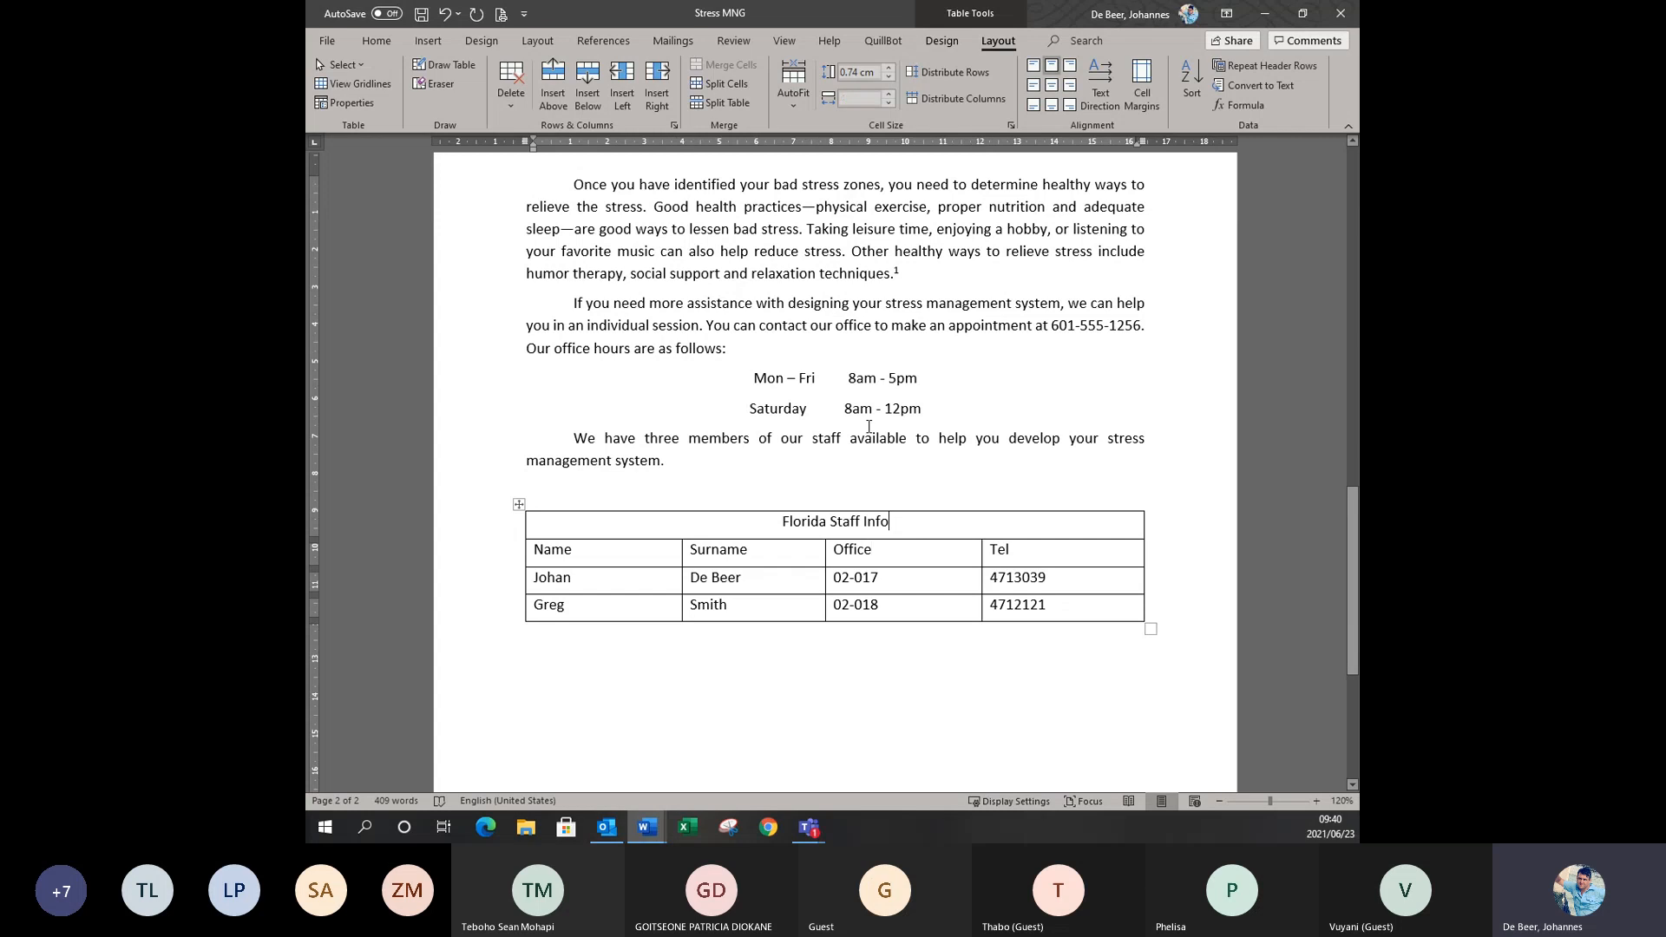
{"action": "left_click", "coordinate": [888, 68]}
{"action": "left_click", "coordinate": [888, 67]}
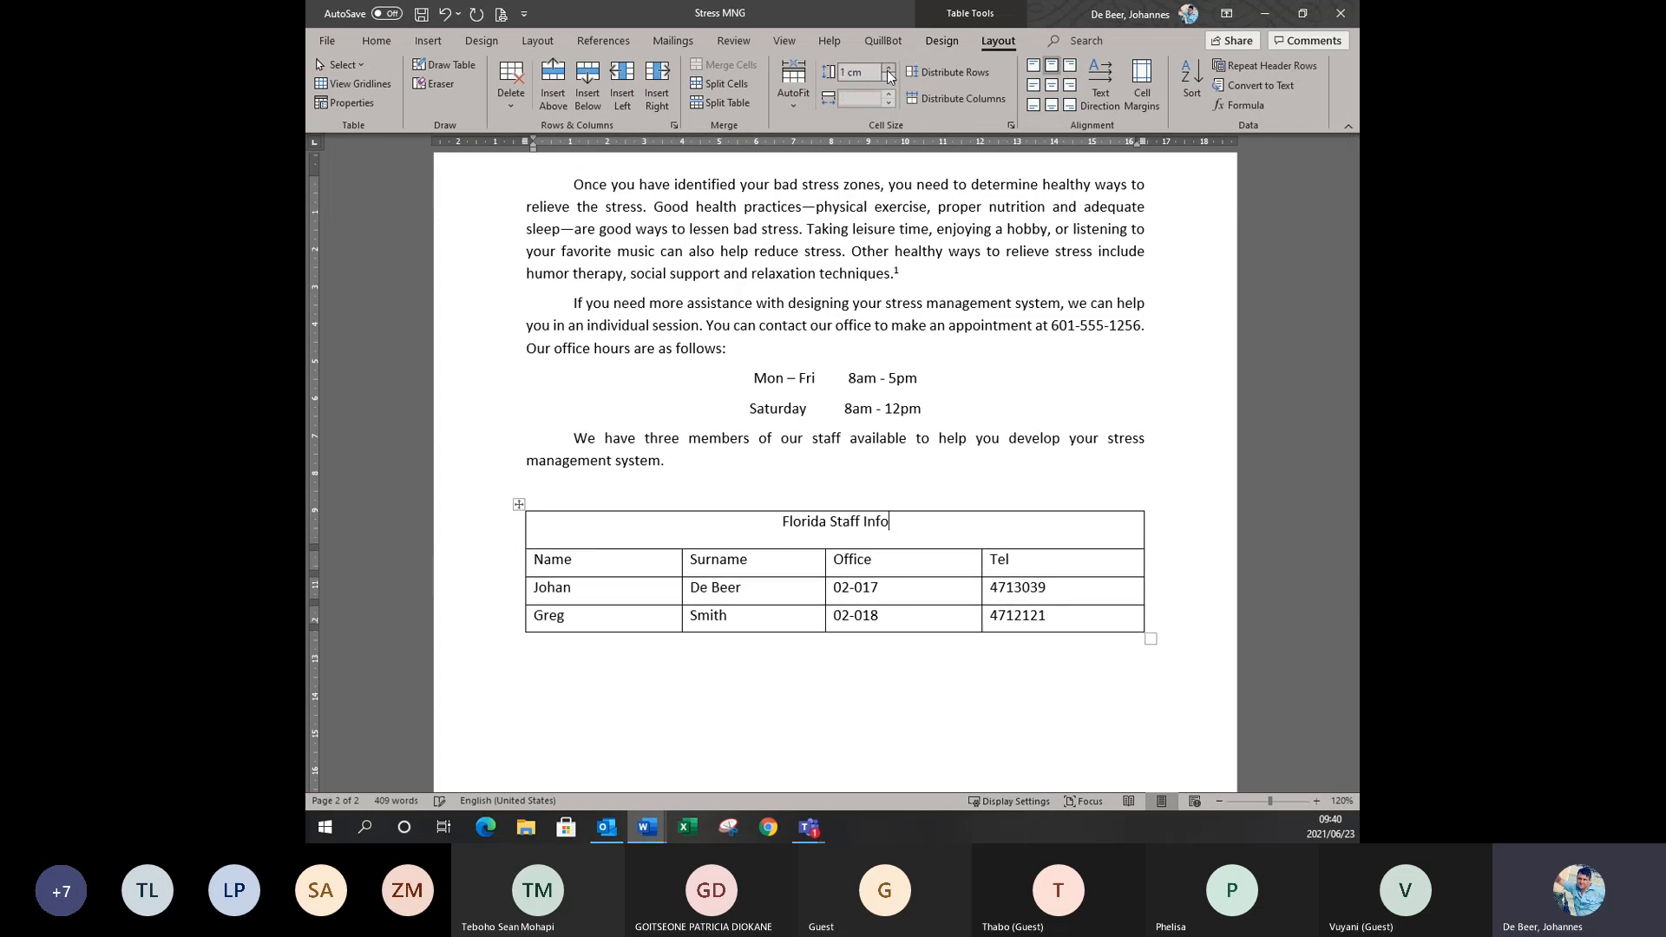
{"action": "left_click", "coordinate": [888, 70]}
{"action": "left_click", "coordinate": [889, 69]}
{"action": "left_click", "coordinate": [889, 69]}
{"action": "left_click", "coordinate": [888, 69]}
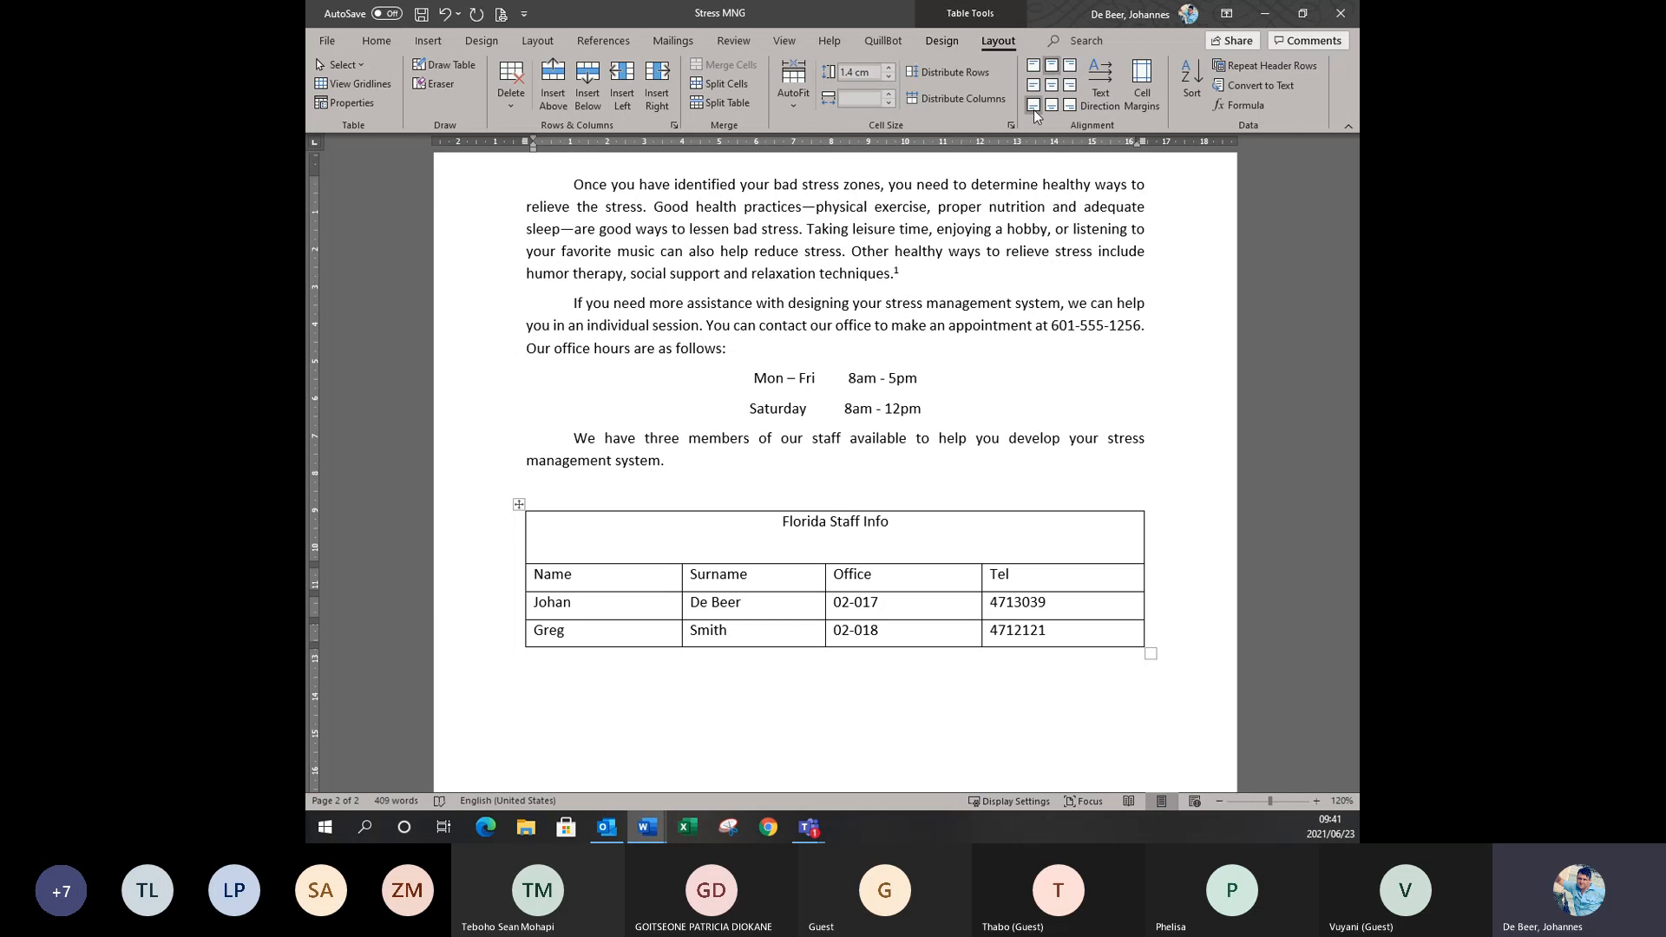
Try center and bottom-center alignment for the table title, and keep it centered horizontally and vertically in its cell.
{"action": "left_click", "coordinate": [1052, 87]}
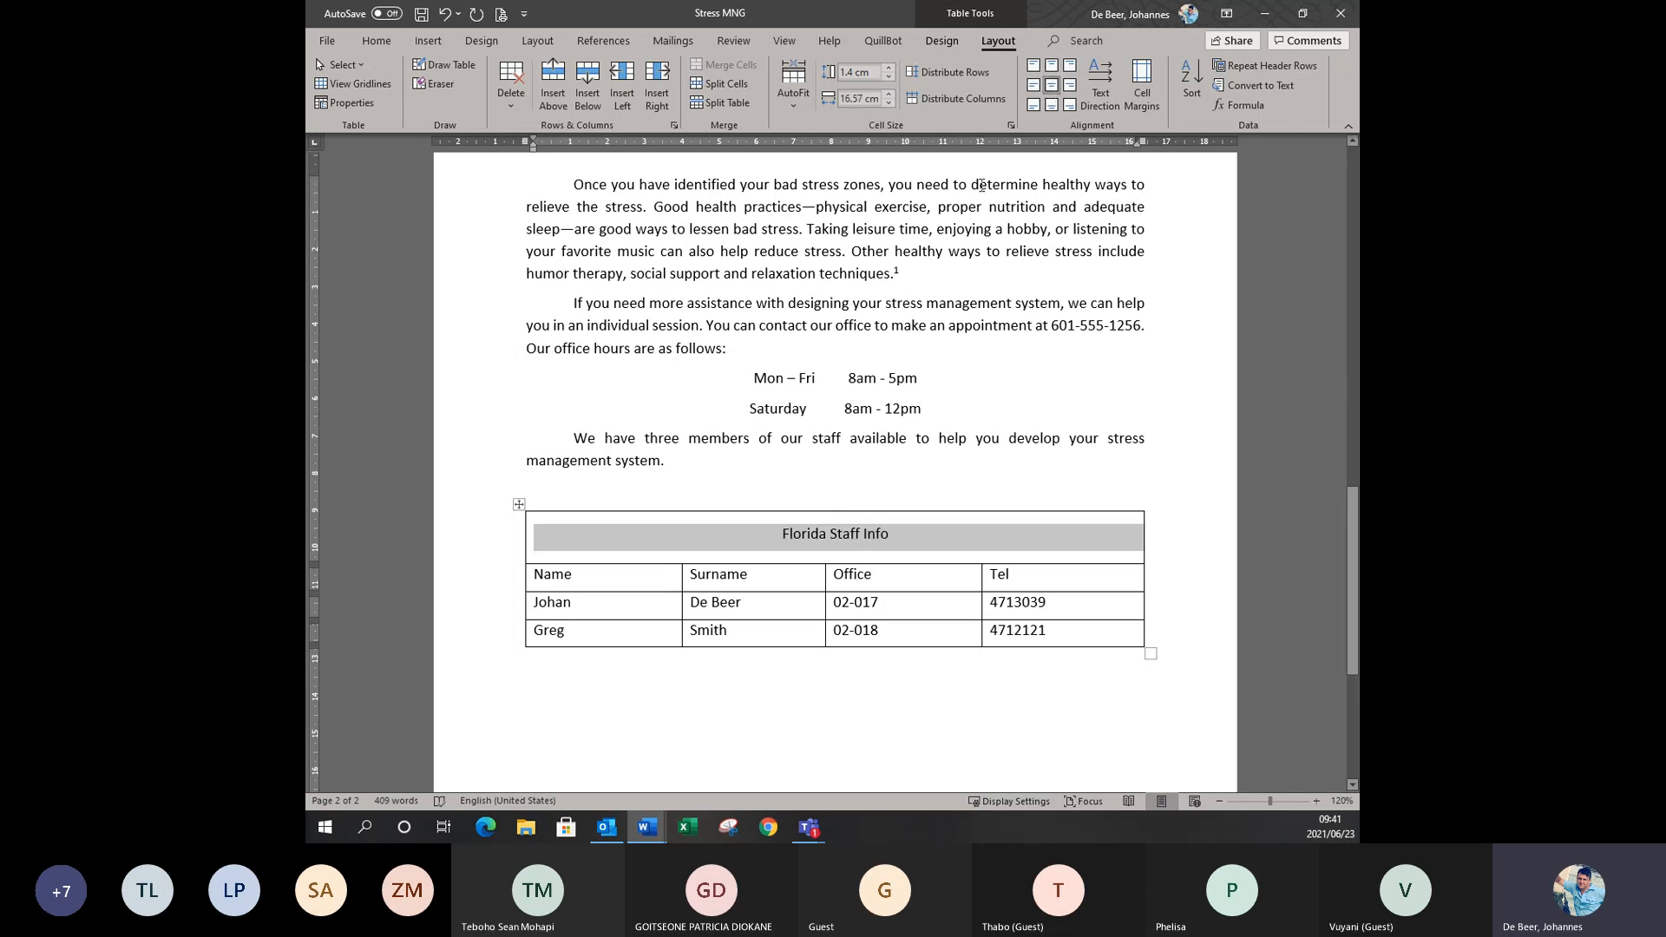
{"action": "left_click", "coordinate": [1052, 105]}
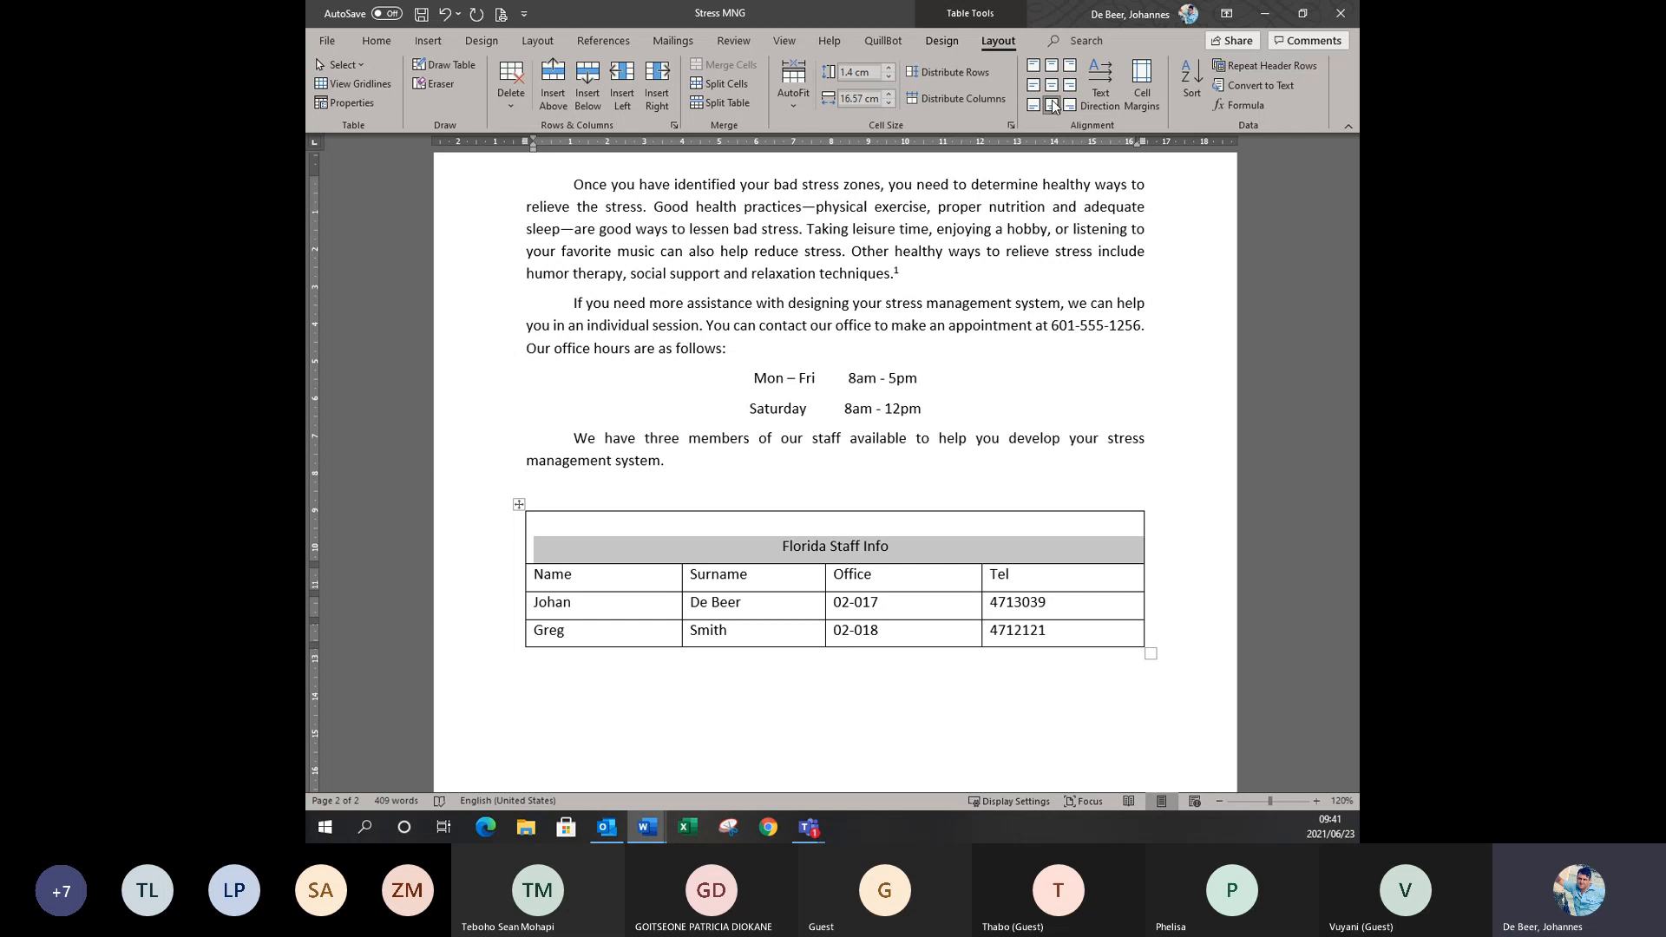
{"action": "left_click", "coordinate": [1052, 87]}
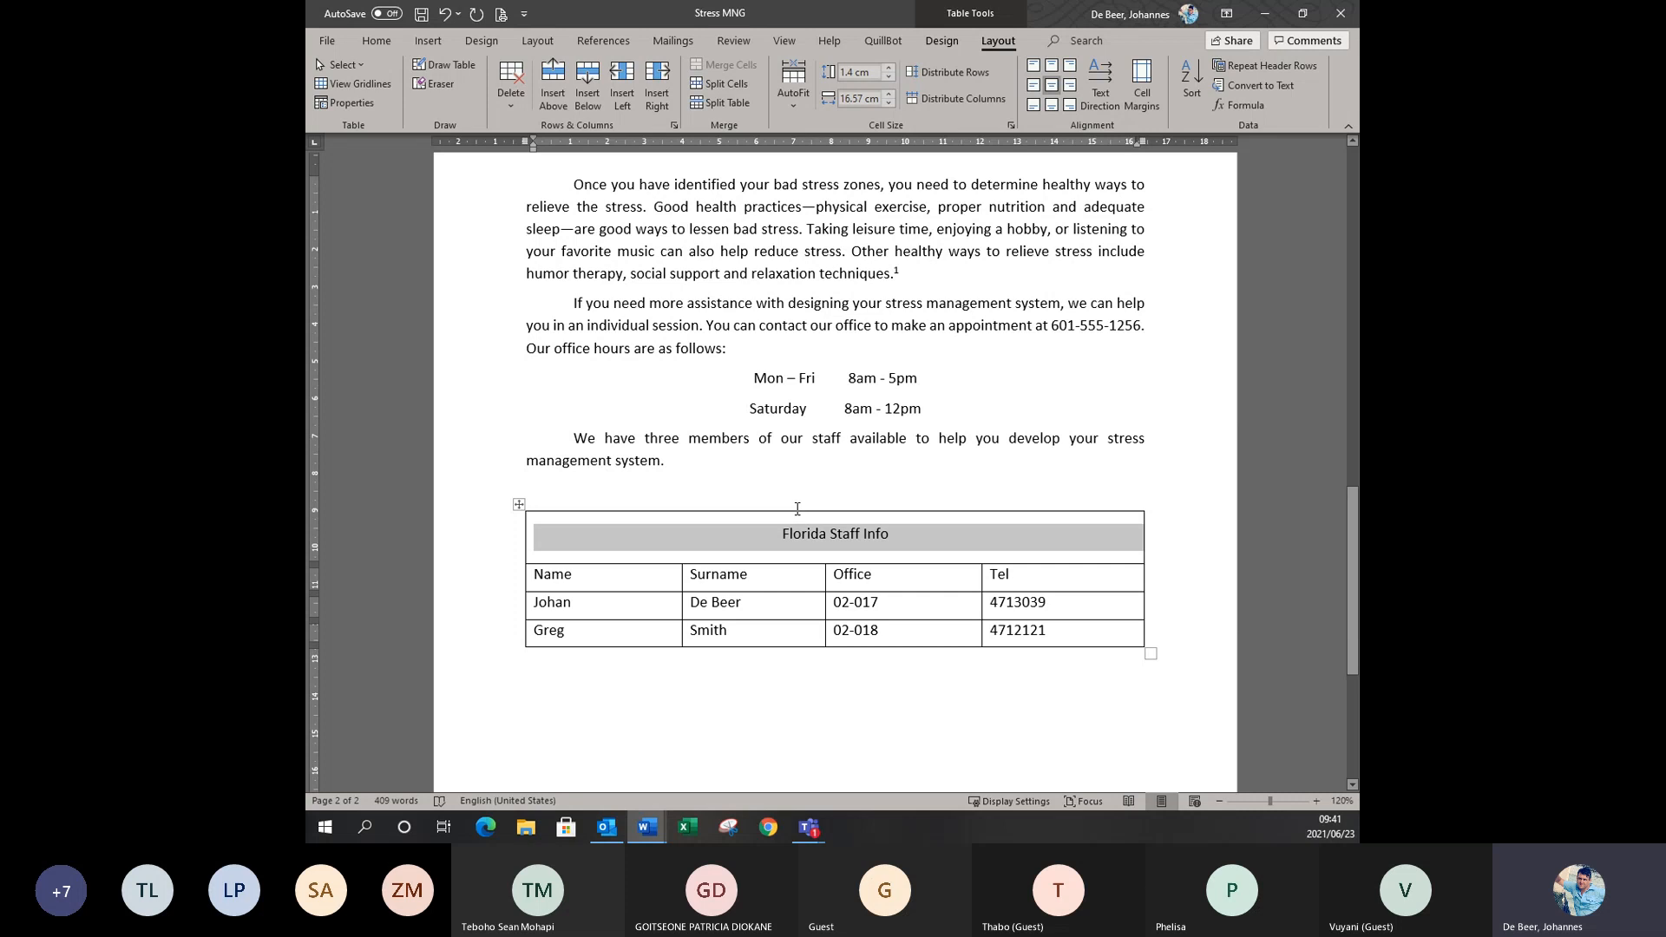
{"action": "left_click", "coordinate": [895, 581]}
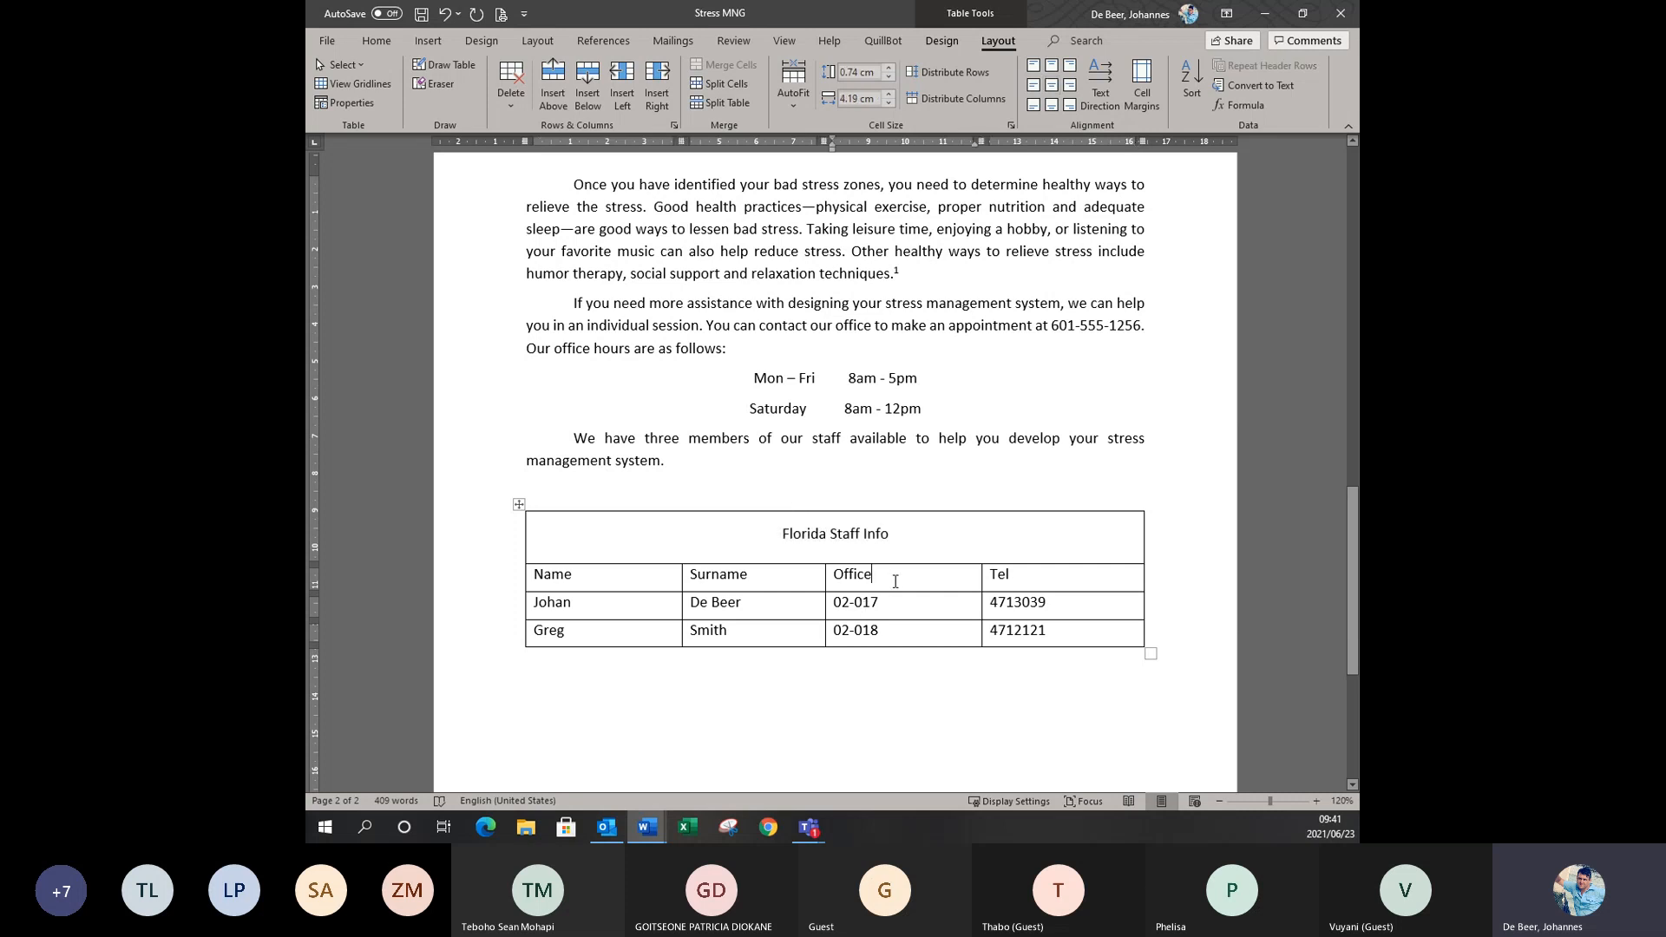
{"action": "left_click", "coordinate": [1088, 634]}
{"action": "left_click_drag", "start_coordinate": [1004, 622], "coordinate": [991, 629]}
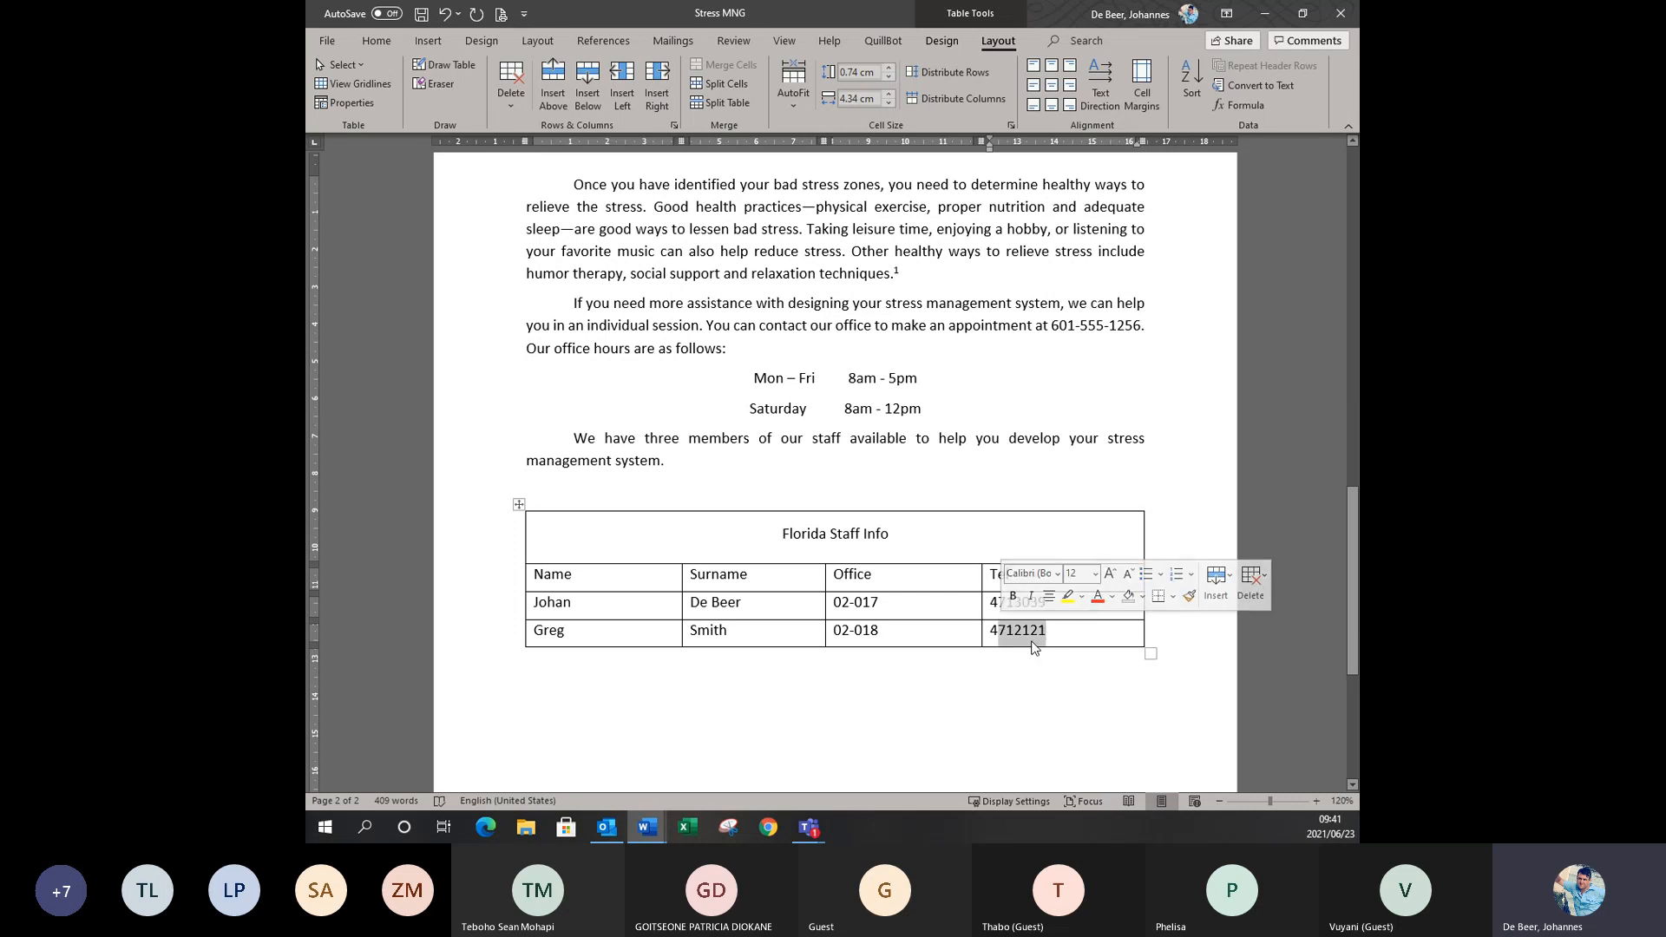
{"action": "left_click", "coordinate": [1057, 628]}
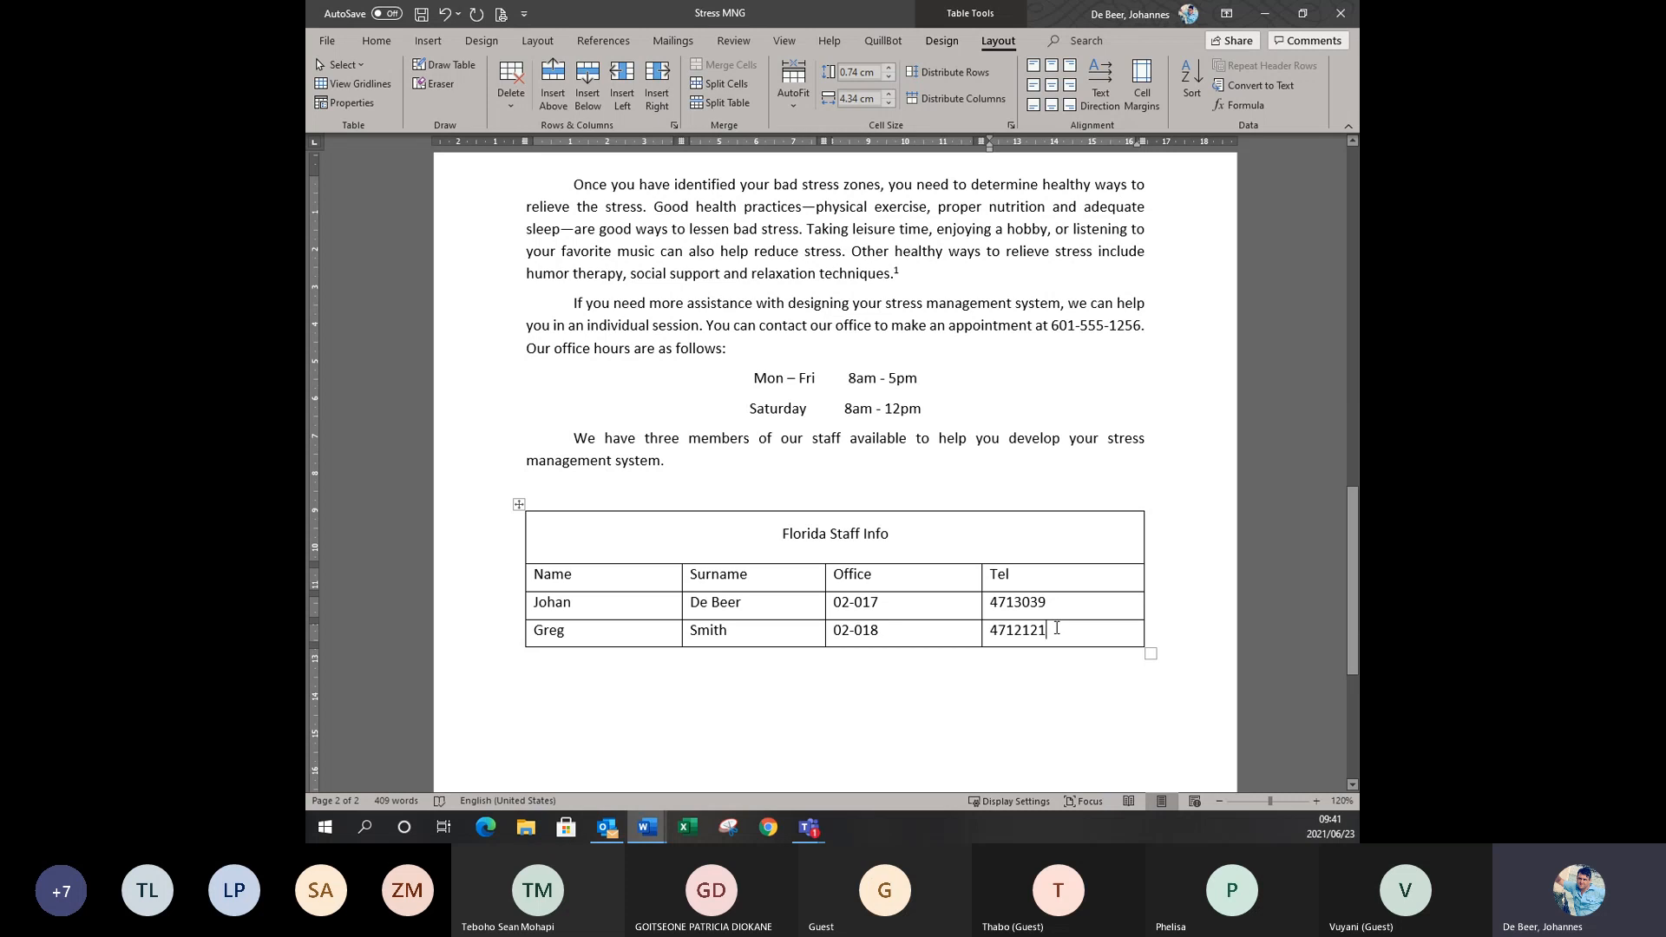
Add a blank row at the end of the staff table and shade the "Florida Staff Info" title row light blue.
{"action": "key", "text": "Right"}
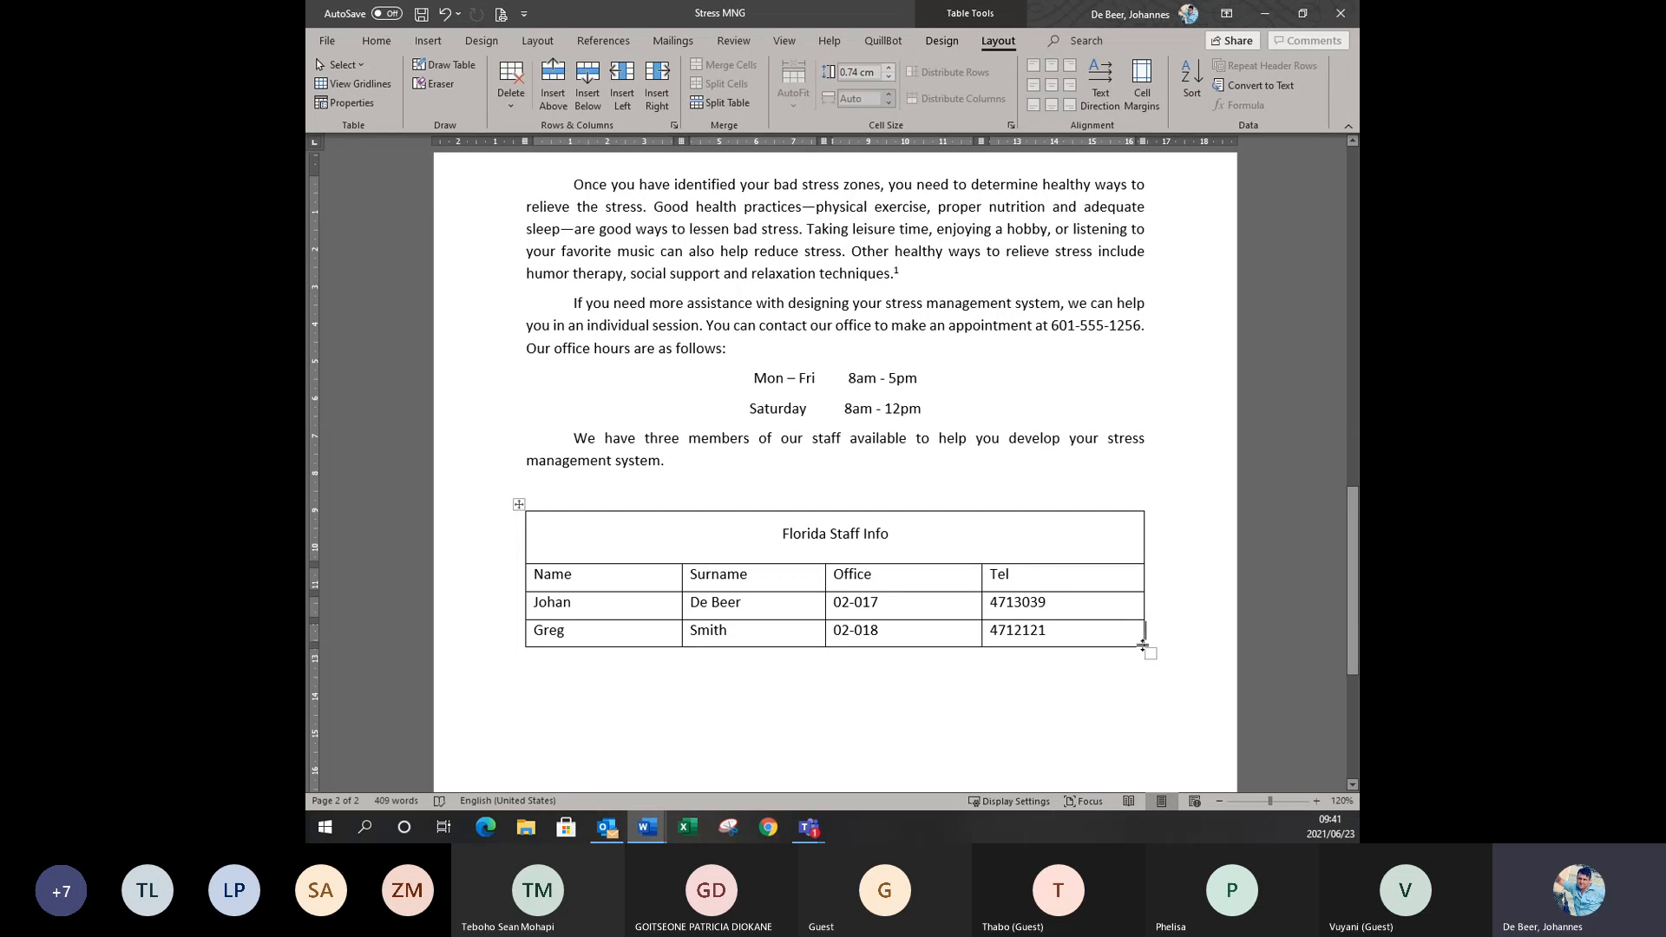
{"action": "key", "text": "Return"}
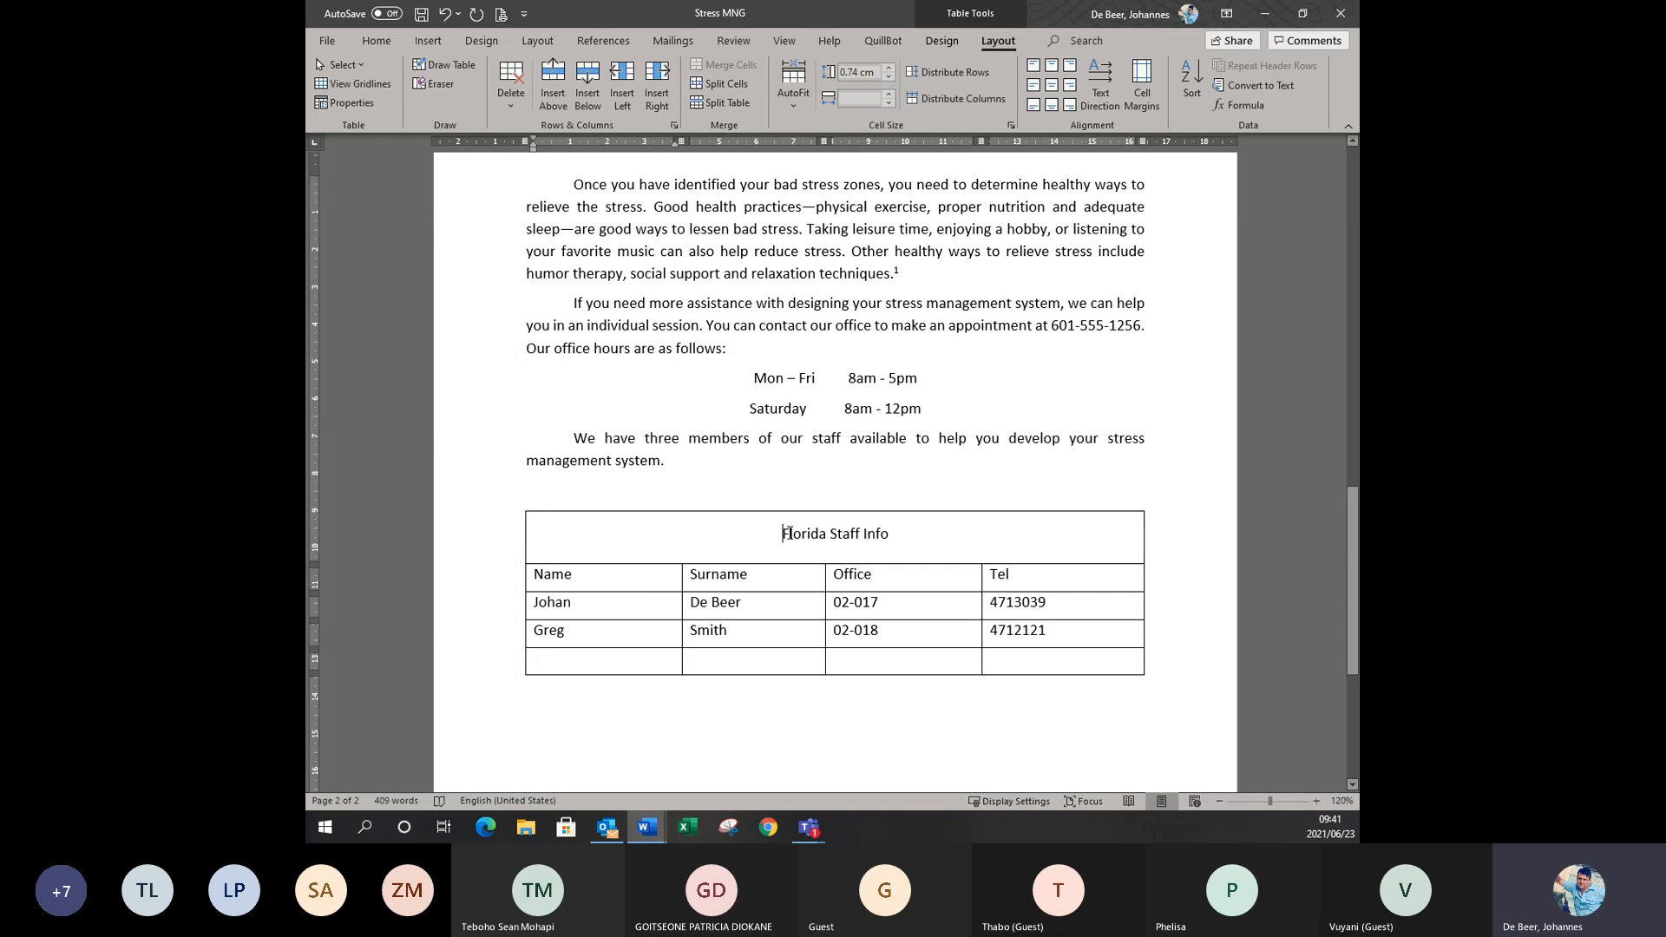
{"action": "left_click_drag", "start_coordinate": [767, 534], "coordinate": [915, 555]}
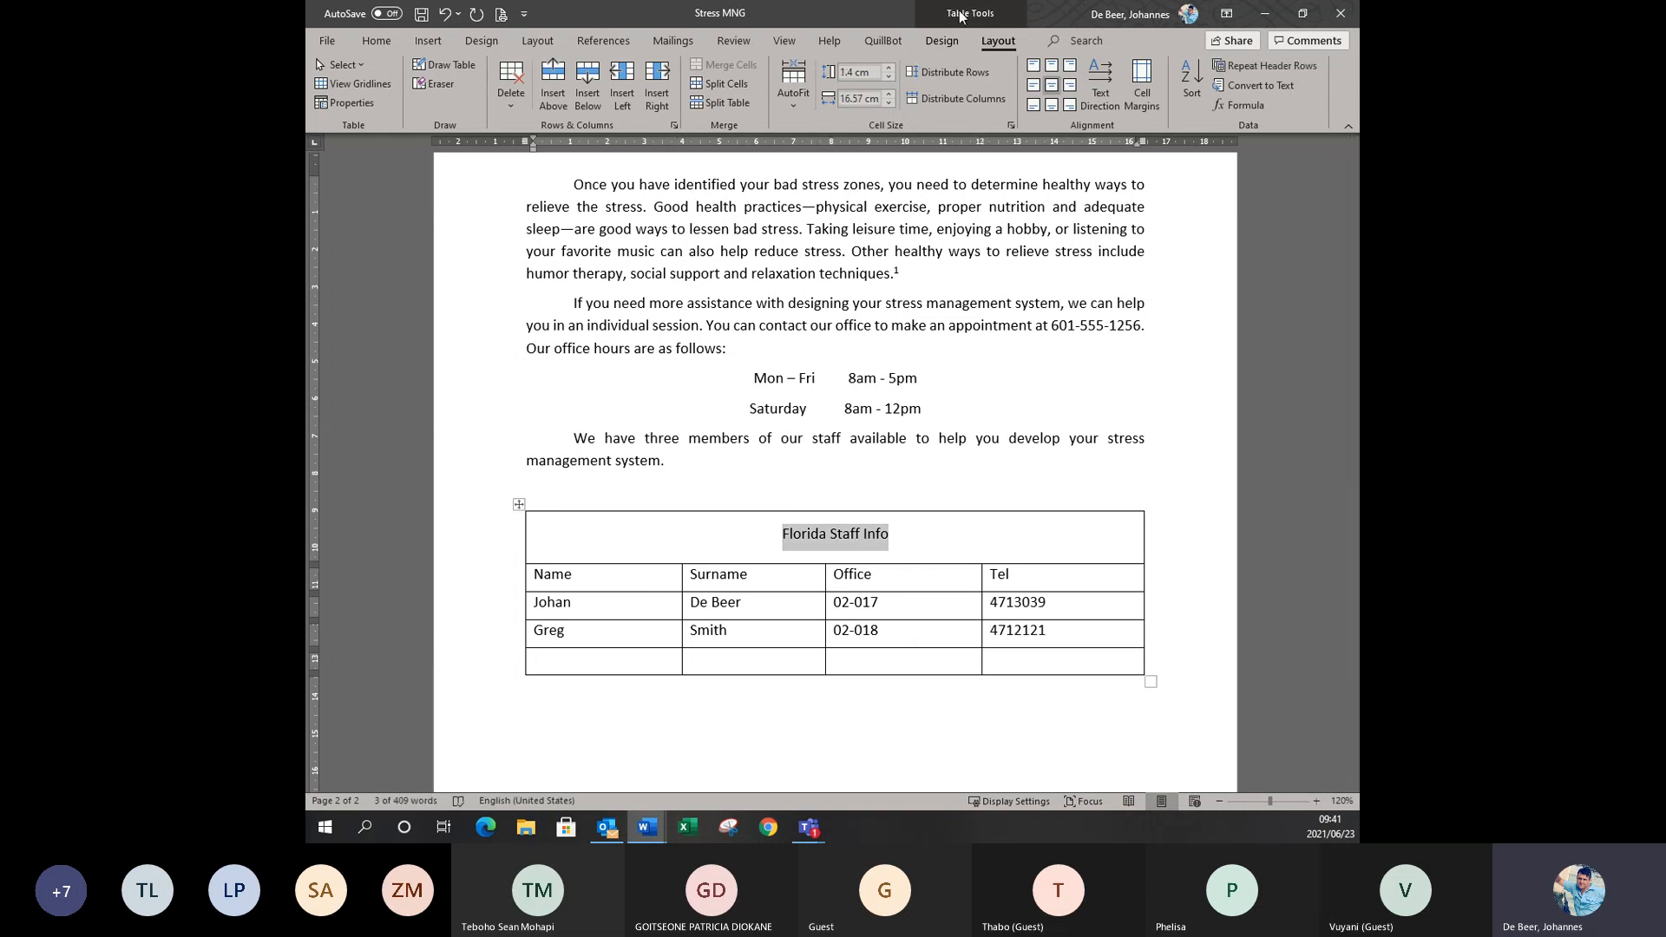
{"action": "left_click", "coordinate": [938, 43]}
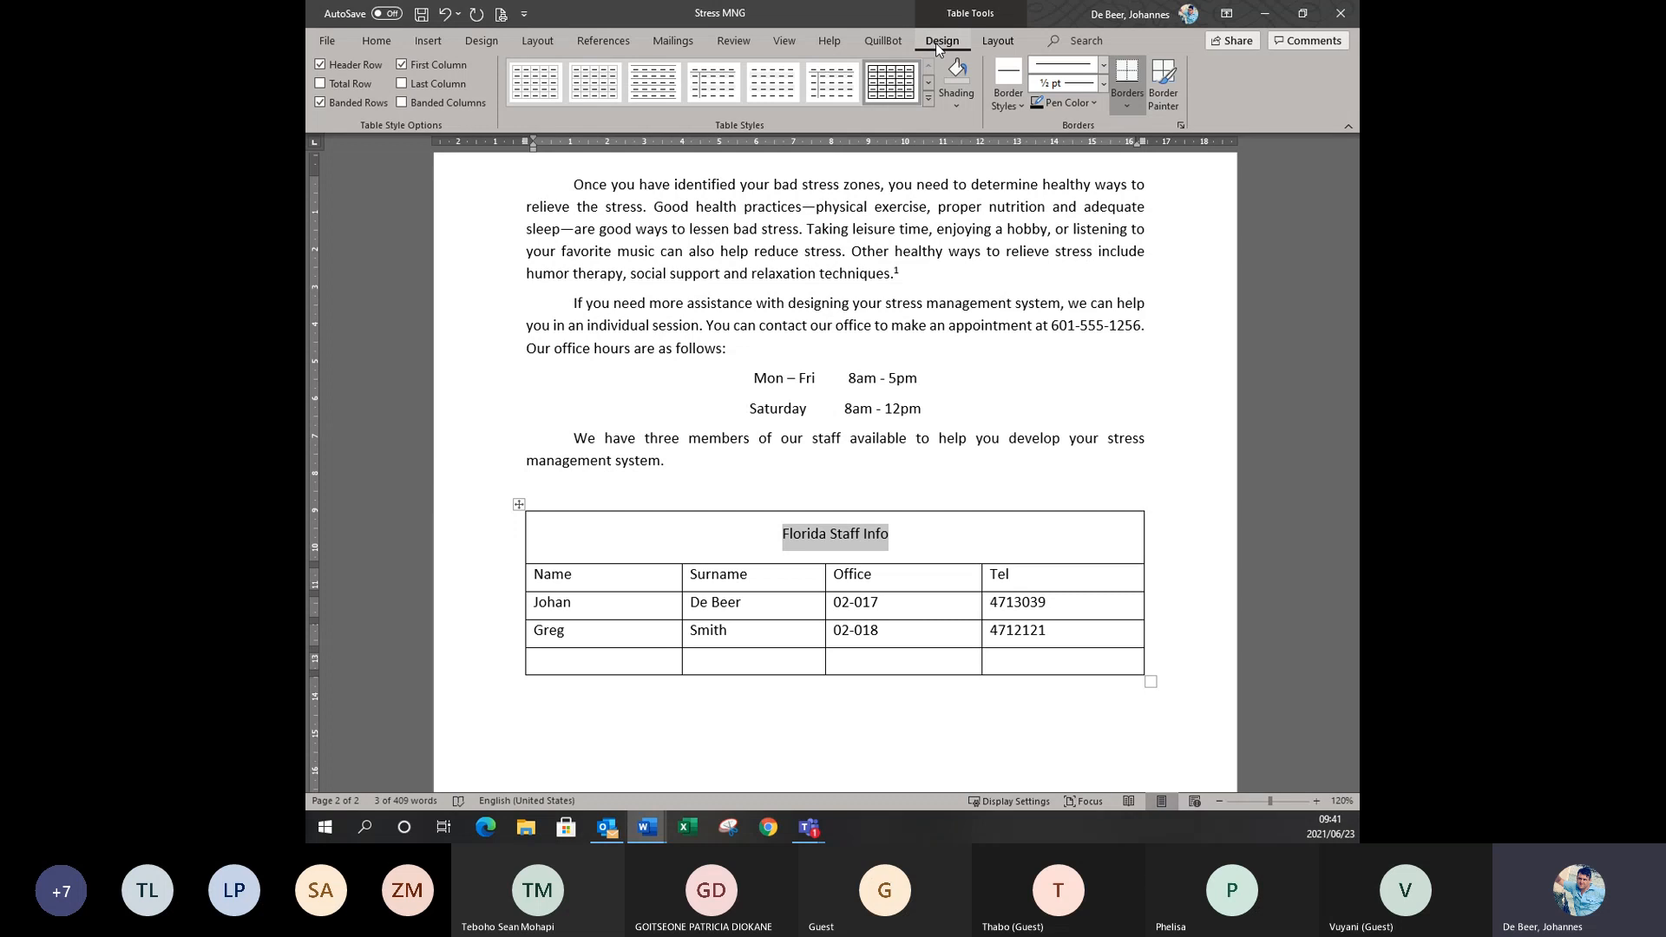
{"action": "left_click", "coordinate": [951, 106]}
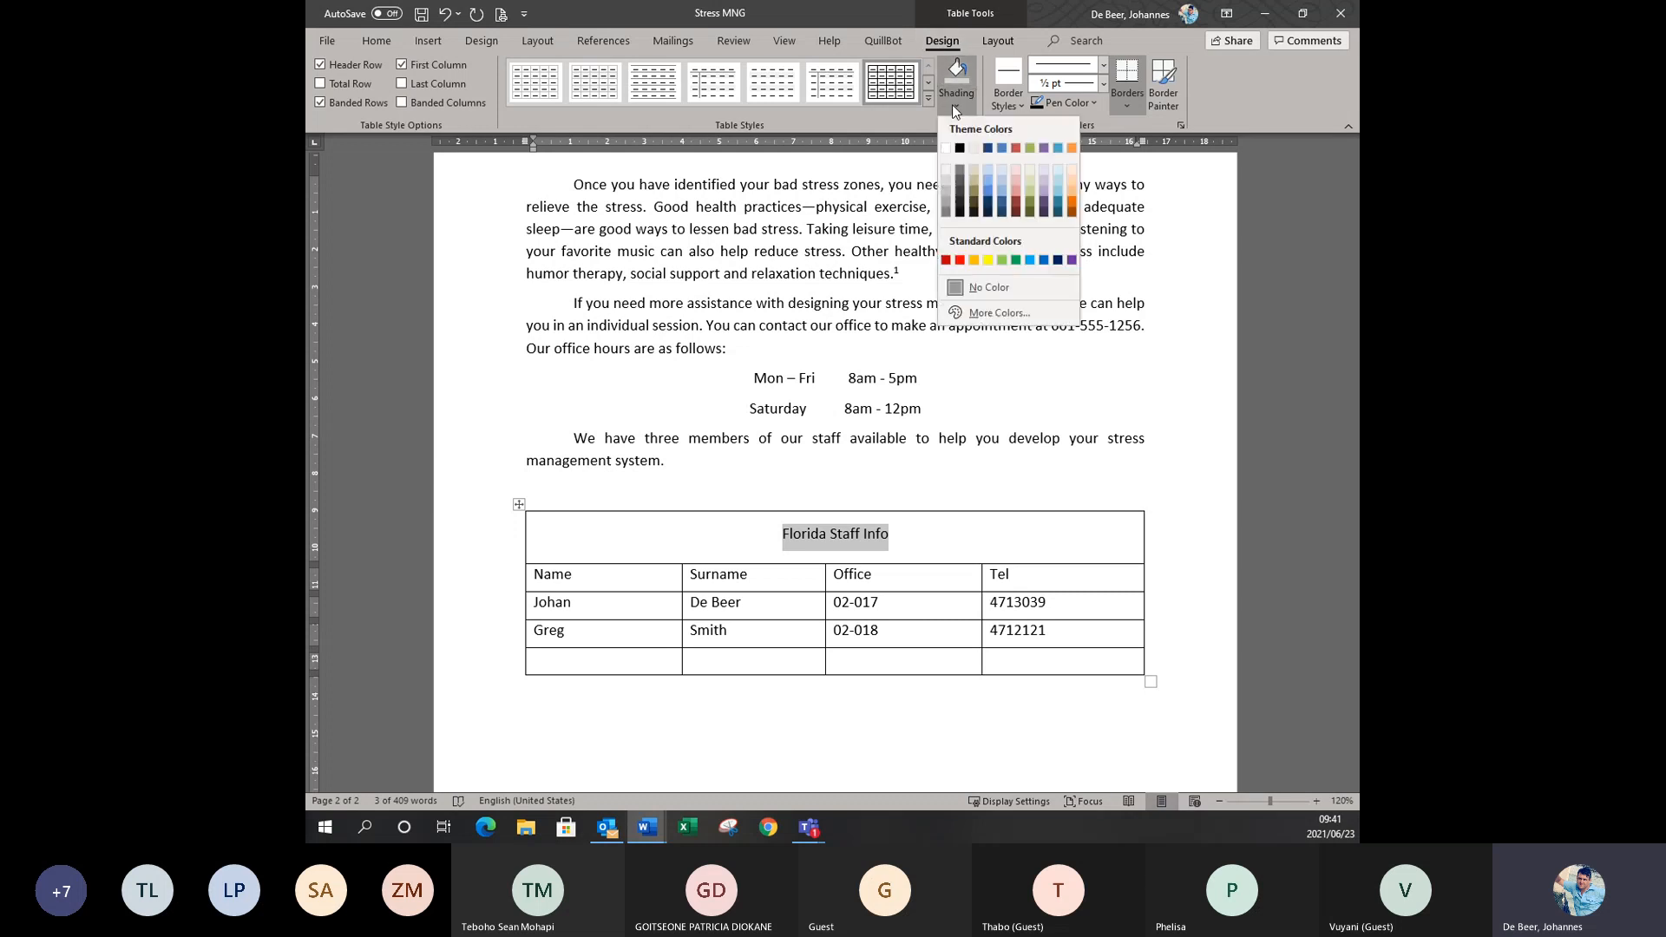
{"action": "left_click", "coordinate": [1002, 189]}
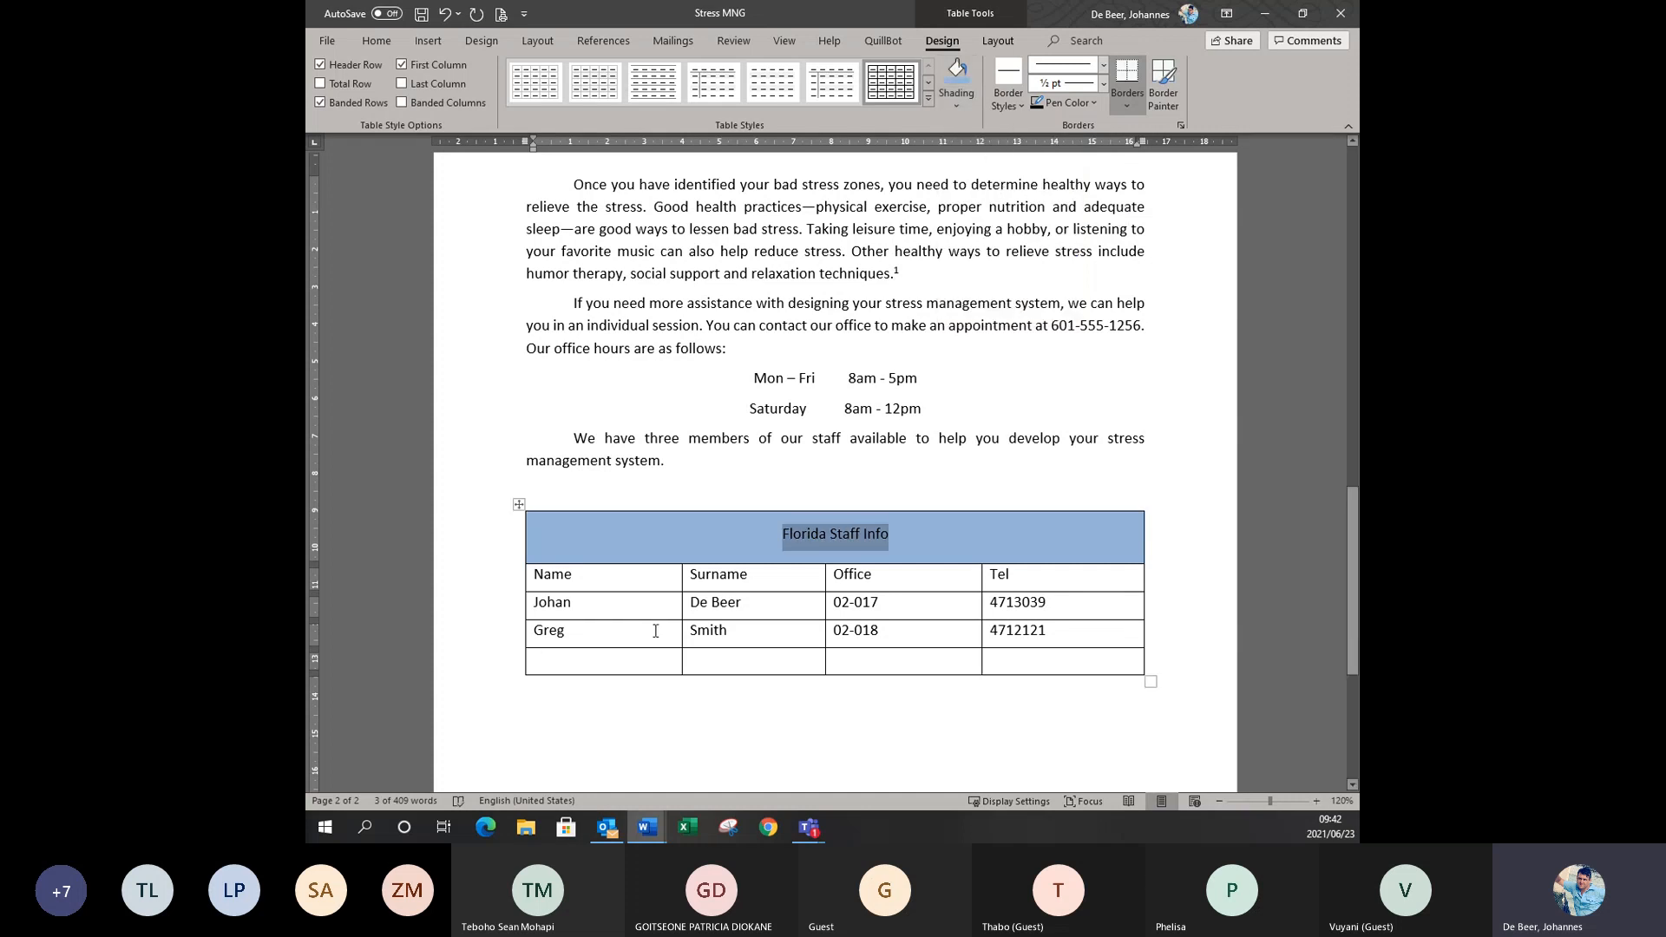
Paint the title row's upper border and the divider between the Office and Tel headers red, and return the pen color to Automatic.
{"action": "left_click", "coordinate": [681, 574]}
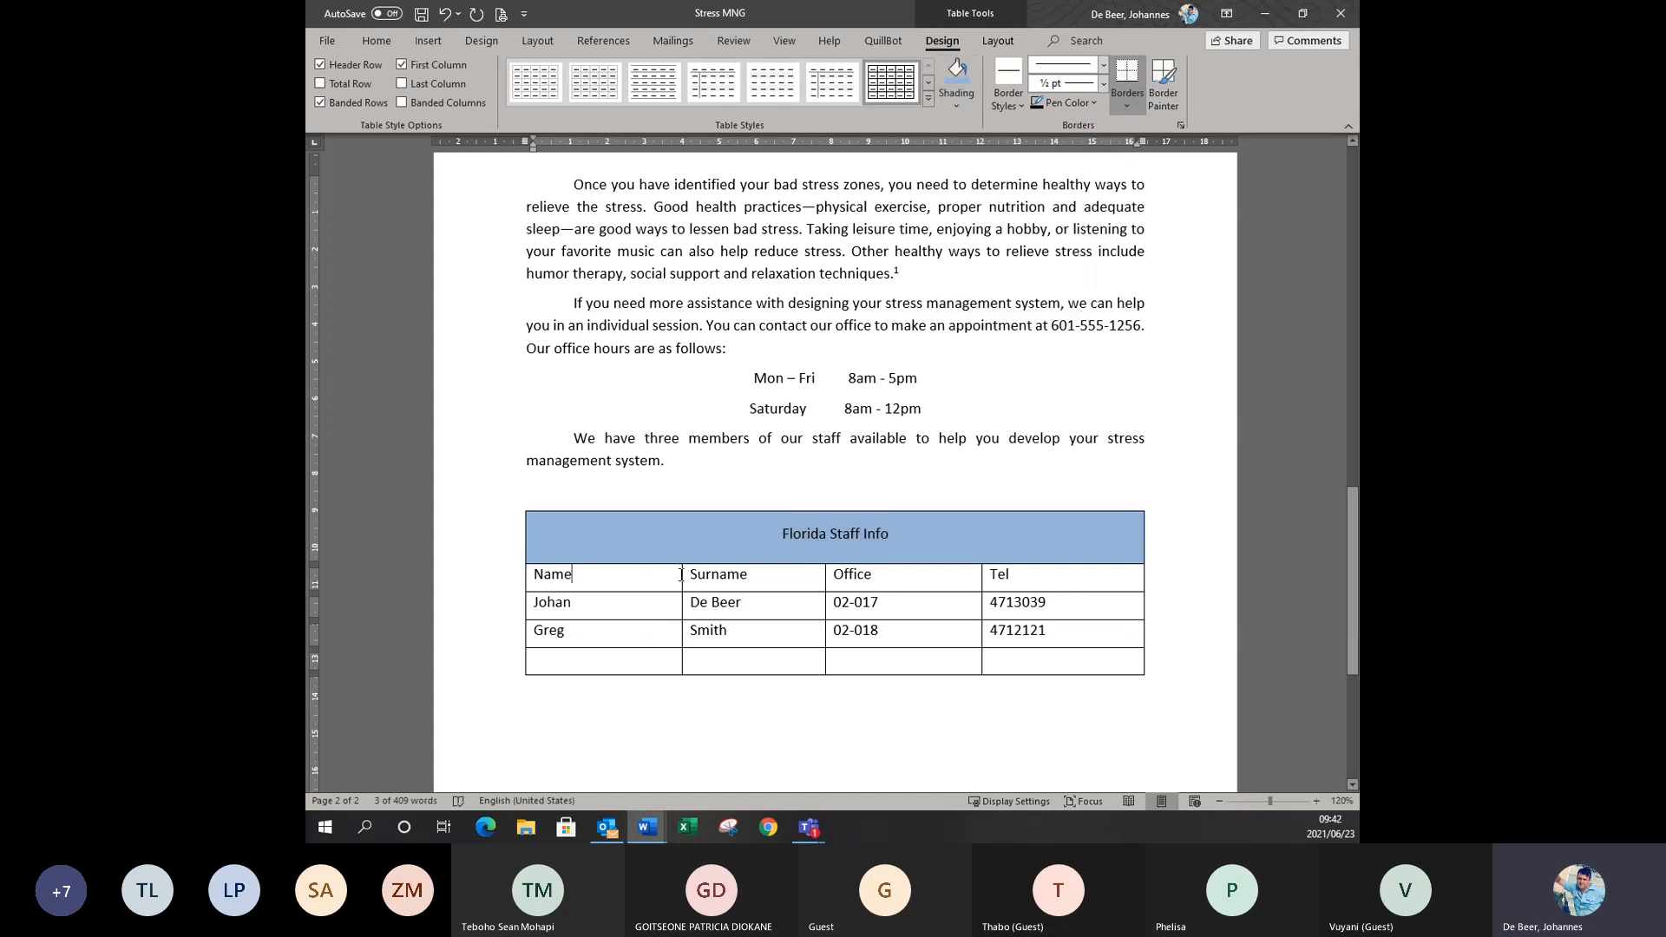
{"action": "left_click_drag", "start_coordinate": [682, 575], "coordinate": [1042, 633]}
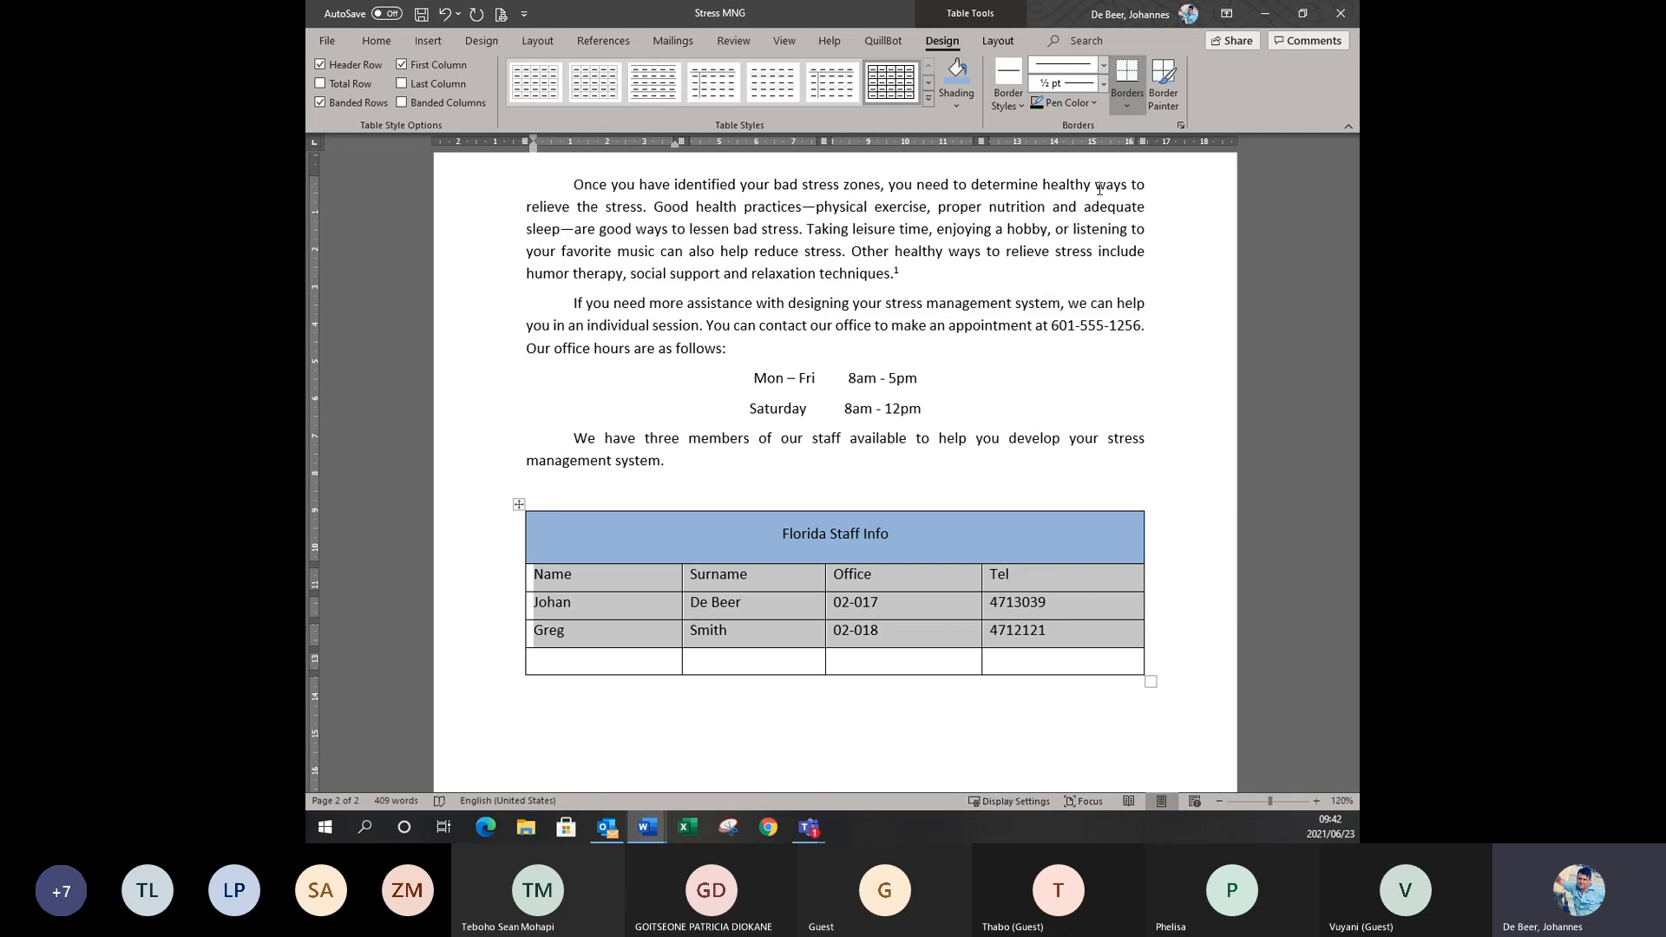
{"action": "left_click", "coordinate": [1104, 66]}
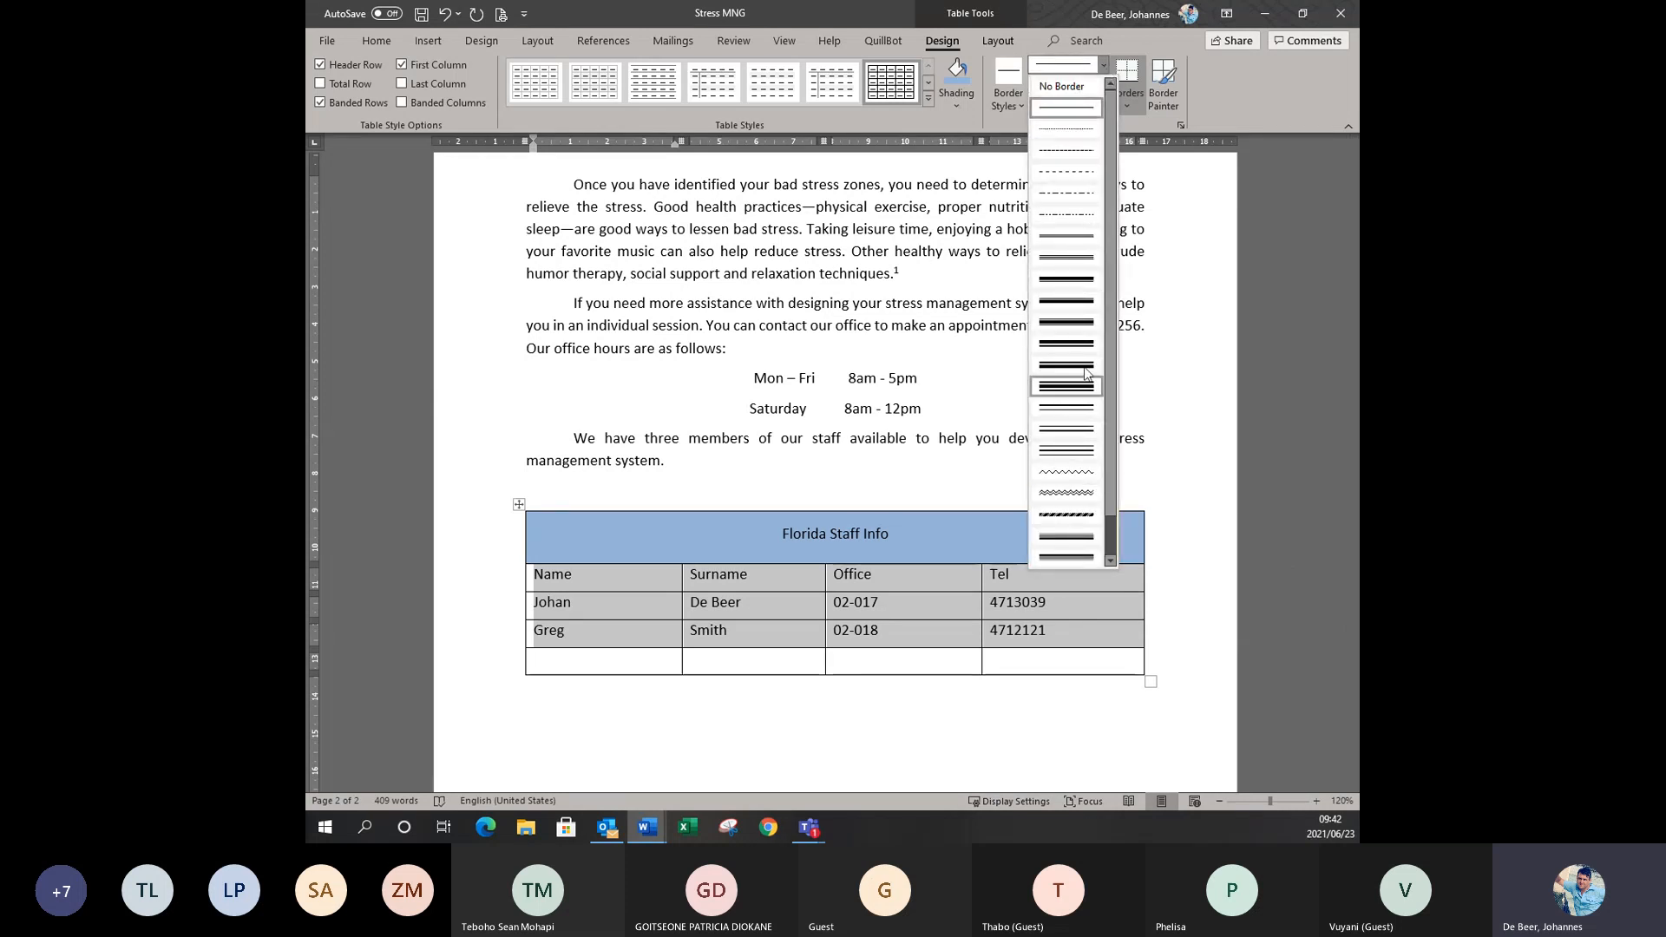
{"action": "left_click", "coordinate": [1005, 116]}
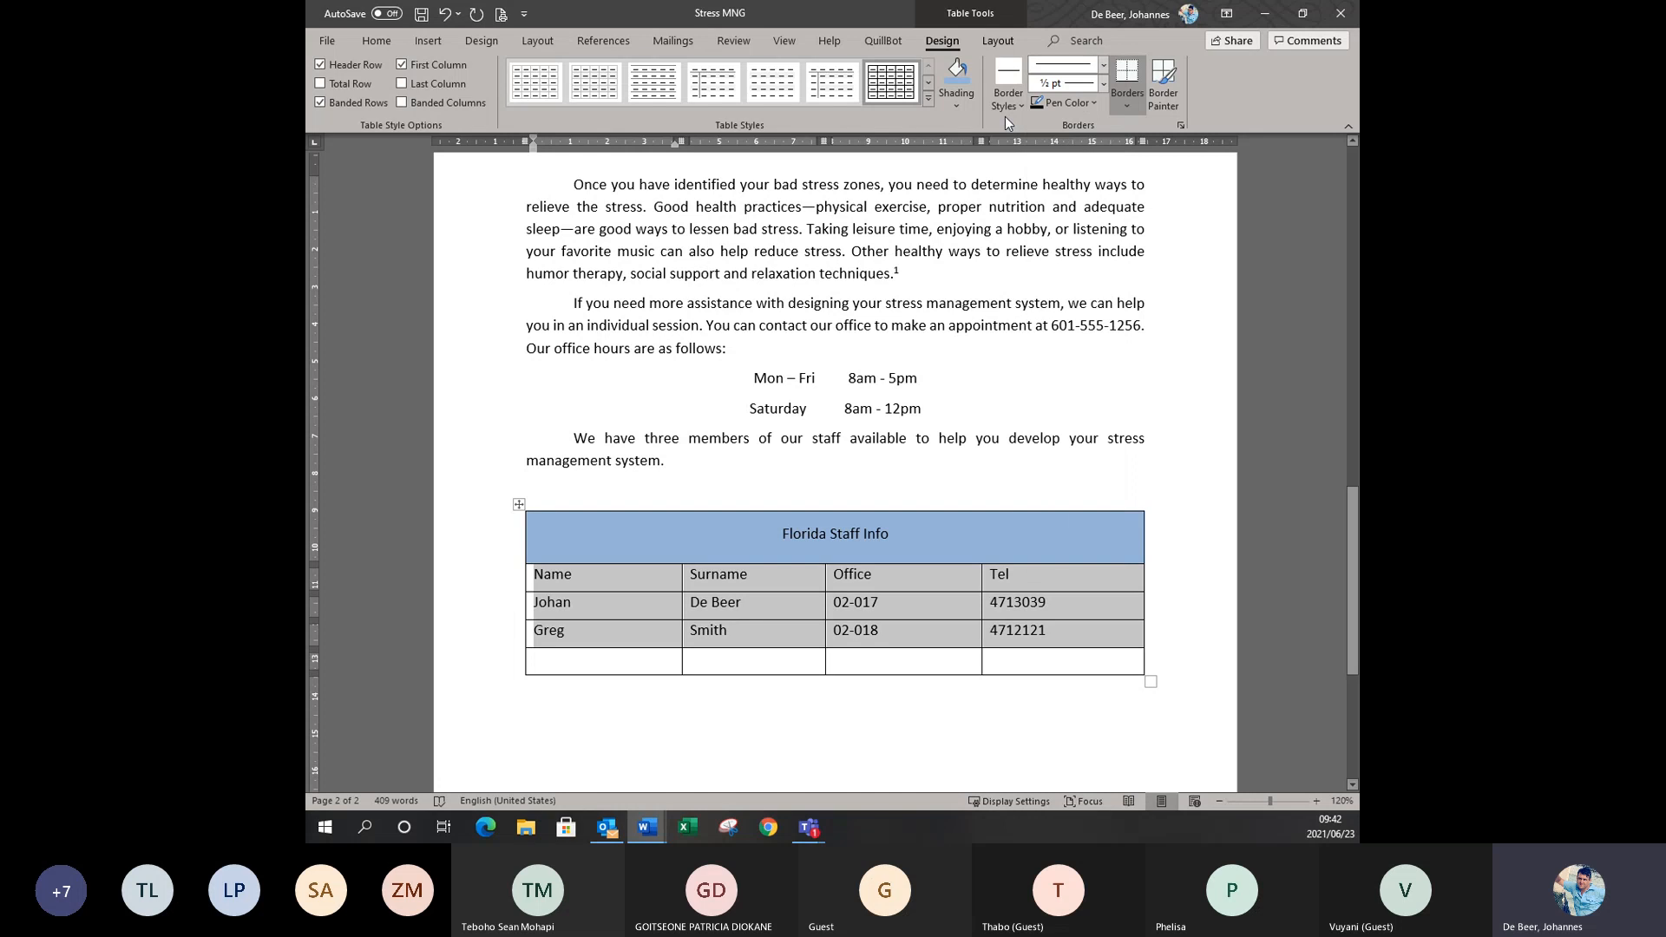
{"action": "left_click", "coordinate": [1091, 101]}
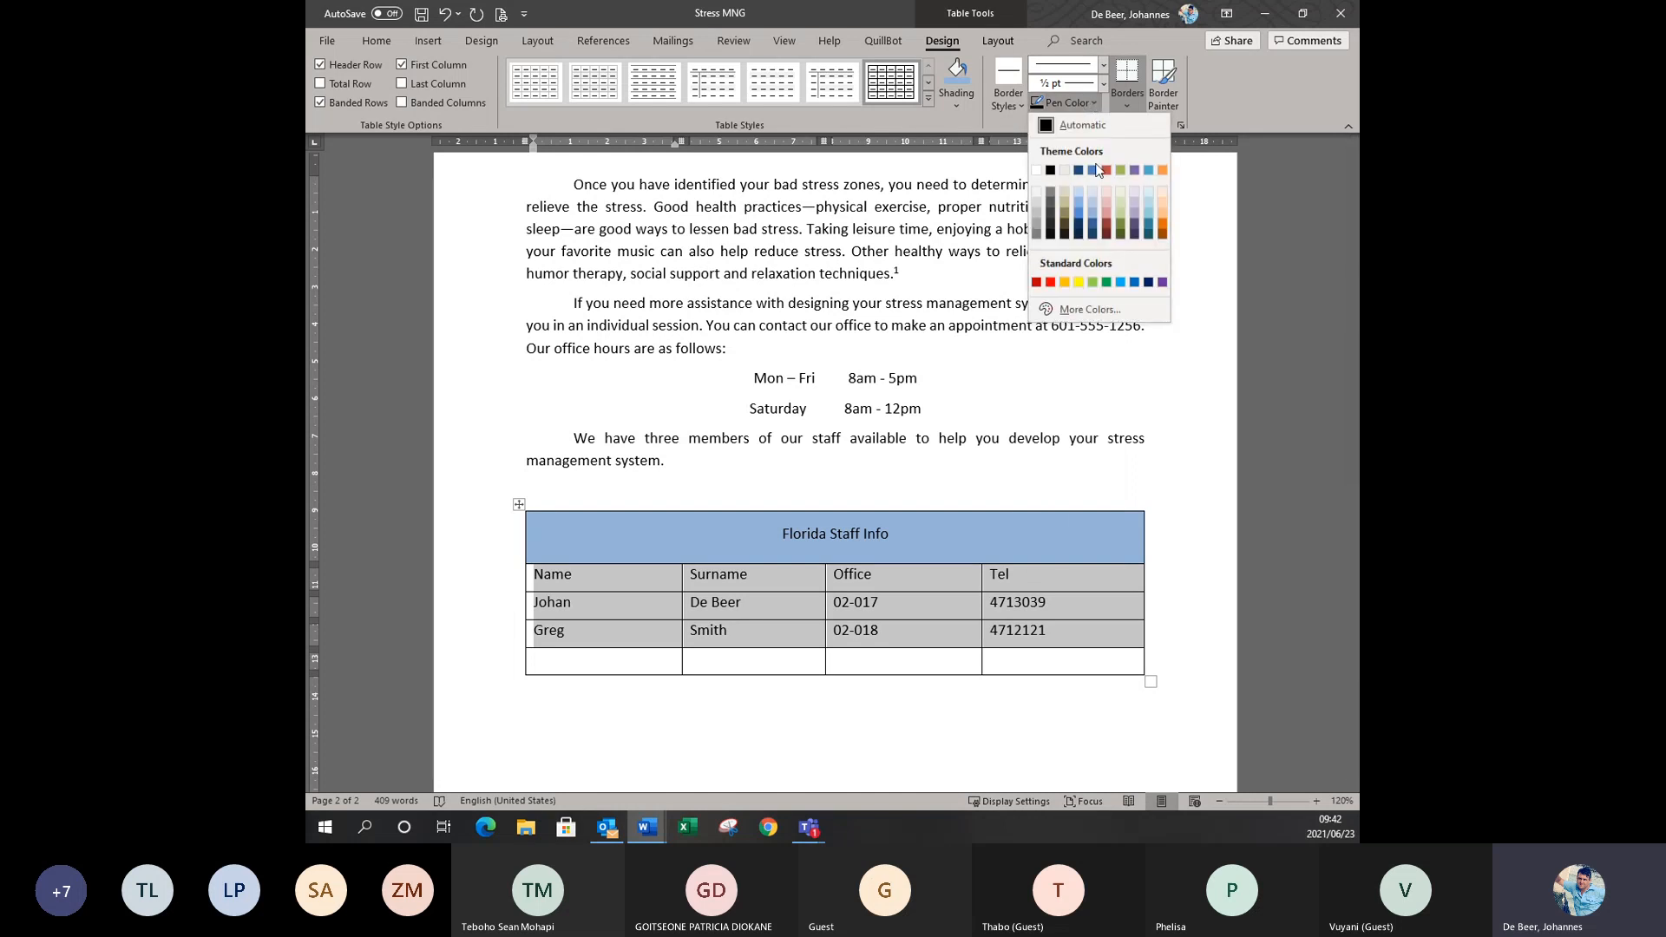
{"action": "left_click", "coordinate": [1052, 281]}
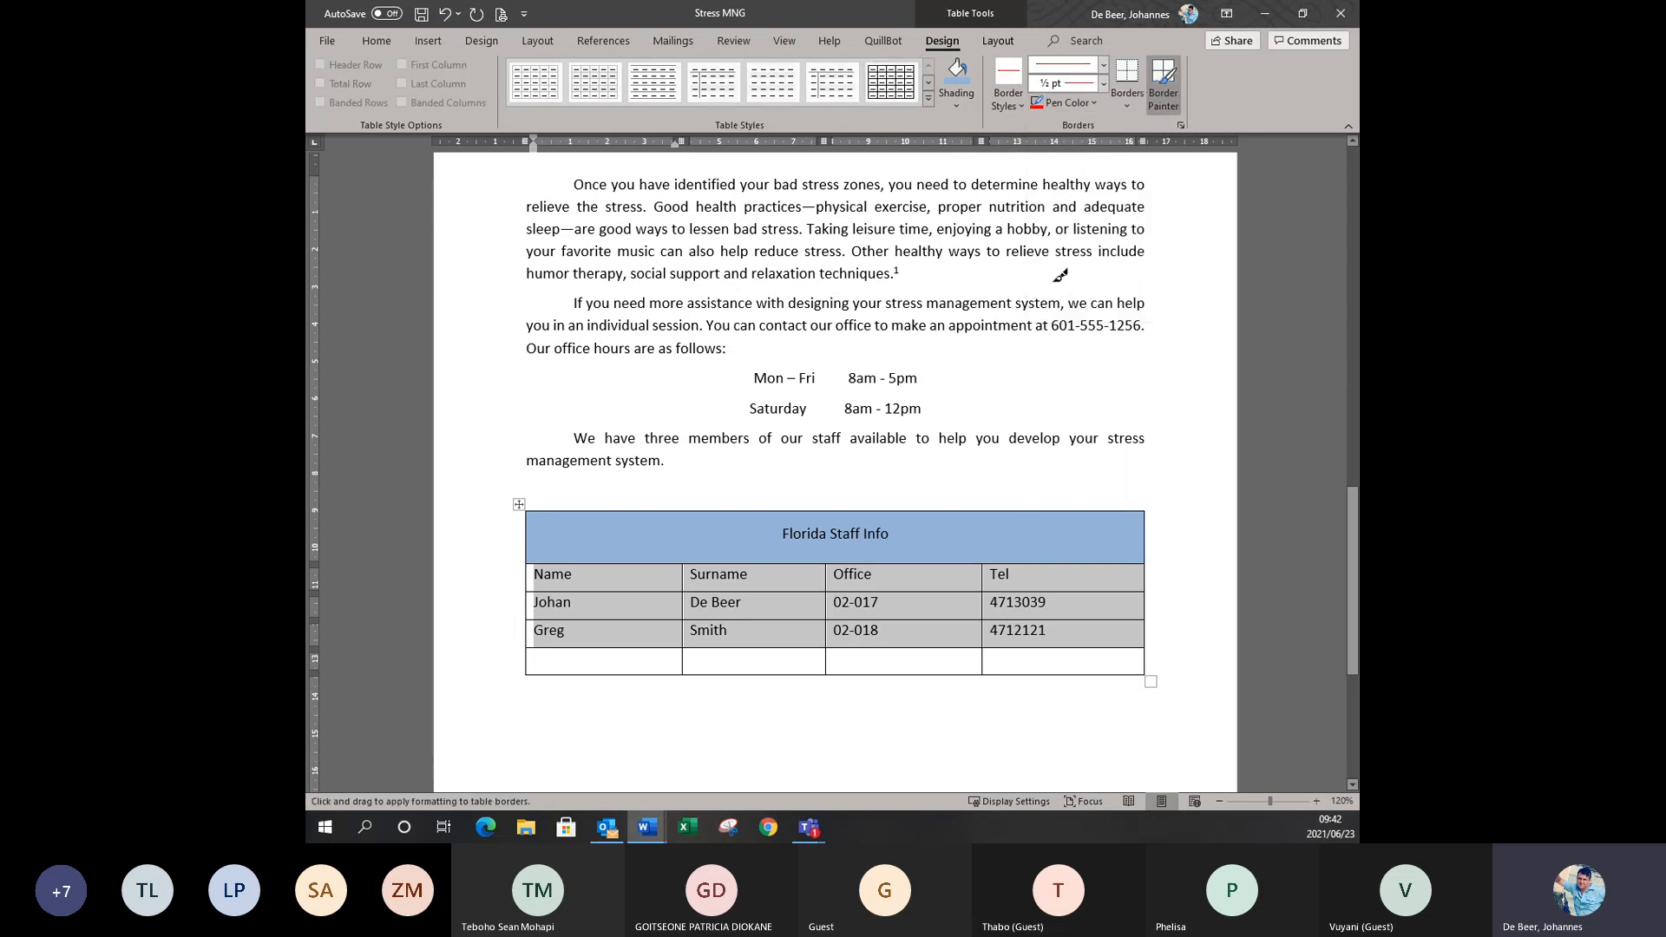
{"action": "left_click", "coordinate": [924, 511]}
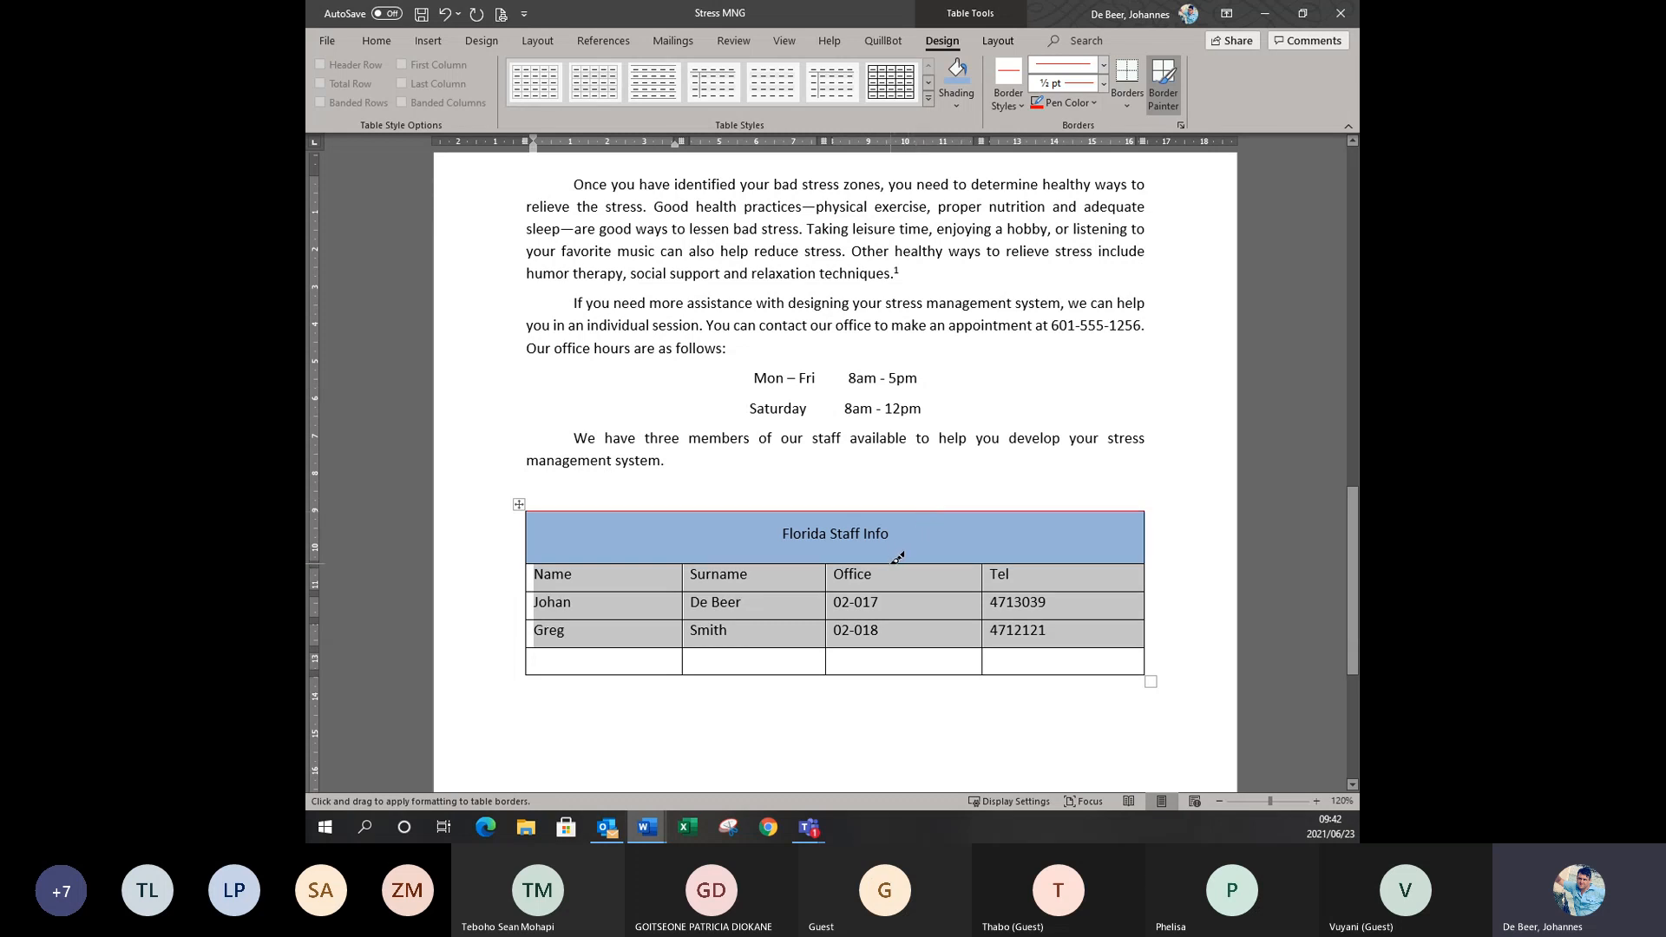
{"action": "left_click", "coordinate": [984, 575]}
{"action": "left_click", "coordinate": [1090, 103]}
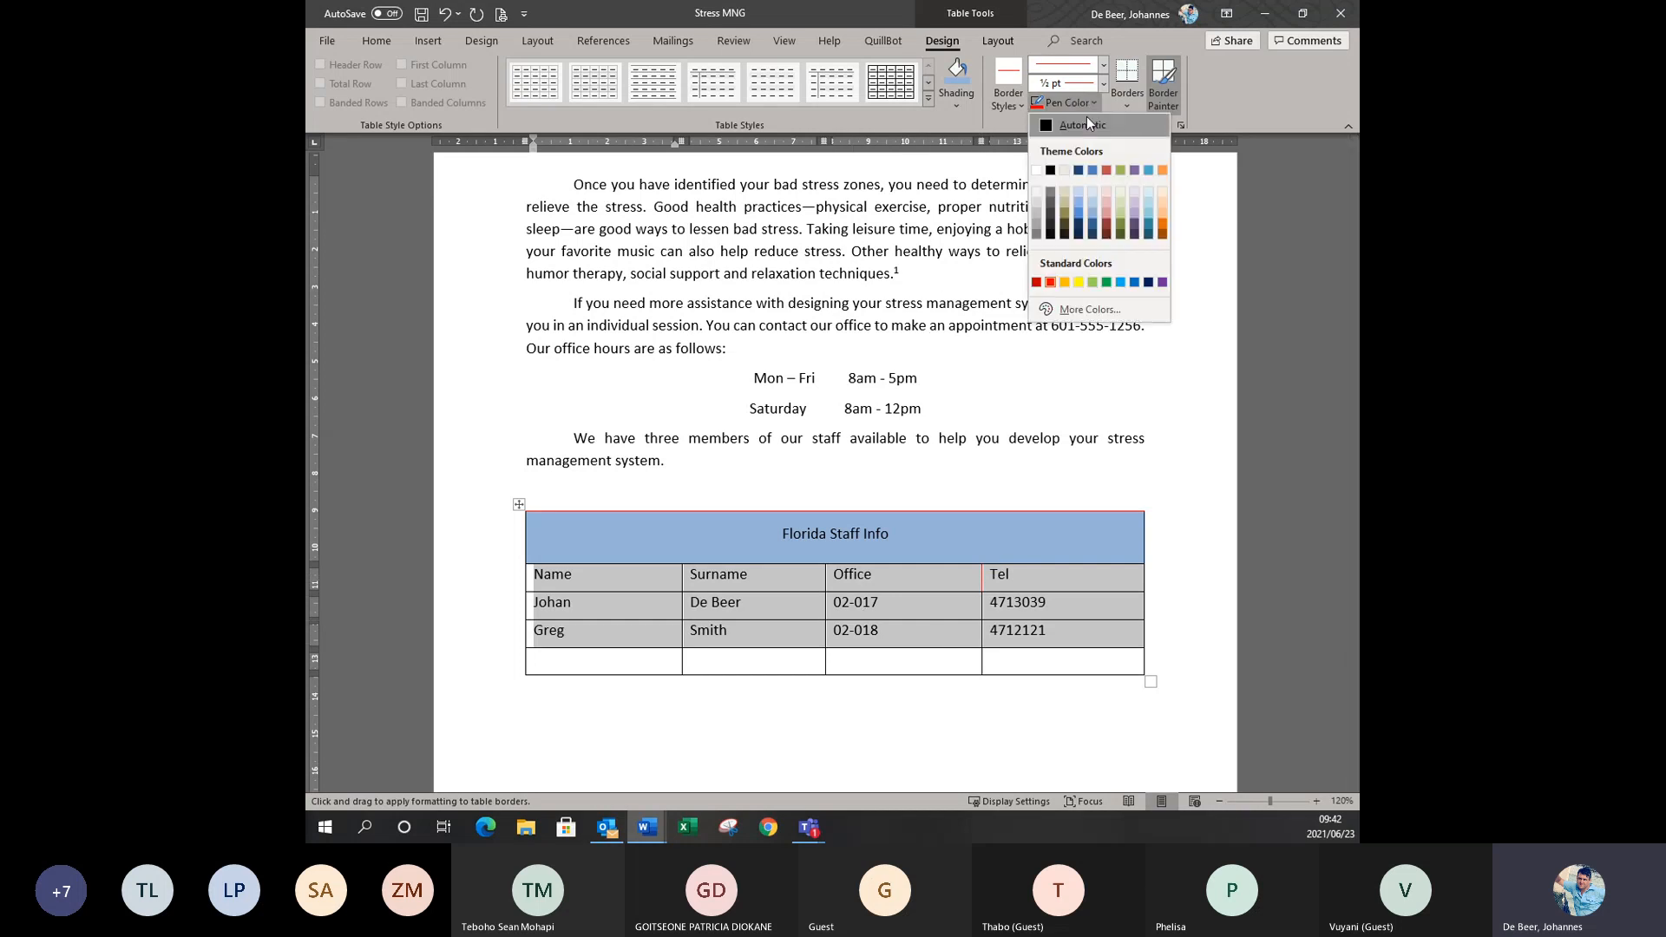
{"action": "left_click", "coordinate": [1087, 124]}
{"action": "left_click", "coordinate": [996, 41]}
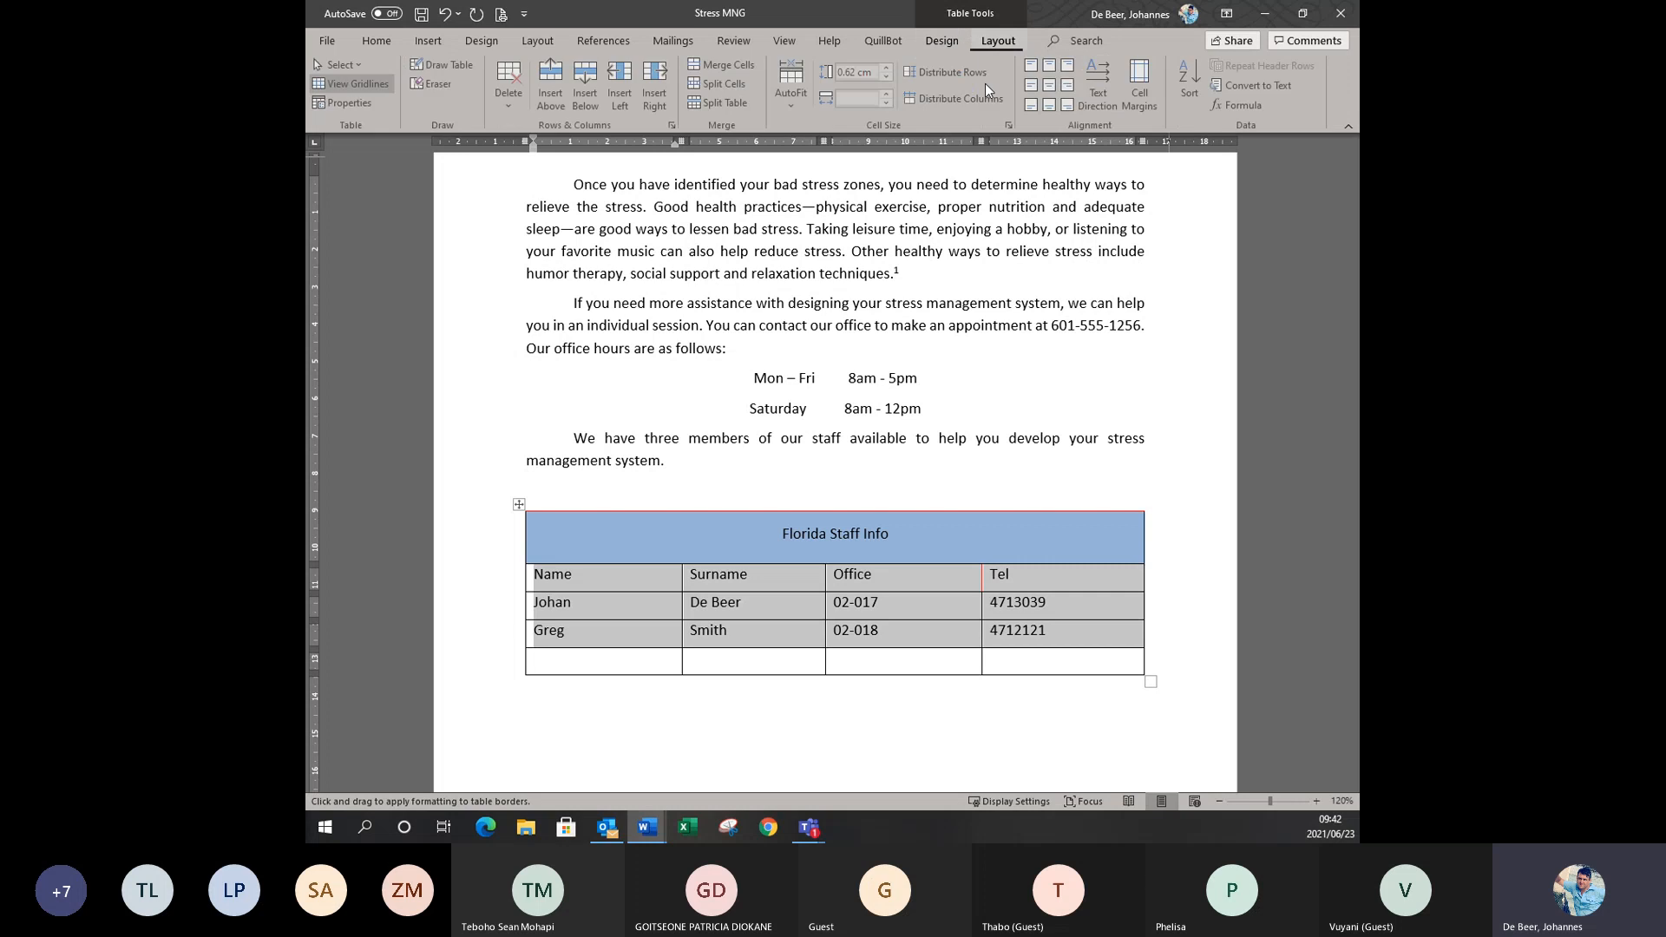
{"action": "left_click", "coordinate": [380, 41]}
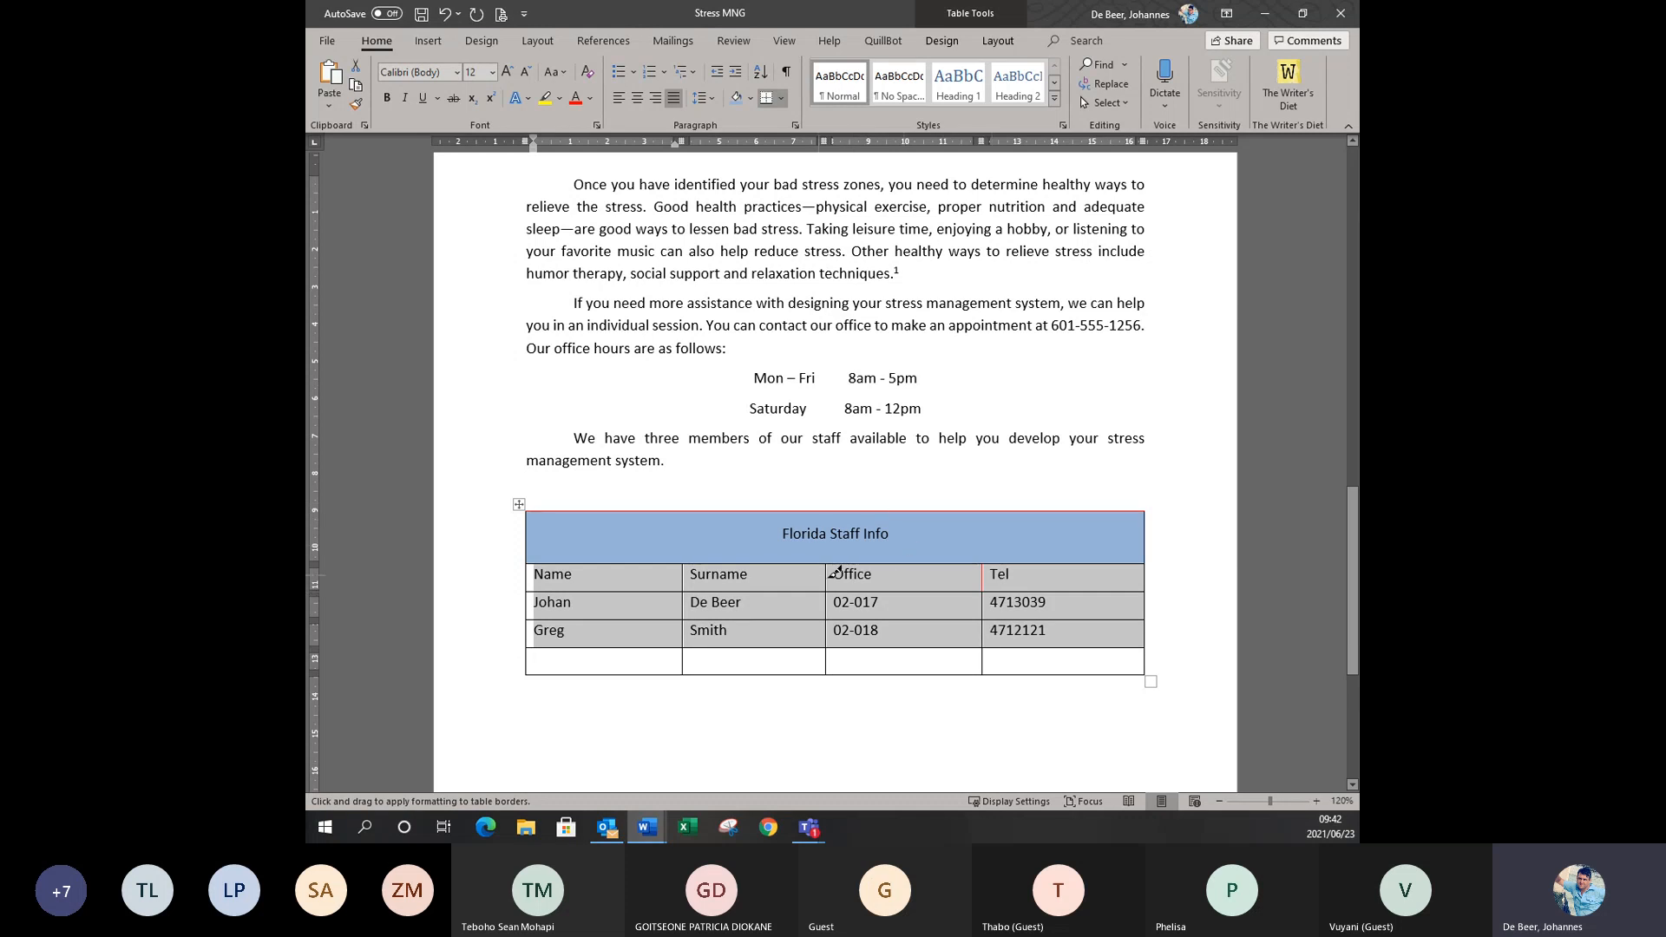
{"action": "left_click", "coordinate": [875, 657]}
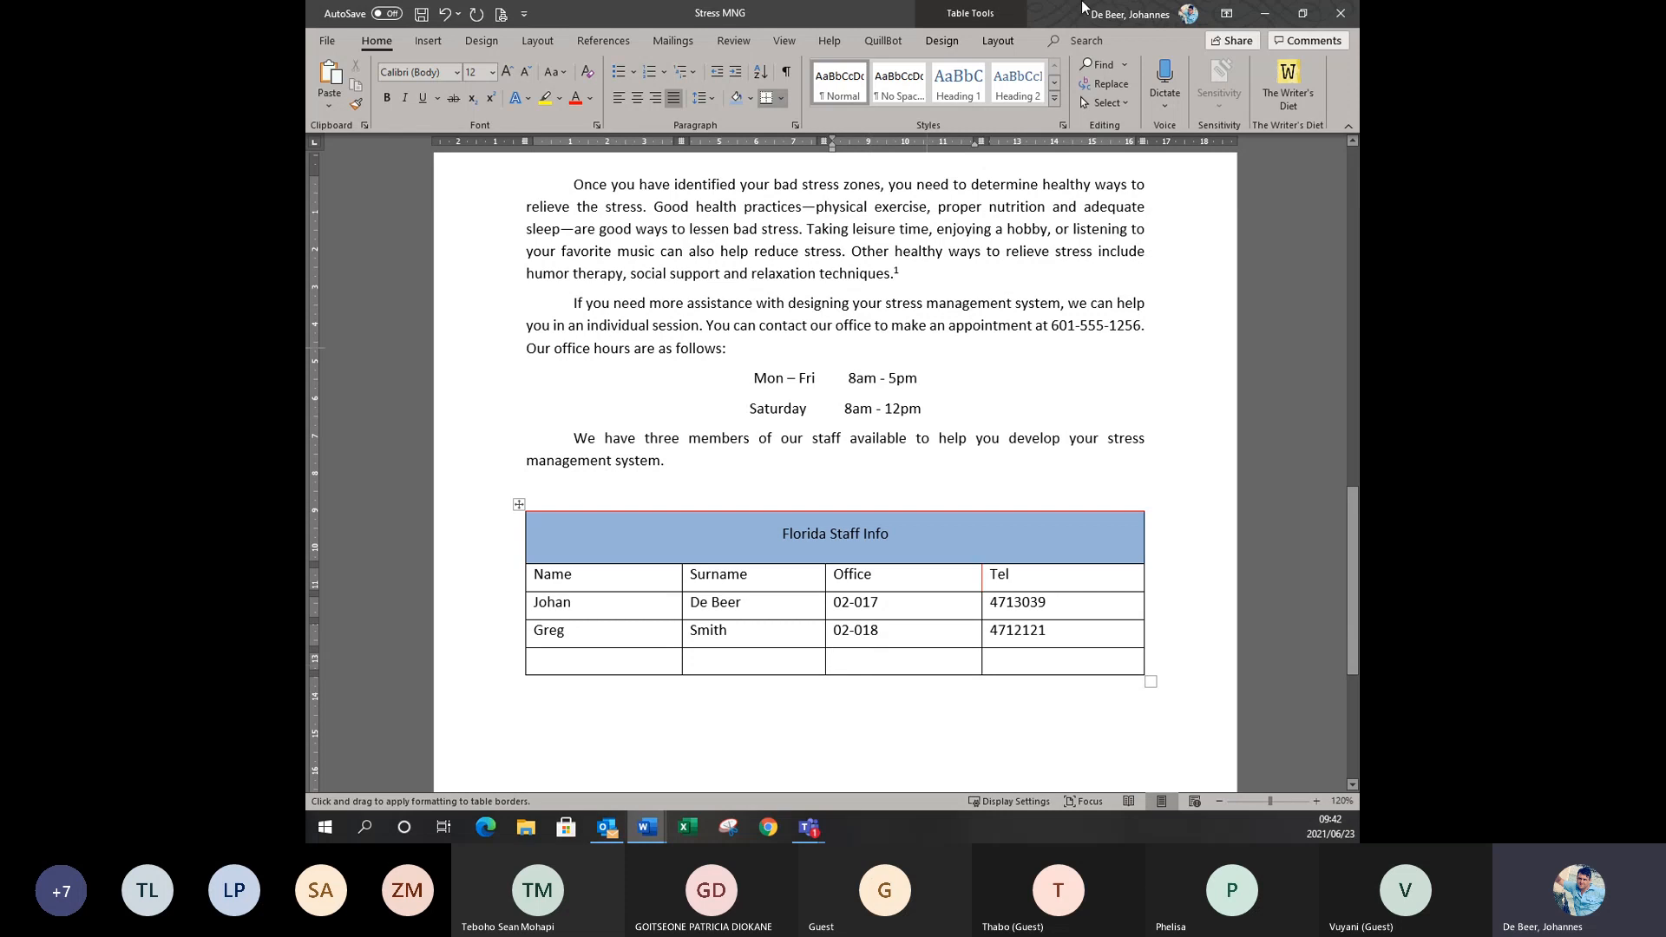
{"action": "mouse_move", "coordinate": [842, 33]}
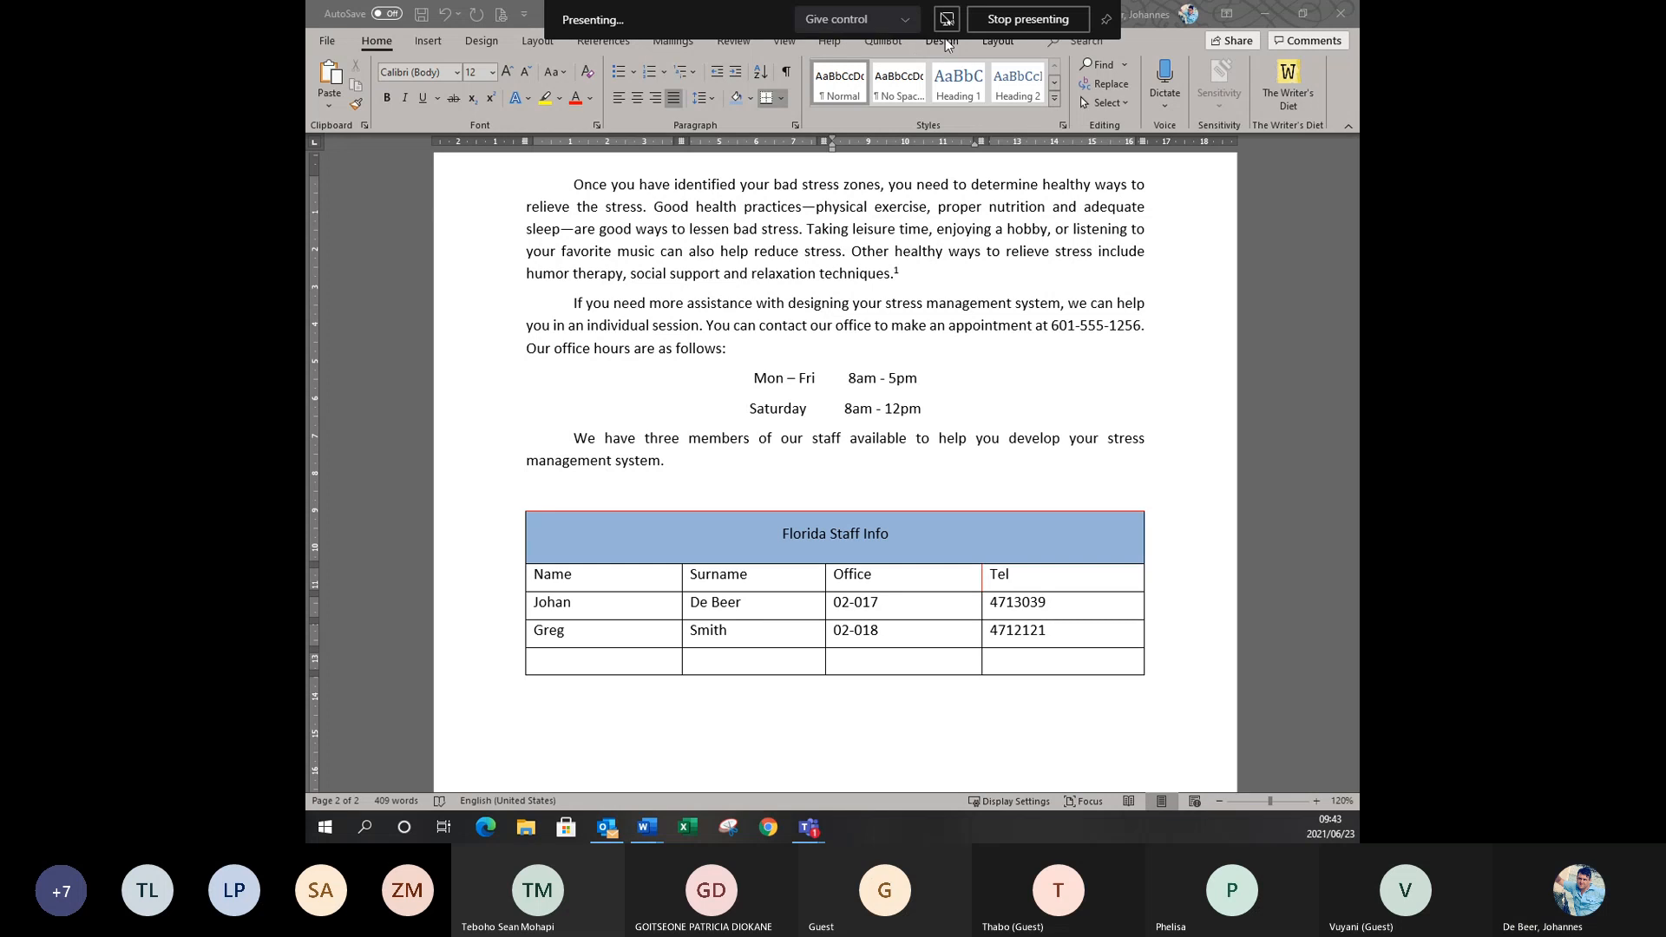
{"action": "left_click", "coordinate": [906, 618]}
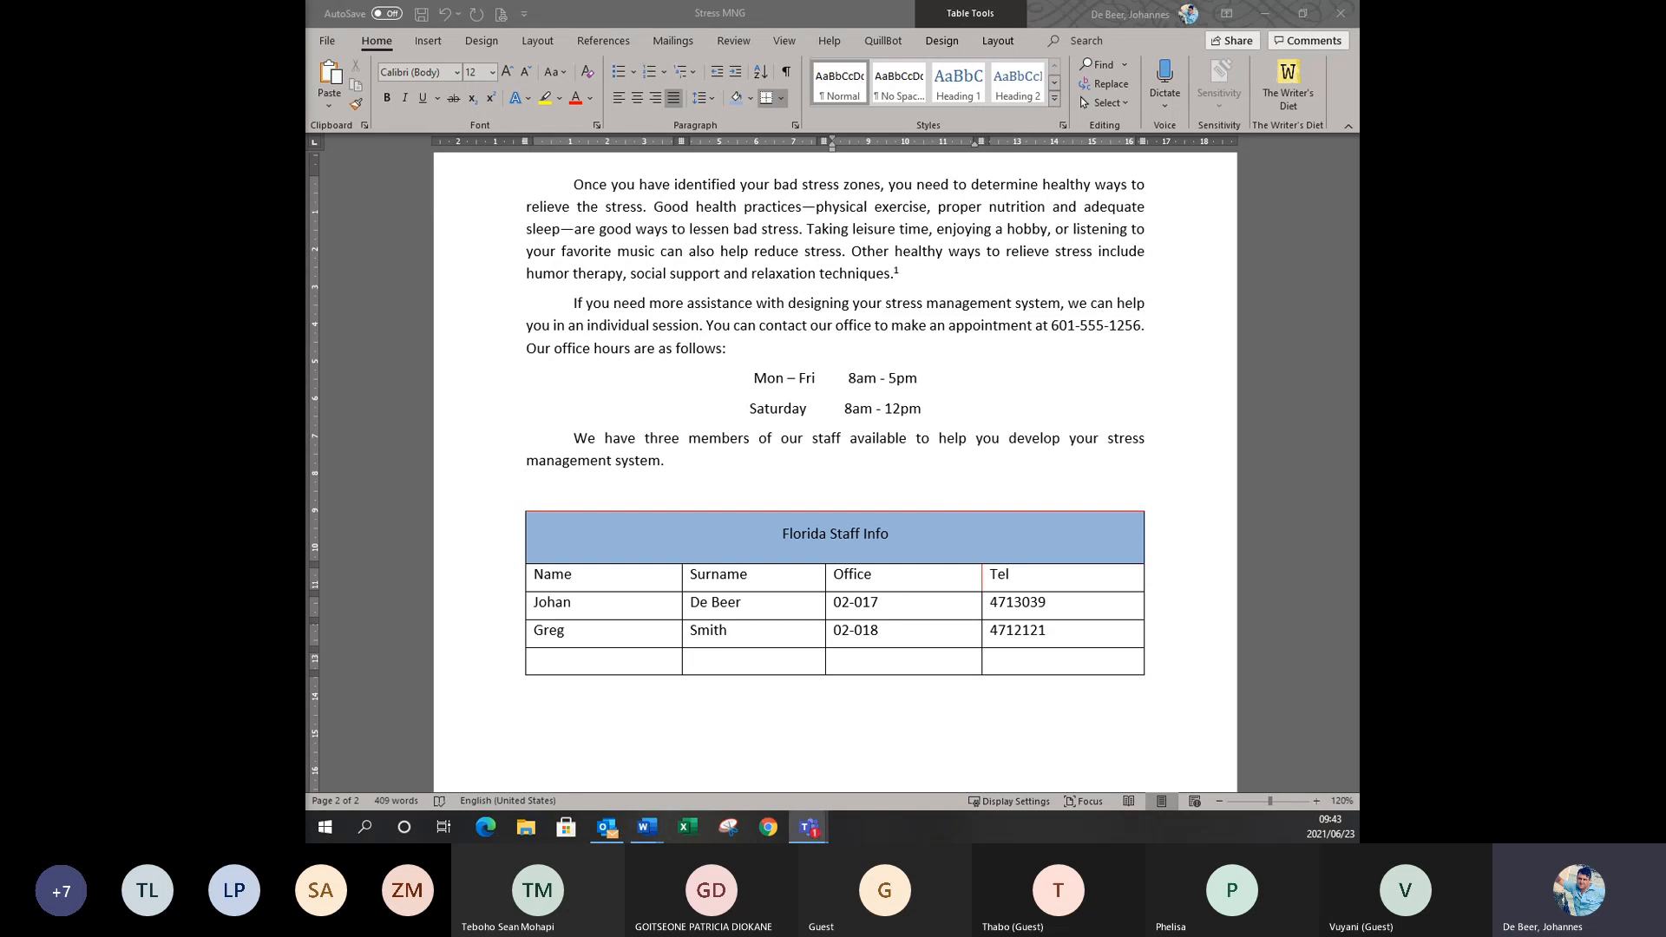
Try a manually underscored signing line, "Signed at________________ on ths date", below the staff table and delete it.
{"action": "scroll", "coordinate": [710, 300], "scroll_direction": "down", "scroll_amount": 4}
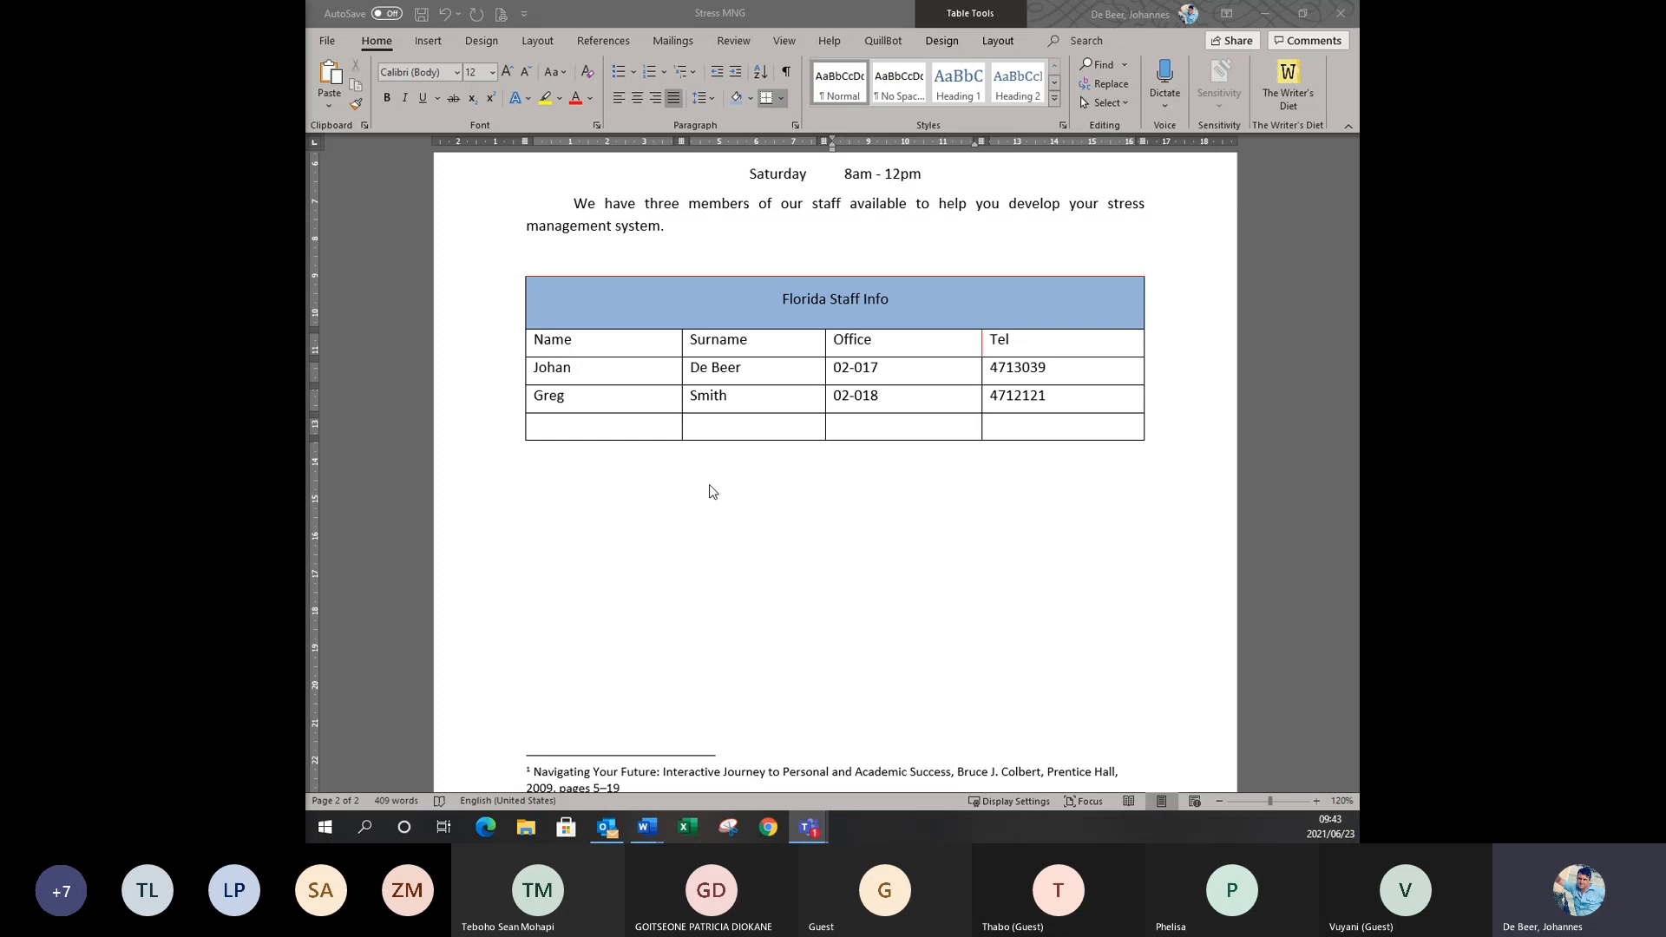
{"action": "left_click", "coordinate": [572, 525]}
{"action": "key", "text": "Return"}
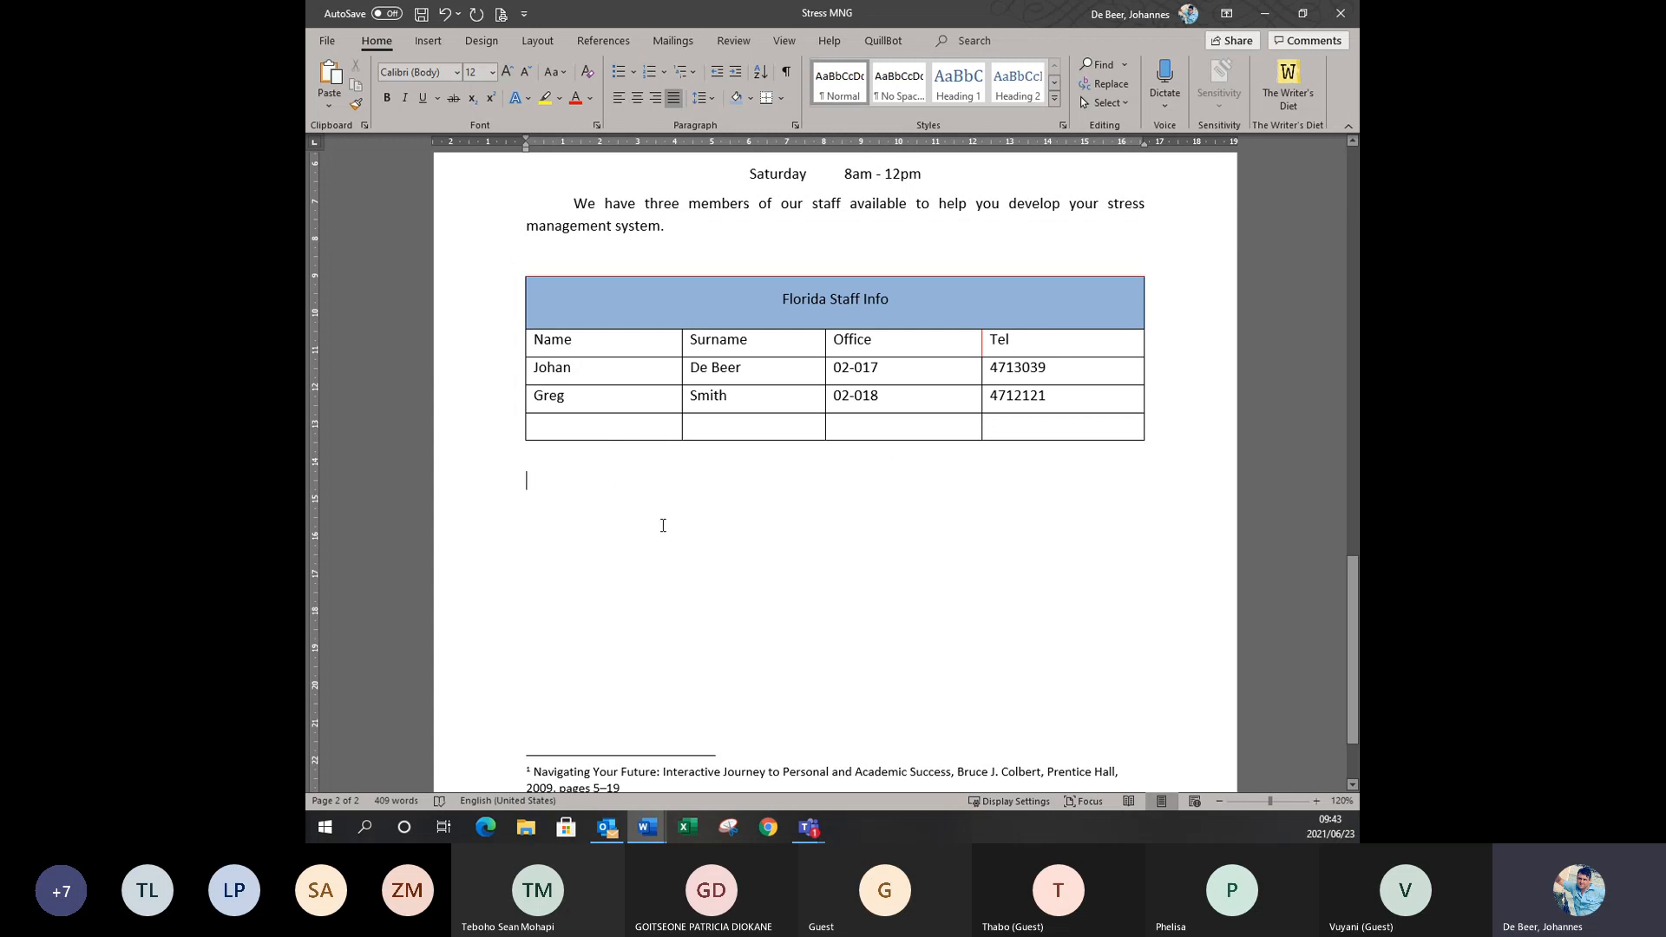
{"action": "type", "text": "N"}
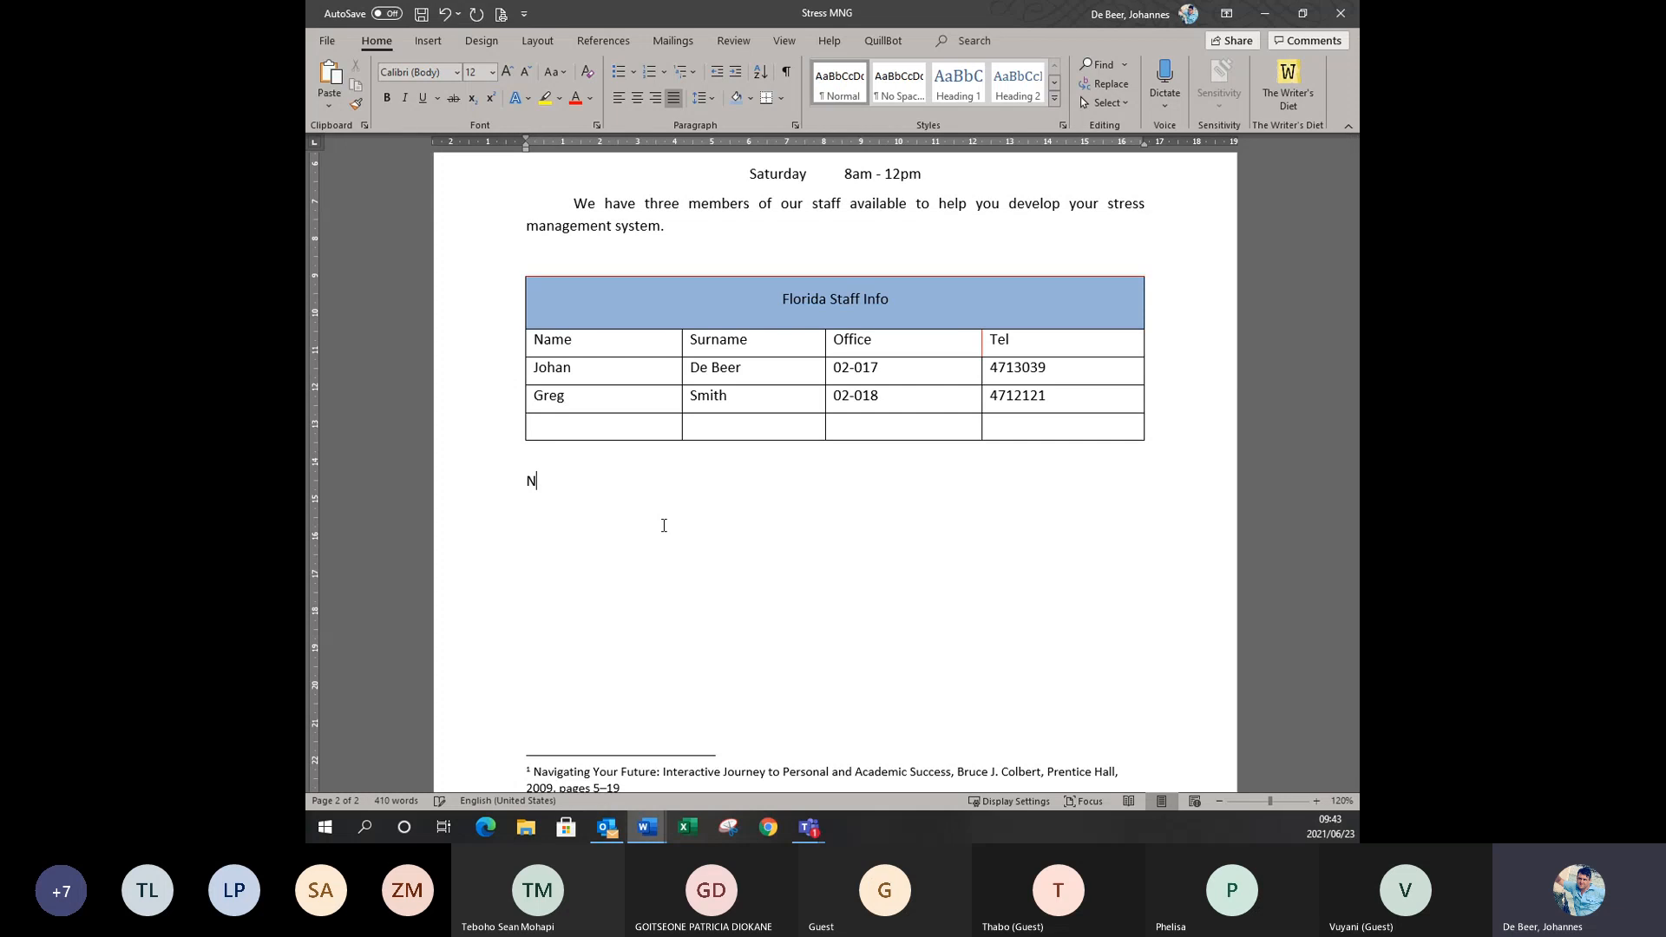
{"action": "key", "text": "BackSpace"}
{"action": "type", "text": "Signed at________________"}
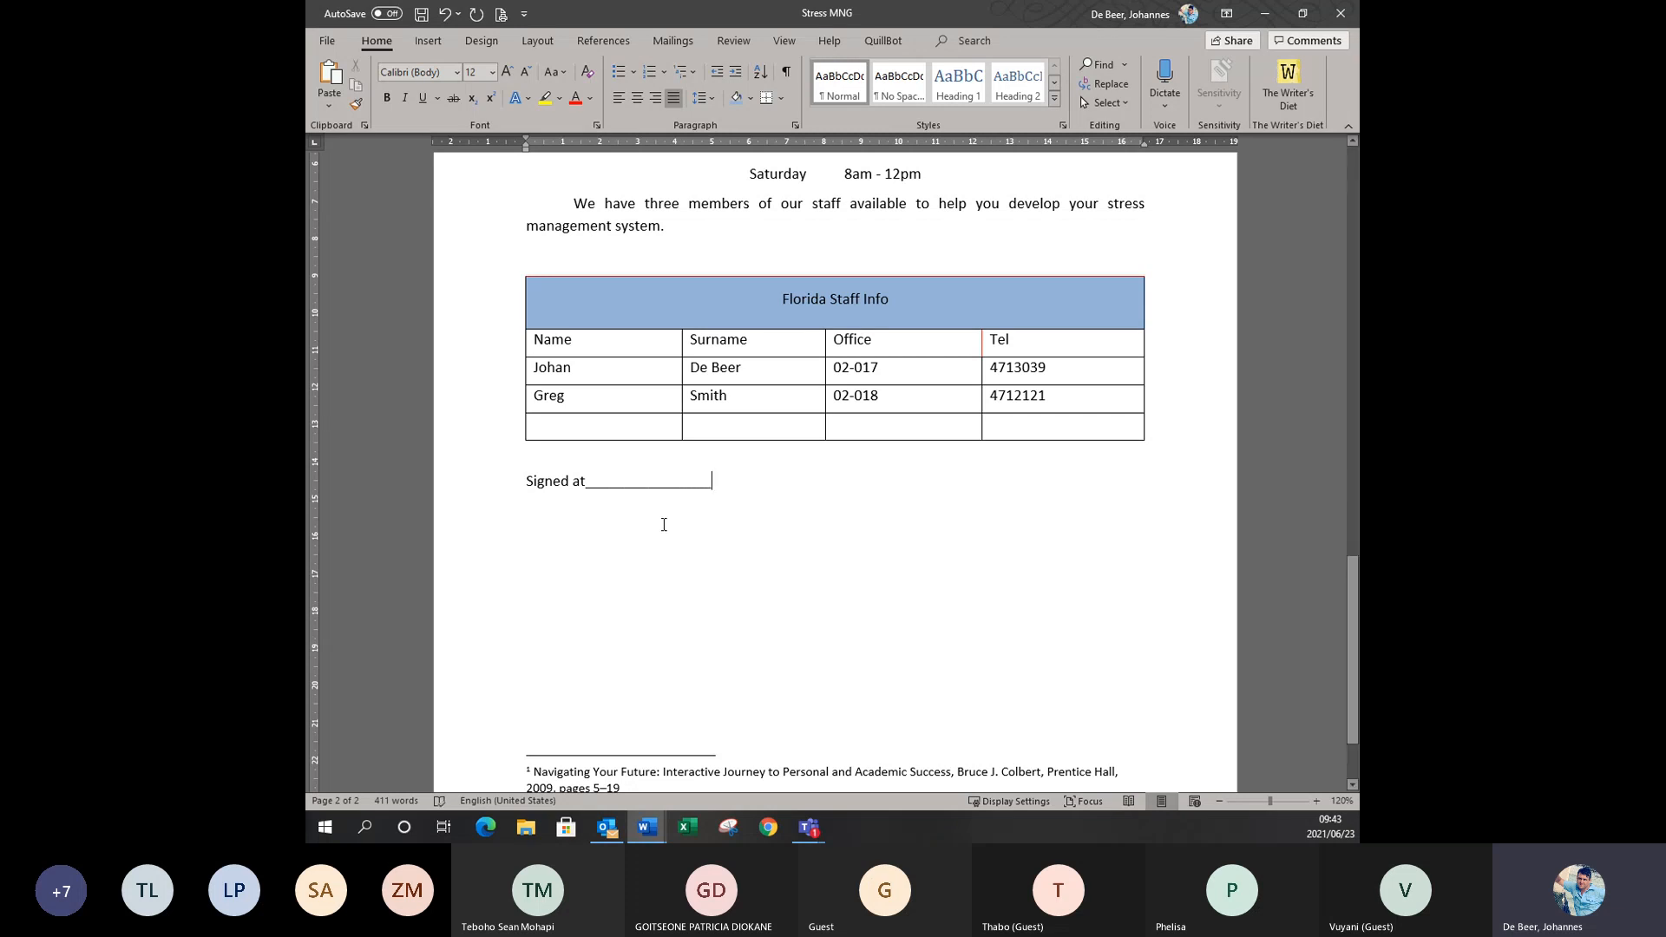
{"action": "type", "text": " on ths date"}
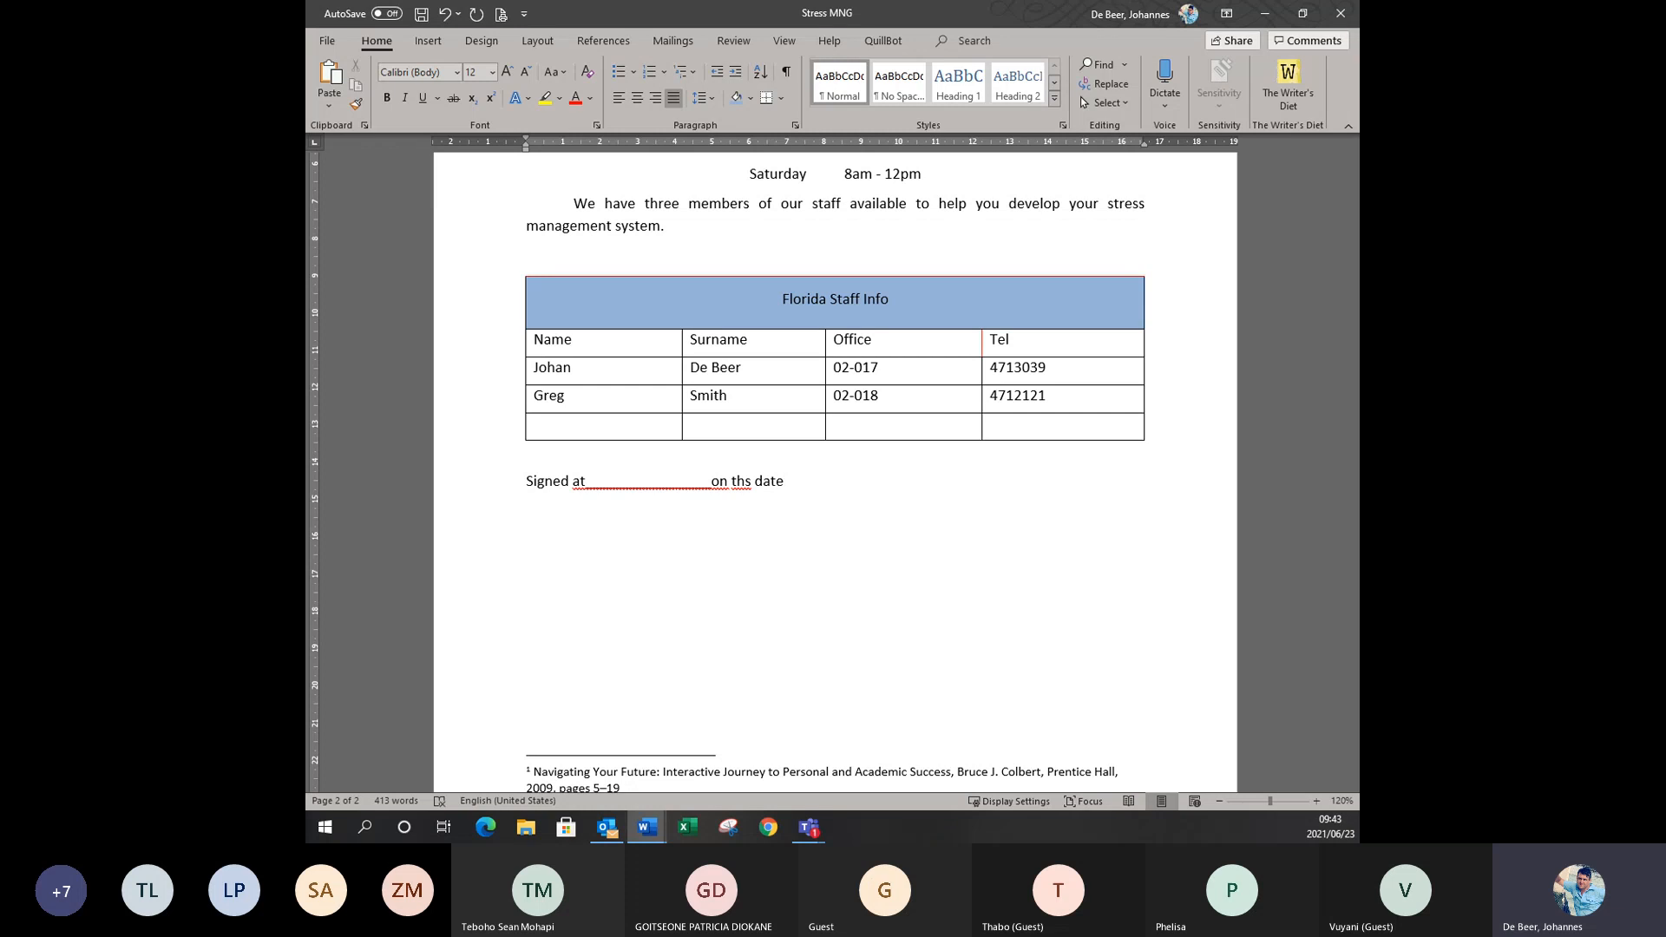
{"action": "left_click", "coordinate": [787, 606]}
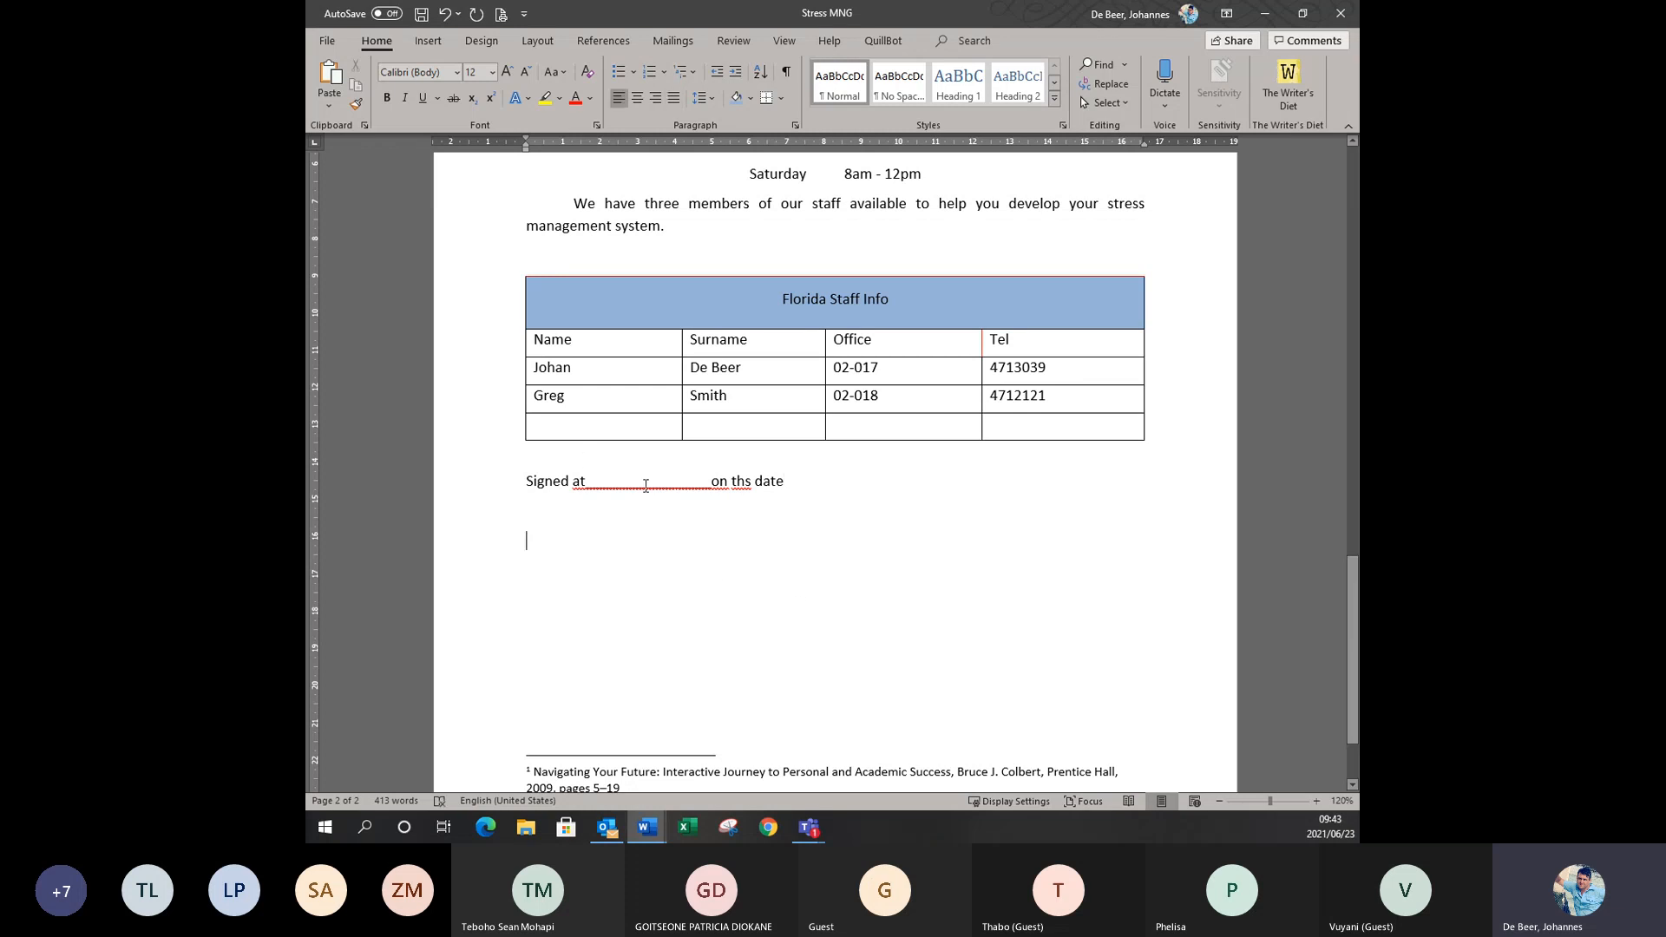
{"action": "left_click_drag", "start_coordinate": [791, 482], "coordinate": [526, 483]}
{"action": "key", "text": "Delete"}
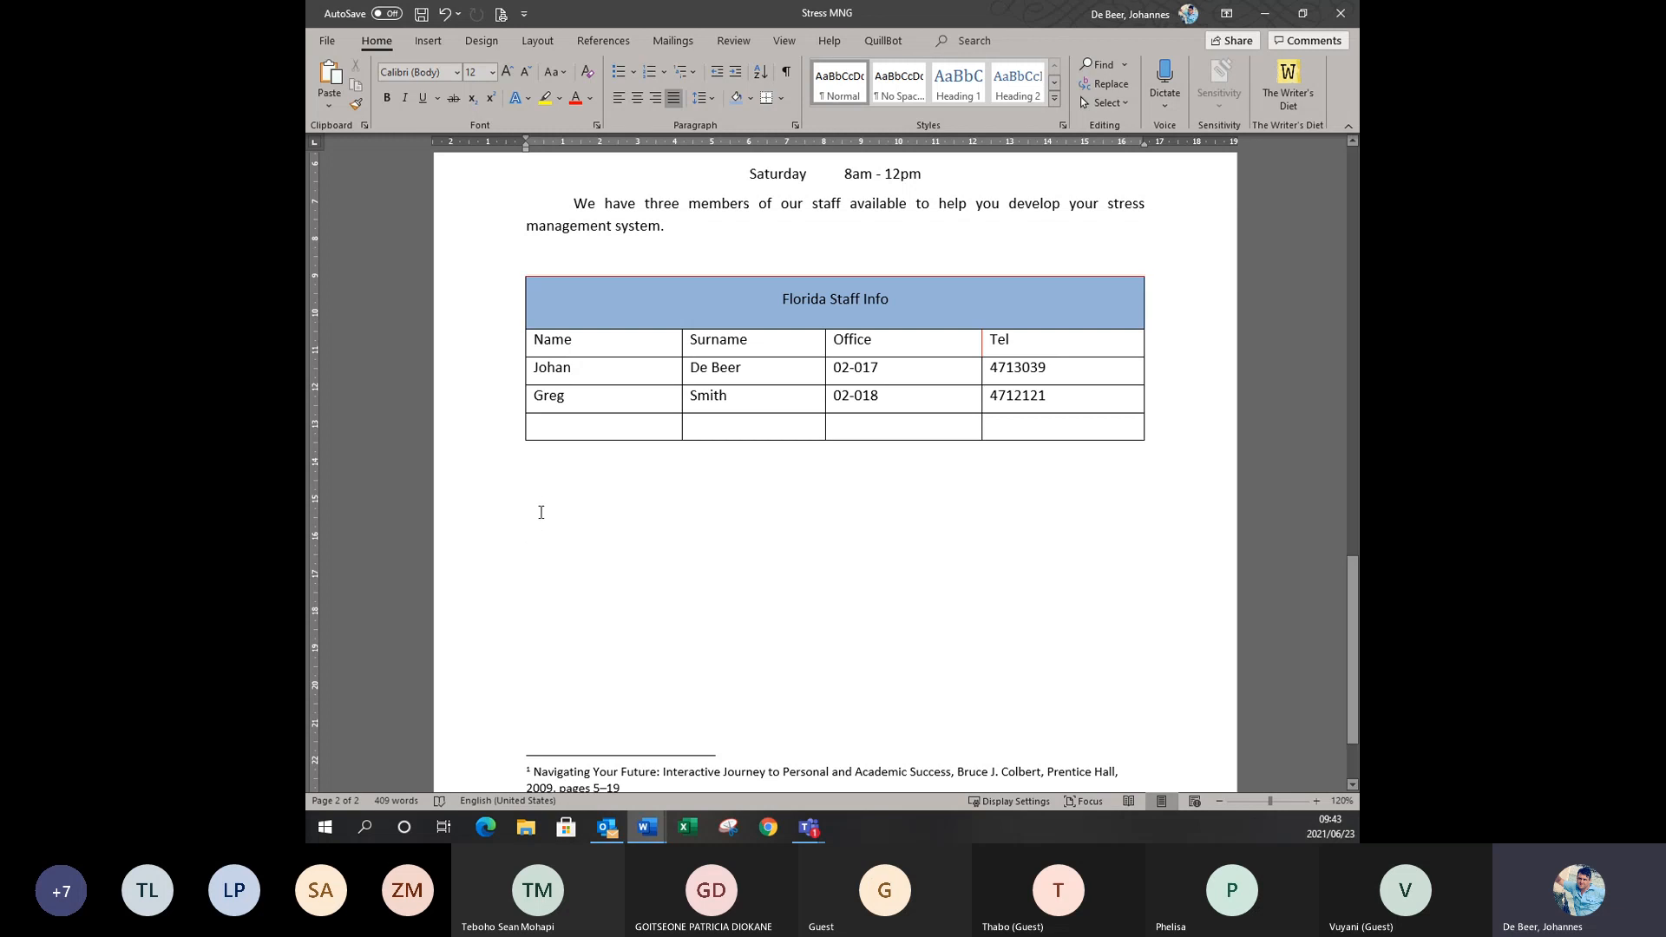
Try indenting the empty line below the staff table with repeated default tabs, and remove them.
{"action": "key", "text": "Tab"}
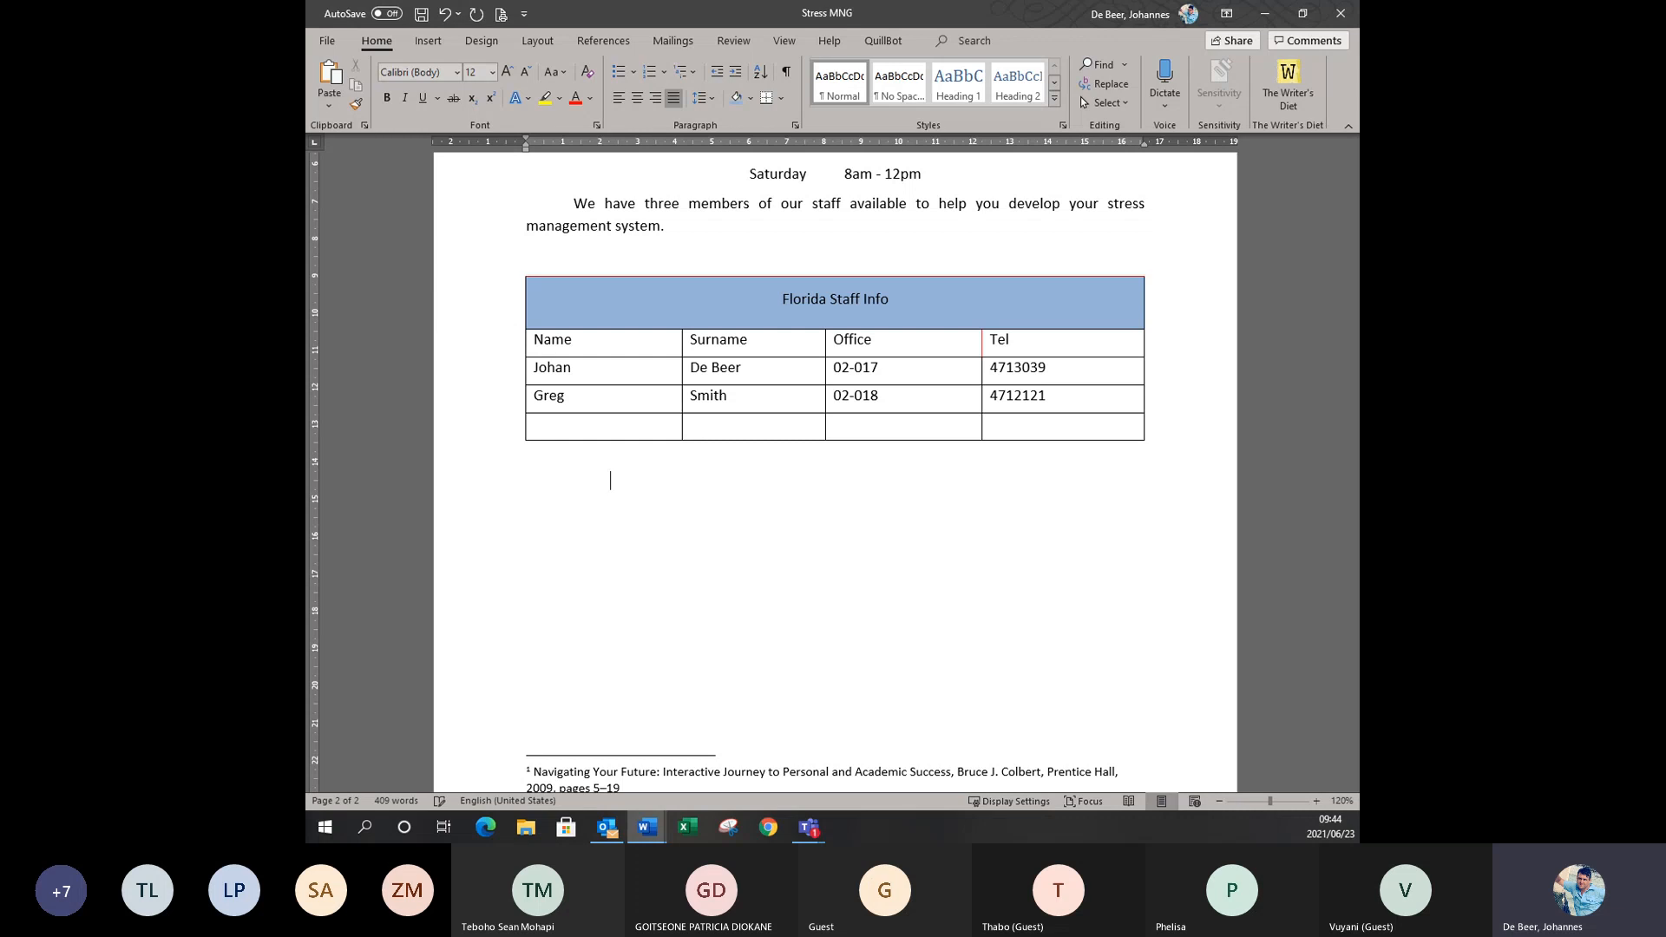
{"action": "key", "text": "Tab"}
{"action": "key", "text": "Tab"}
{"action": "key", "text": "Tab"}
{"action": "key", "text": "Tab"}
{"action": "key", "text": "Tab"}
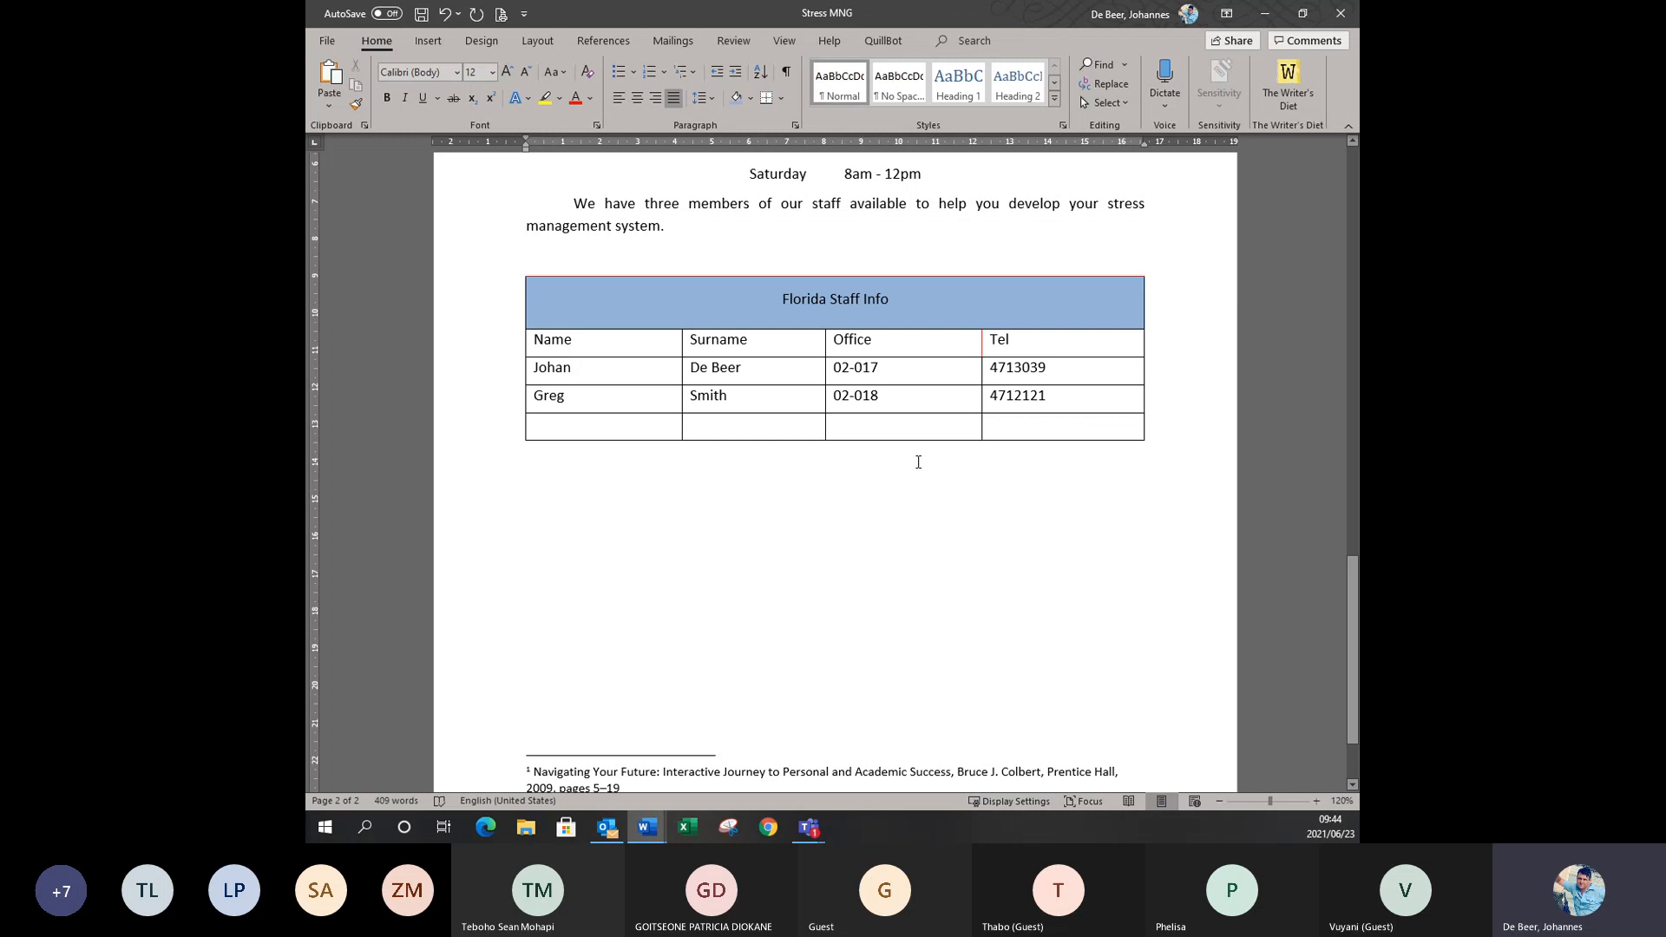
{"action": "key", "text": "Tab"}
{"action": "key", "text": "Tab"}
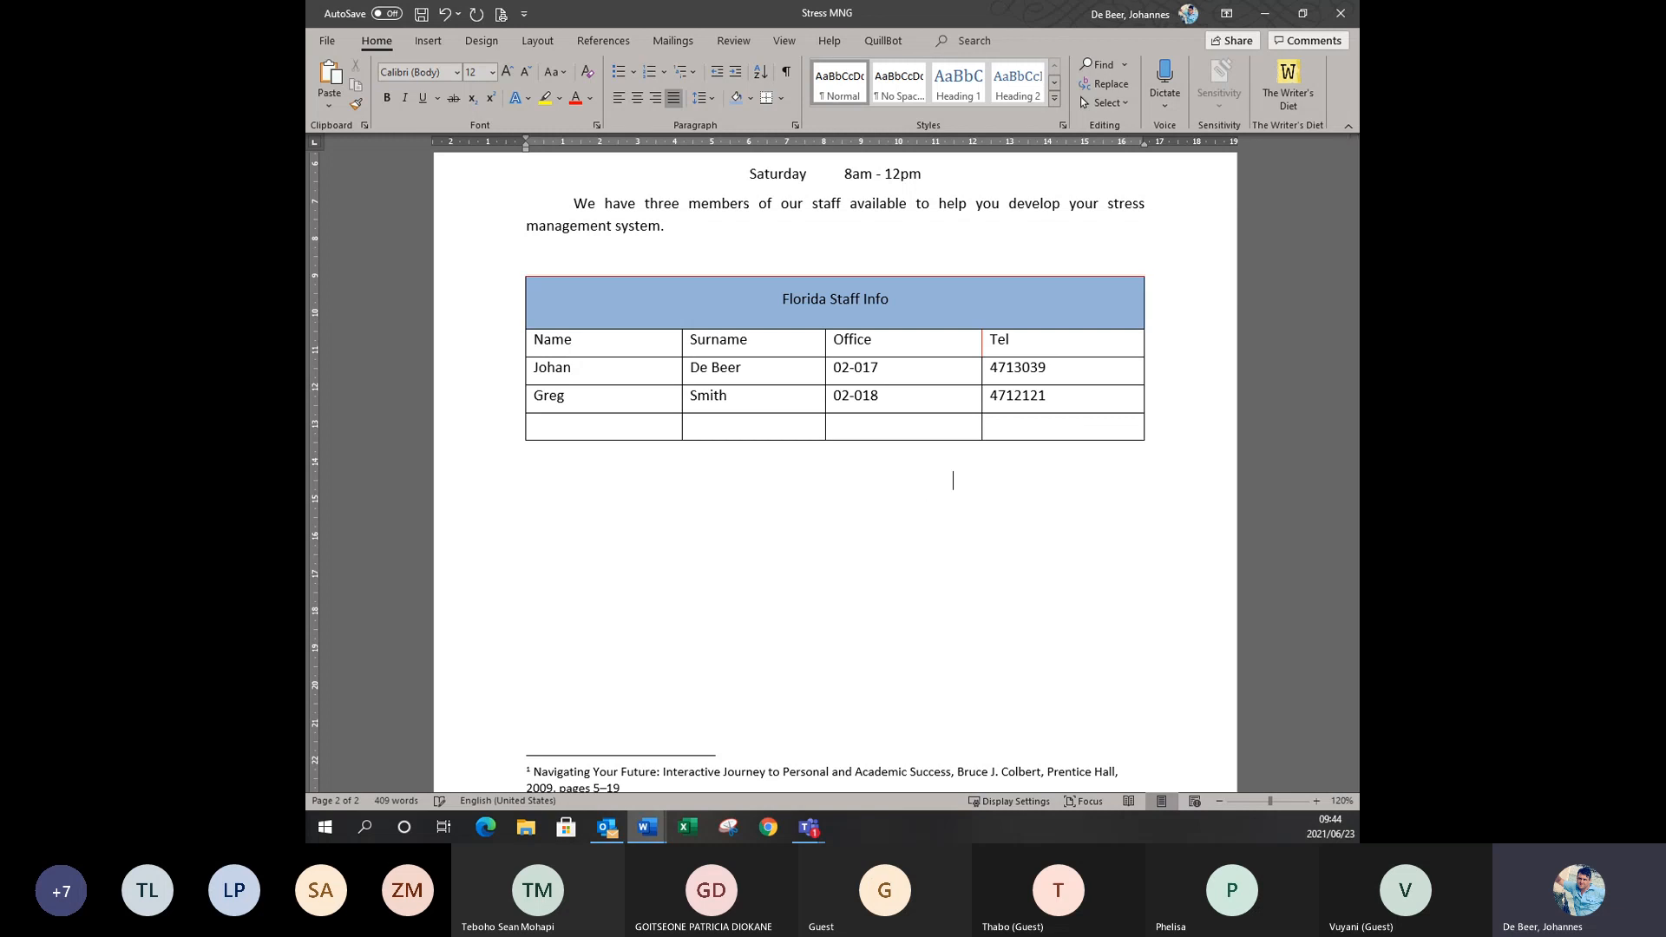
{"action": "key", "text": "BackSpace"}
{"action": "key", "text": "BackSpace"}
{"action": "key", "text": "BackSpace"}
{"action": "key", "text": "BackSpace"}
{"action": "key", "text": "BackSpace"}
Clear all tab stops for the empty paragraph below the table and set a left tab stop at 4 cm without a leader.
{"action": "left_click", "coordinate": [794, 125]}
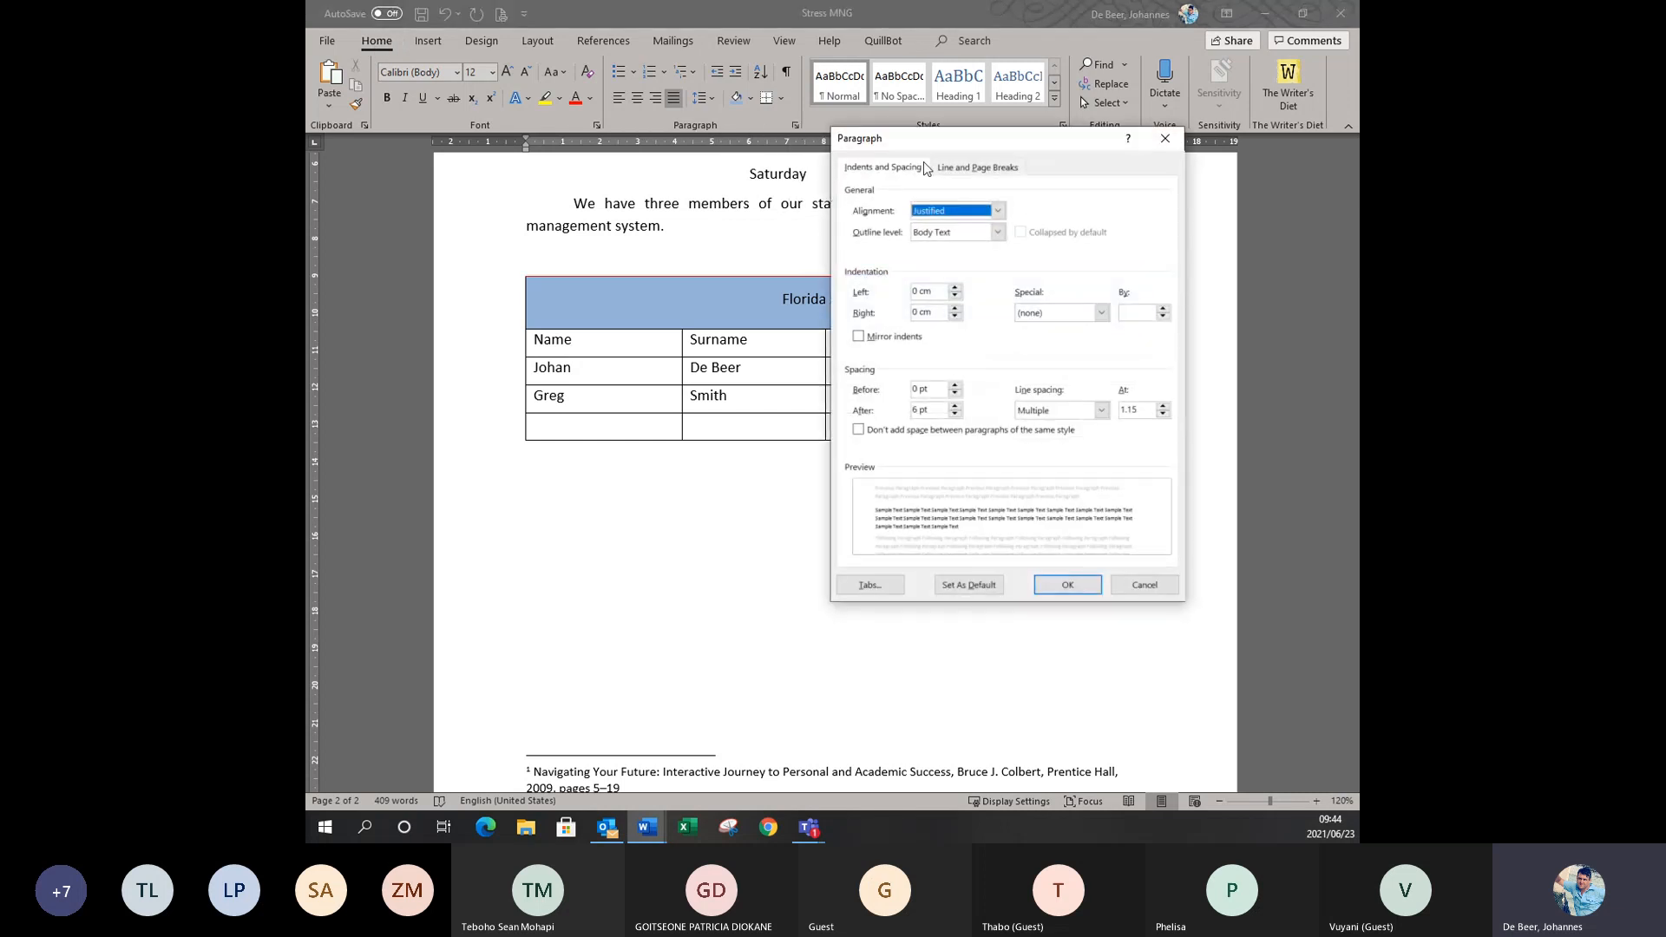
{"action": "left_click_drag", "start_coordinate": [958, 146], "coordinate": [843, 118]}
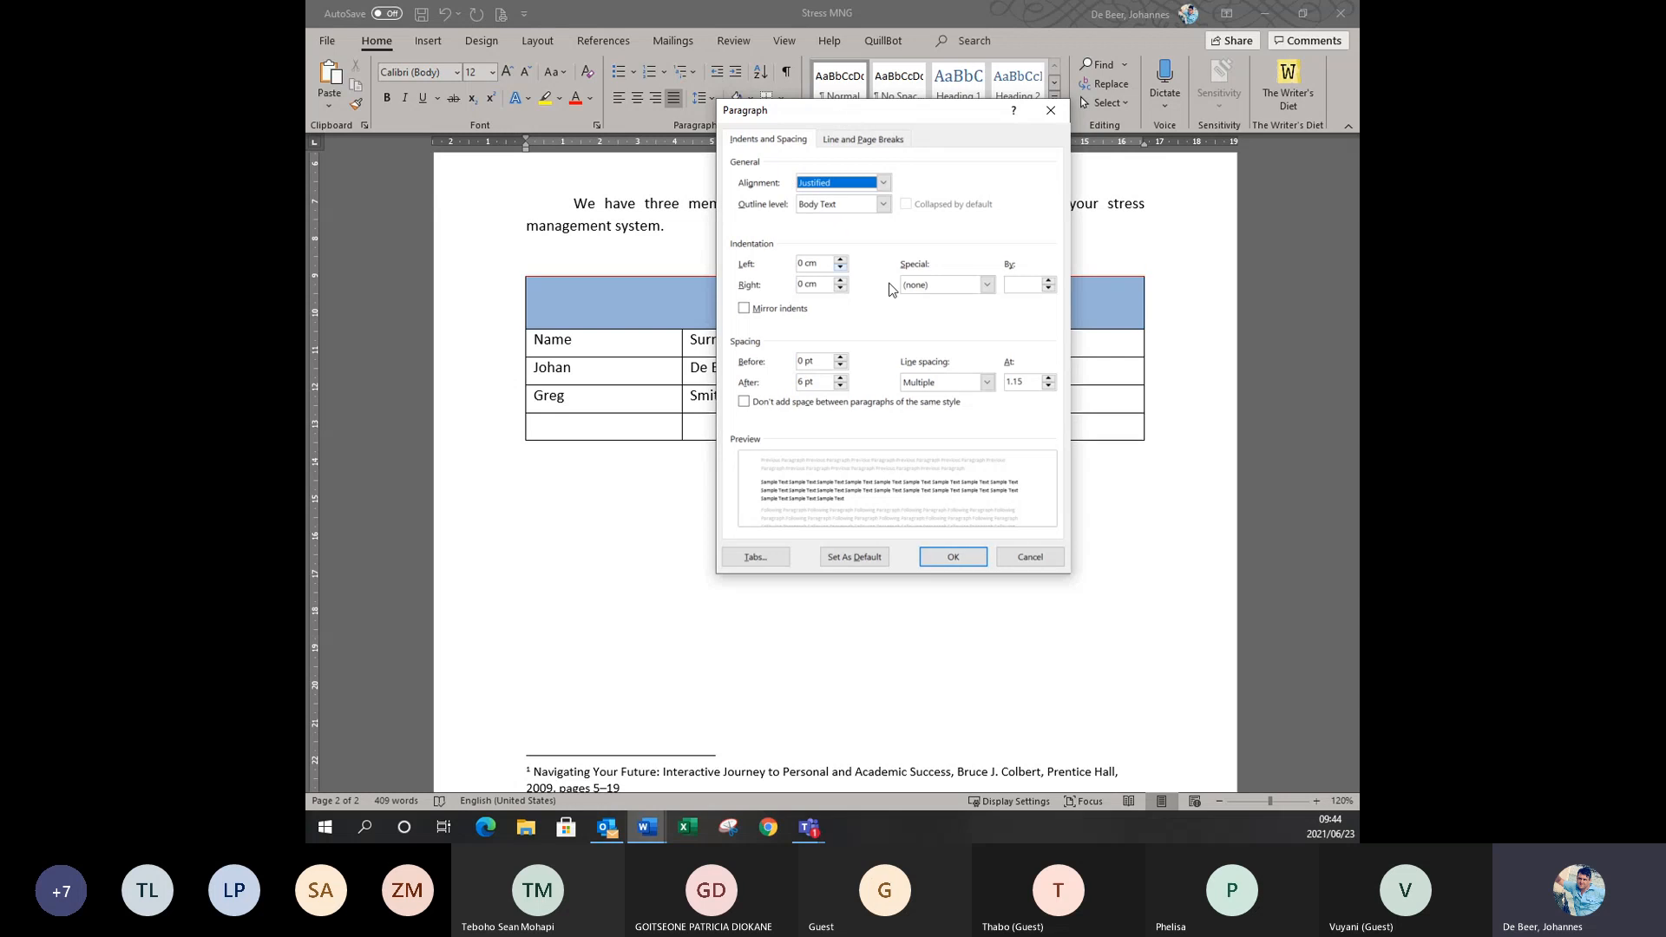
{"action": "left_click", "coordinate": [753, 560]}
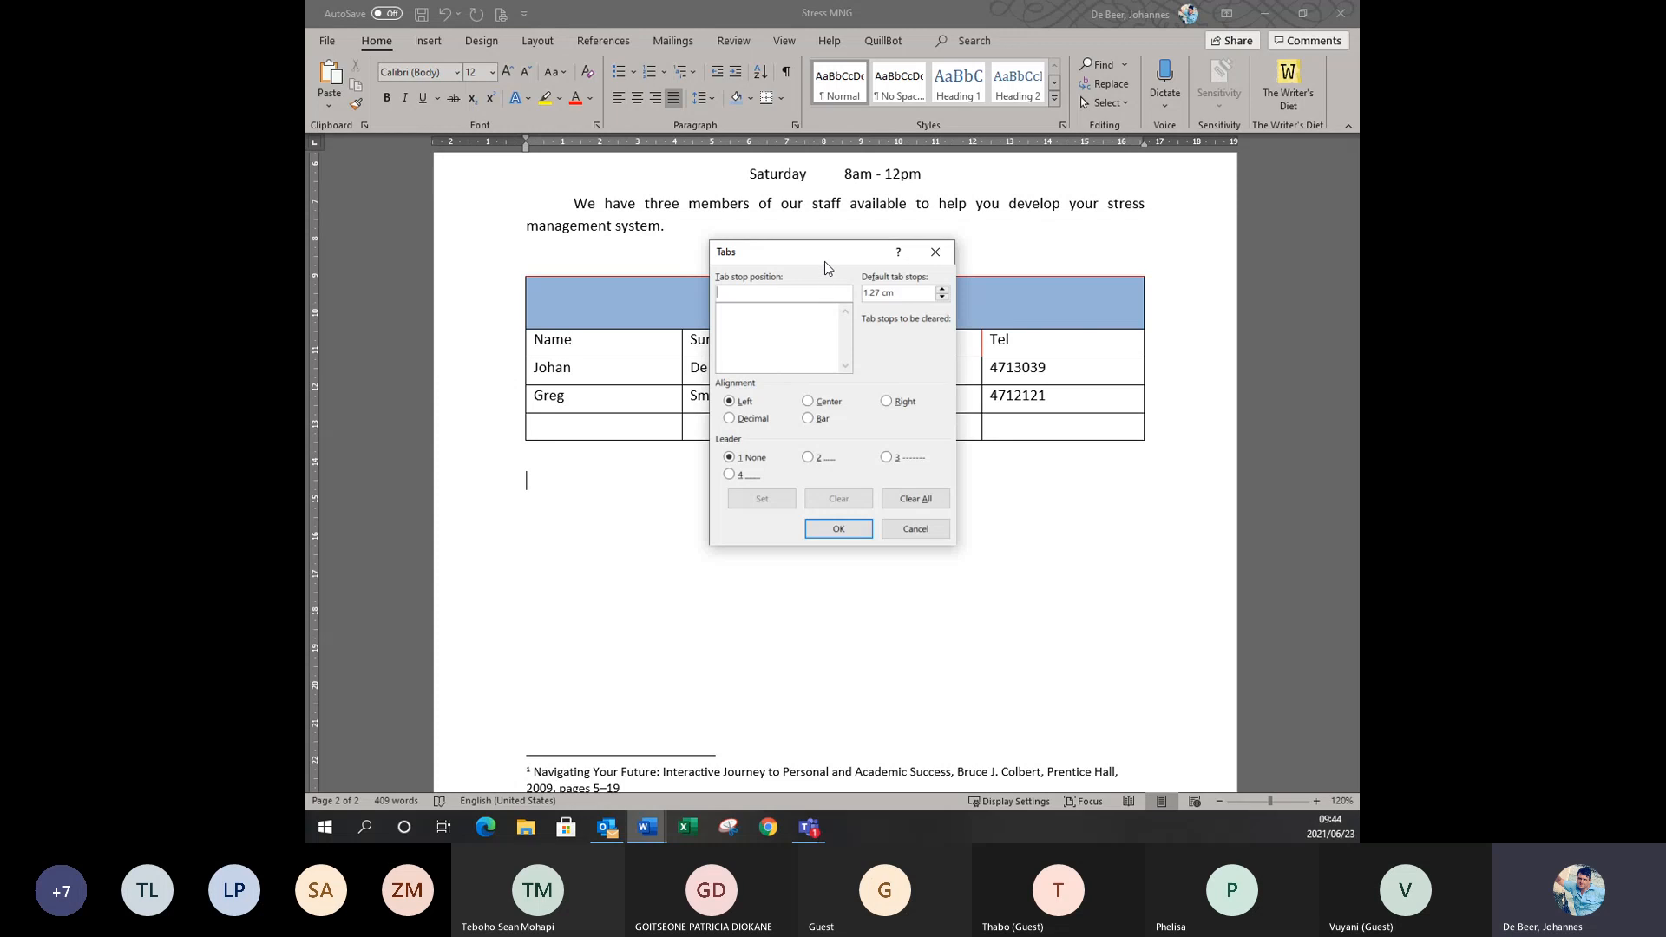
{"action": "left_click_drag", "start_coordinate": [833, 252], "coordinate": [938, 334]}
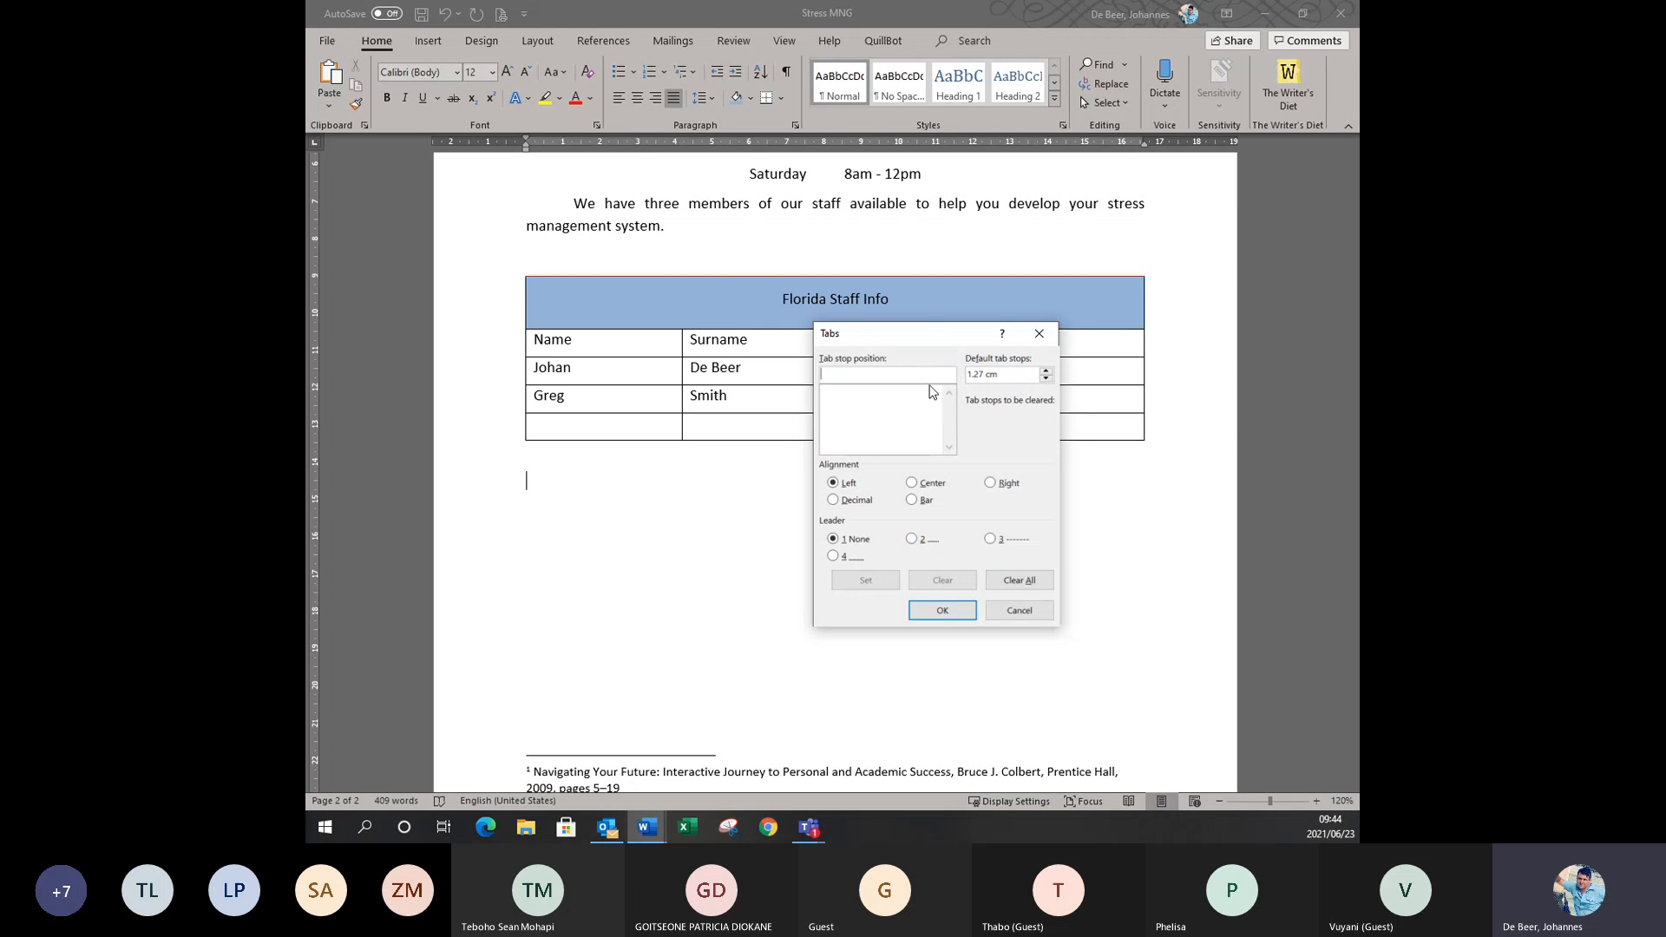
{"action": "left_click", "coordinate": [1026, 587]}
{"action": "type", "text": "4cm"}
{"action": "left_click", "coordinate": [884, 585]}
Set a second left-aligned tab stop at 7.3 cm with the dotted leader (option 2).
{"action": "key", "text": "BackSpace"}
{"action": "type", "text": "7.3cm"}
{"action": "left_click", "coordinate": [912, 539]}
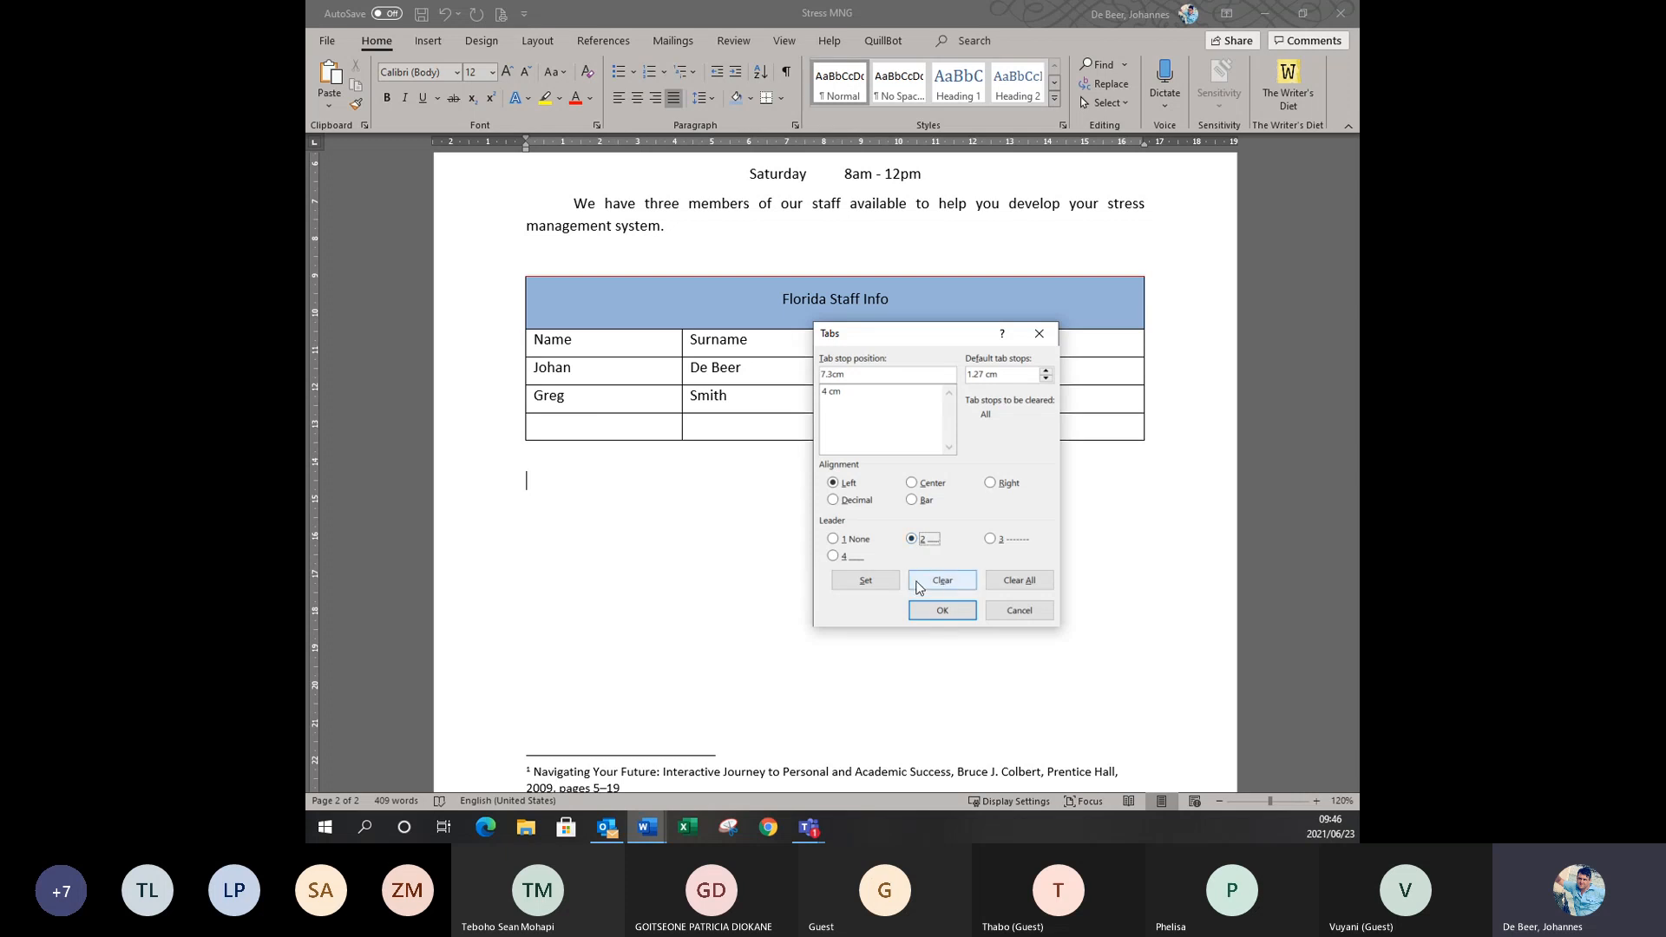
{"action": "left_click", "coordinate": [876, 578]}
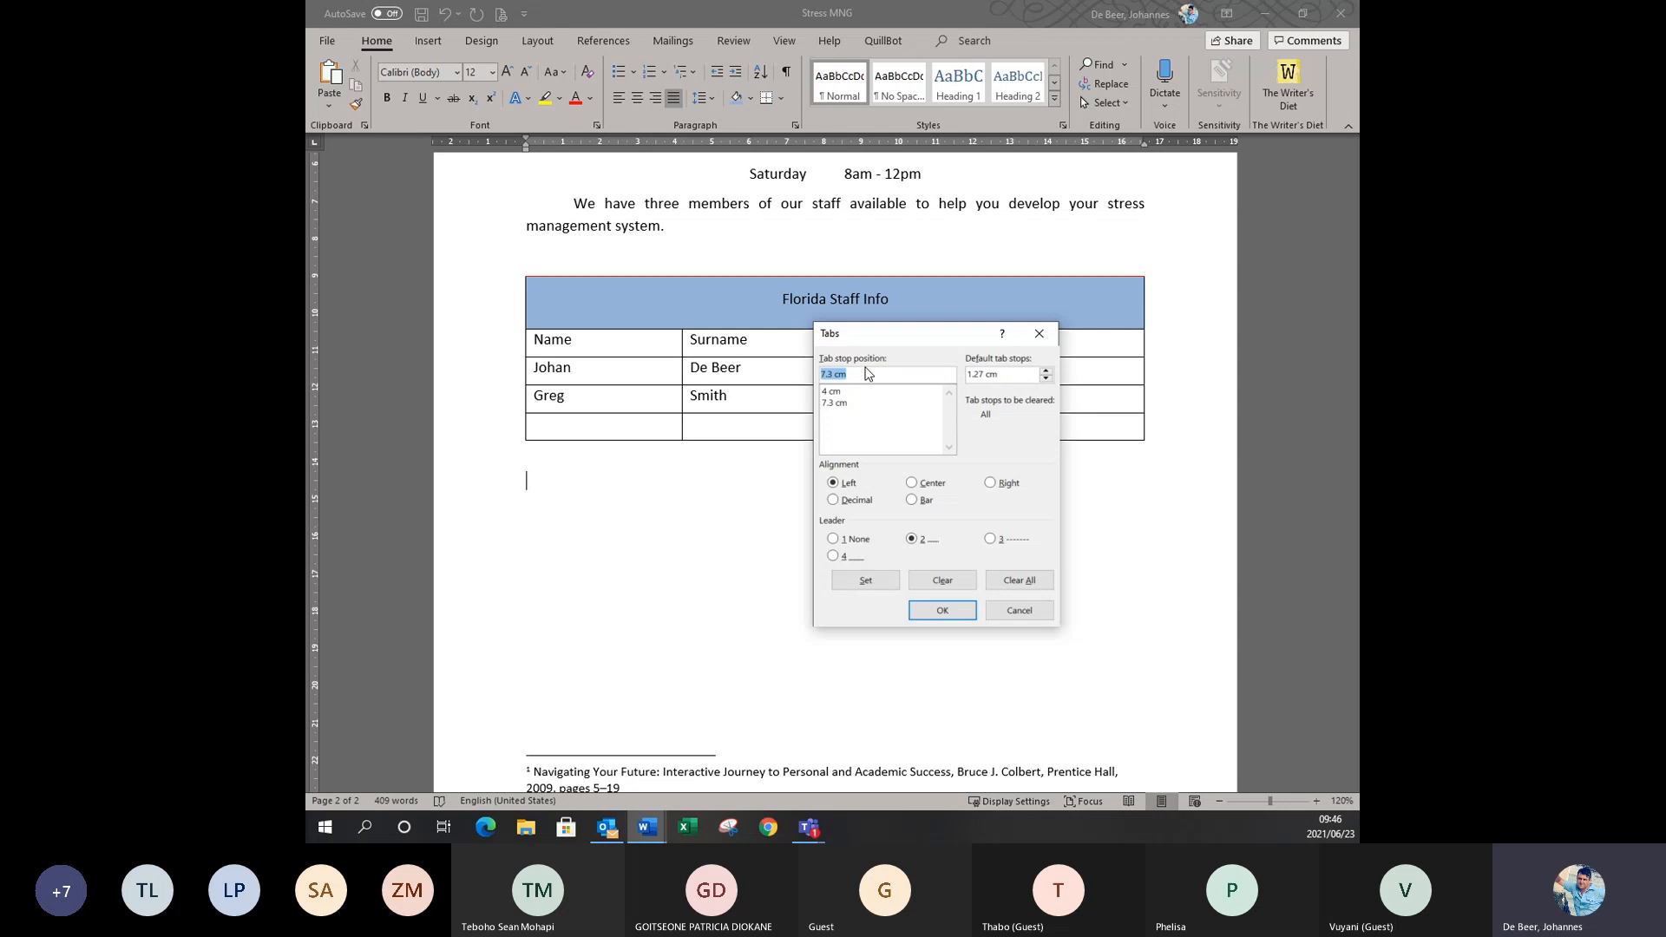
Set a third left-aligned tab stop at 13 cm with the underscore leader (option 4) and apply the tab settings.
{"action": "type", "text": "13cm"}
{"action": "left_click", "coordinate": [837, 556]}
{"action": "left_click", "coordinate": [858, 581]}
{"action": "left_click", "coordinate": [940, 611]}
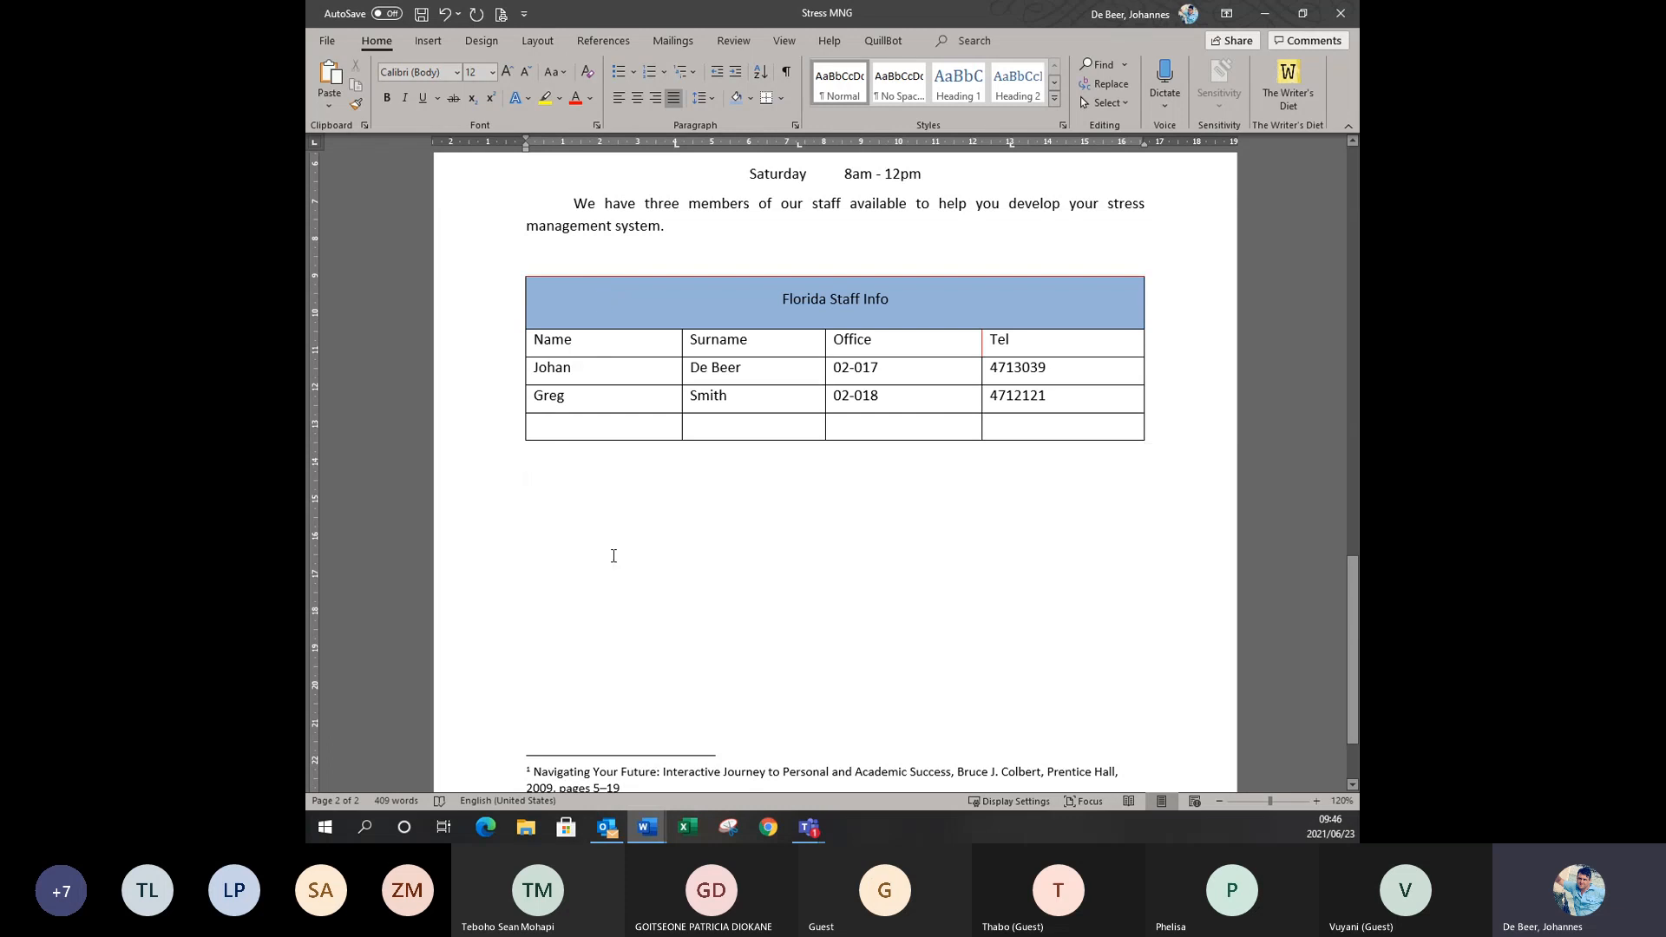
Enter "Name", "surname" and "office number" at the custom tab stops with their dotted and underscore leaders, and add a leader-only line below.
{"action": "type", "text": "named"}
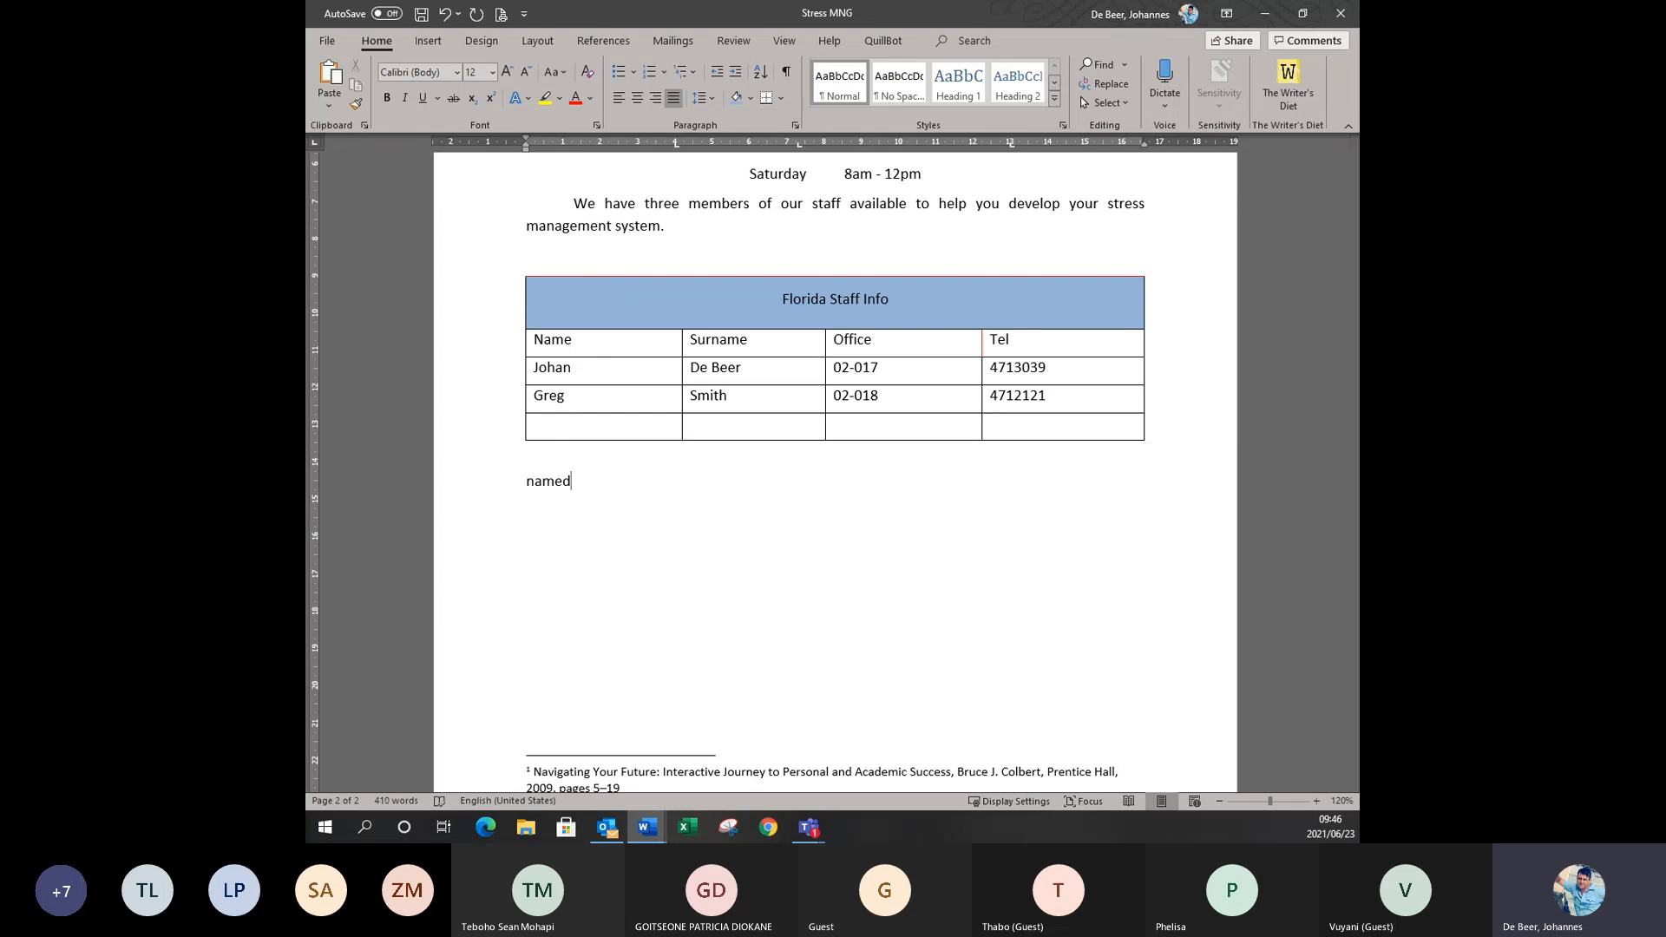
{"action": "key", "text": "BackSpace"}
{"action": "key", "text": "Tab"}
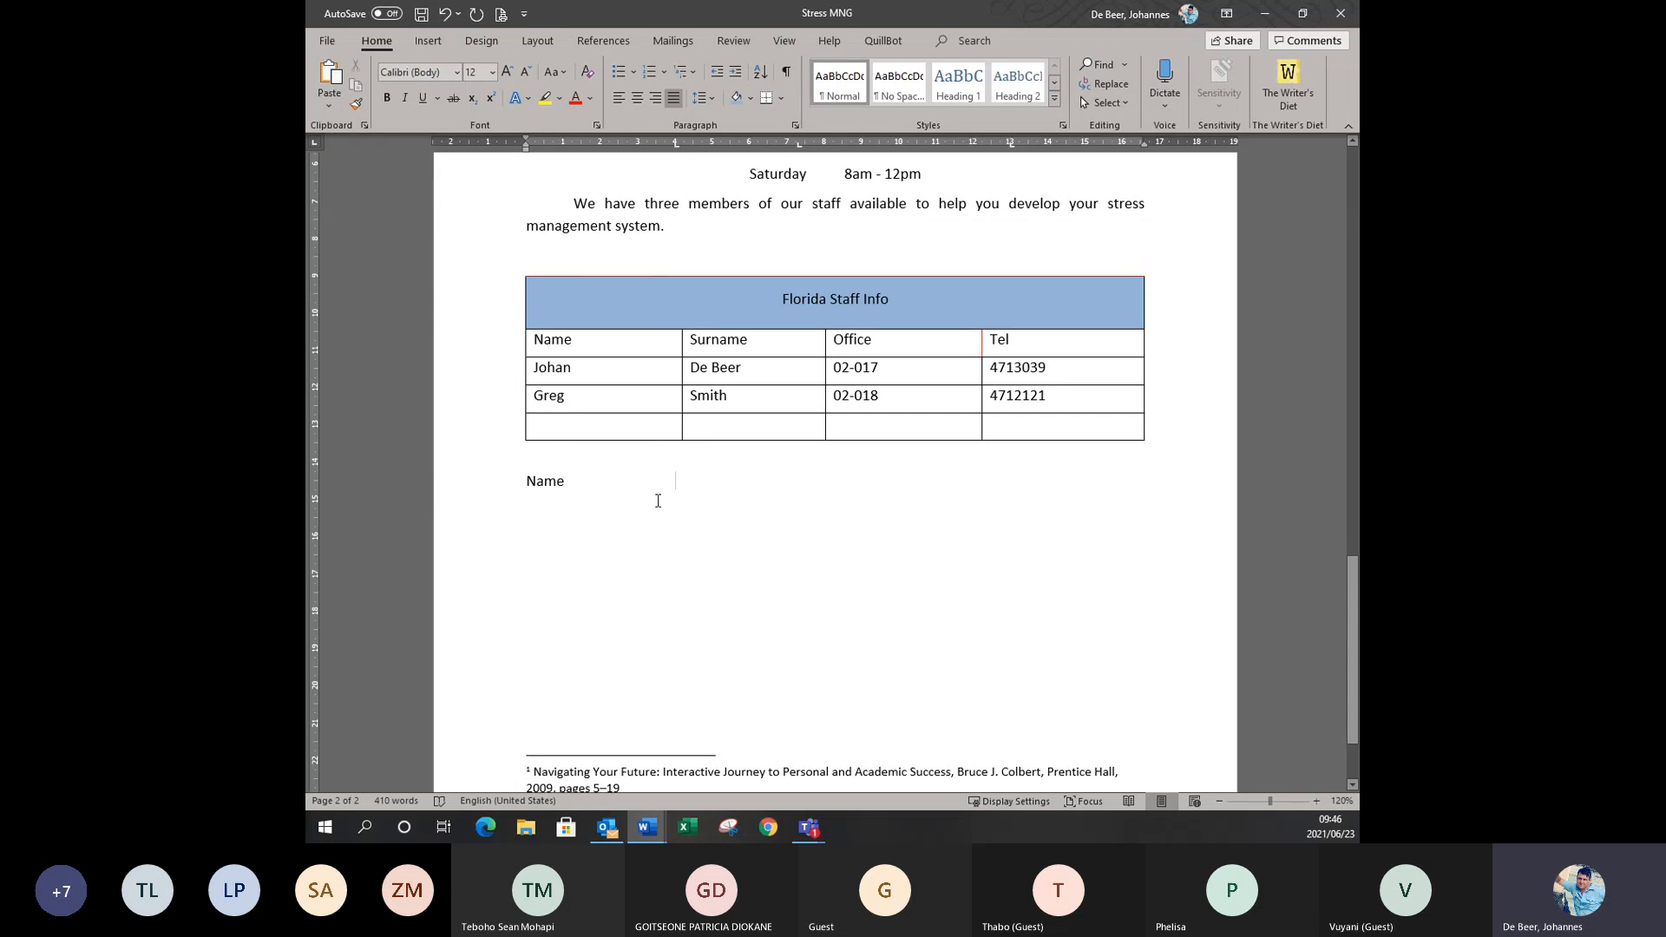
{"action": "key", "text": "Tab"}
{"action": "type", "text": "surnam"}
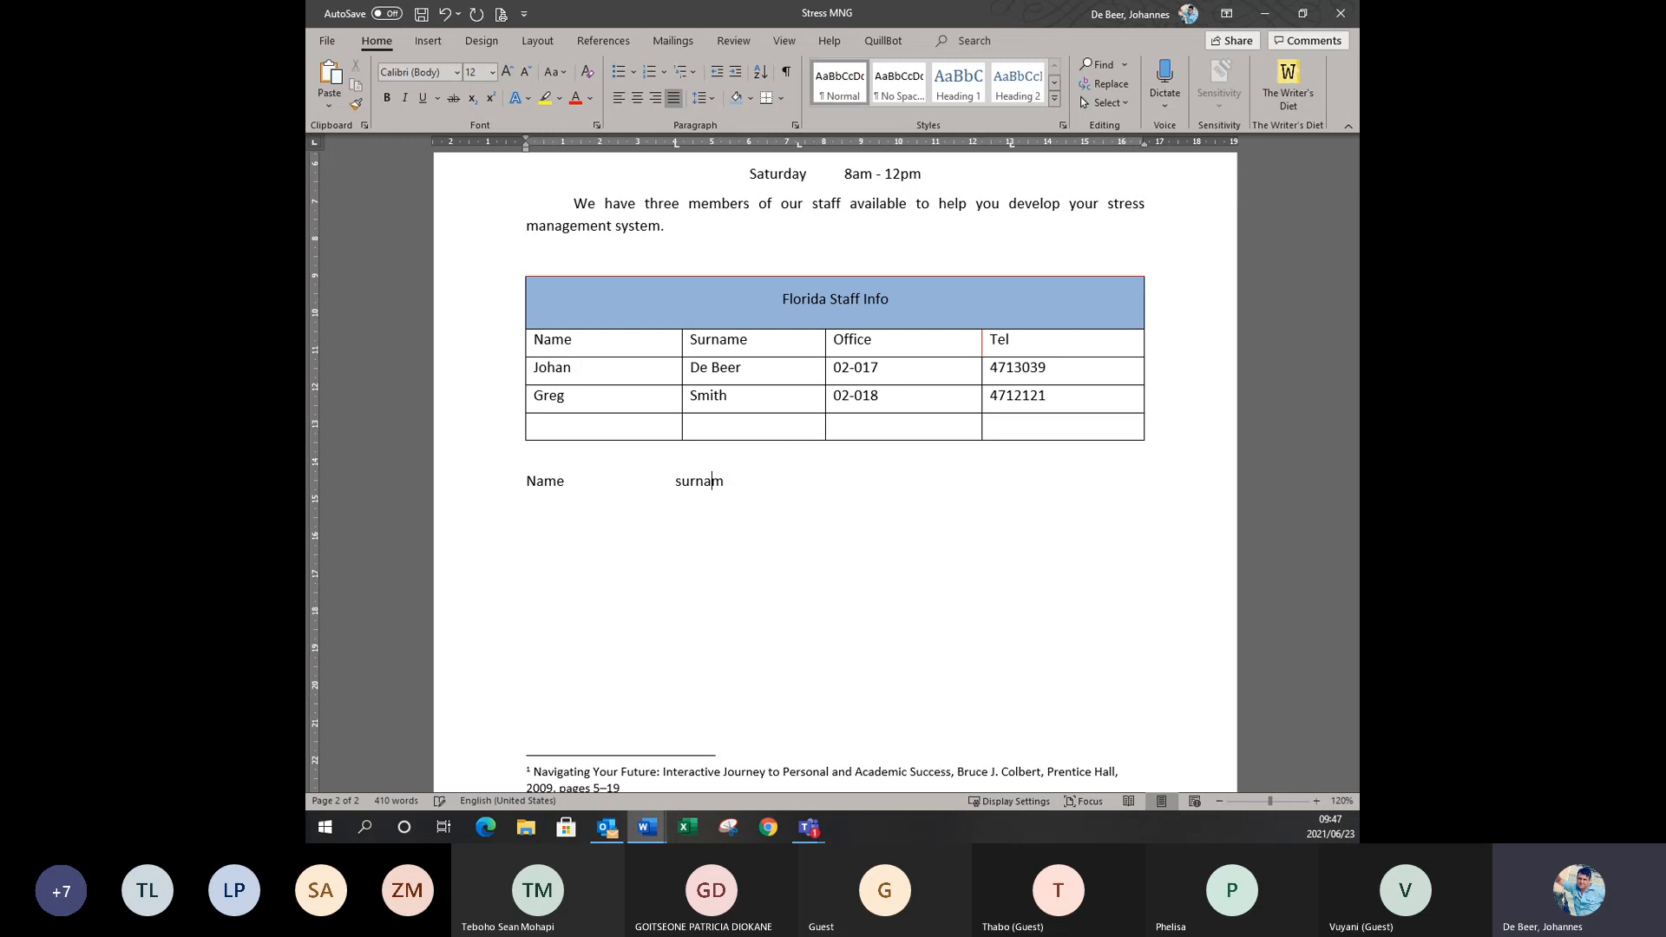
{"action": "type", "text": "e..............."}
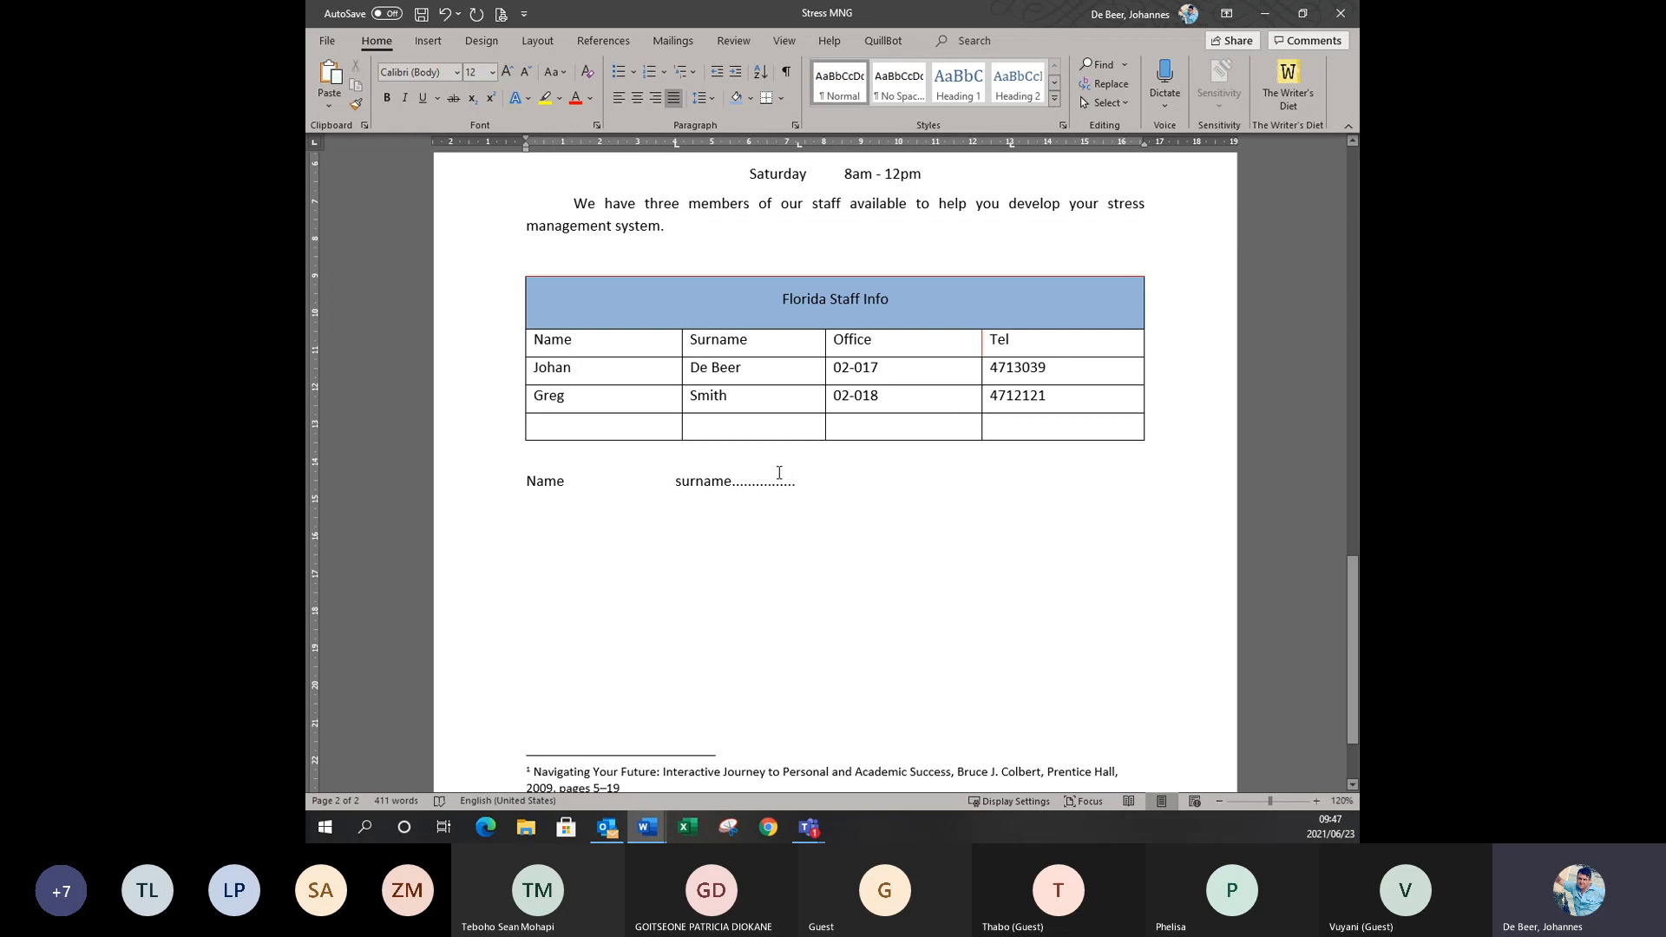
{"action": "type", "text": "office "}
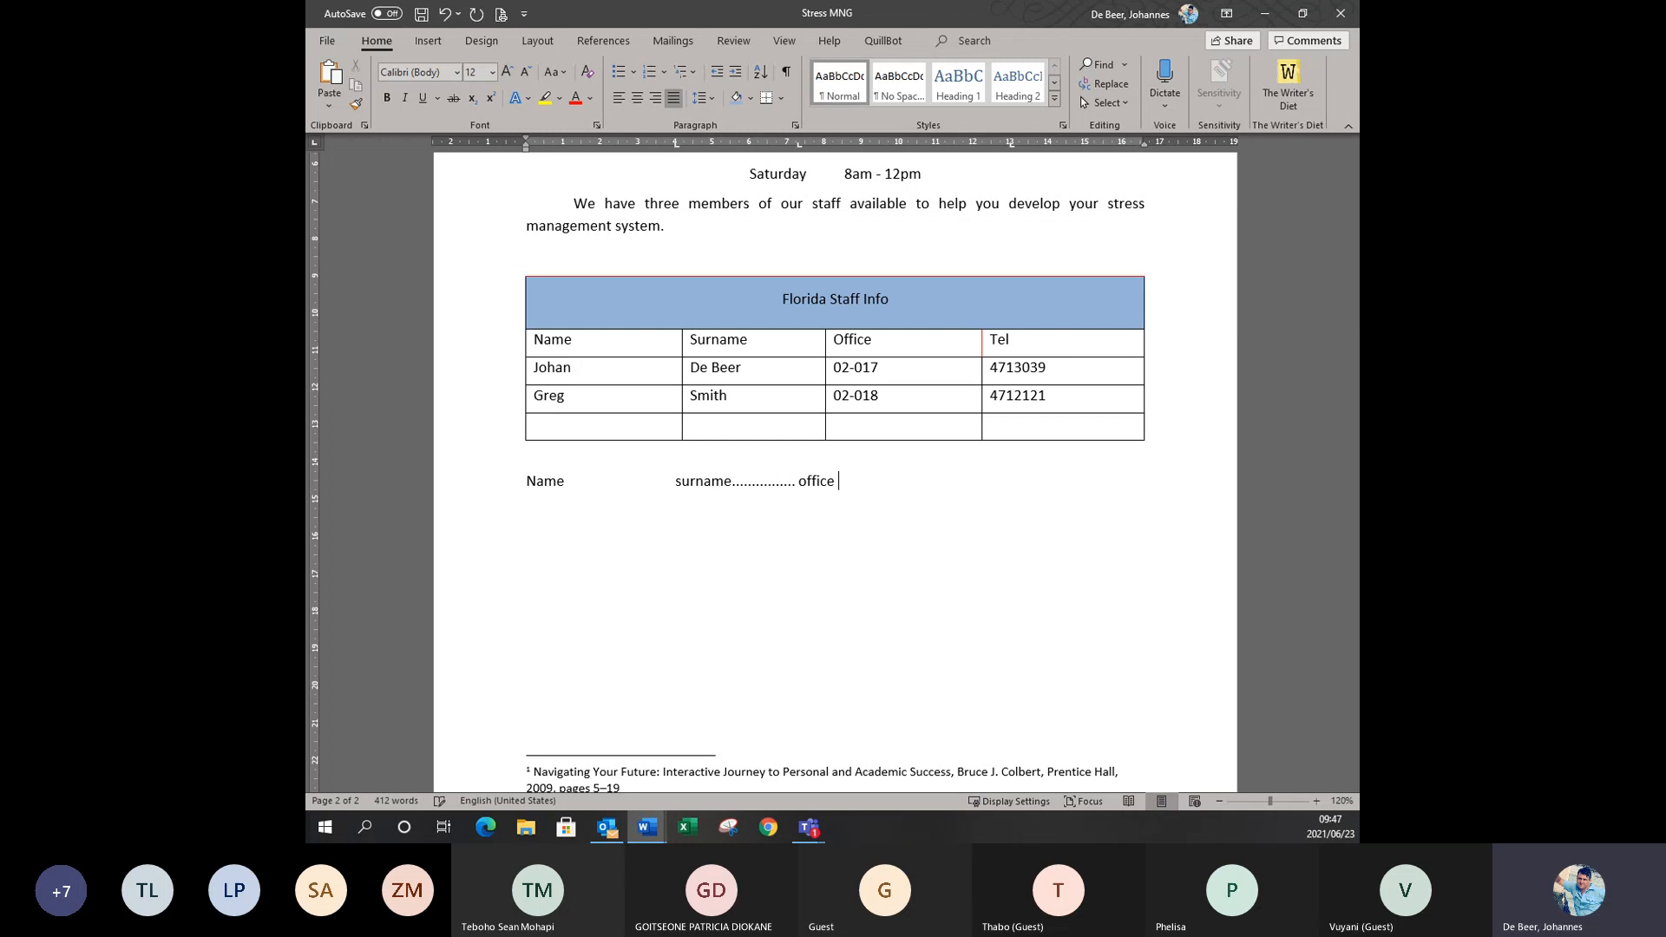
{"action": "type", "text": "number"}
{"action": "type", "text": "________________"}
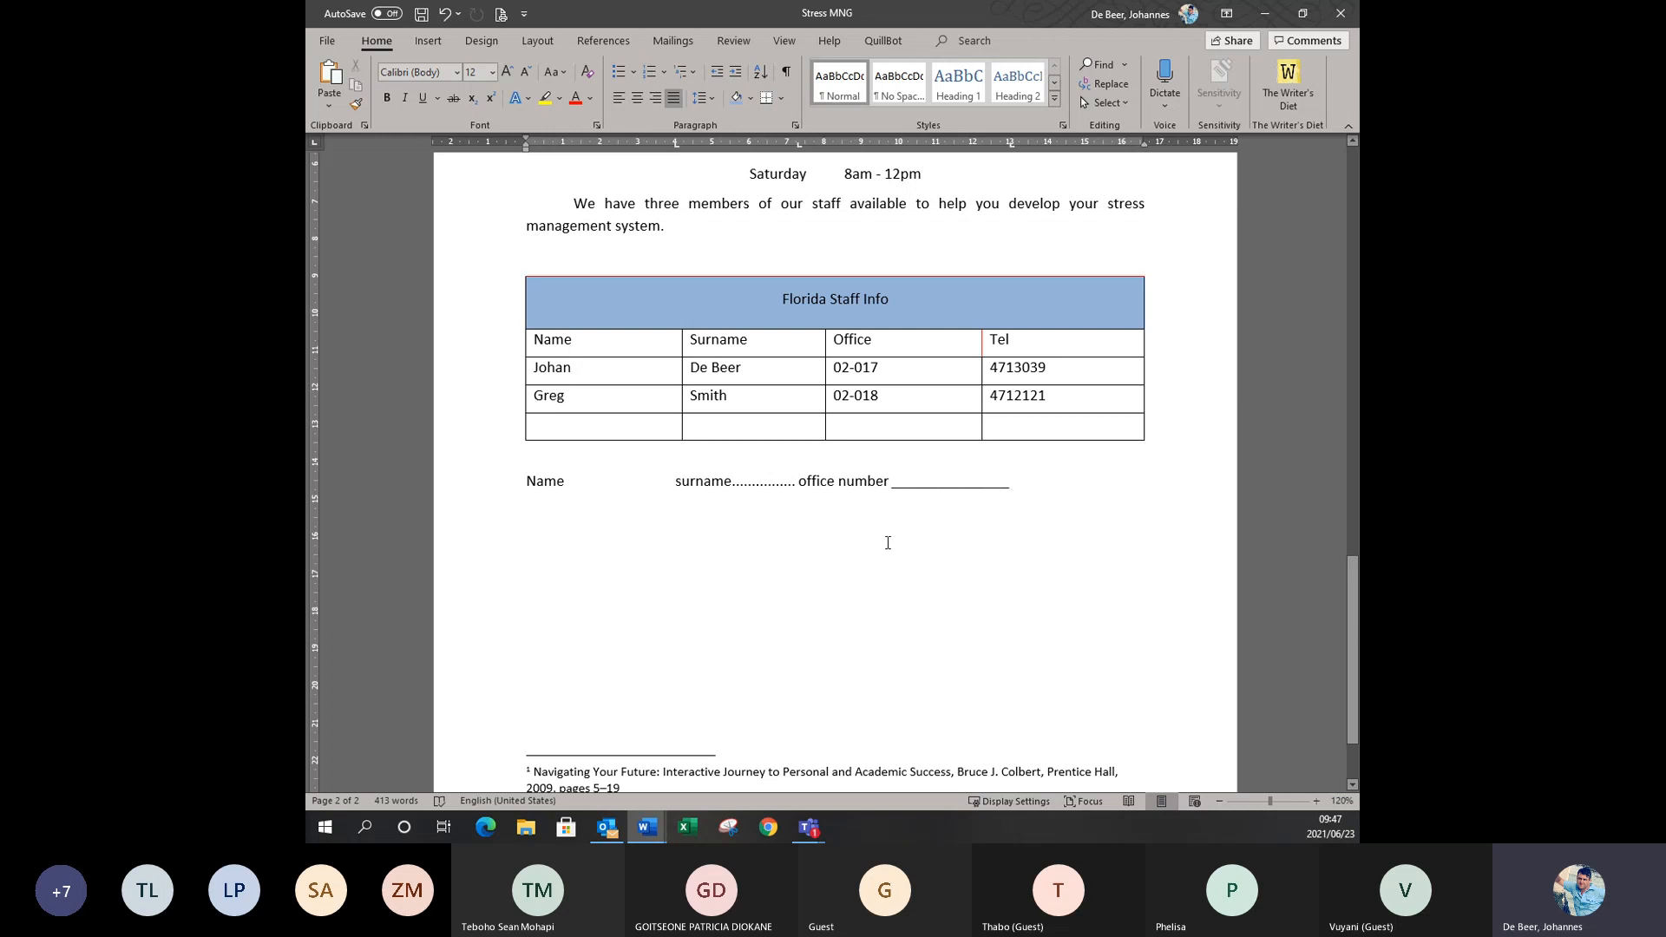
{"action": "key", "text": "Return"}
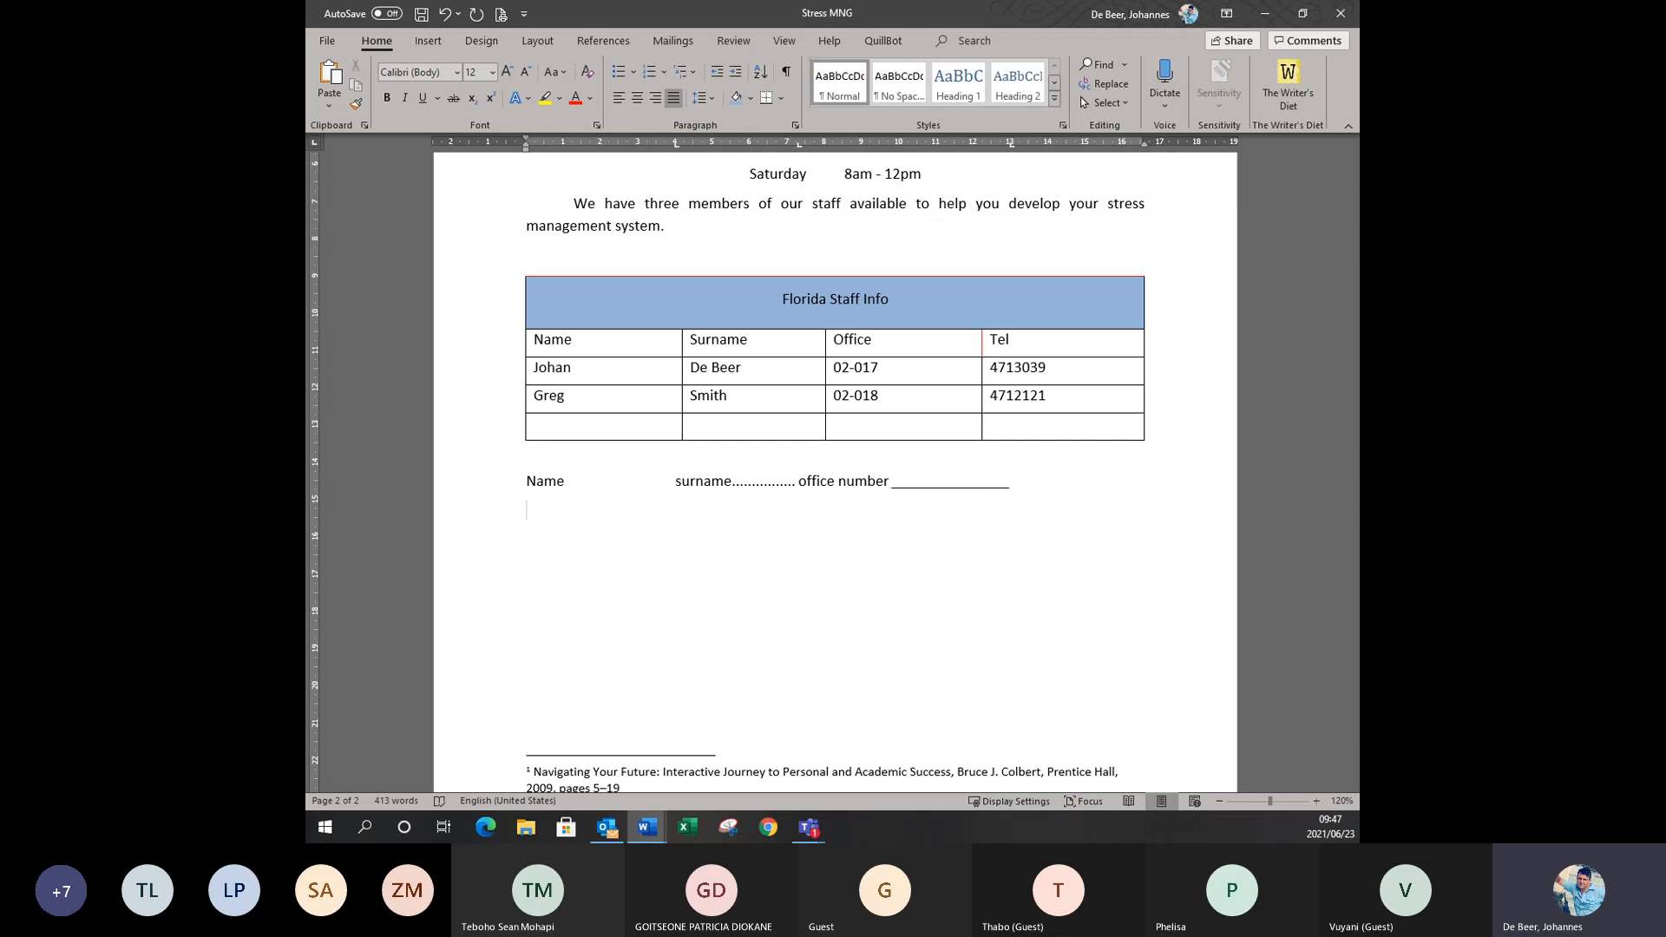
{"action": "type", "text": "............................  ____________________________"}
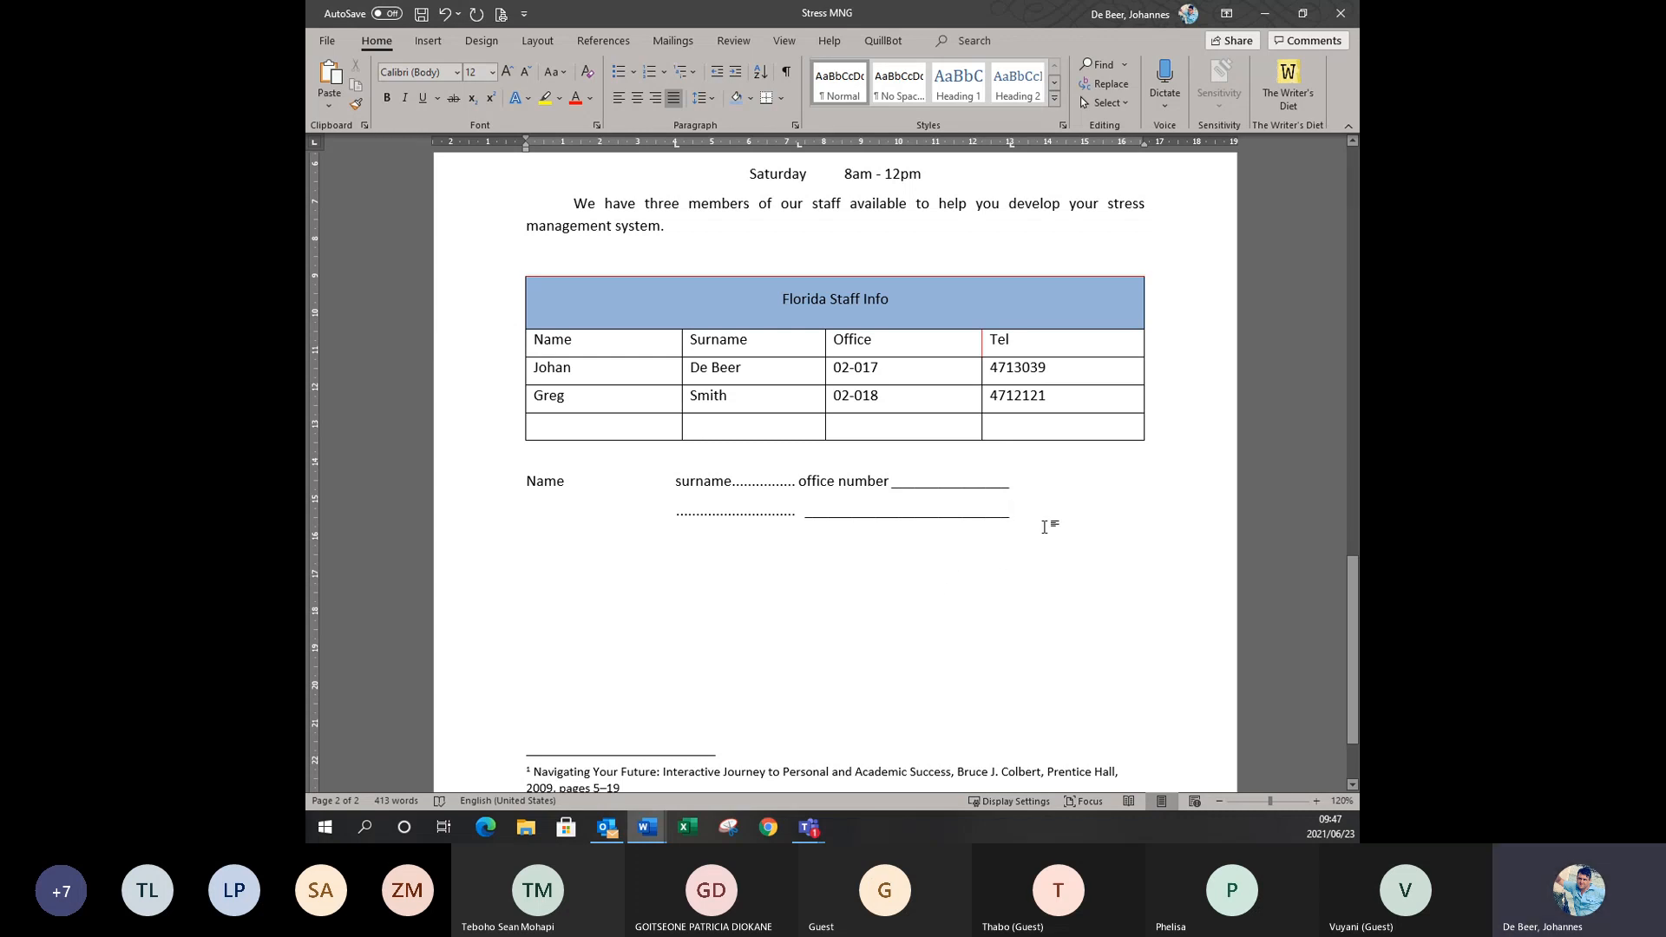
{"action": "scroll", "coordinate": [1045, 527], "scroll_direction": "up", "scroll_amount": 5}
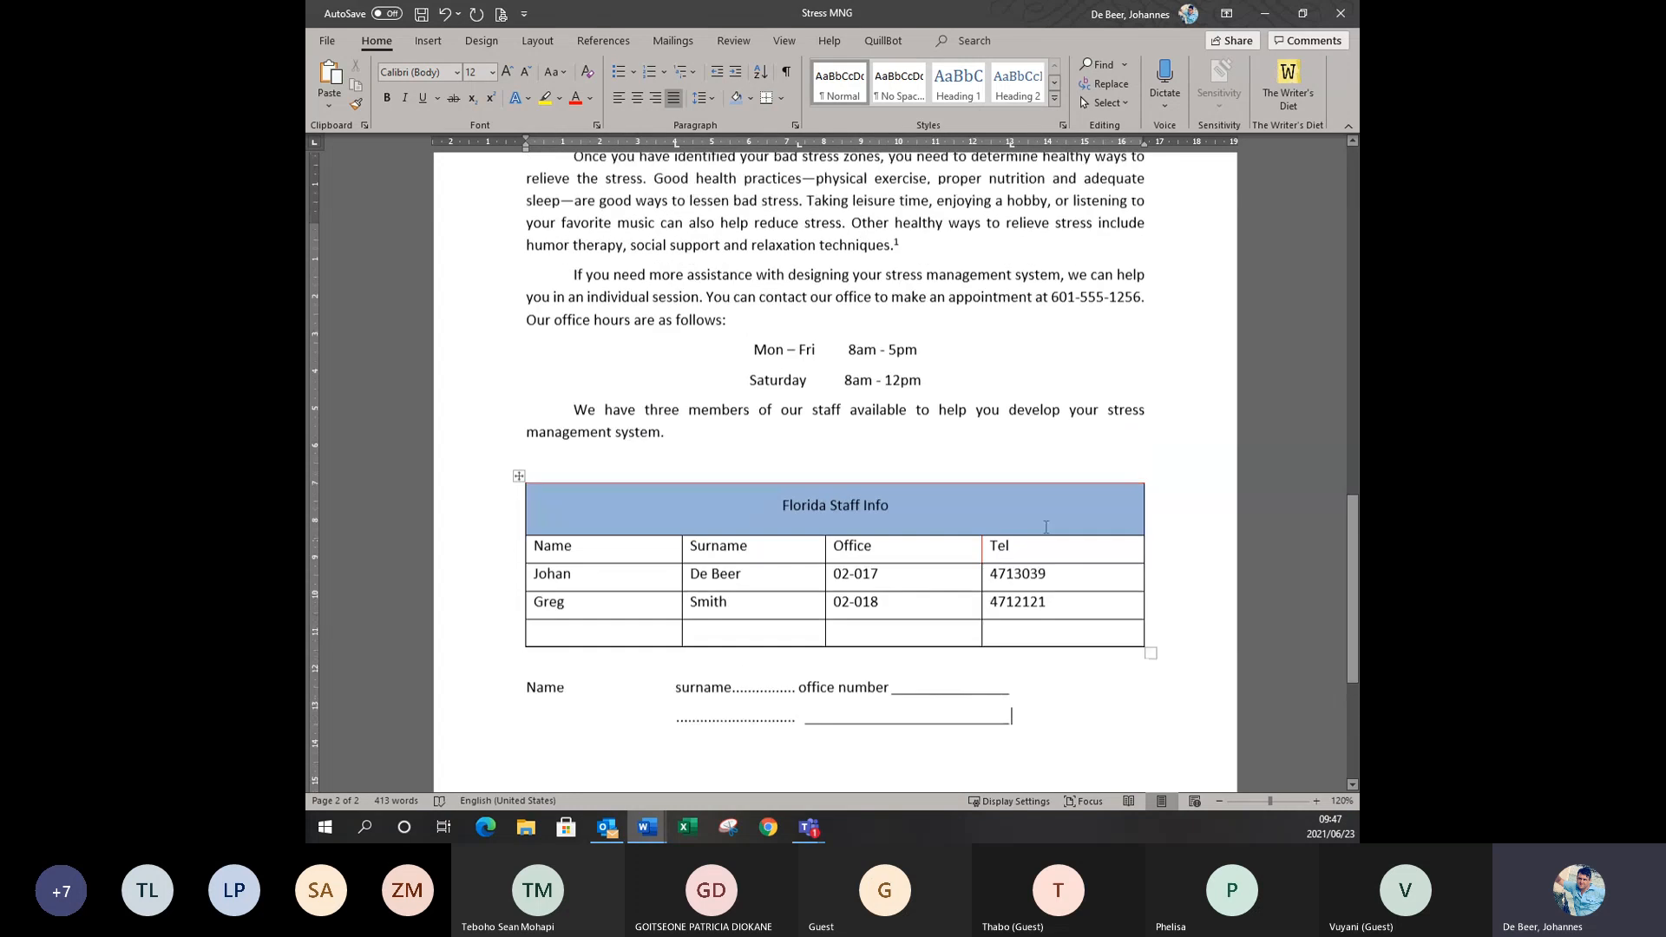
{"action": "scroll", "coordinate": [1045, 527], "scroll_direction": "up", "scroll_amount": 6}
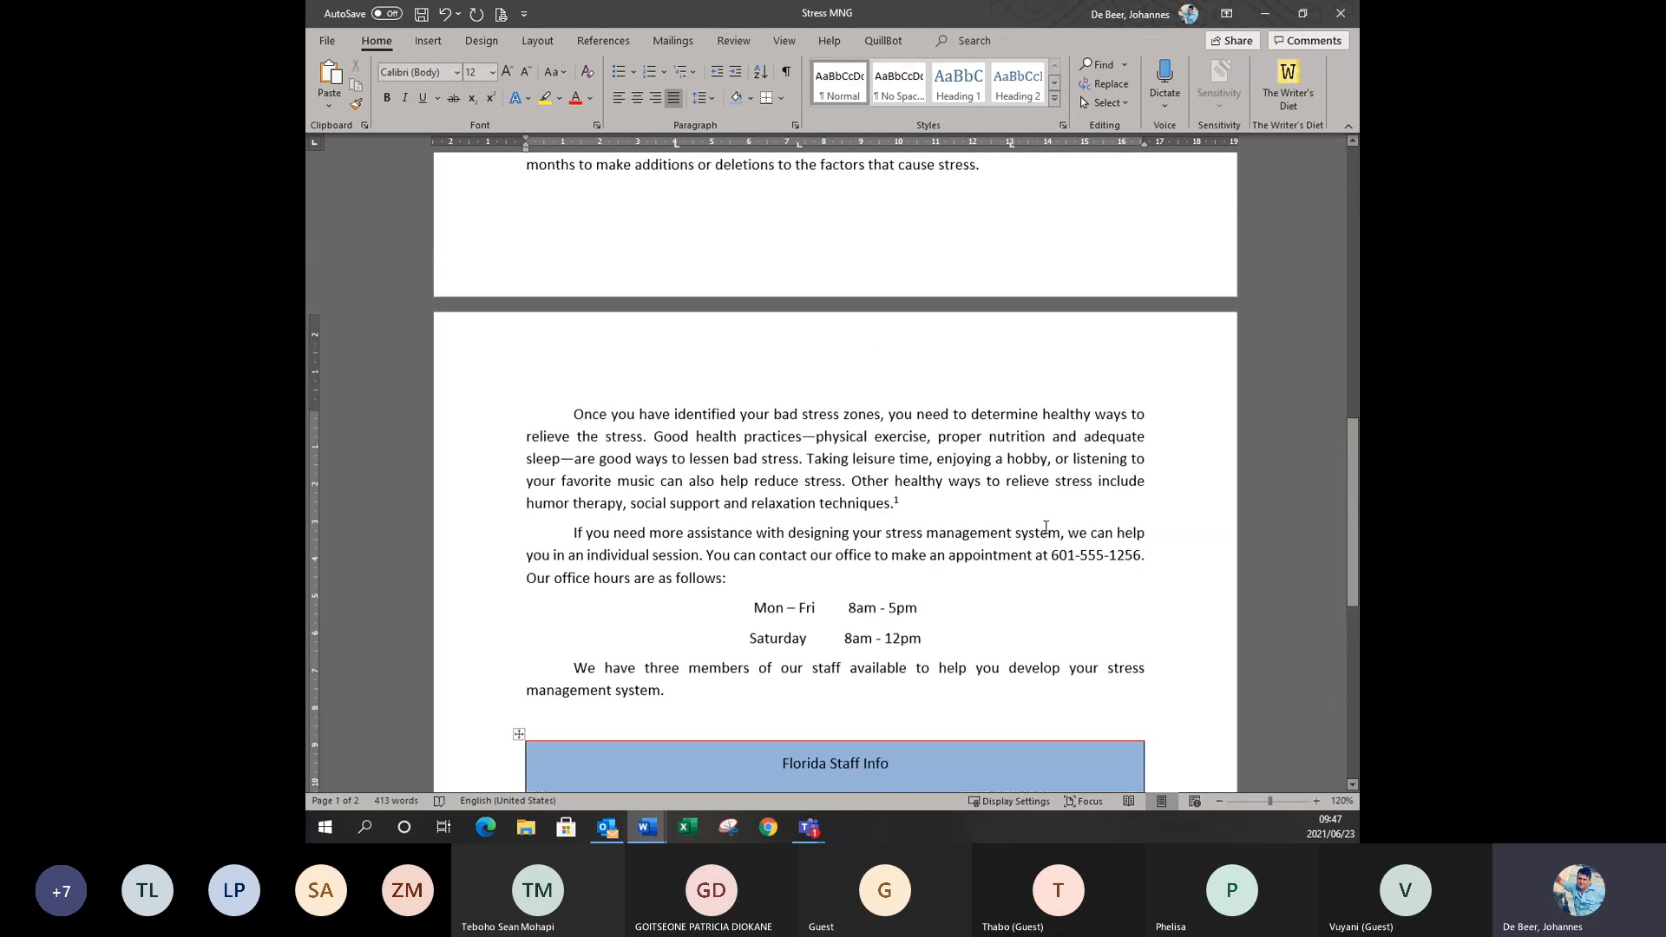
{"action": "scroll", "coordinate": [1045, 527], "scroll_direction": "up", "scroll_amount": 3}
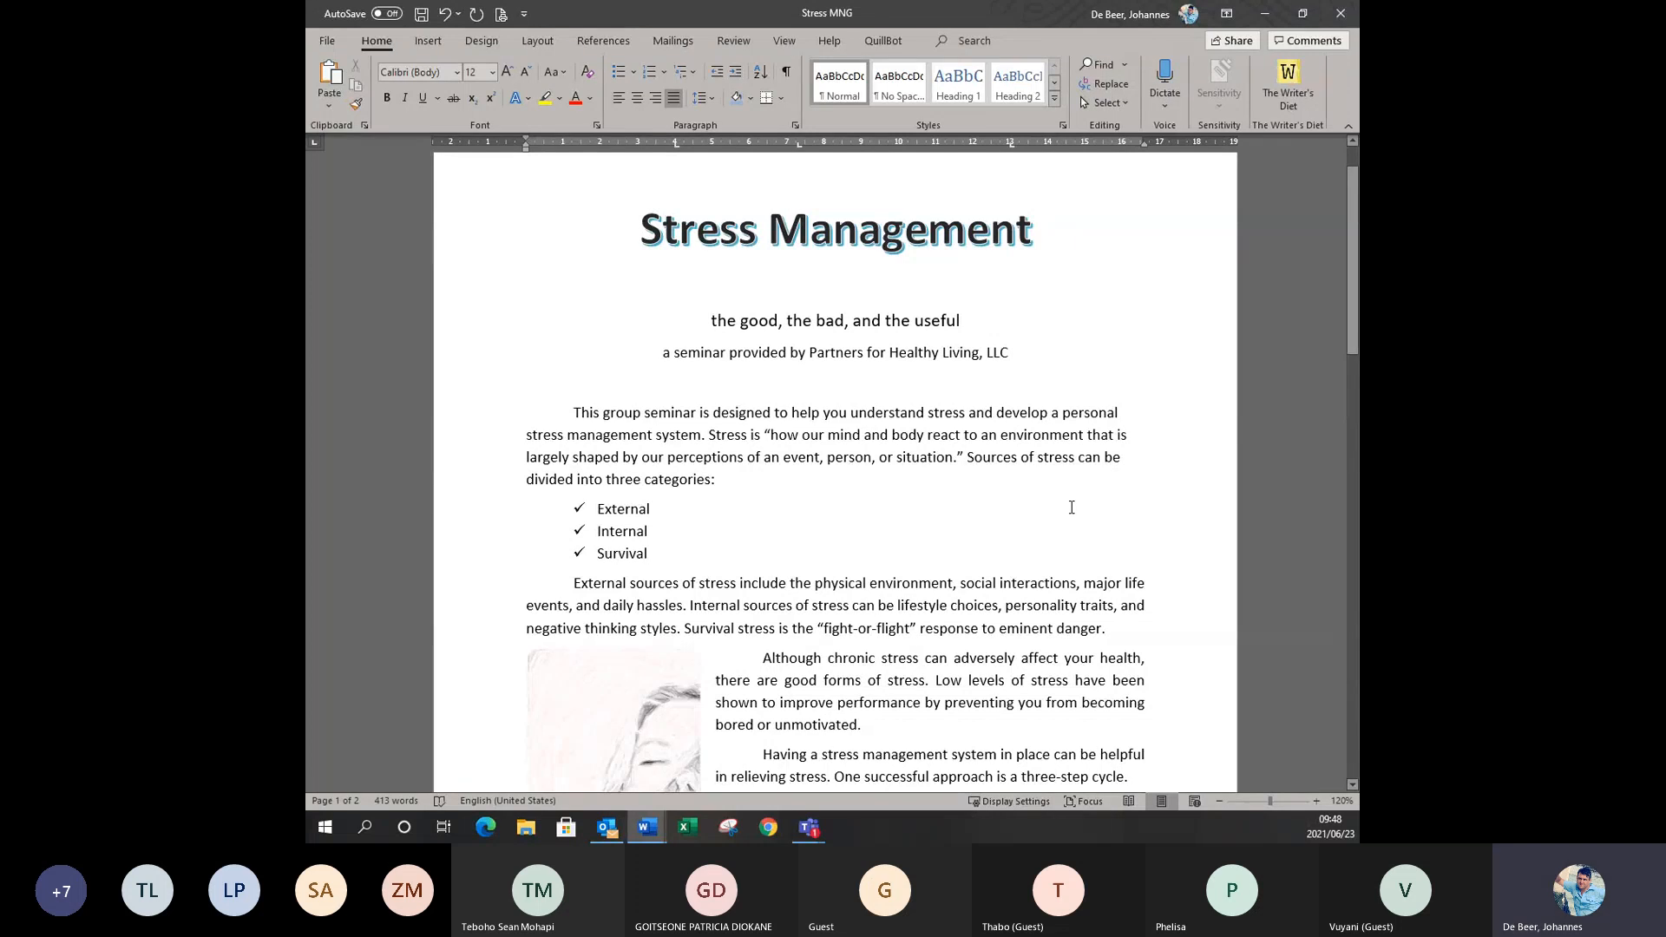
{"action": "scroll", "coordinate": [1071, 507], "scroll_direction": "down", "scroll_amount": 15}
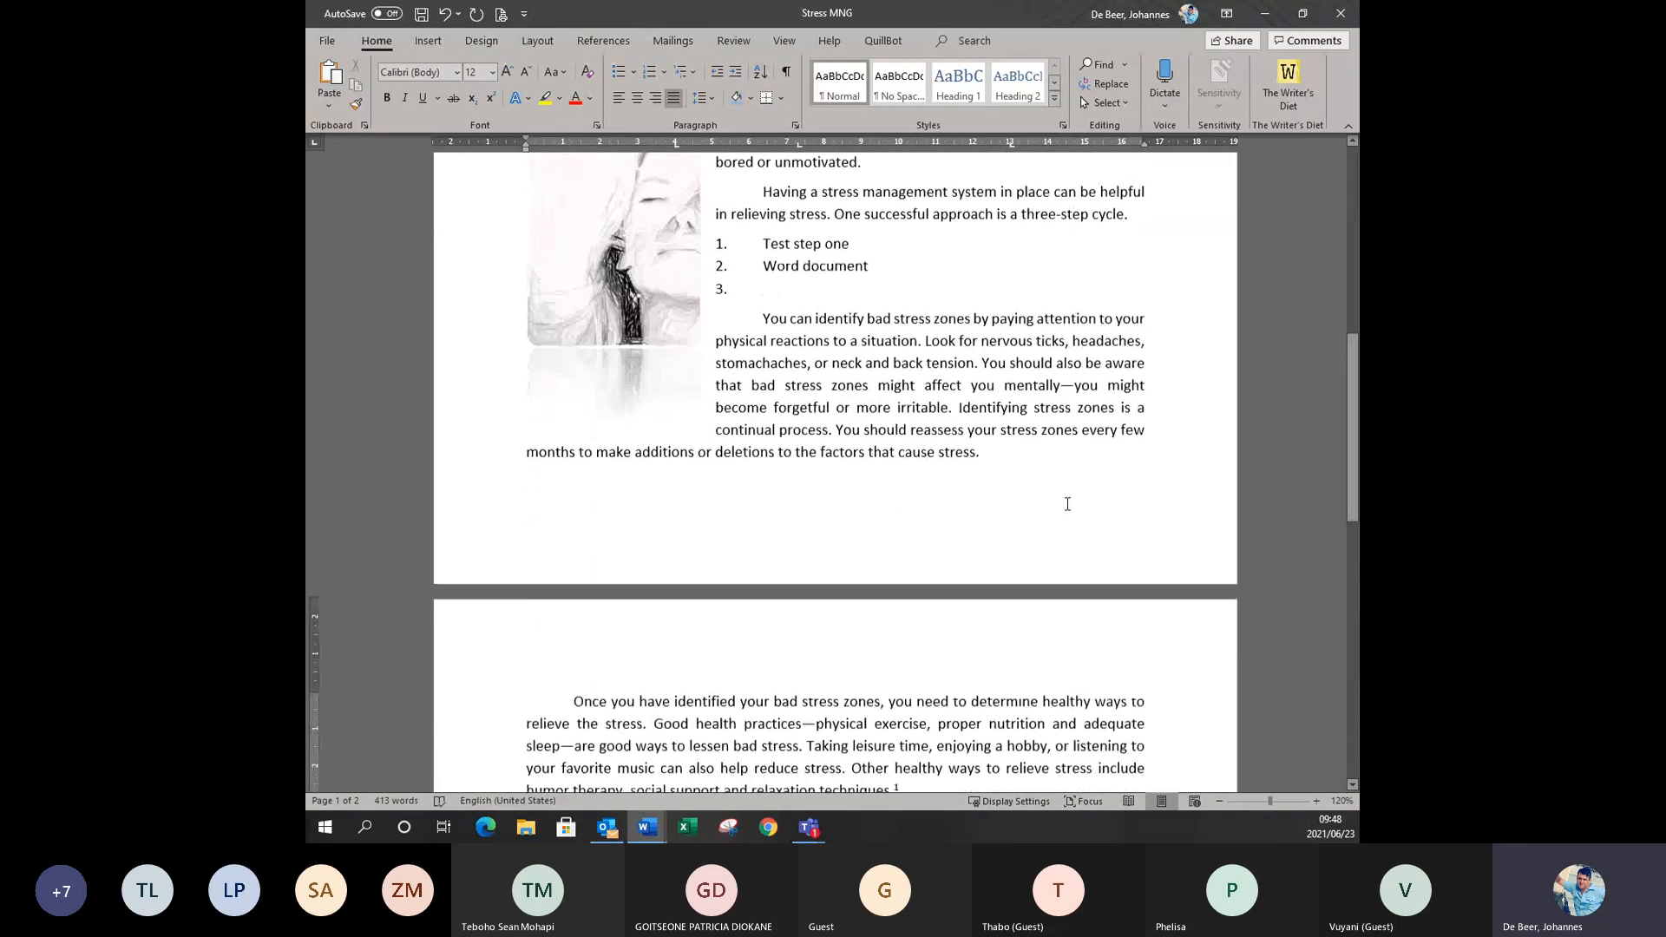
{"action": "scroll", "coordinate": [1062, 489], "scroll_direction": "down", "scroll_amount": 8}
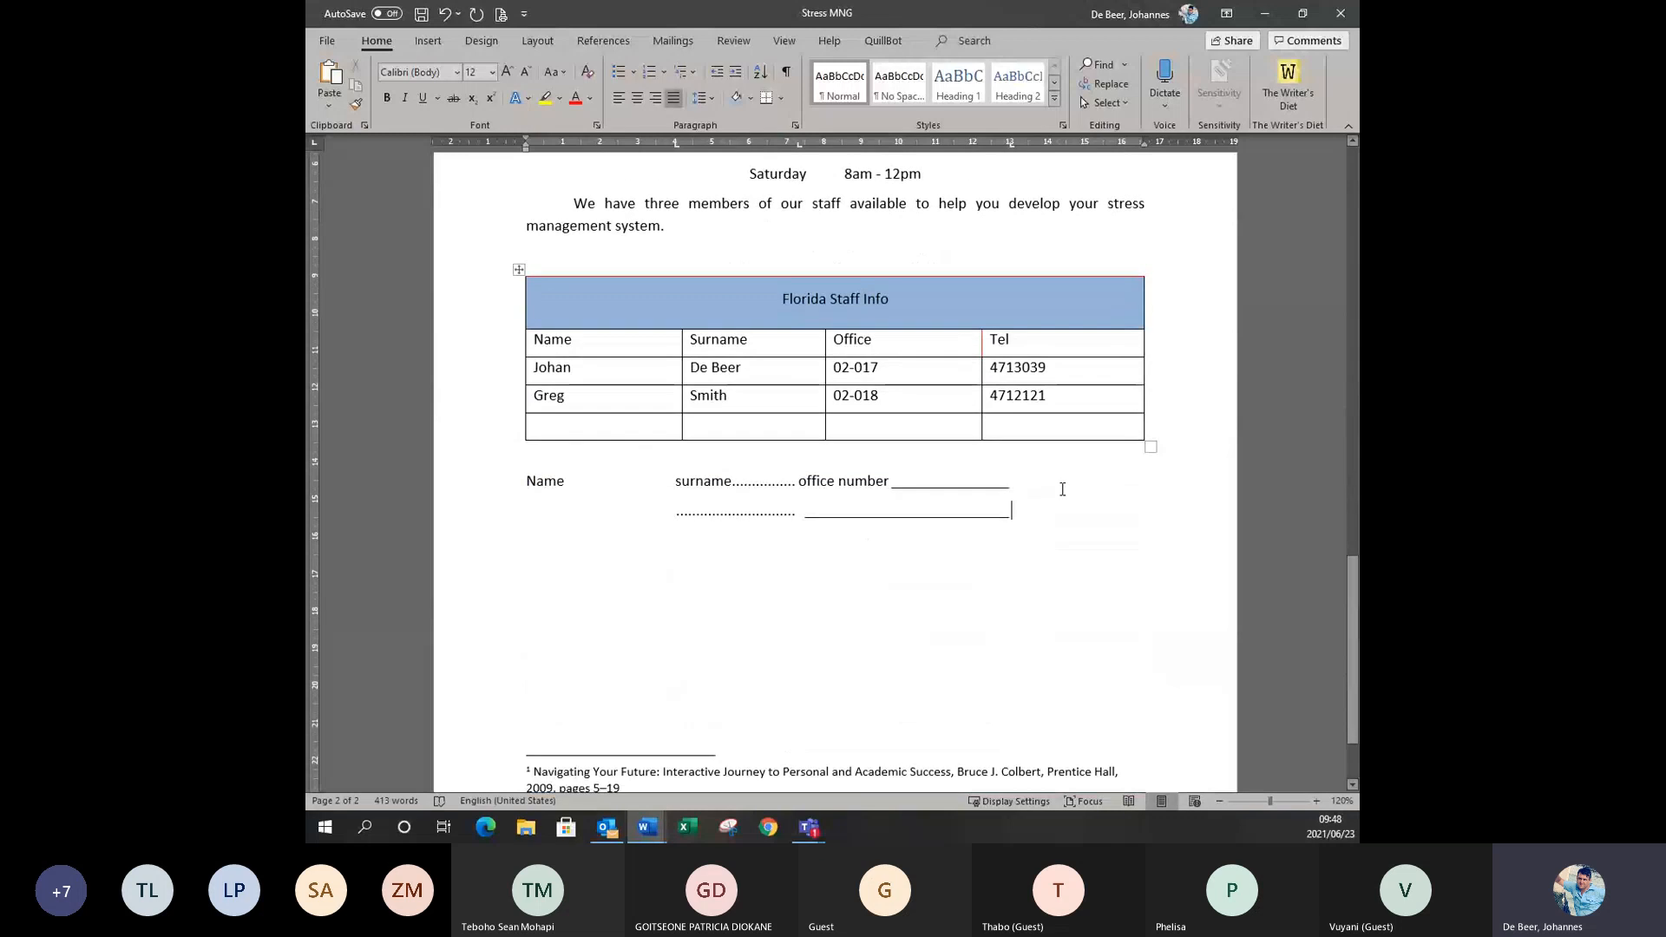
Write "Building size is 456m2" on the empty line above the Florida Staff Info table.
{"action": "scroll", "coordinate": [1078, 290], "scroll_direction": "up", "scroll_amount": 3}
{"action": "left_click", "coordinate": [606, 443]}
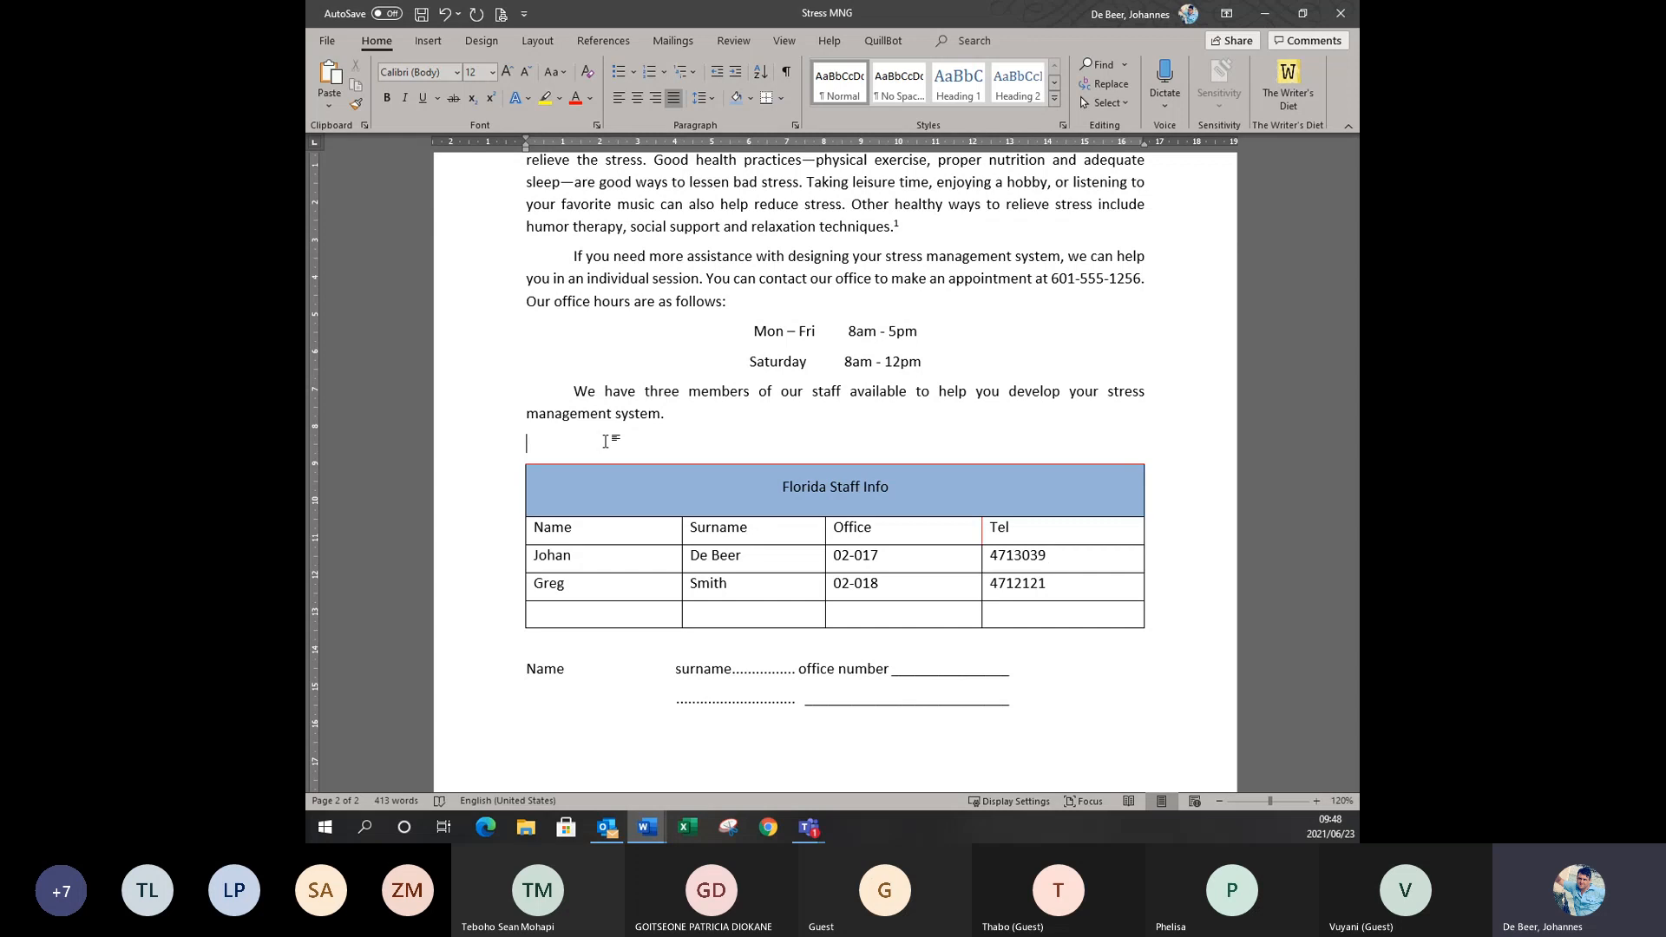
{"action": "type", "text": "building"}
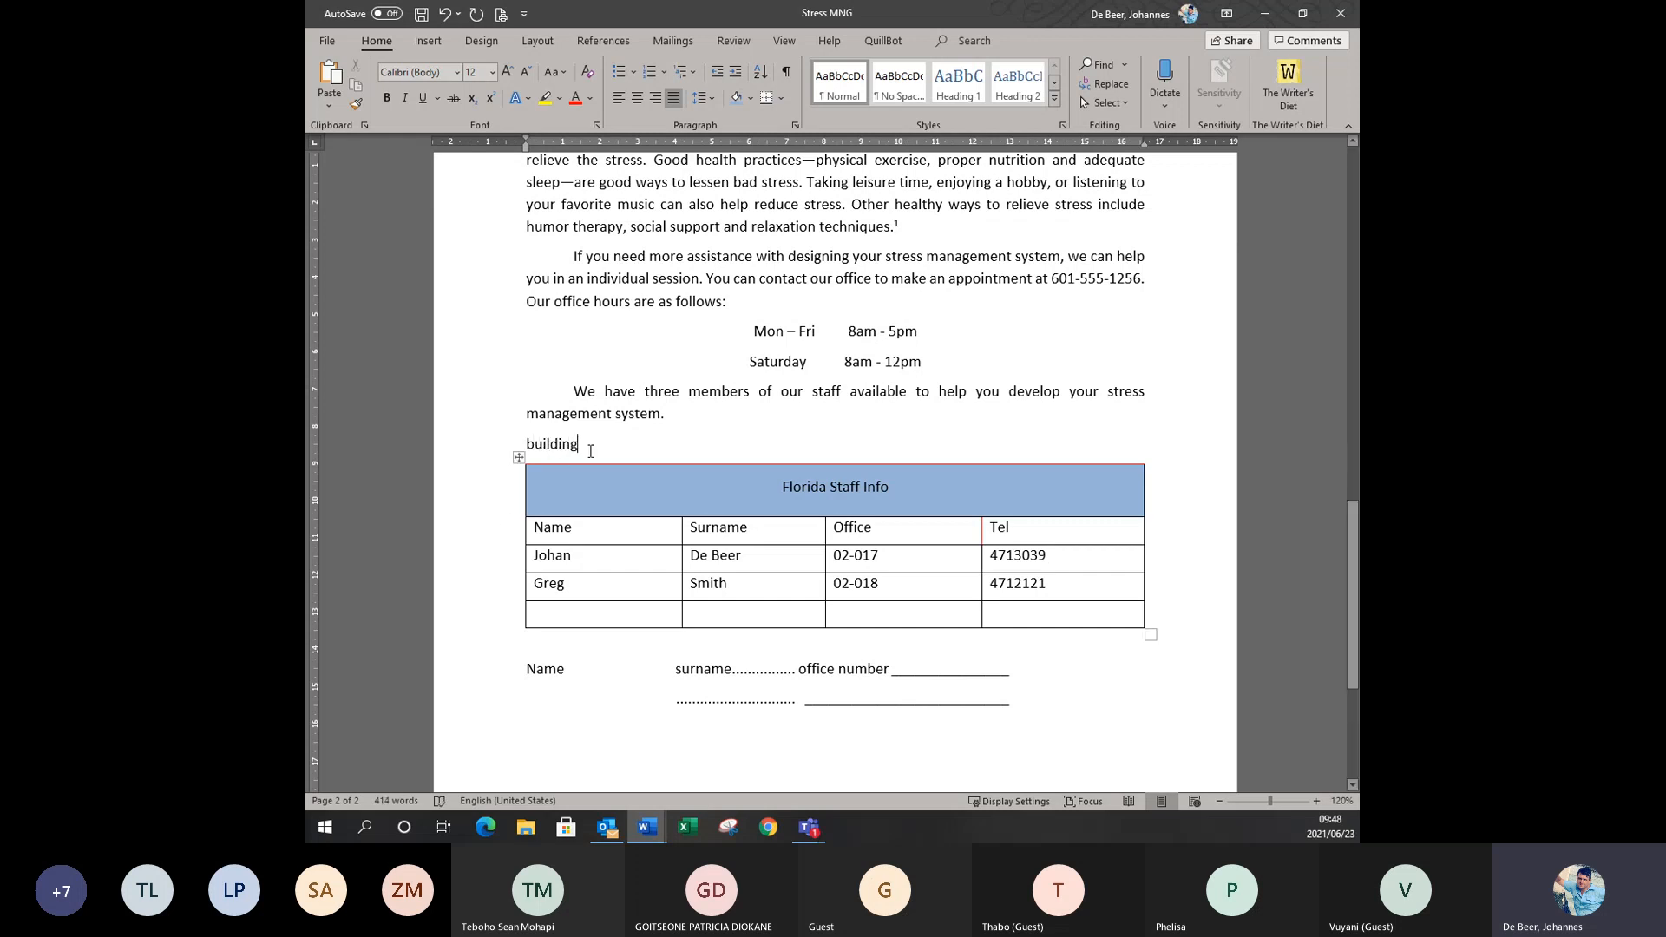
{"action": "scroll", "coordinate": [586, 449], "scroll_direction": "up", "scroll_amount": 1, "text": "ctrl"}
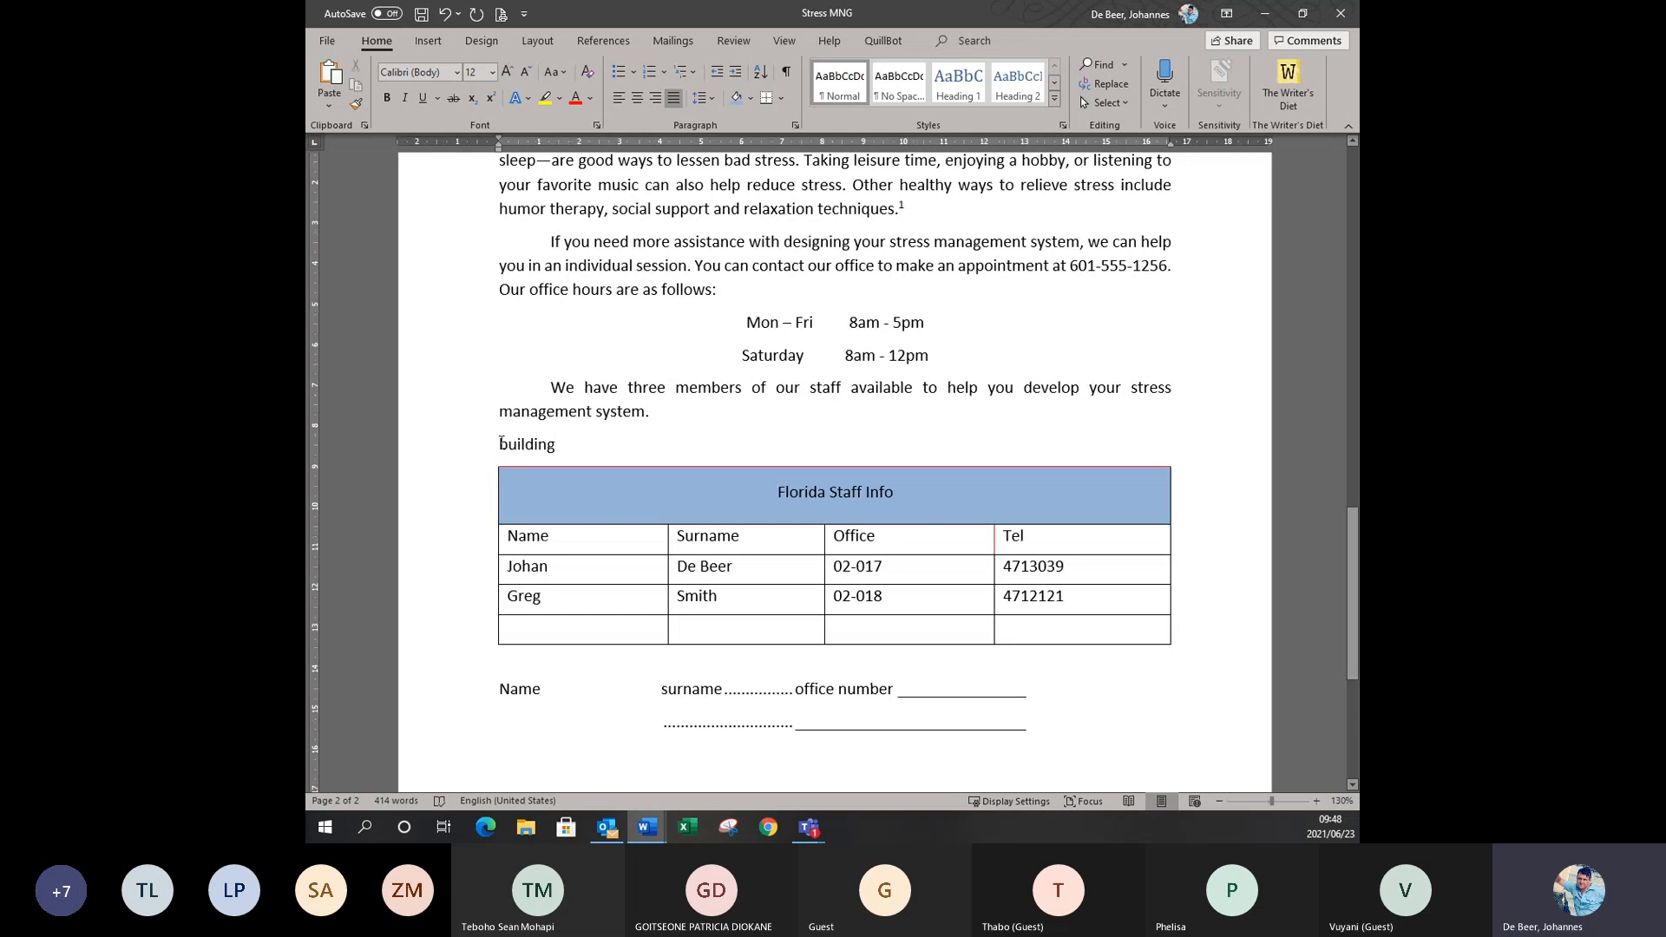
{"action": "left_click", "coordinate": [560, 448]}
{"action": "type", "text": "size is "}
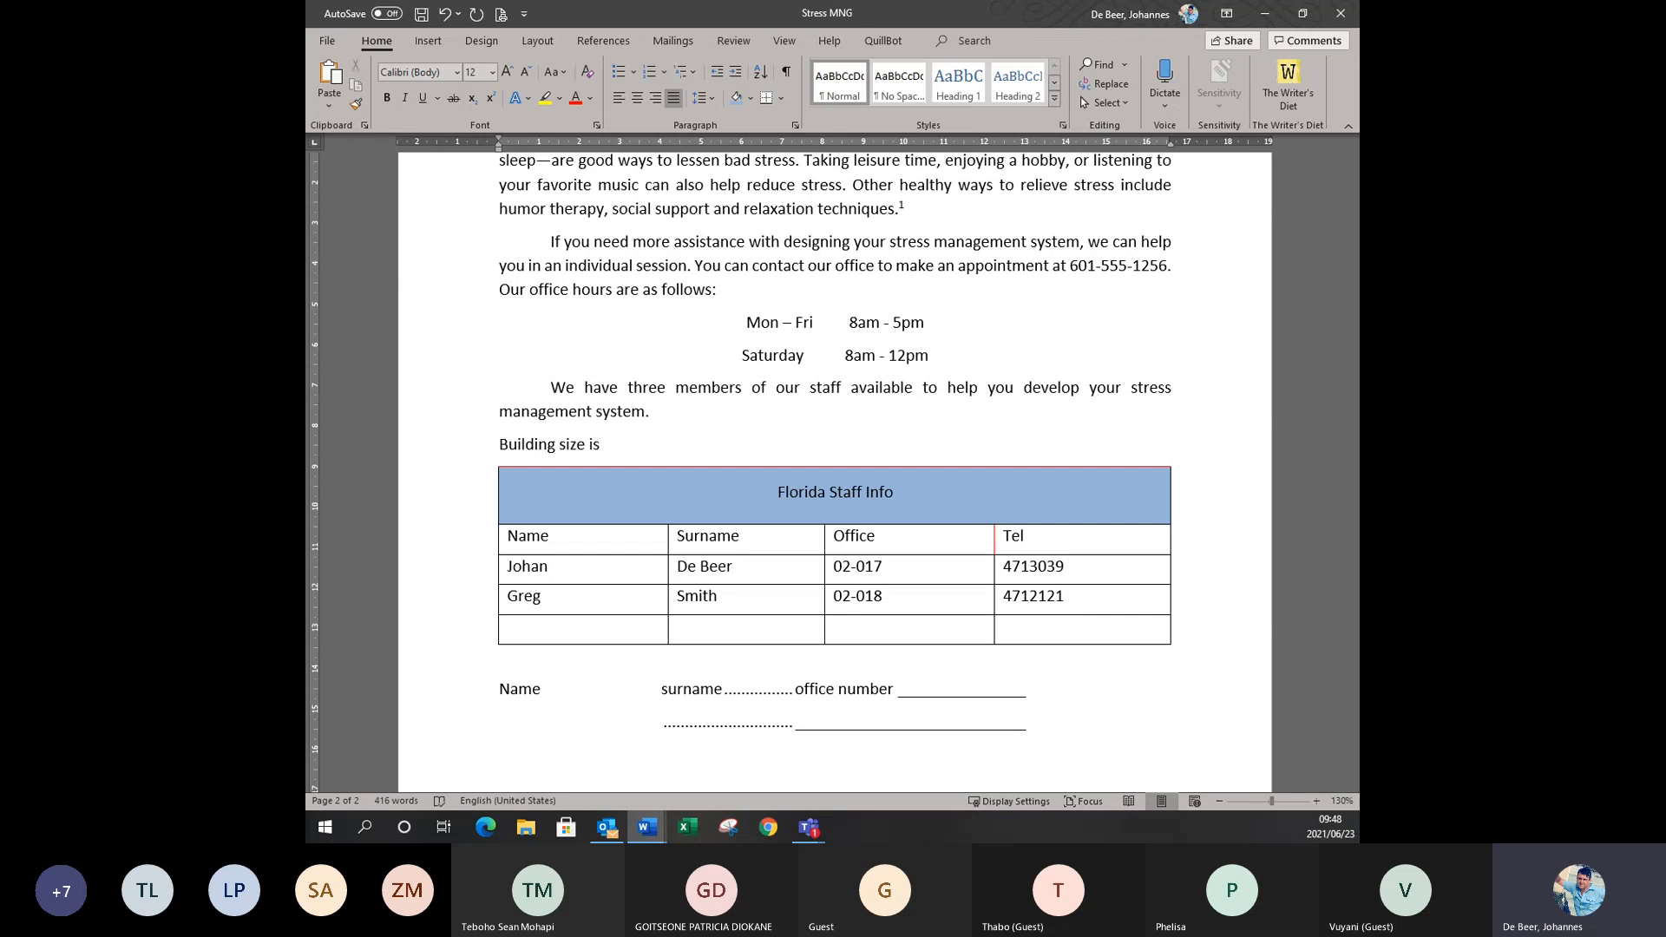
{"action": "type", "text": "456m2"}
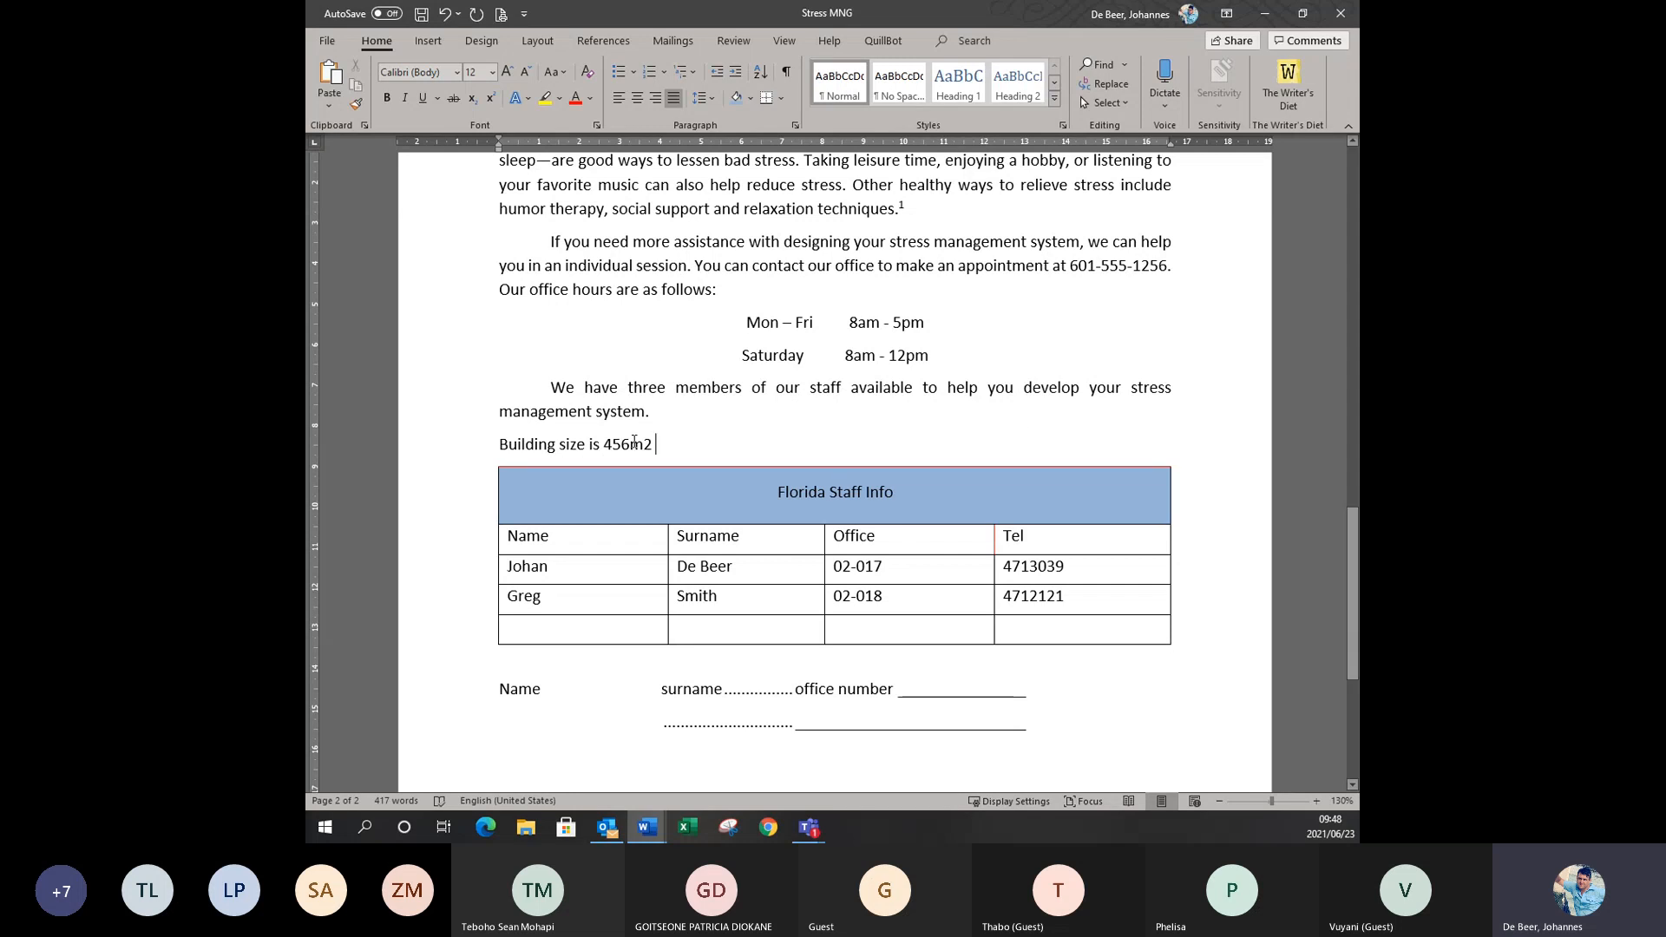
Add a full stop to the building size sentence and format the 2 in "456m2" as superscript.
{"action": "left_click_drag", "start_coordinate": [632, 442], "coordinate": [654, 441]}
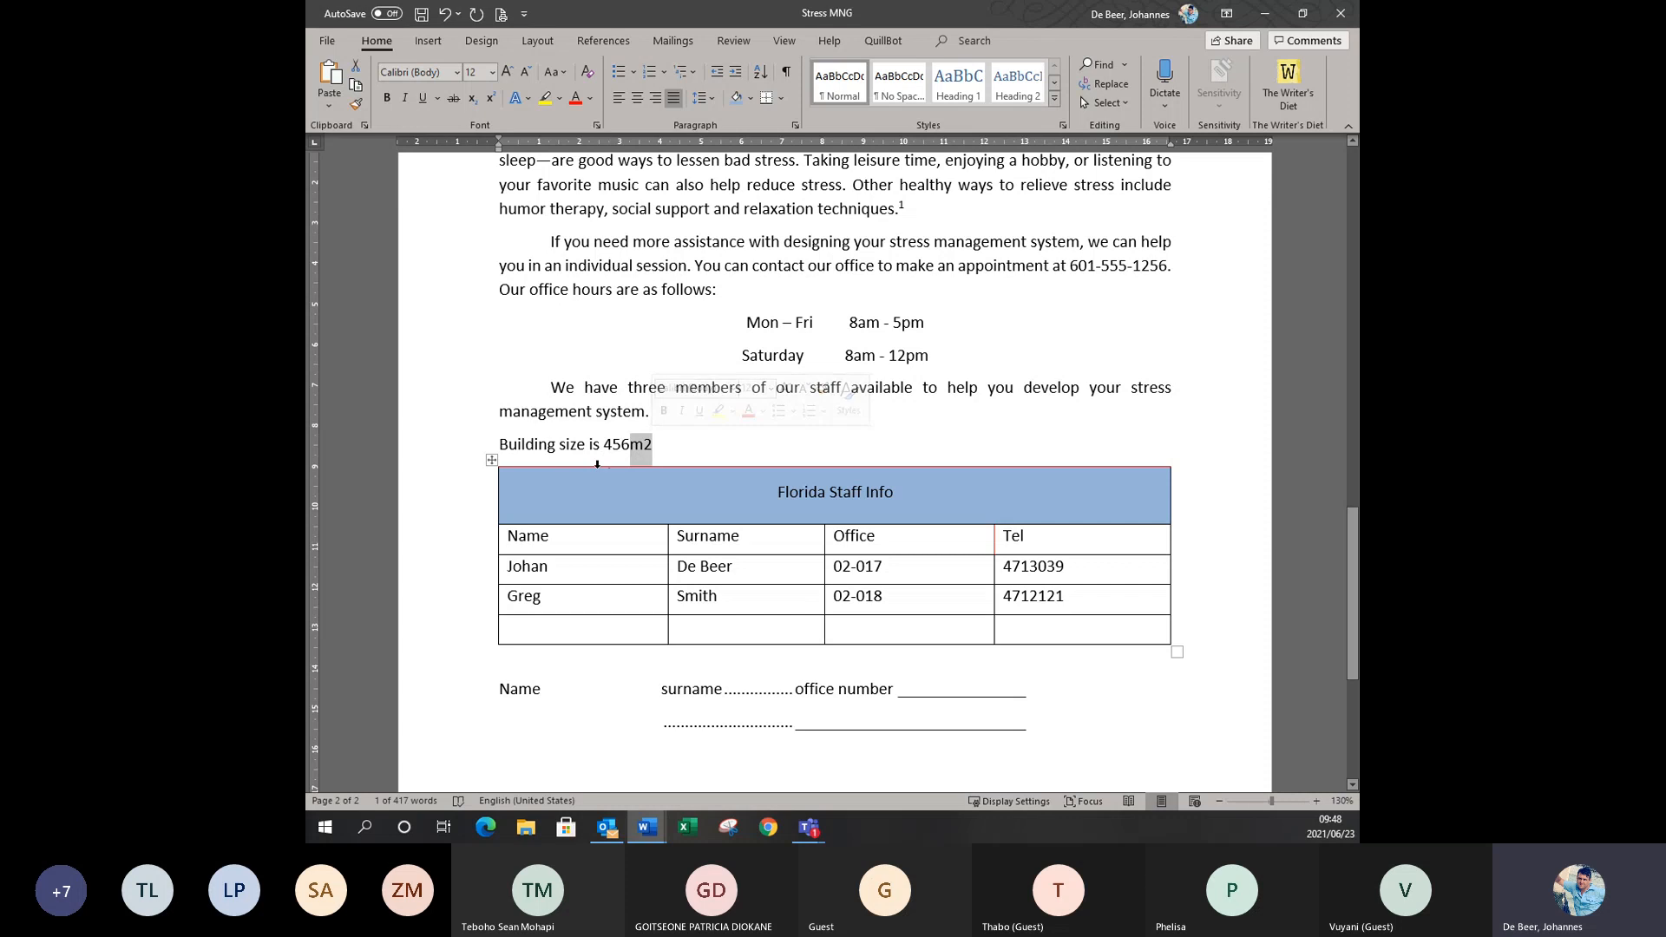
{"action": "left_click", "coordinate": [661, 443]}
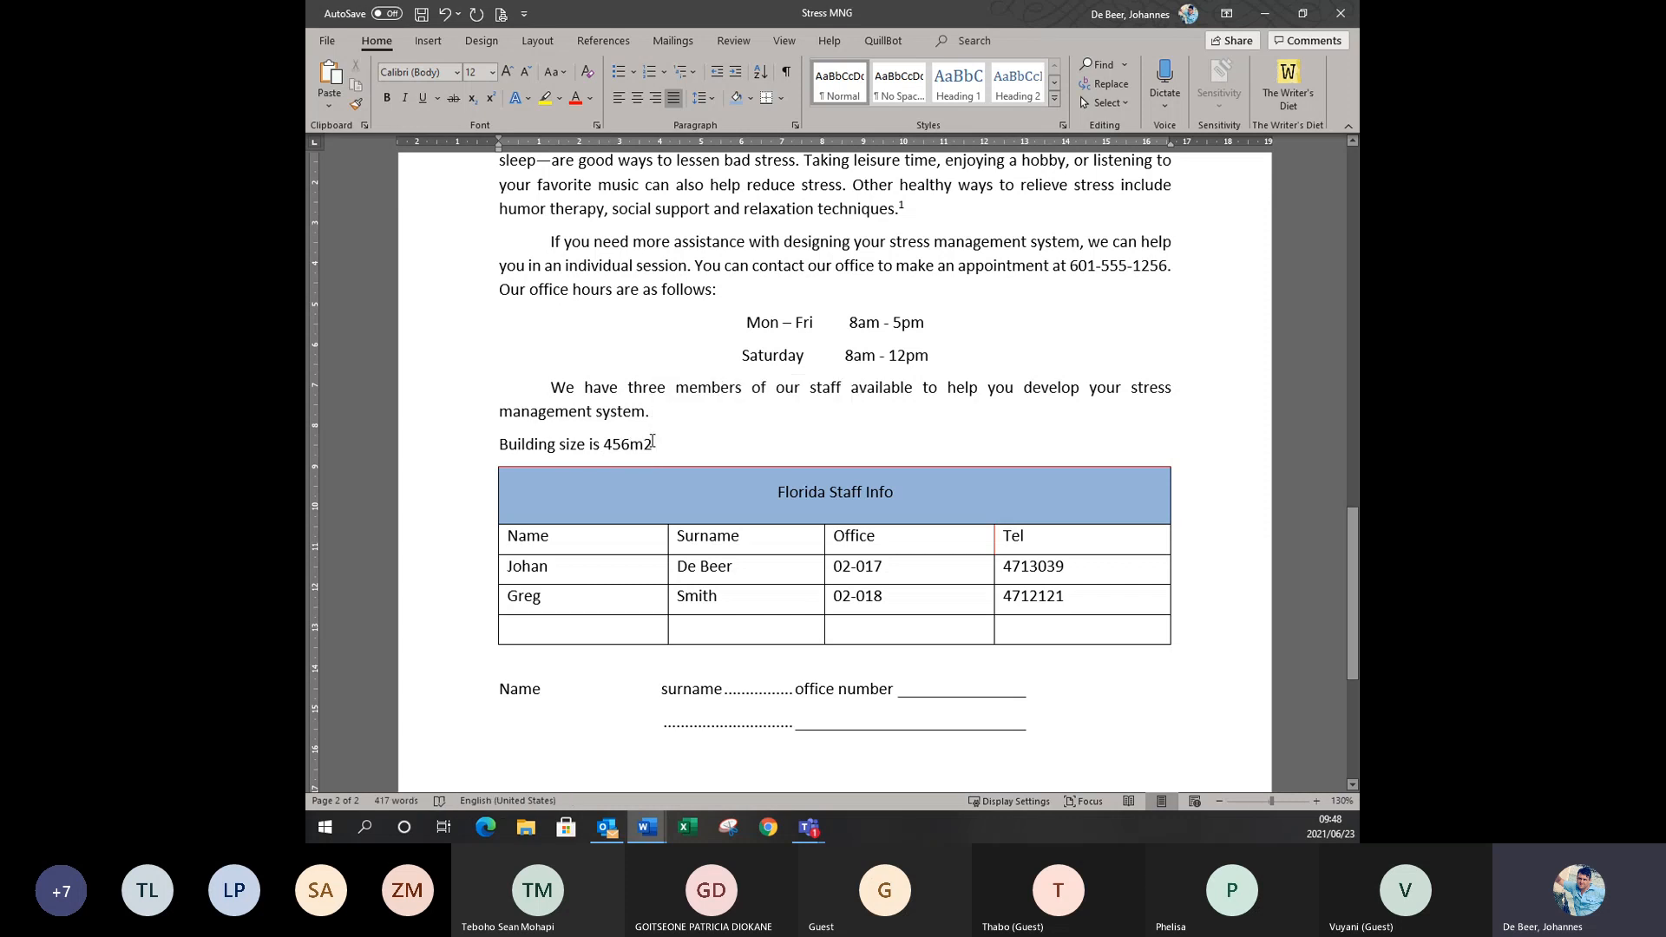
{"action": "left_click_drag", "start_coordinate": [654, 443], "coordinate": [645, 440]}
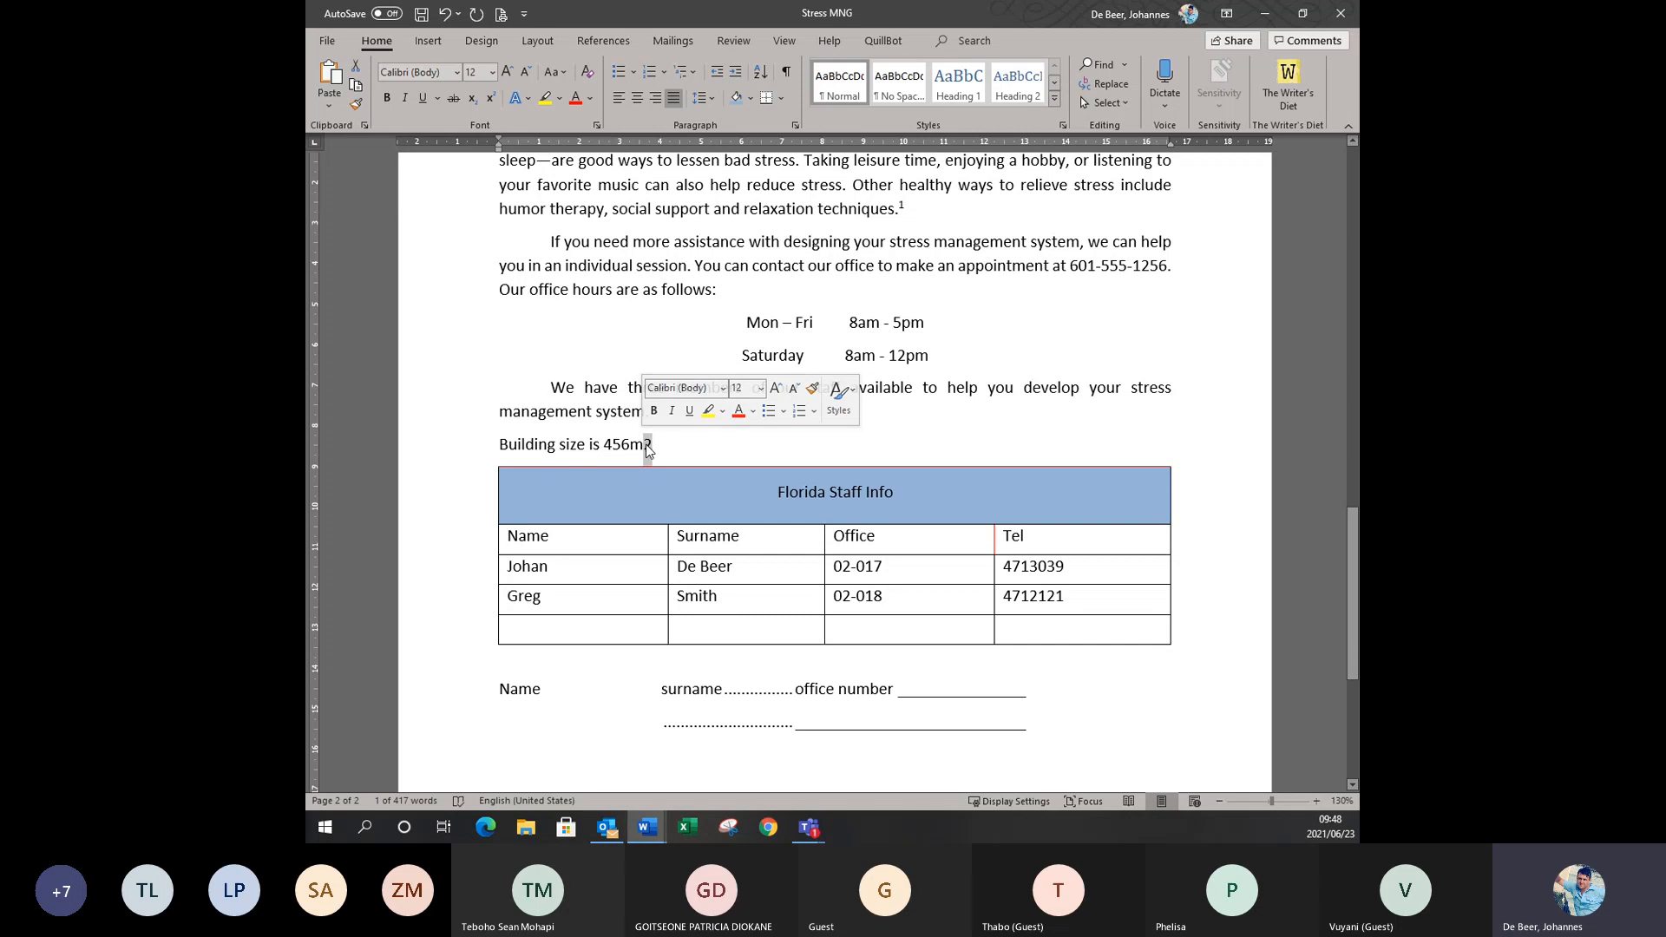
{"action": "left_click", "coordinate": [670, 447]}
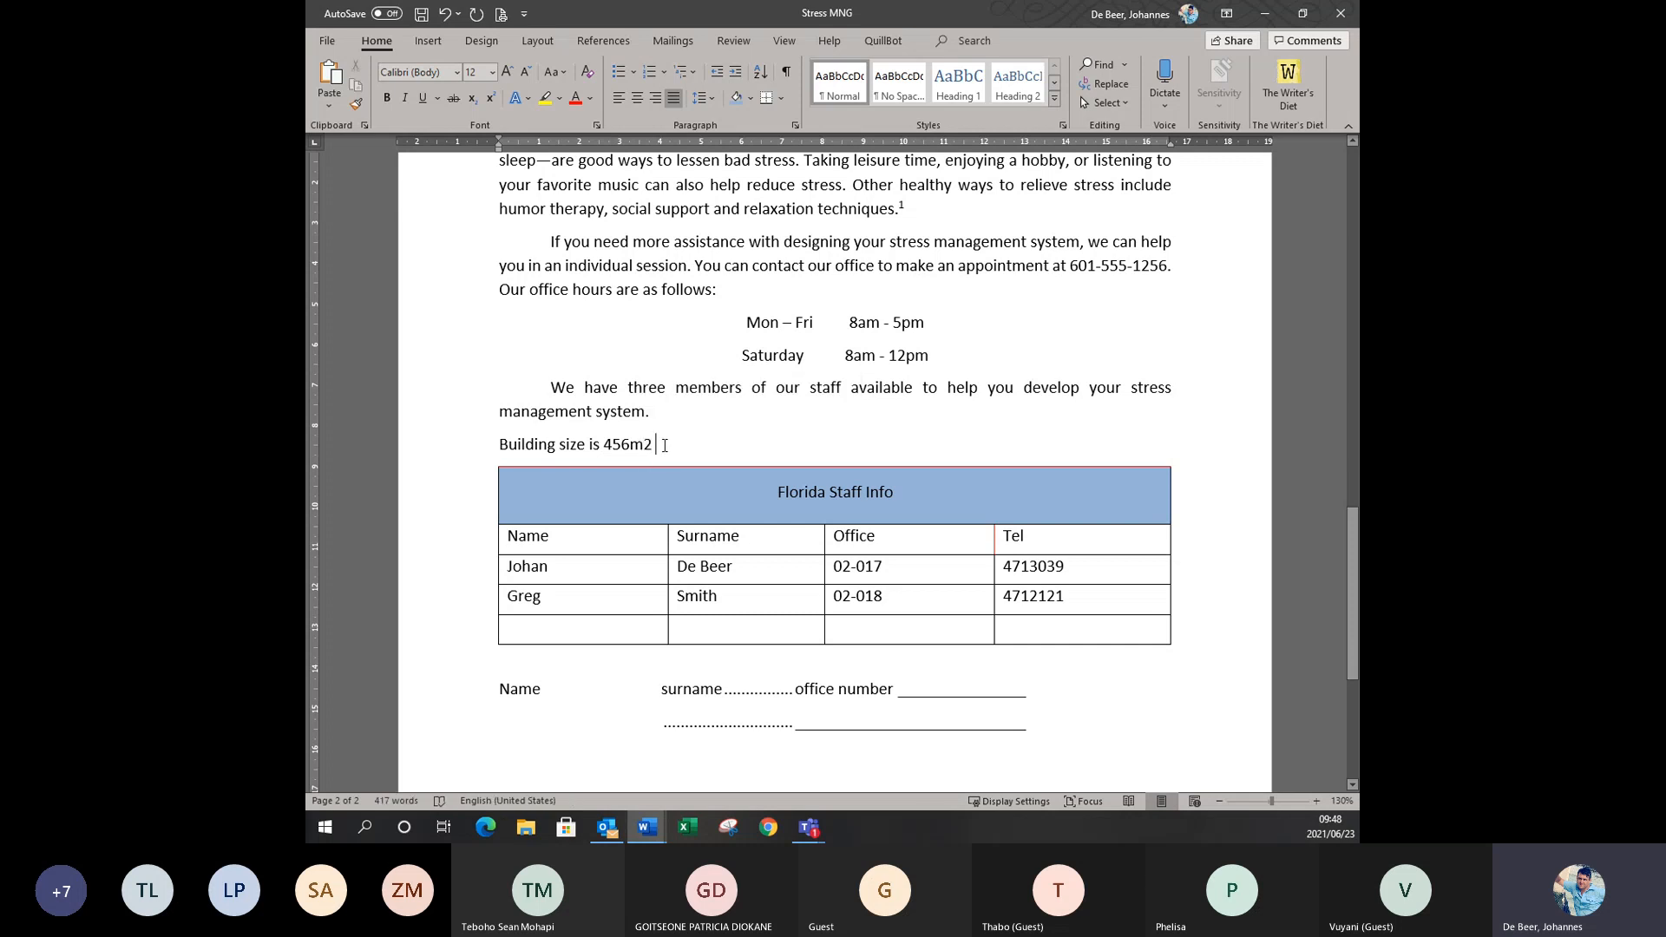
{"action": "left_click_drag", "start_coordinate": [662, 446], "coordinate": [647, 452]}
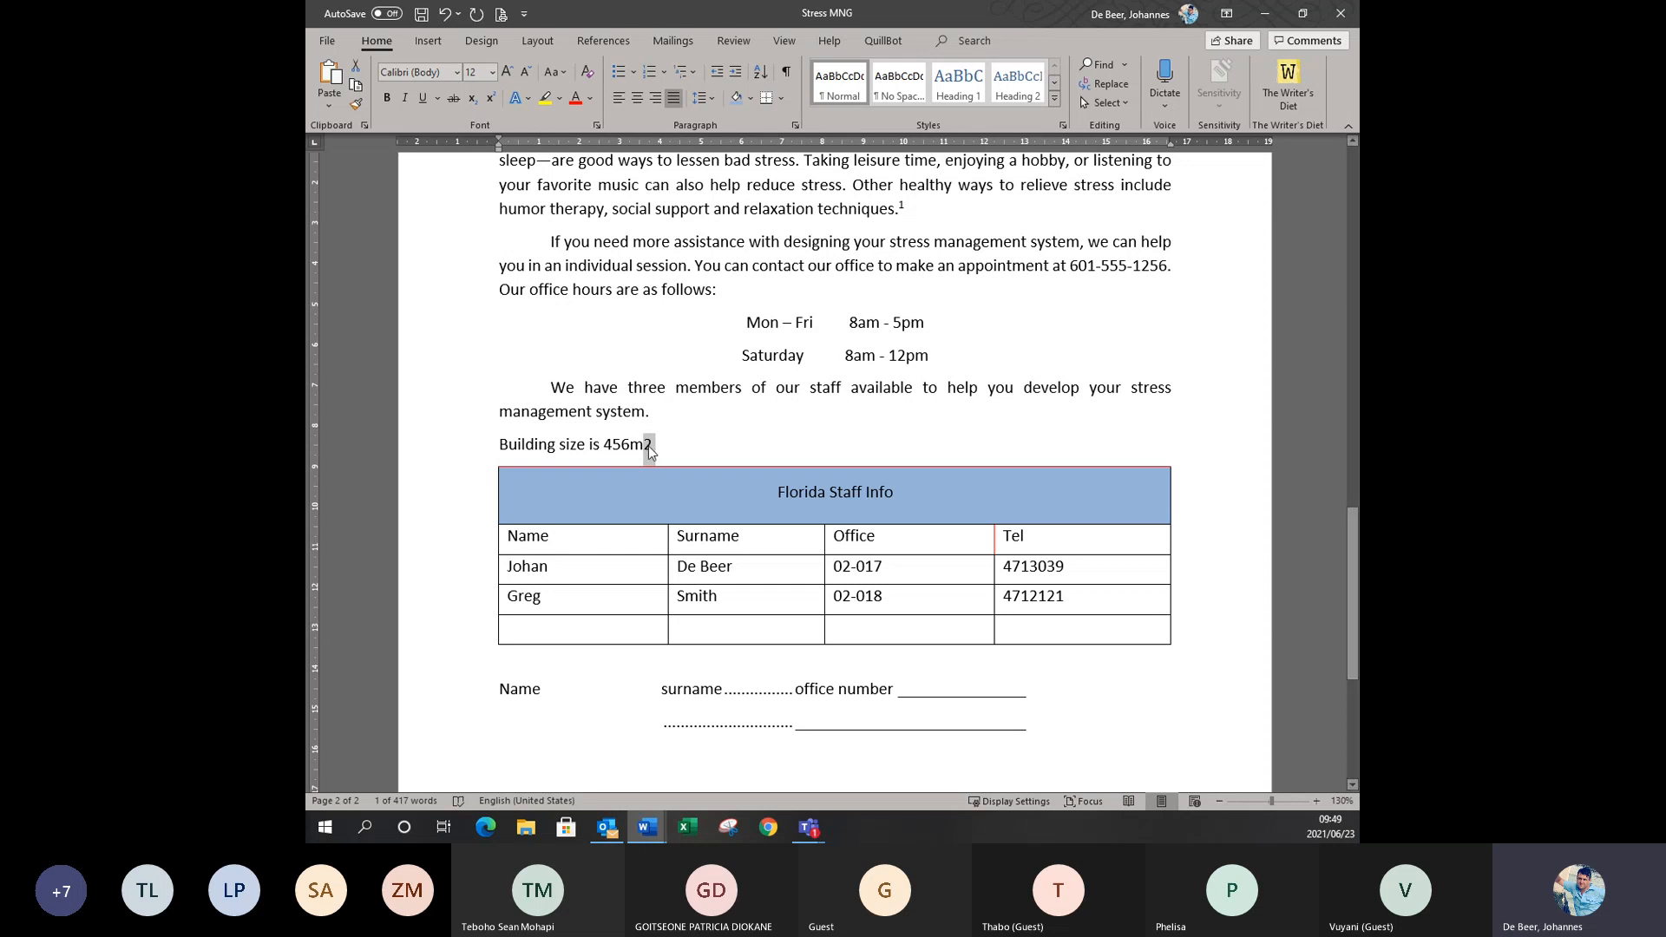
{"action": "left_click", "coordinate": [677, 445]}
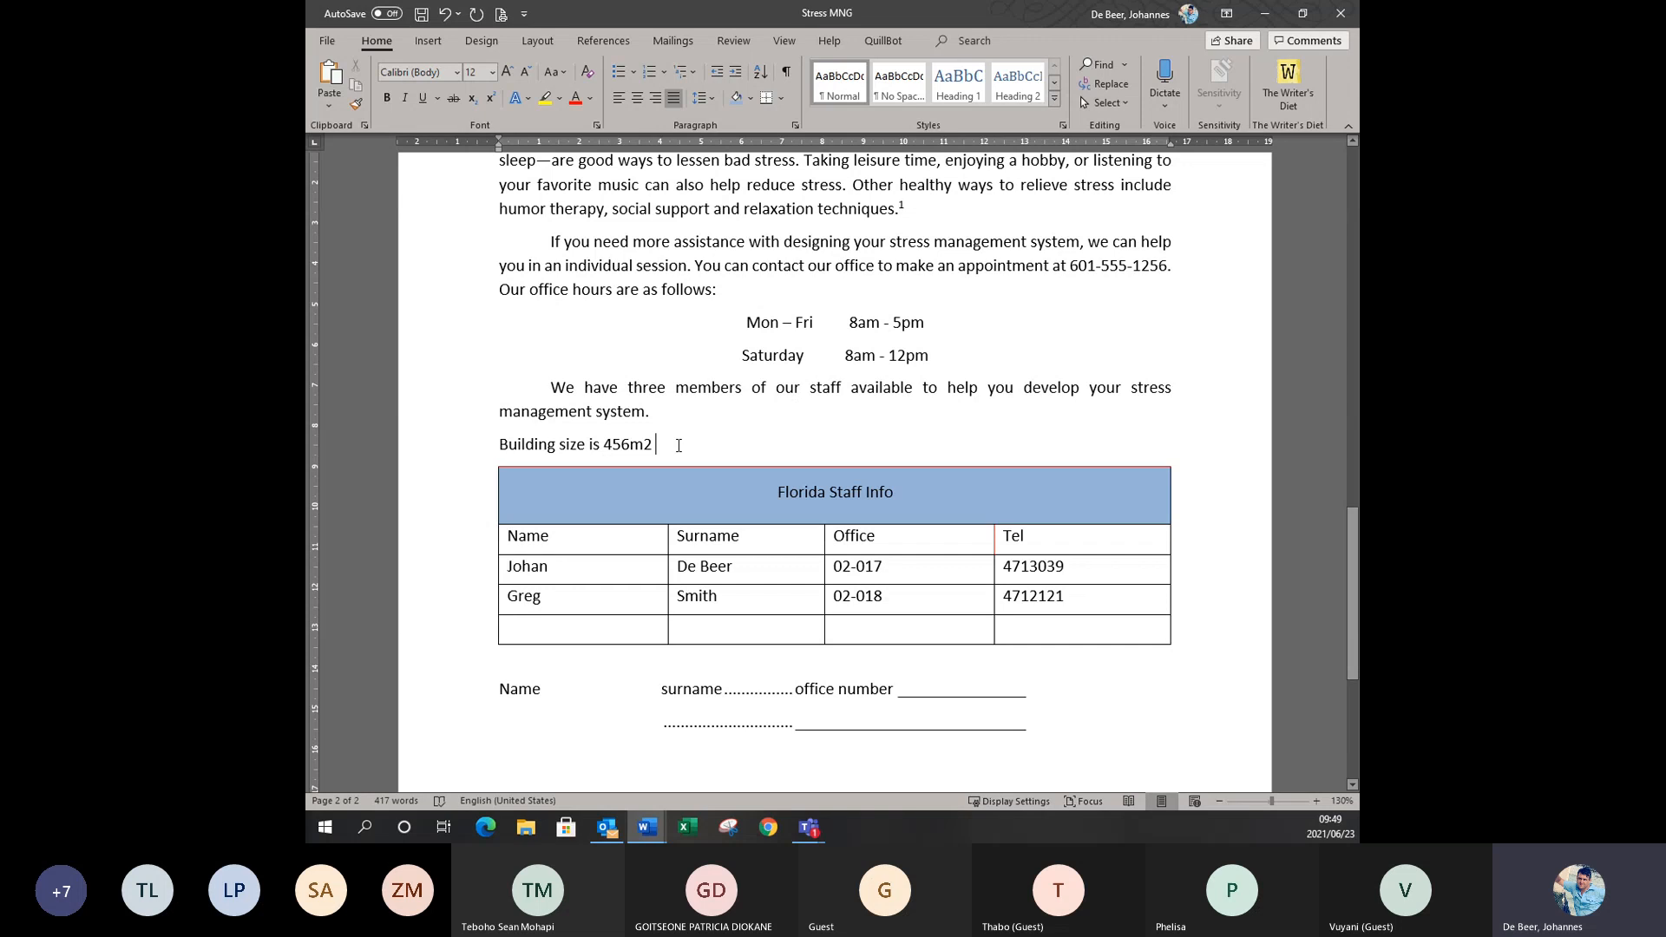
{"action": "type", "text": "."}
{"action": "left_click_drag", "start_coordinate": [642, 444], "coordinate": [653, 446]}
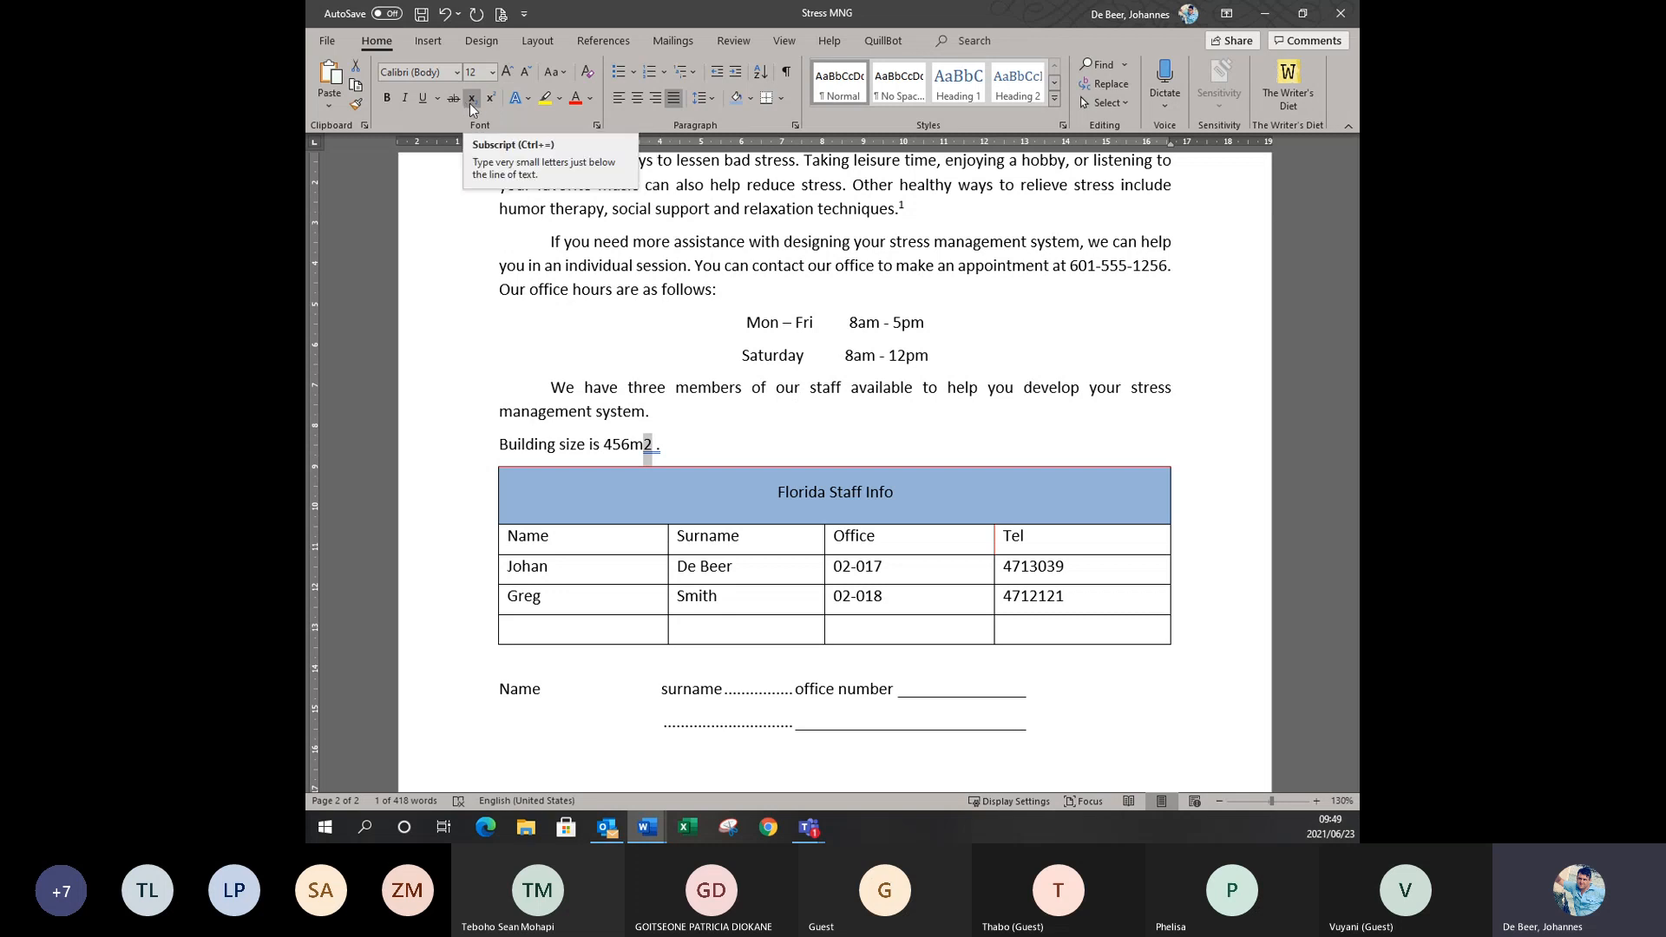
{"action": "left_click", "coordinate": [491, 99]}
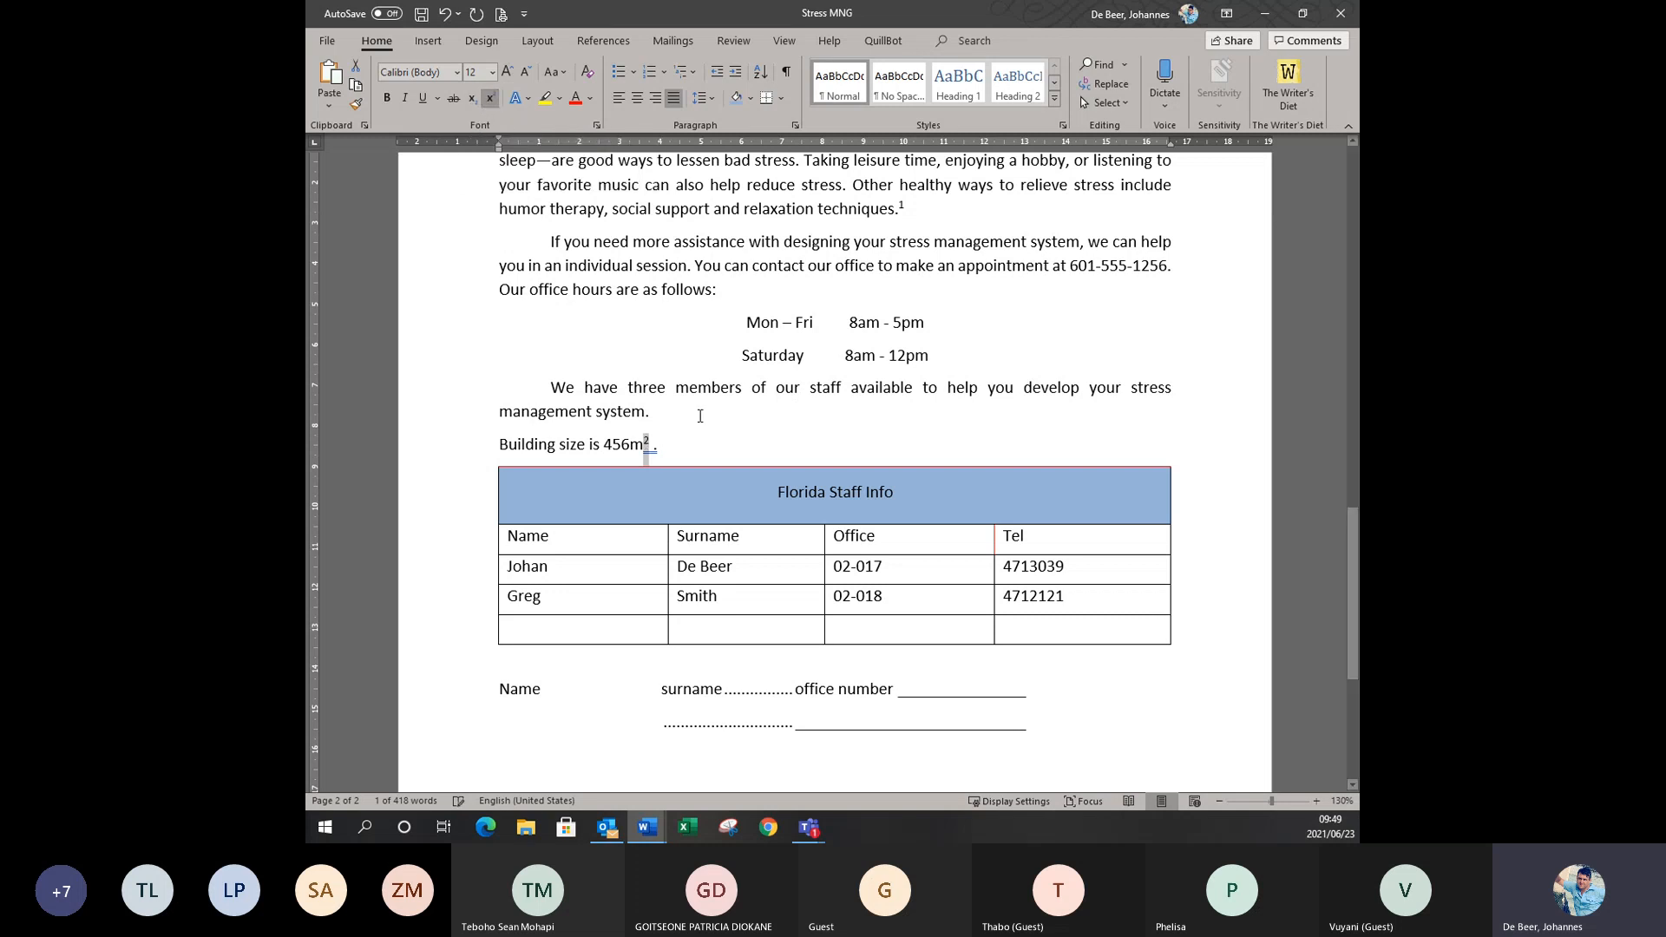
Add the text "Today is 15oC" after the building size sentence.
{"action": "left_click", "coordinate": [744, 445]}
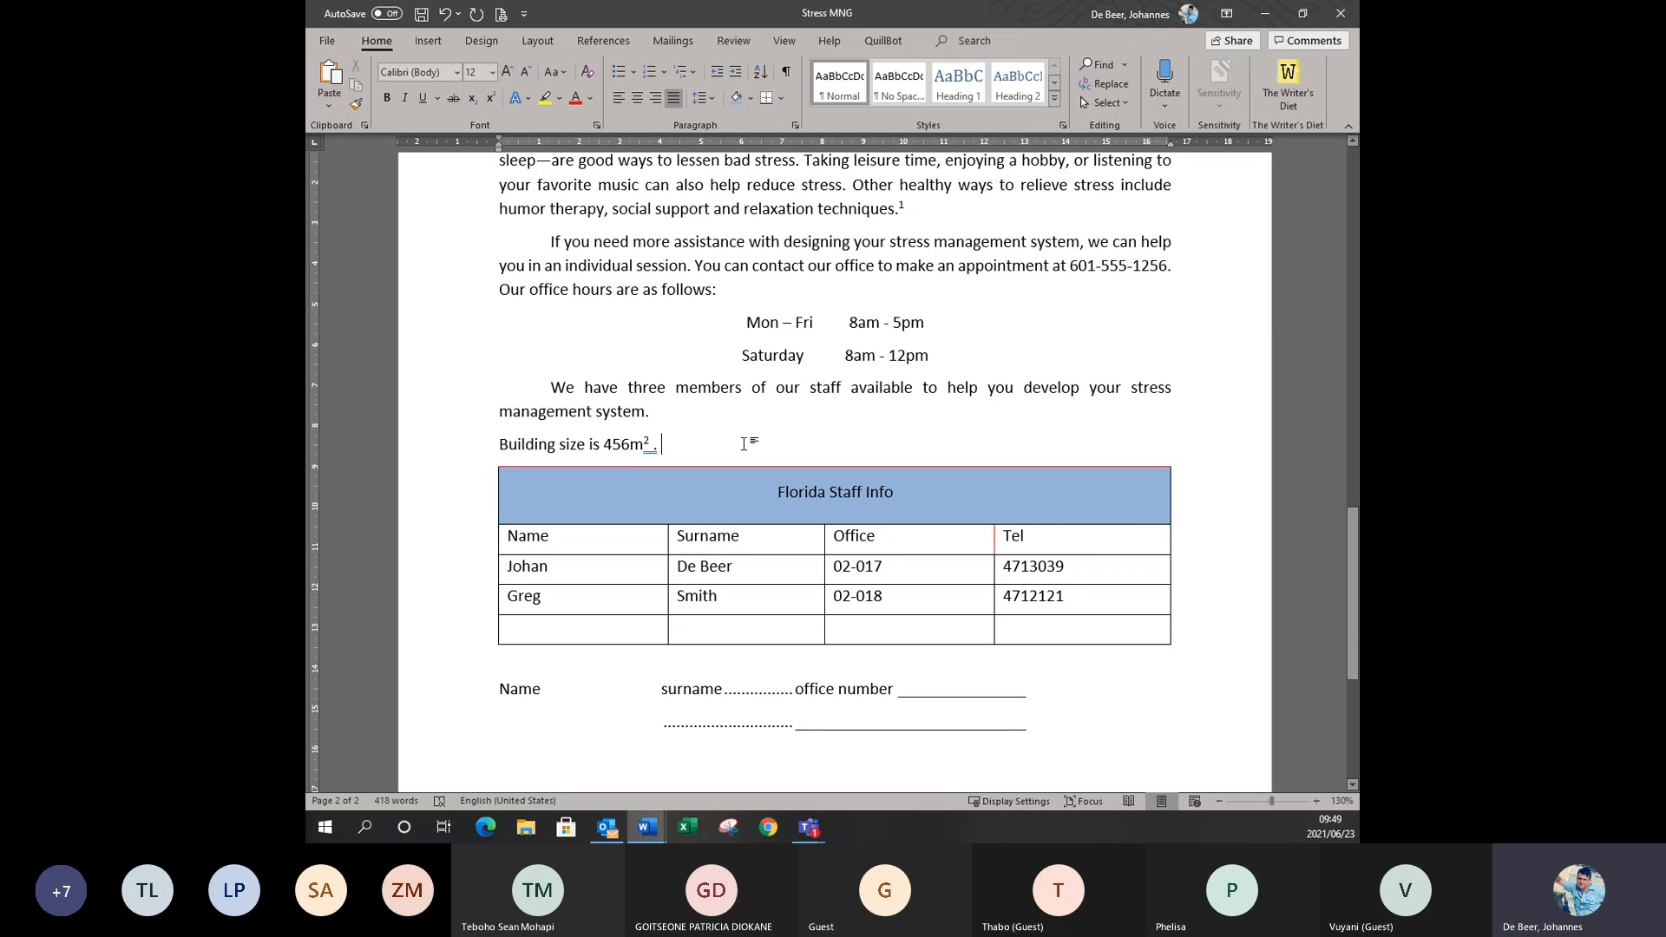
{"action": "type", "text": "Today is "}
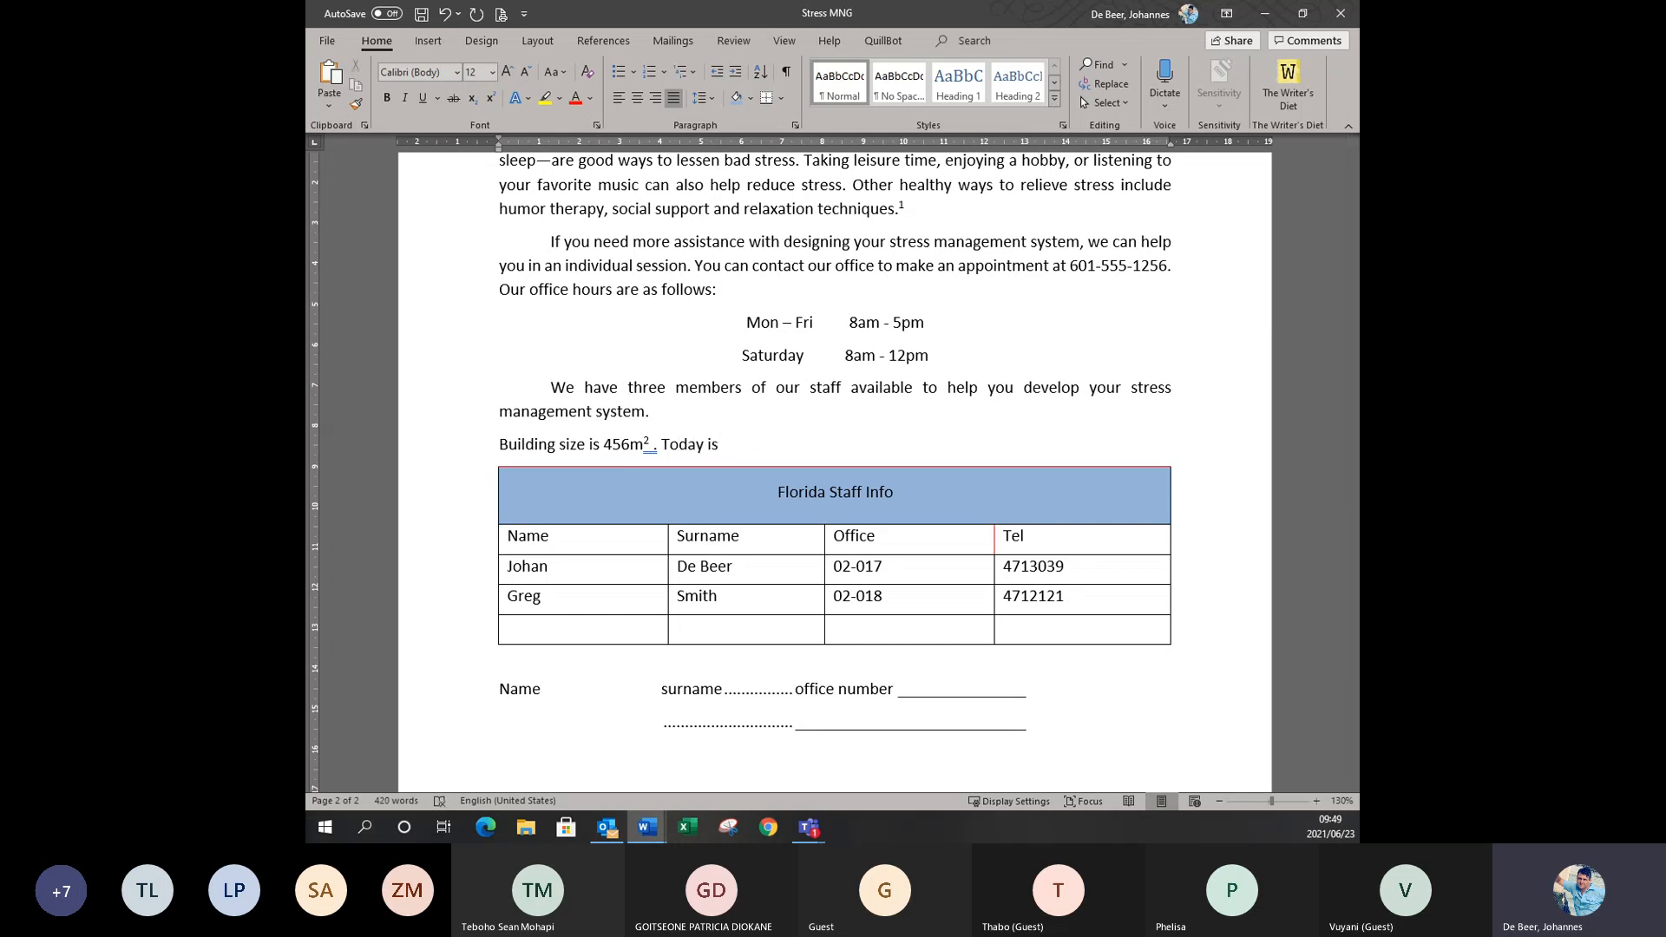
{"action": "type", "text": "15oc"}
{"action": "key", "text": "BackSpace"}
{"action": "type", "text": "C"}
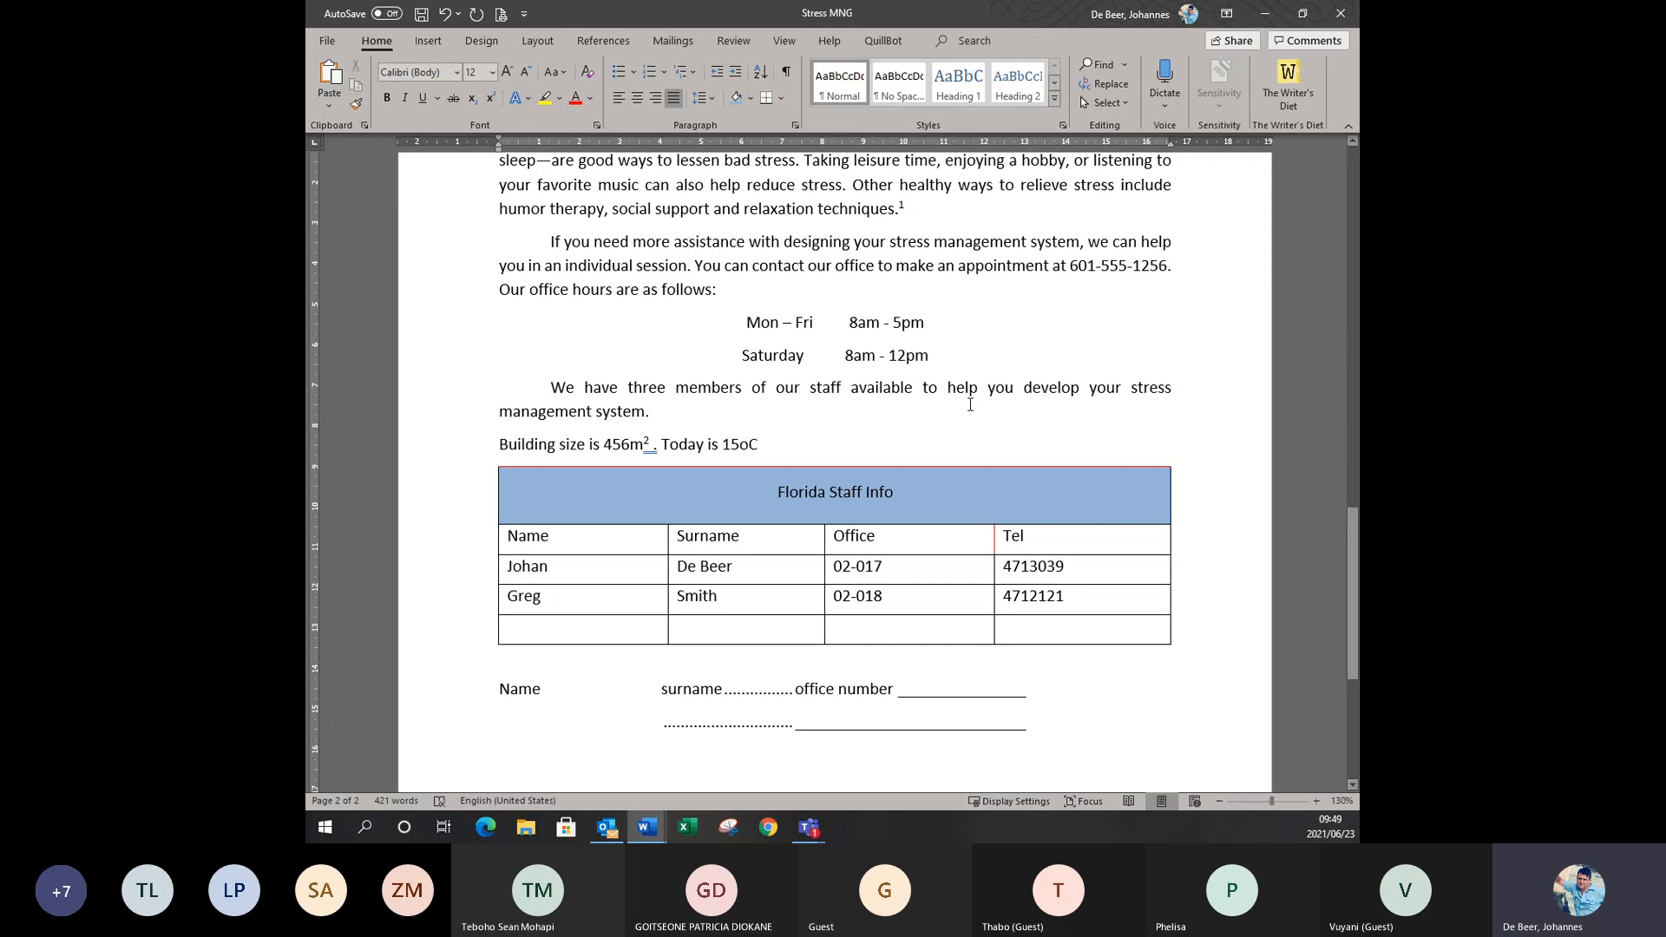
Format the "o" in "15oC" as superscript and end the temperature sentence with a full stop.
{"action": "key", "text": "Up"}
{"action": "left_click_drag", "start_coordinate": [749, 445], "coordinate": [740, 444]}
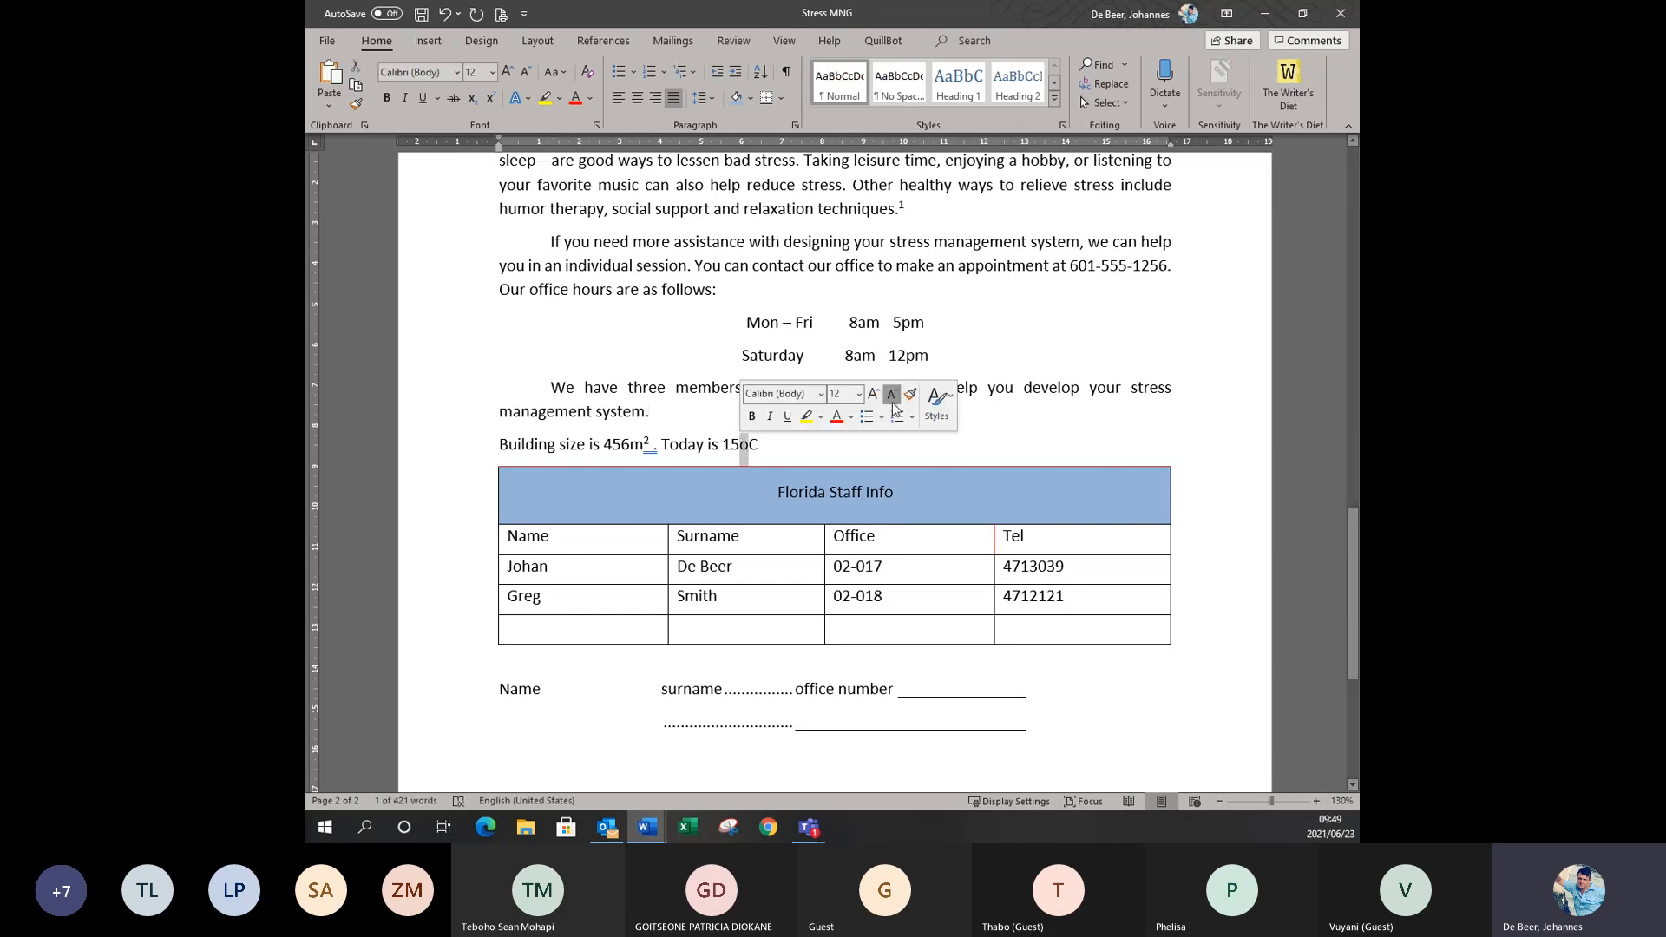
{"action": "left_click", "coordinate": [490, 99]}
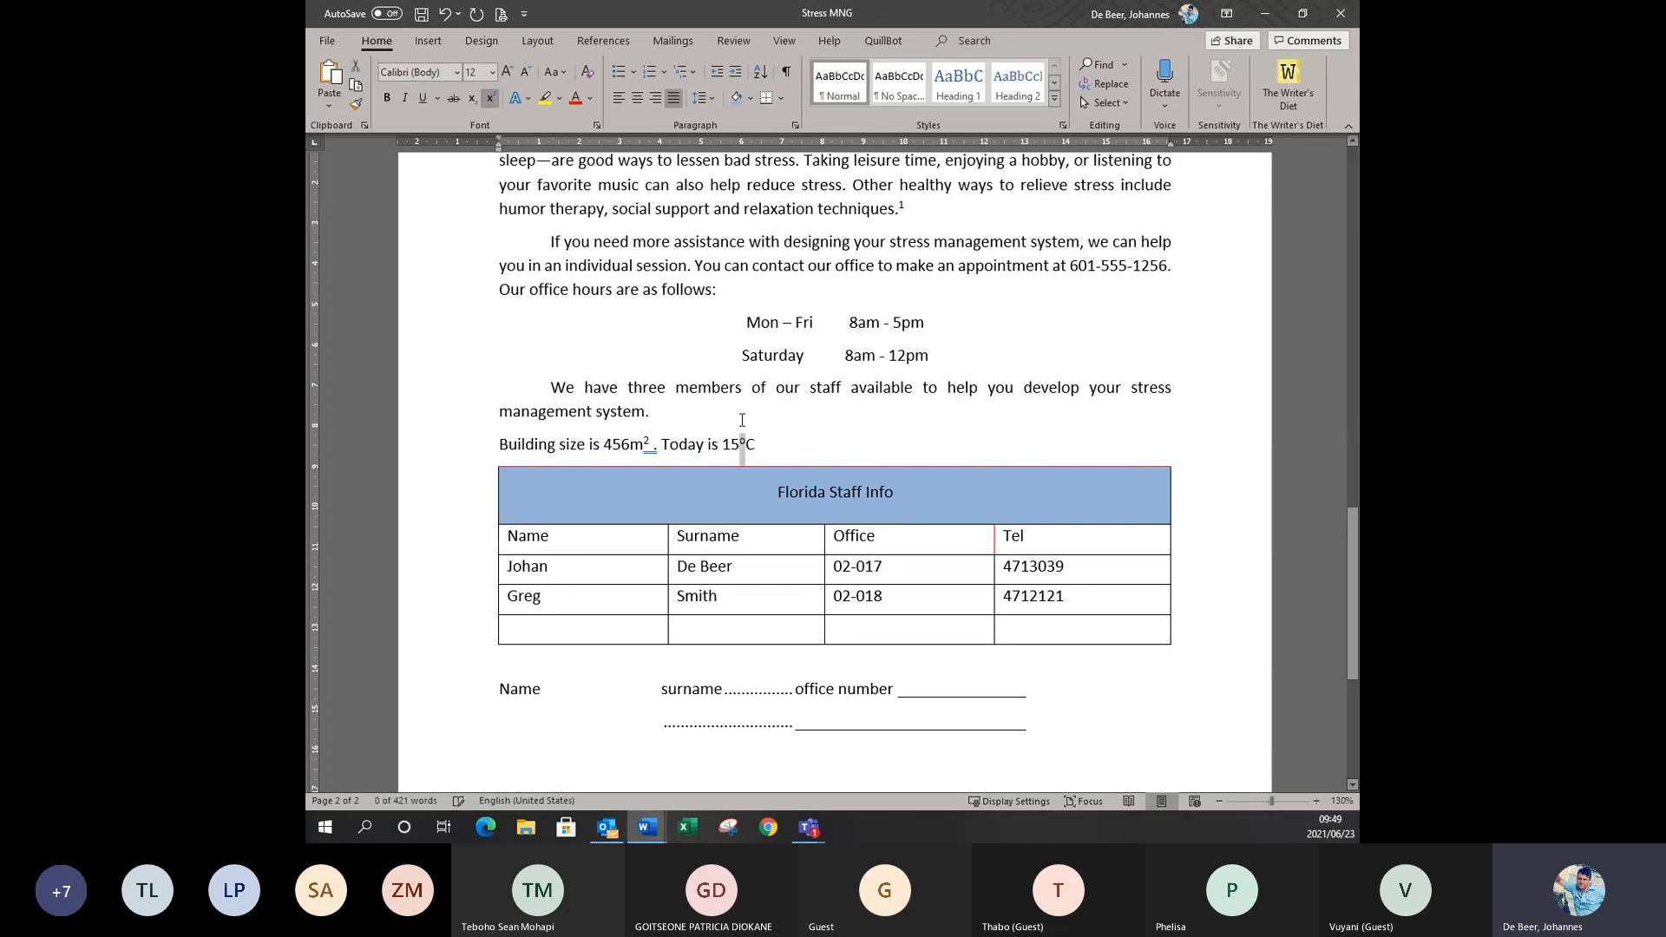
{"action": "left_click", "coordinate": [778, 434]}
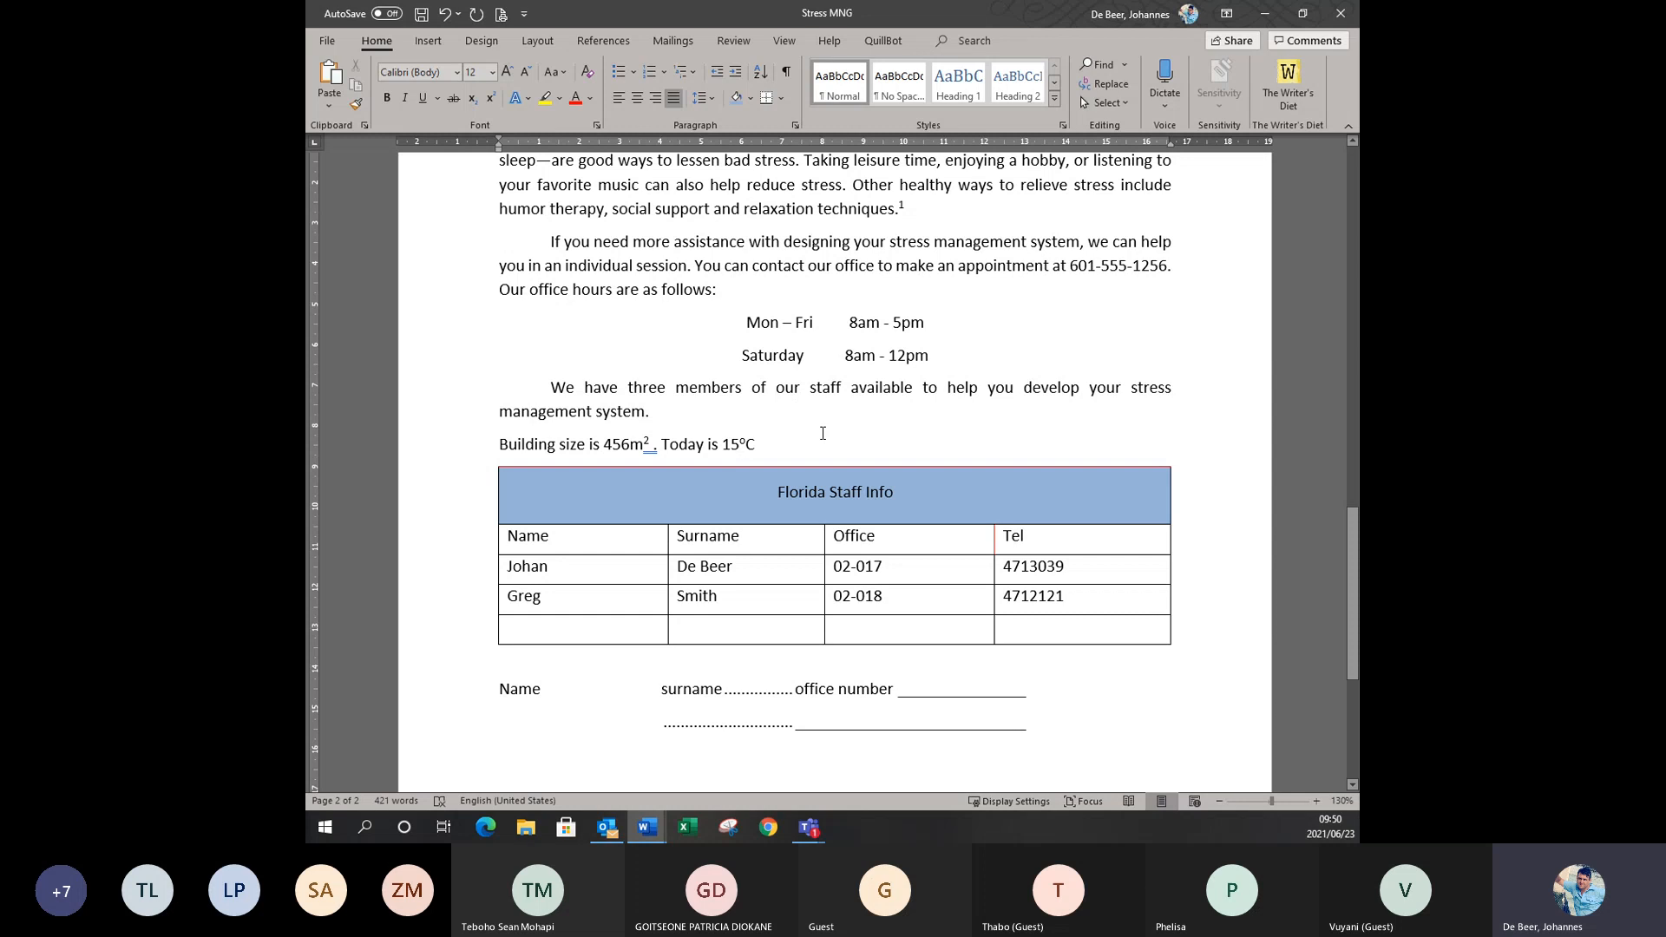
{"action": "type", "text": "."}
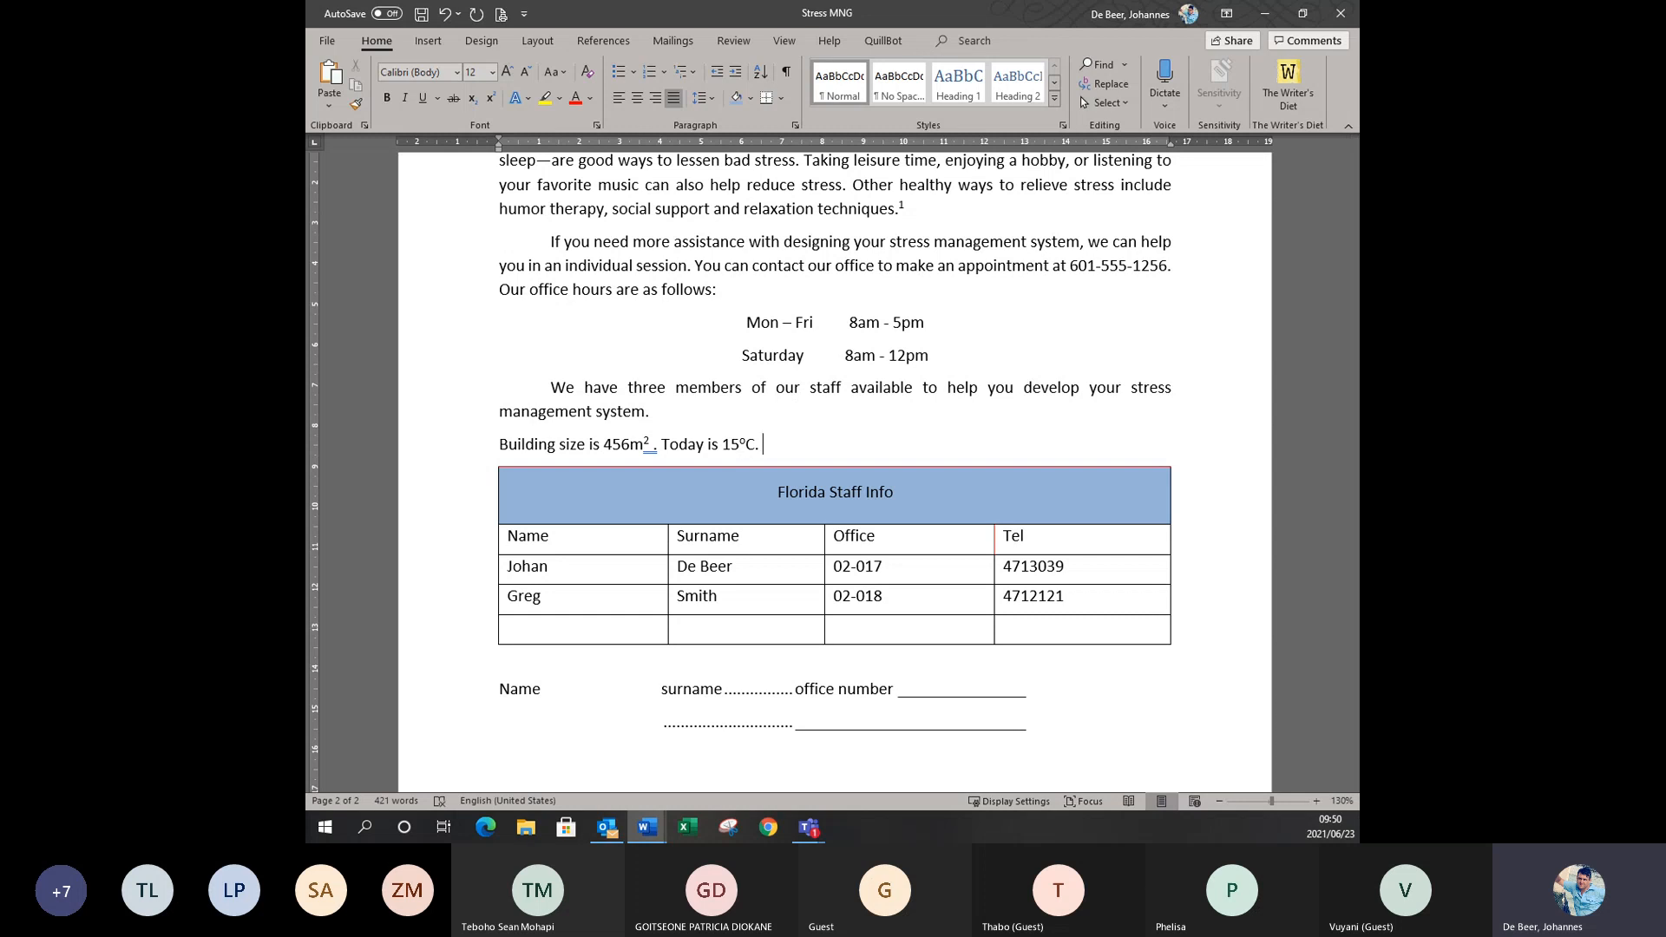
Add the text "Test1" after the temperature sentence and format its 1 as subscript.
{"action": "type", "text": " Test1"}
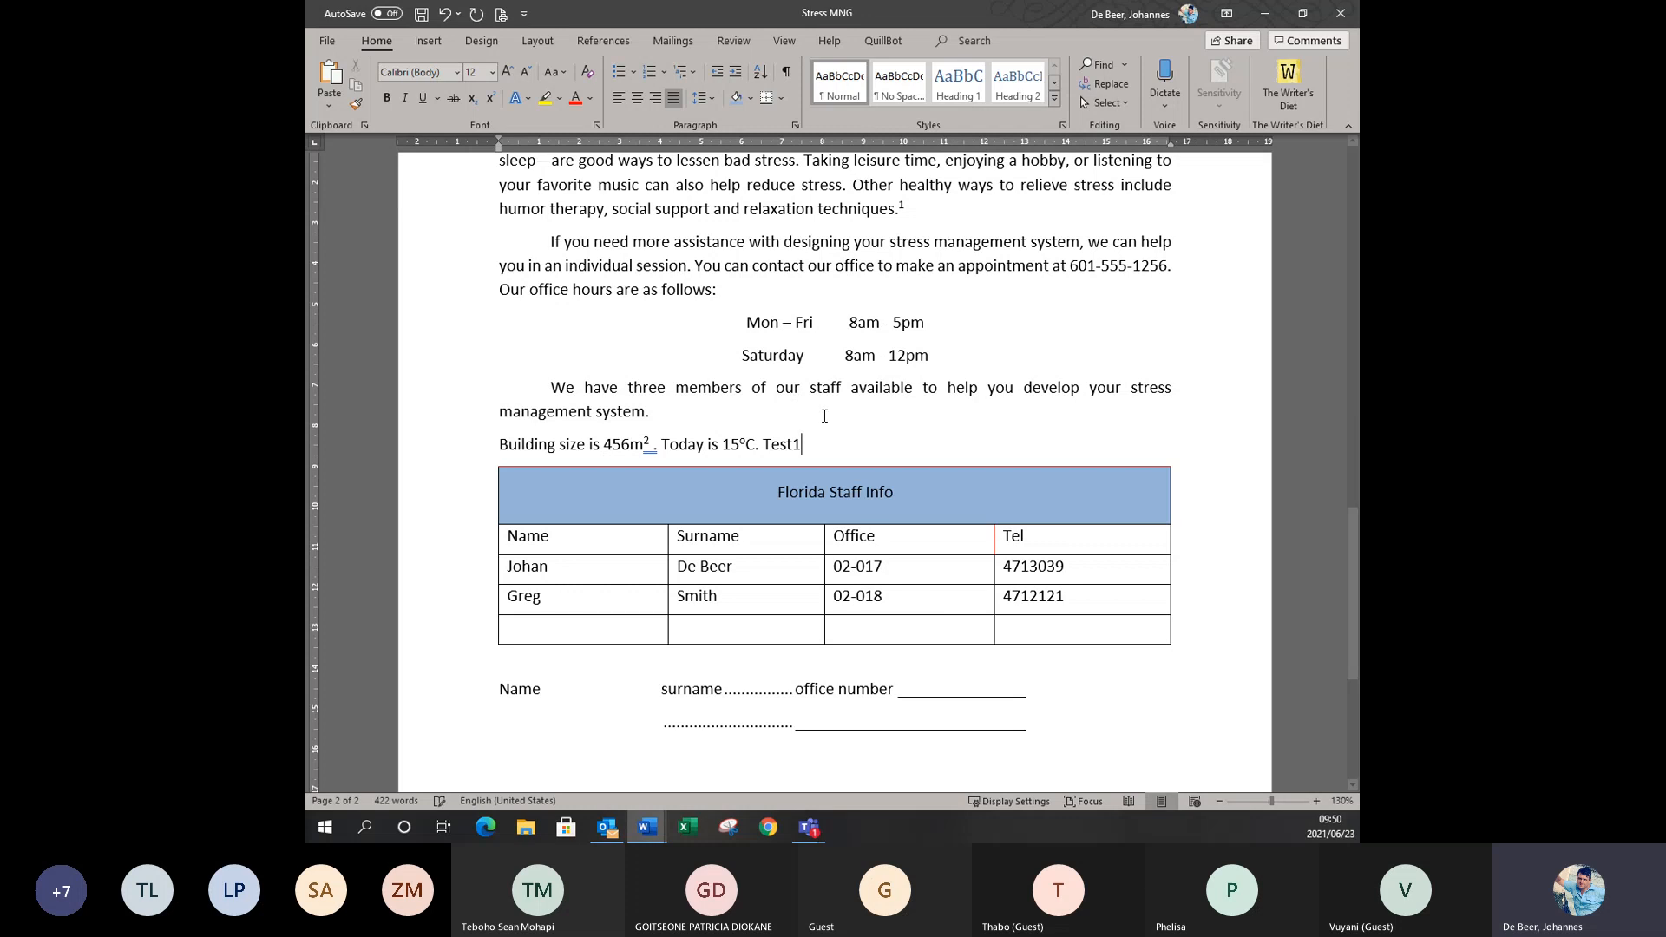
{"action": "left_click_drag", "start_coordinate": [797, 446], "coordinate": [795, 445]}
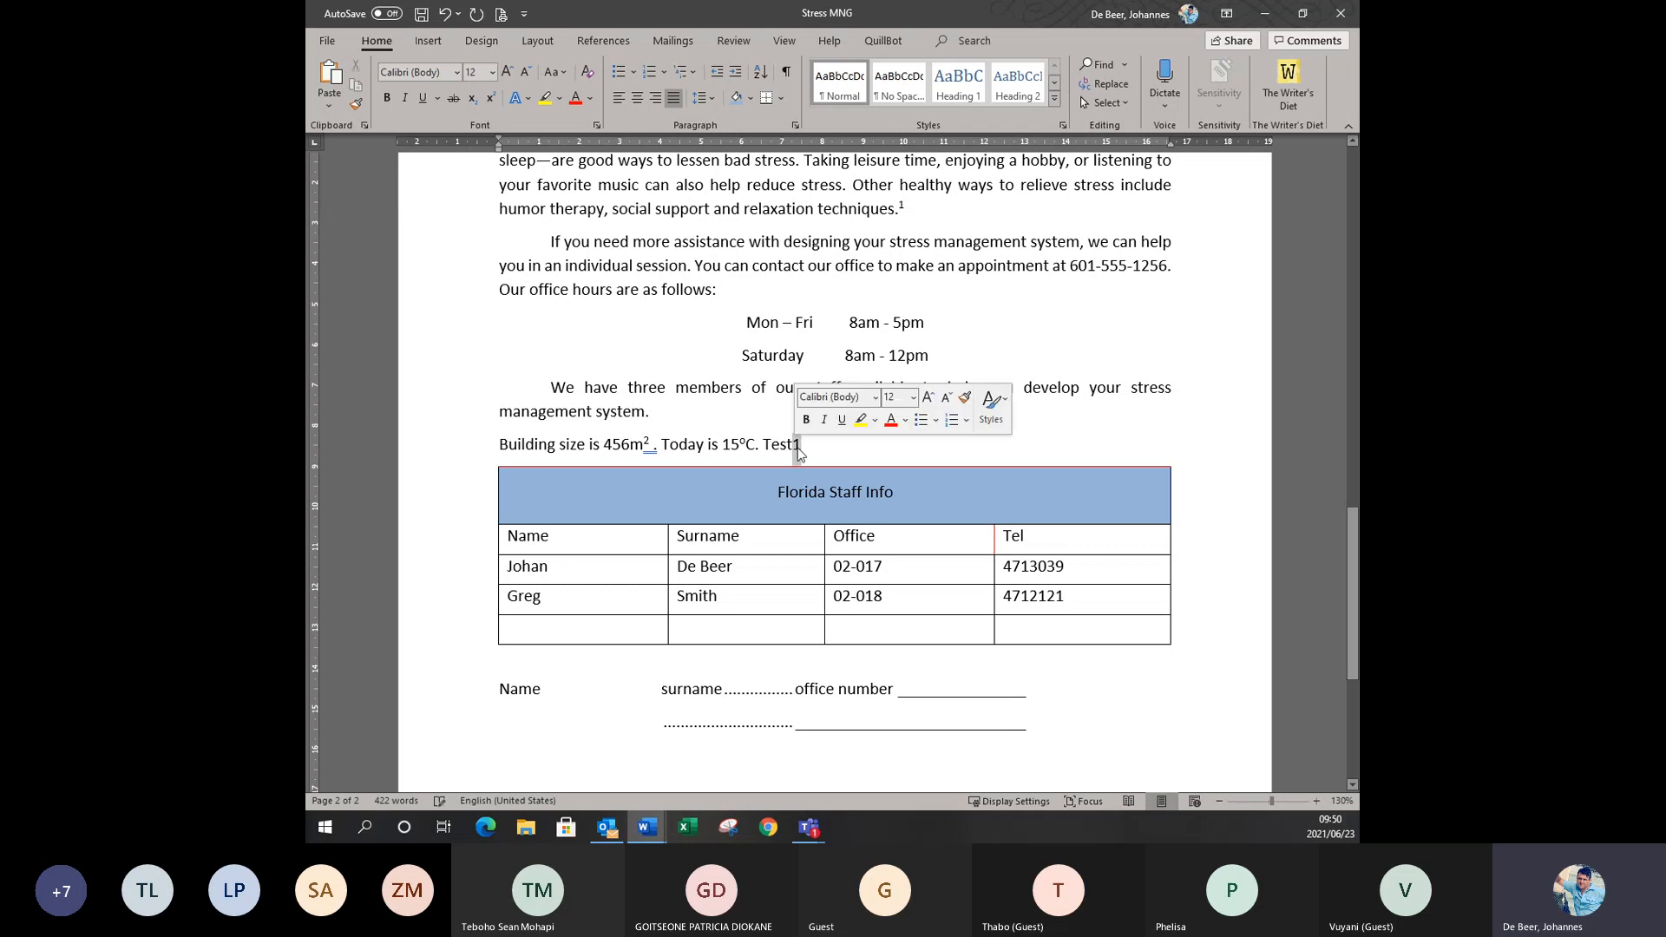
{"action": "left_click", "coordinate": [476, 101]}
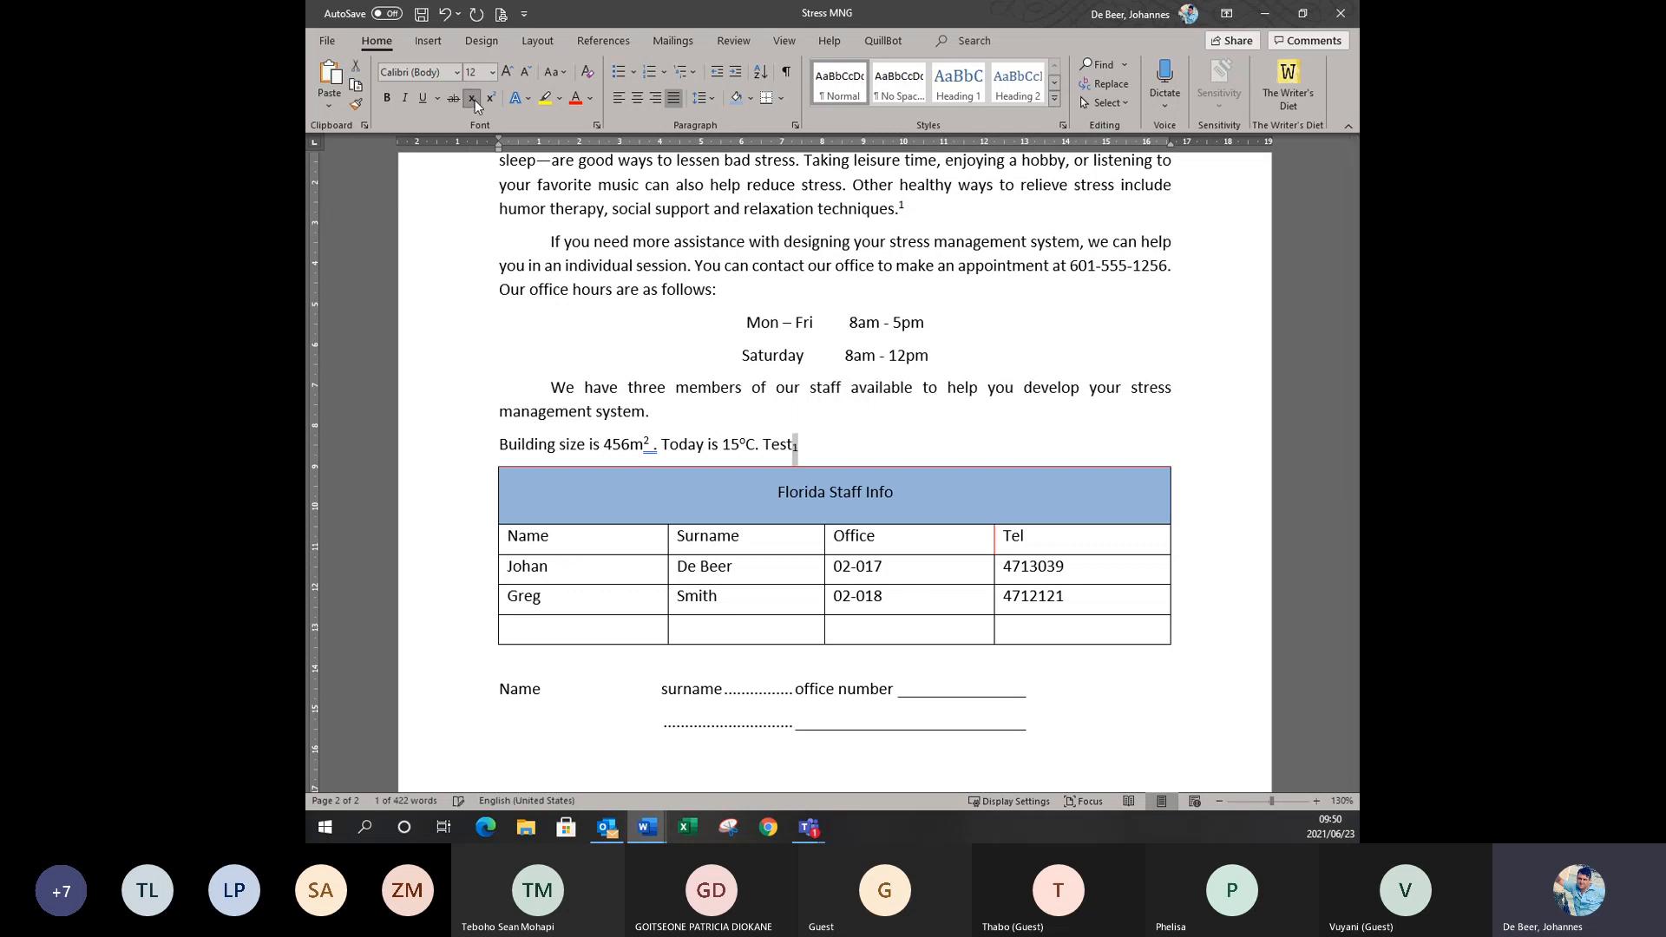
{"action": "left_click", "coordinate": [823, 450]}
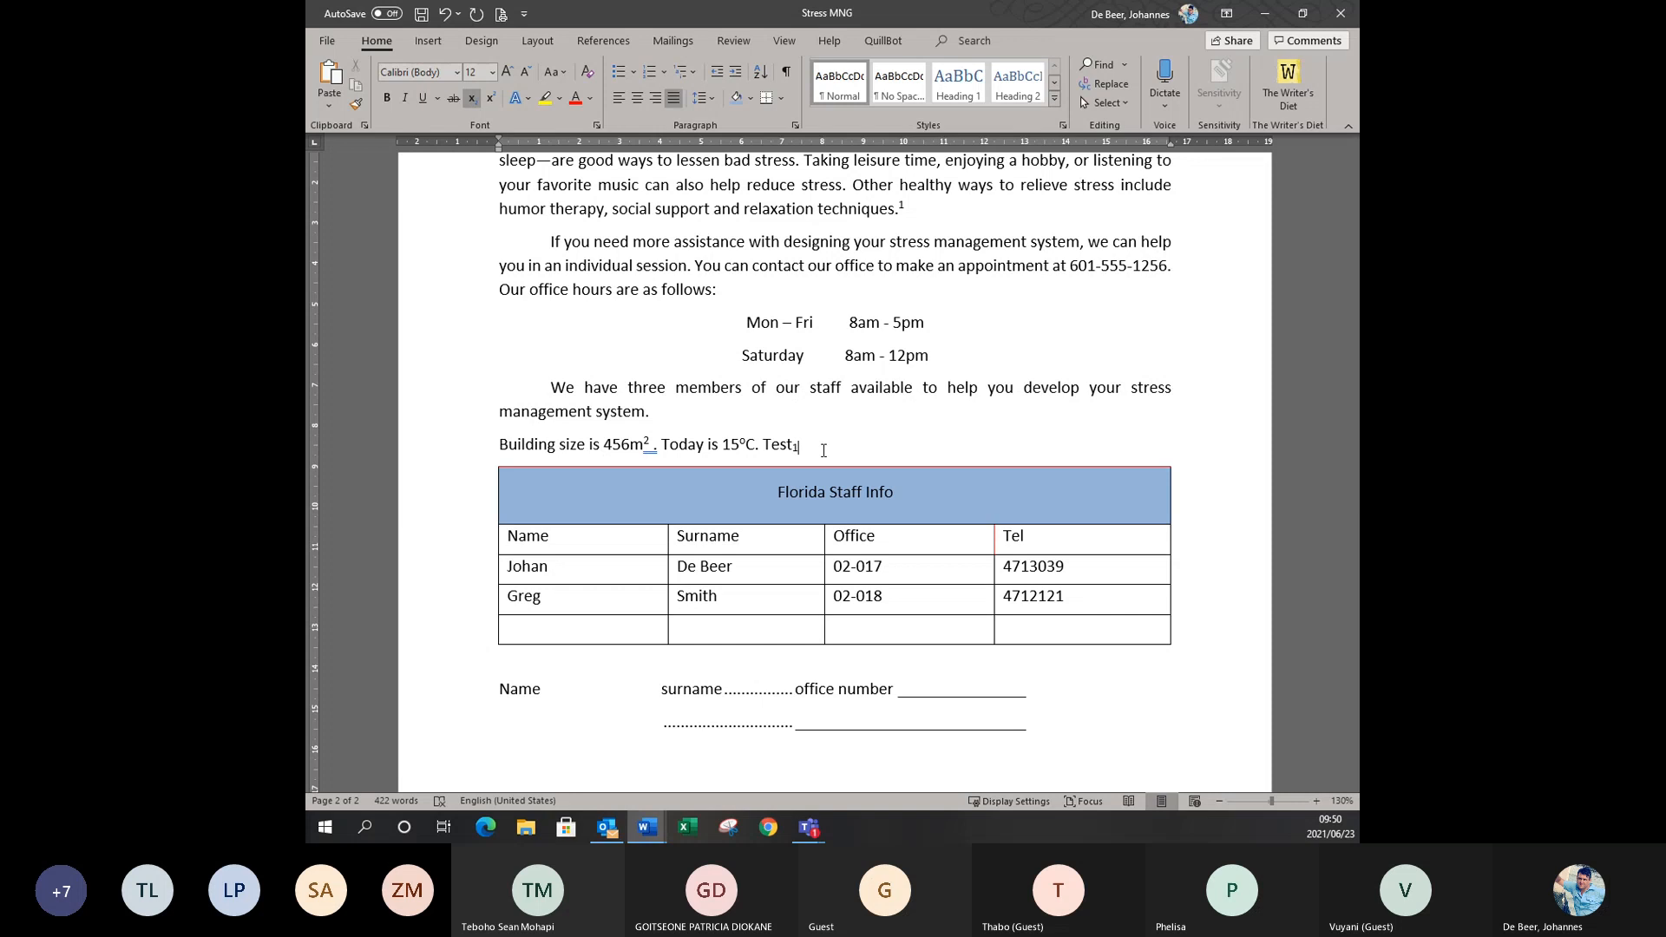
Insert a header in the built-in Blank (Three Columns) layout.
{"action": "left_click", "coordinate": [992, 353]}
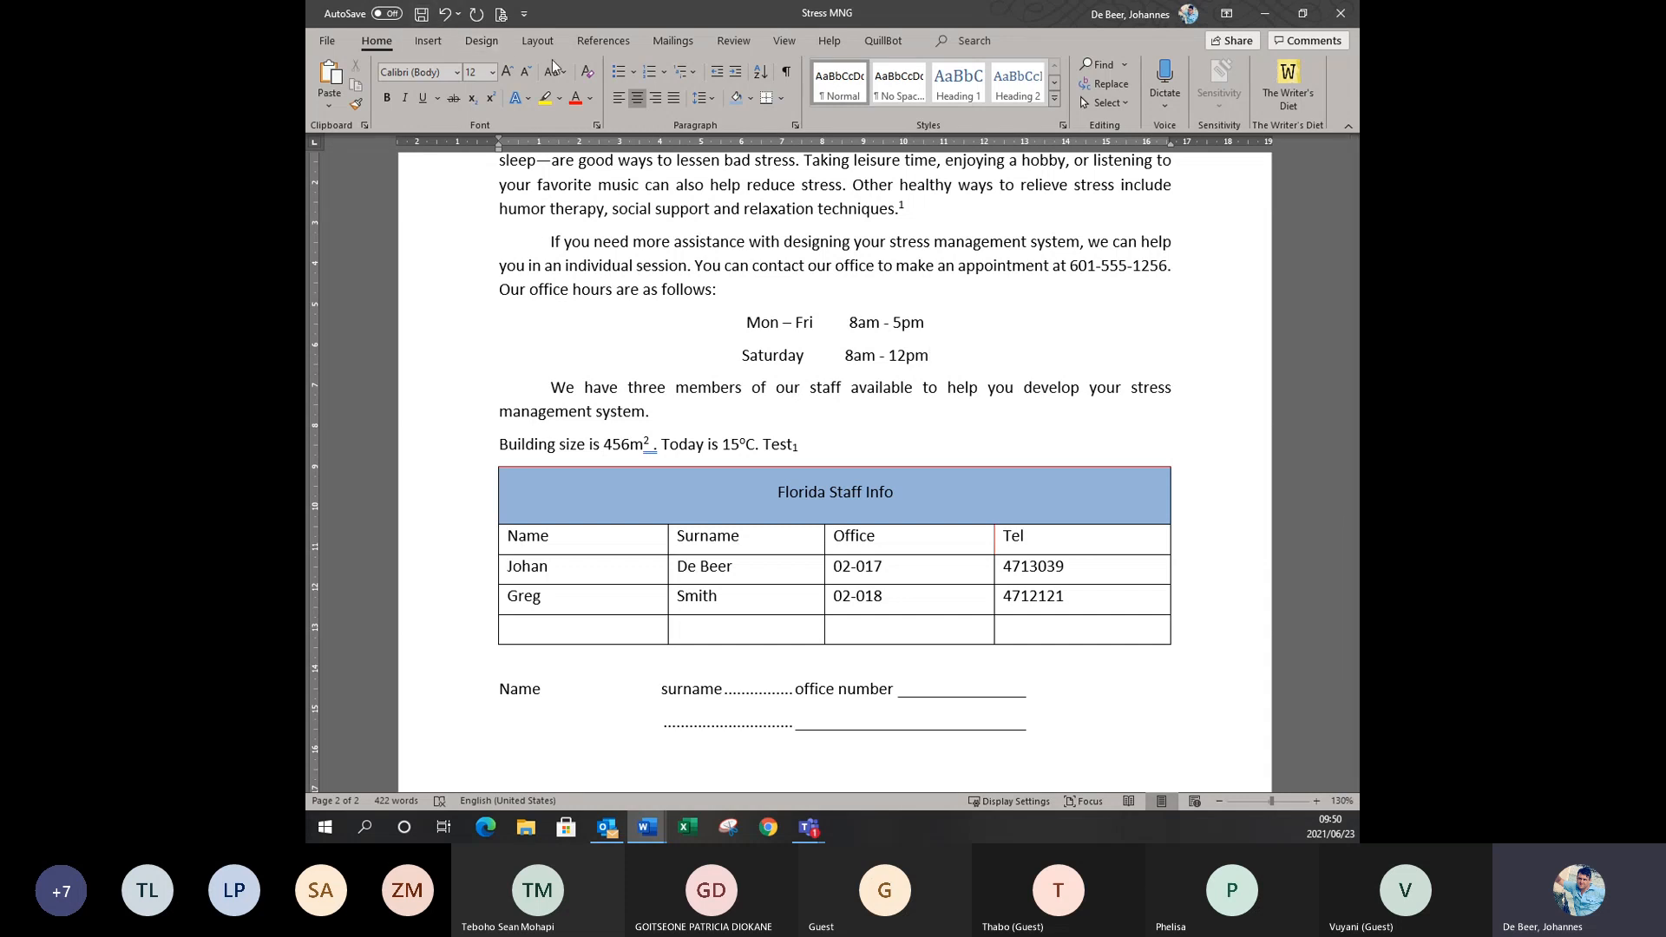
{"action": "left_click", "coordinate": [527, 43]}
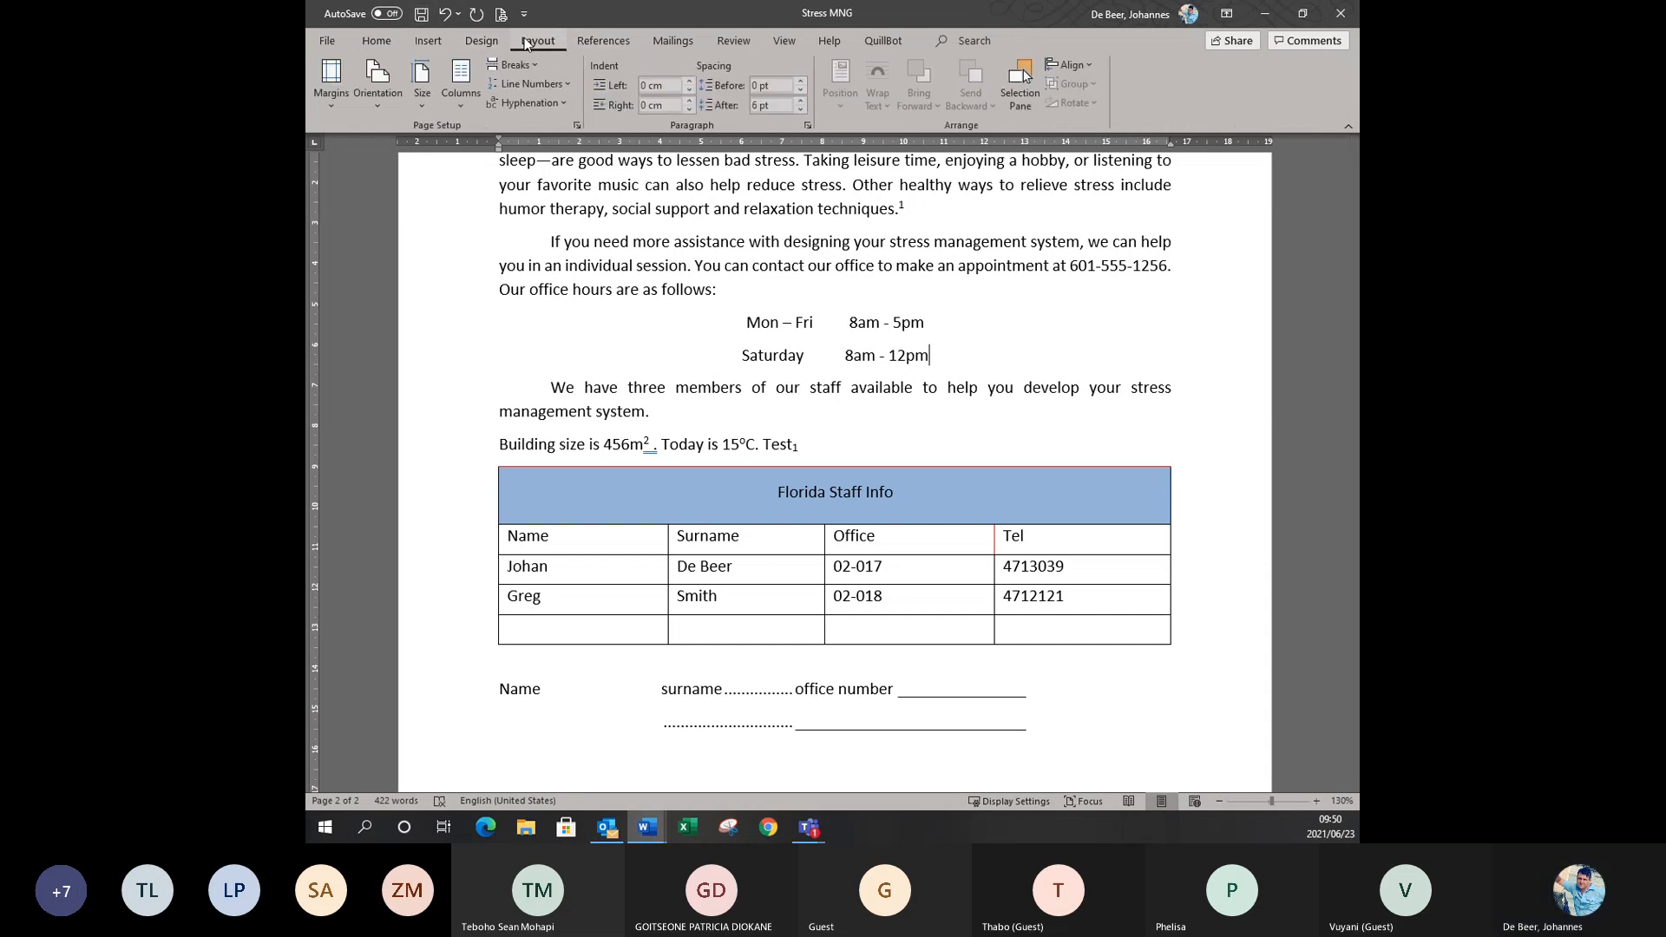
{"action": "left_click", "coordinate": [607, 44]}
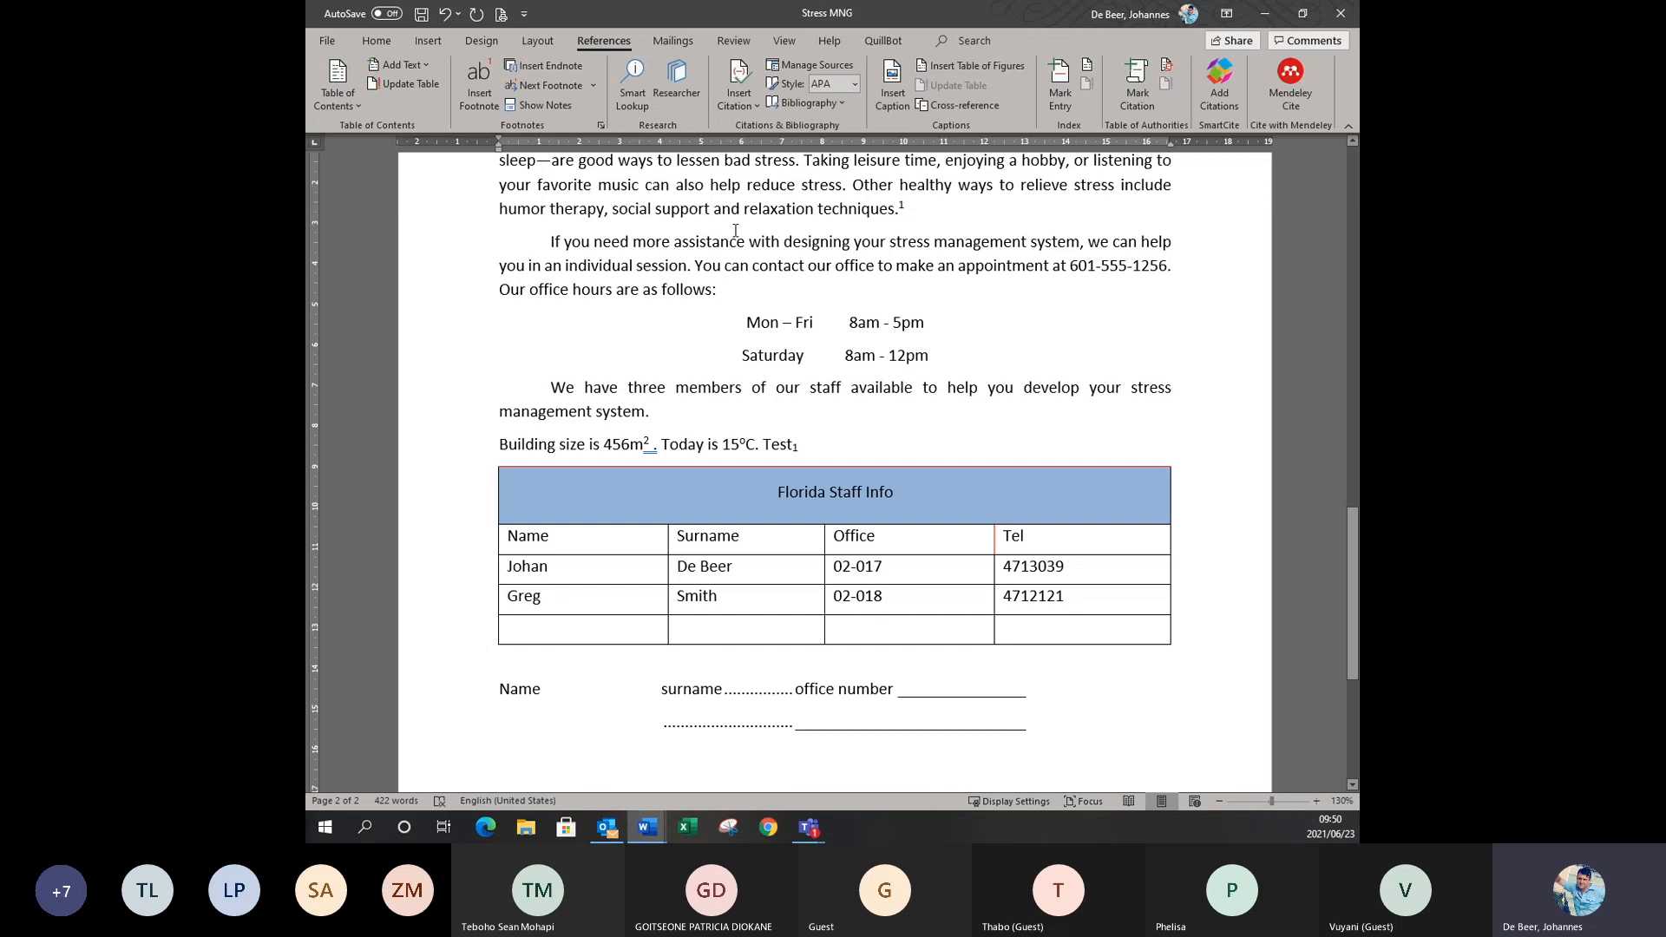
{"action": "left_click", "coordinate": [426, 42]}
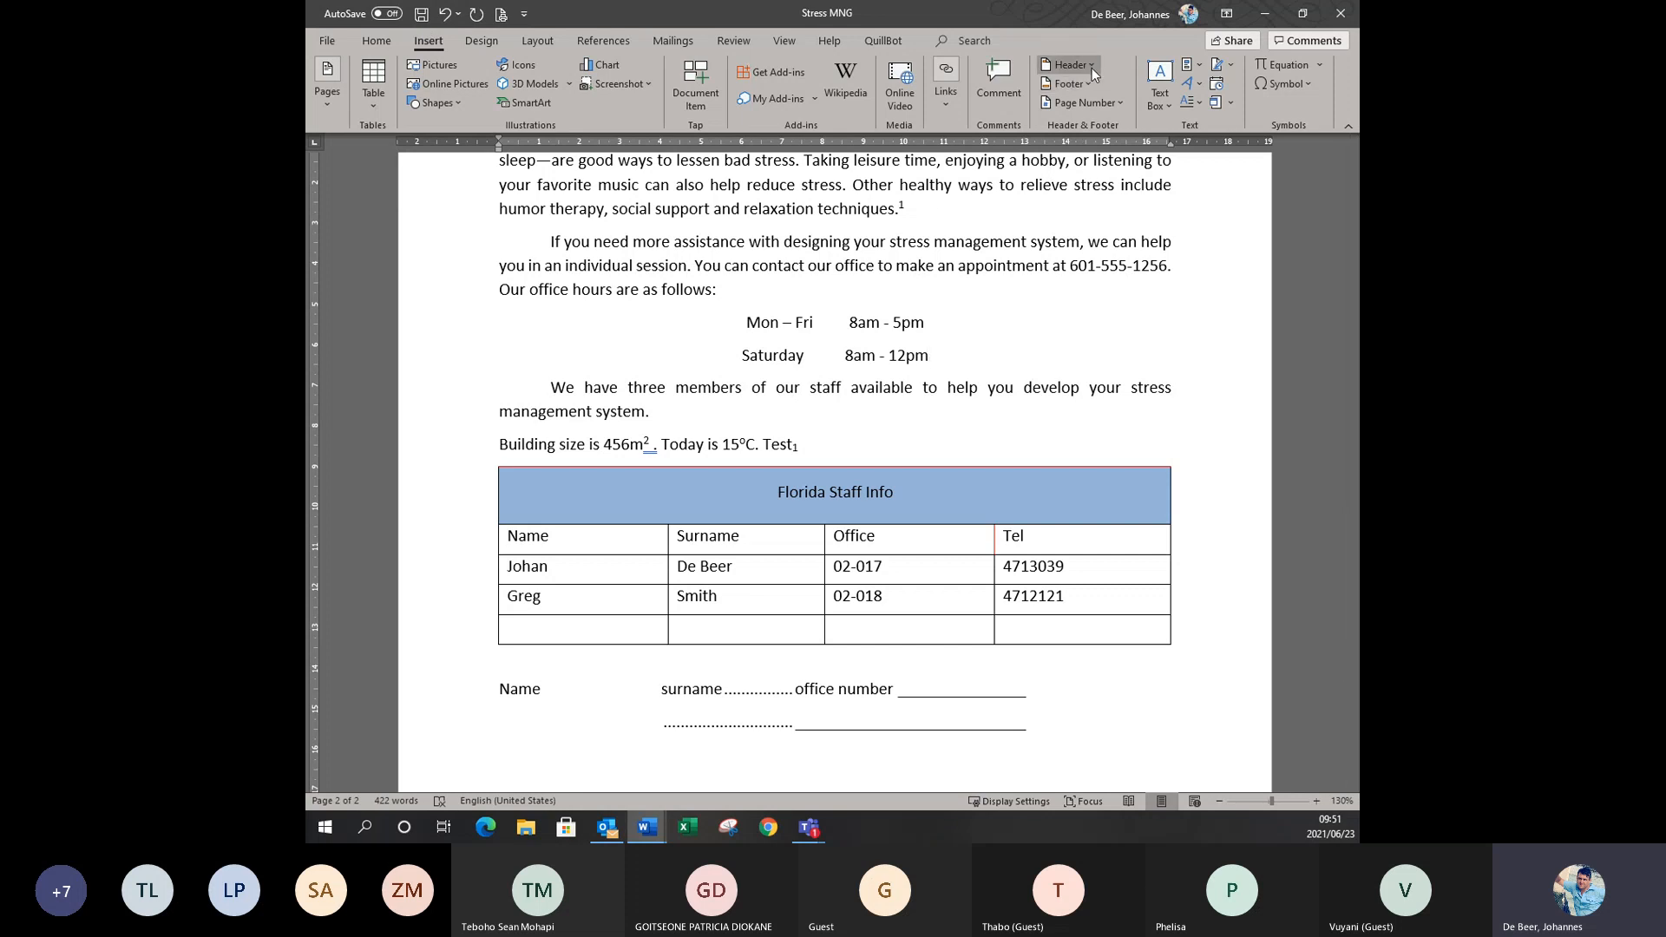
{"action": "left_click", "coordinate": [1121, 105]}
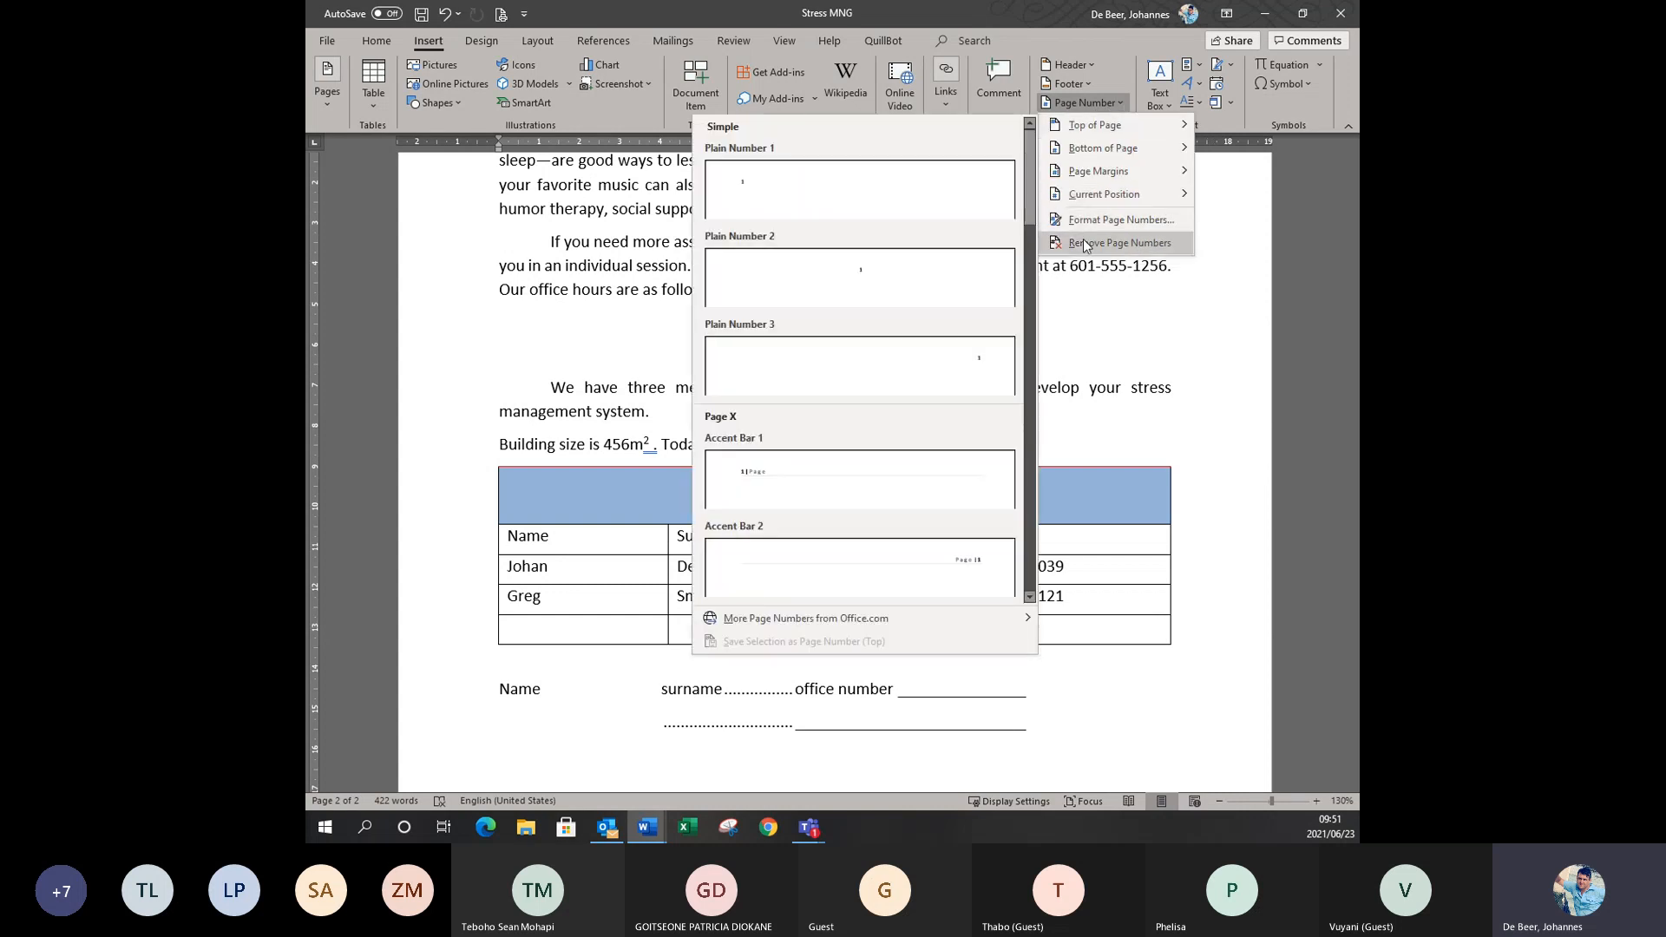
{"action": "left_click", "coordinate": [1068, 67]}
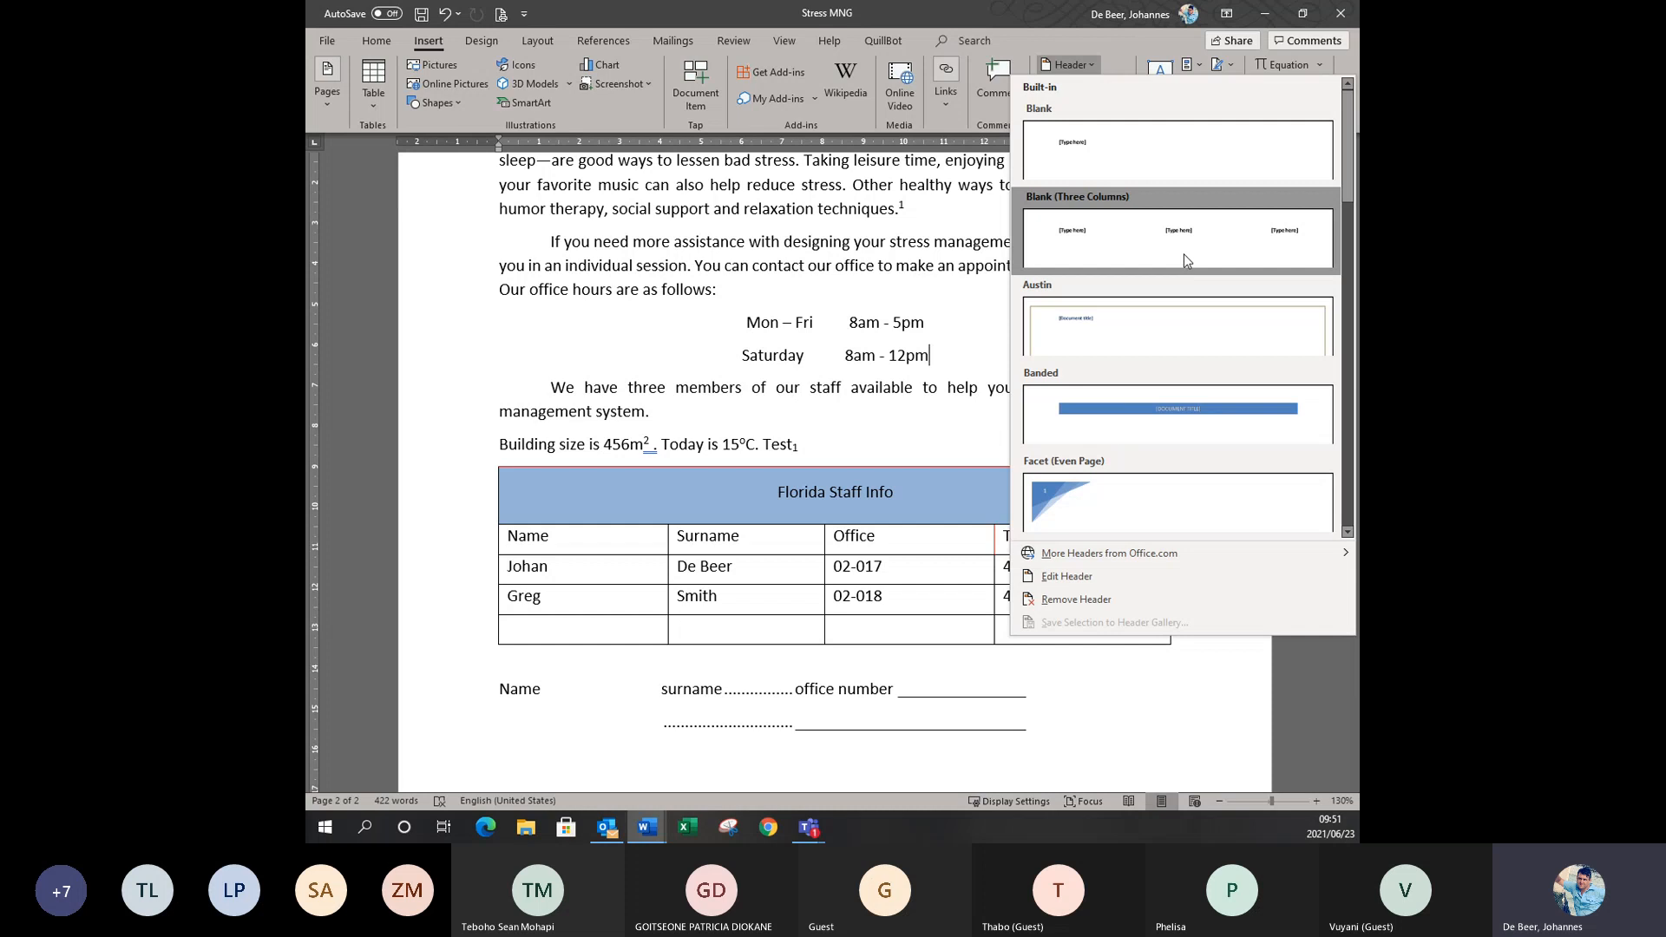
{"action": "left_click", "coordinate": [1112, 251]}
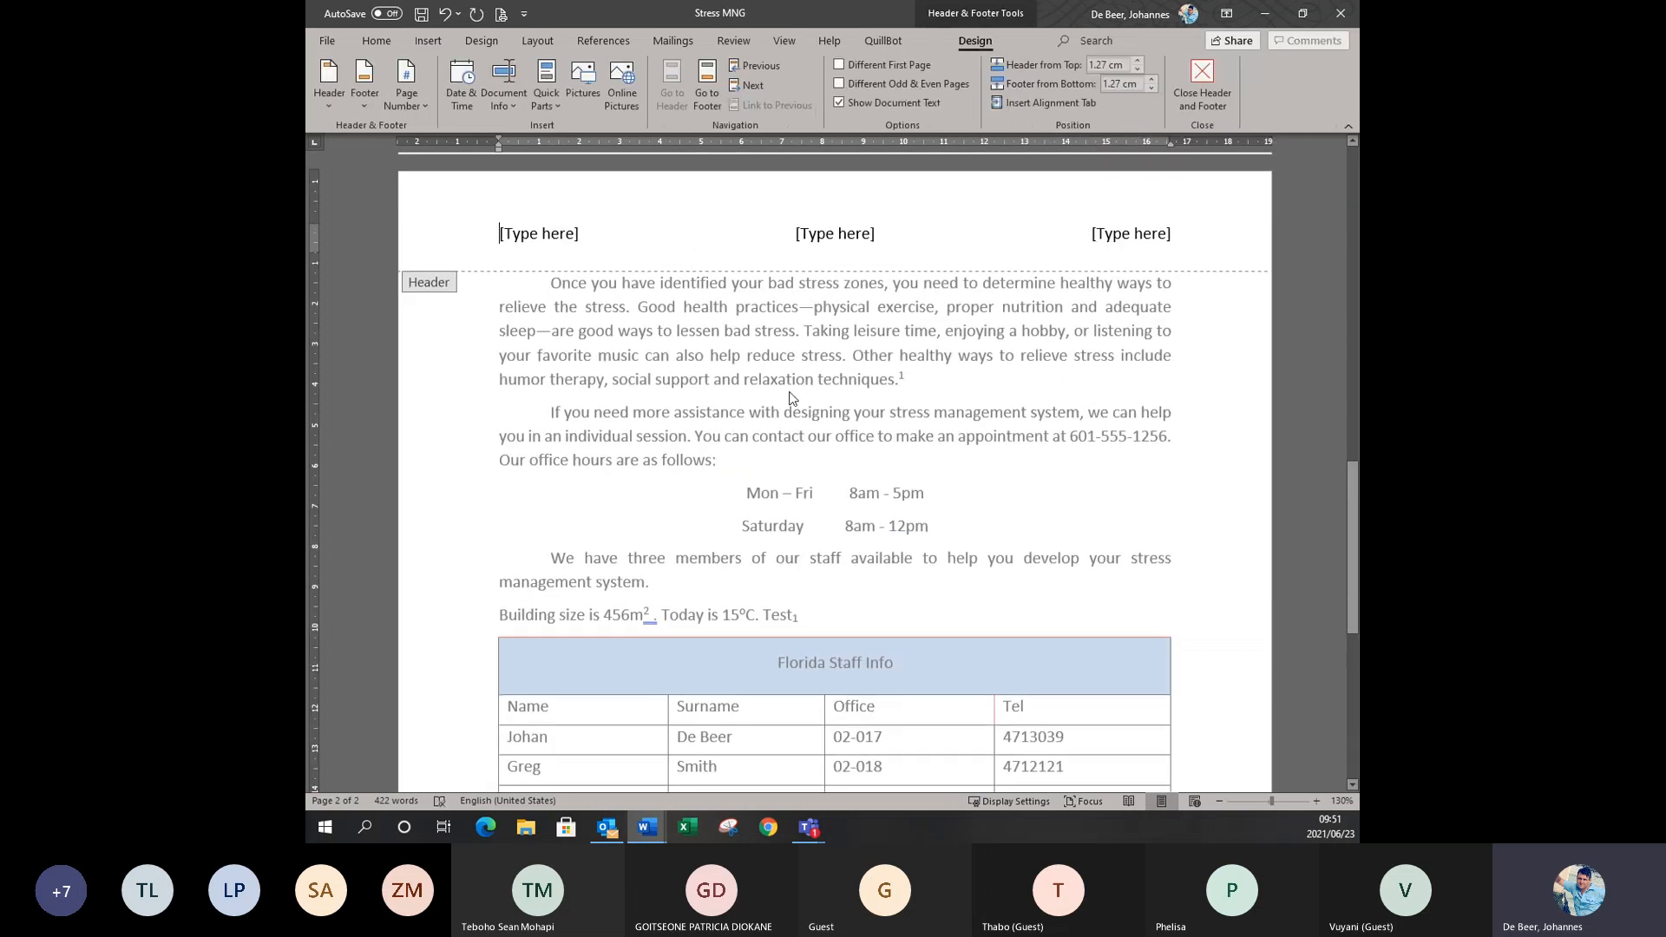
{"action": "scroll", "coordinate": [484, 253], "scroll_direction": "up", "scroll_amount": 1}
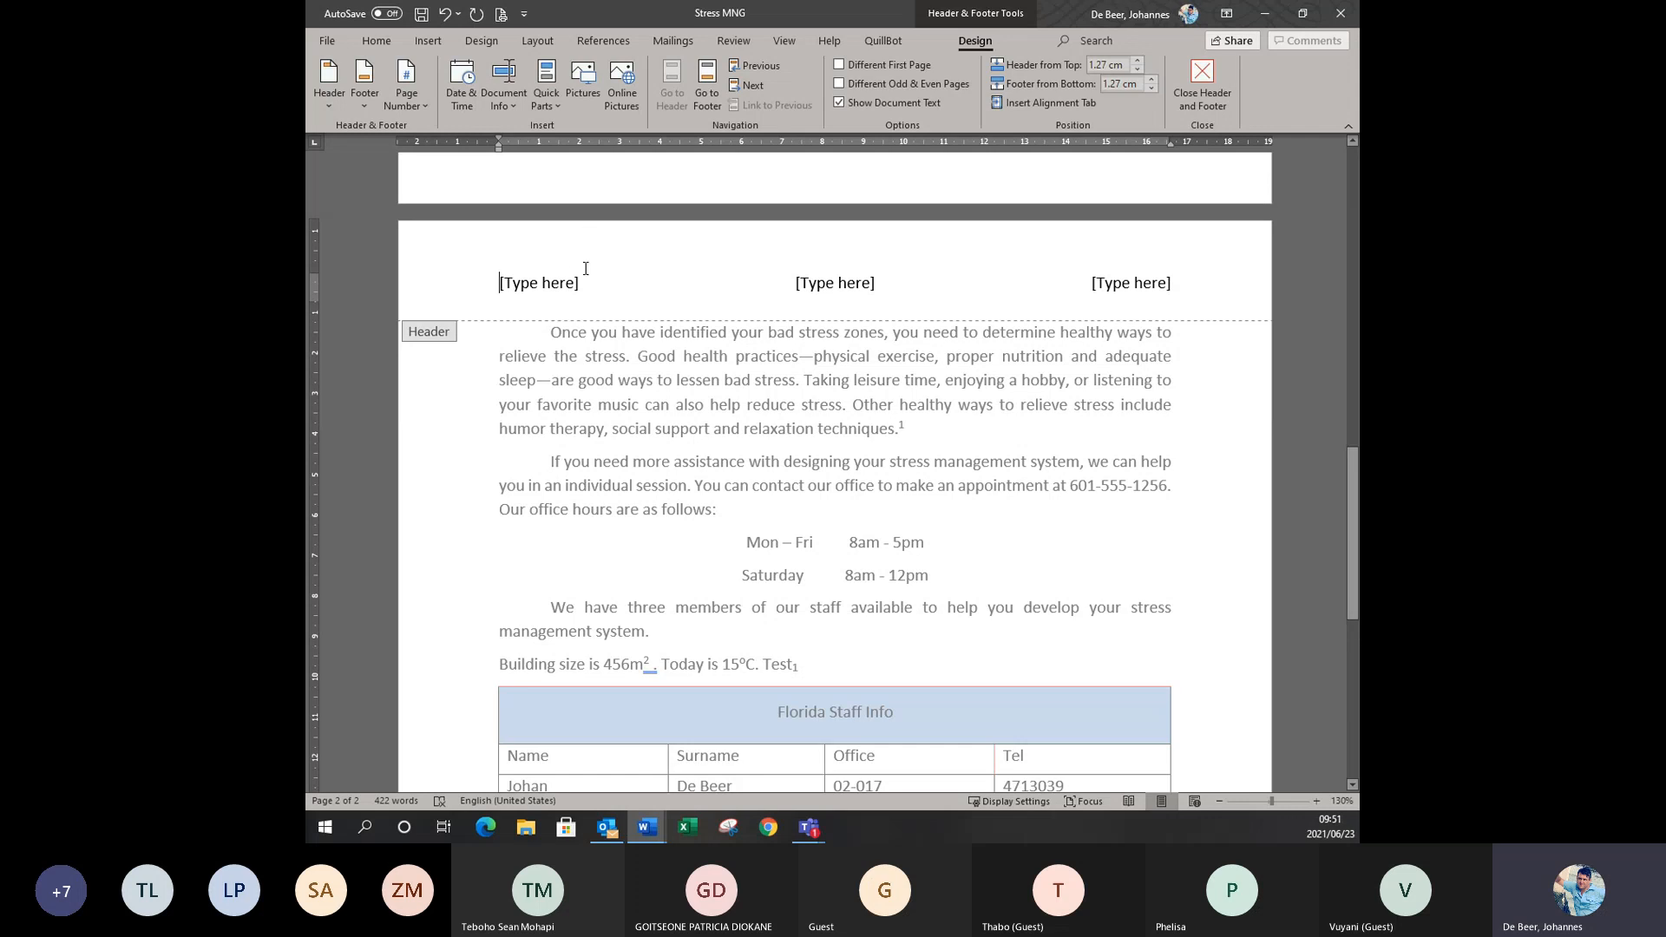
Fill the three header placeholders with the author's full name, "EUP1501" and "Semester 1", and return to the body text.
{"action": "left_click", "coordinate": [531, 284]}
{"action": "type", "text": "Johan de Beer"}
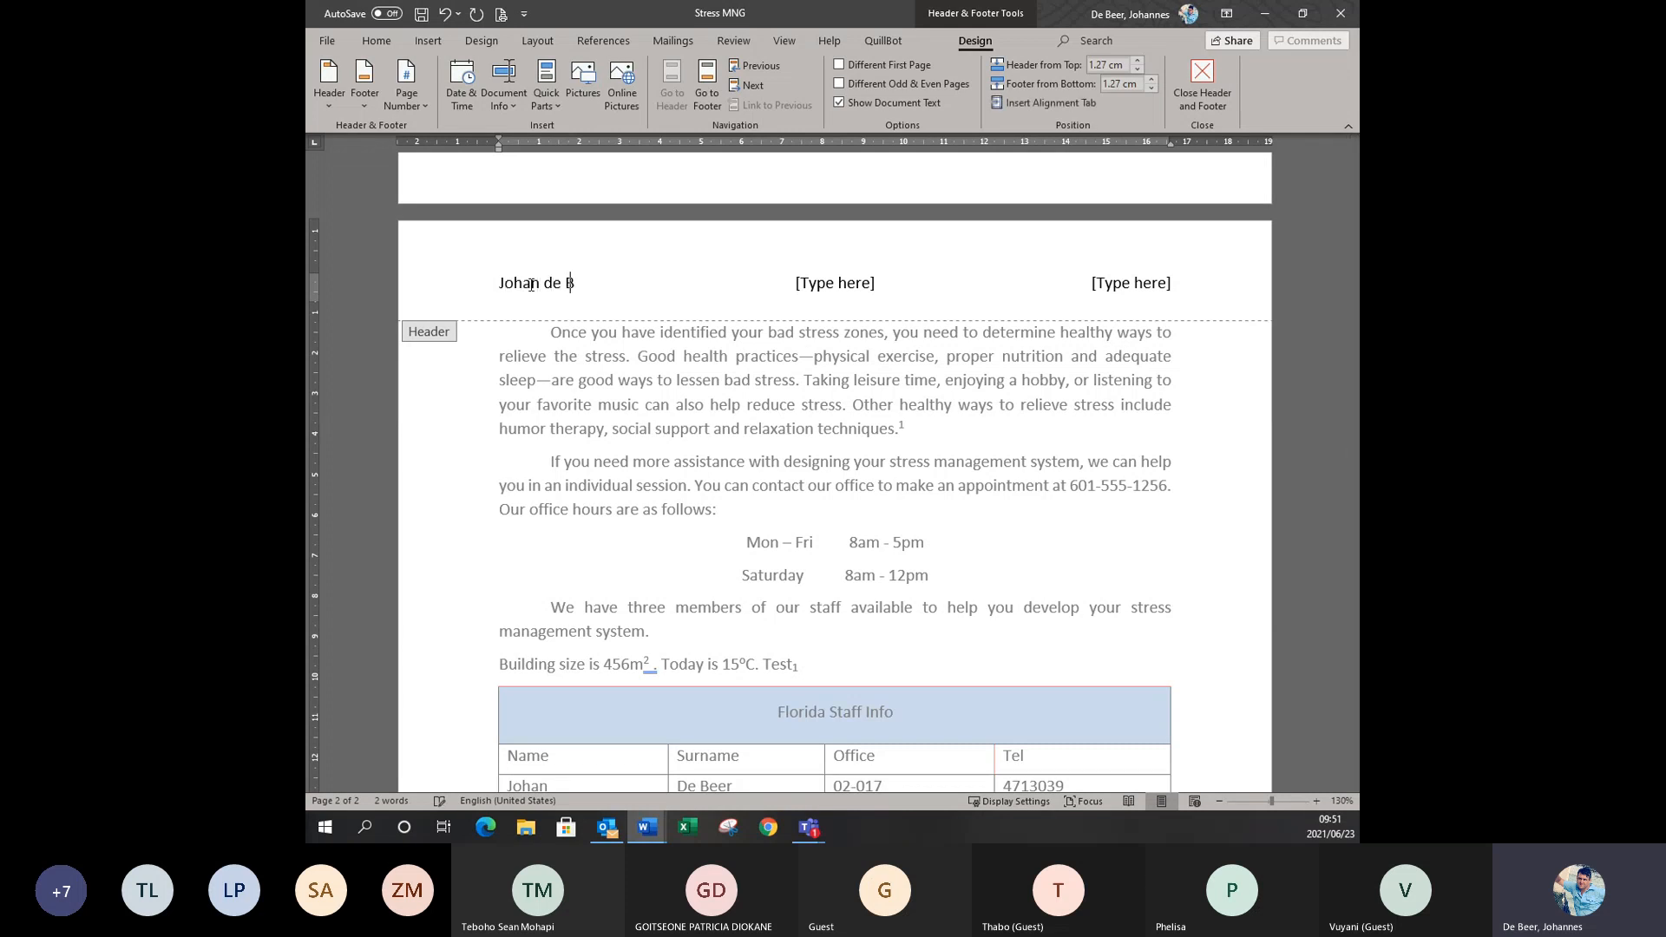
{"action": "left_click", "coordinate": [820, 287]}
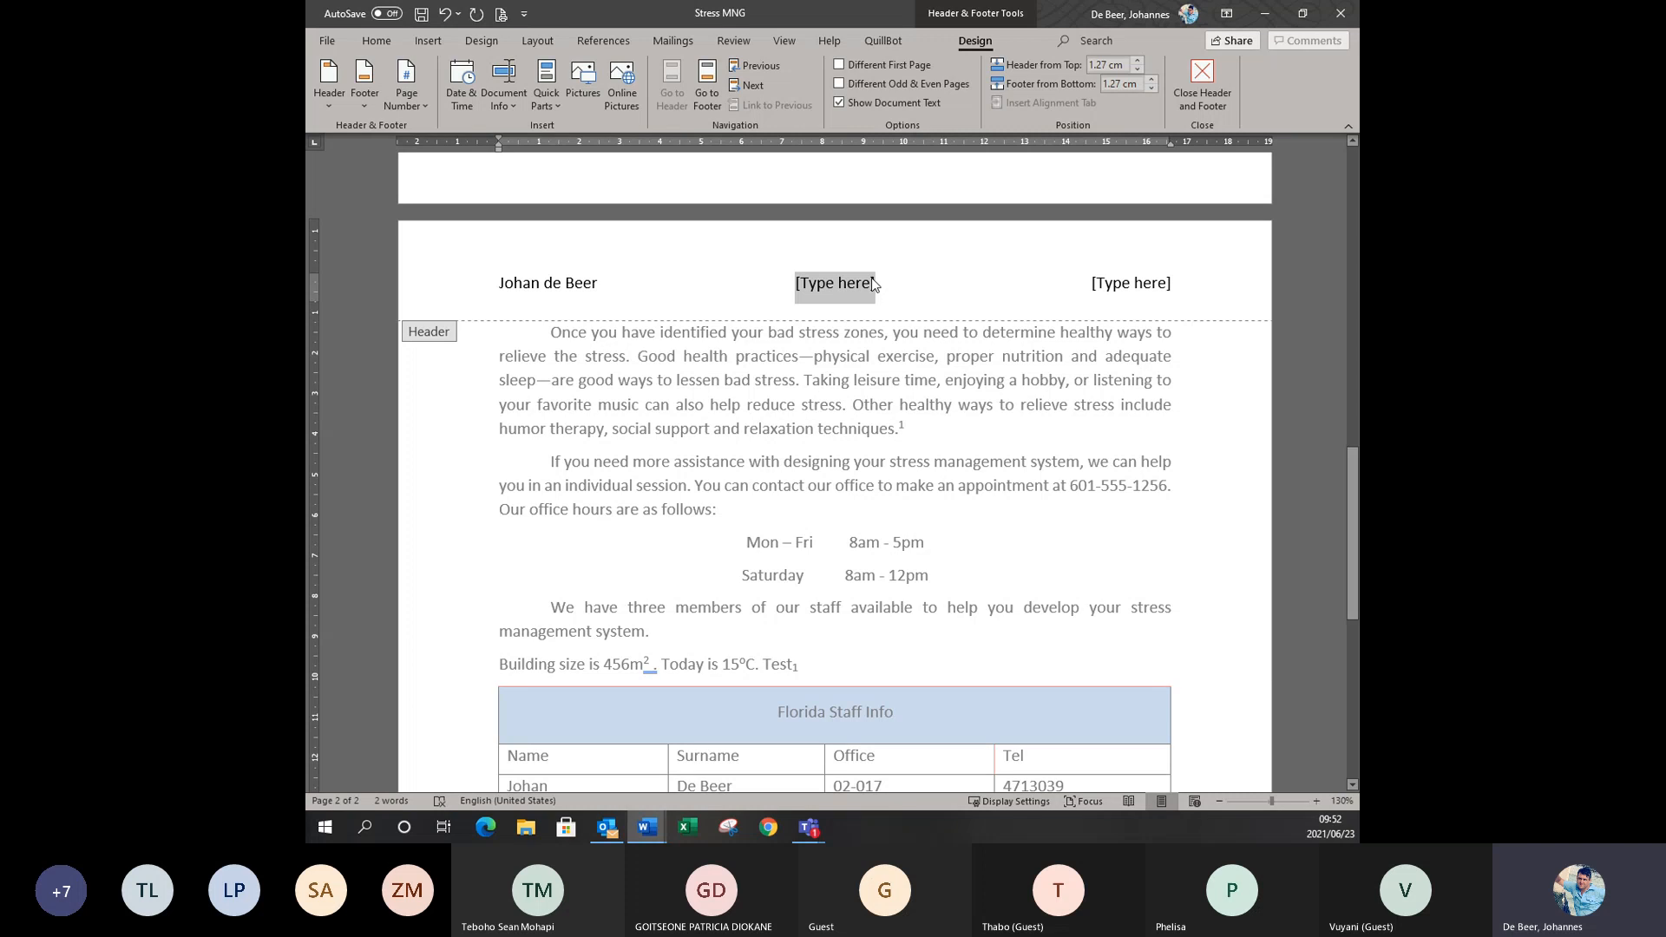
{"action": "type", "text": "EUP1501"}
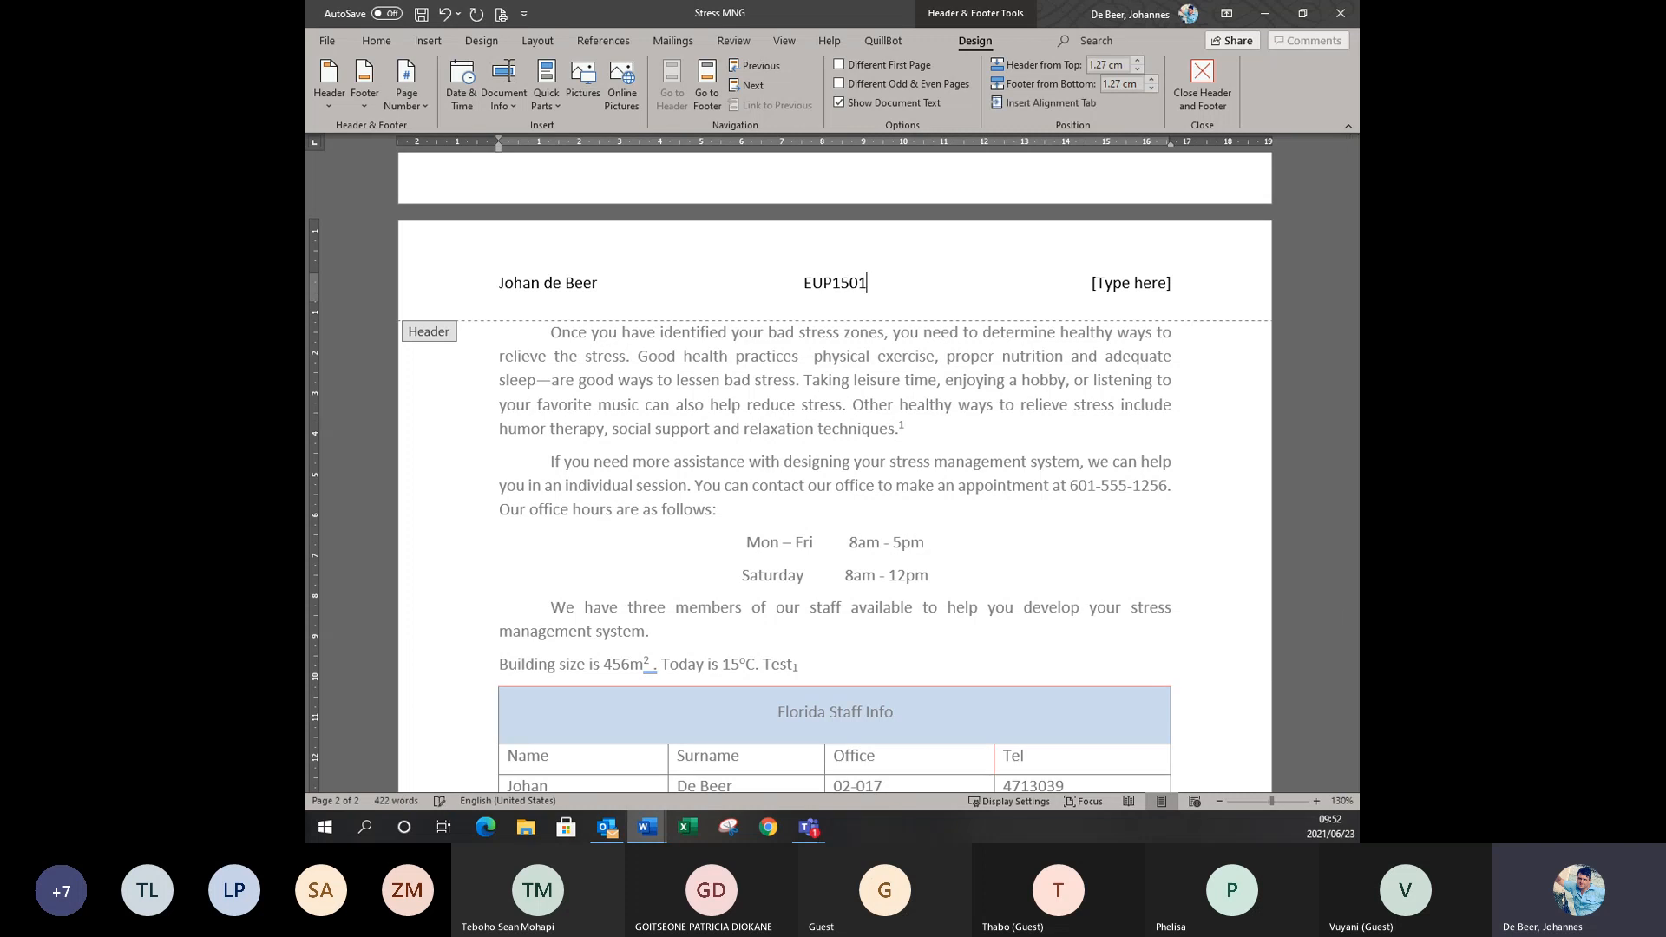
{"action": "left_click", "coordinate": [1140, 285]}
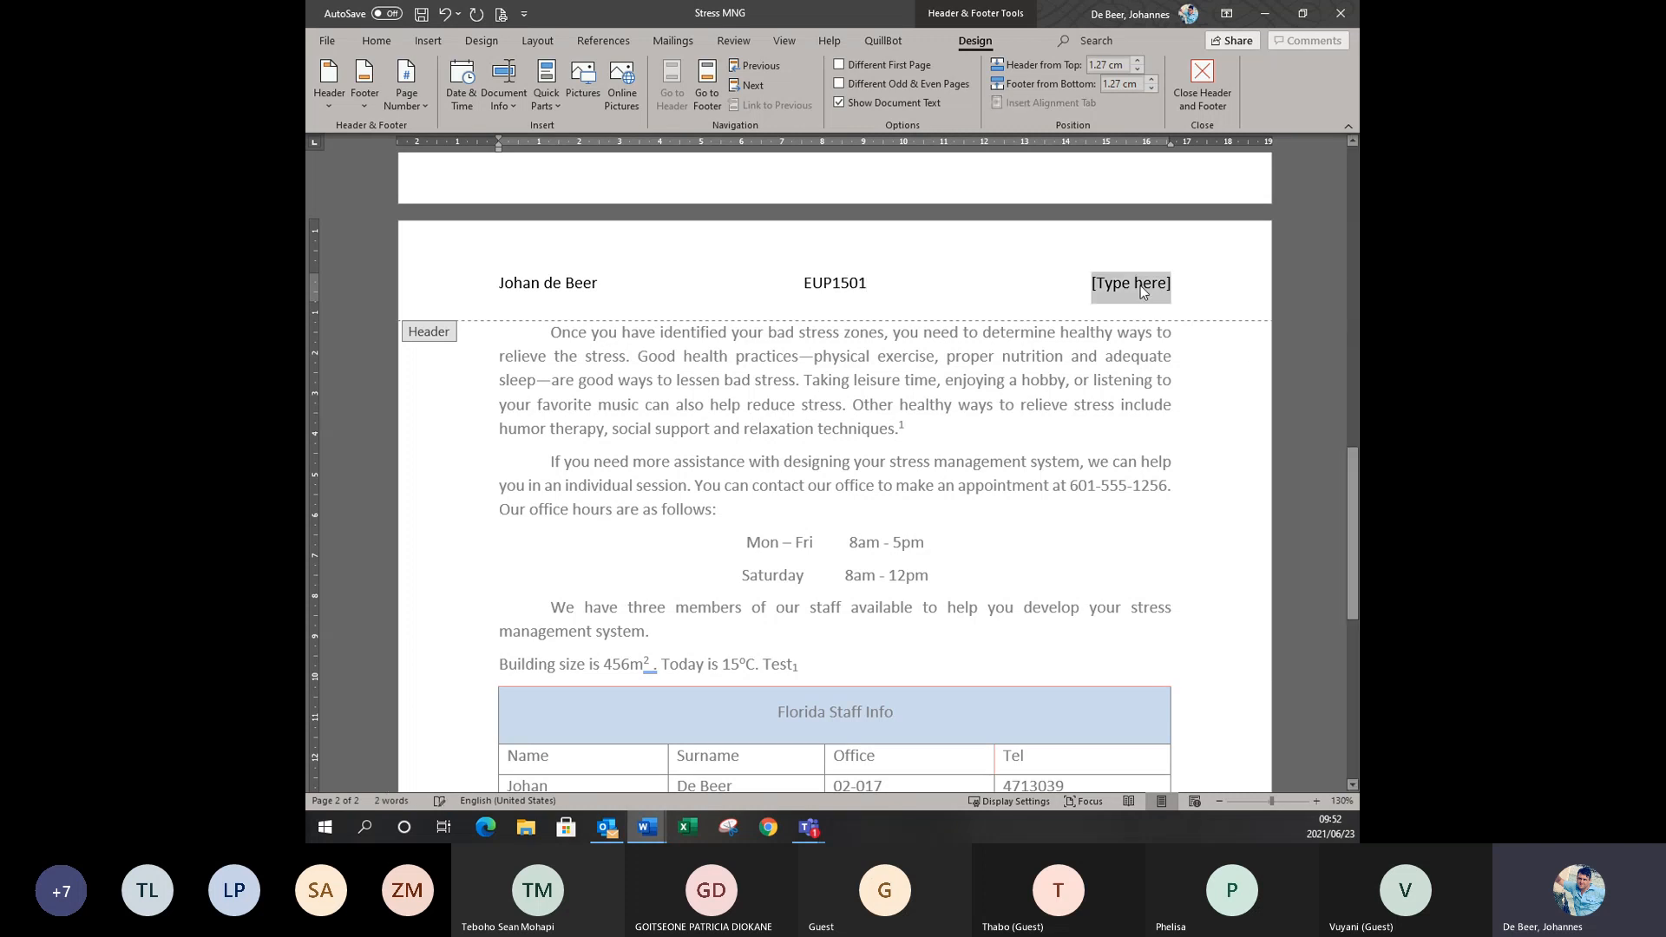
{"action": "type", "text": "Se"}
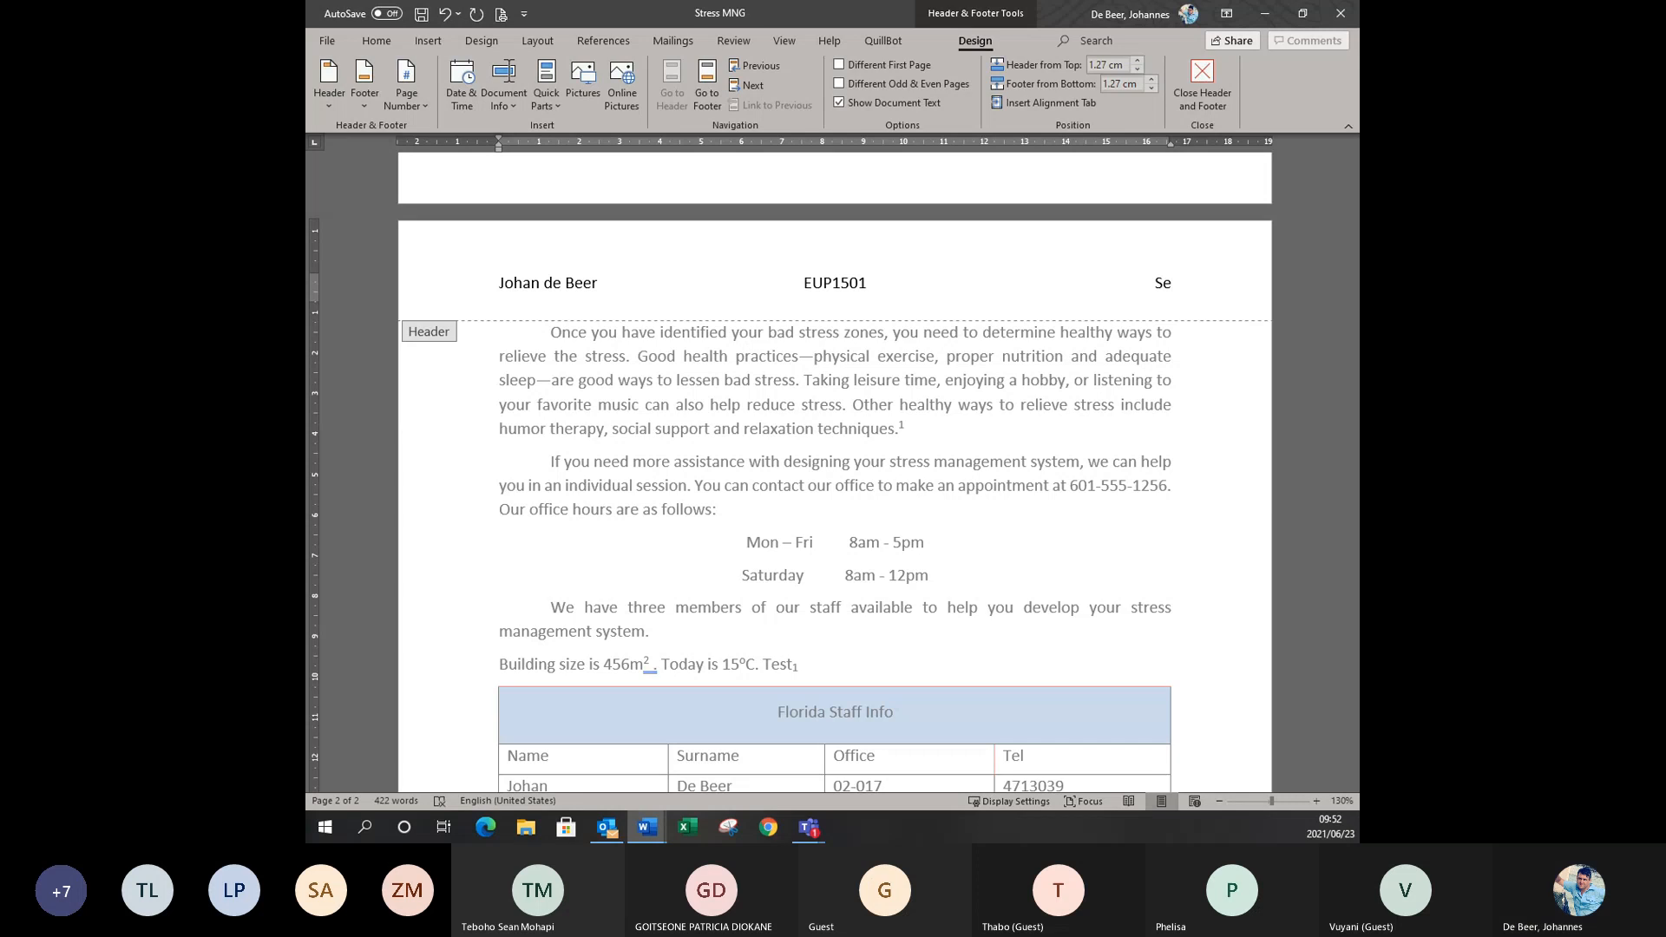
{"action": "type", "text": "mester 1"}
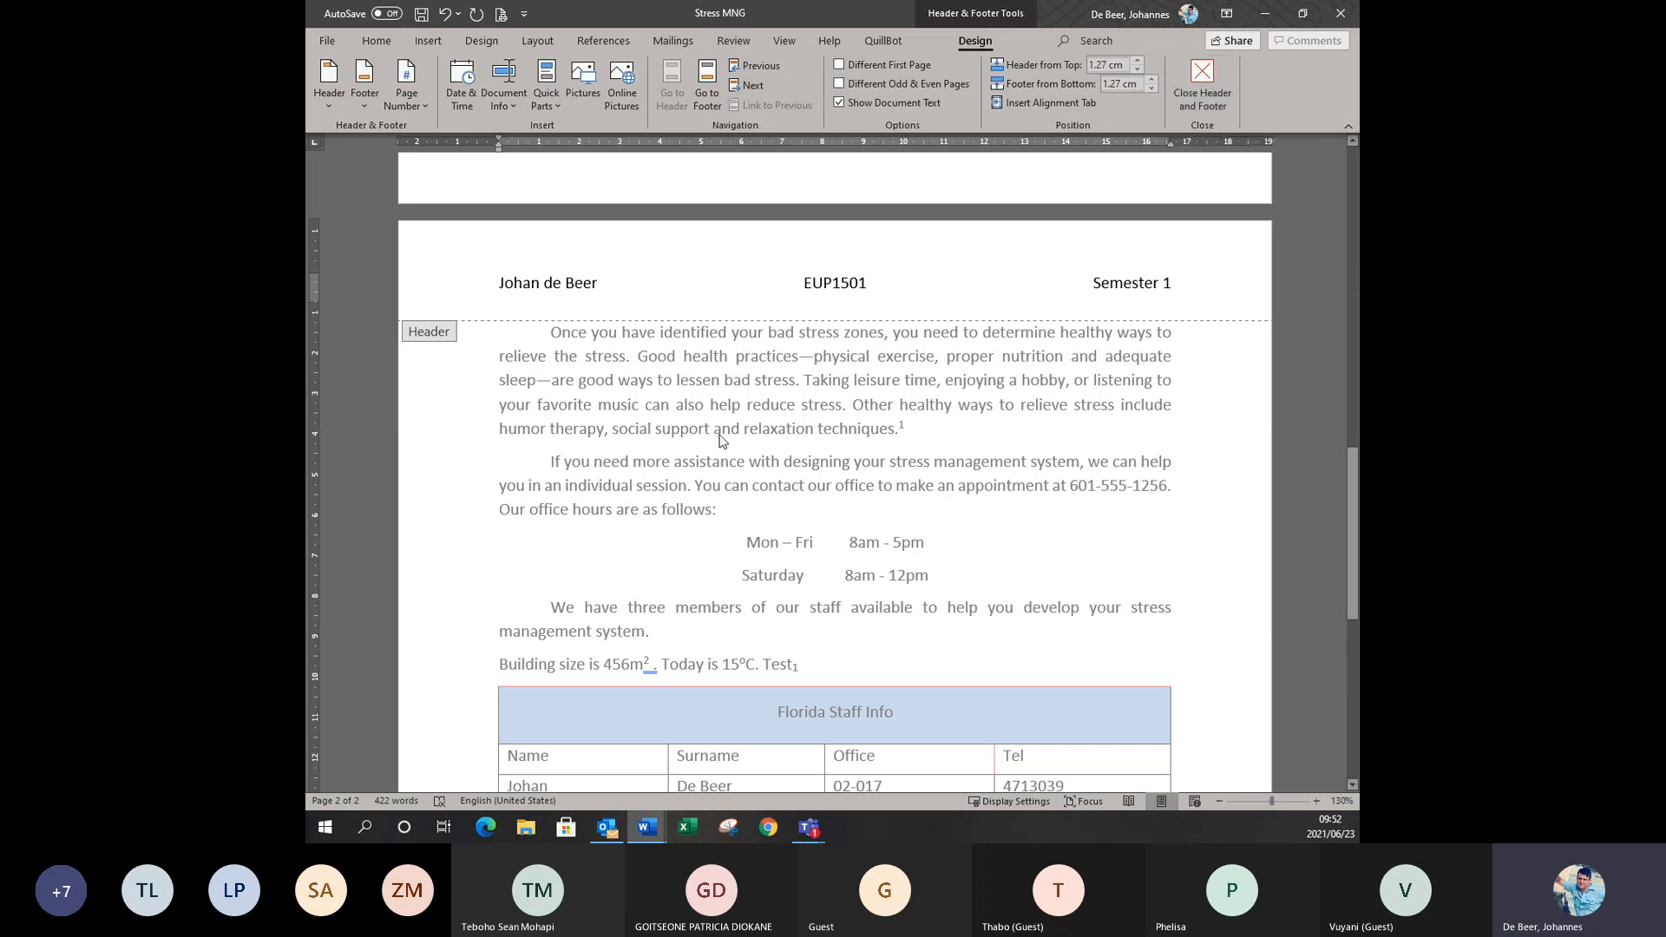
{"action": "double_click", "coordinate": [799, 425]}
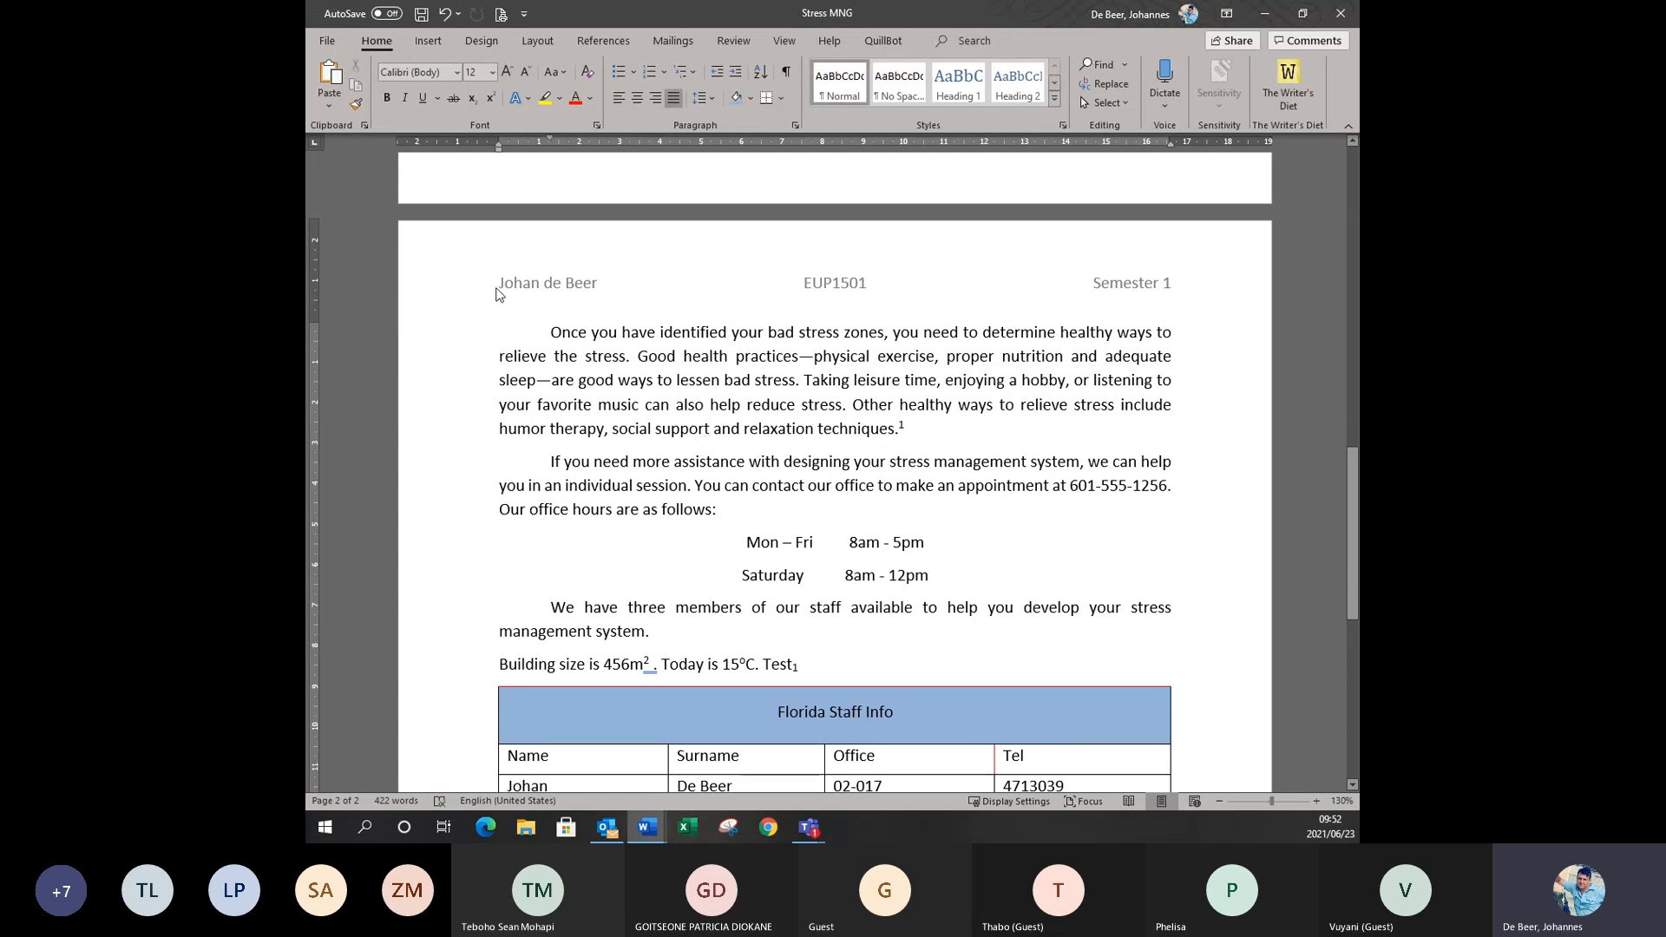
Insert a footer in the built-in Blank (Three Columns) layout.
{"action": "left_click", "coordinate": [522, 288]}
{"action": "left_click", "coordinate": [989, 404]}
{"action": "left_click", "coordinate": [429, 41]}
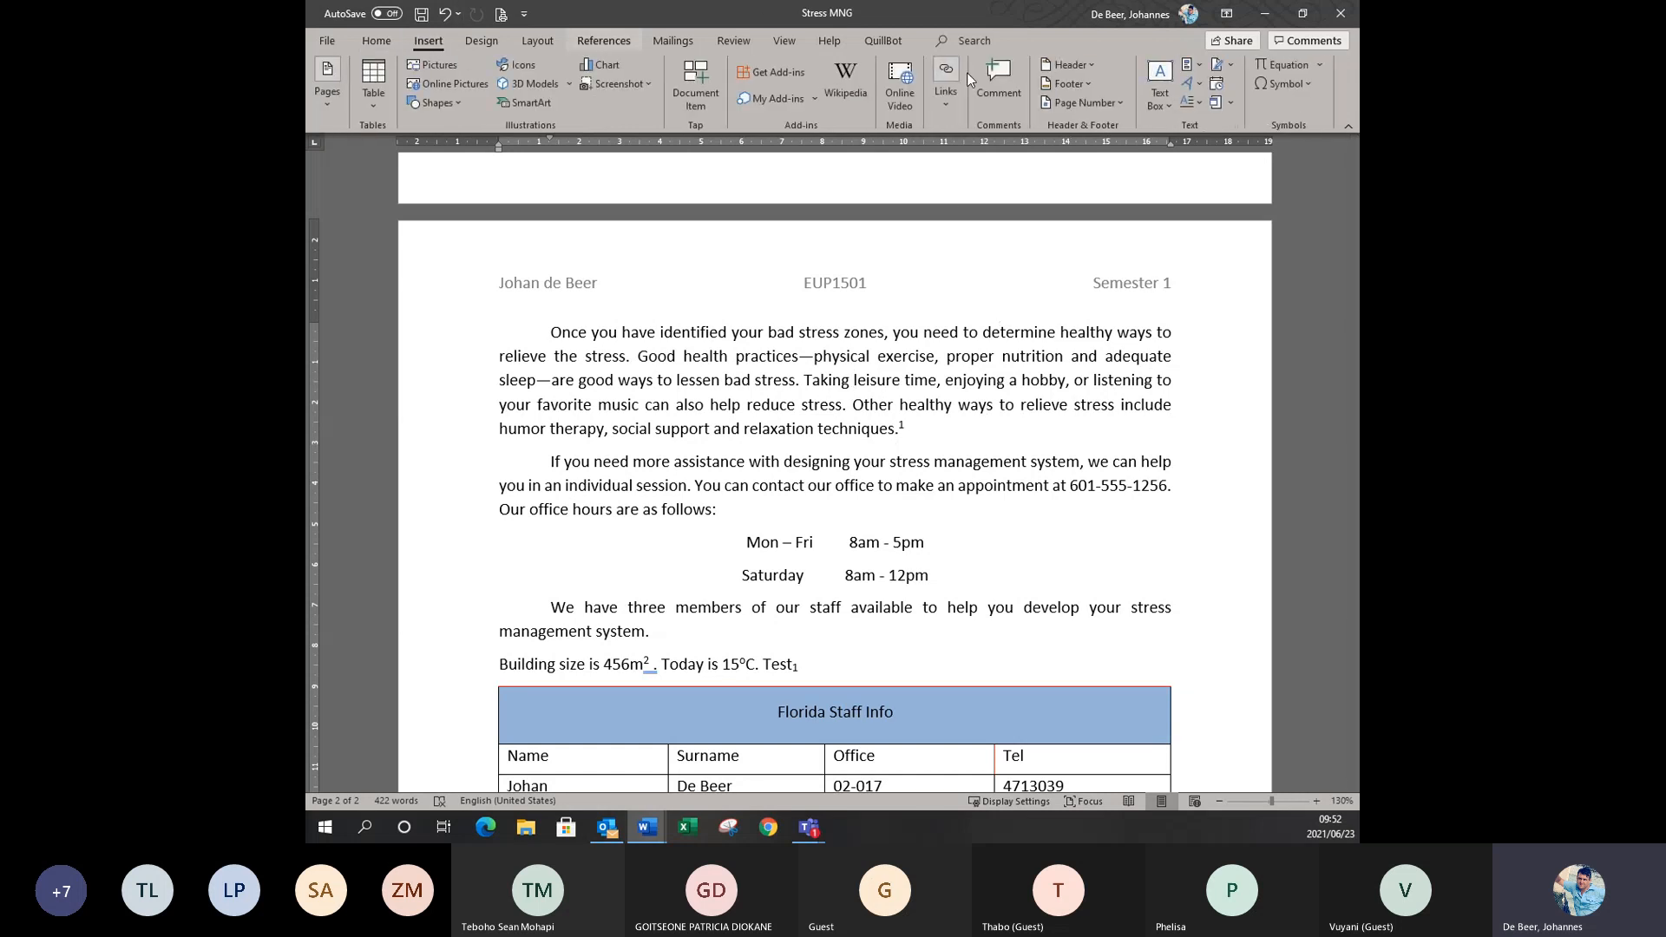
{"action": "left_click", "coordinate": [1093, 84]}
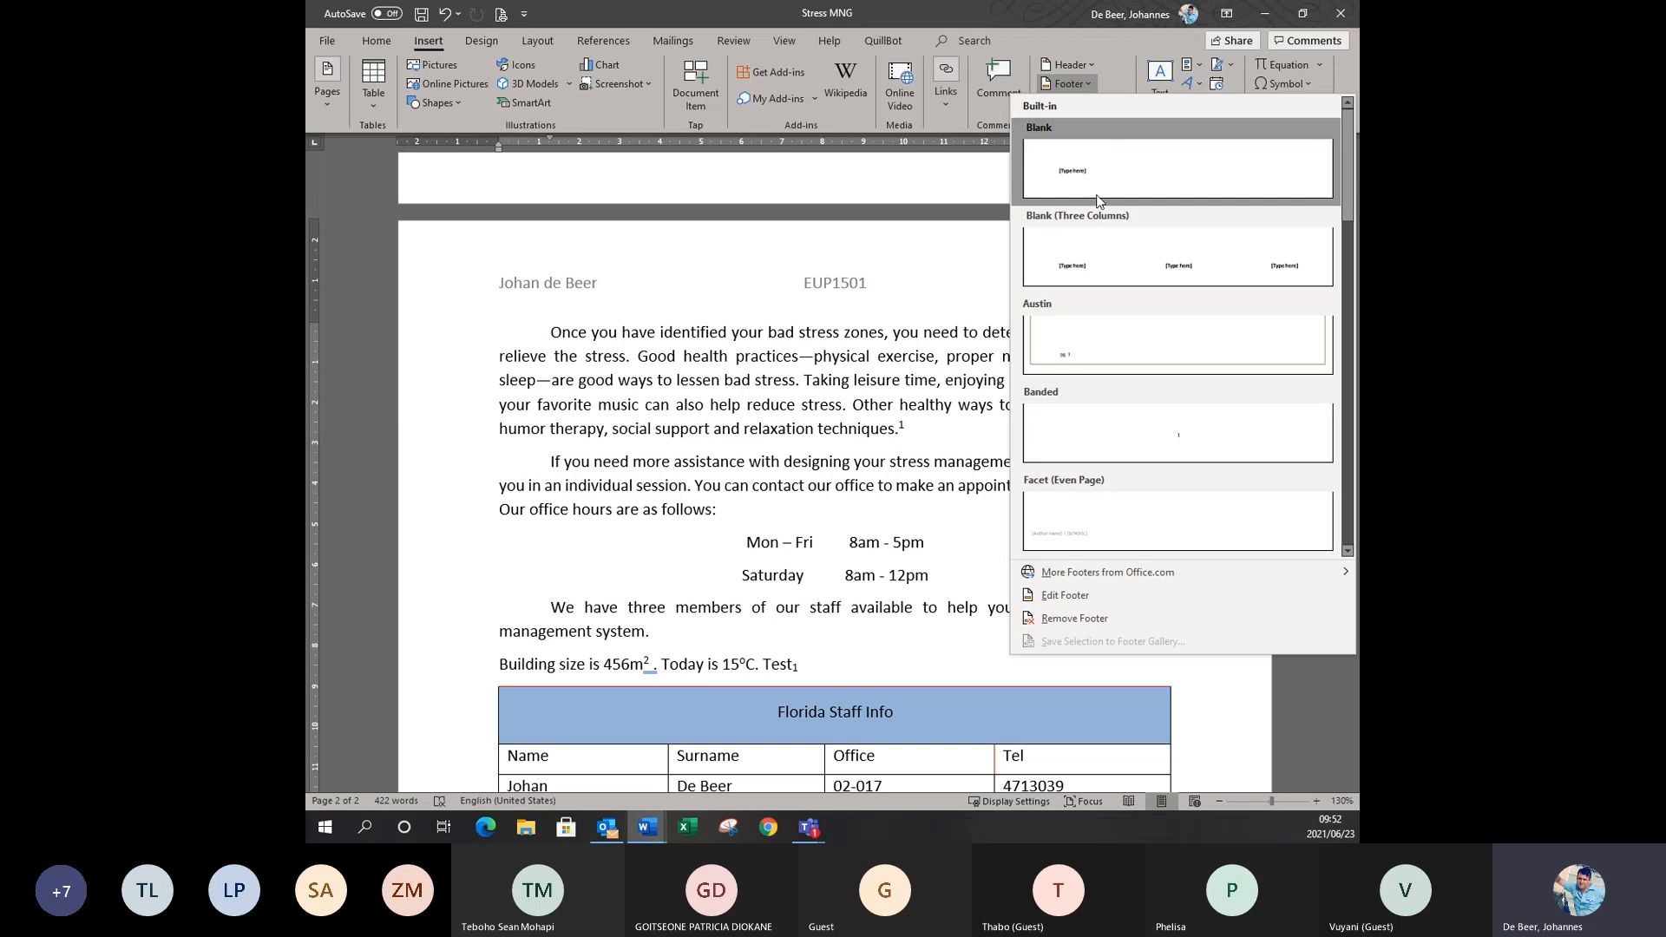
{"action": "left_click", "coordinate": [1100, 270]}
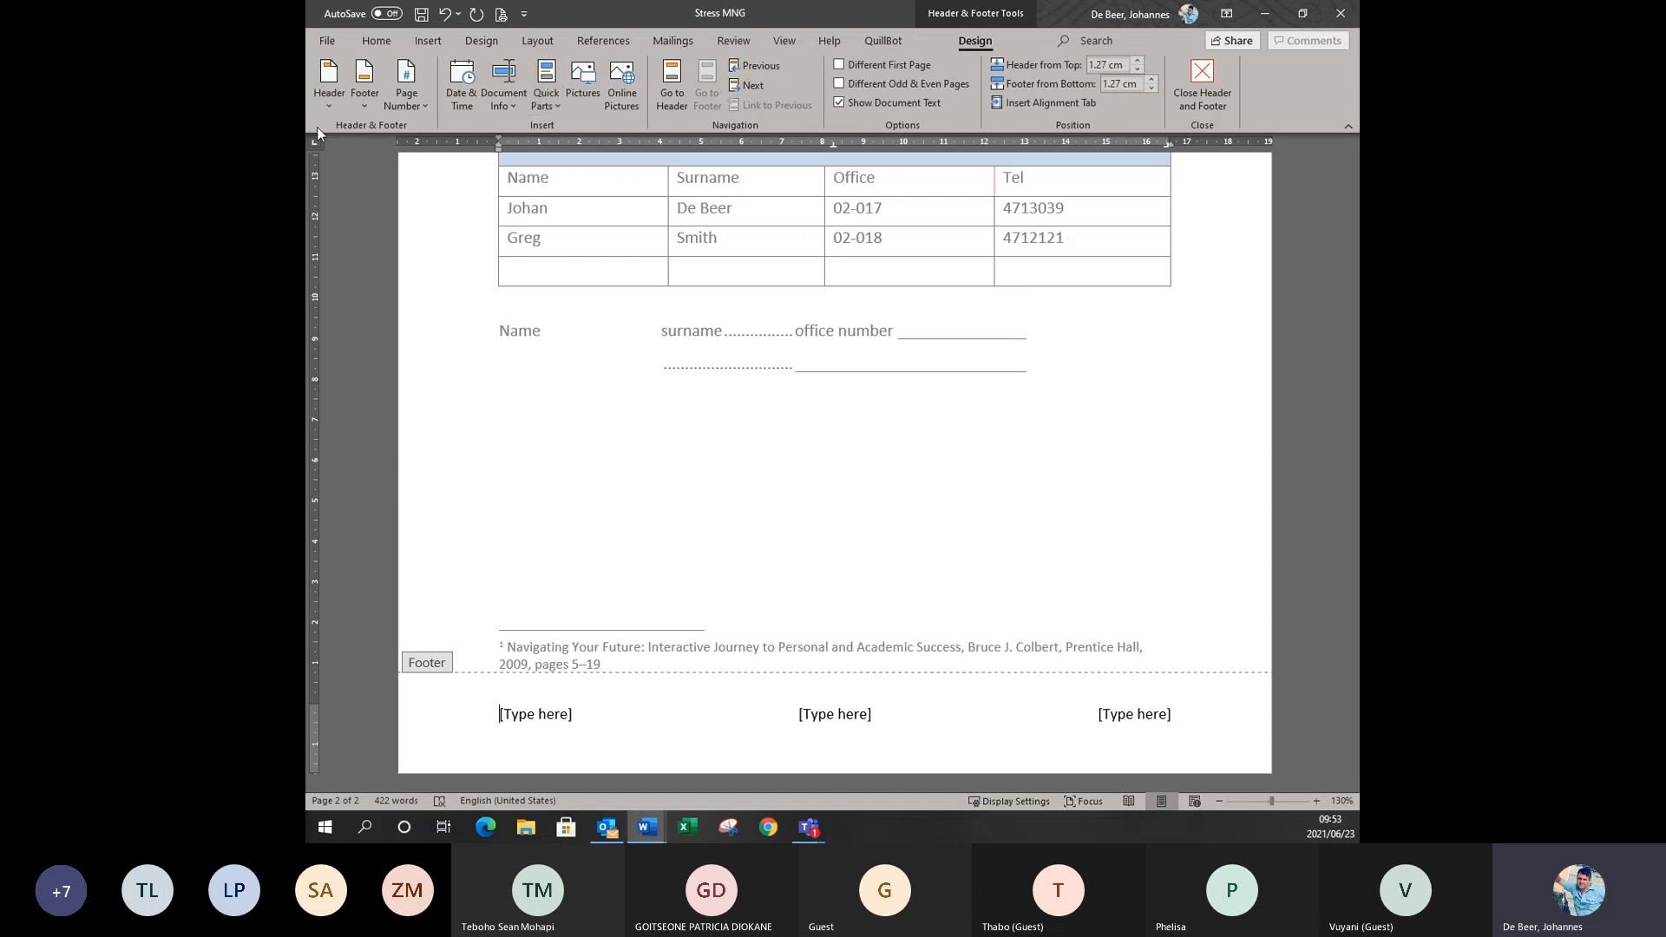
Insert a FileName field at the start of the footer and delete the leftover placeholder beside it.
{"action": "left_click", "coordinate": [554, 102]}
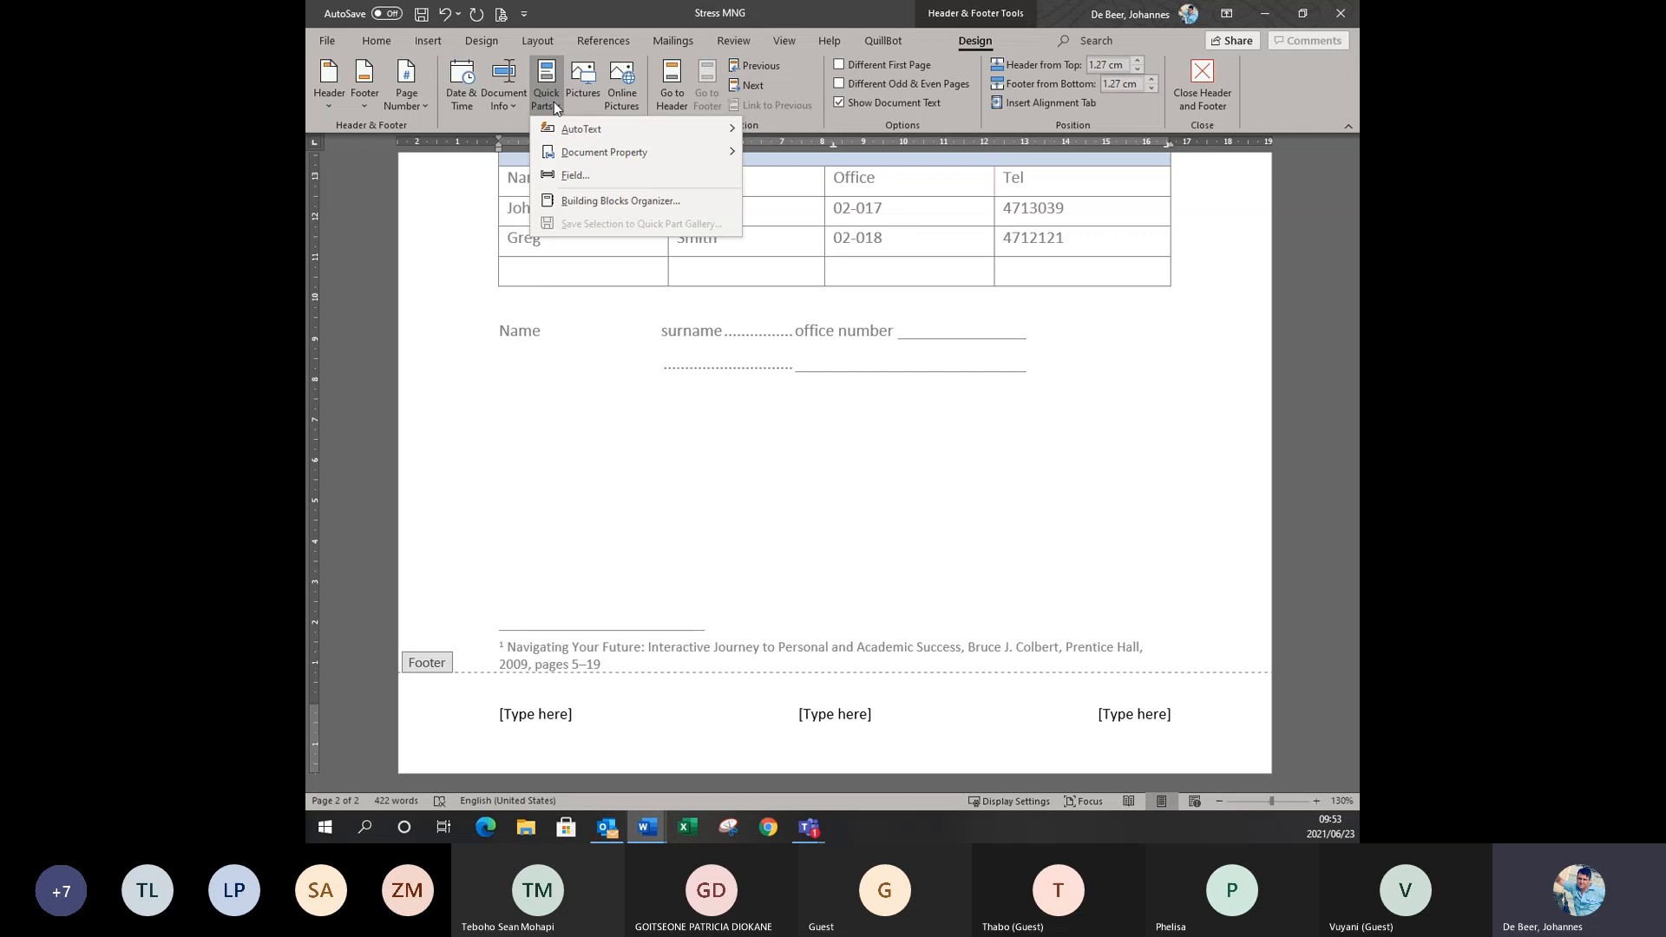
{"action": "left_click", "coordinate": [569, 175]}
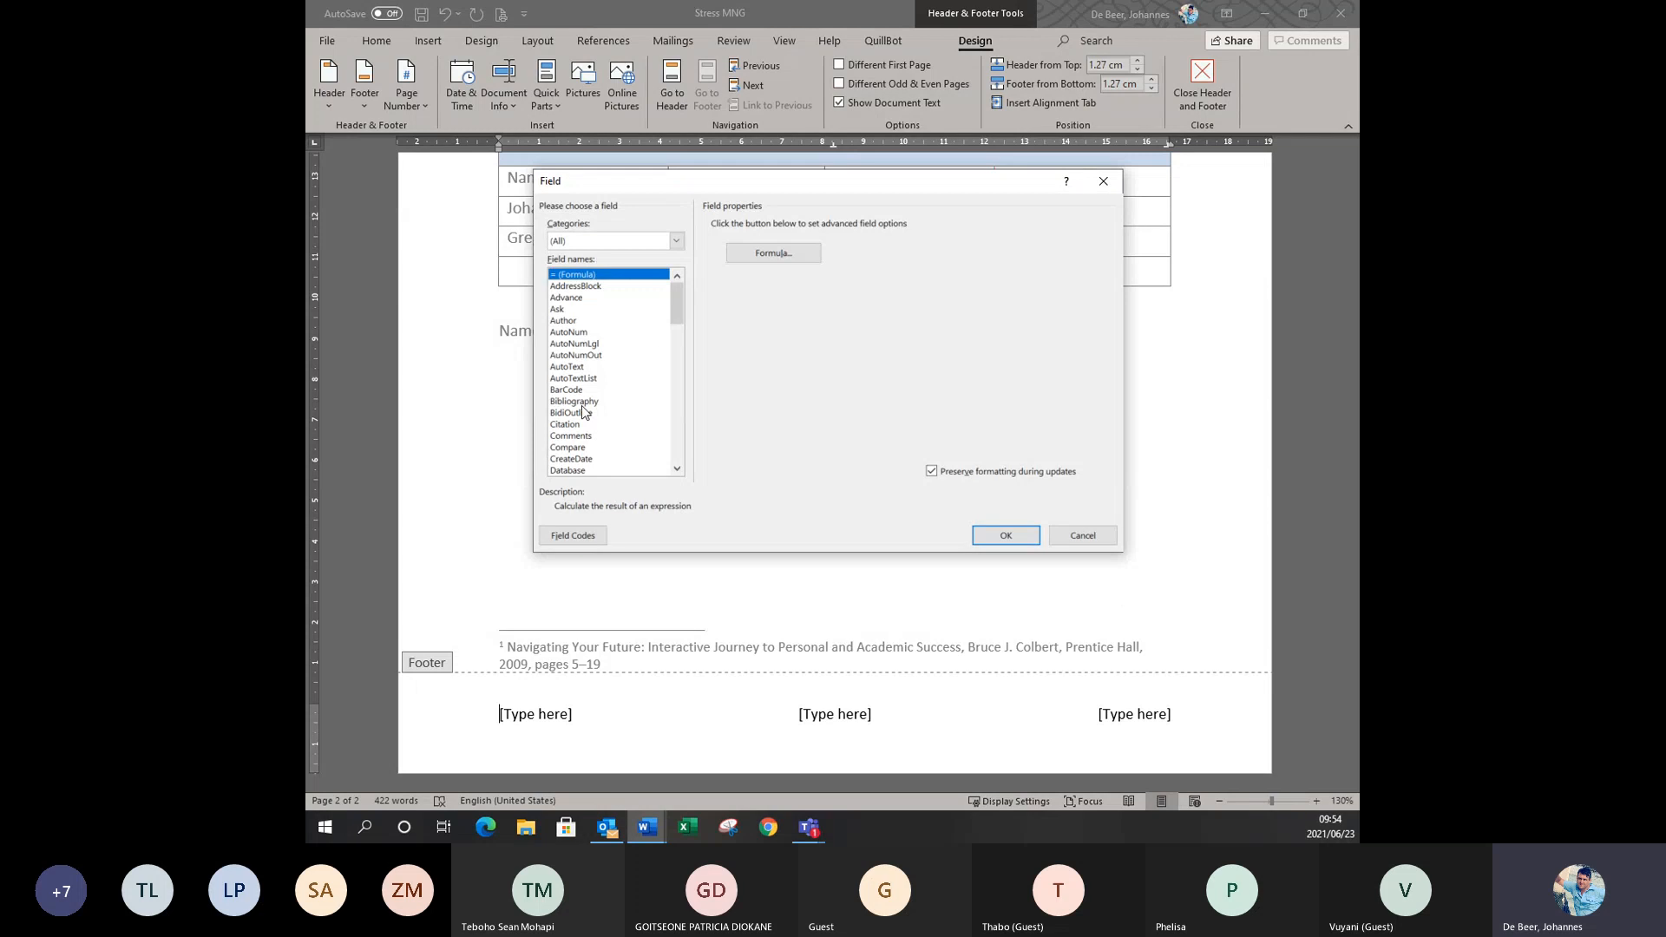
{"action": "left_click", "coordinate": [678, 469]}
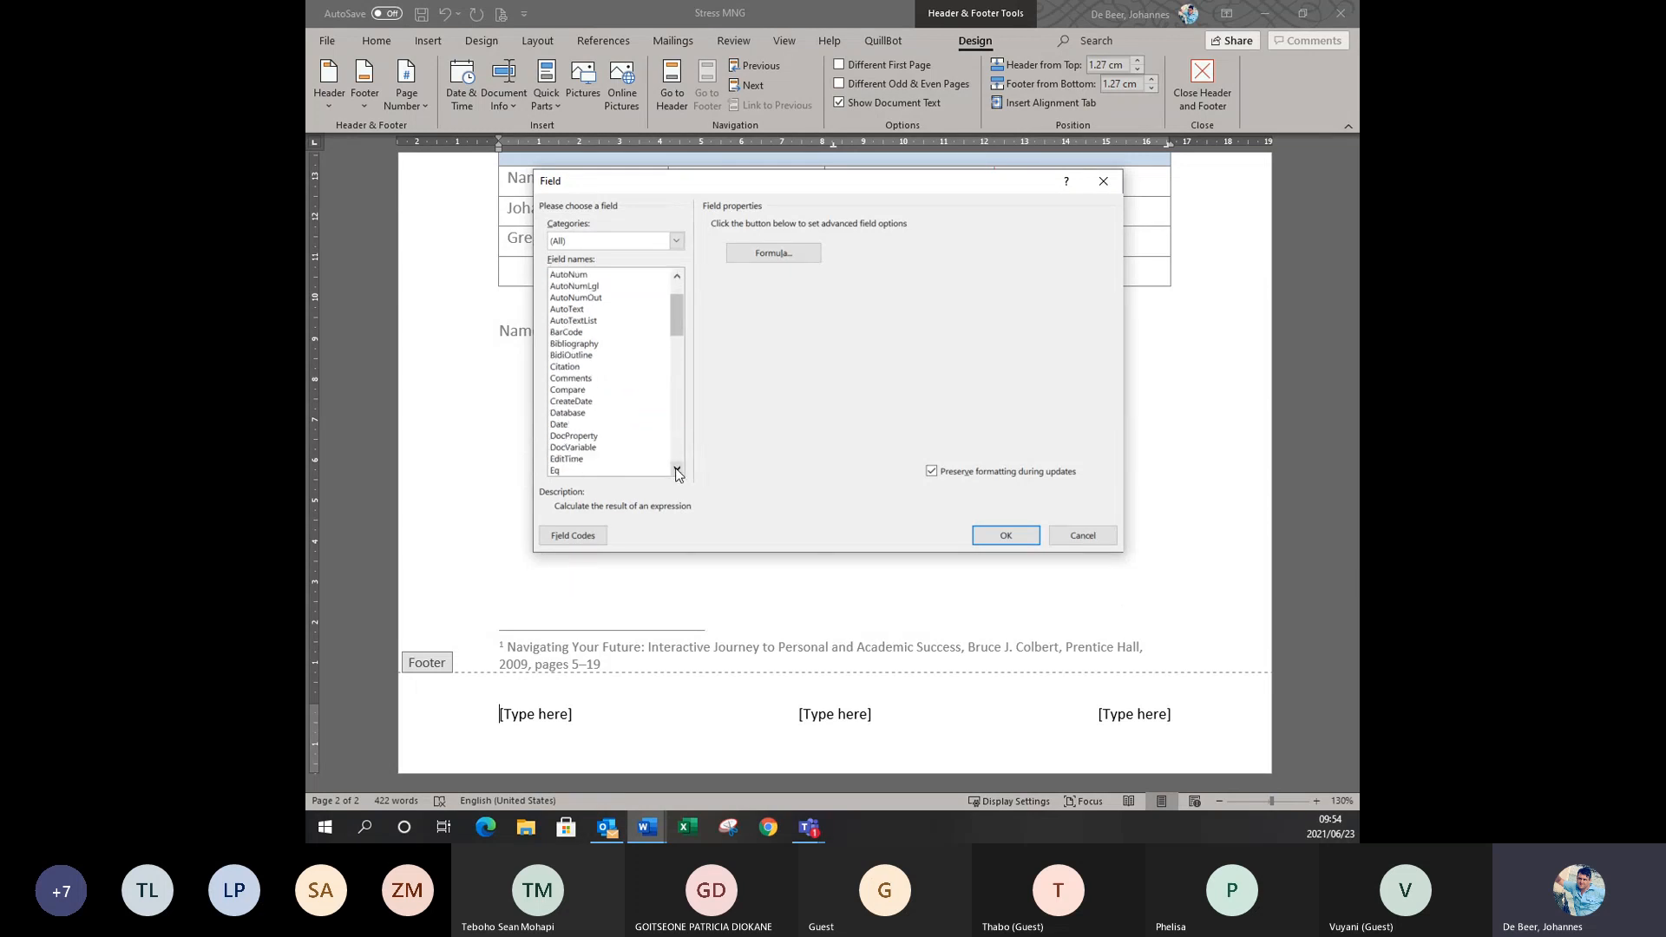
{"action": "left_click", "coordinate": [678, 469]}
{"action": "left_click", "coordinate": [678, 469]}
{"action": "left_click", "coordinate": [584, 436]}
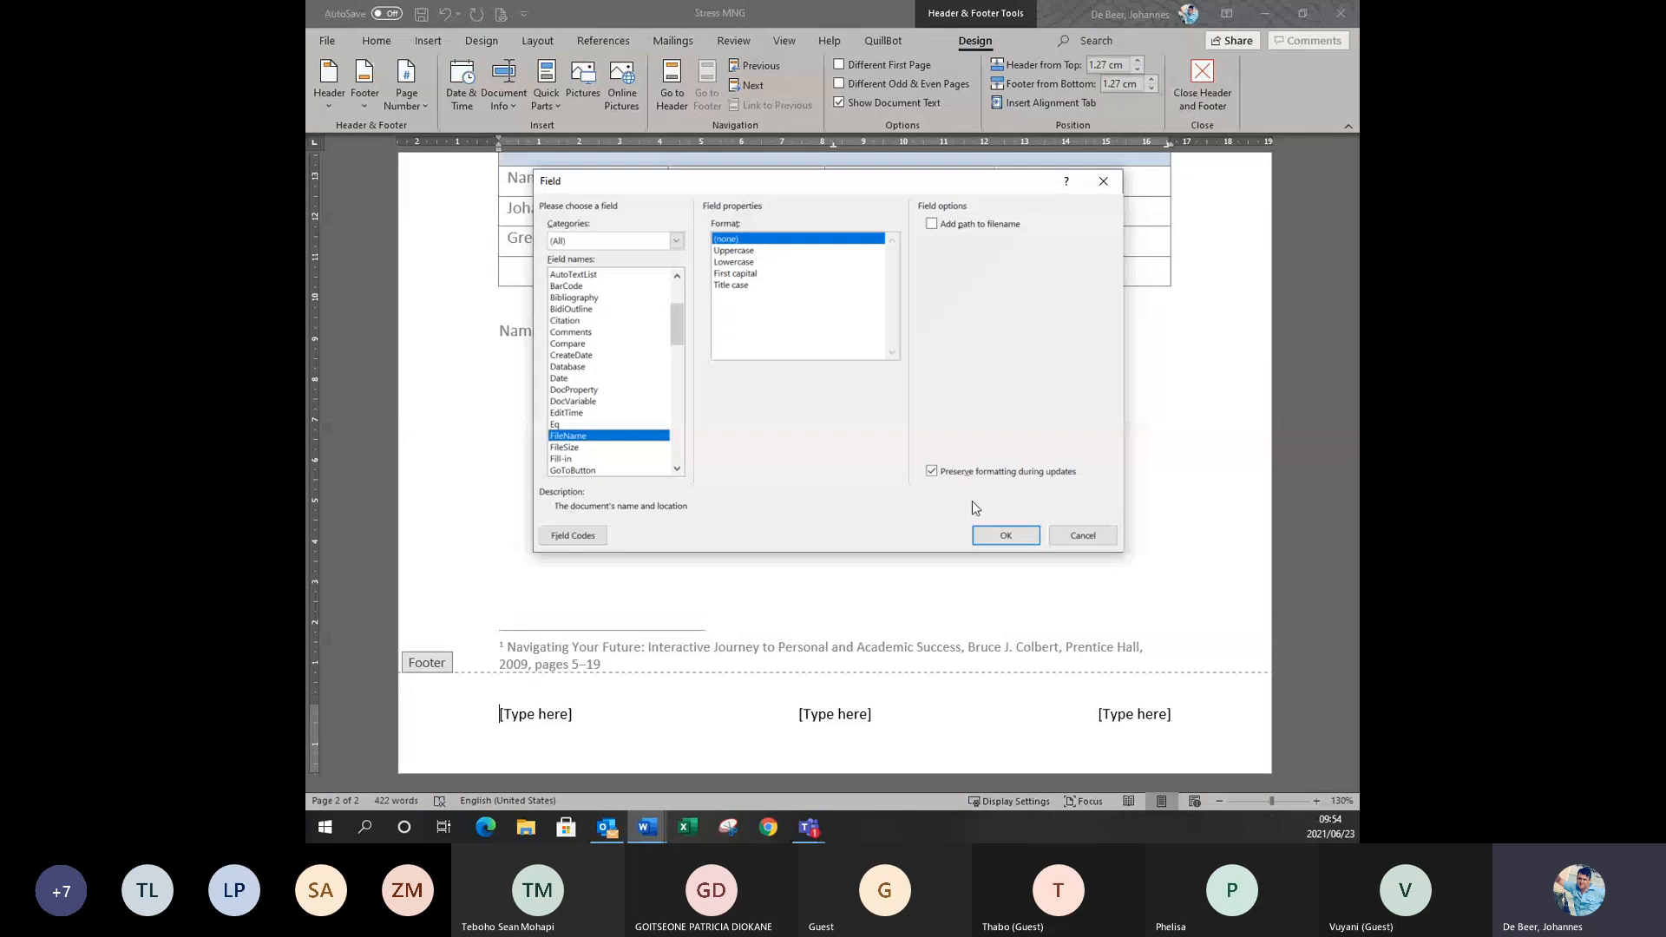
{"action": "left_click", "coordinate": [999, 535]}
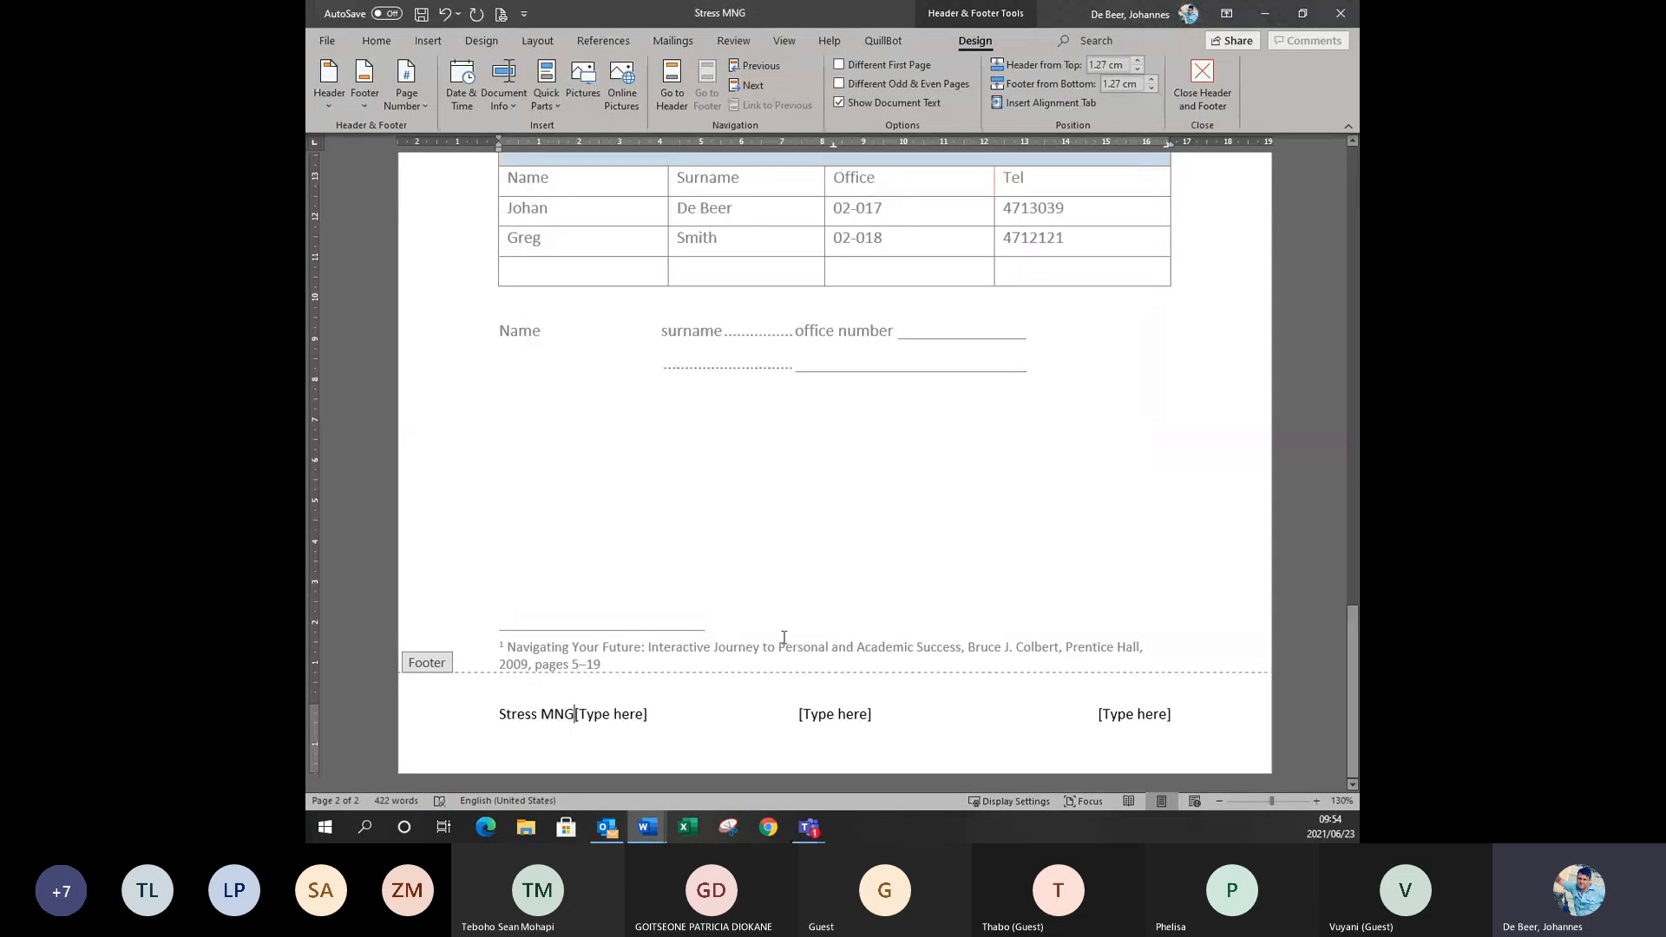
{"action": "left_click", "coordinate": [663, 715]}
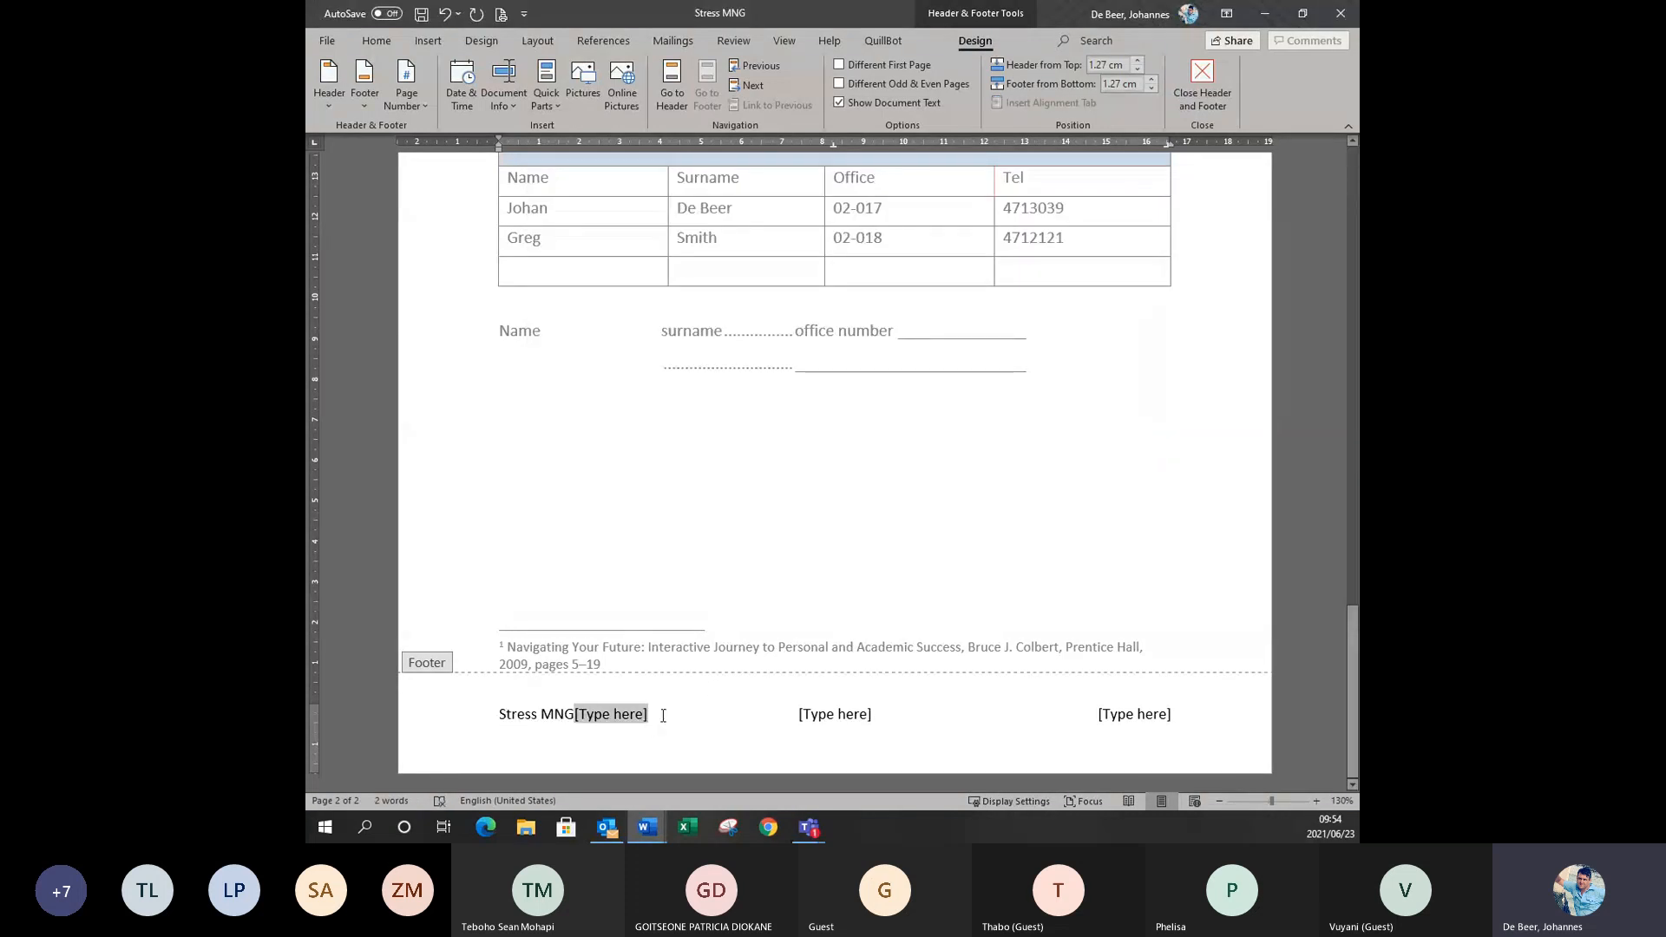
{"action": "key", "text": "BackSpace"}
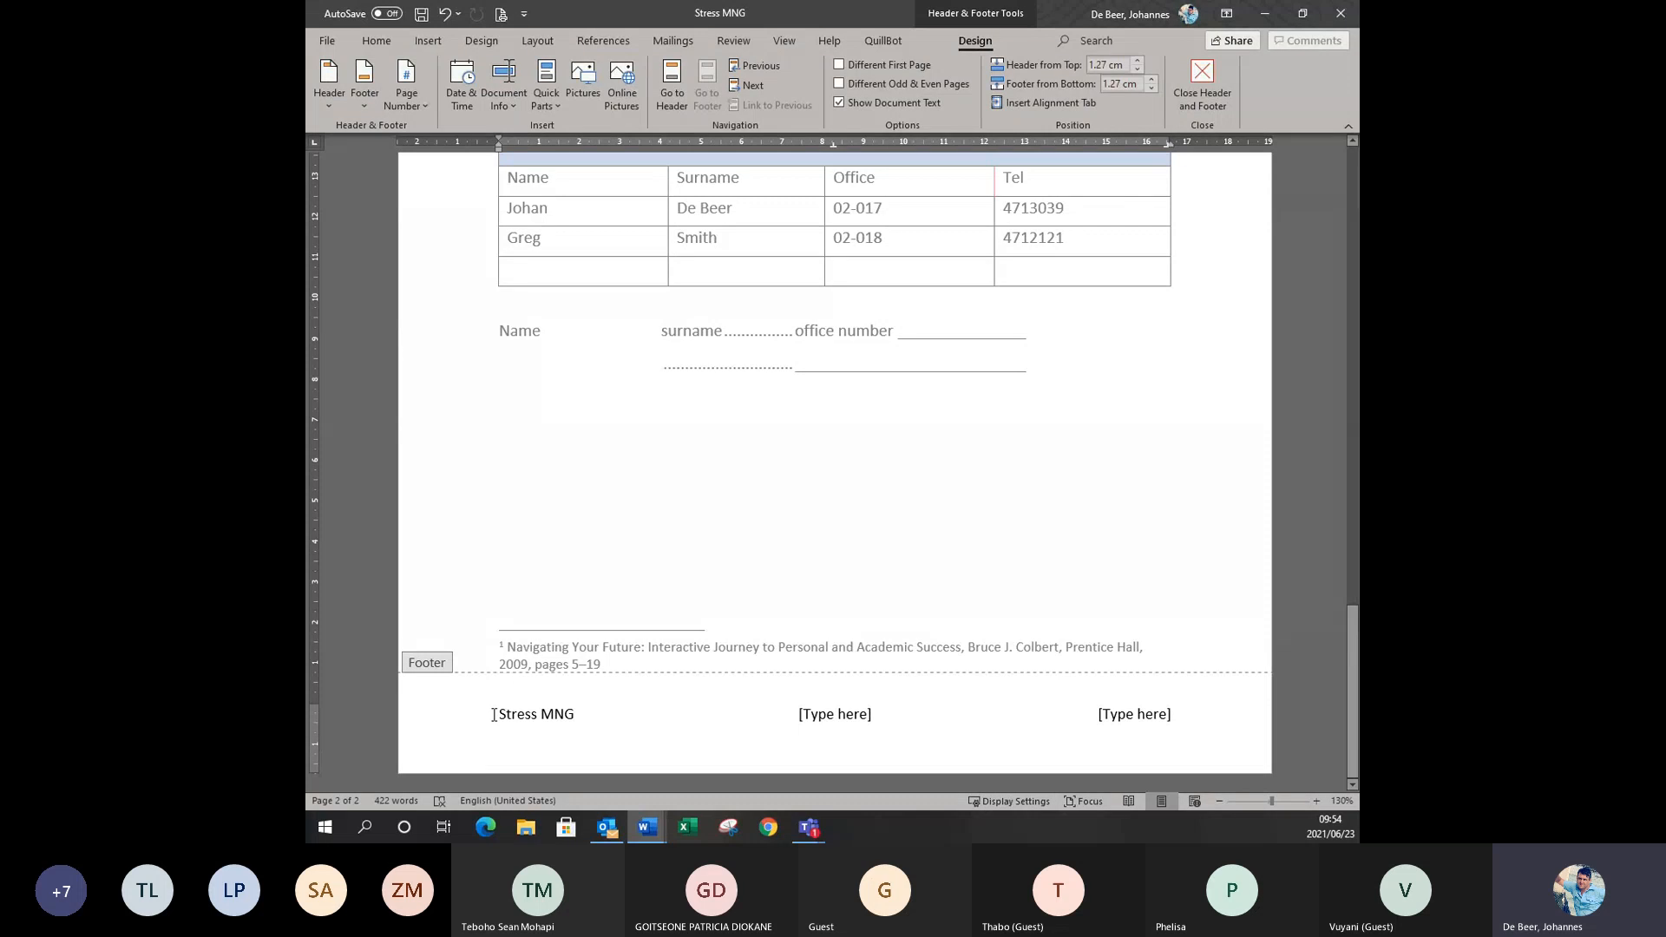
{"action": "triple_click", "coordinate": [558, 711]}
{"action": "mouse_move", "coordinate": [645, 827]}
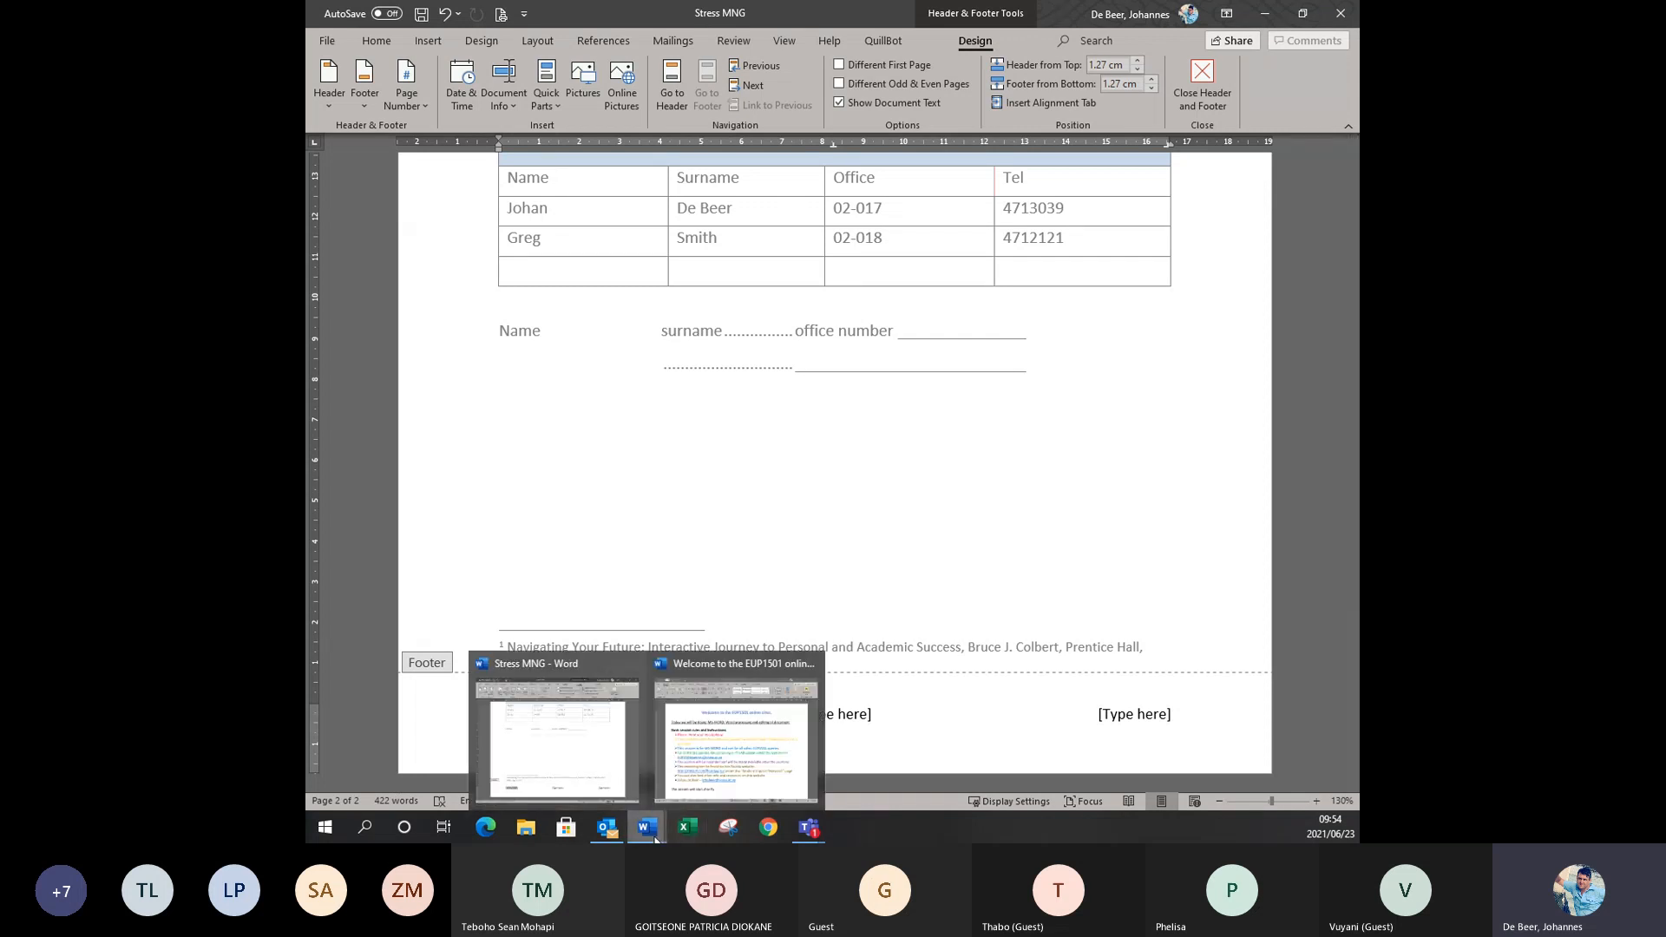
Replace the footer's middle placeholder with a Page field.
{"action": "left_click", "coordinate": [850, 714]}
{"action": "key", "text": "Delete"}
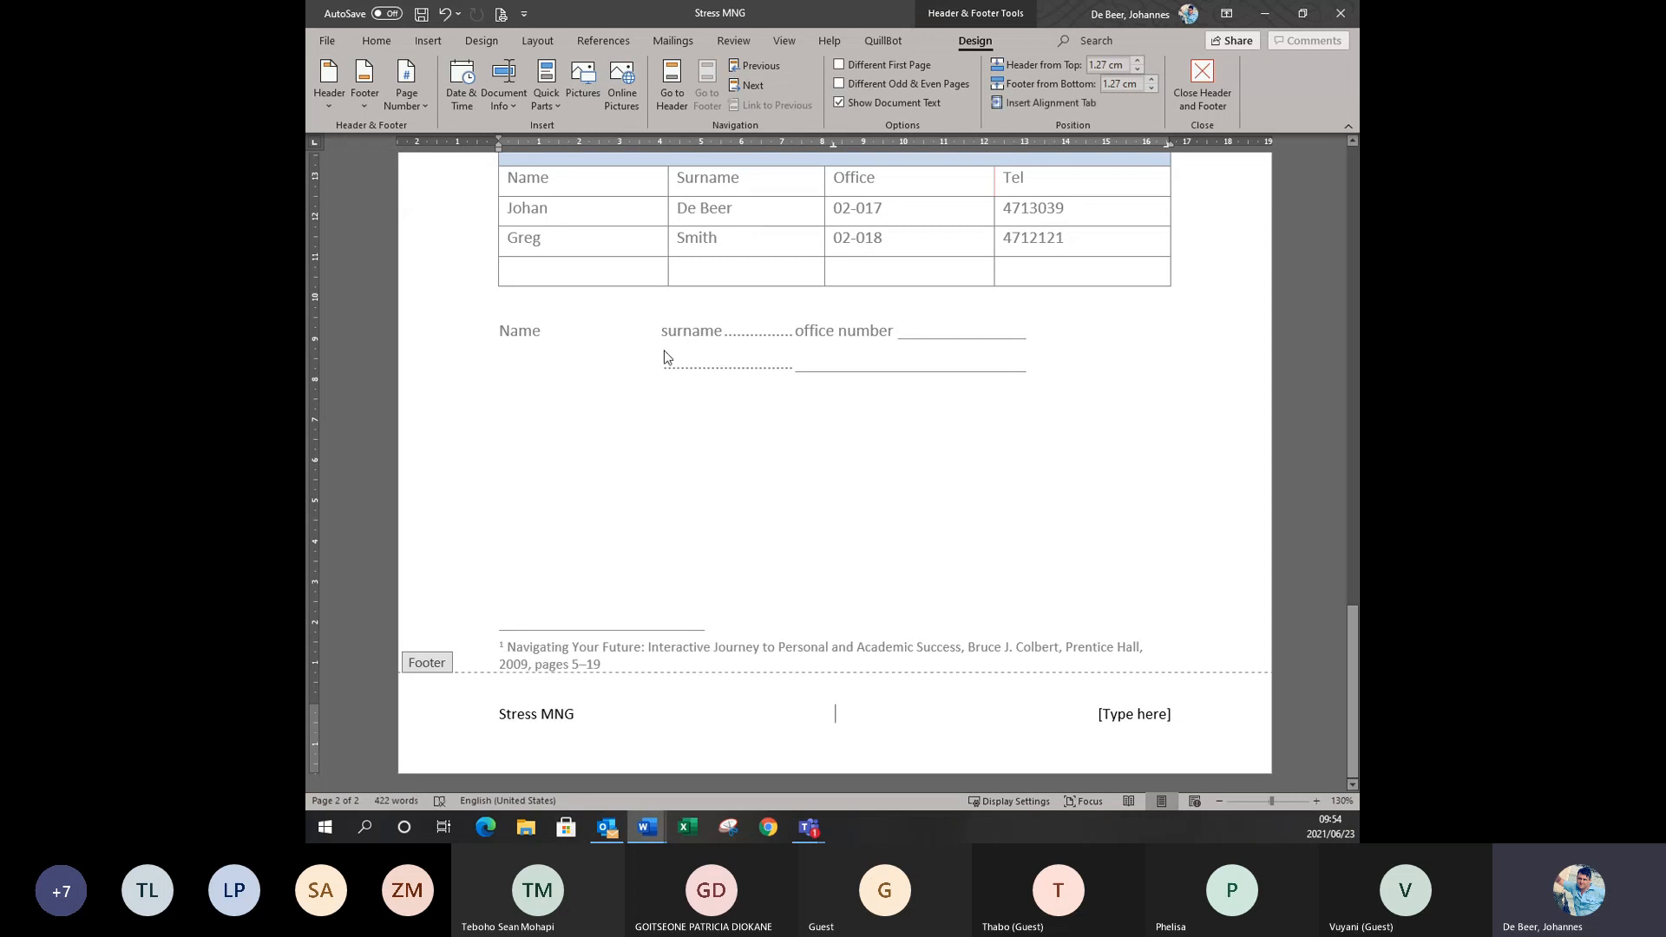
{"action": "left_click", "coordinate": [549, 92]}
{"action": "left_click", "coordinate": [575, 177]}
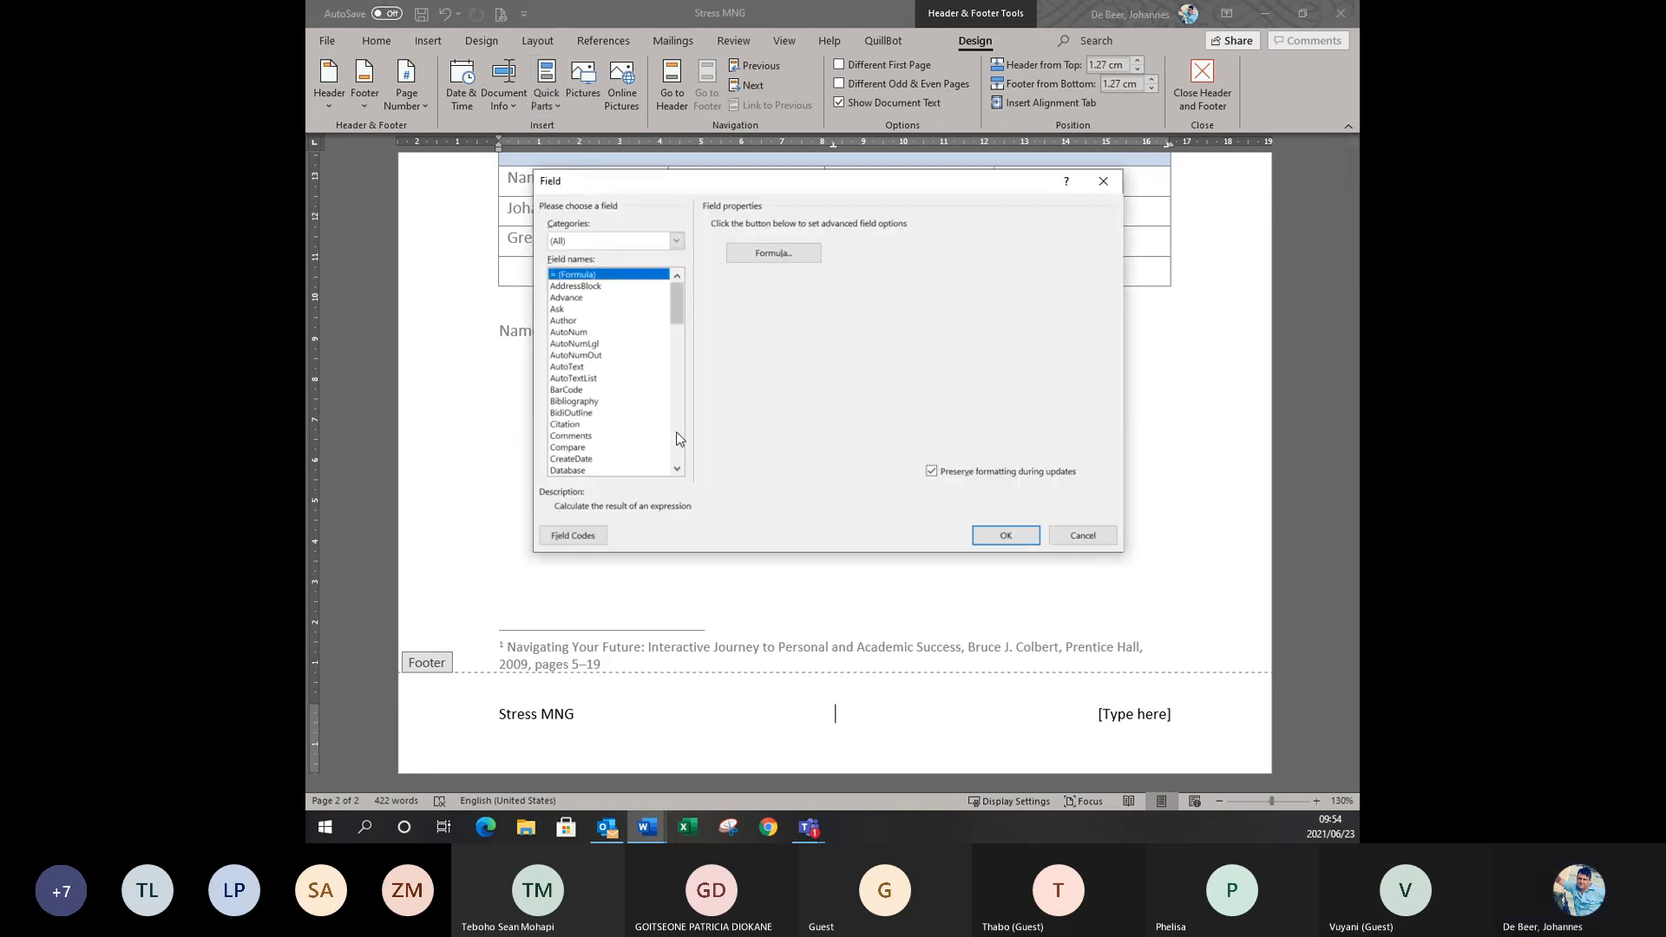
{"action": "left_click", "coordinate": [678, 439]}
{"action": "left_click", "coordinate": [676, 433]}
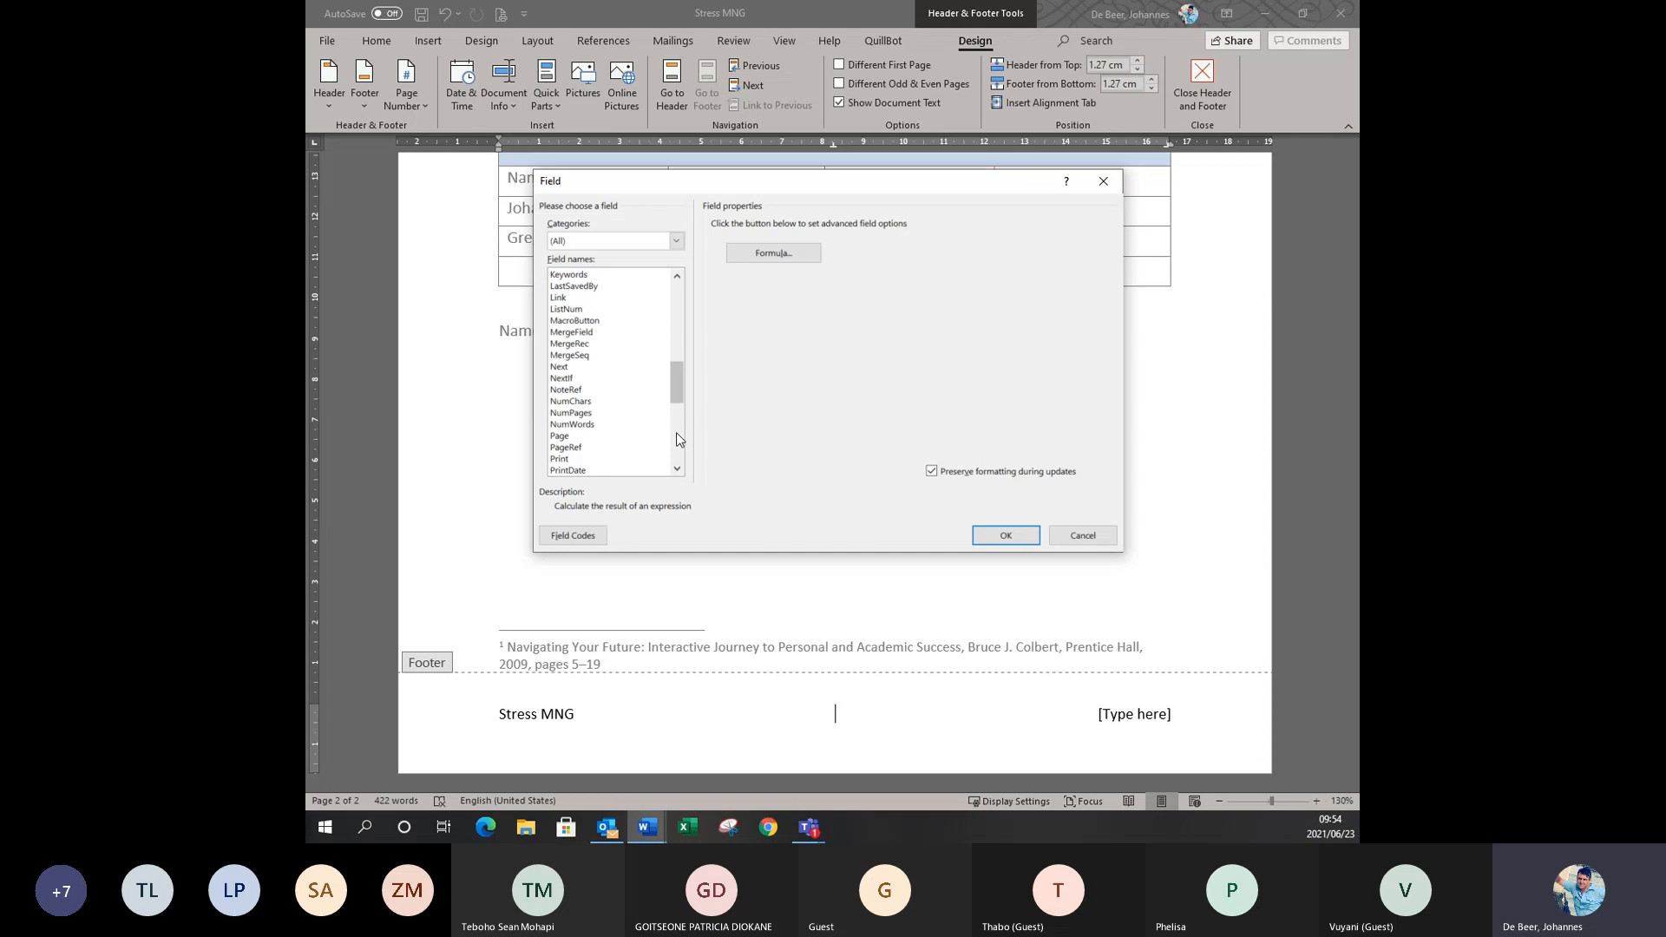
{"action": "left_click", "coordinate": [561, 437]}
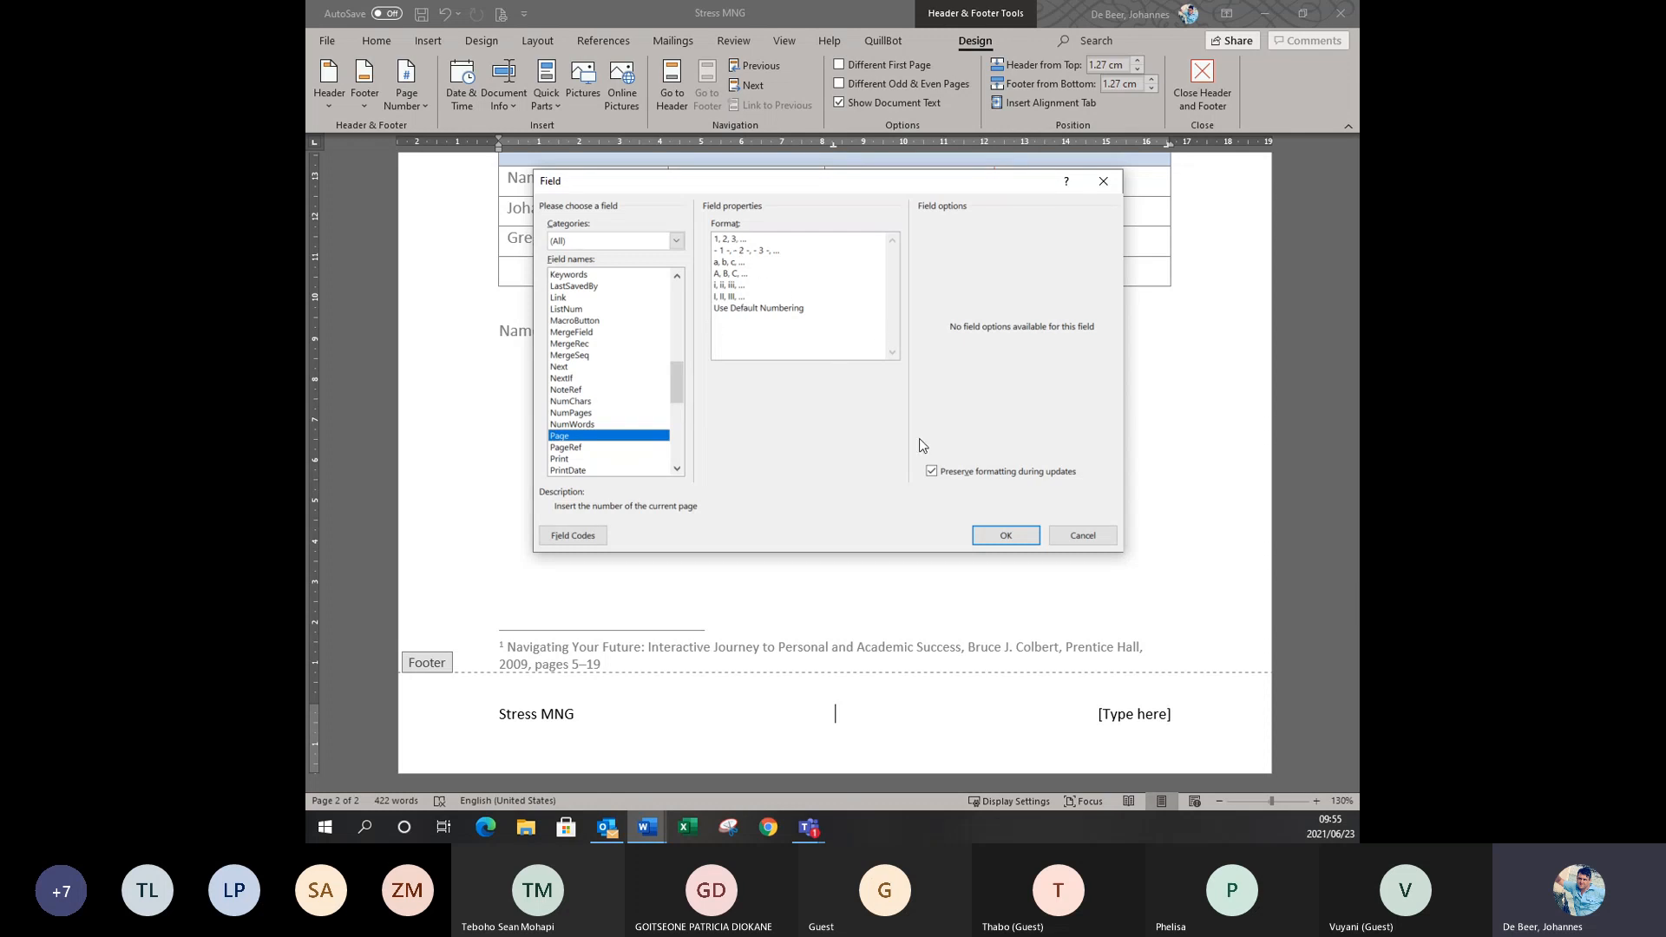
{"action": "left_click", "coordinate": [1003, 536]}
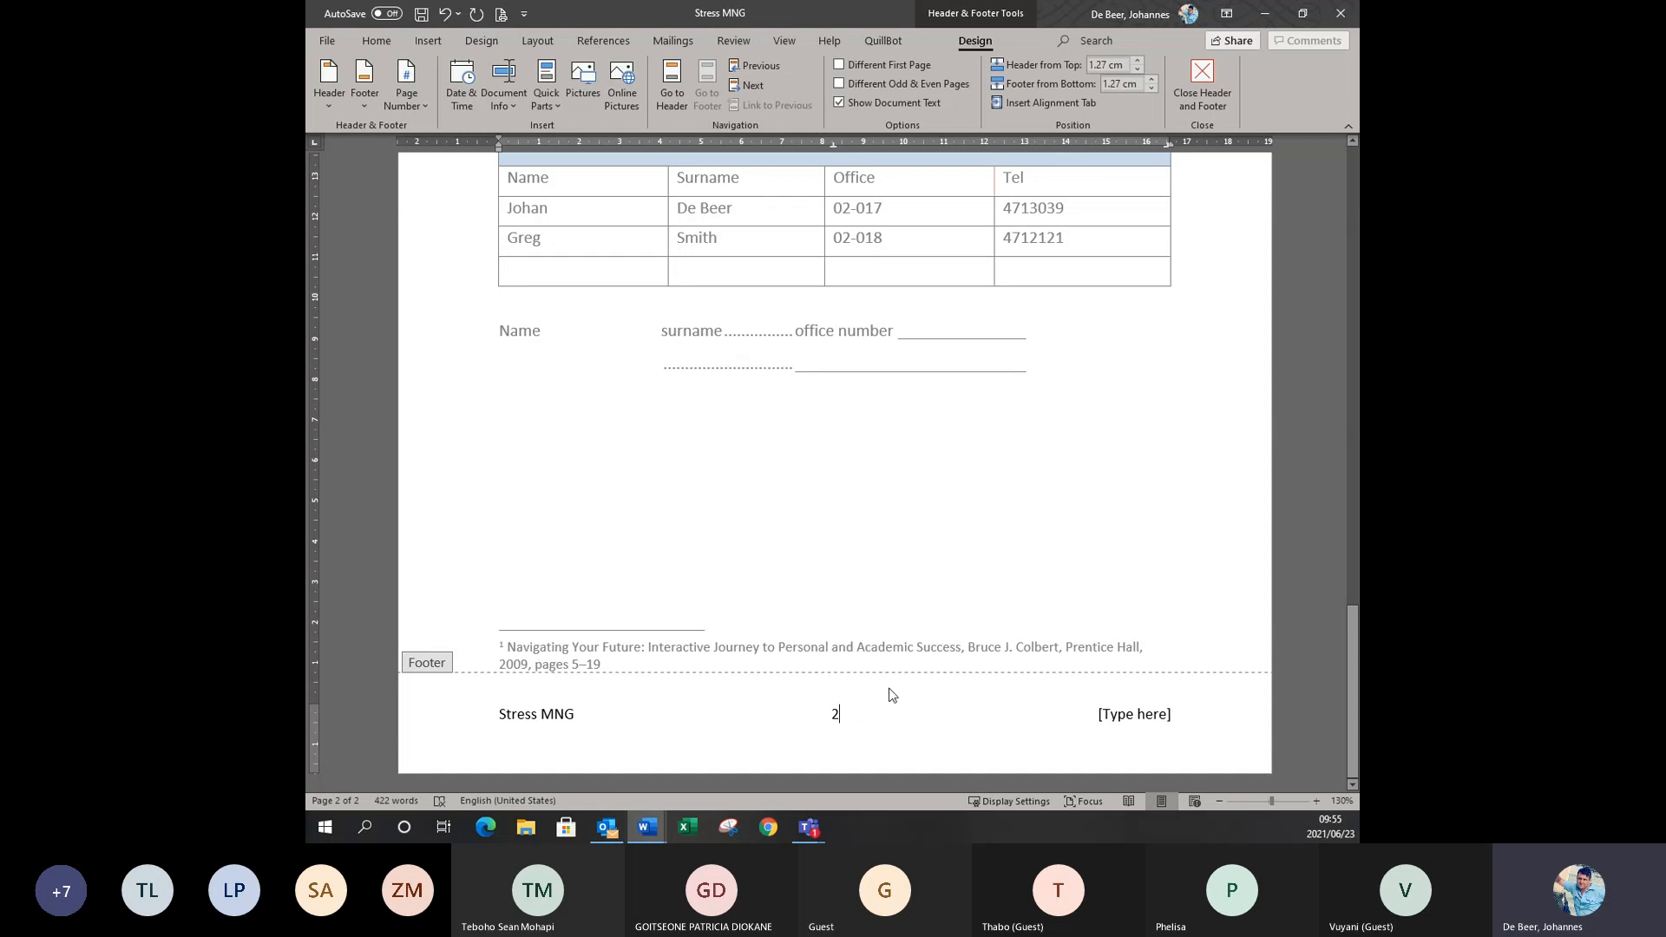
Add "of" and a NumPages field after the page number in the middle of the footer.
{"action": "scroll", "coordinate": [846, 642], "scroll_direction": "up", "scroll_amount": 1}
{"action": "scroll", "coordinate": [842, 642], "scroll_direction": "up", "scroll_amount": 13}
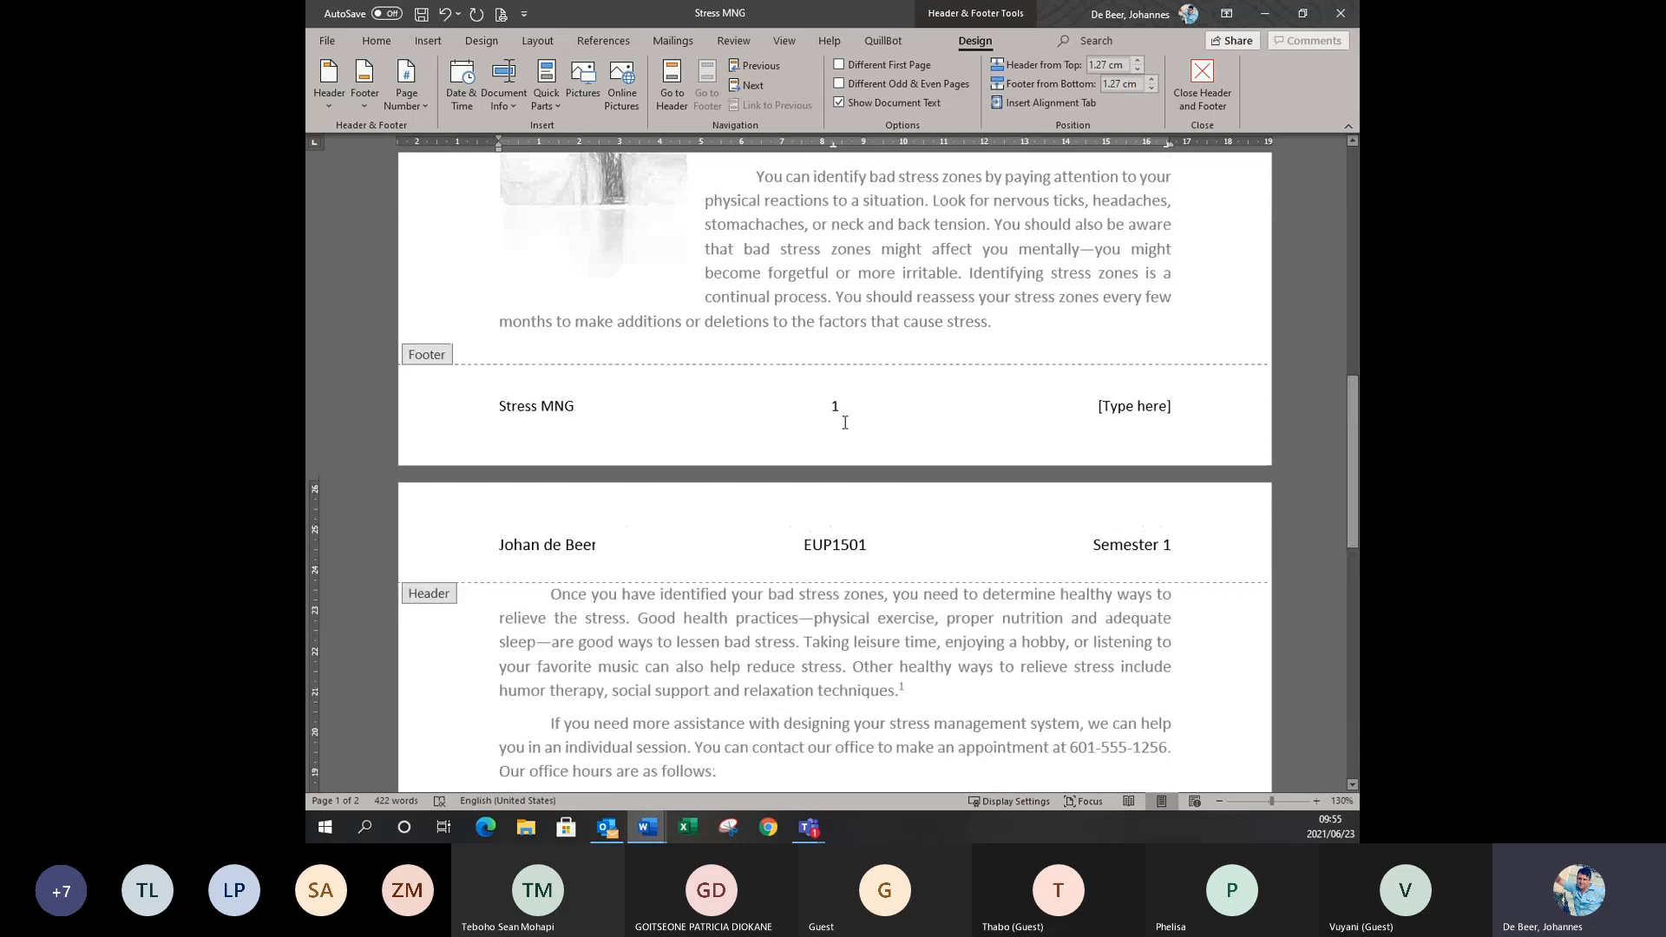
{"action": "scroll", "coordinate": [894, 412], "scroll_direction": "up", "scroll_amount": 1}
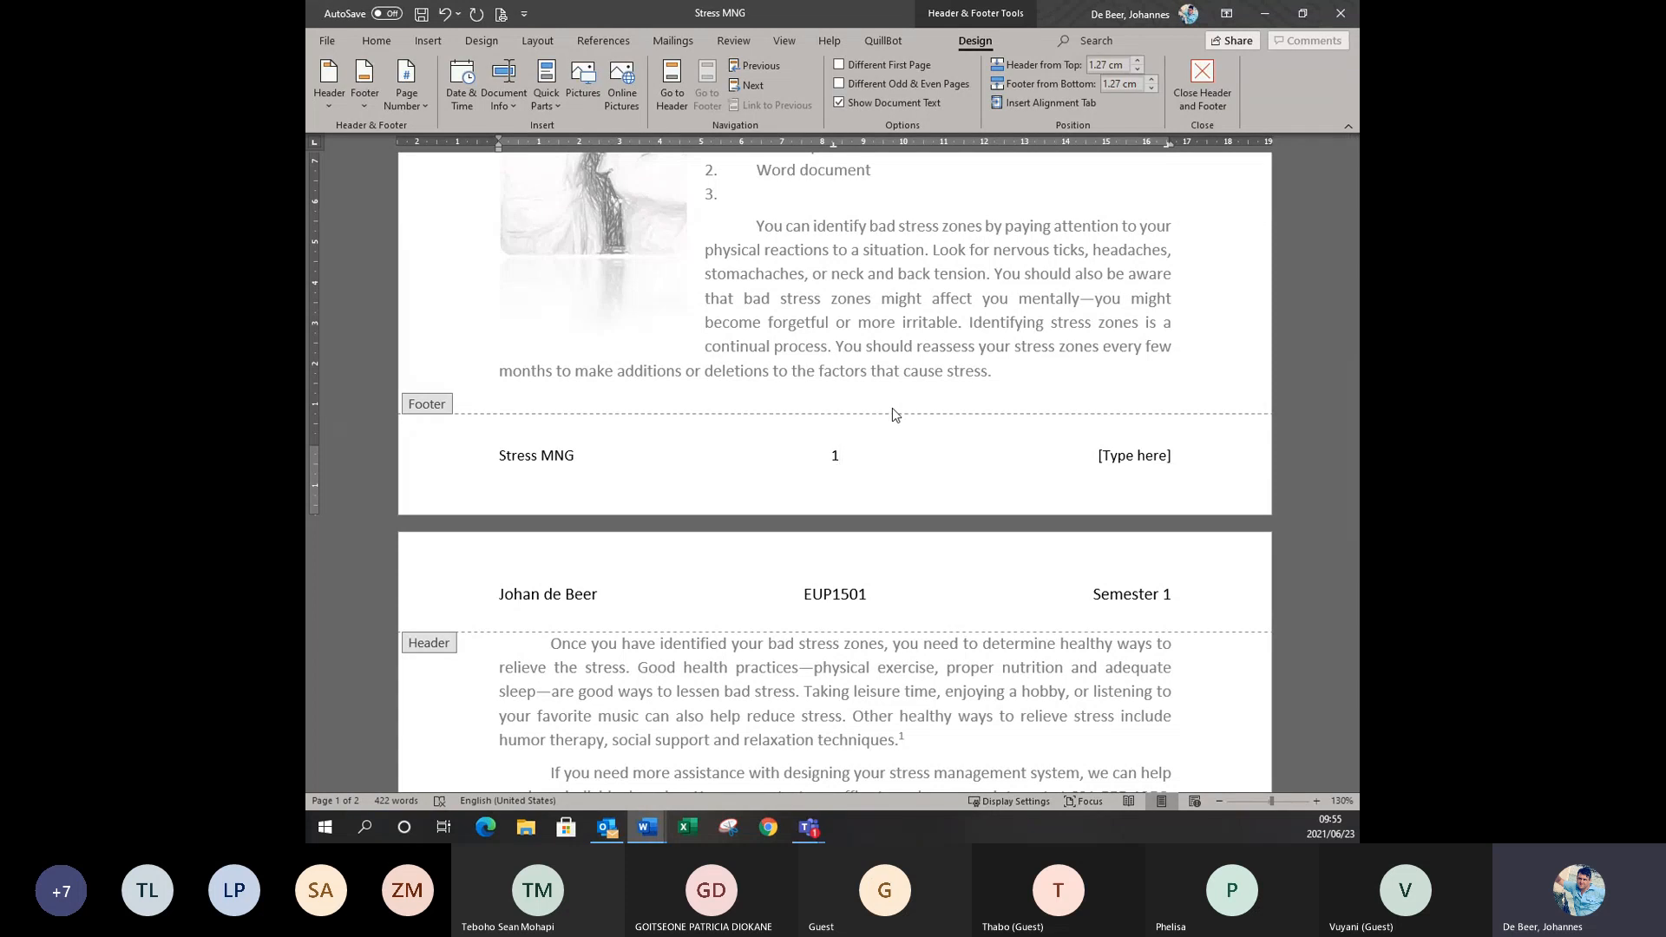
{"action": "type", "text": "of"}
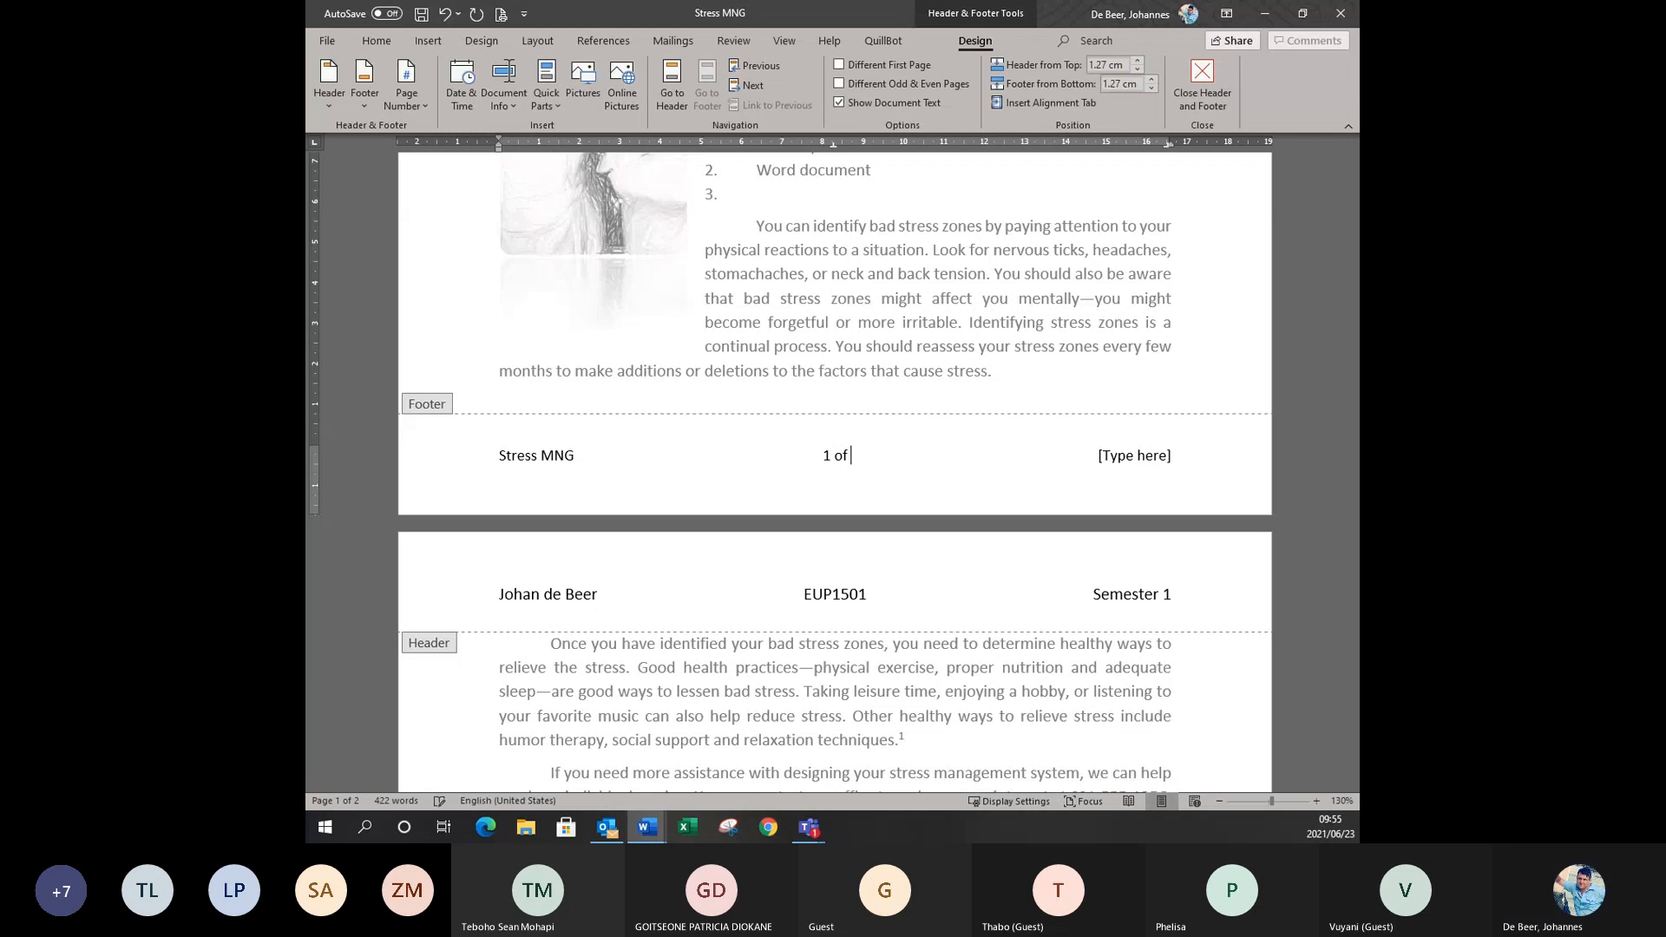
{"action": "left_click", "coordinate": [546, 87]}
{"action": "left_click", "coordinate": [569, 180]}
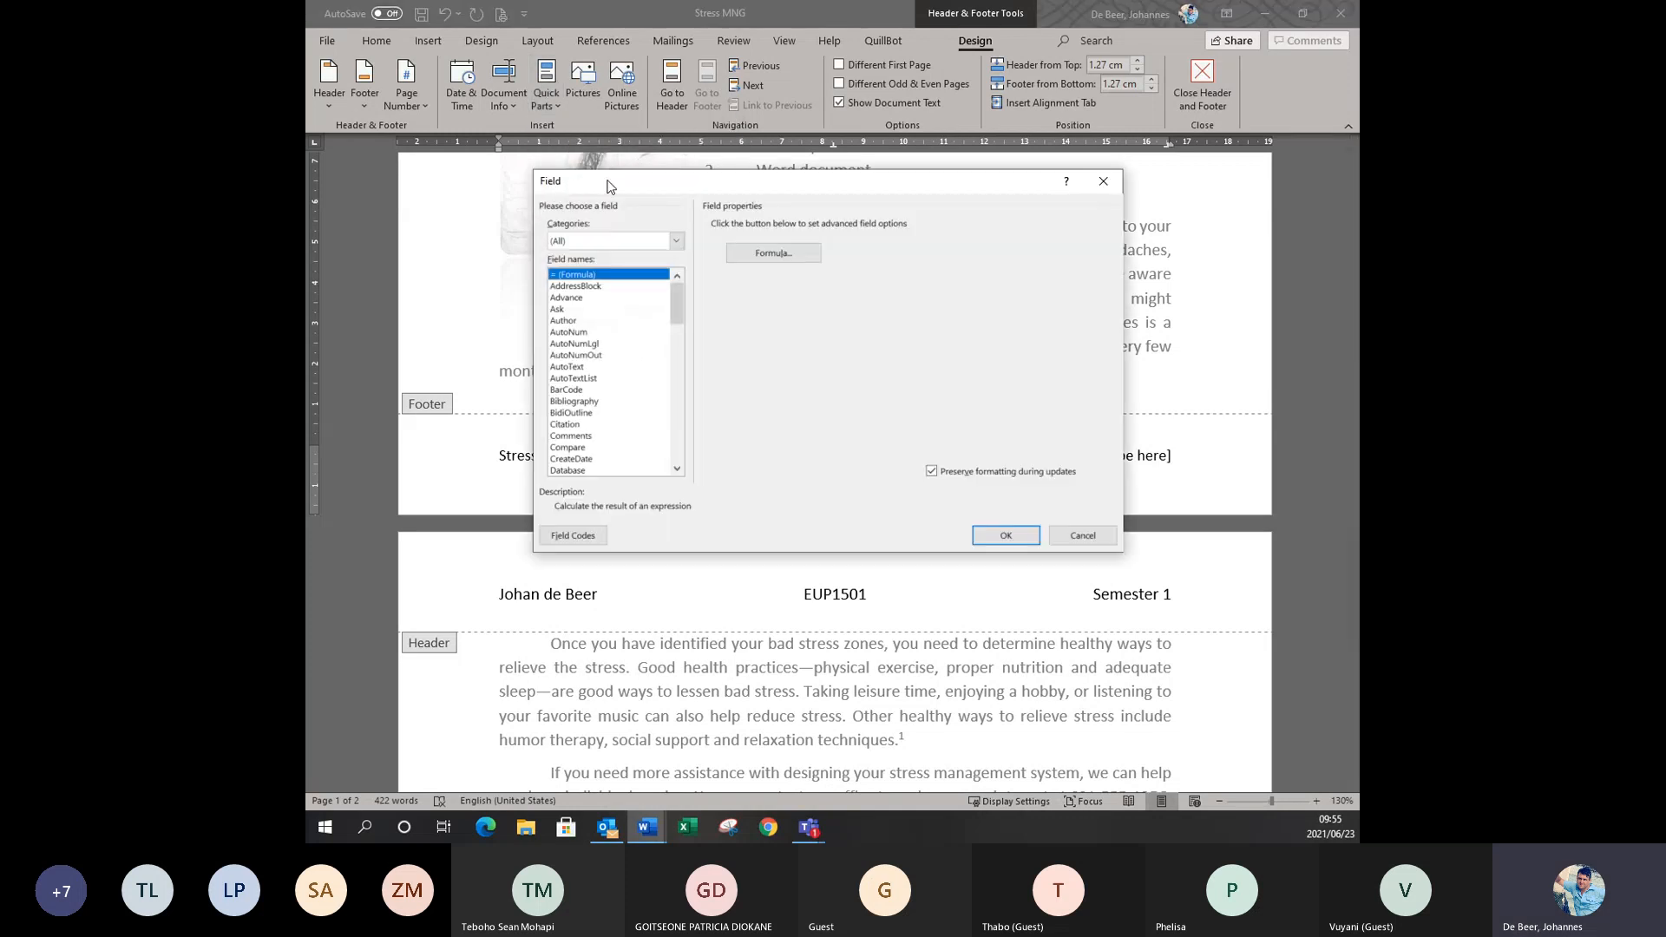
{"action": "left_click", "coordinate": [679, 434]}
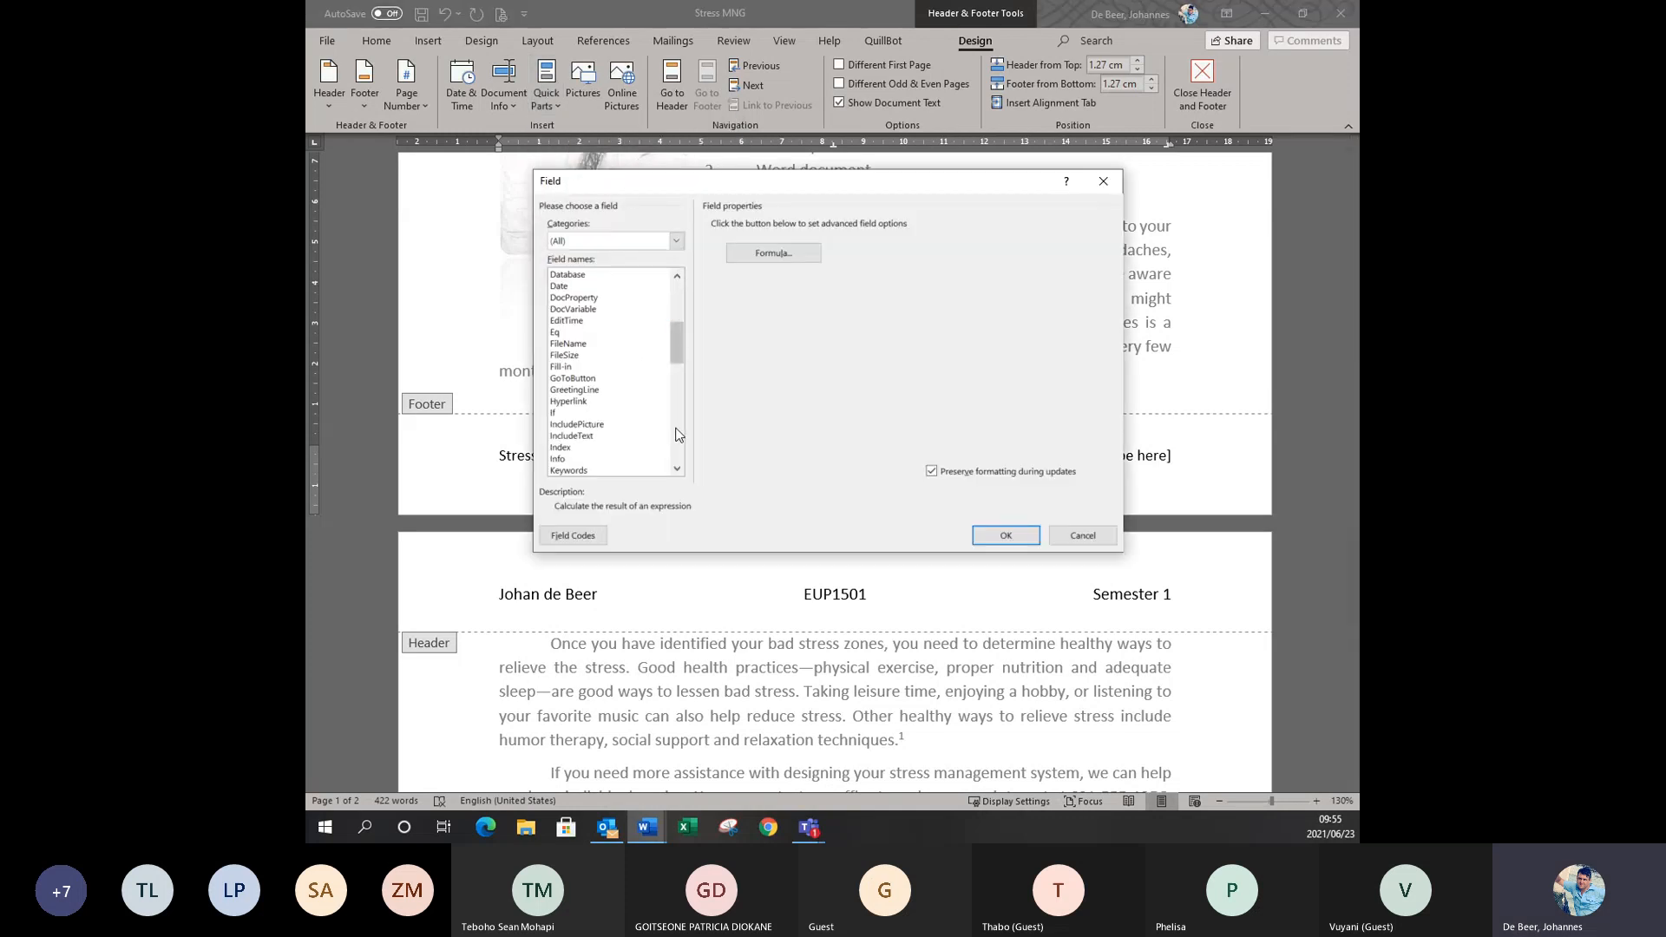
{"action": "left_click", "coordinate": [679, 434]}
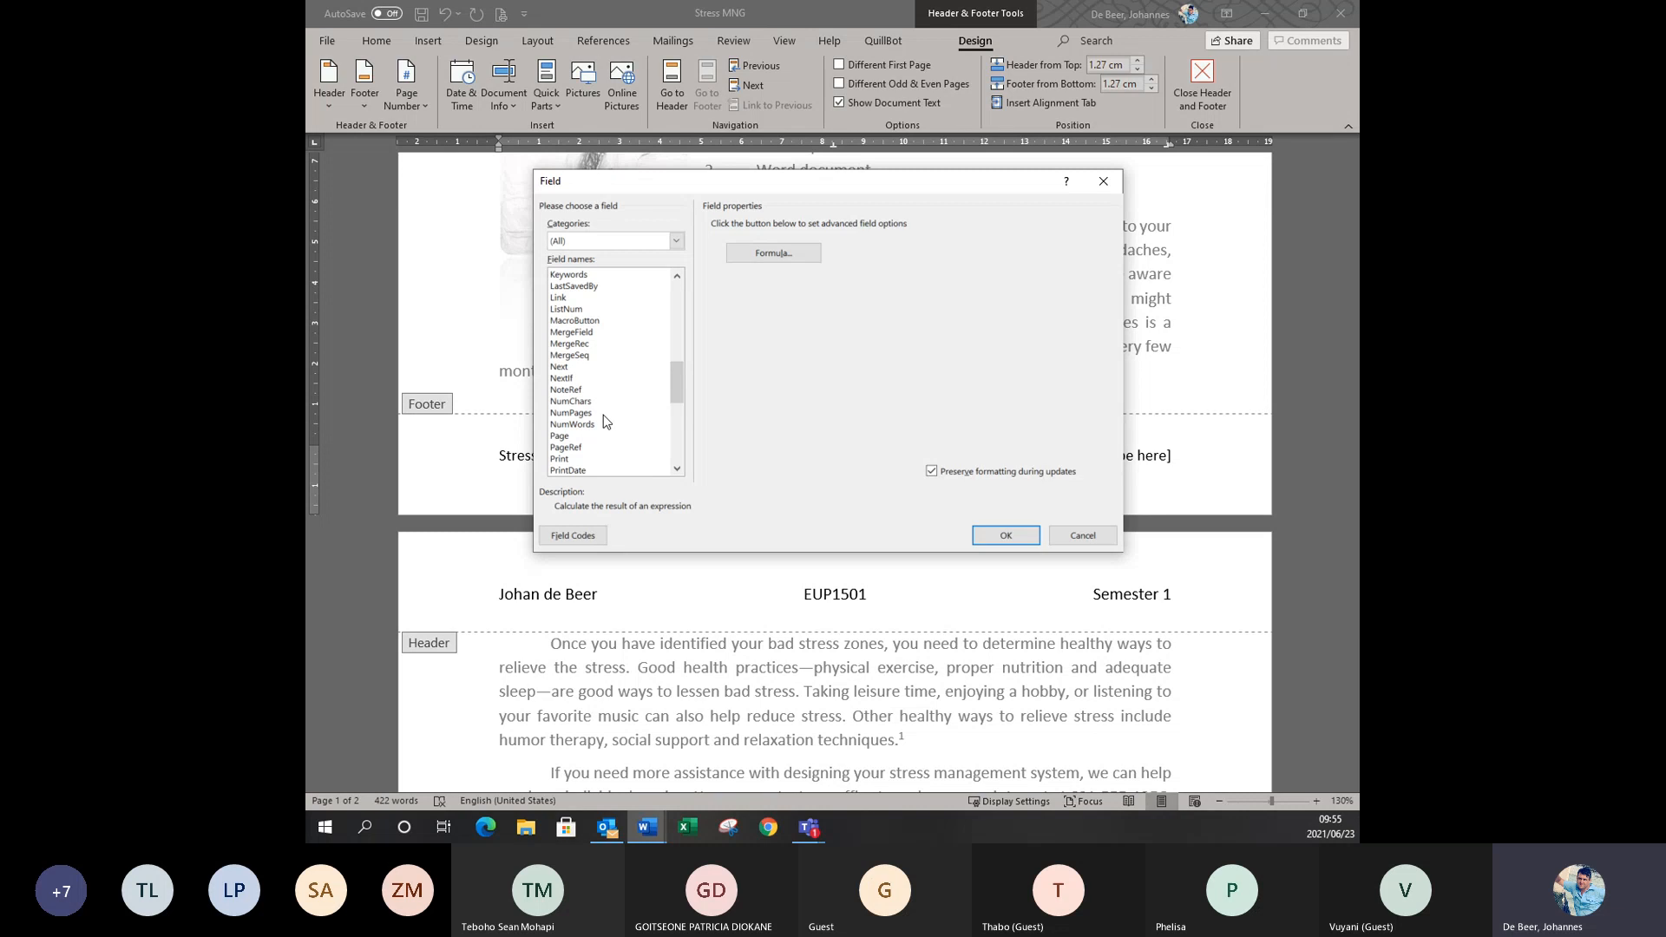
{"action": "left_click", "coordinate": [570, 413]}
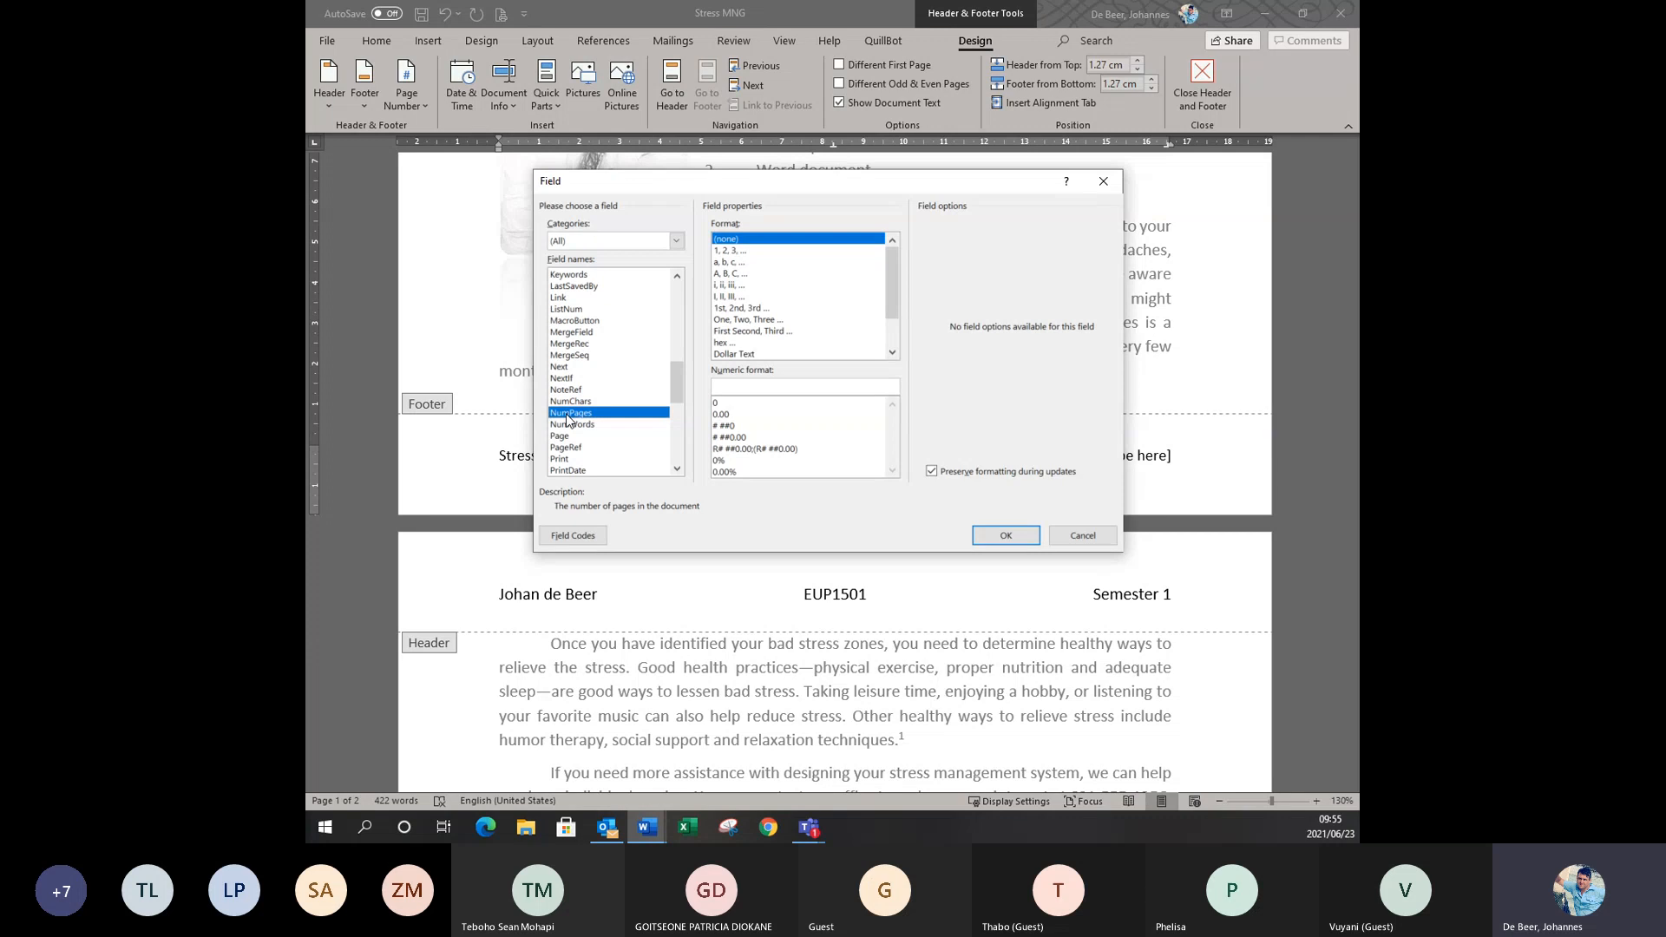
{"action": "left_click", "coordinate": [1006, 535]}
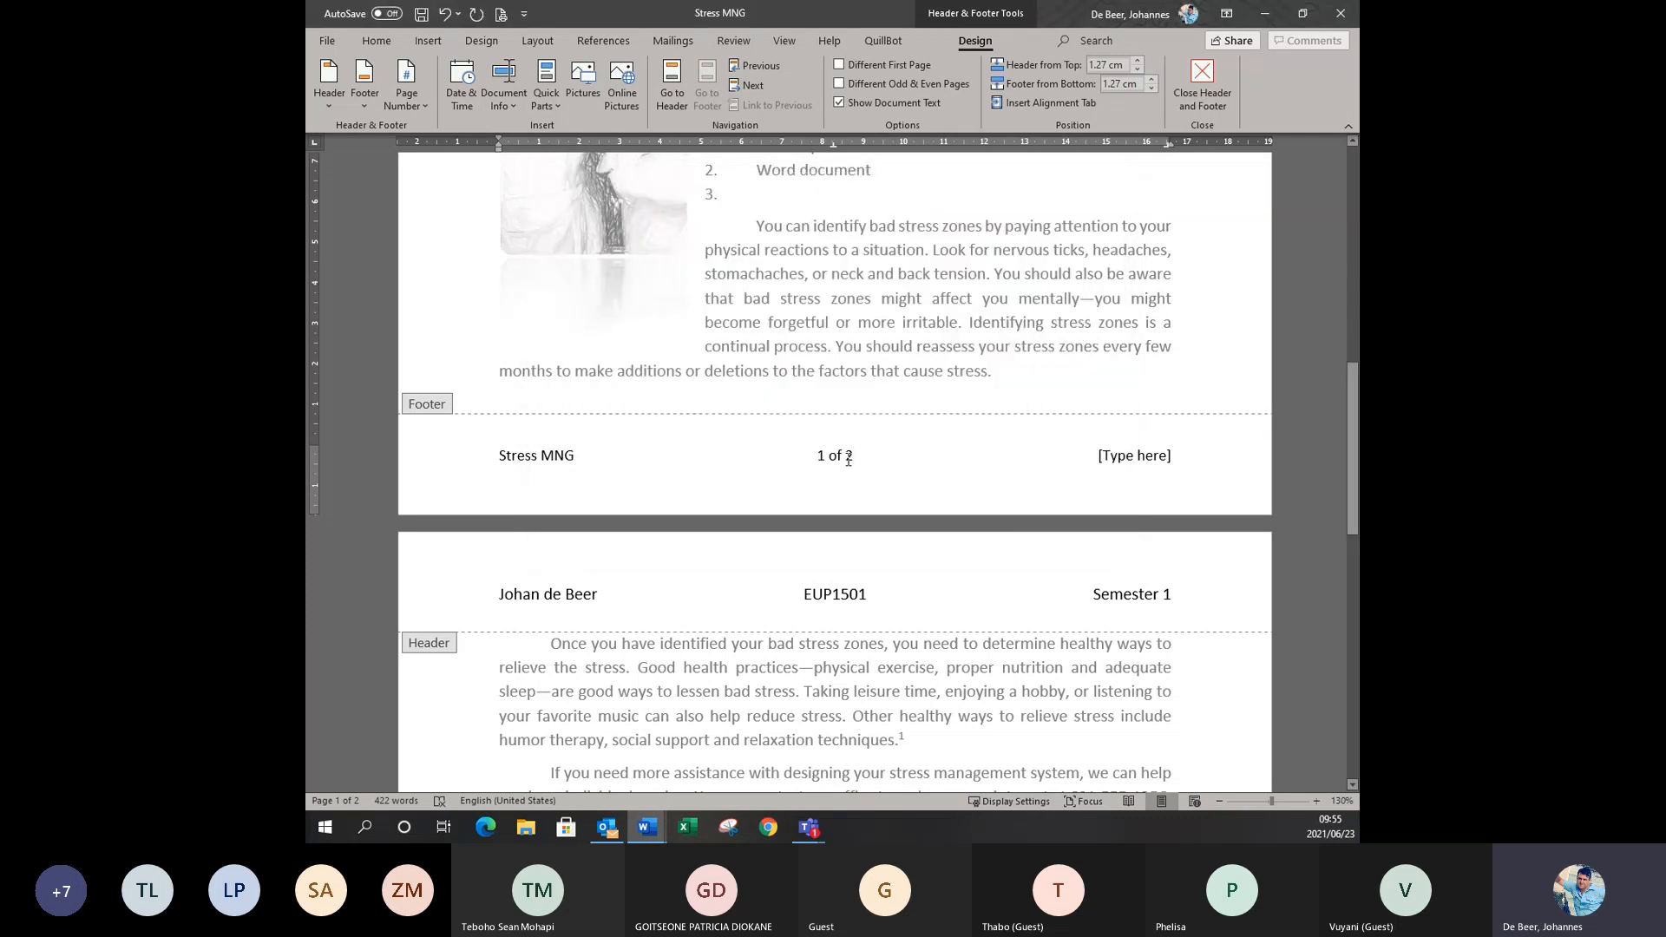
Replace the footer's last placeholder with an automatically updating date and time in the 6/23/2021 9:56:26 AM format.
{"action": "scroll", "coordinate": [861, 444], "scroll_direction": "down", "scroll_amount": 12}
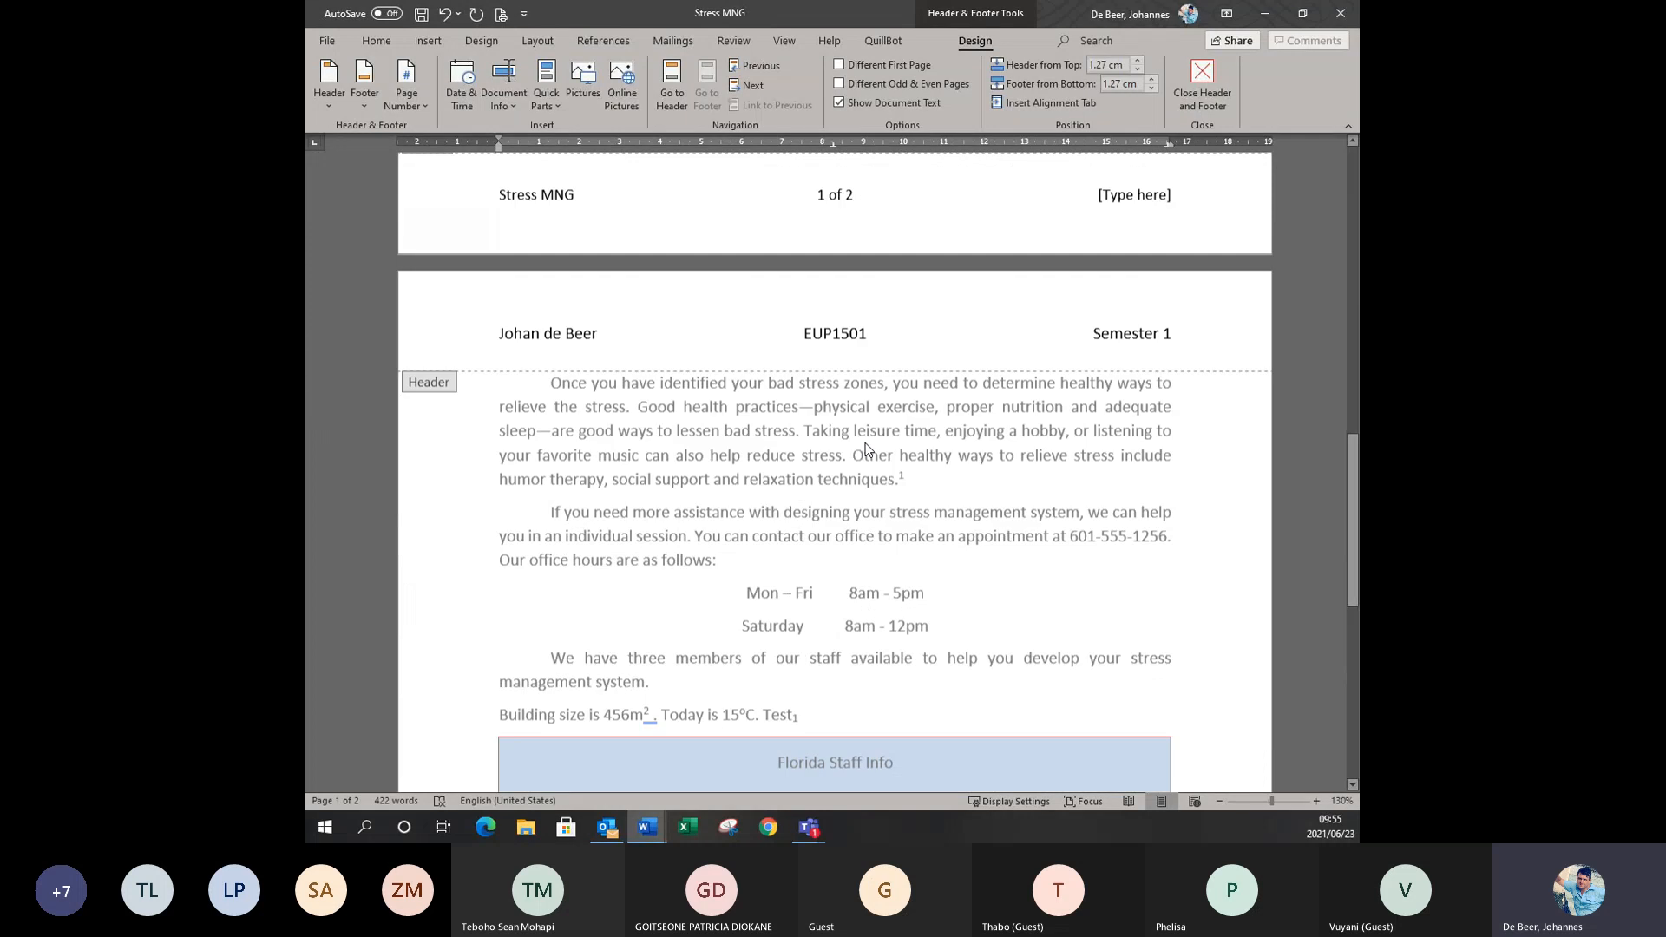
{"action": "left_click", "coordinate": [890, 708]}
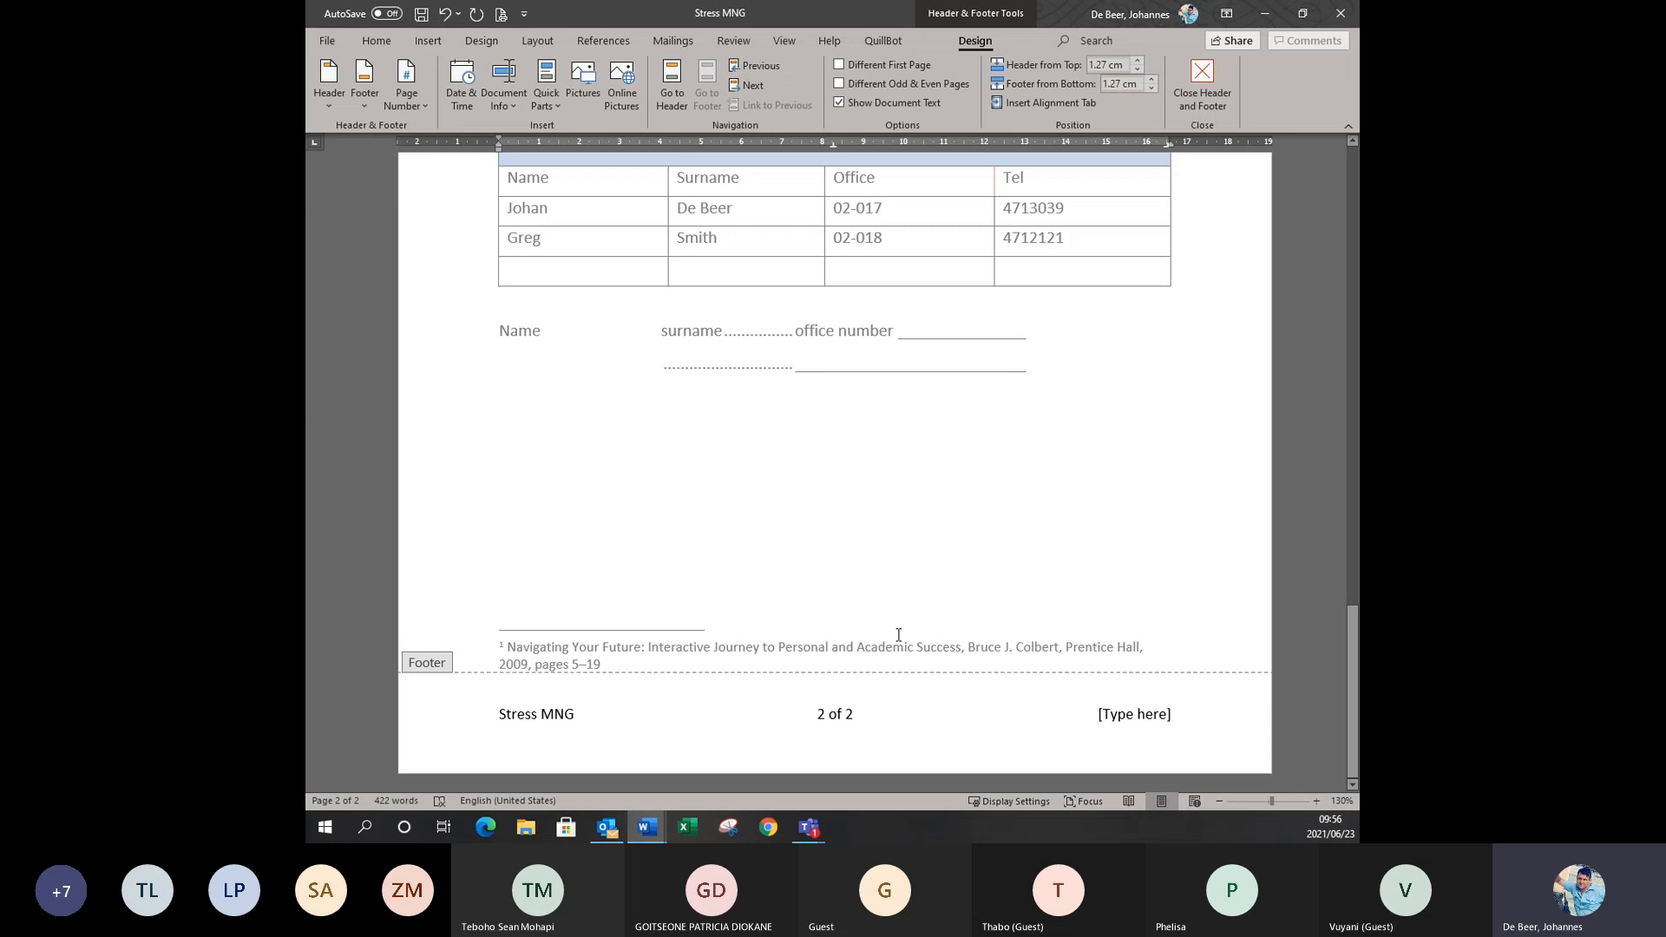
{"action": "scroll", "coordinate": [900, 647], "scroll_direction": "up", "scroll_amount": 10}
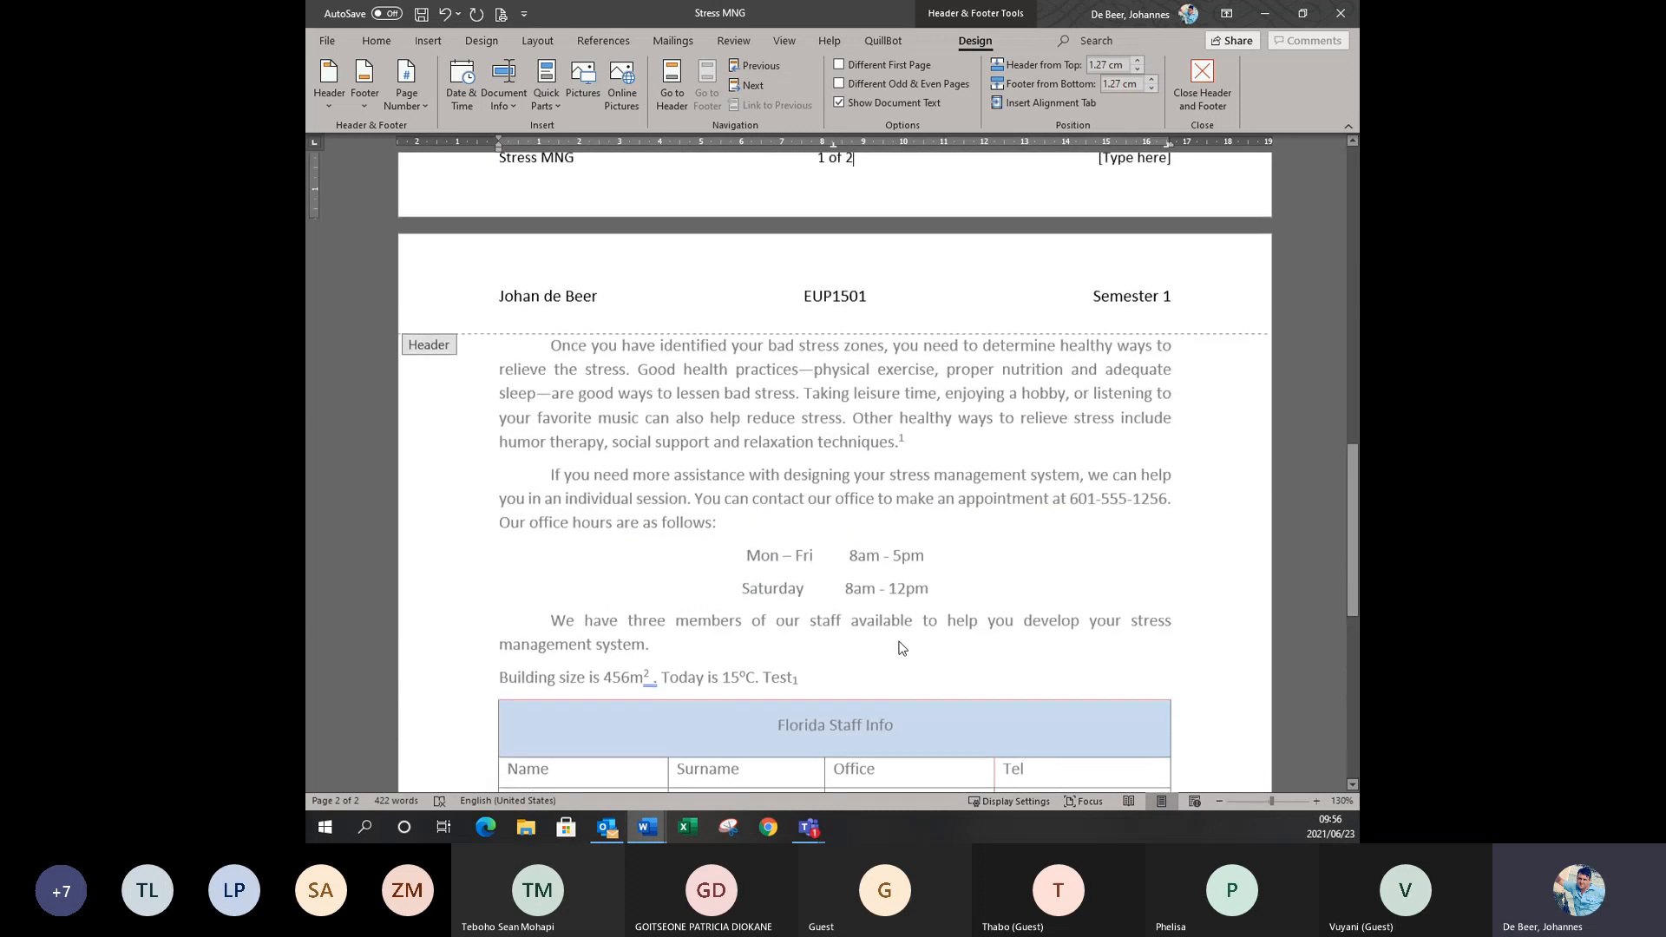
{"action": "left_click", "coordinate": [1139, 314]}
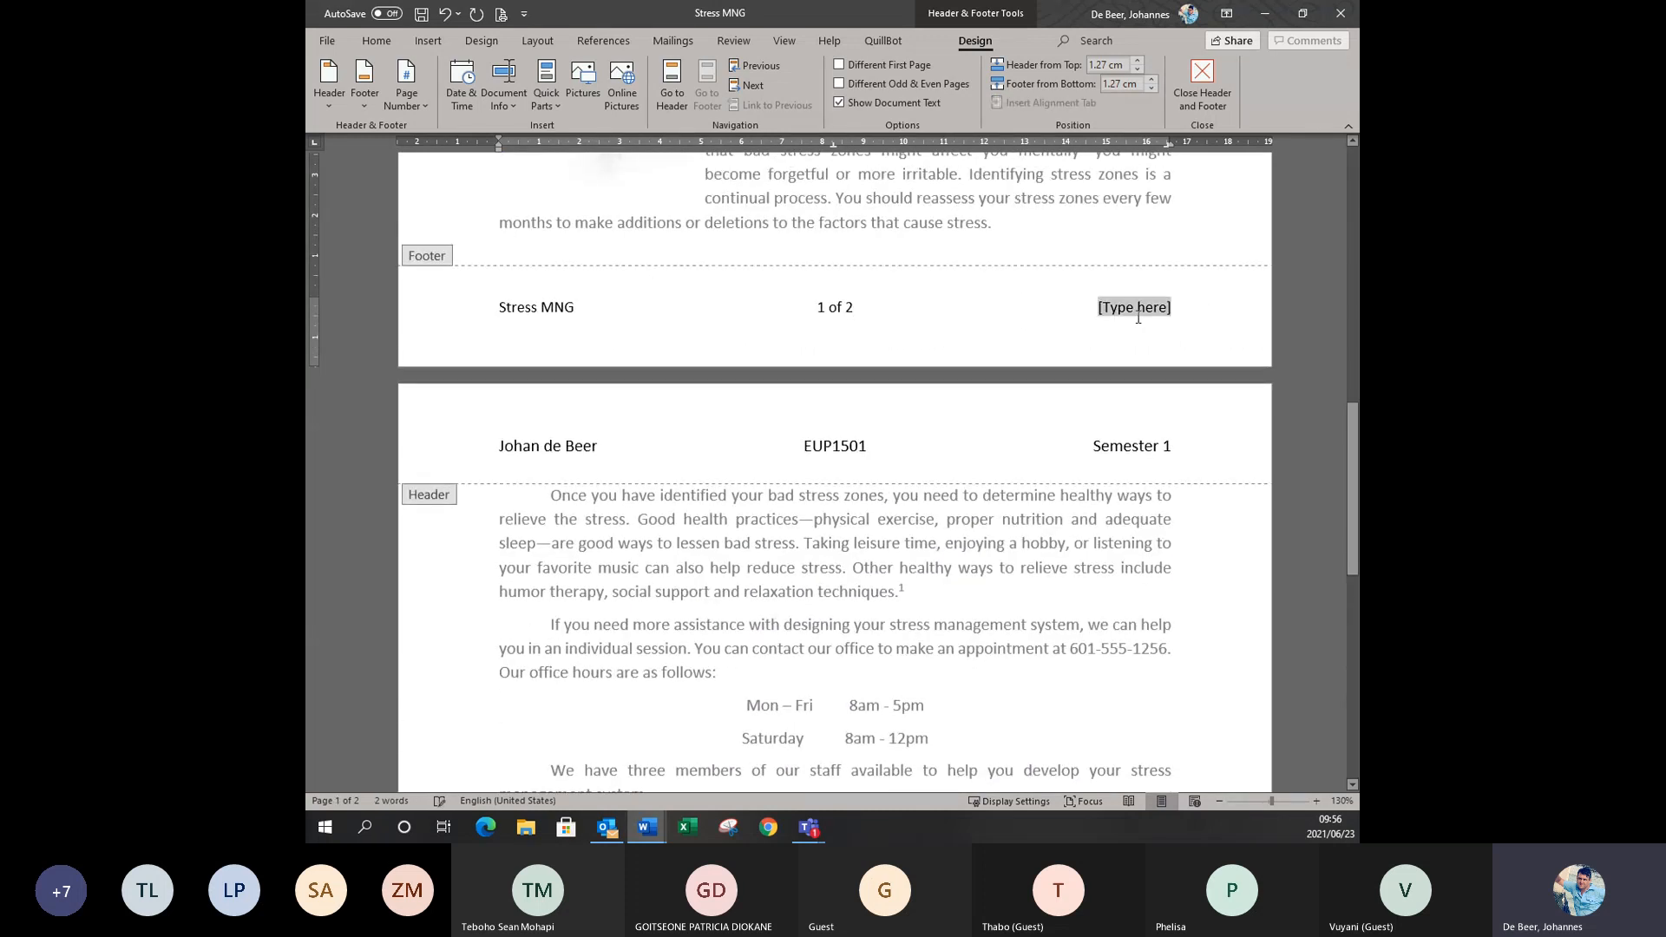
{"action": "key", "text": "Delete"}
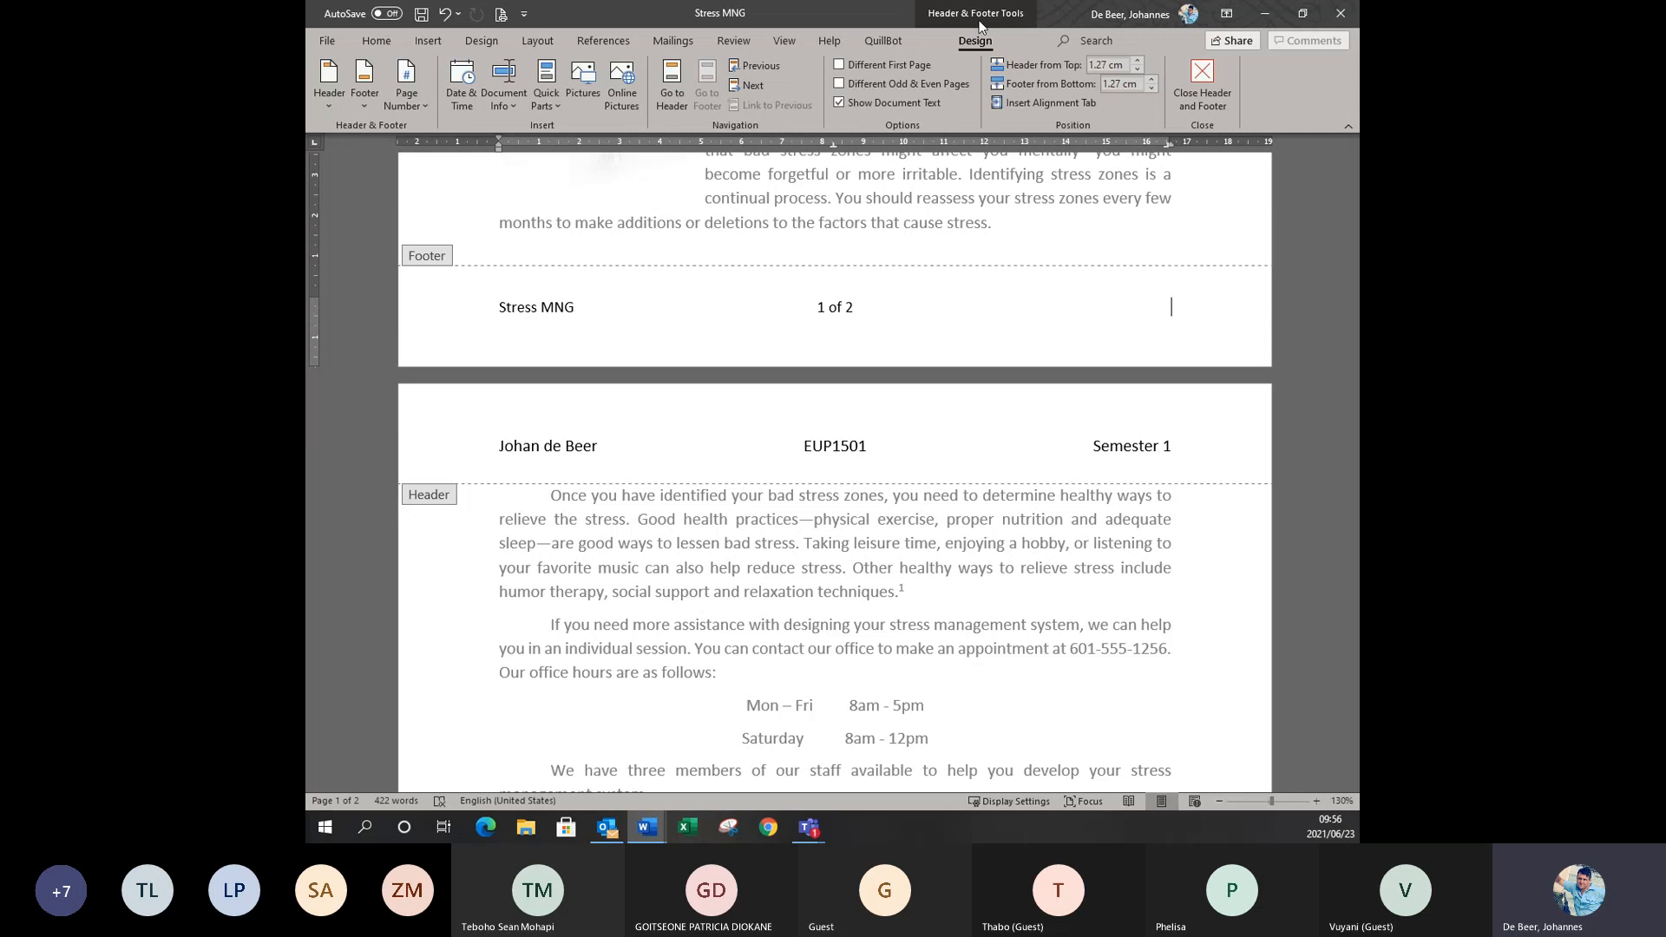
{"action": "left_click", "coordinate": [461, 93]}
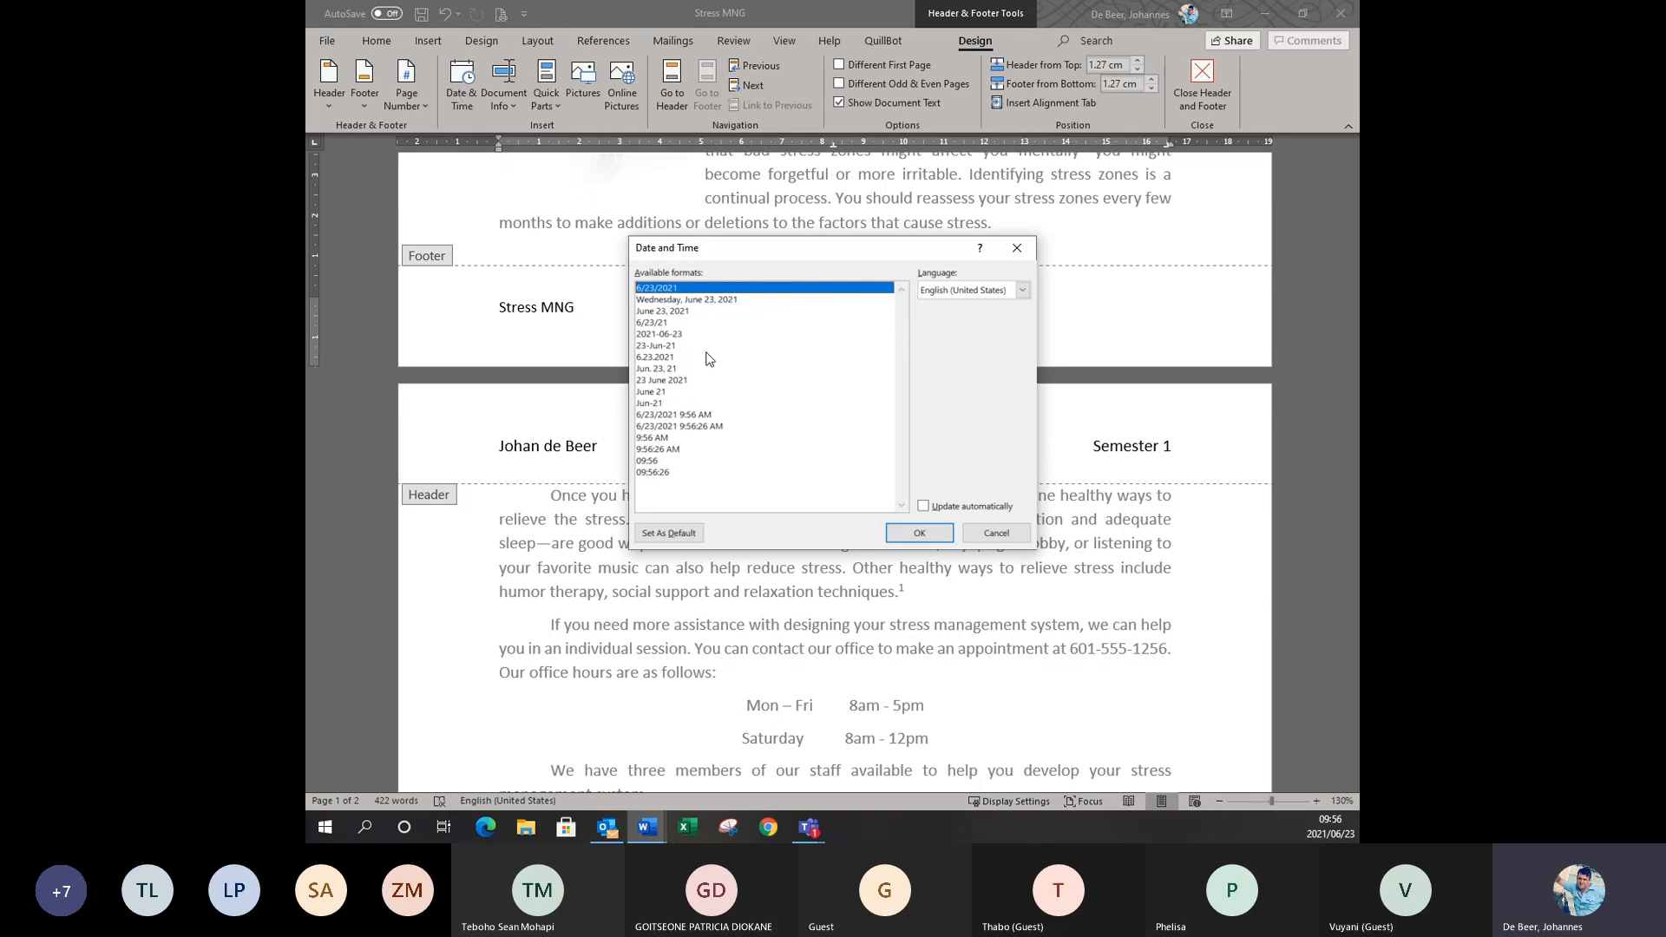
{"action": "left_click", "coordinate": [689, 428]}
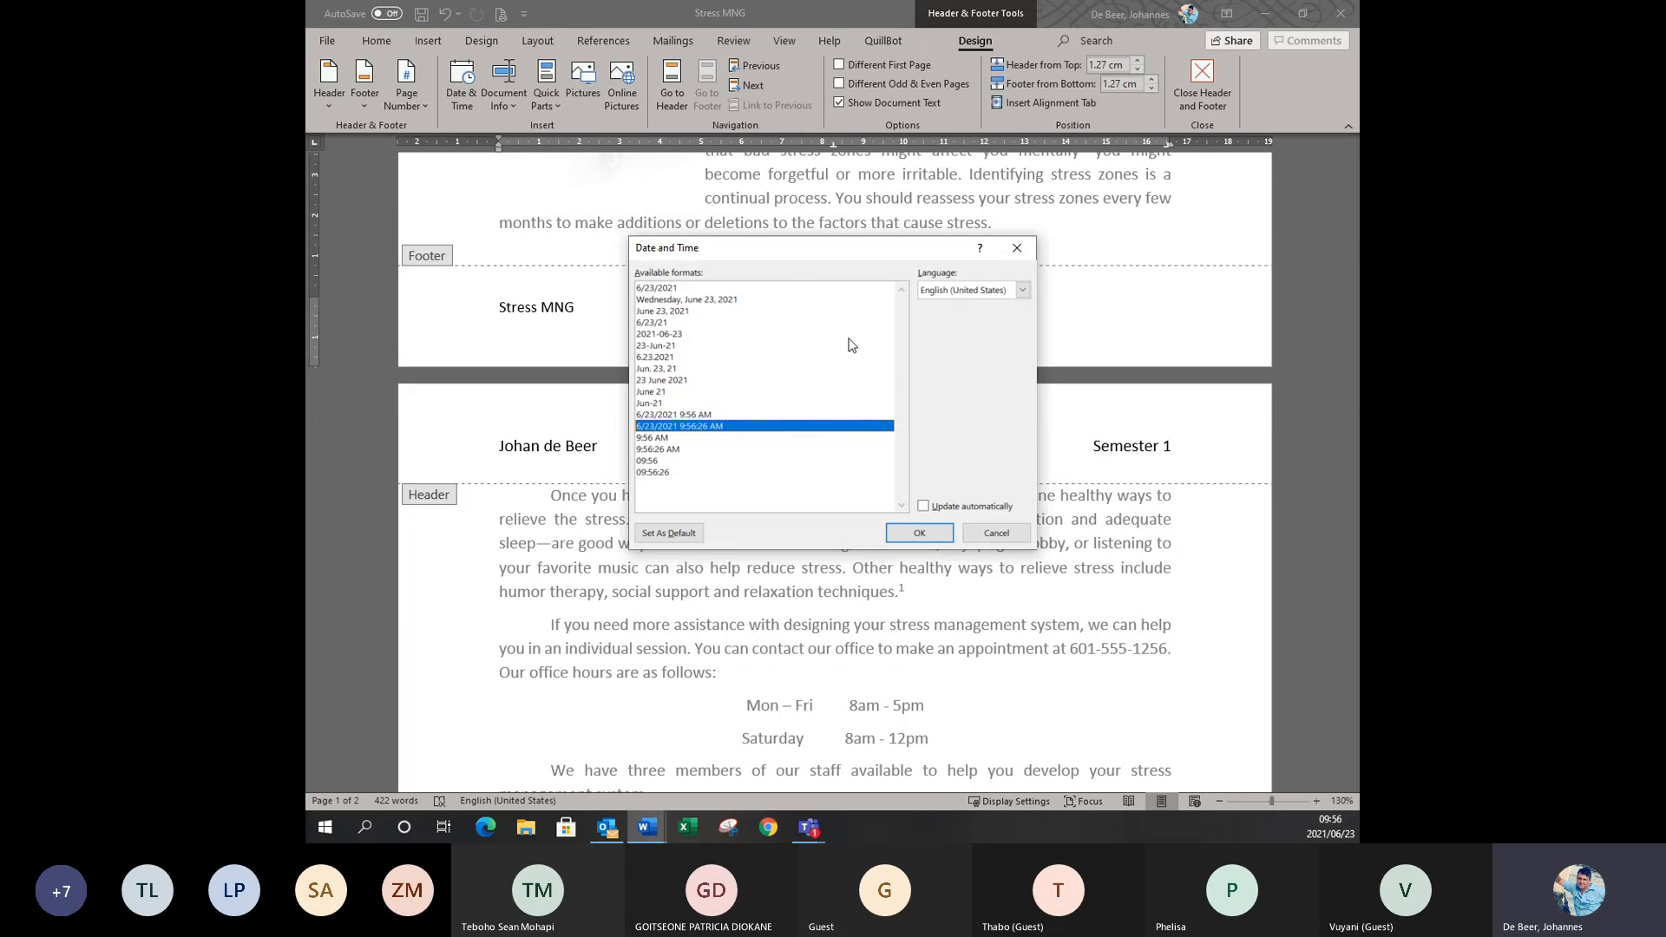
{"action": "left_click", "coordinate": [934, 513]}
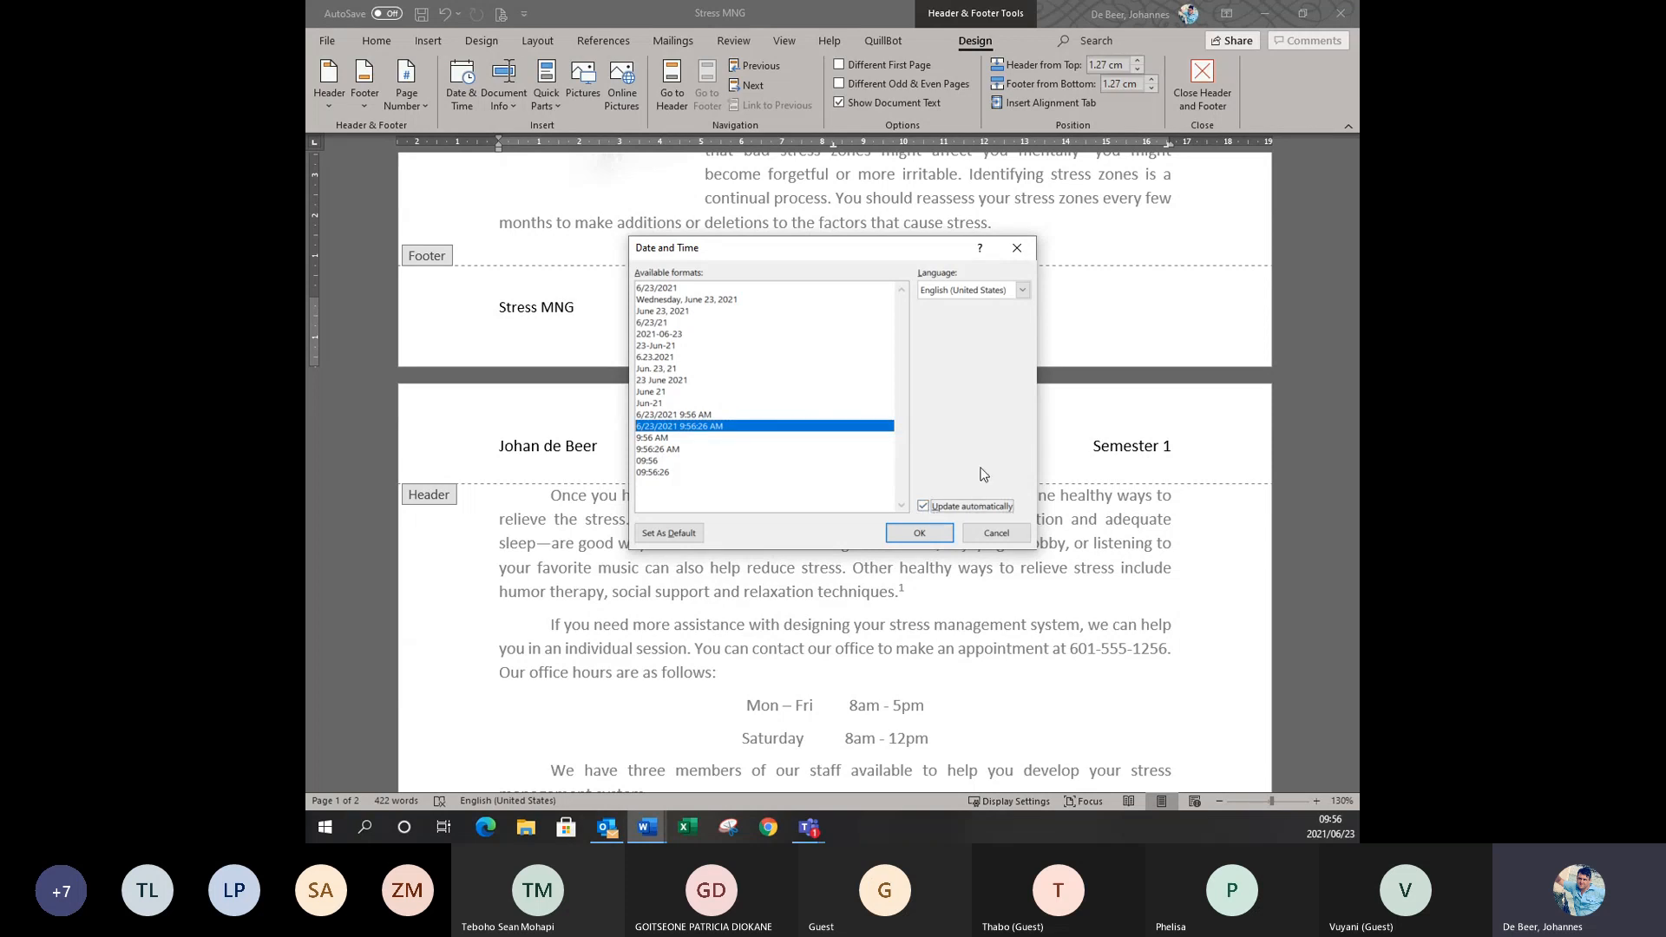
{"action": "left_click", "coordinate": [919, 532]}
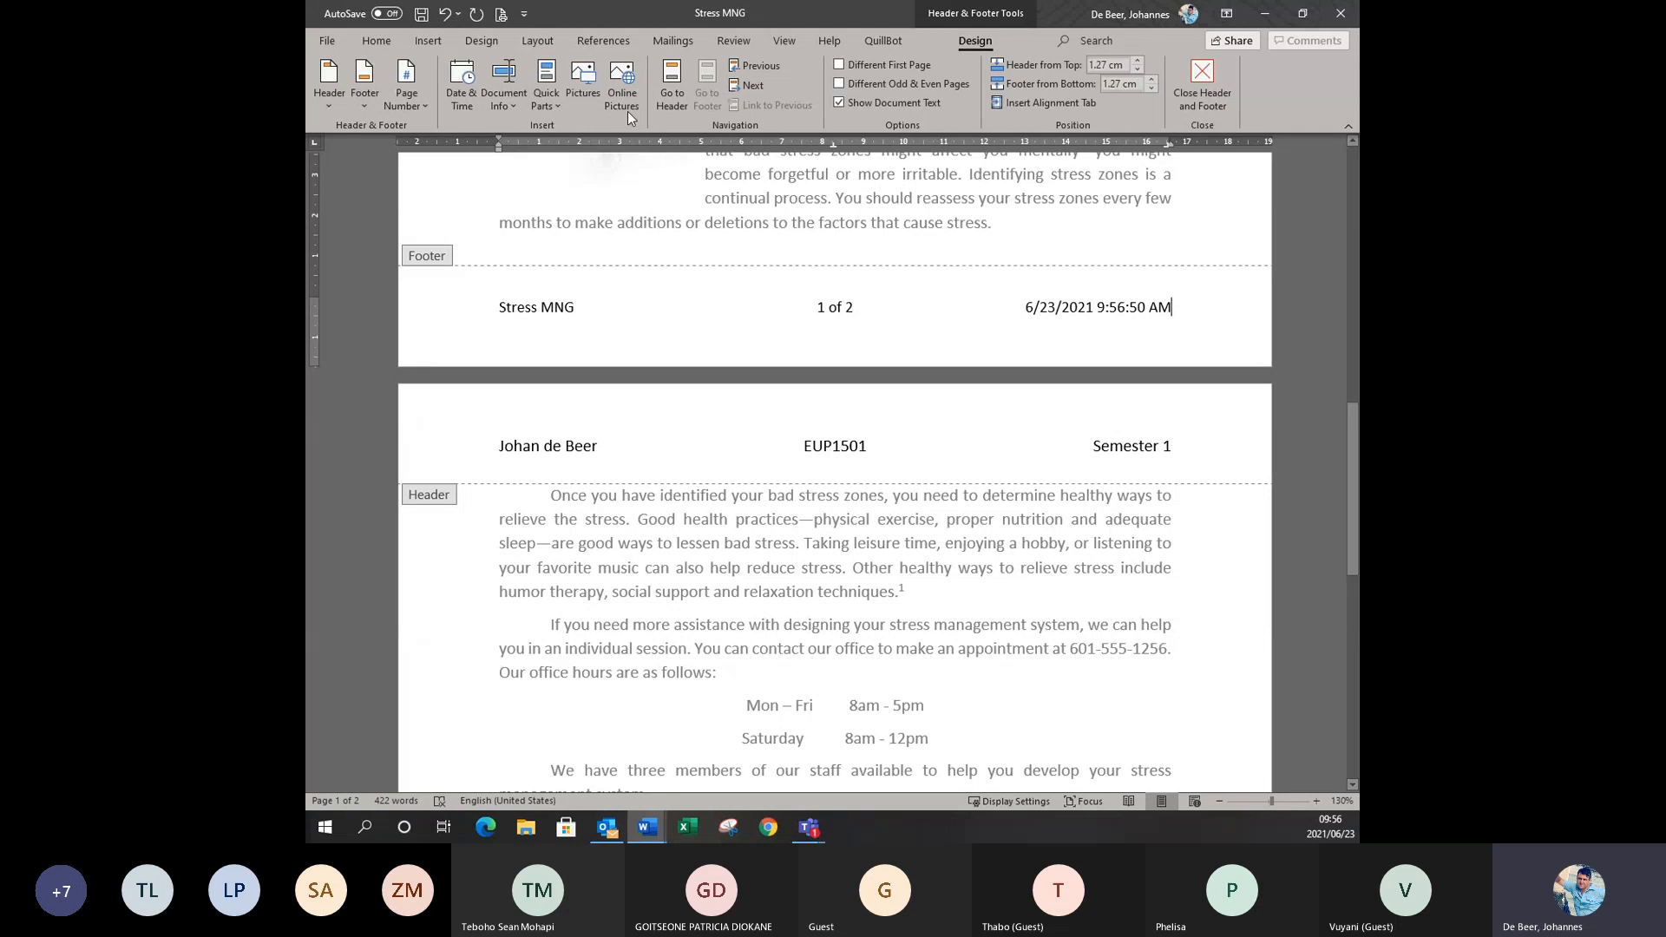
Leave footer editing and return to the body text.
{"action": "left_click", "coordinate": [555, 96]}
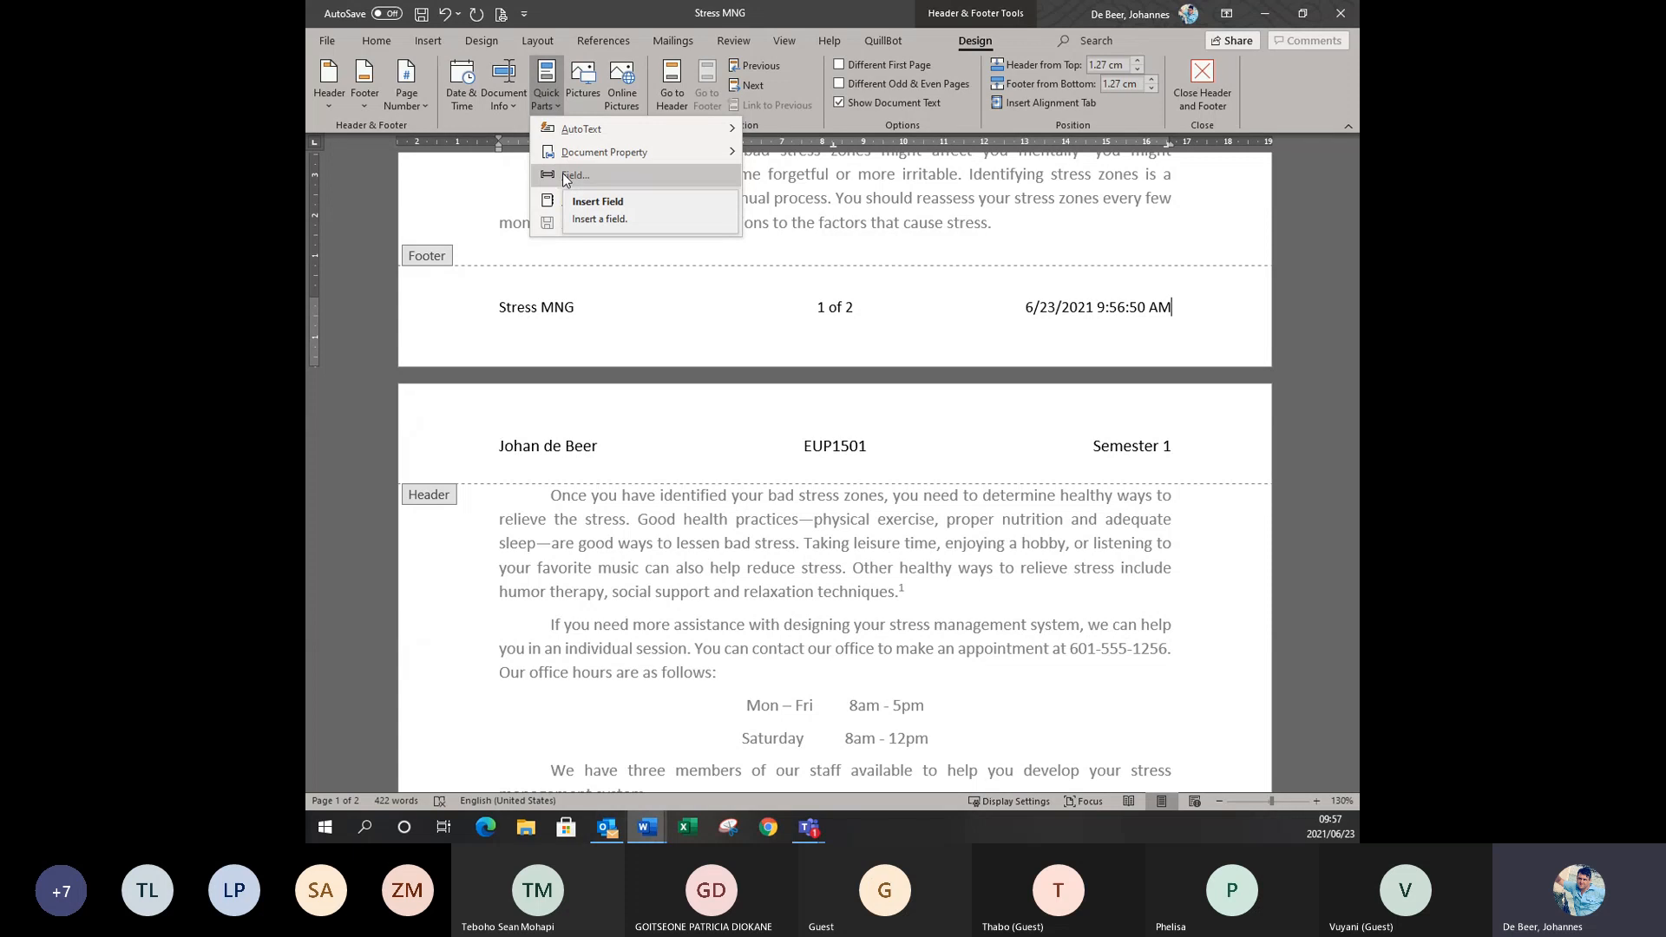
{"action": "left_click", "coordinate": [819, 224]}
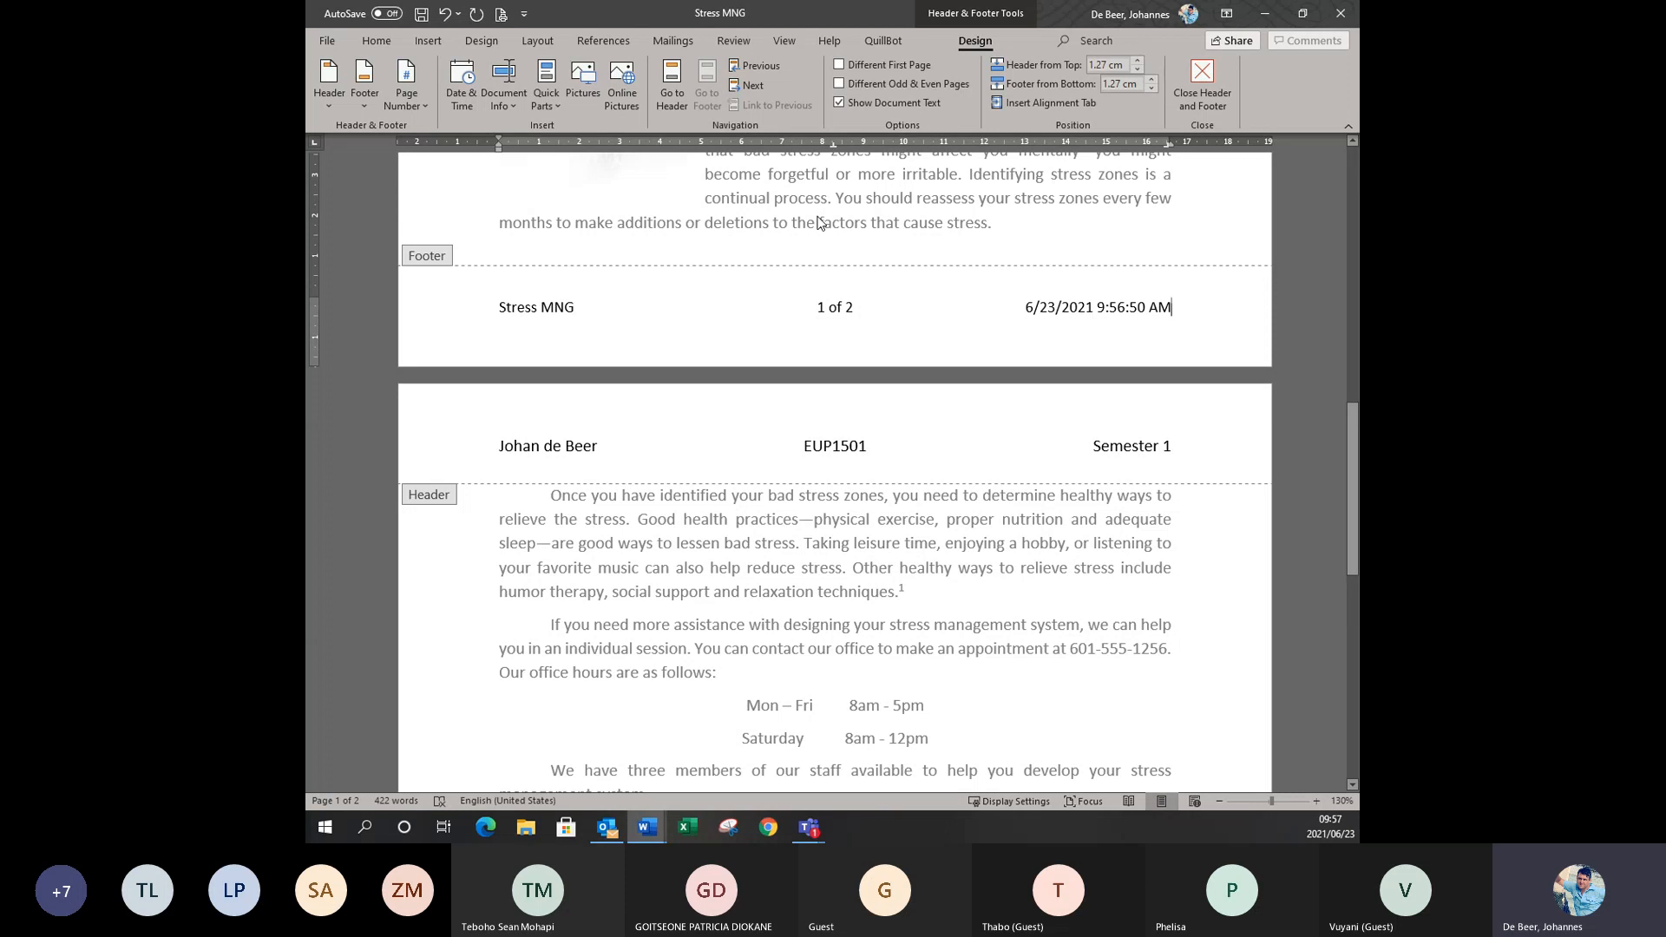
{"action": "double_click", "coordinate": [818, 224]}
{"action": "left_click", "coordinate": [1142, 230]}
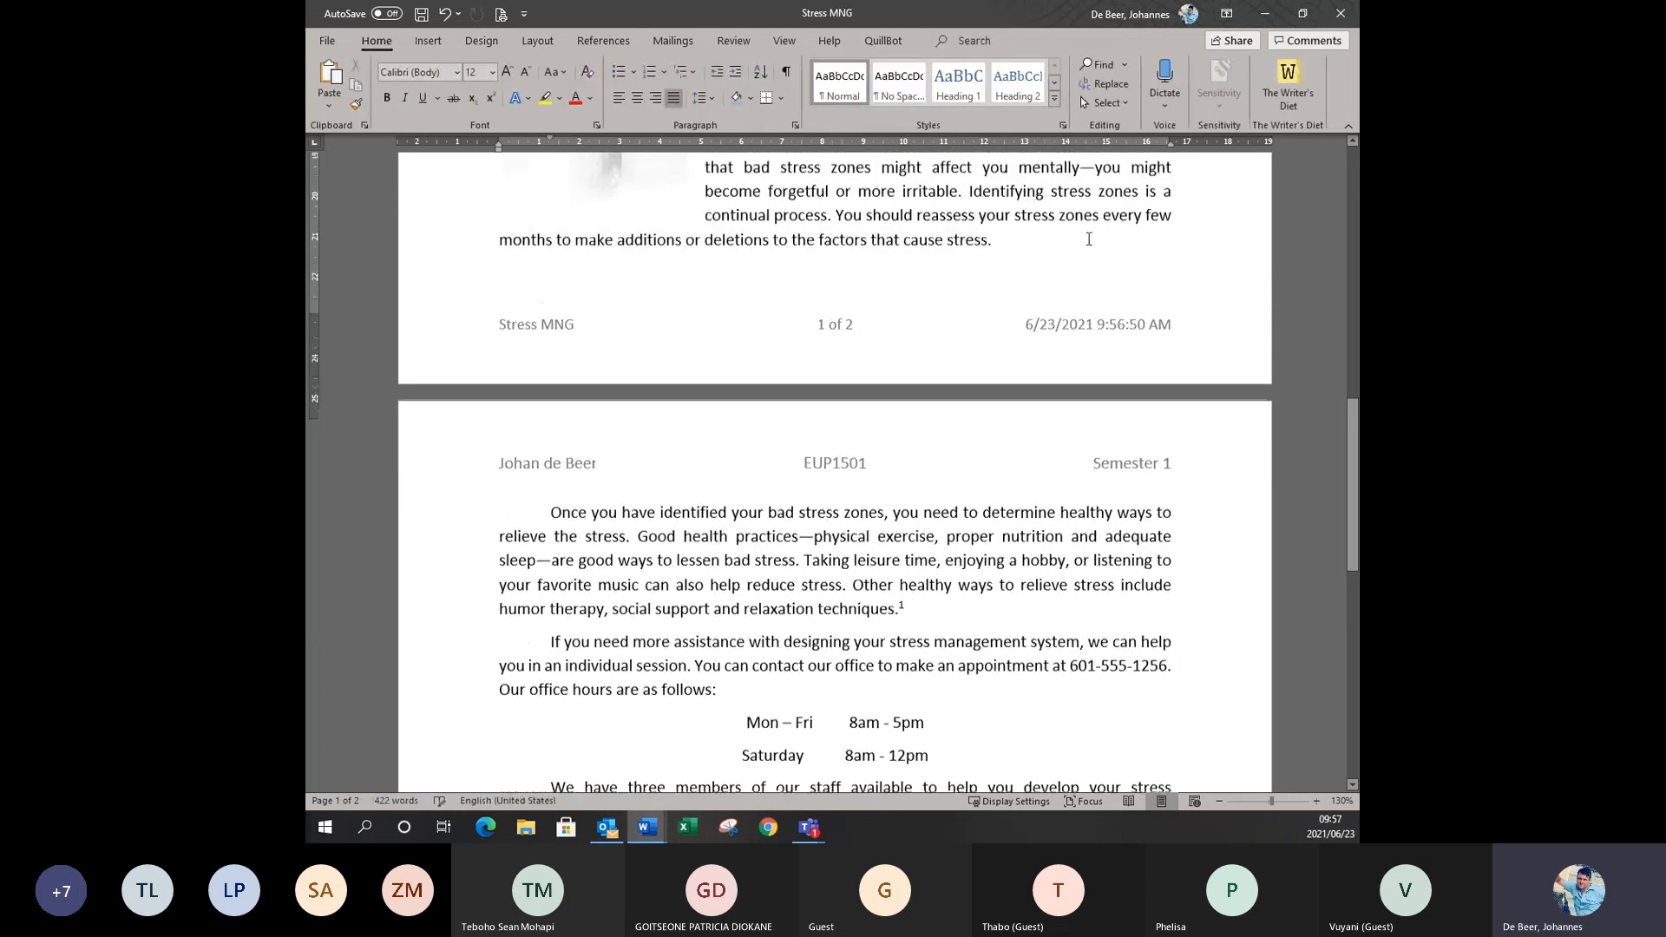
Review the finished header, footer and body formatting across both pages of the document.
{"action": "scroll", "coordinate": [1142, 231], "scroll_direction": "up", "scroll_amount": 4}
{"action": "scroll", "coordinate": [1064, 300], "scroll_direction": "down", "scroll_amount": 6}
{"action": "scroll", "coordinate": [1064, 299], "scroll_direction": "down", "scroll_amount": 5}
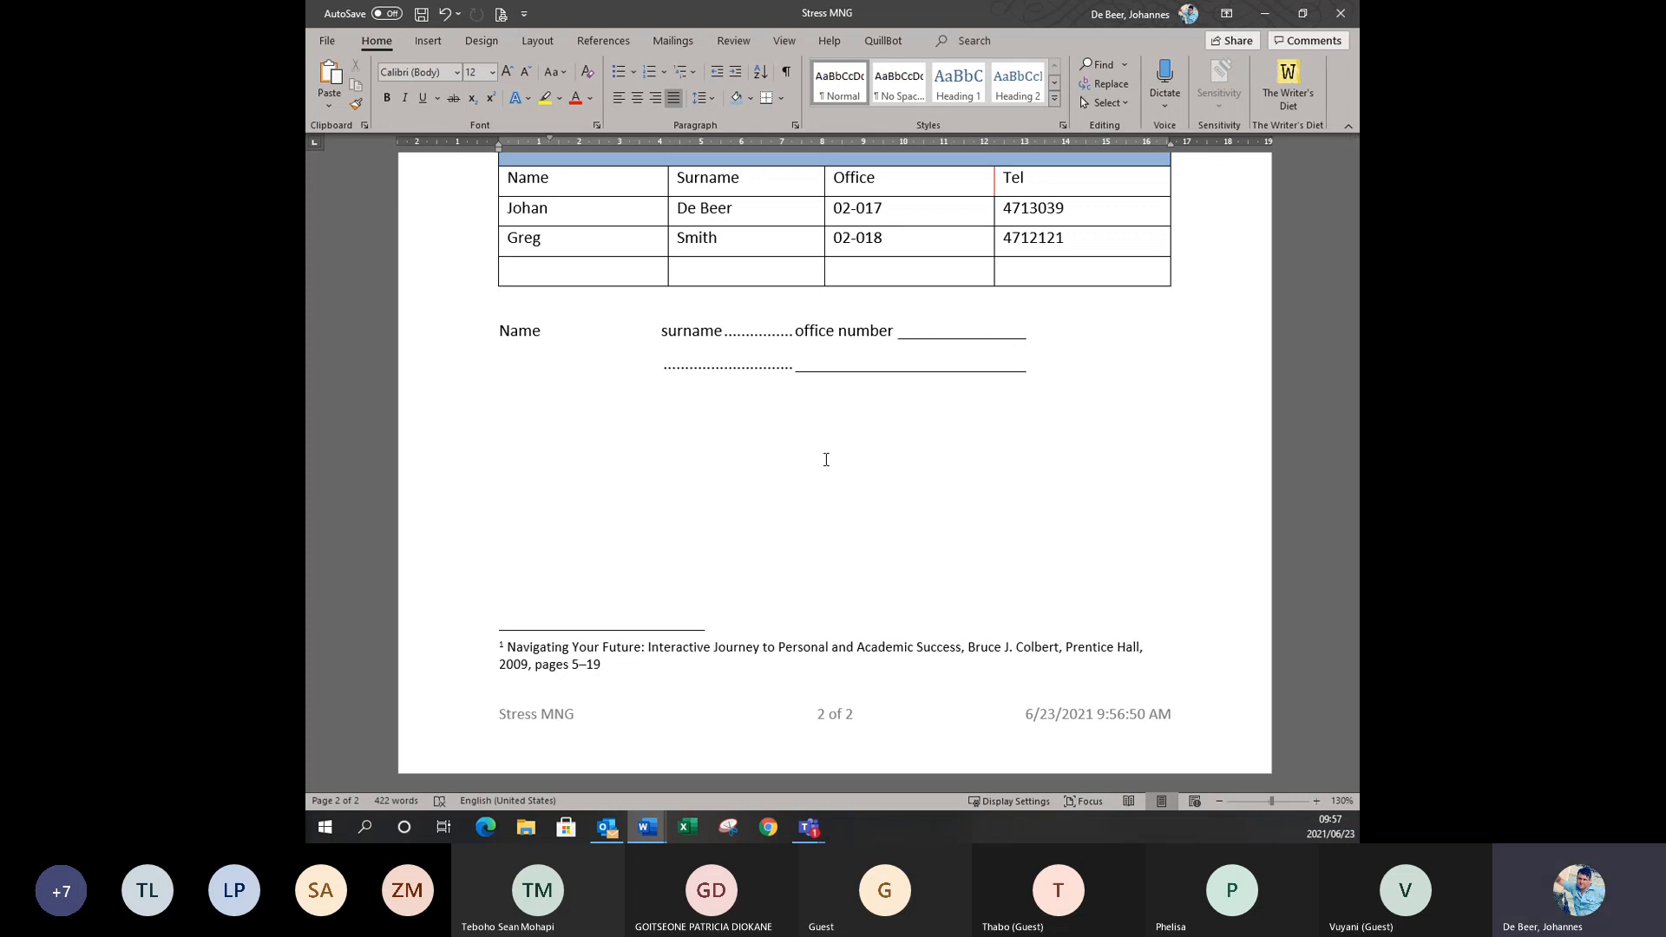
{"action": "scroll", "coordinate": [1098, 493], "scroll_direction": "up", "scroll_amount": 5}
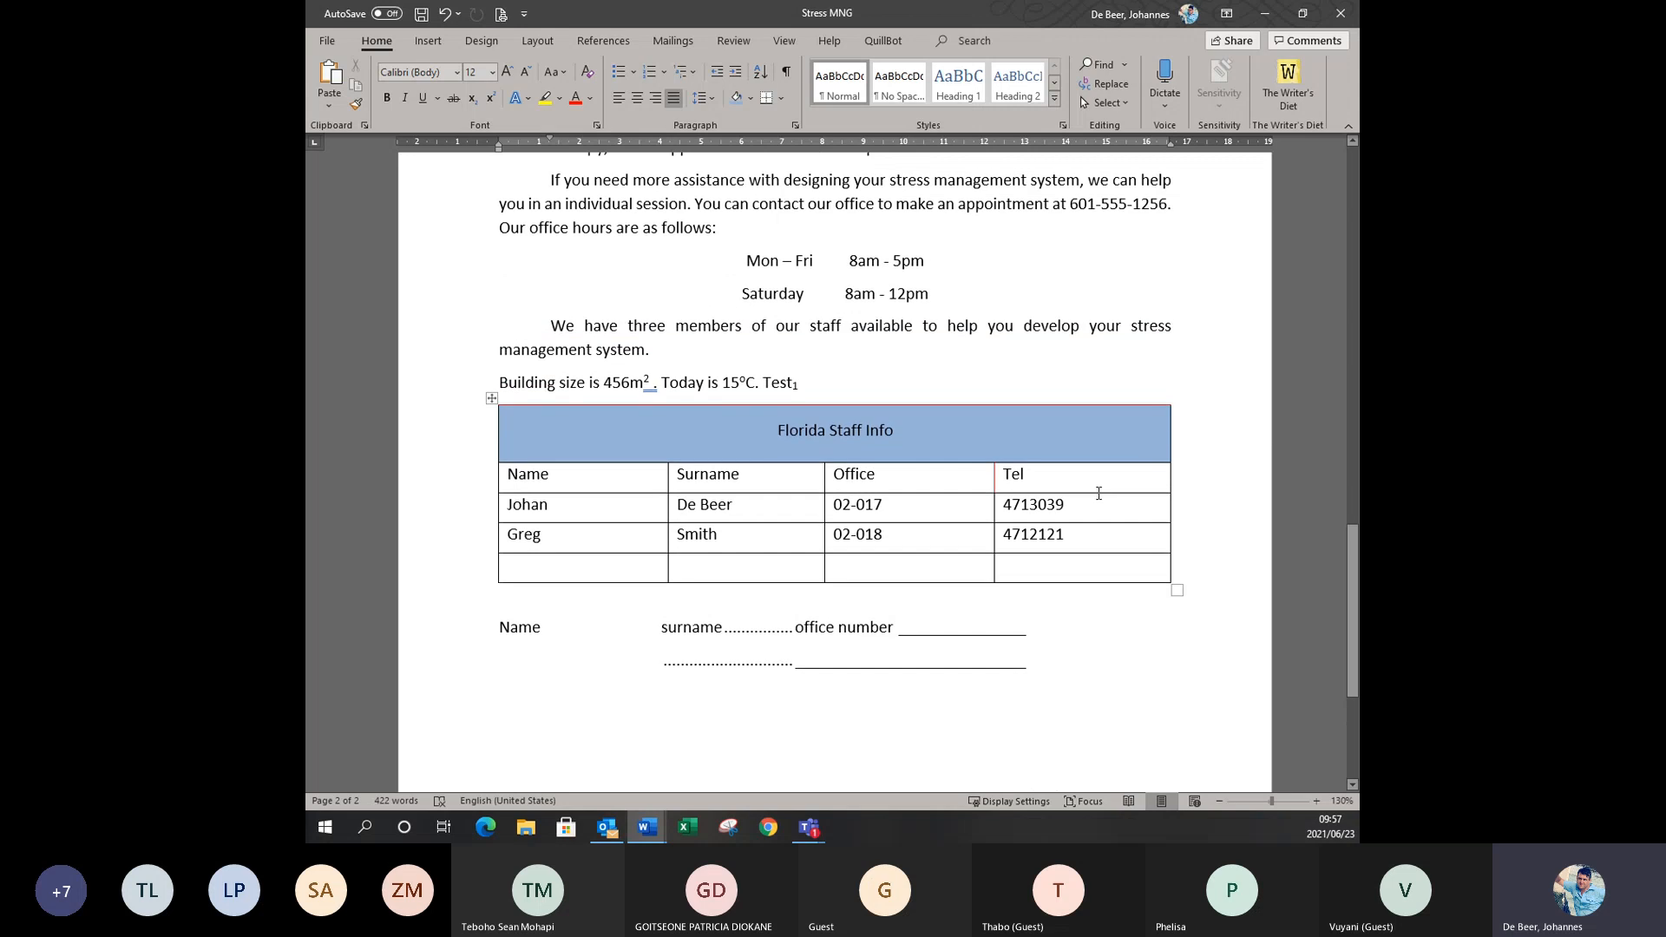
{"action": "scroll", "coordinate": [1098, 493], "scroll_direction": "up", "scroll_amount": 20}
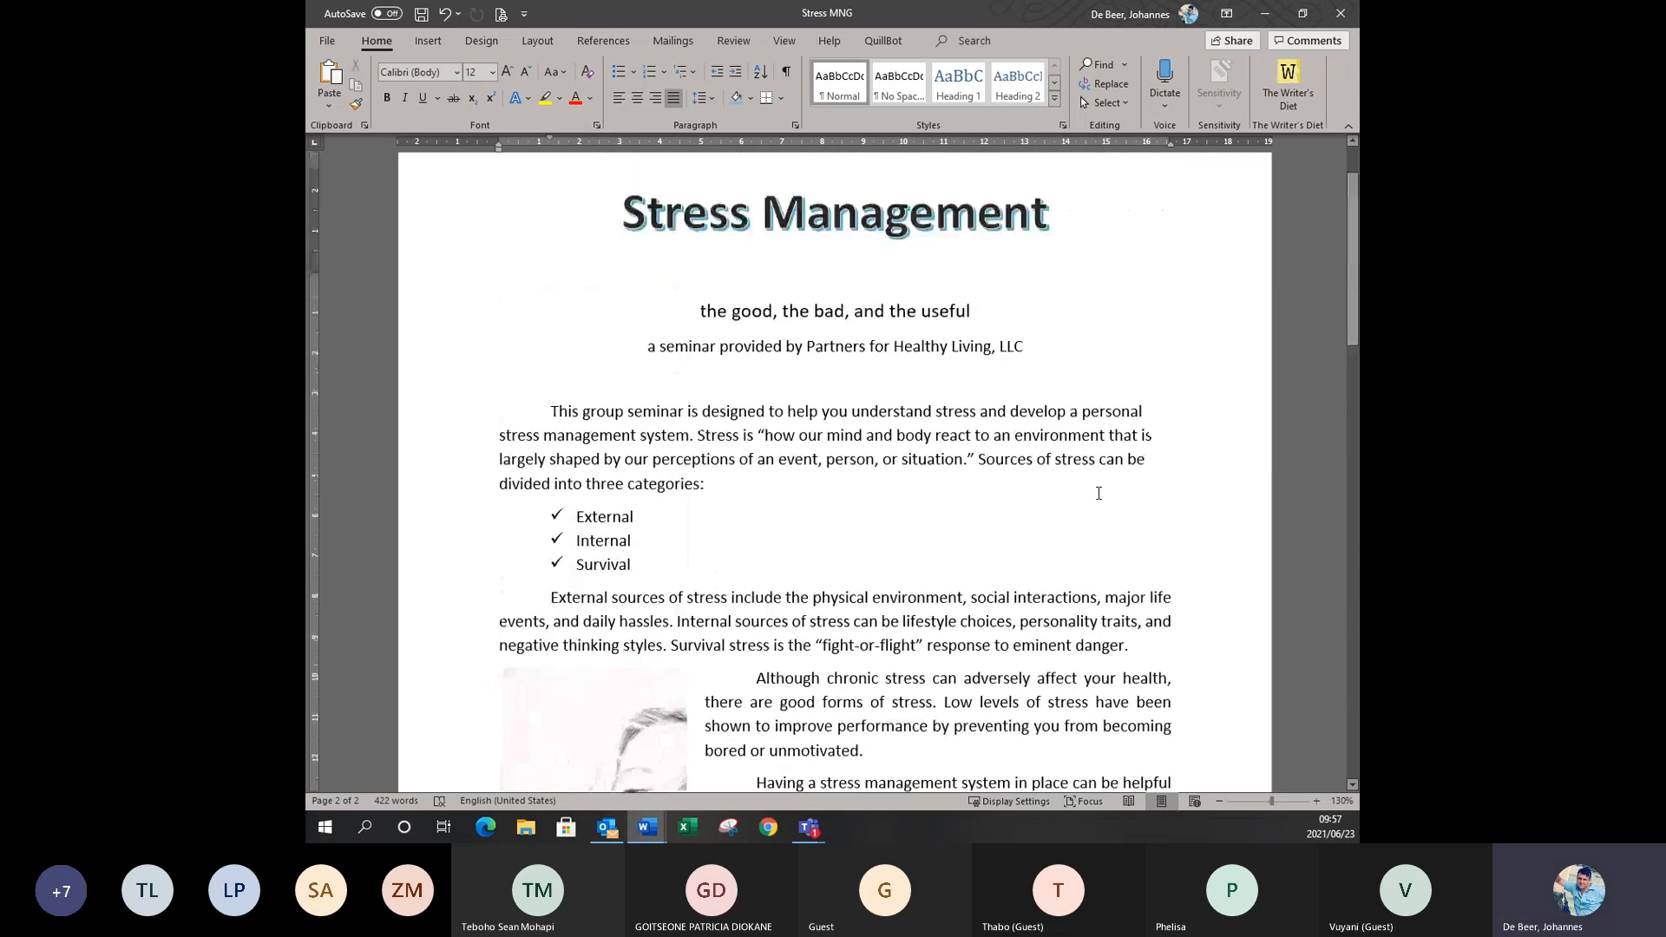
{"action": "scroll", "coordinate": [1099, 492], "scroll_direction": "up", "scroll_amount": 2}
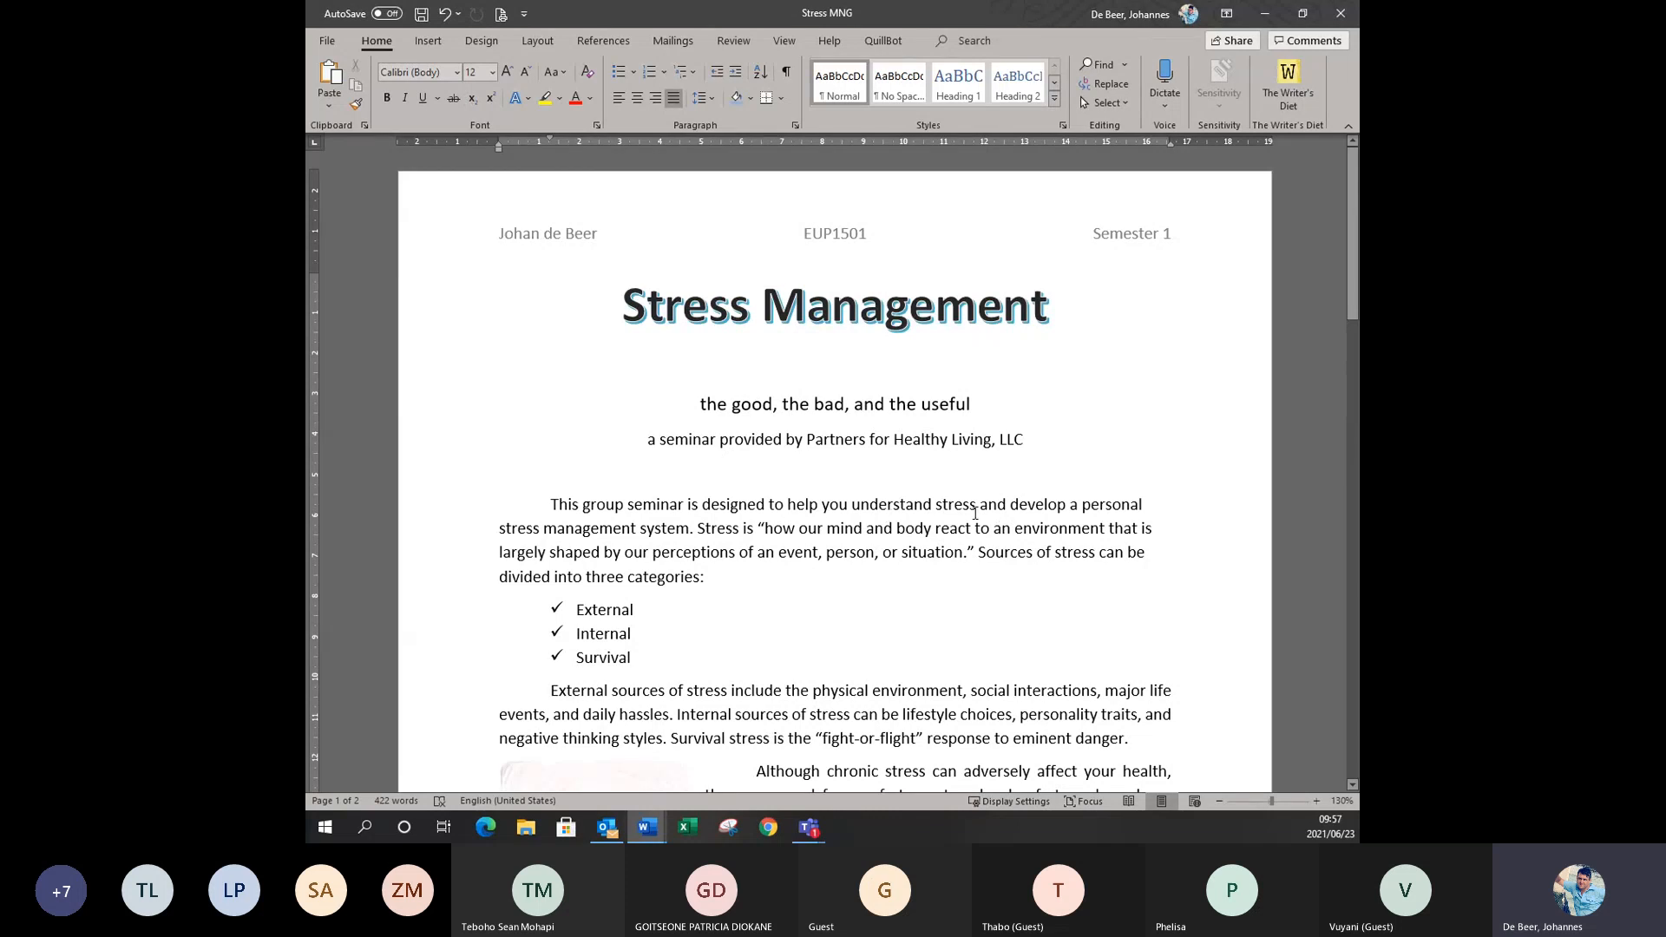
{"action": "scroll", "coordinate": [943, 491], "scroll_direction": "down", "scroll_amount": 5}
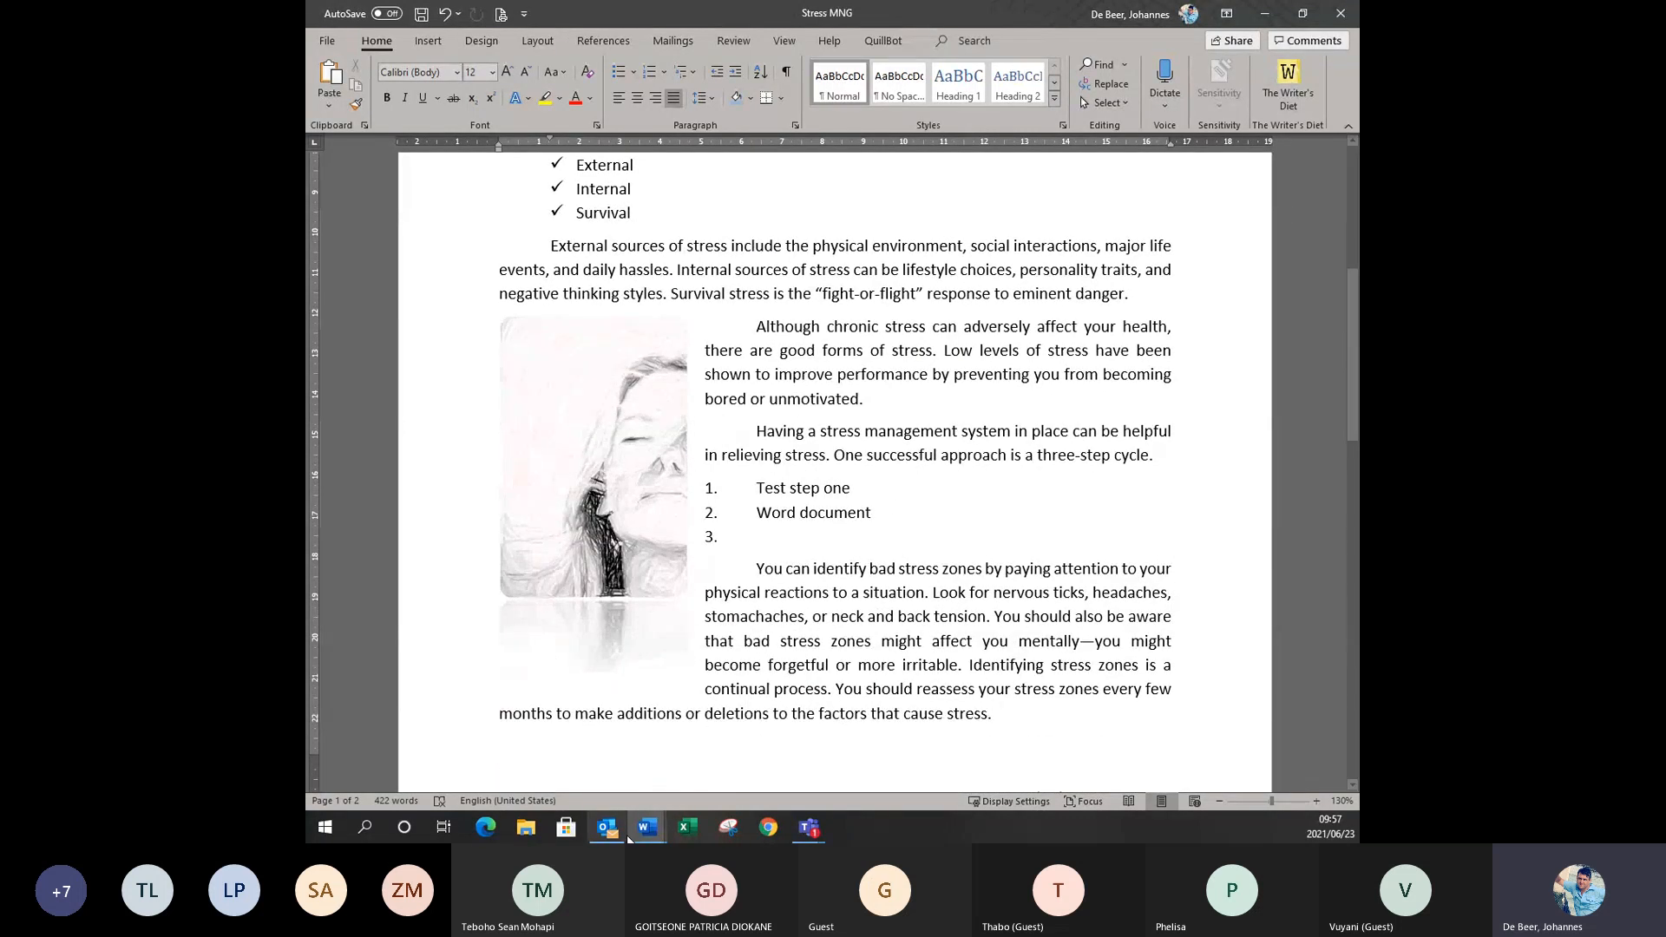
{"action": "mouse_move", "coordinate": [644, 829]}
{"action": "left_click", "coordinate": [738, 755]}
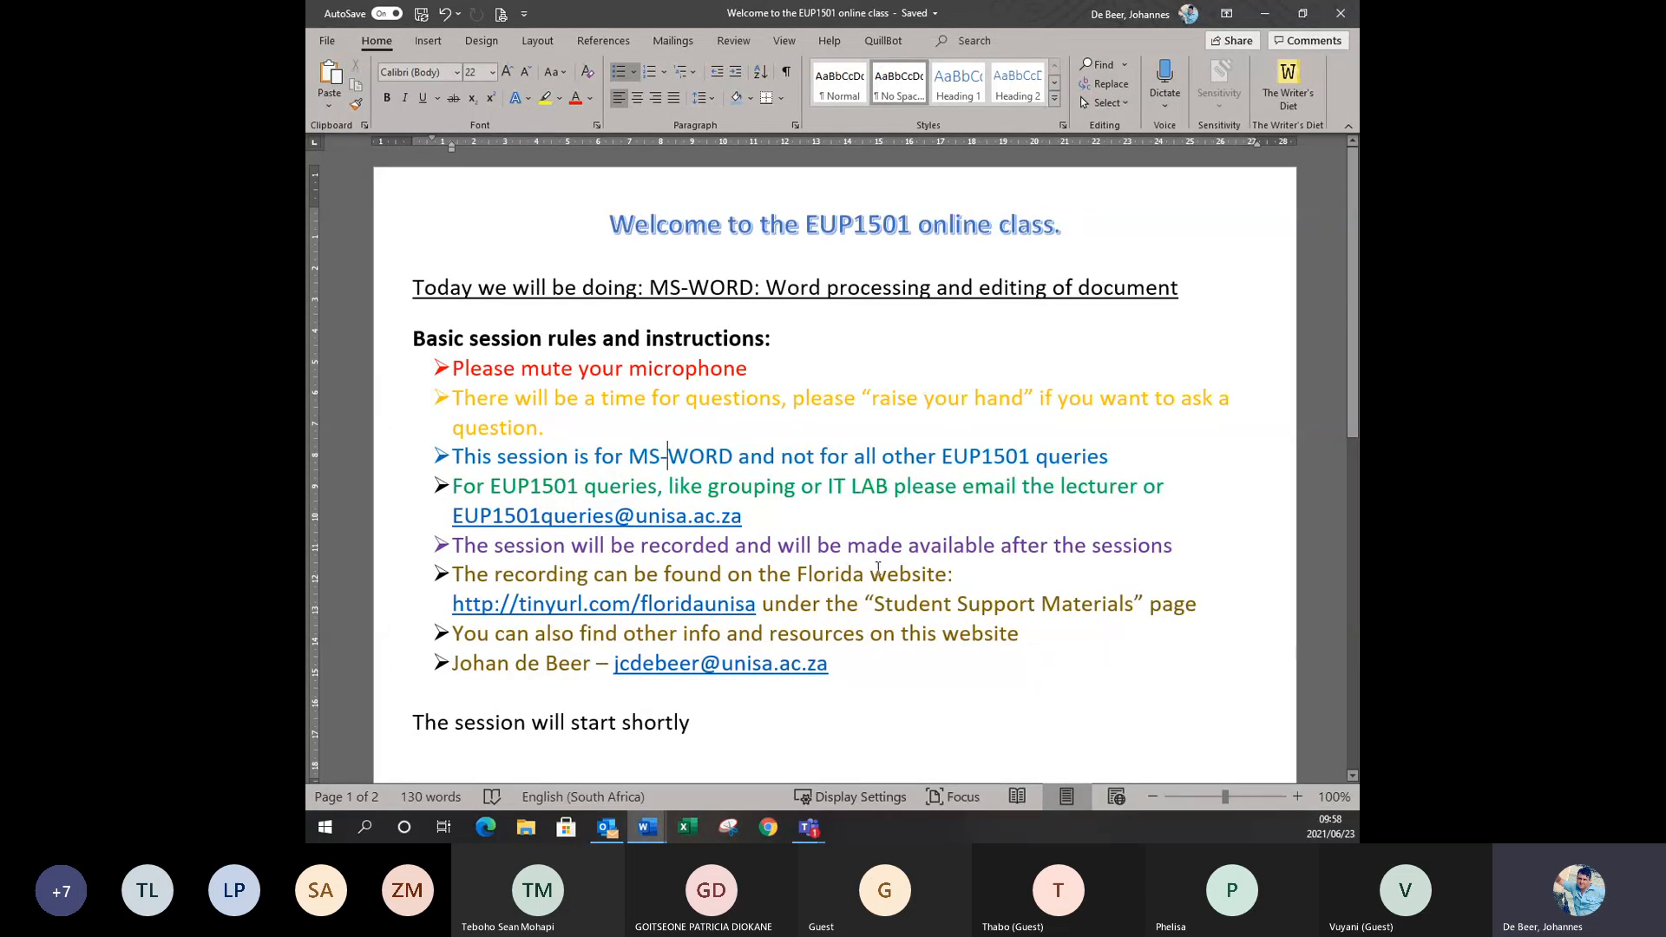
{"action": "left_click_drag", "start_coordinate": [453, 603], "coordinate": [756, 603]}
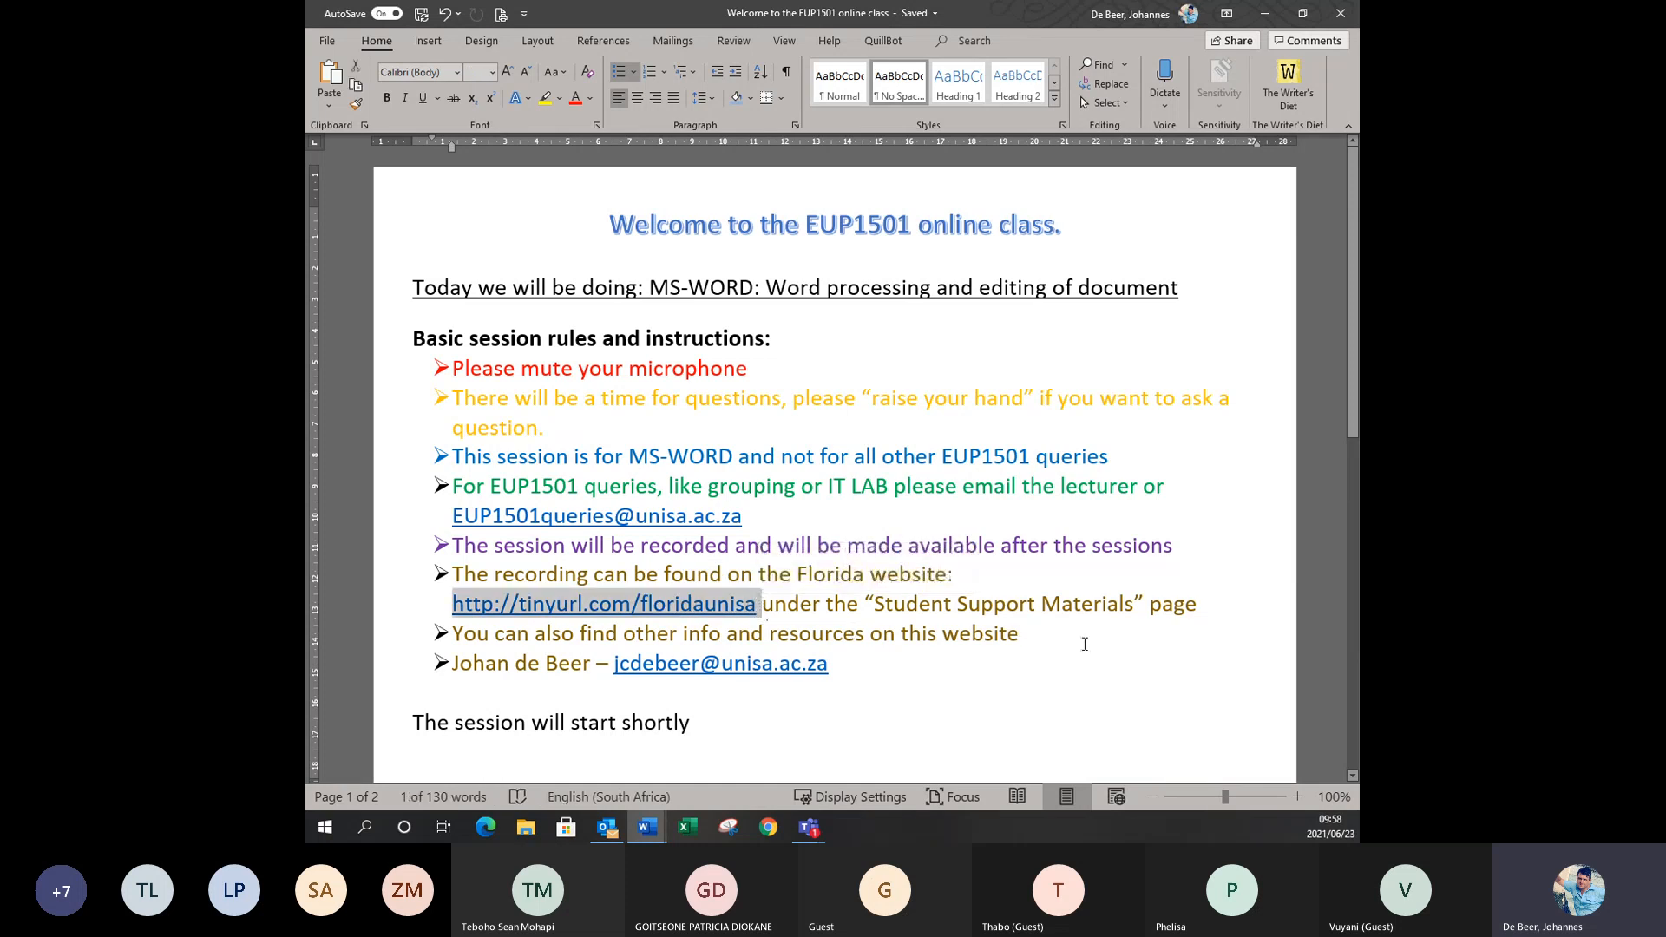